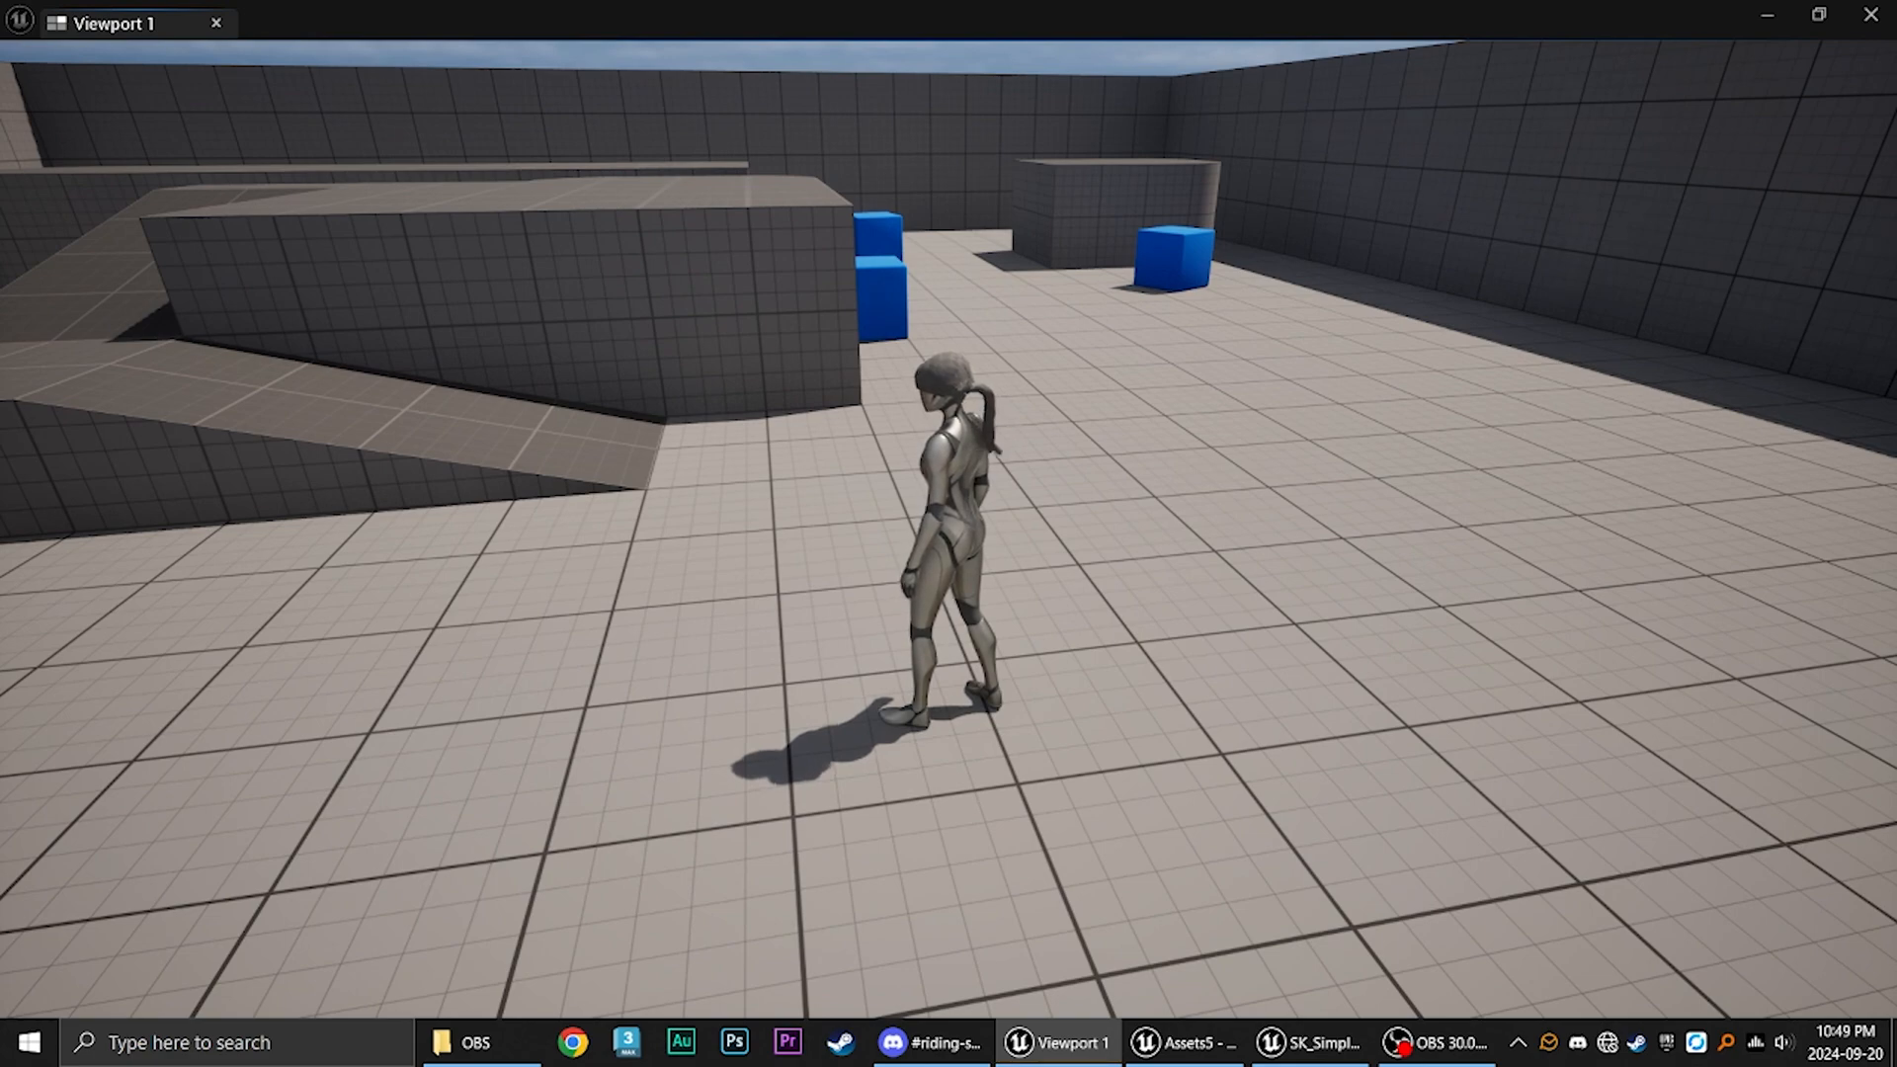
# Run the character around the test level in different directions to examine how the ponytail moves, then end the play session.
pyautogui.press('w')
pyautogui.press('d')
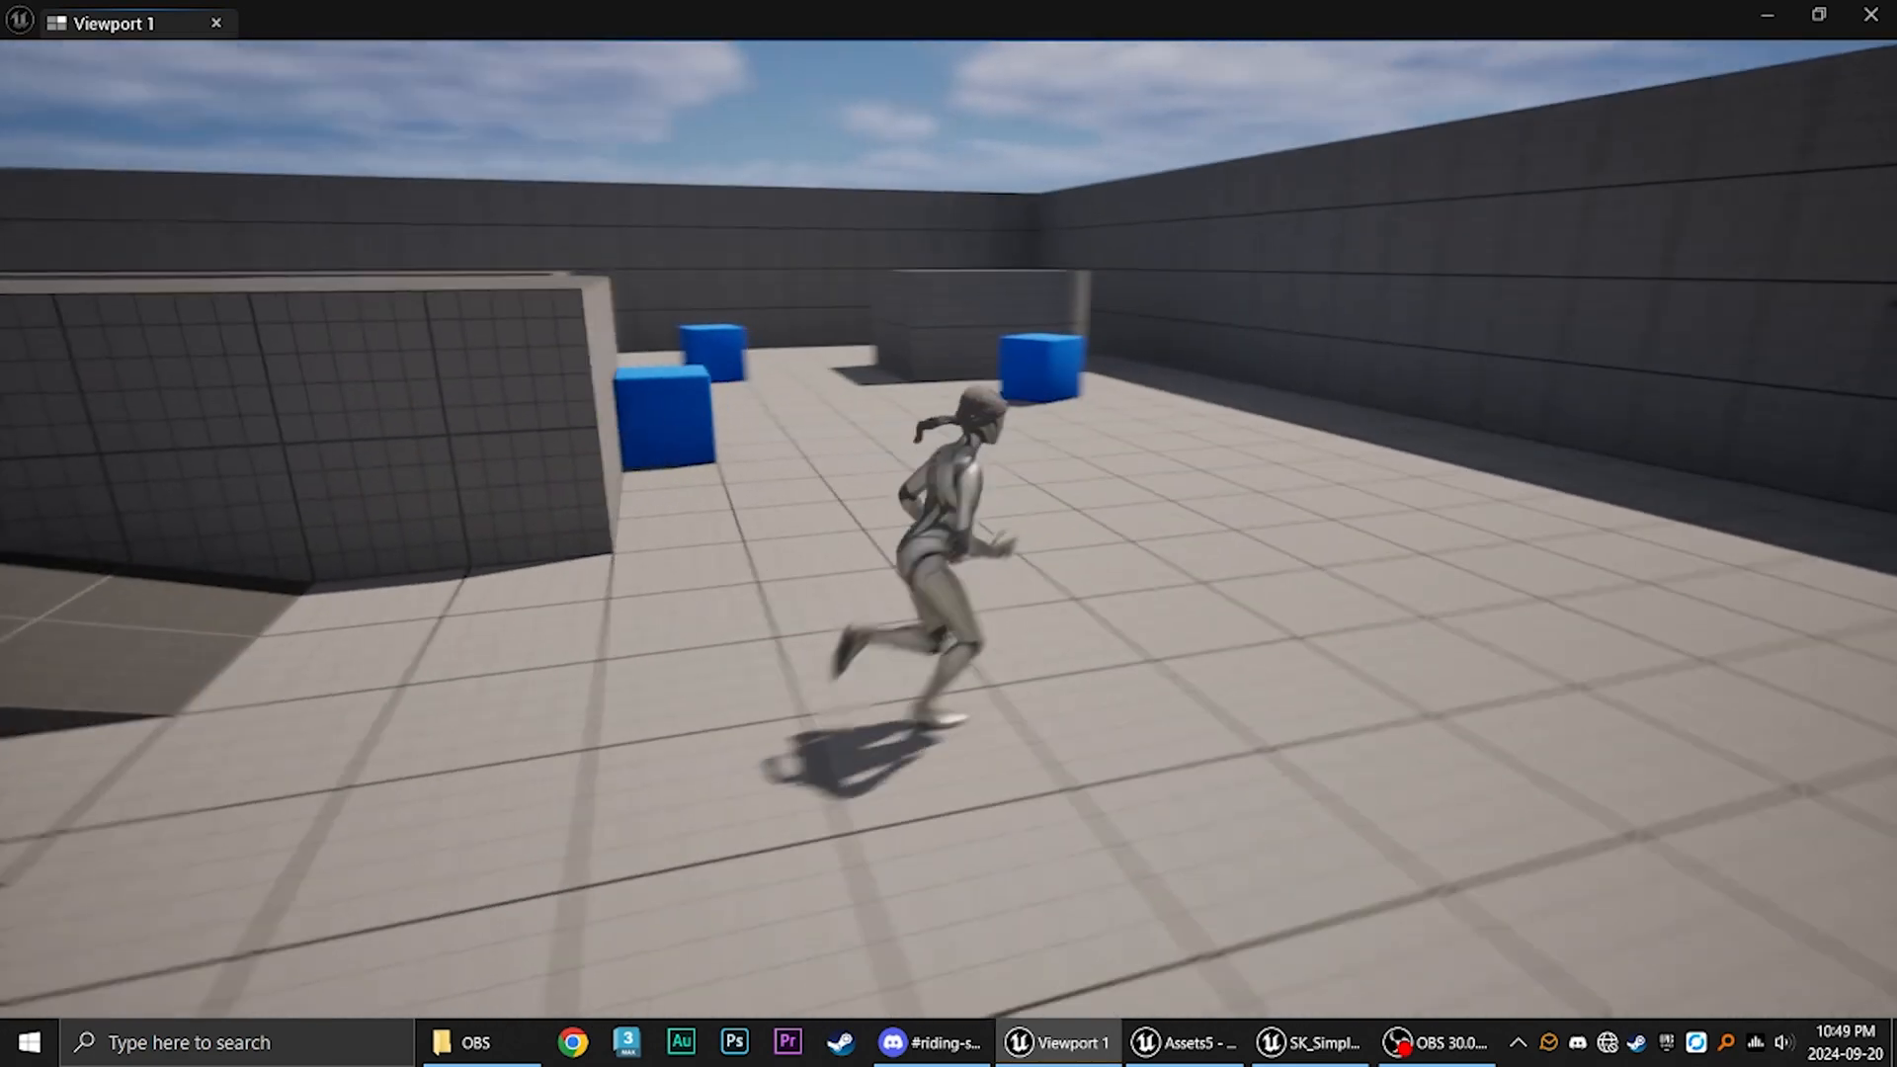
pyautogui.press('s')
pyautogui.press('a')
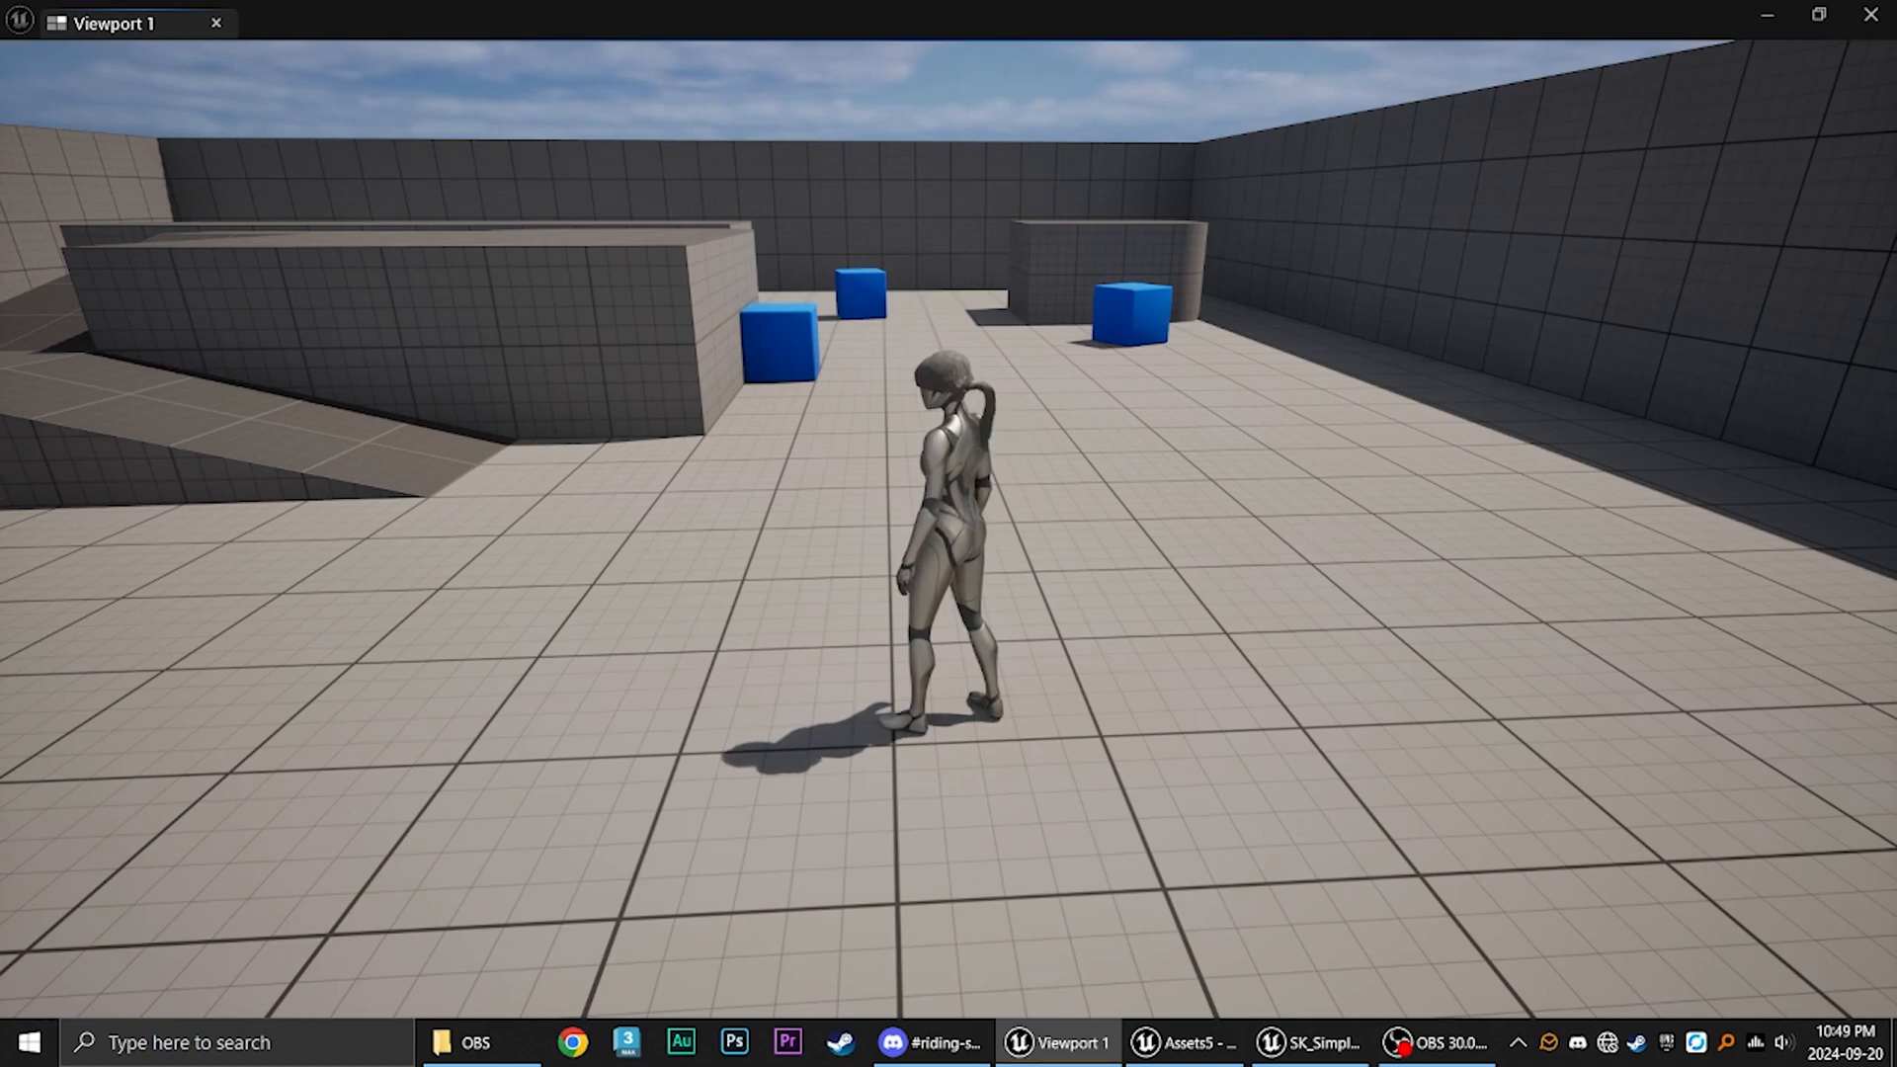
pyautogui.press('a')
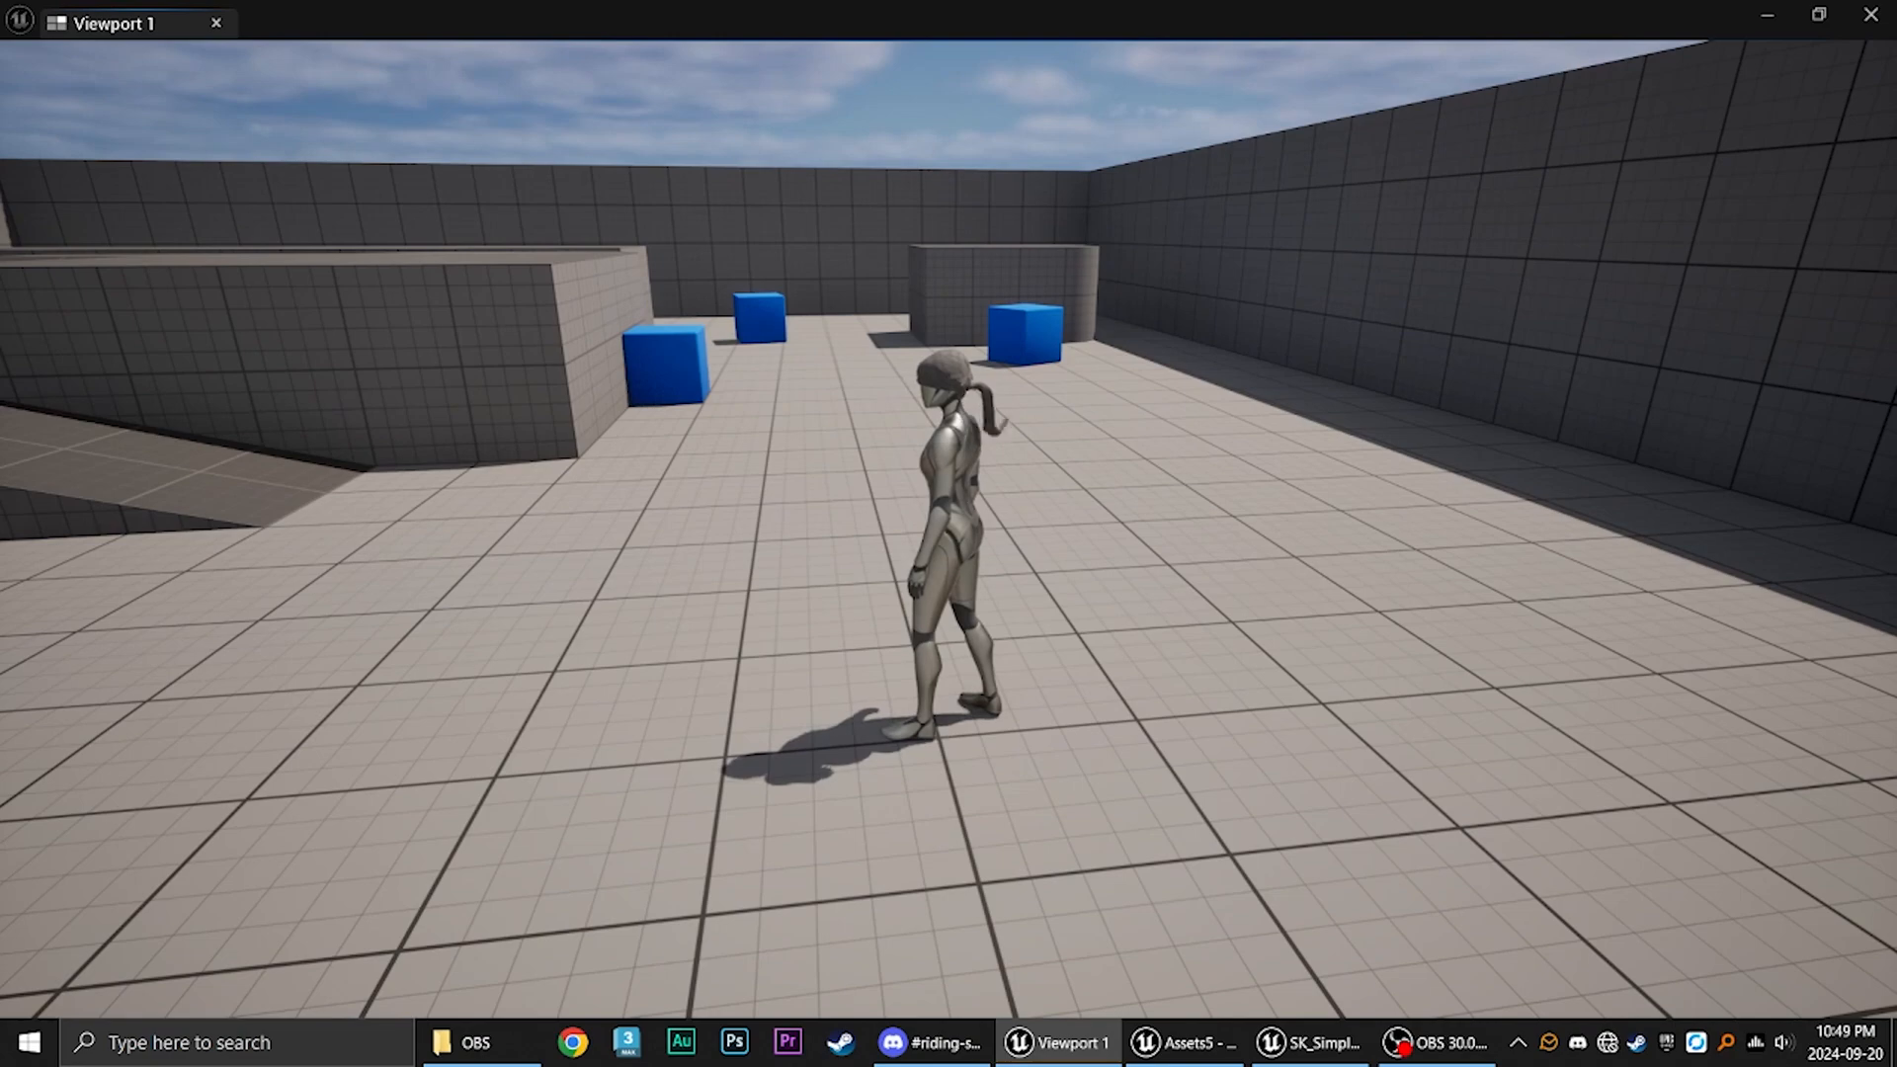
pyautogui.press('d')
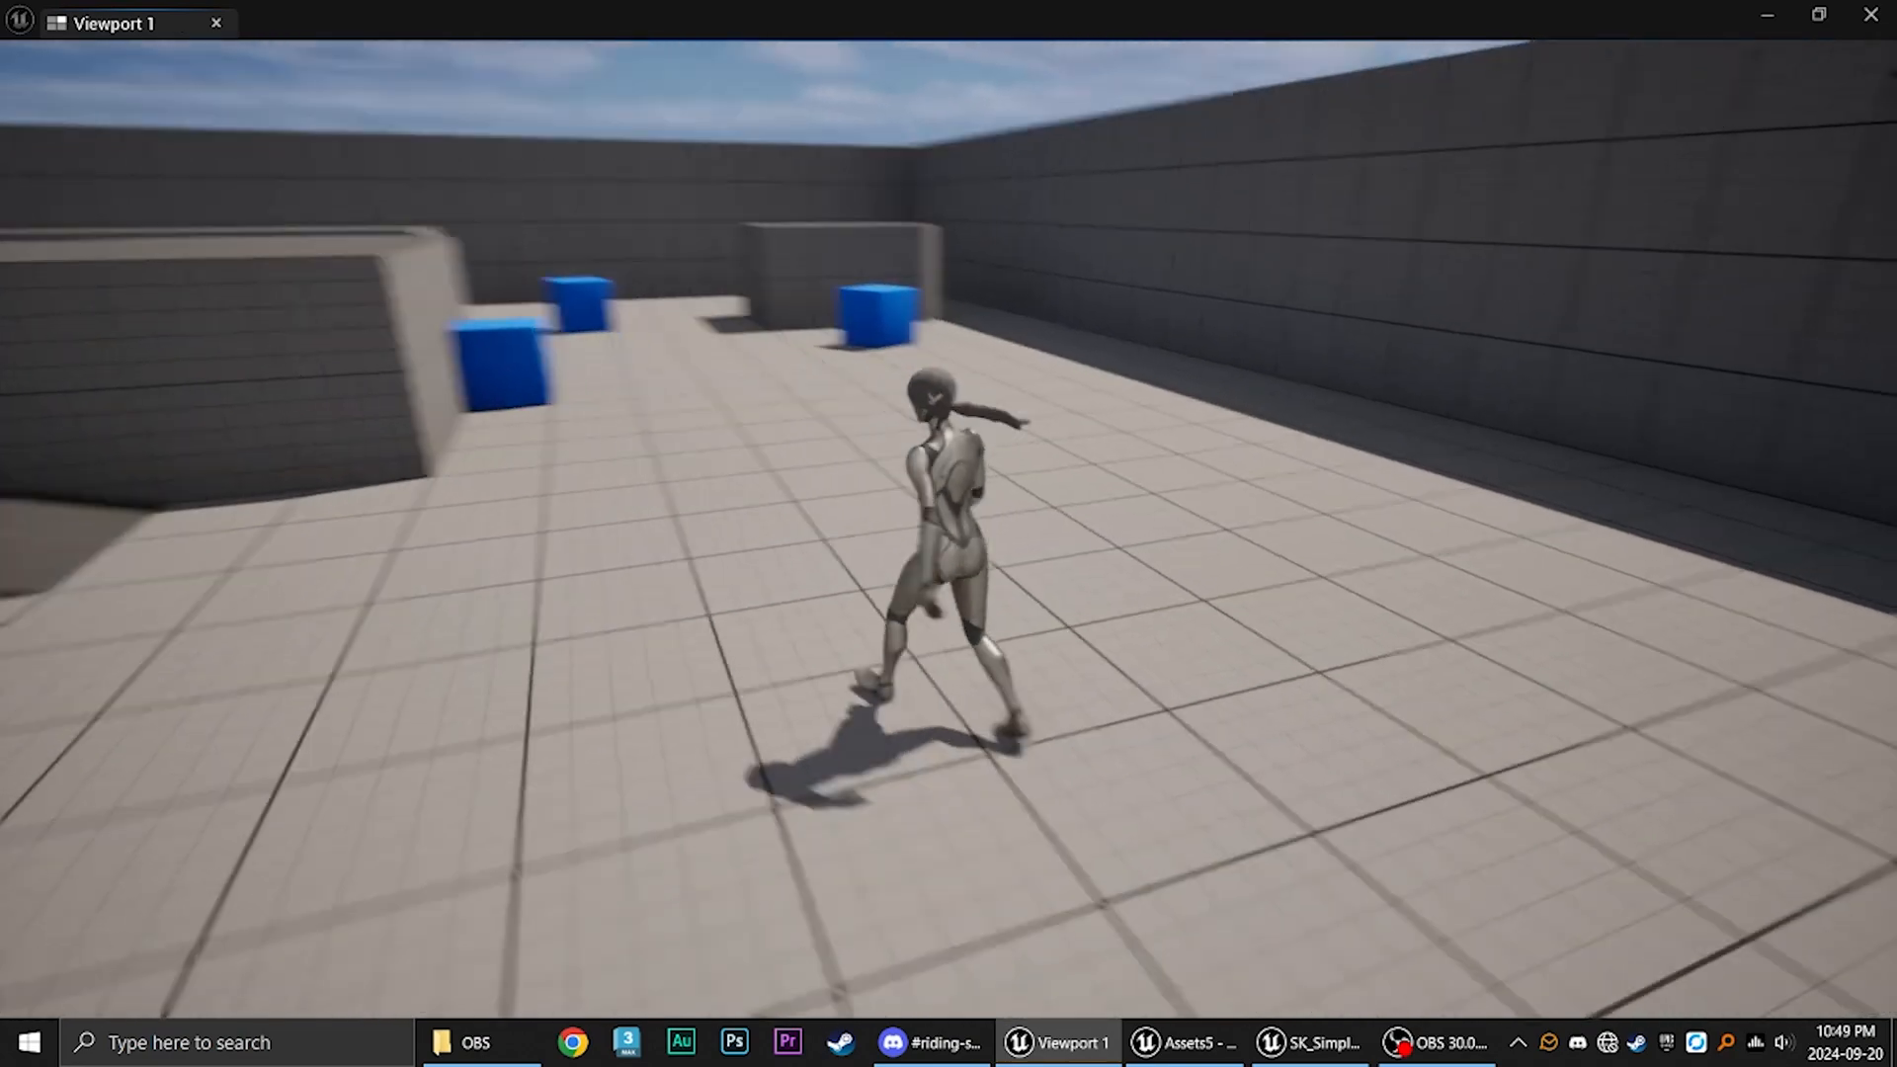
pyautogui.press('w')
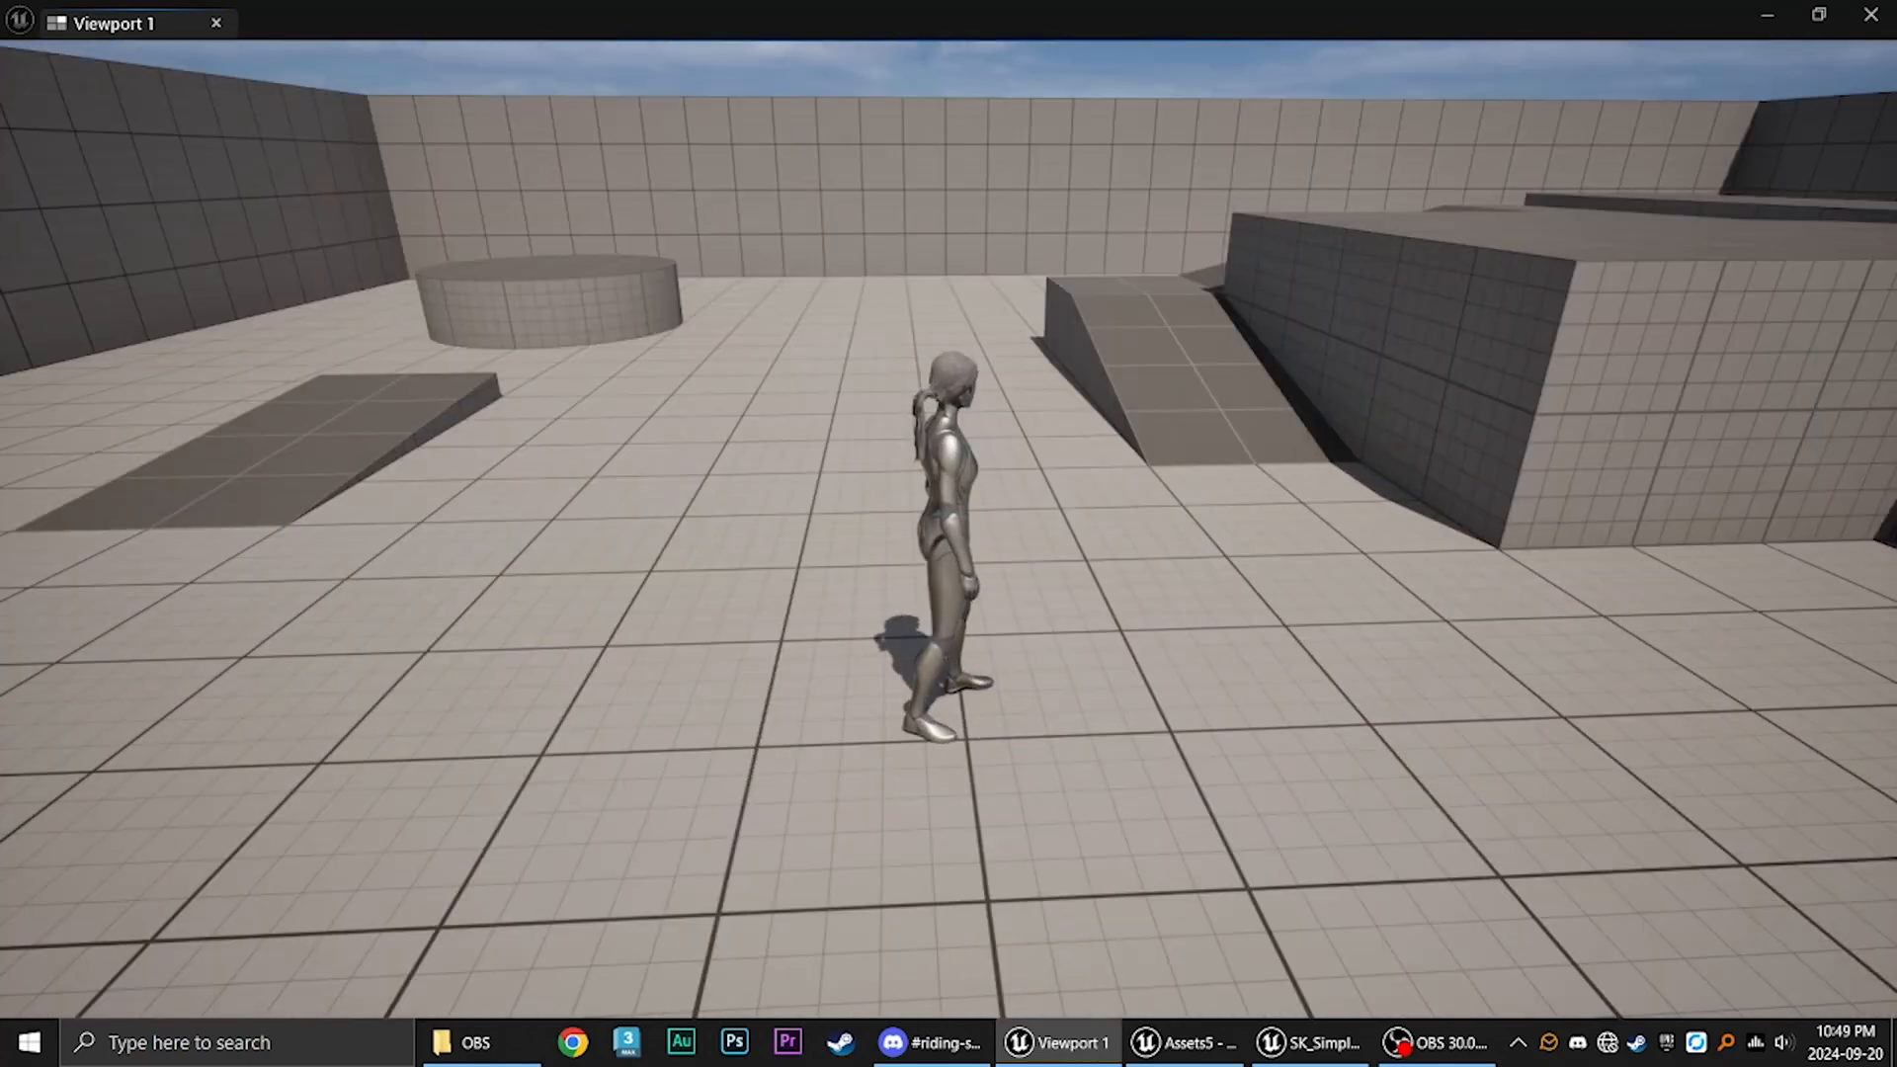
pyautogui.press('s')
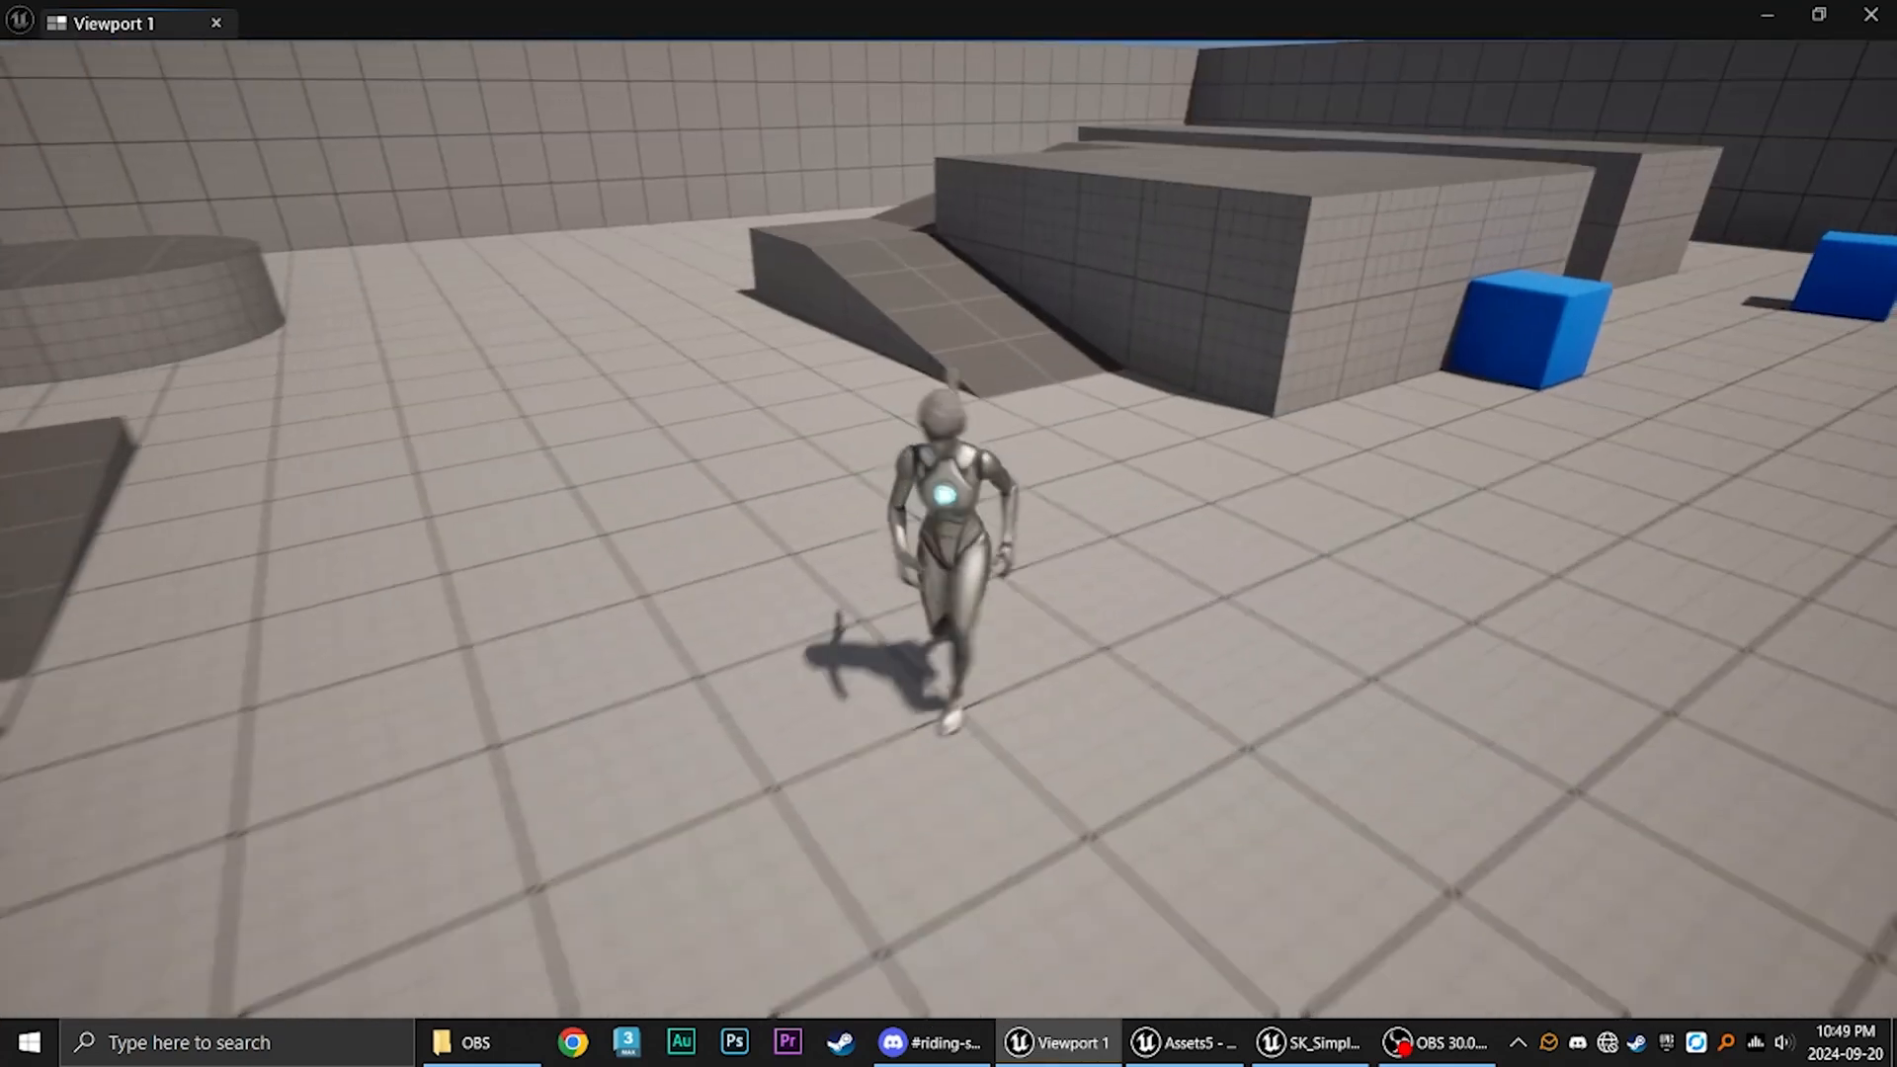
pyautogui.press('d')
pyautogui.press('s')
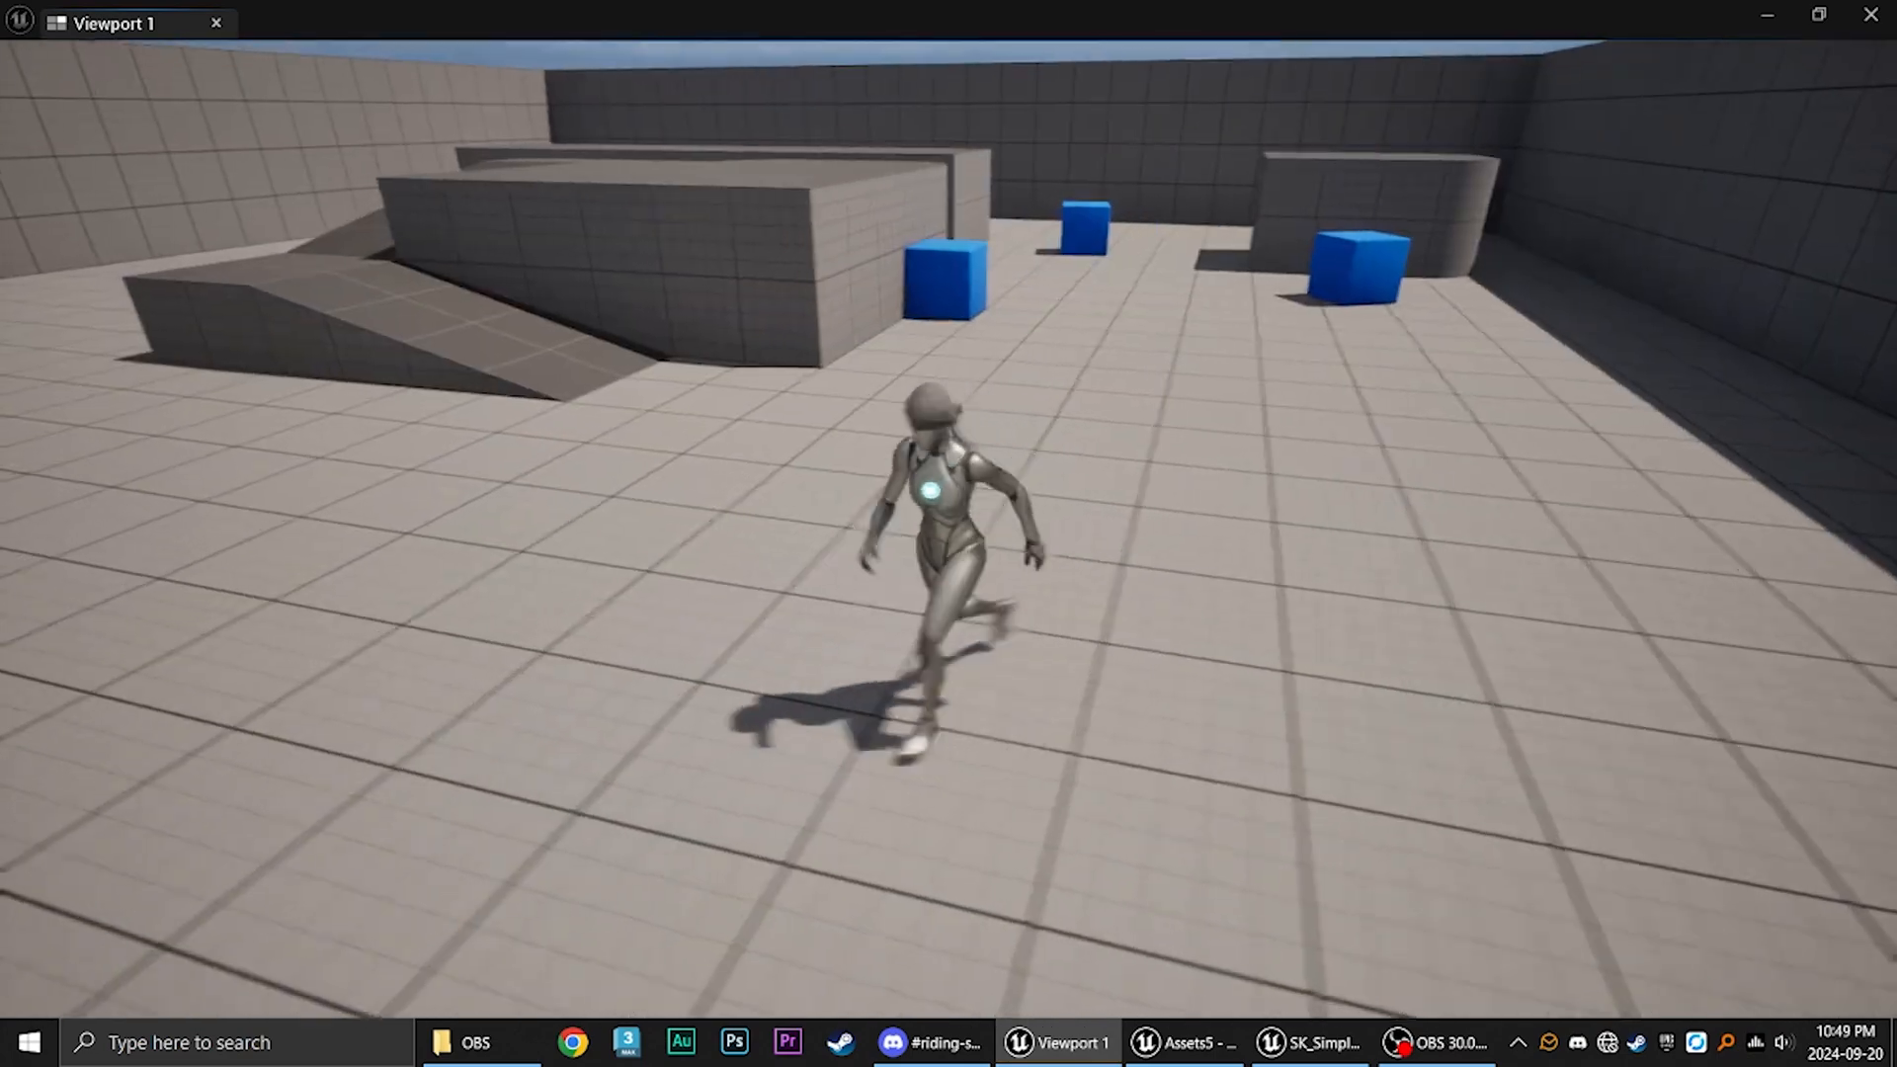
pyautogui.press('a')
pyautogui.press('d')
pyautogui.press('s')
pyautogui.press('w')
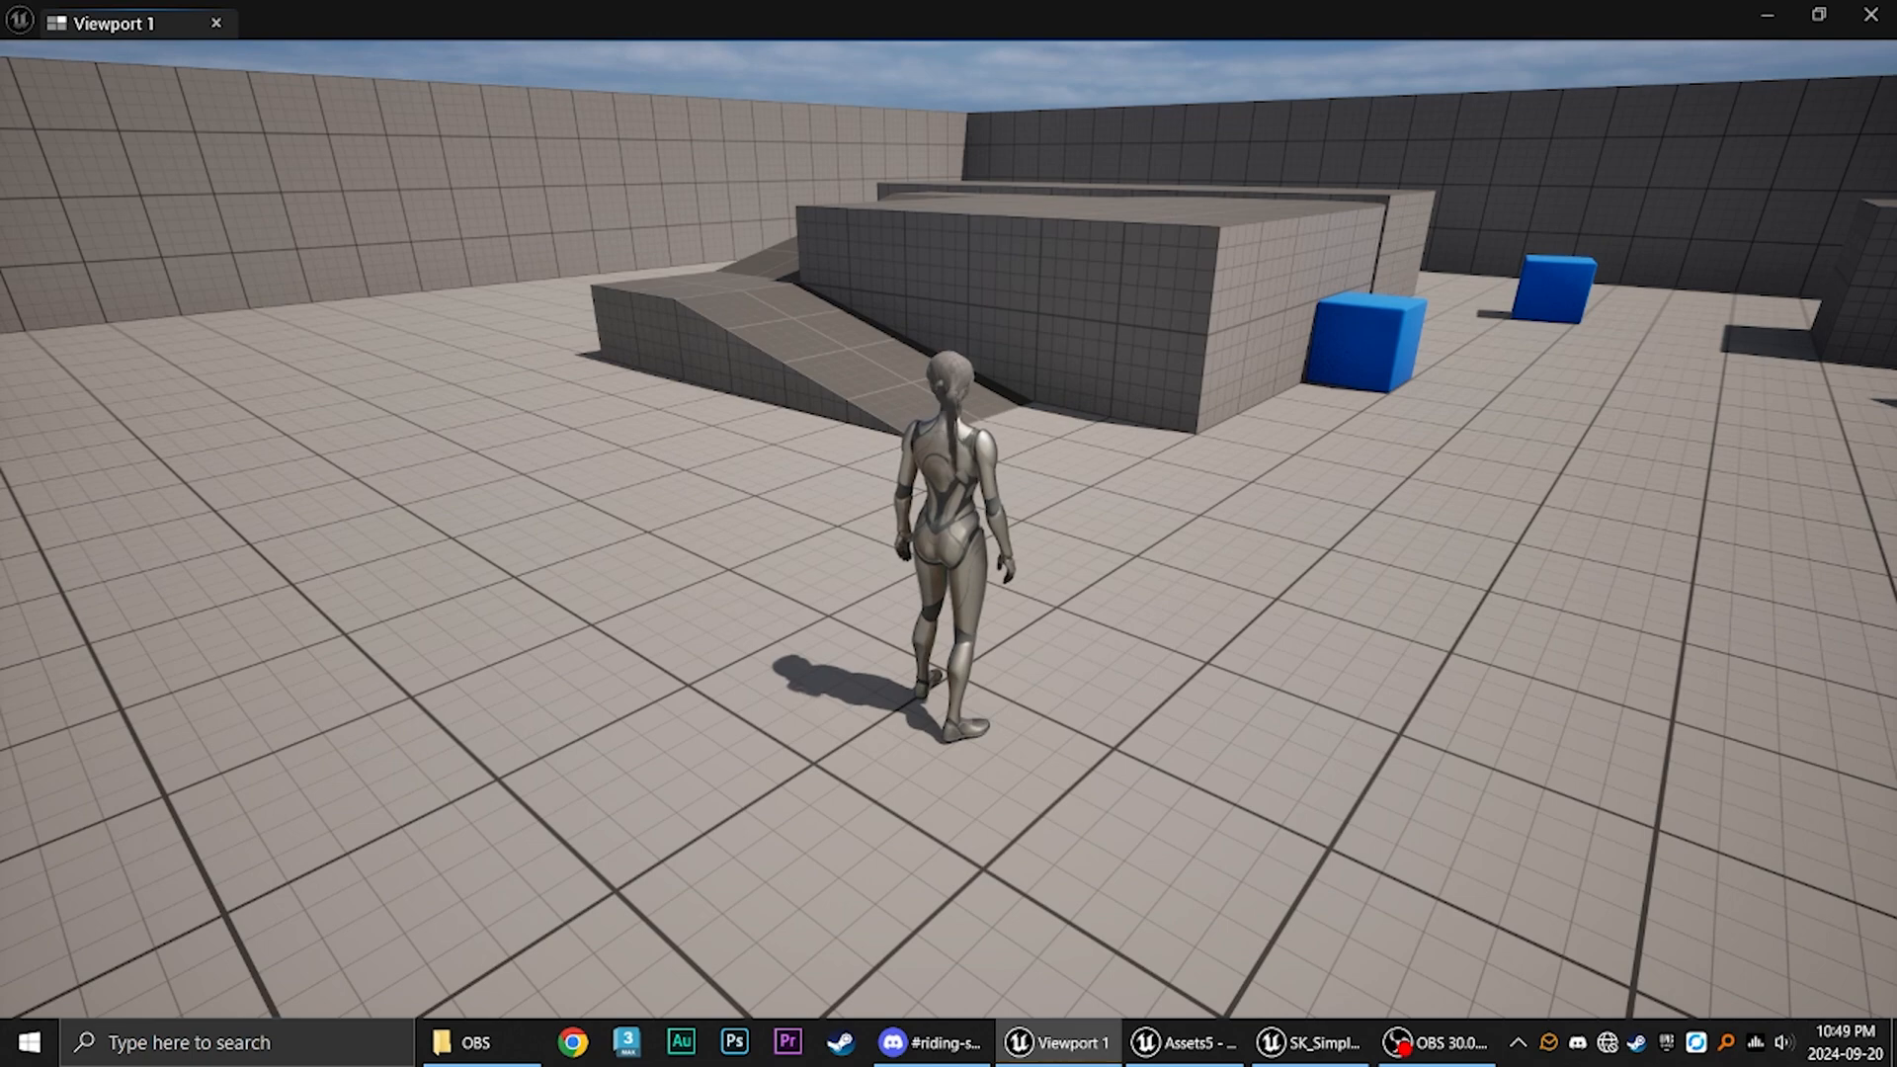
pyautogui.press('d')
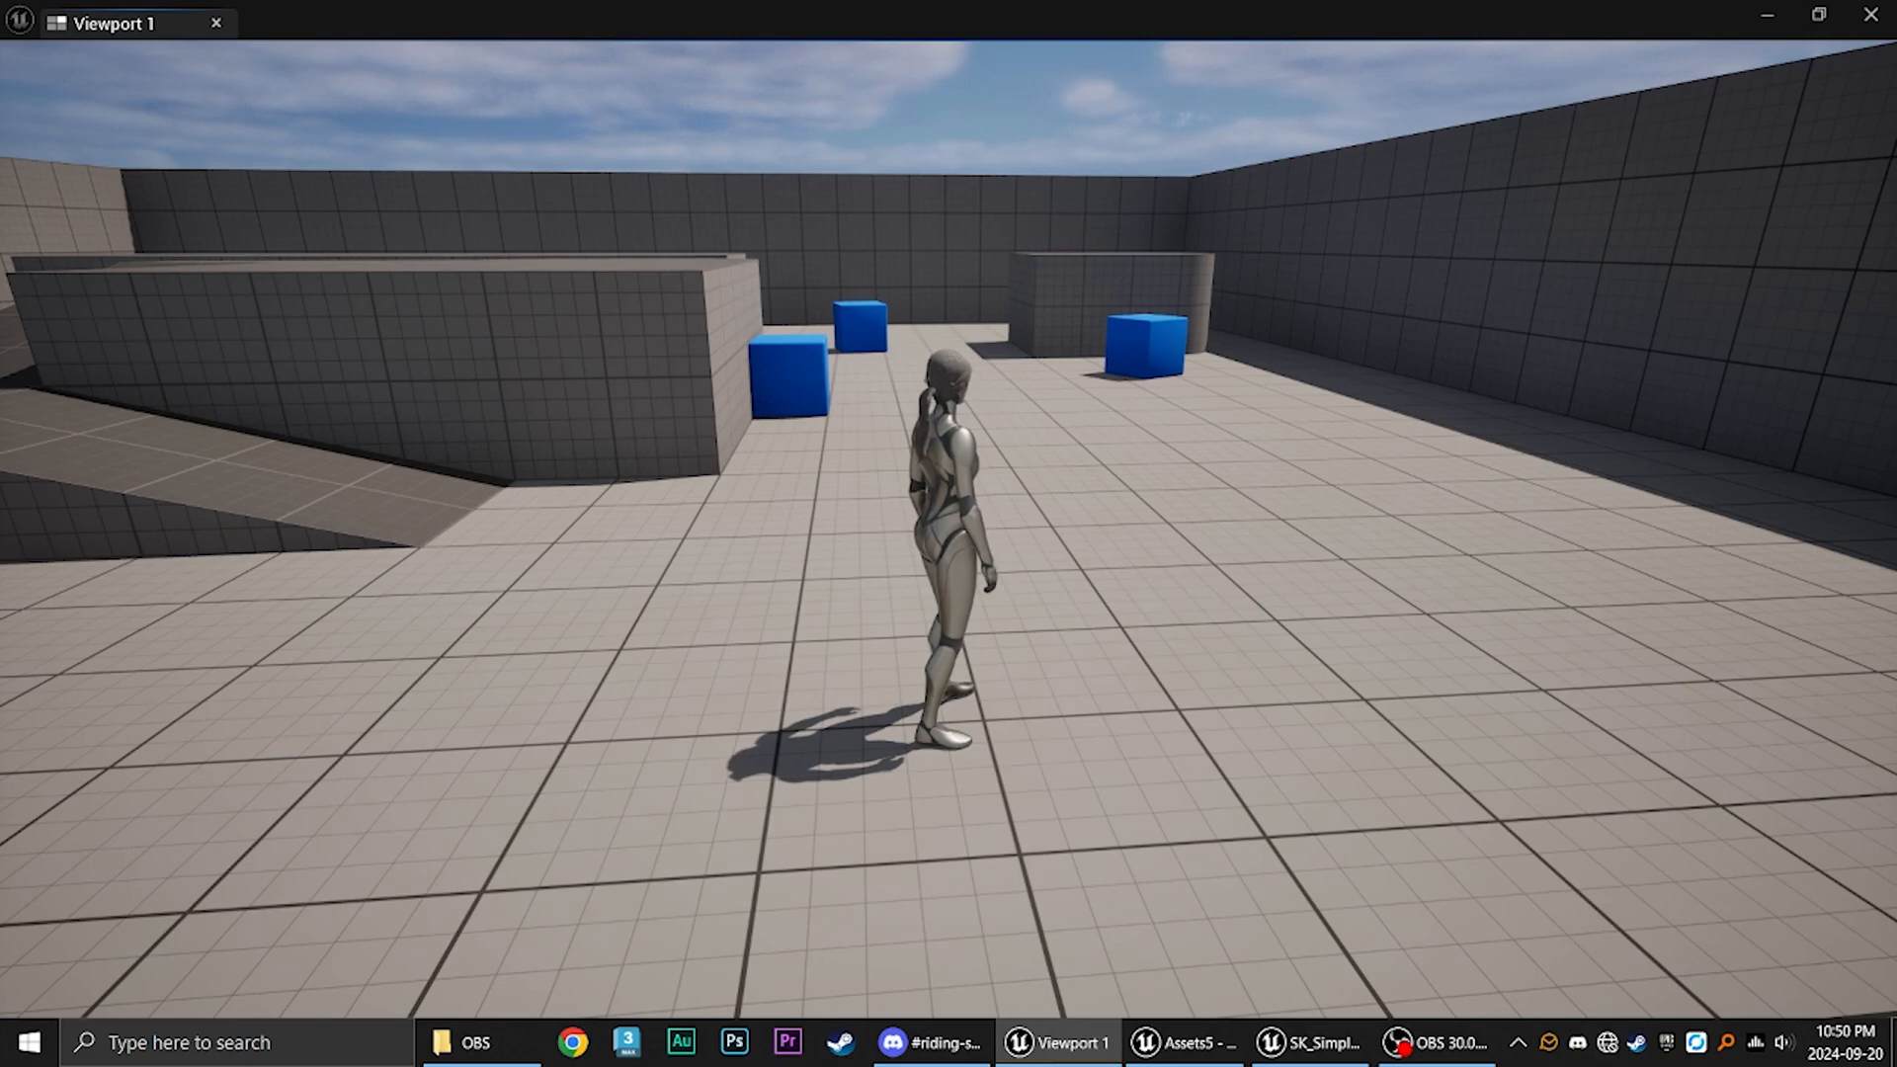
pyautogui.press('Escape')
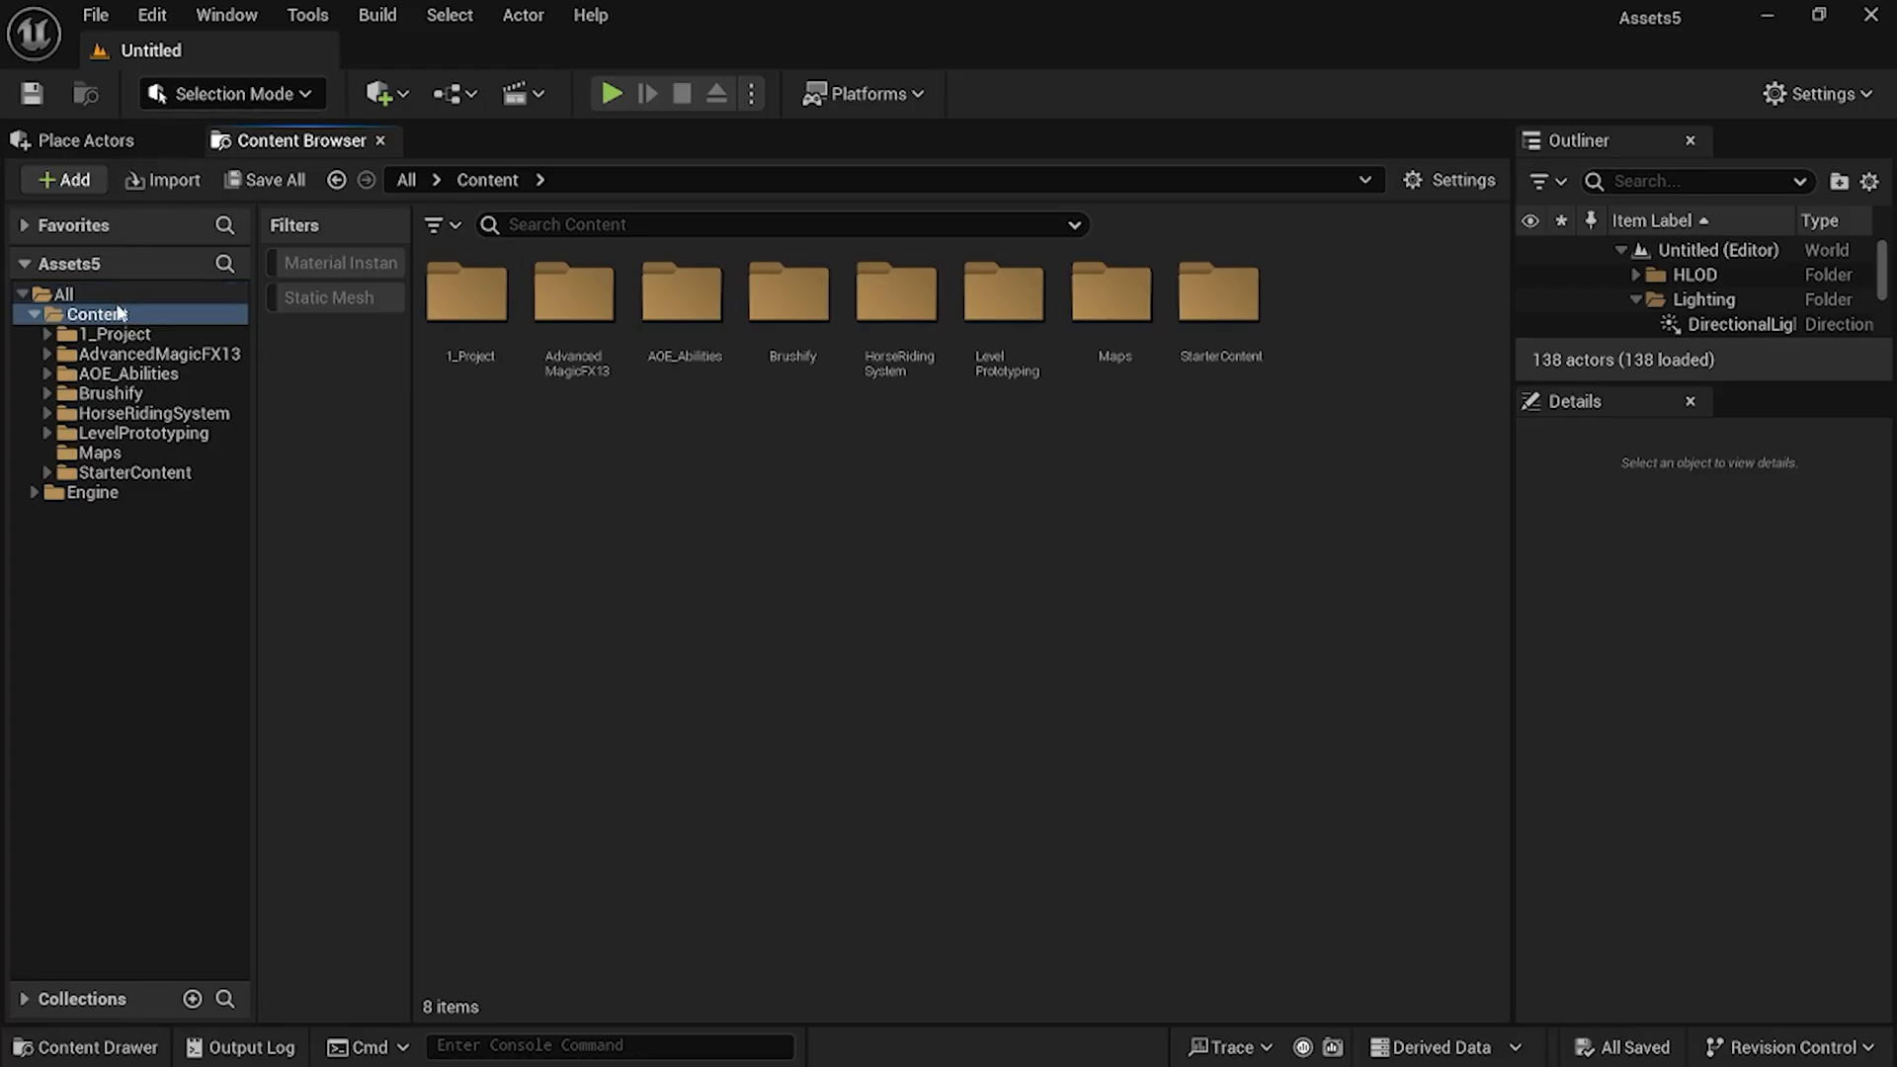
# Add the Third Person Blueprint content pack to the project.
pyautogui.click(89, 182)
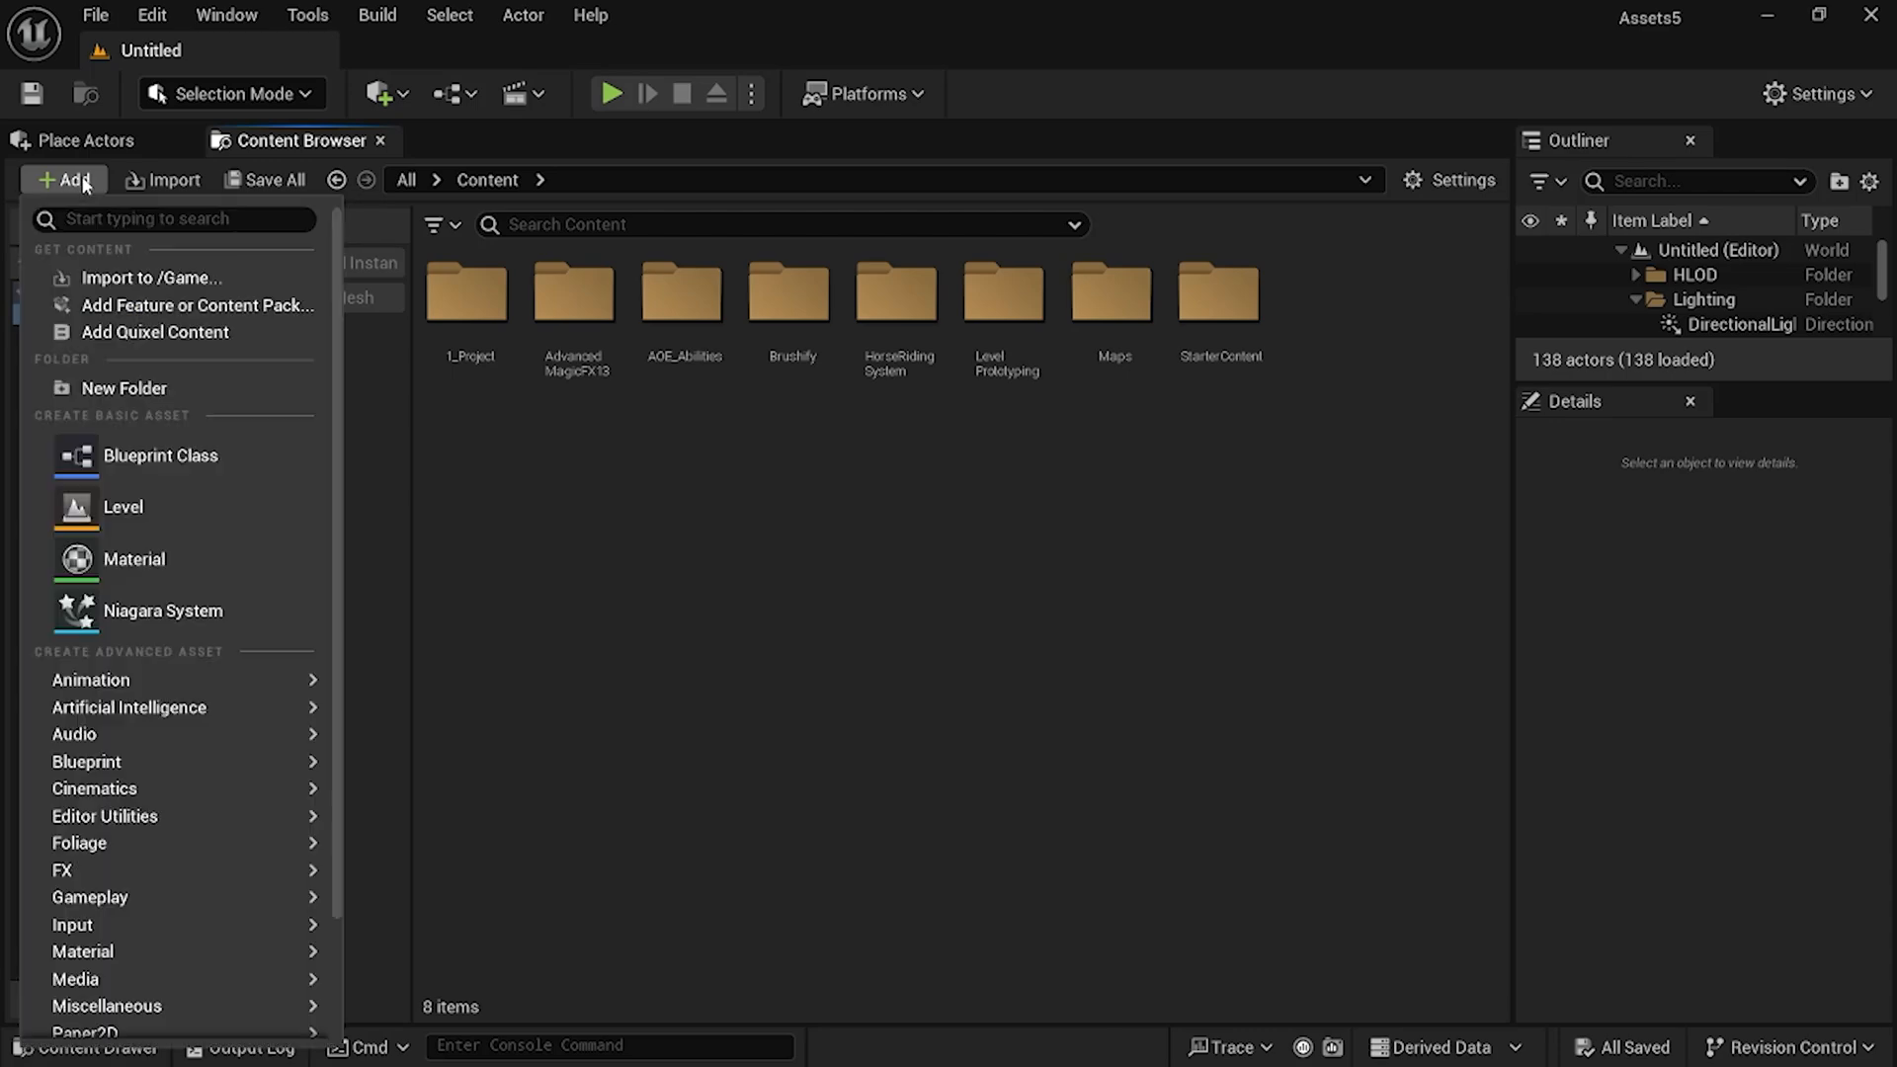
pyautogui.click(197, 305)
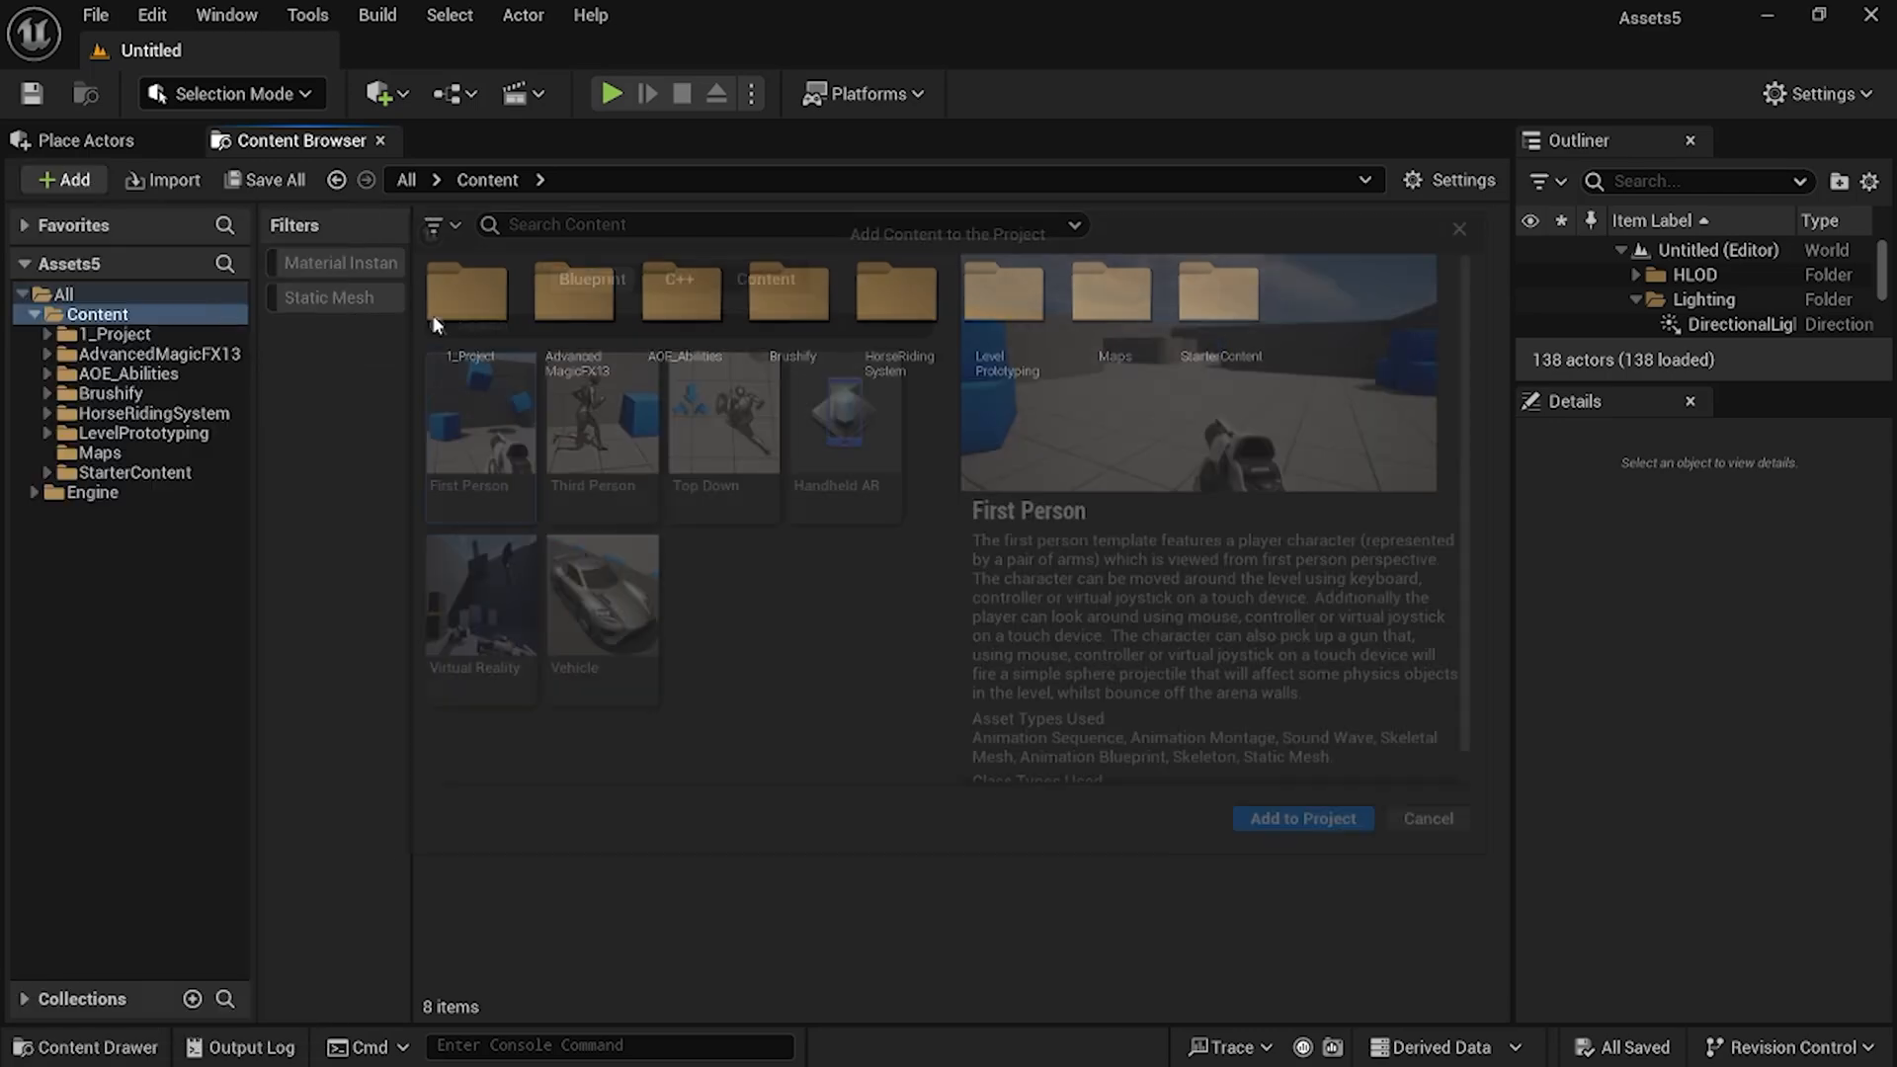
pyautogui.click(572, 409)
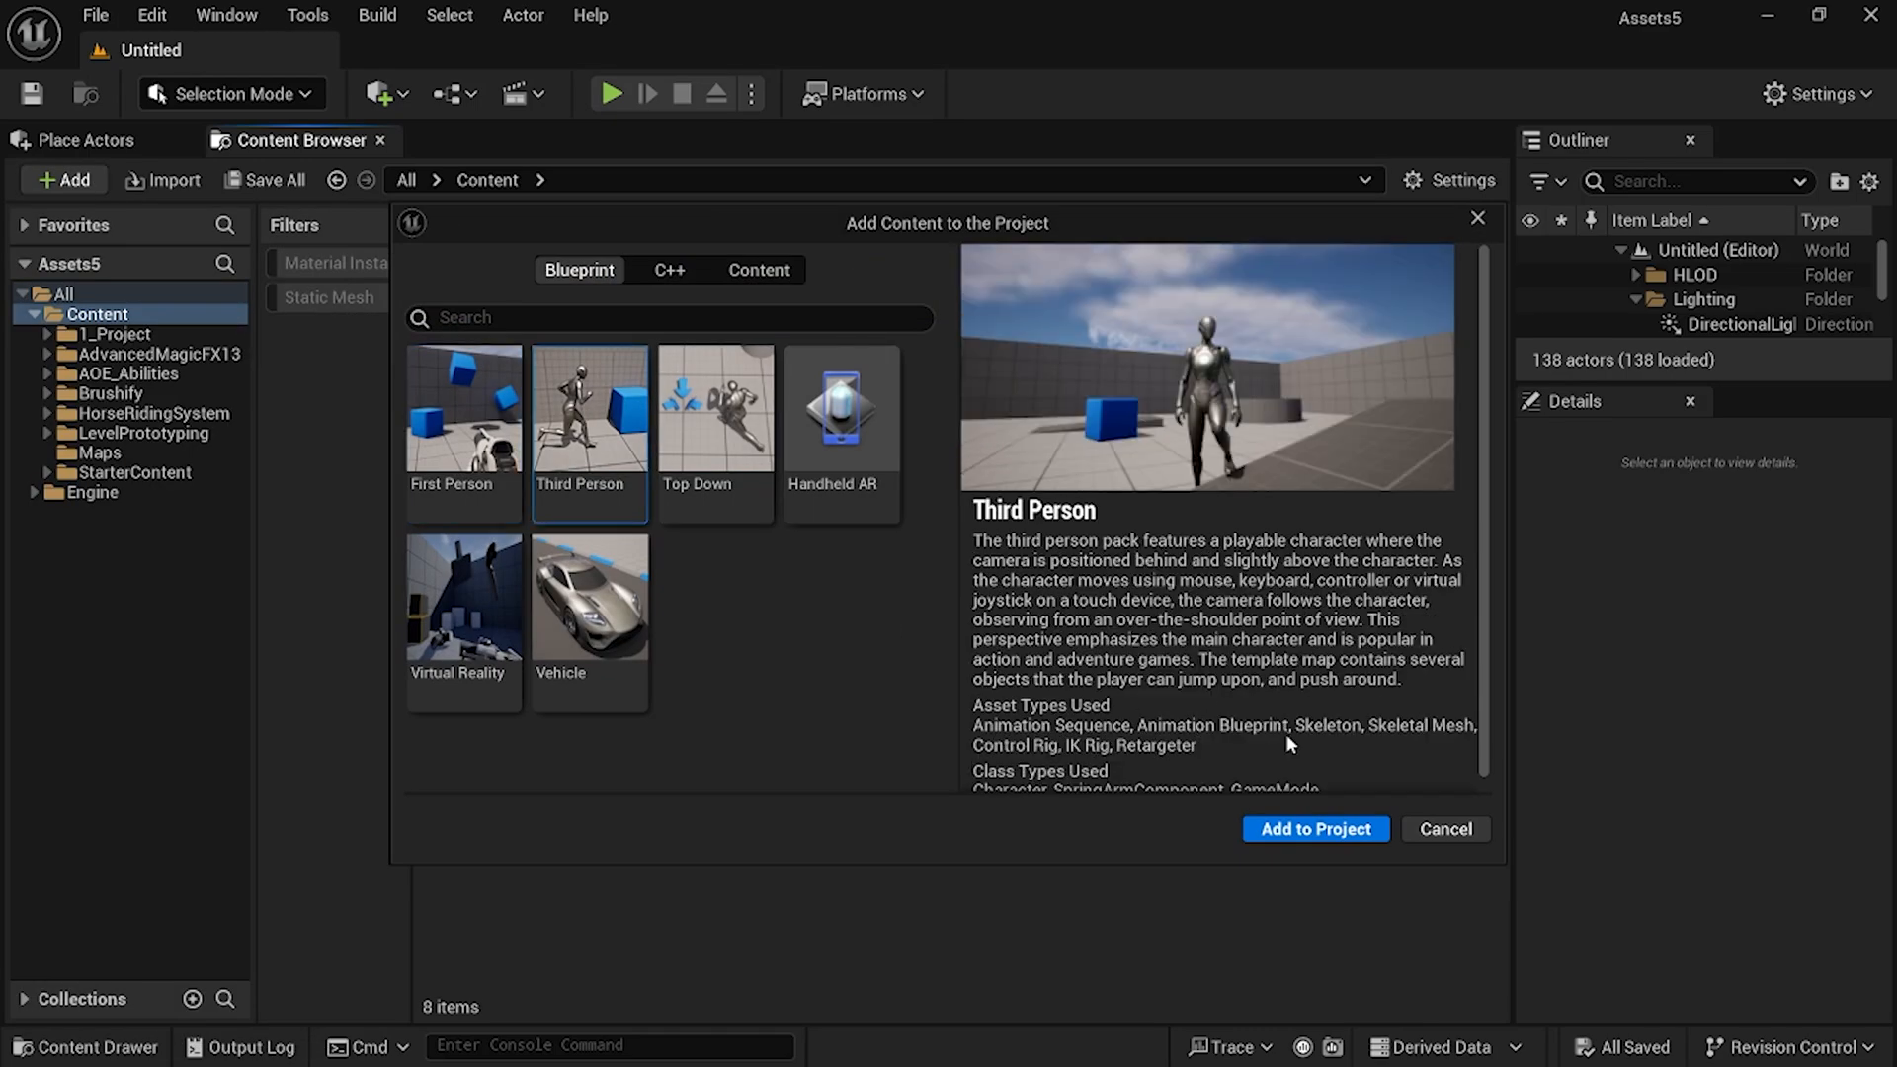
pyautogui.click(1315, 829)
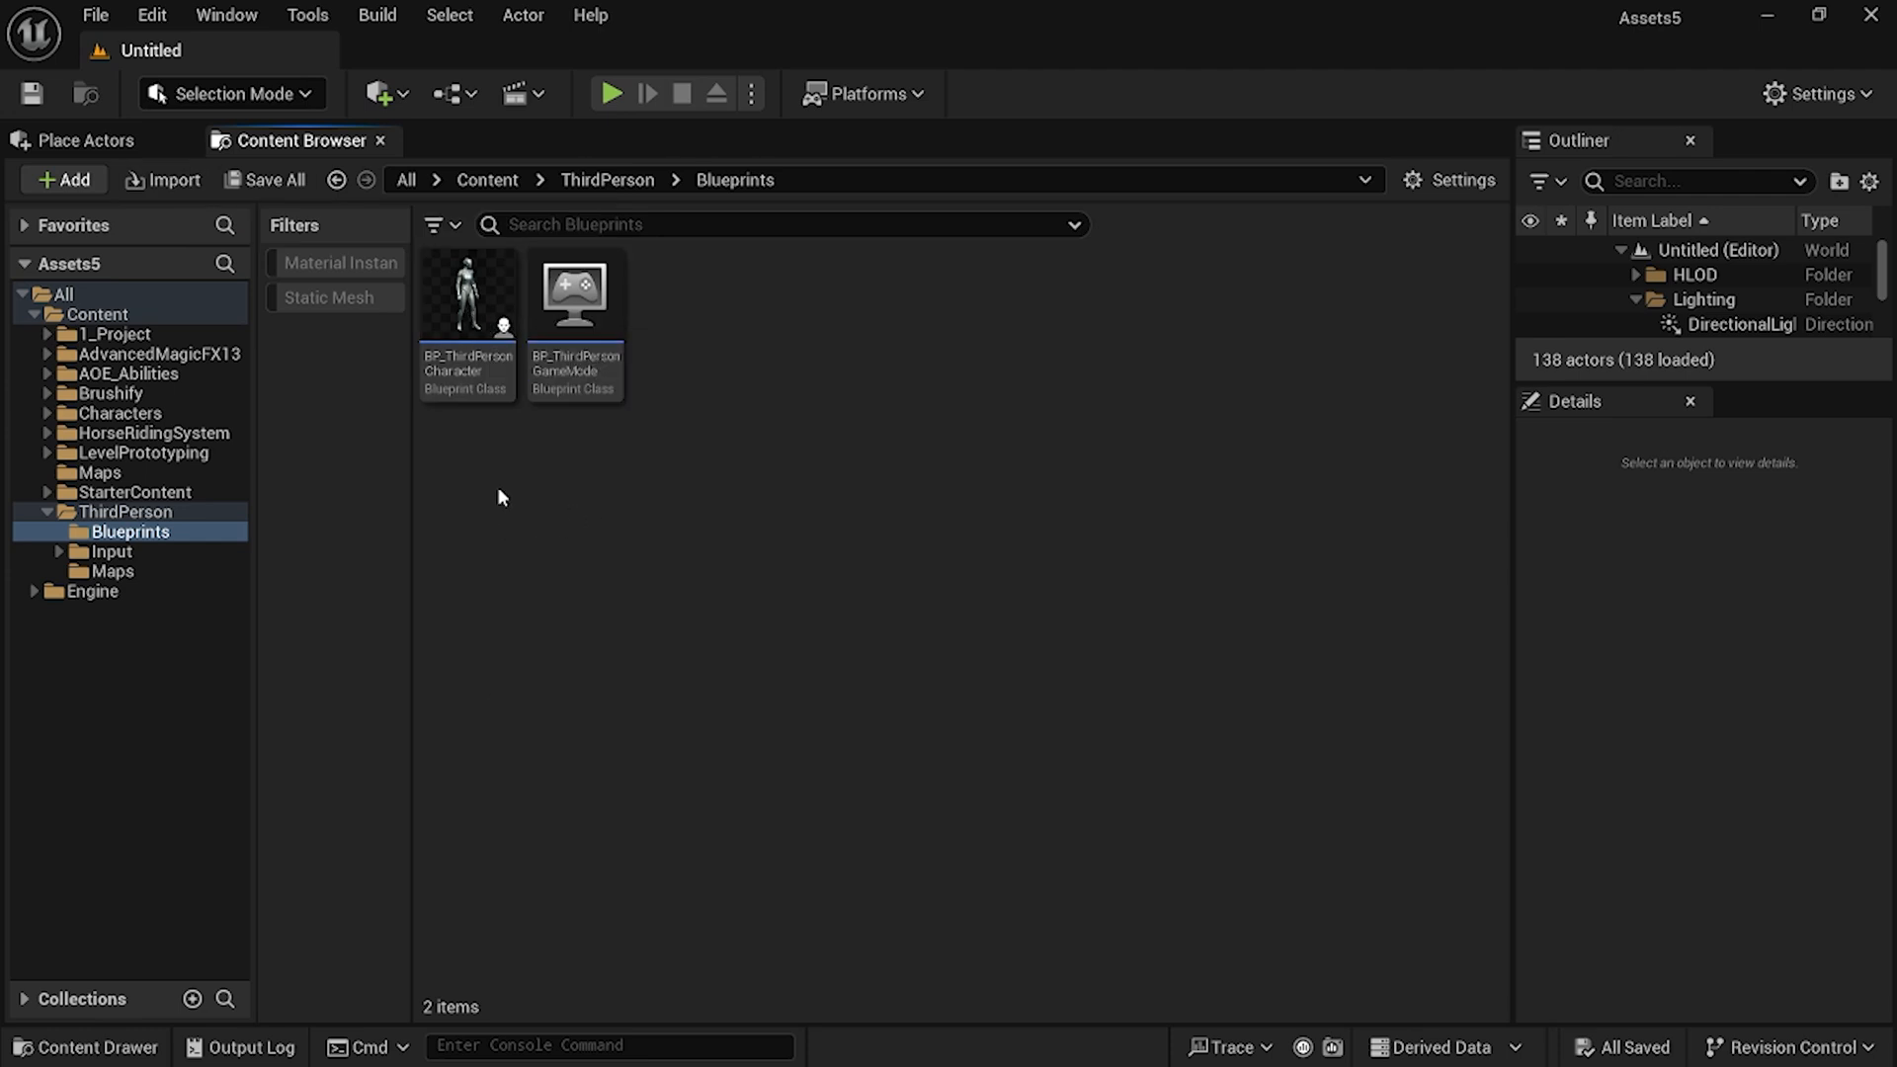
# Open the SK_SimpleBarnGirl_Hair skeletal mesh from 1_Project/Models/Characters/SimpleBarnGirl.
pyautogui.click(114, 335)
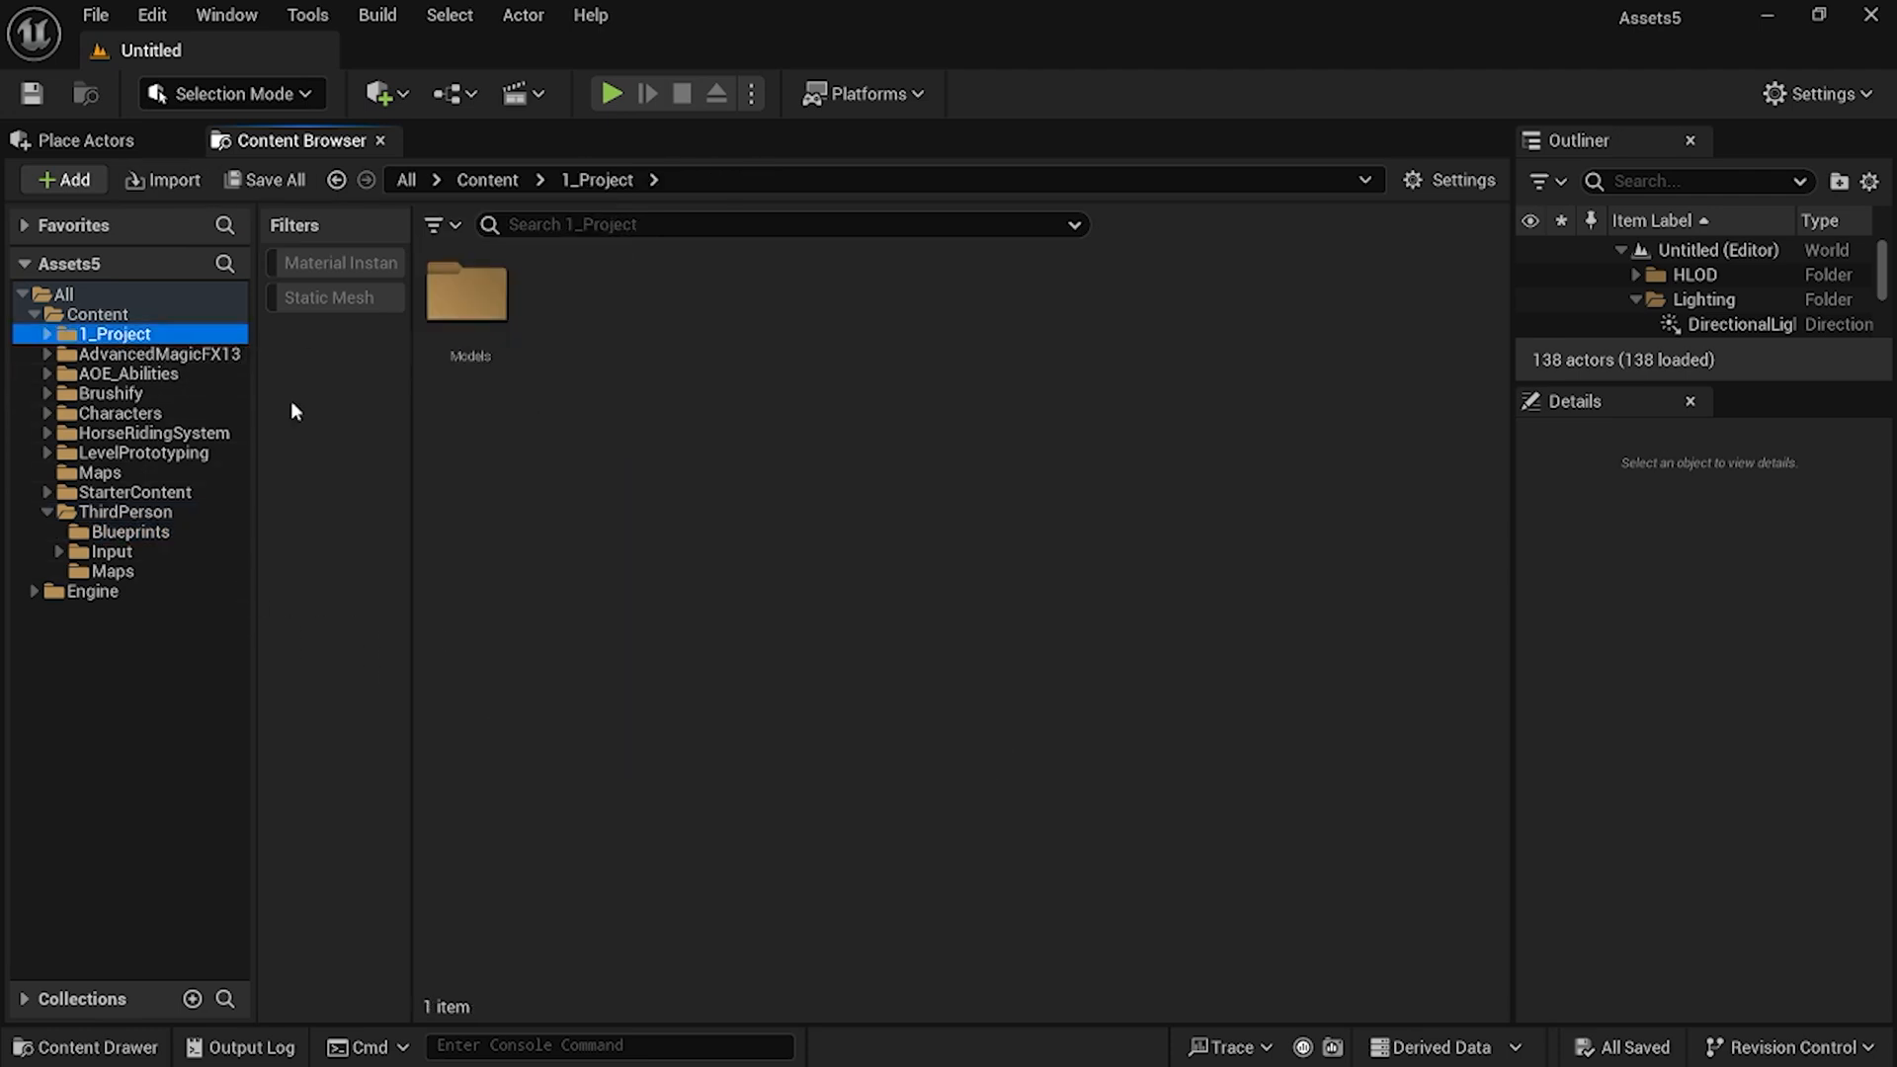
pyautogui.doubleClick(489, 314)
pyautogui.doubleClick(470, 301)
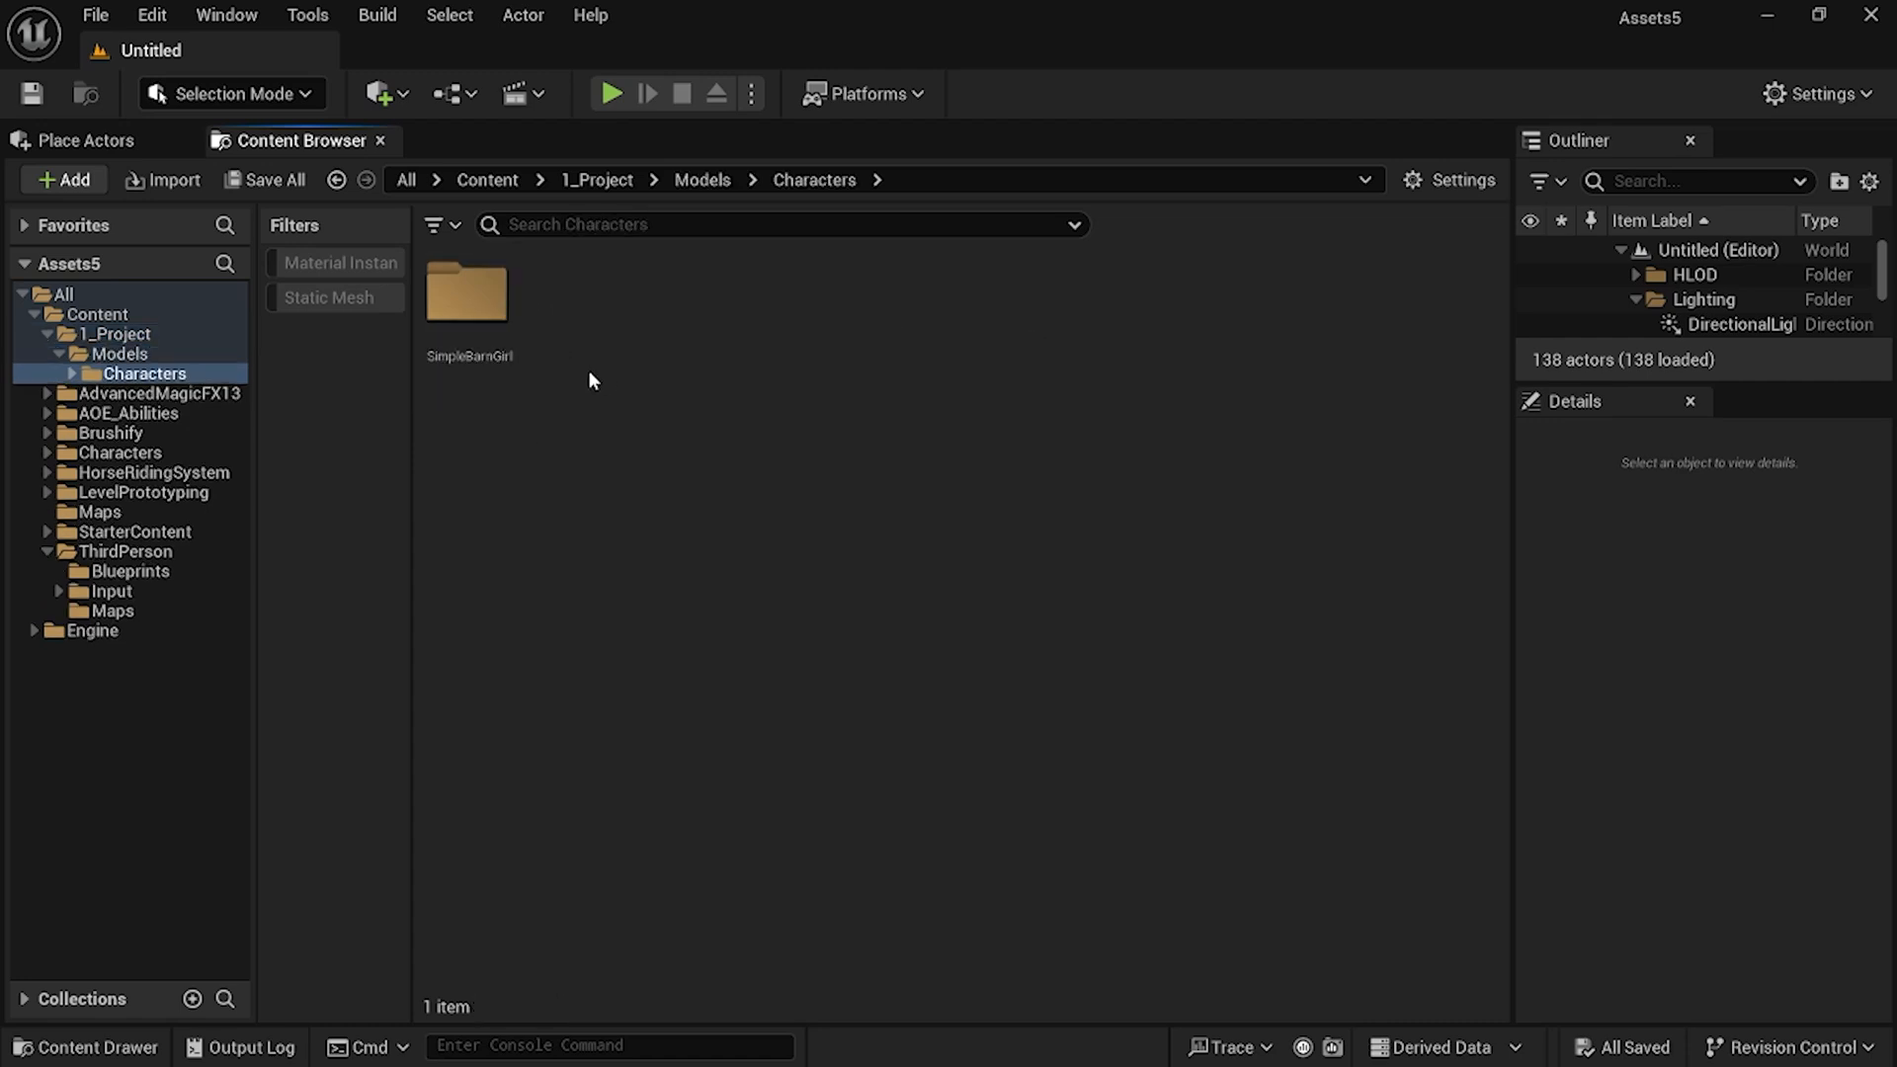
pyautogui.doubleClick(470, 301)
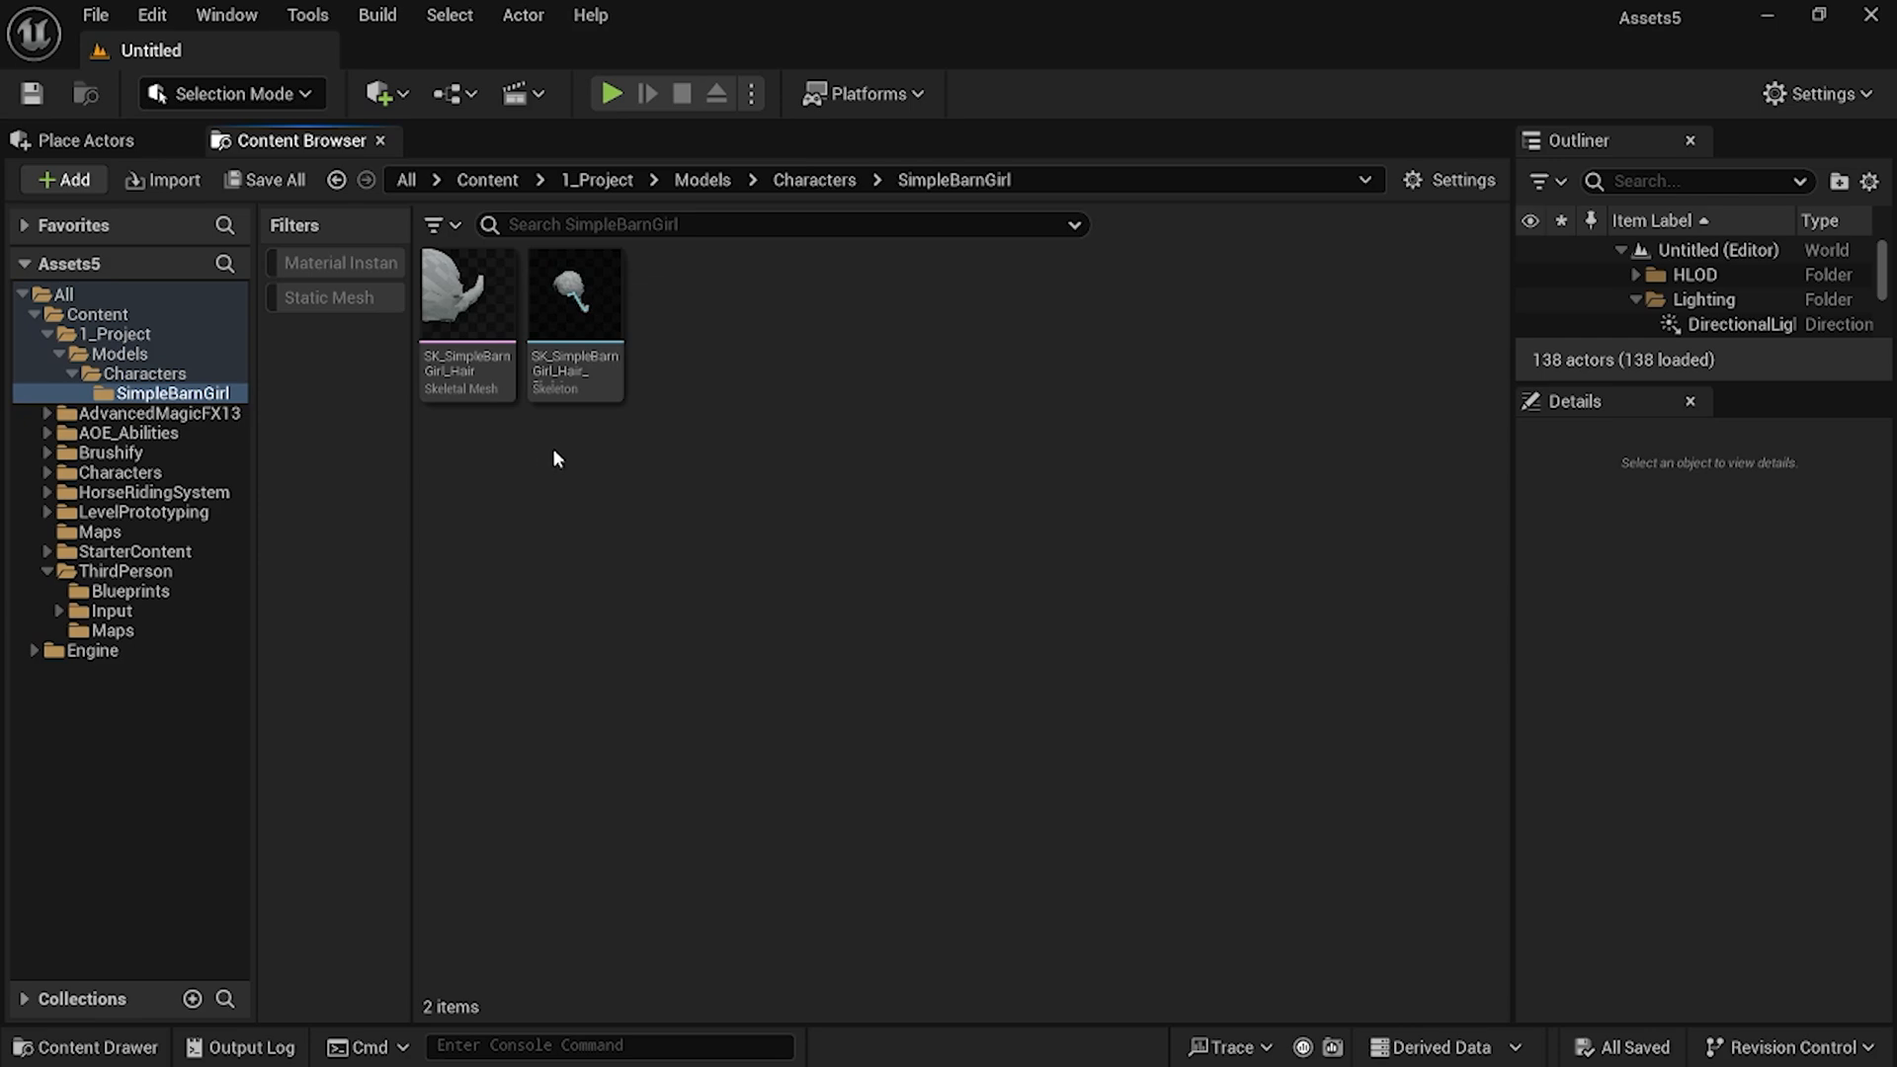
pyautogui.click(478, 340)
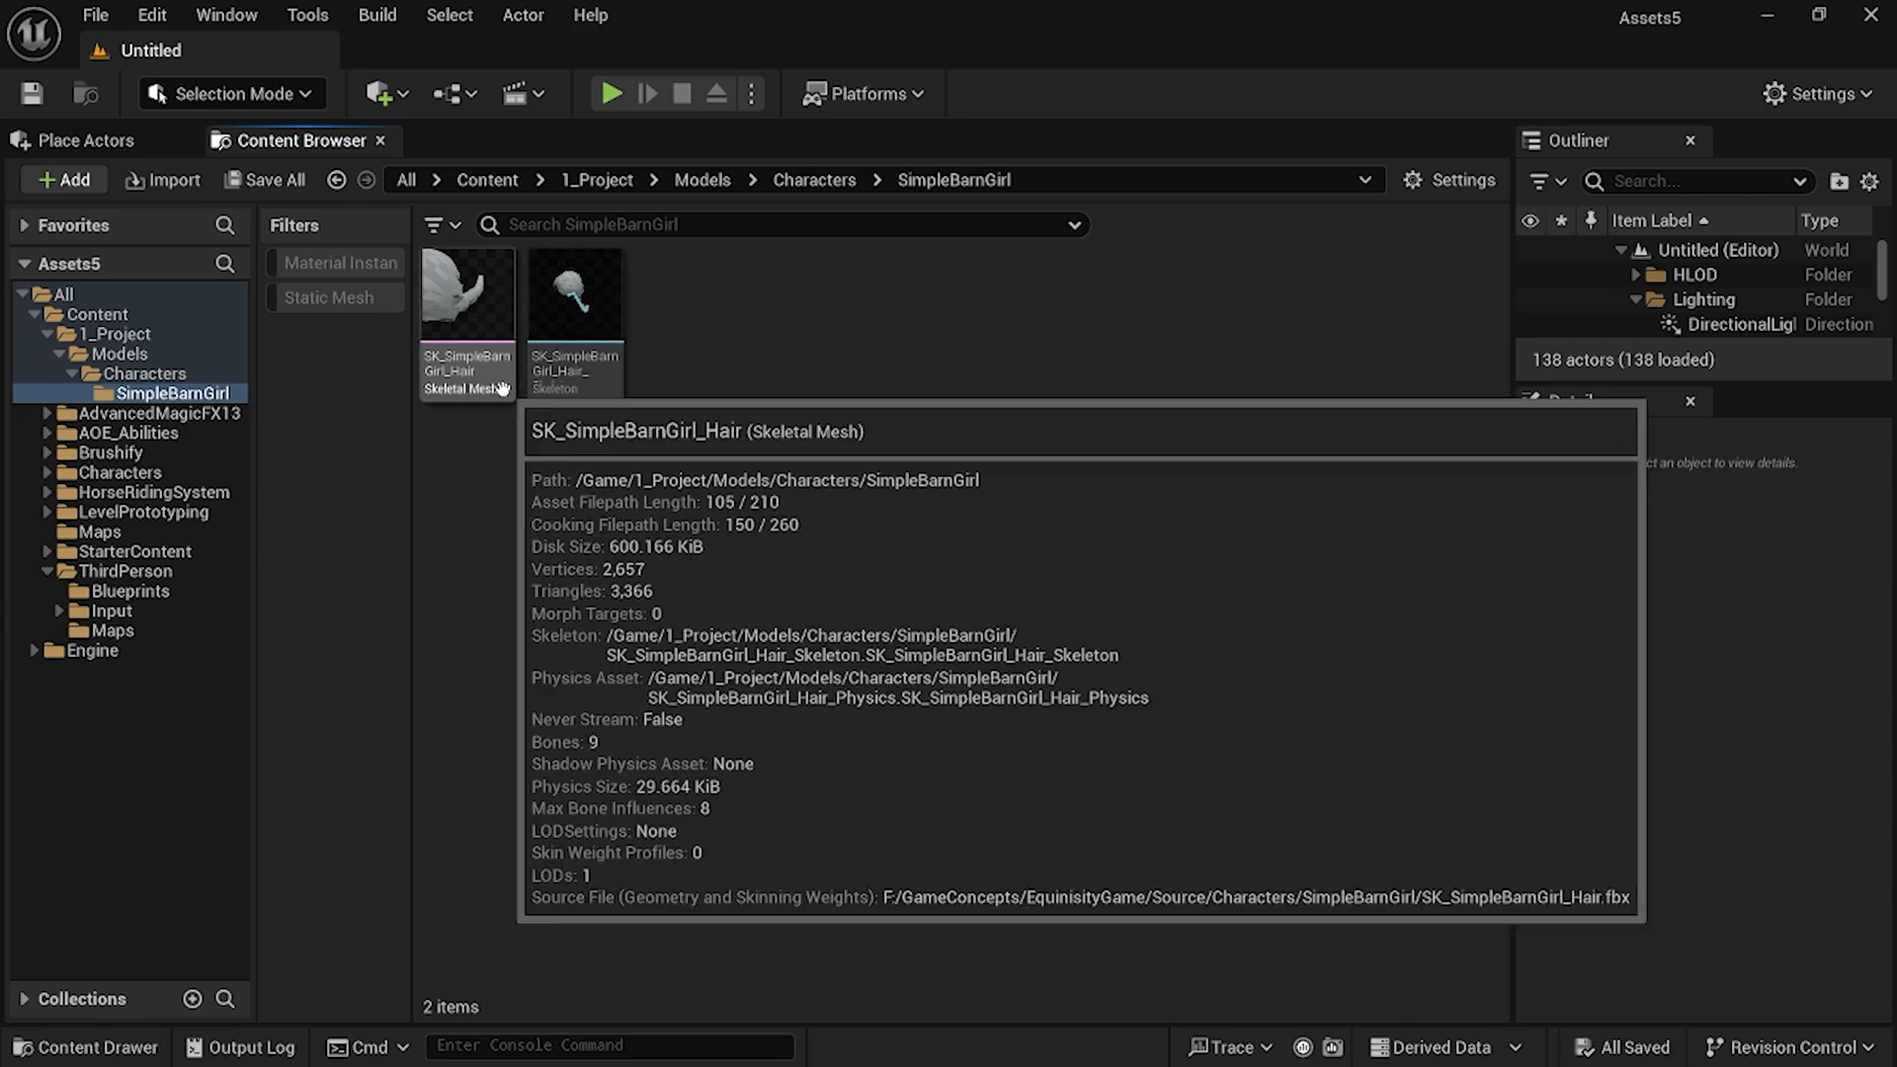
pyautogui.doubleClick(478, 340)
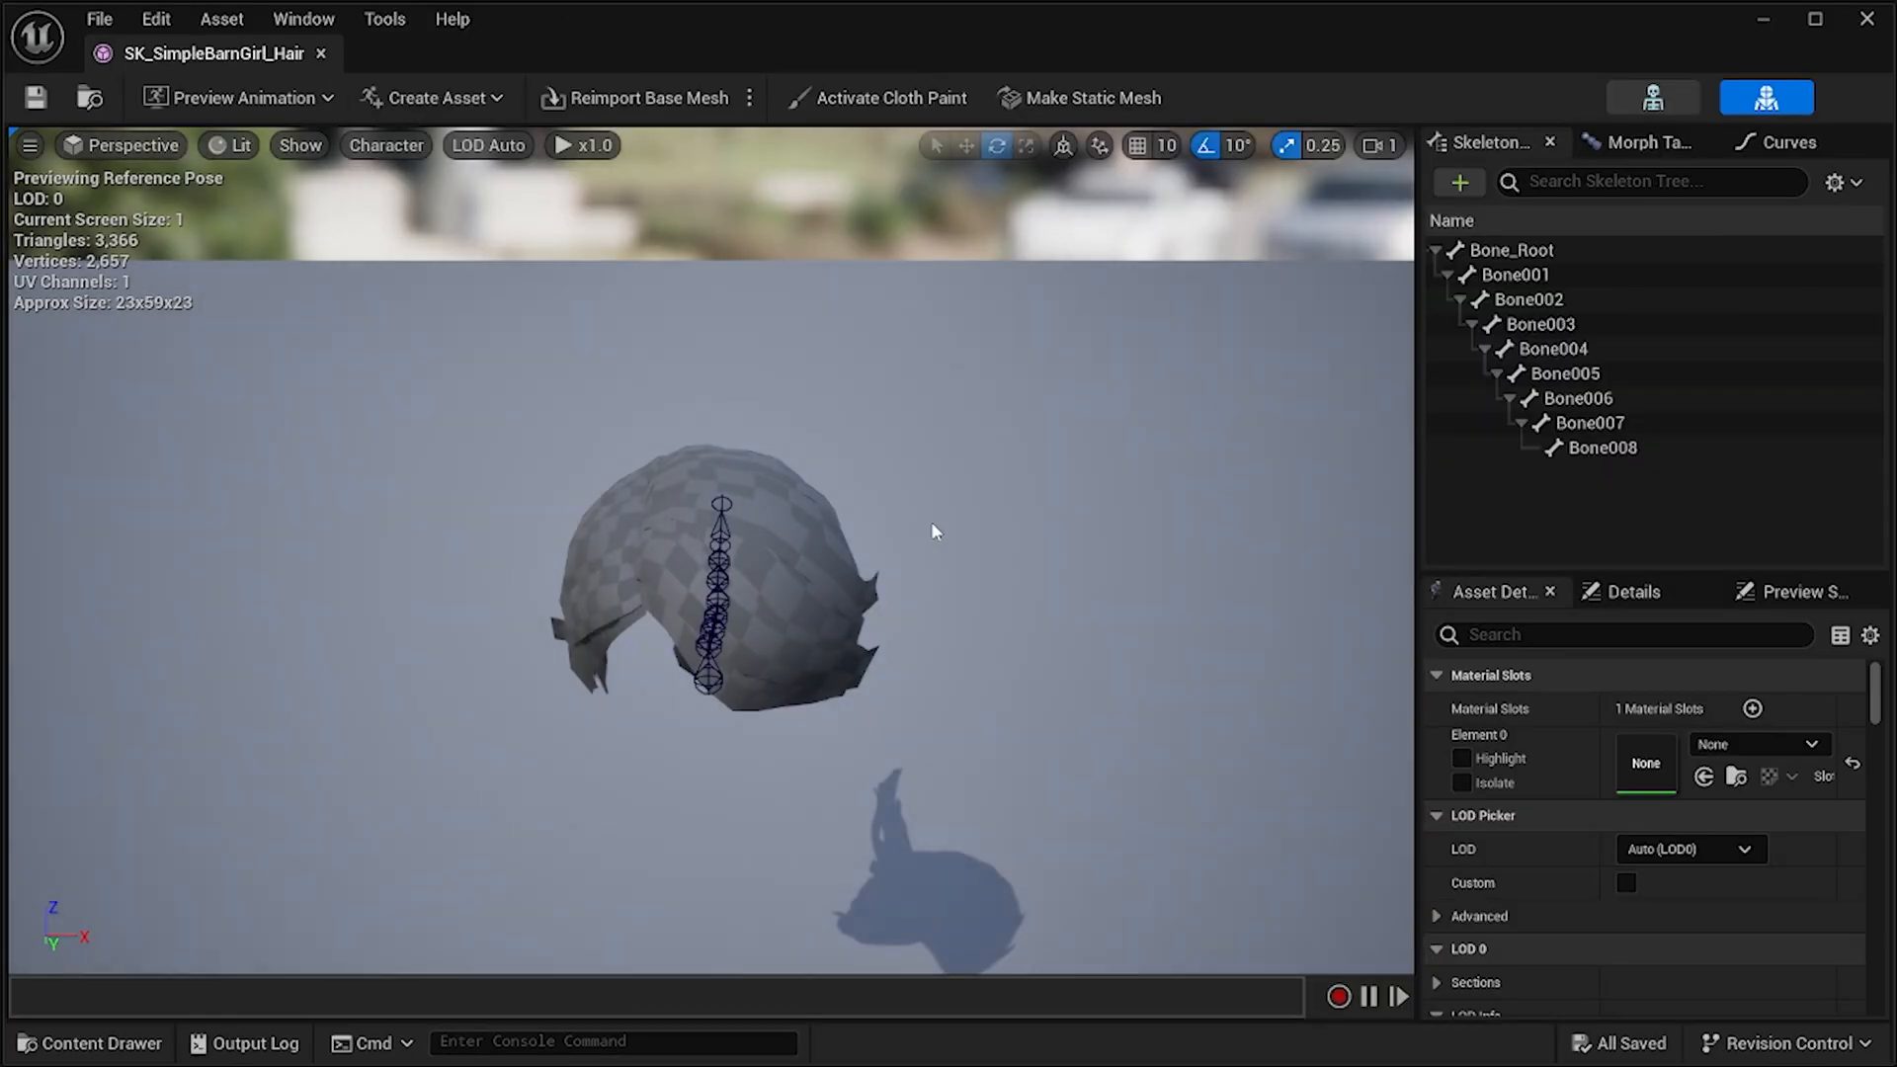
# Examine the ponytail's bone chain from the side, starting at Bone_Root, then save and close the hair mesh.
pyautogui.scroll(5, 931, 520)
pyautogui.moveTo(930, 520)
pyautogui.mouseDown(button='right')
pyautogui.moveTo(1166, 520)
pyautogui.moveTo(1265, 494)
pyautogui.moveTo(1235, 514)
pyautogui.moveTo(943, 508)
pyautogui.mouseUp(button='right')
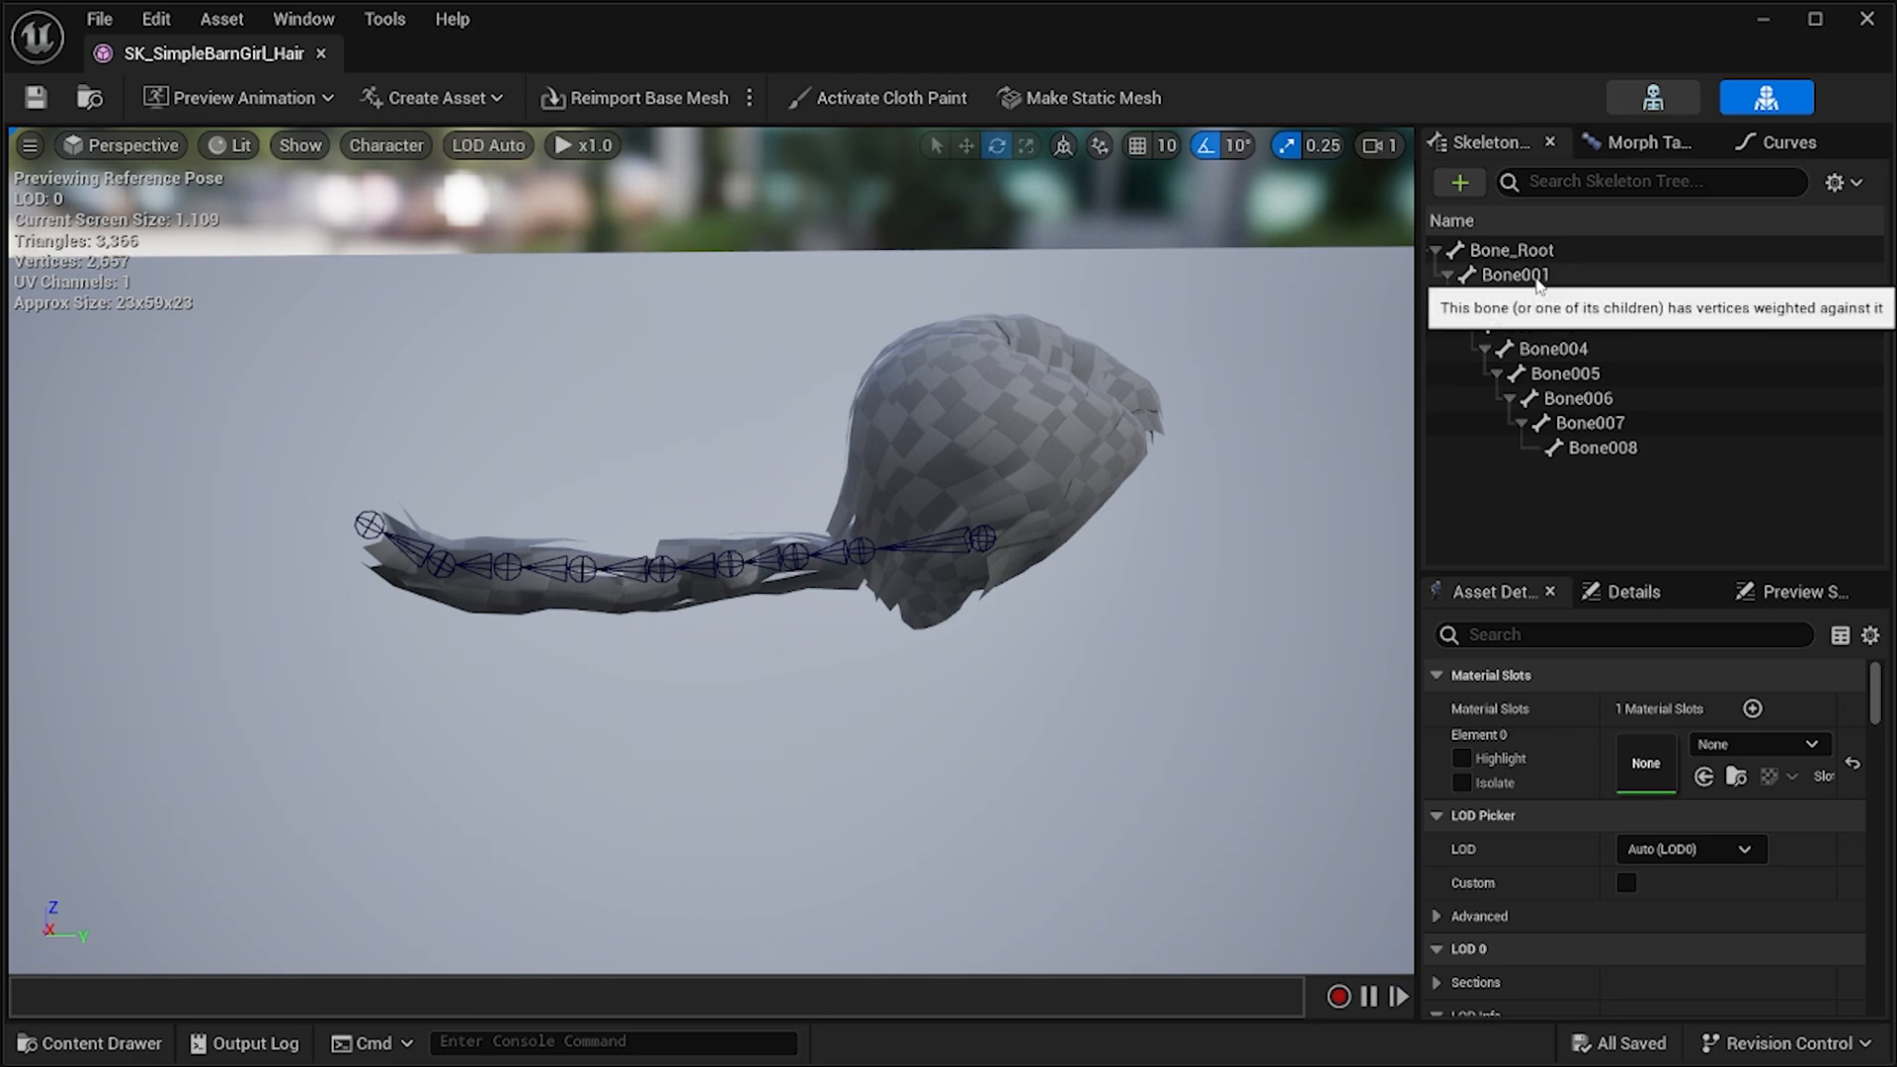
pyautogui.click(1517, 251)
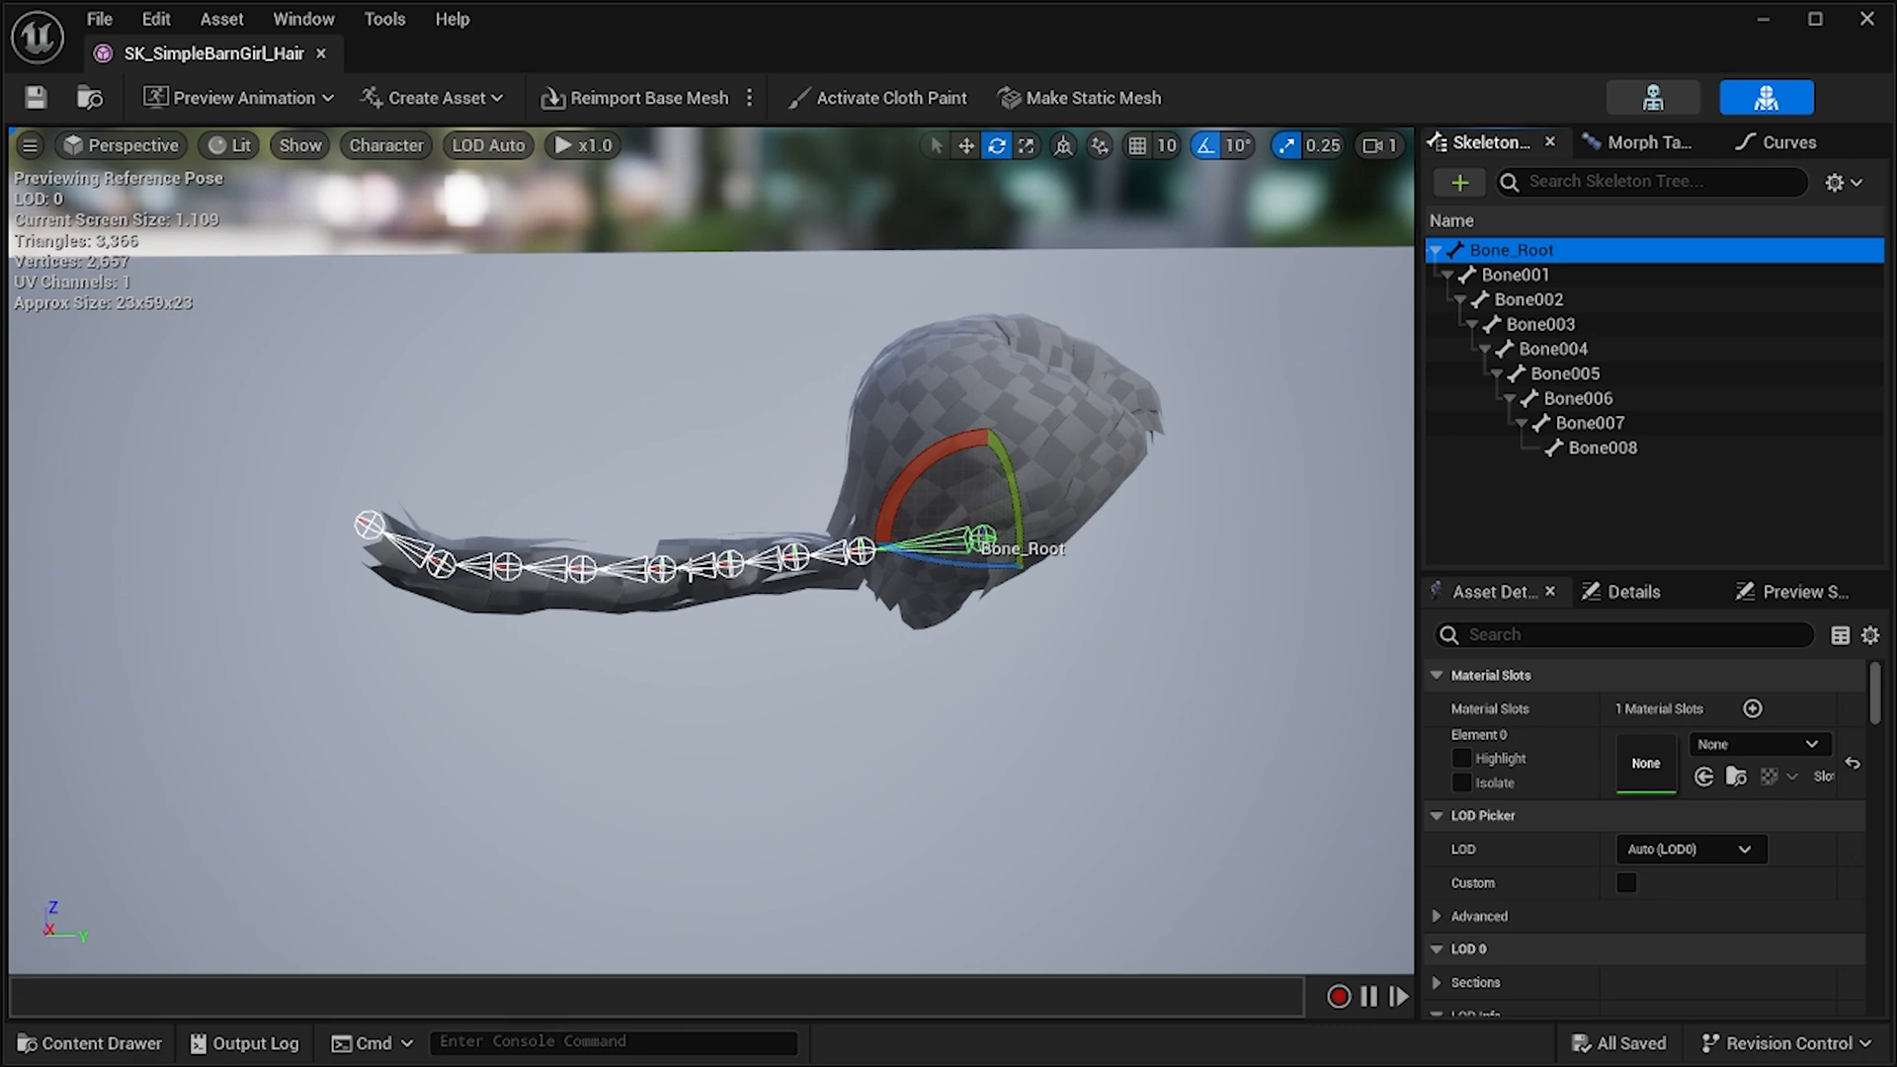
pyautogui.click(34, 97)
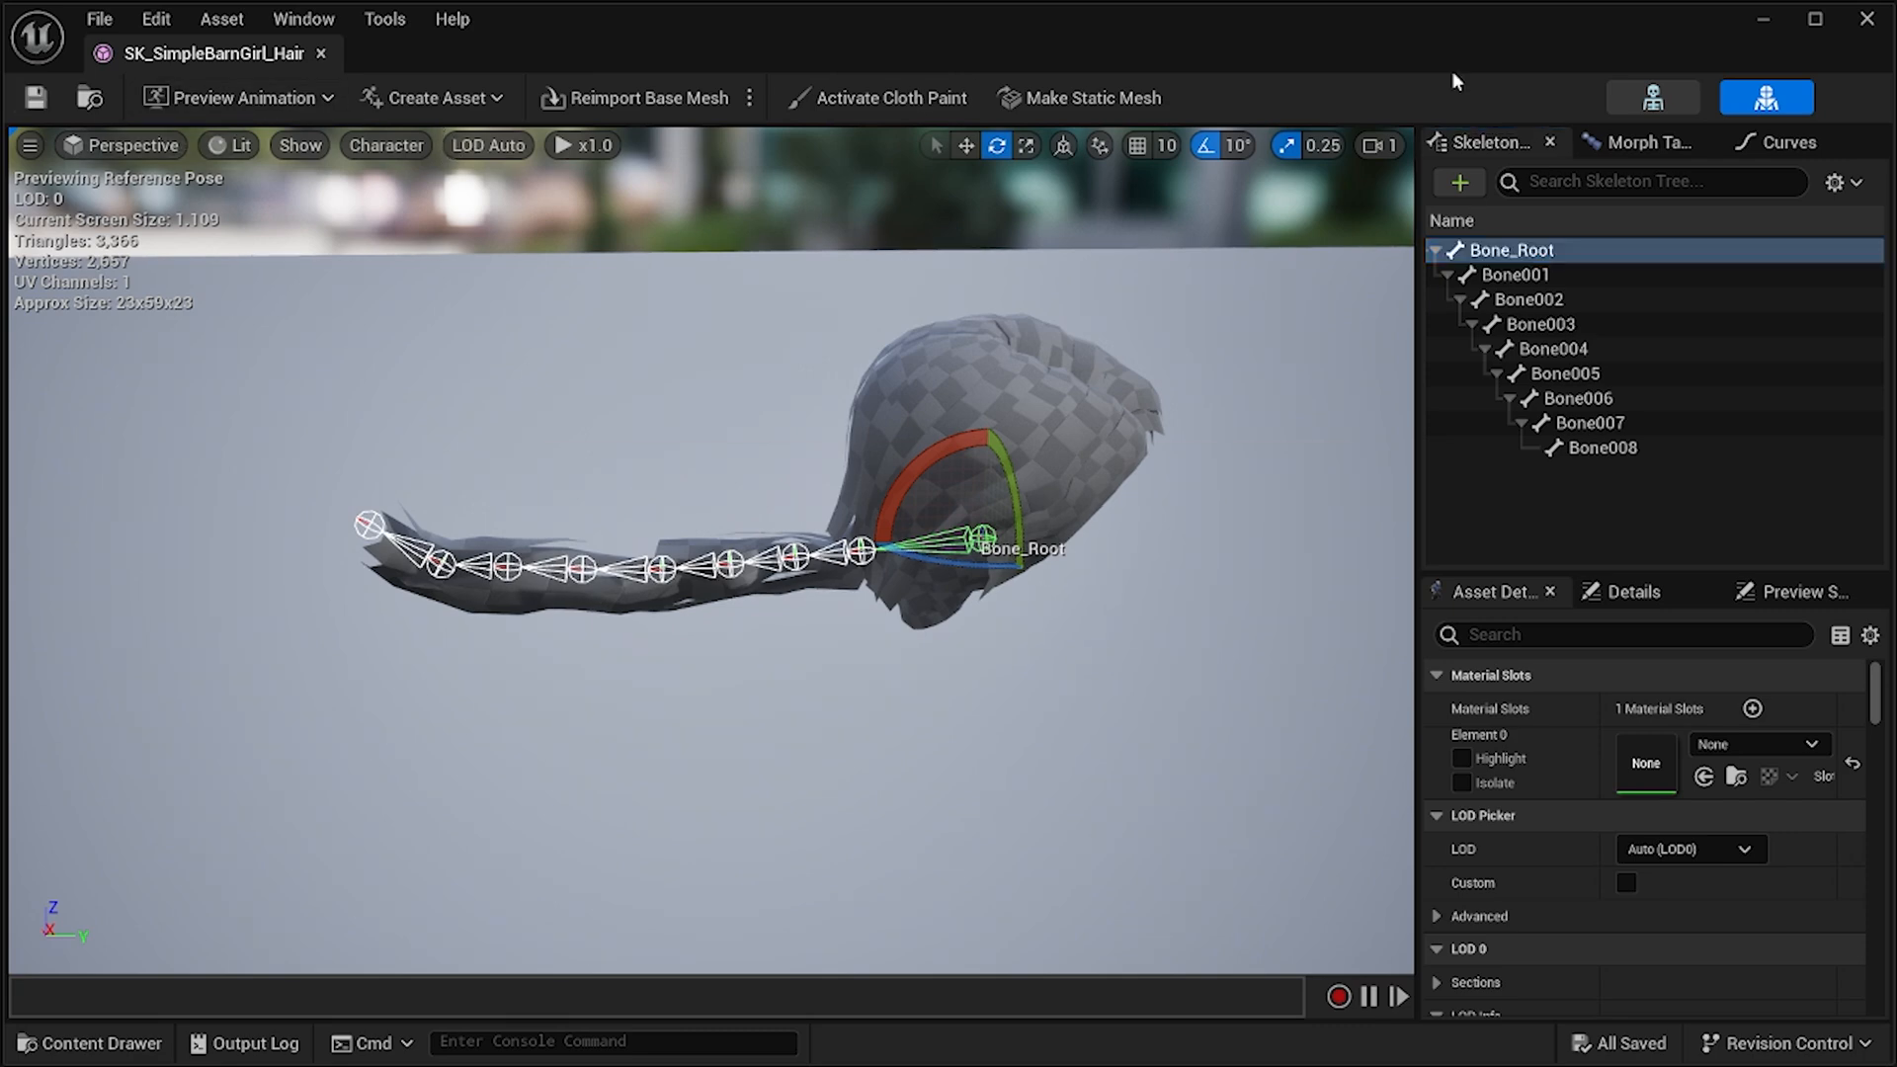
pyautogui.click(1867, 19)
# Create and assign a physics asset for the SK_SimpleBarnGirl_Hair mesh, keeping the default Capsule body settings.
pyautogui.rightClick(460, 299)
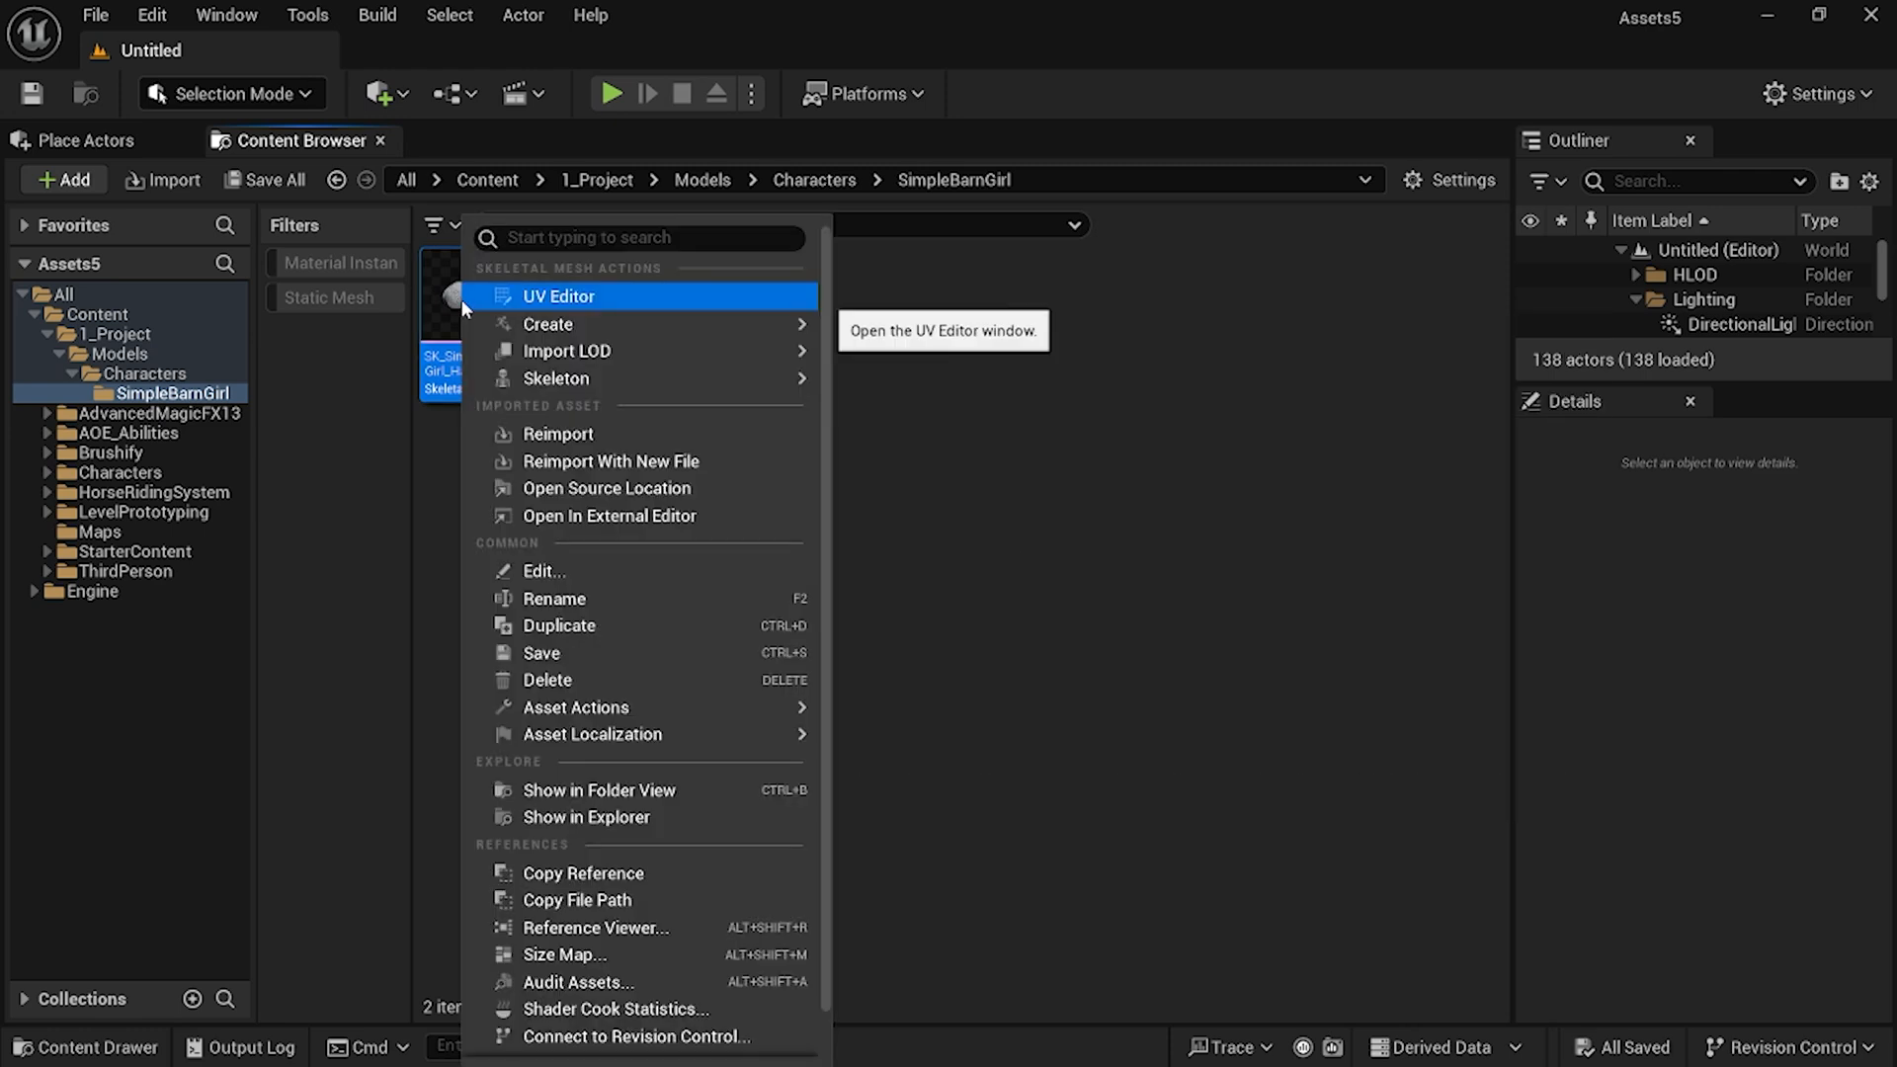
pyautogui.moveTo(518, 324)
pyautogui.moveTo(974, 394)
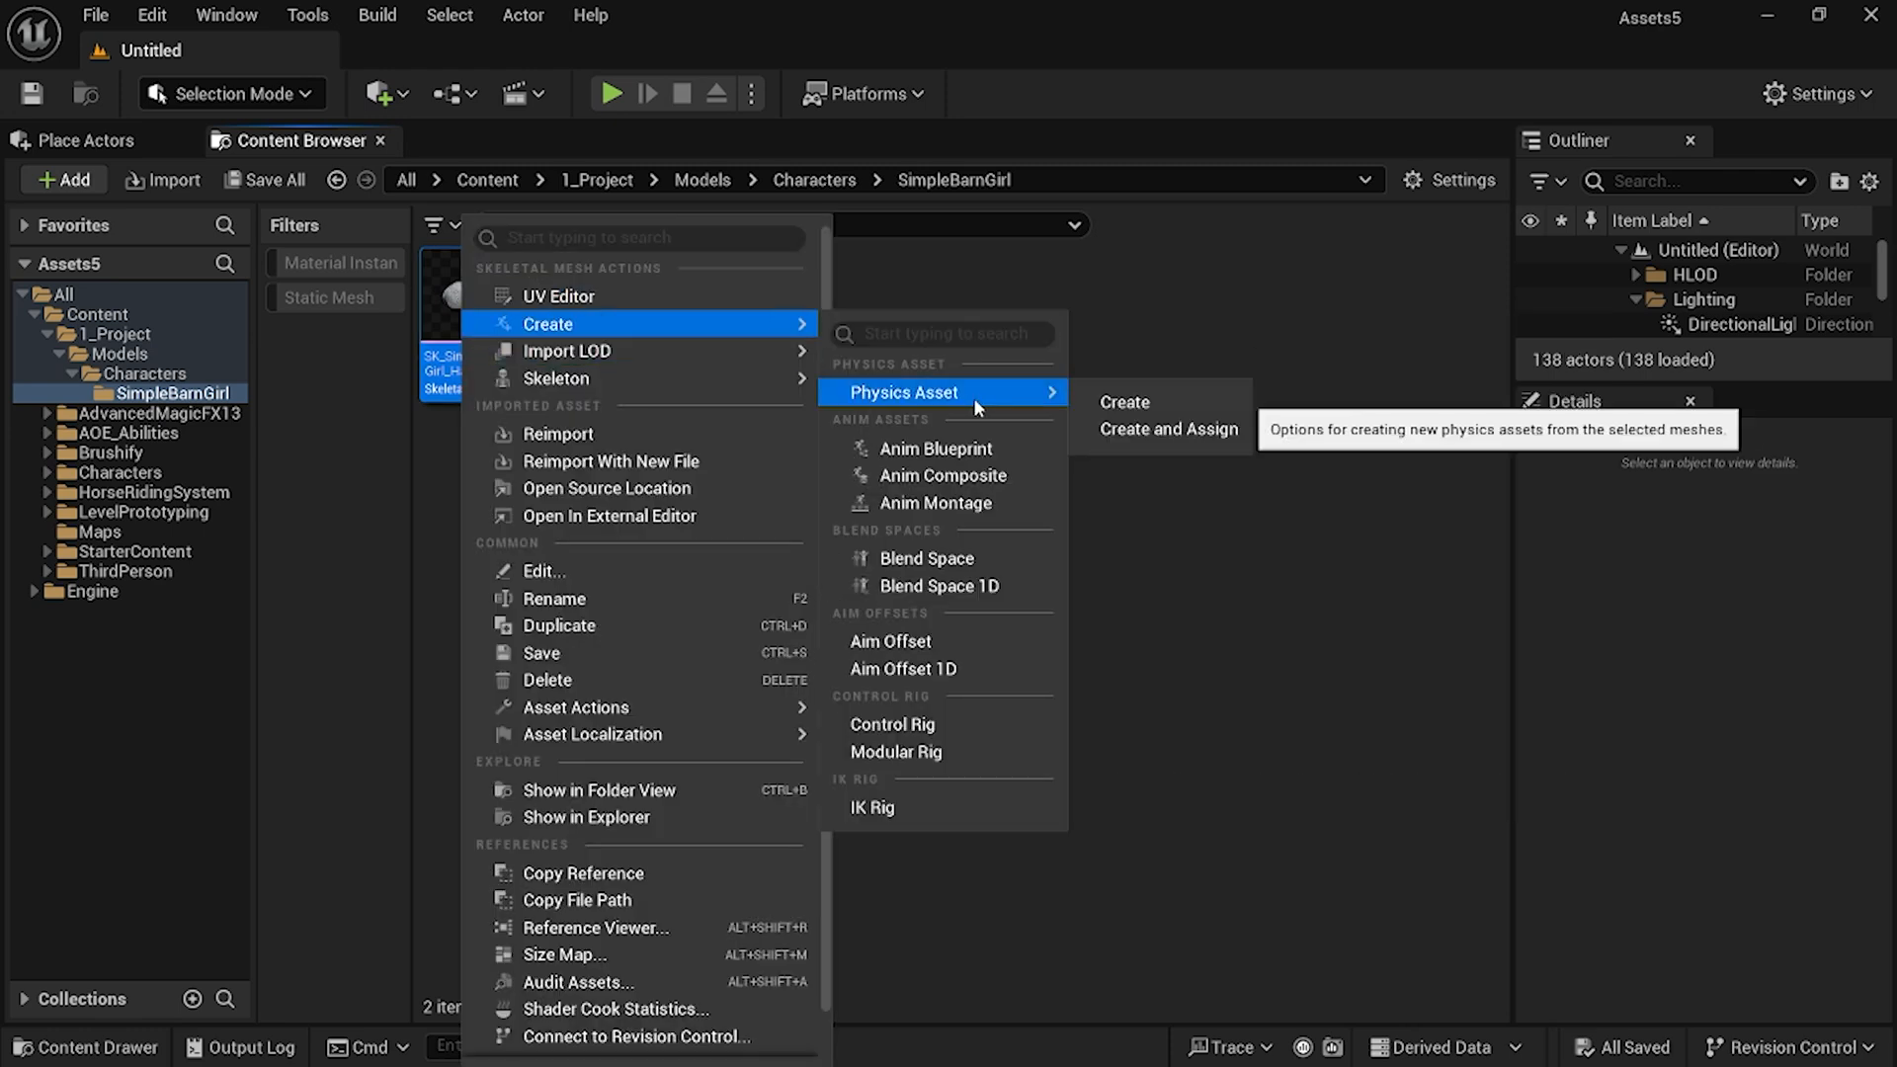
pyautogui.click(1225, 431)
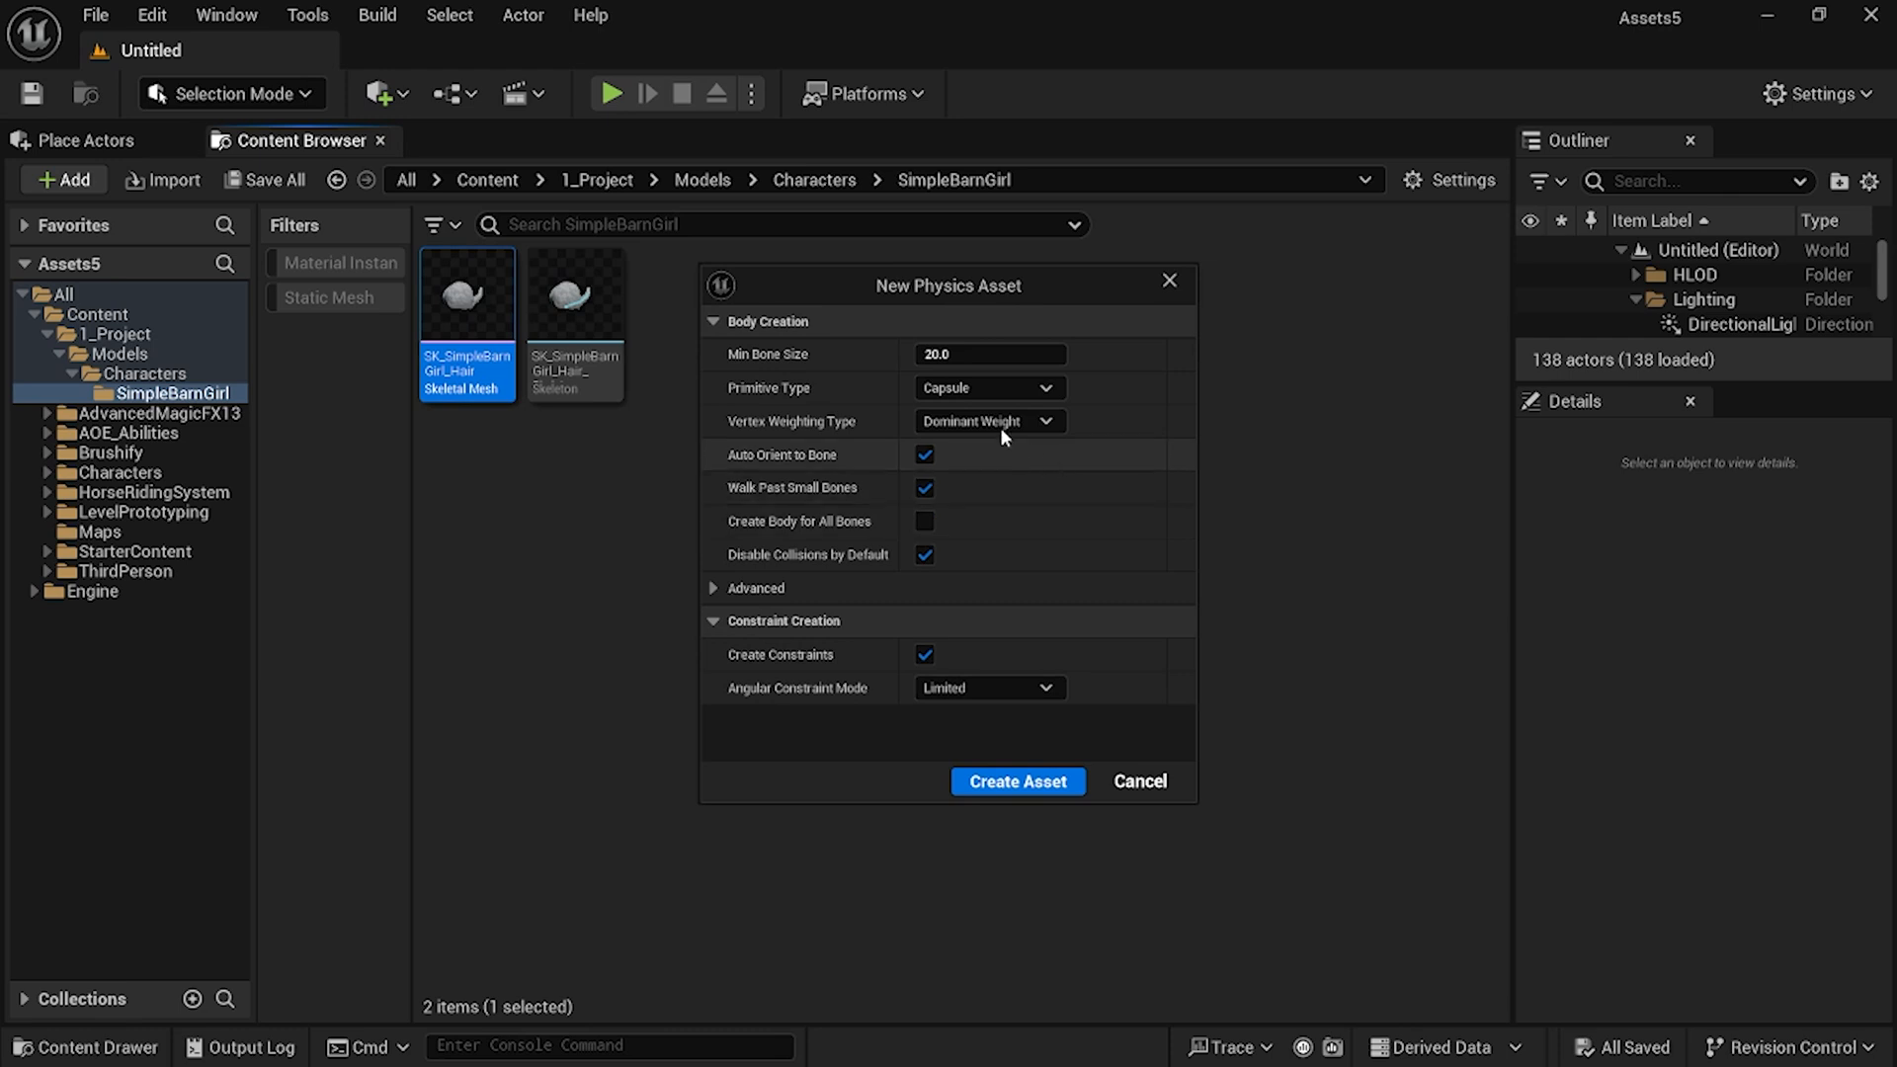
pyautogui.click(1050, 785)
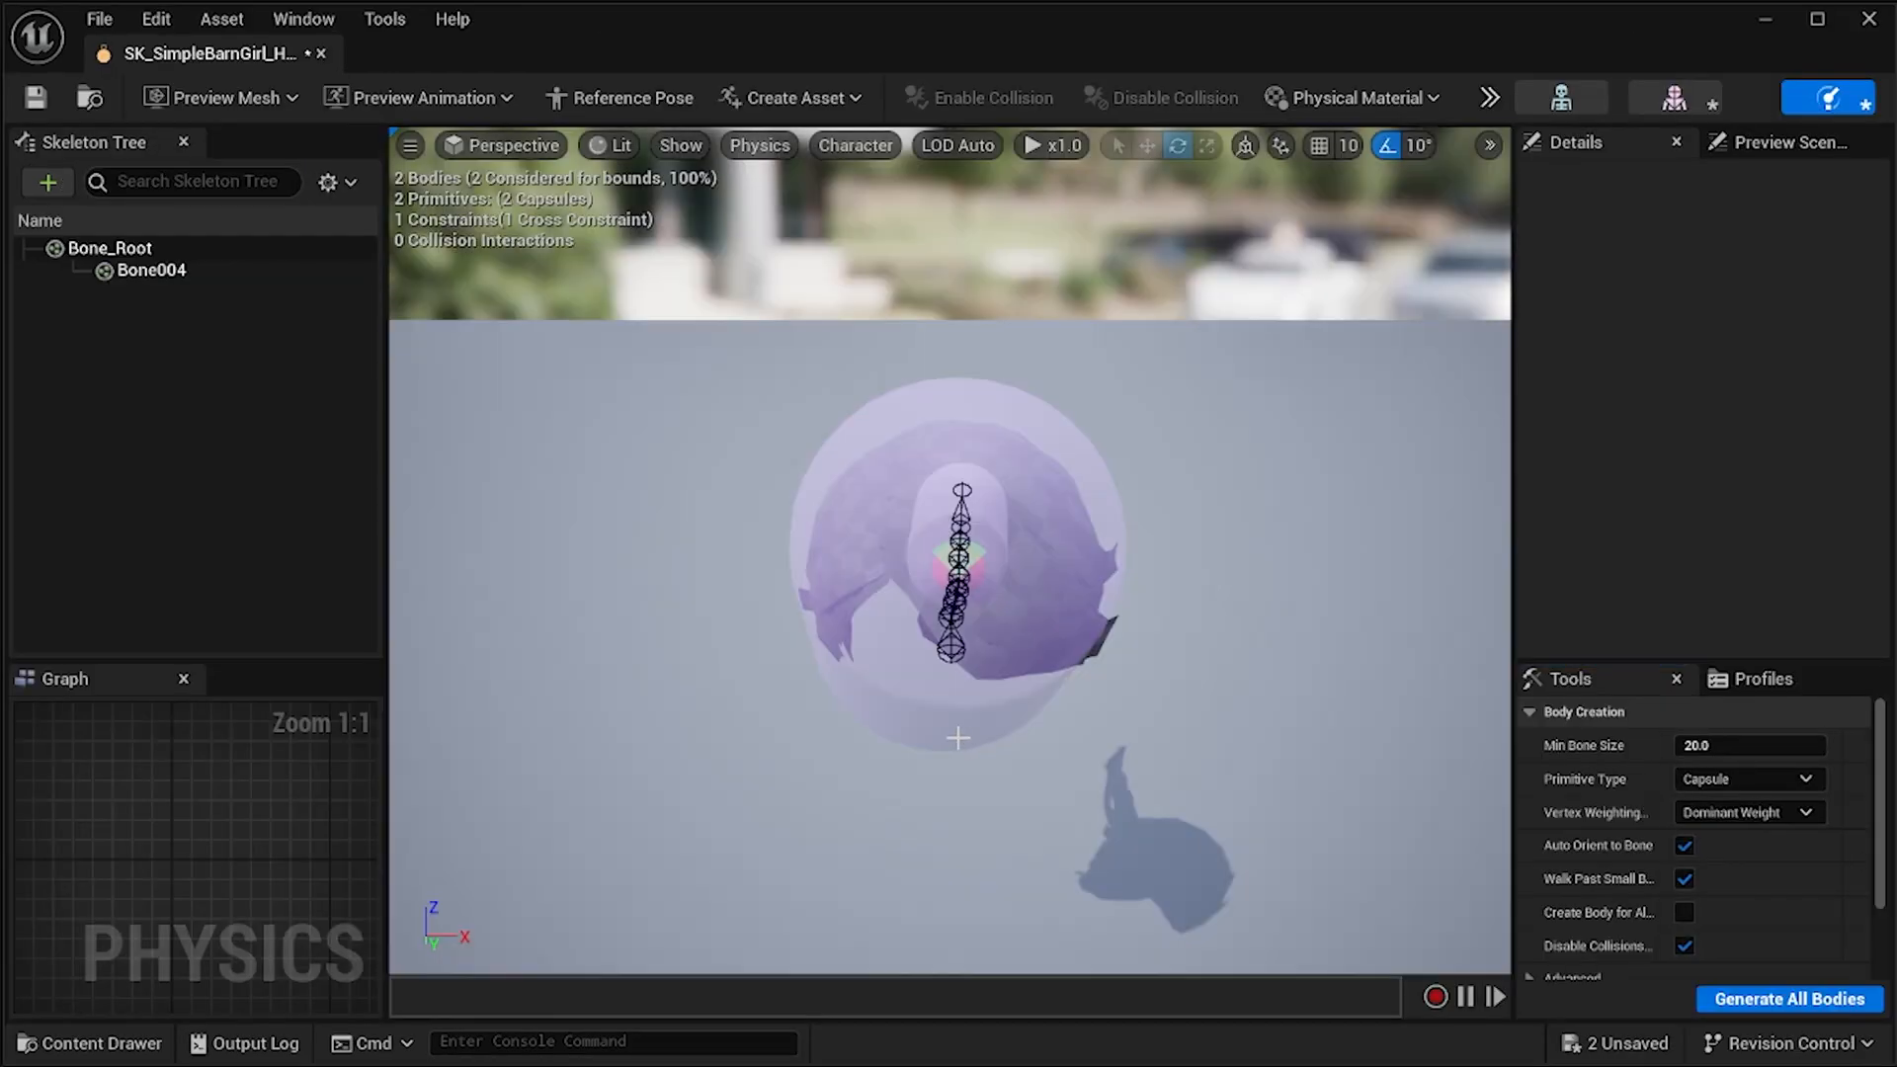
# Delete all automatically generated bodies from the hair physics asset and show all bones in the skeleton tree.
pyautogui.moveTo(779, 690); pyautogui.dragTo(884, 662, button='right')
pyautogui.click(192, 544)
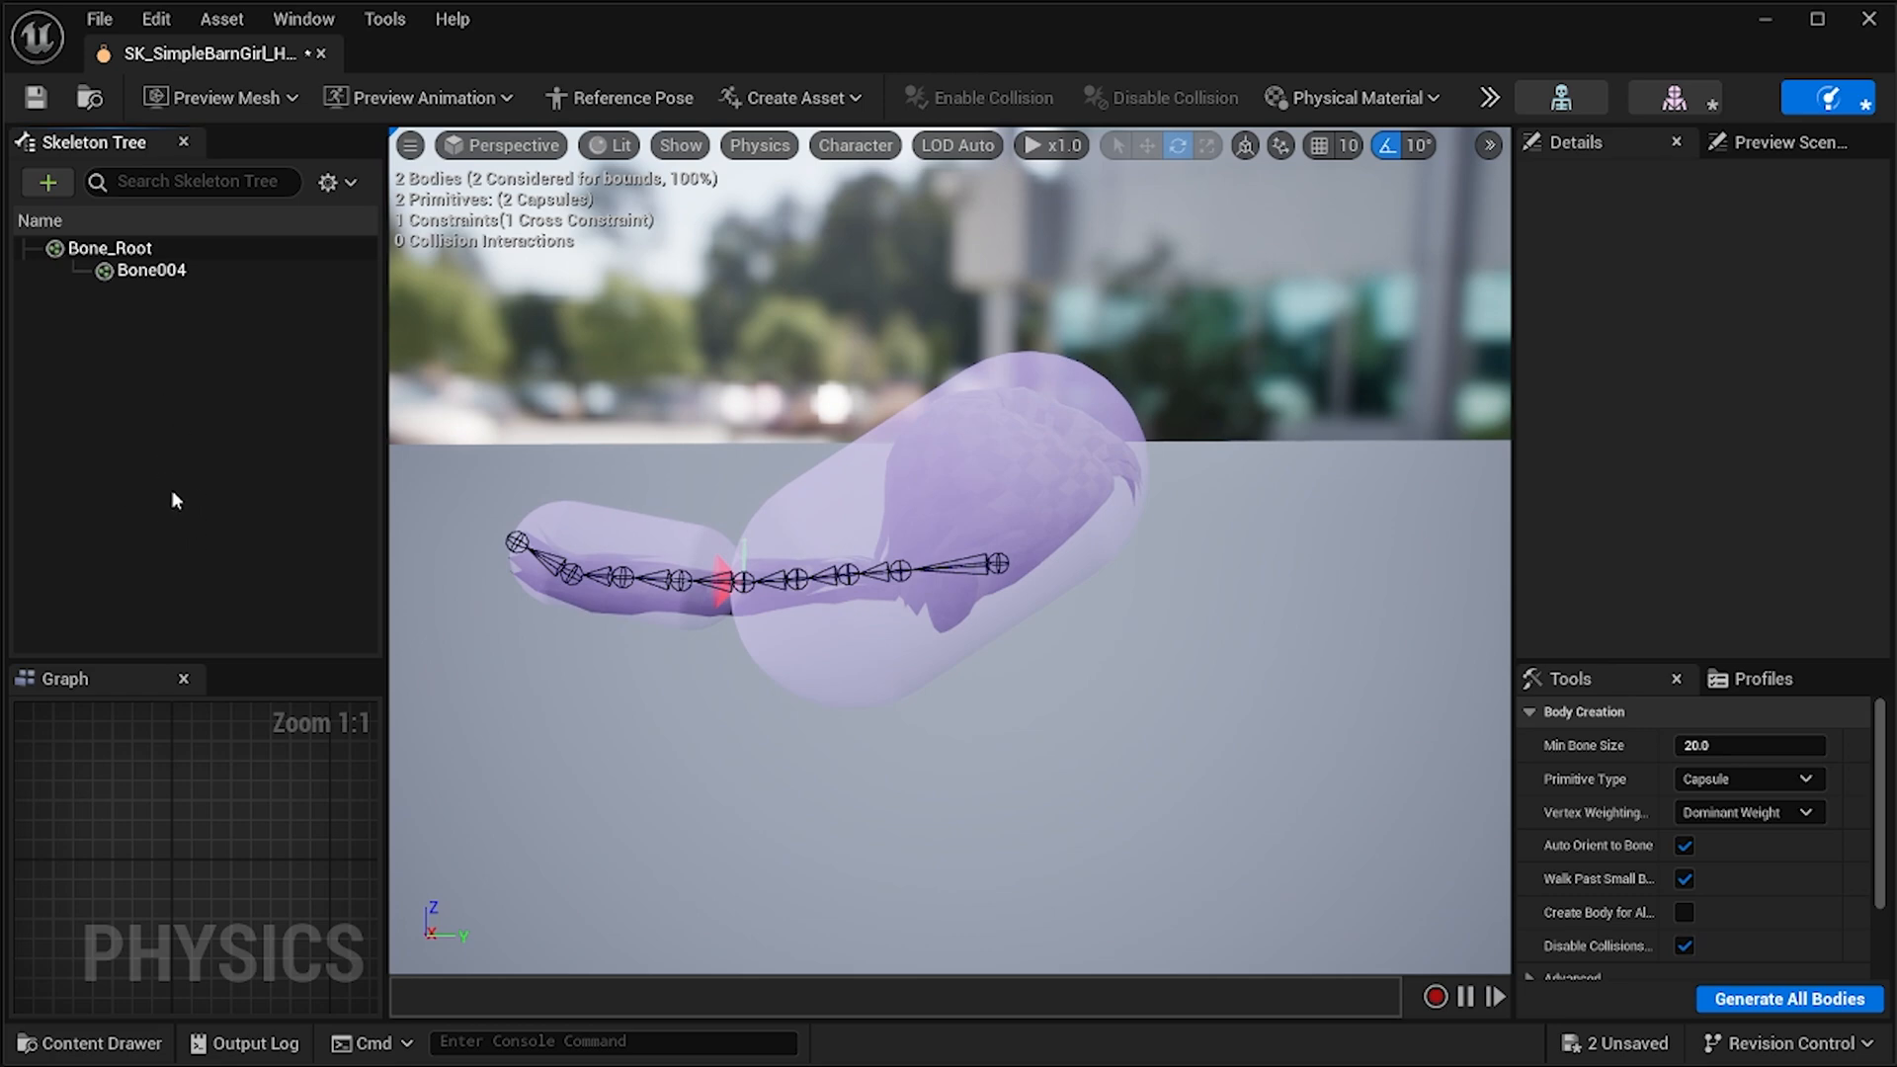
pyautogui.hotkey('ctrl', 'a')
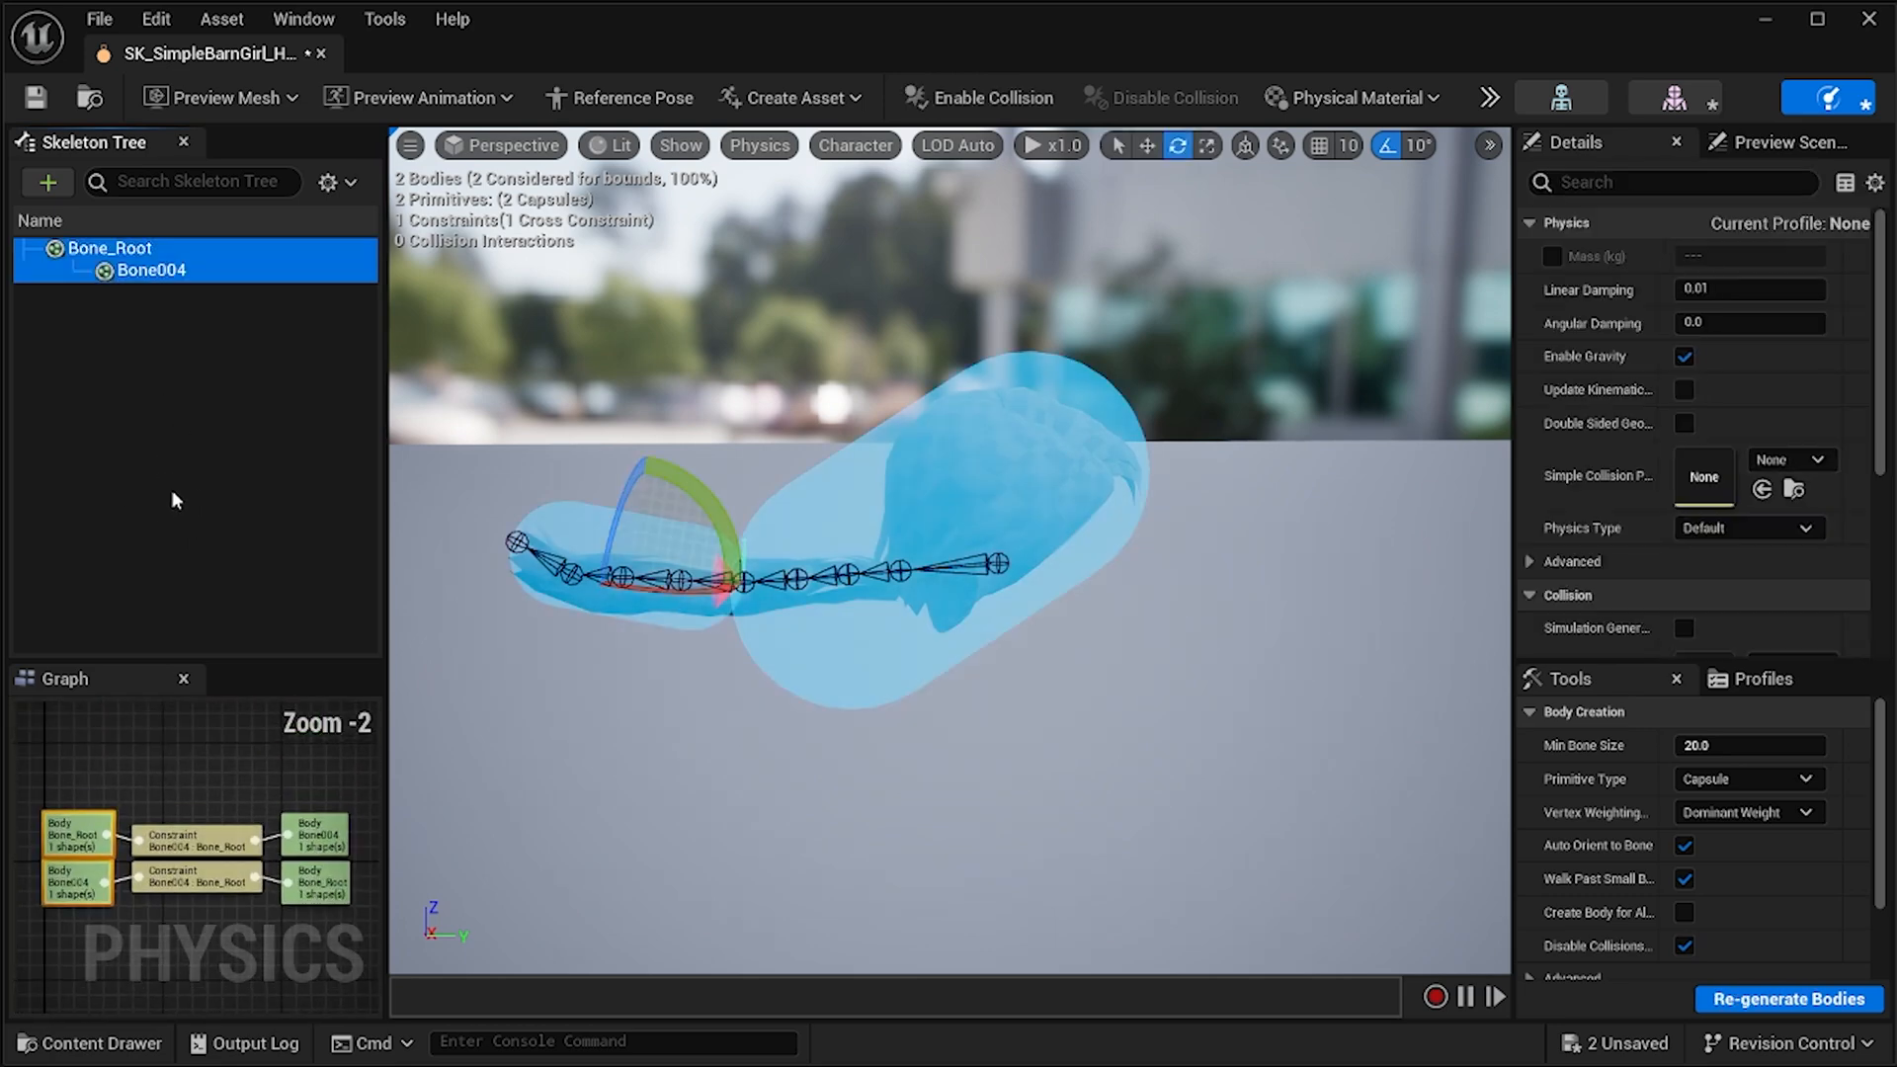
pyautogui.press('Delete')
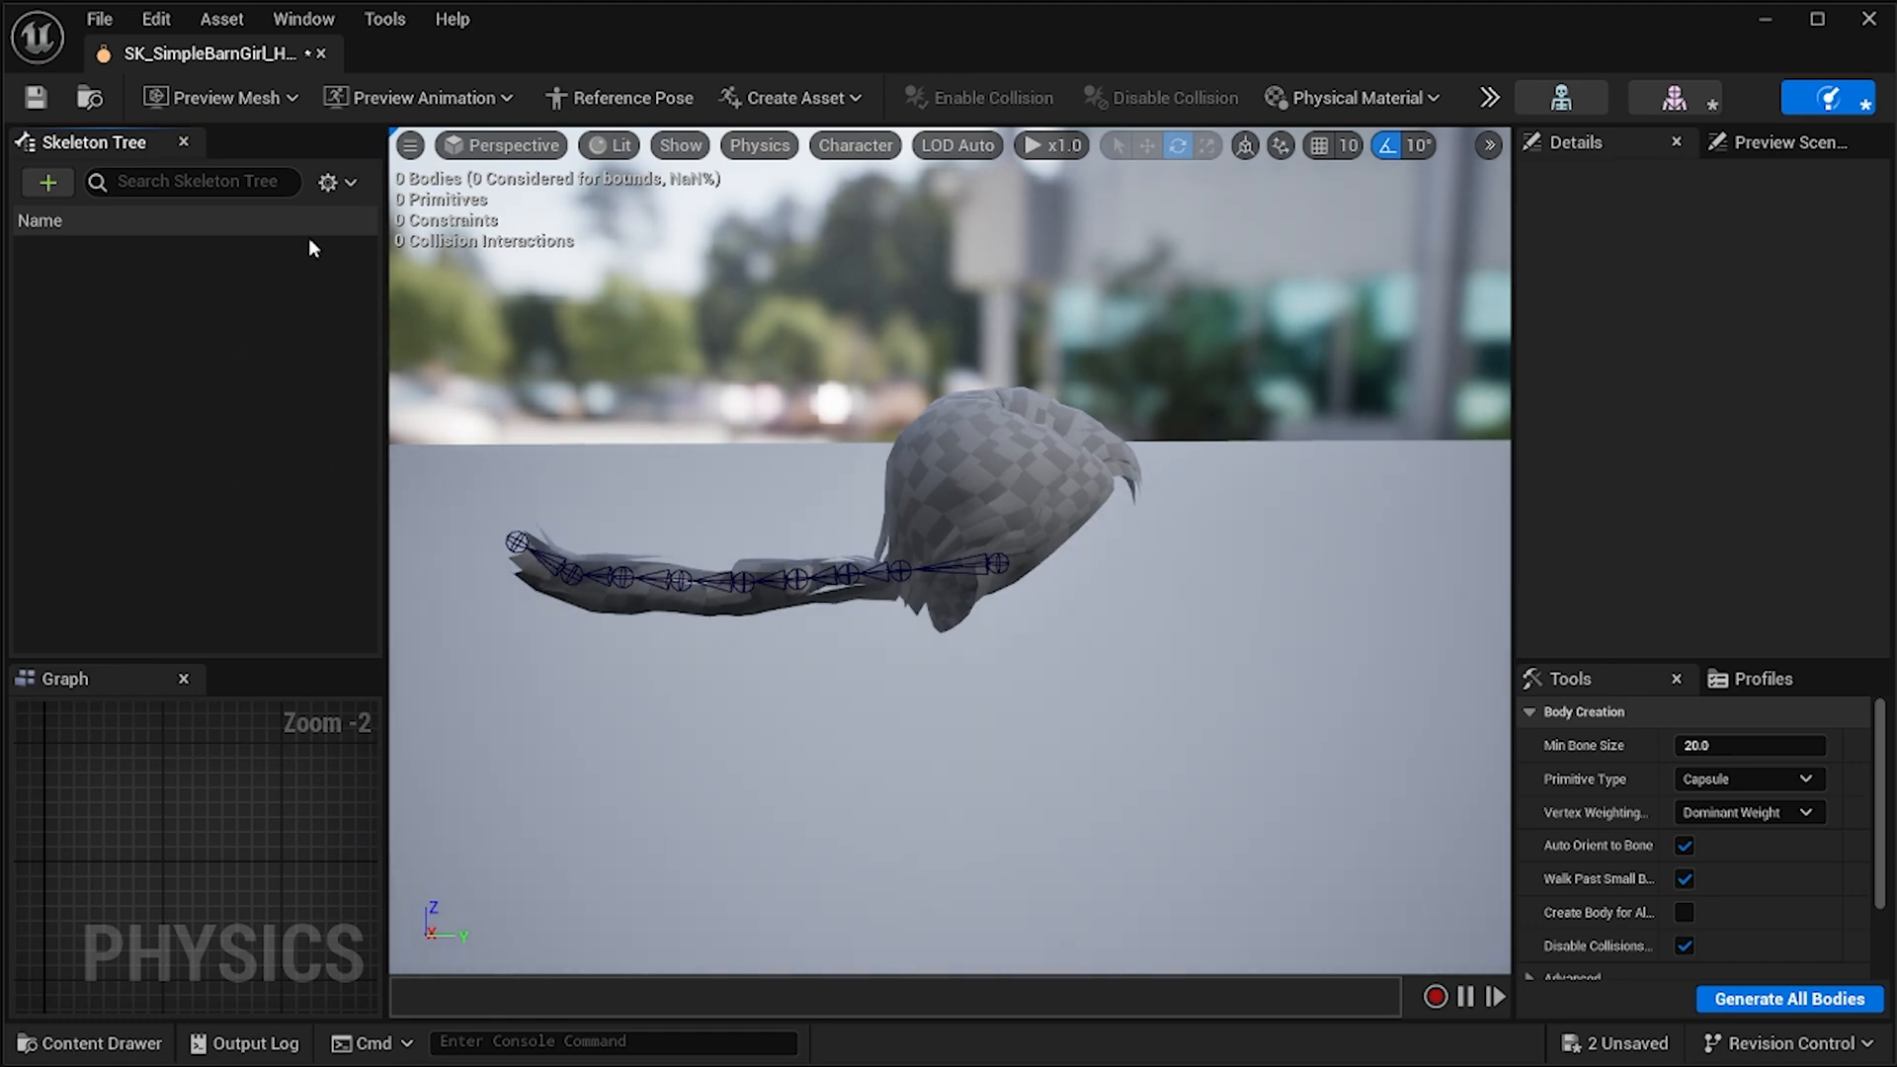
pyautogui.click(336, 182)
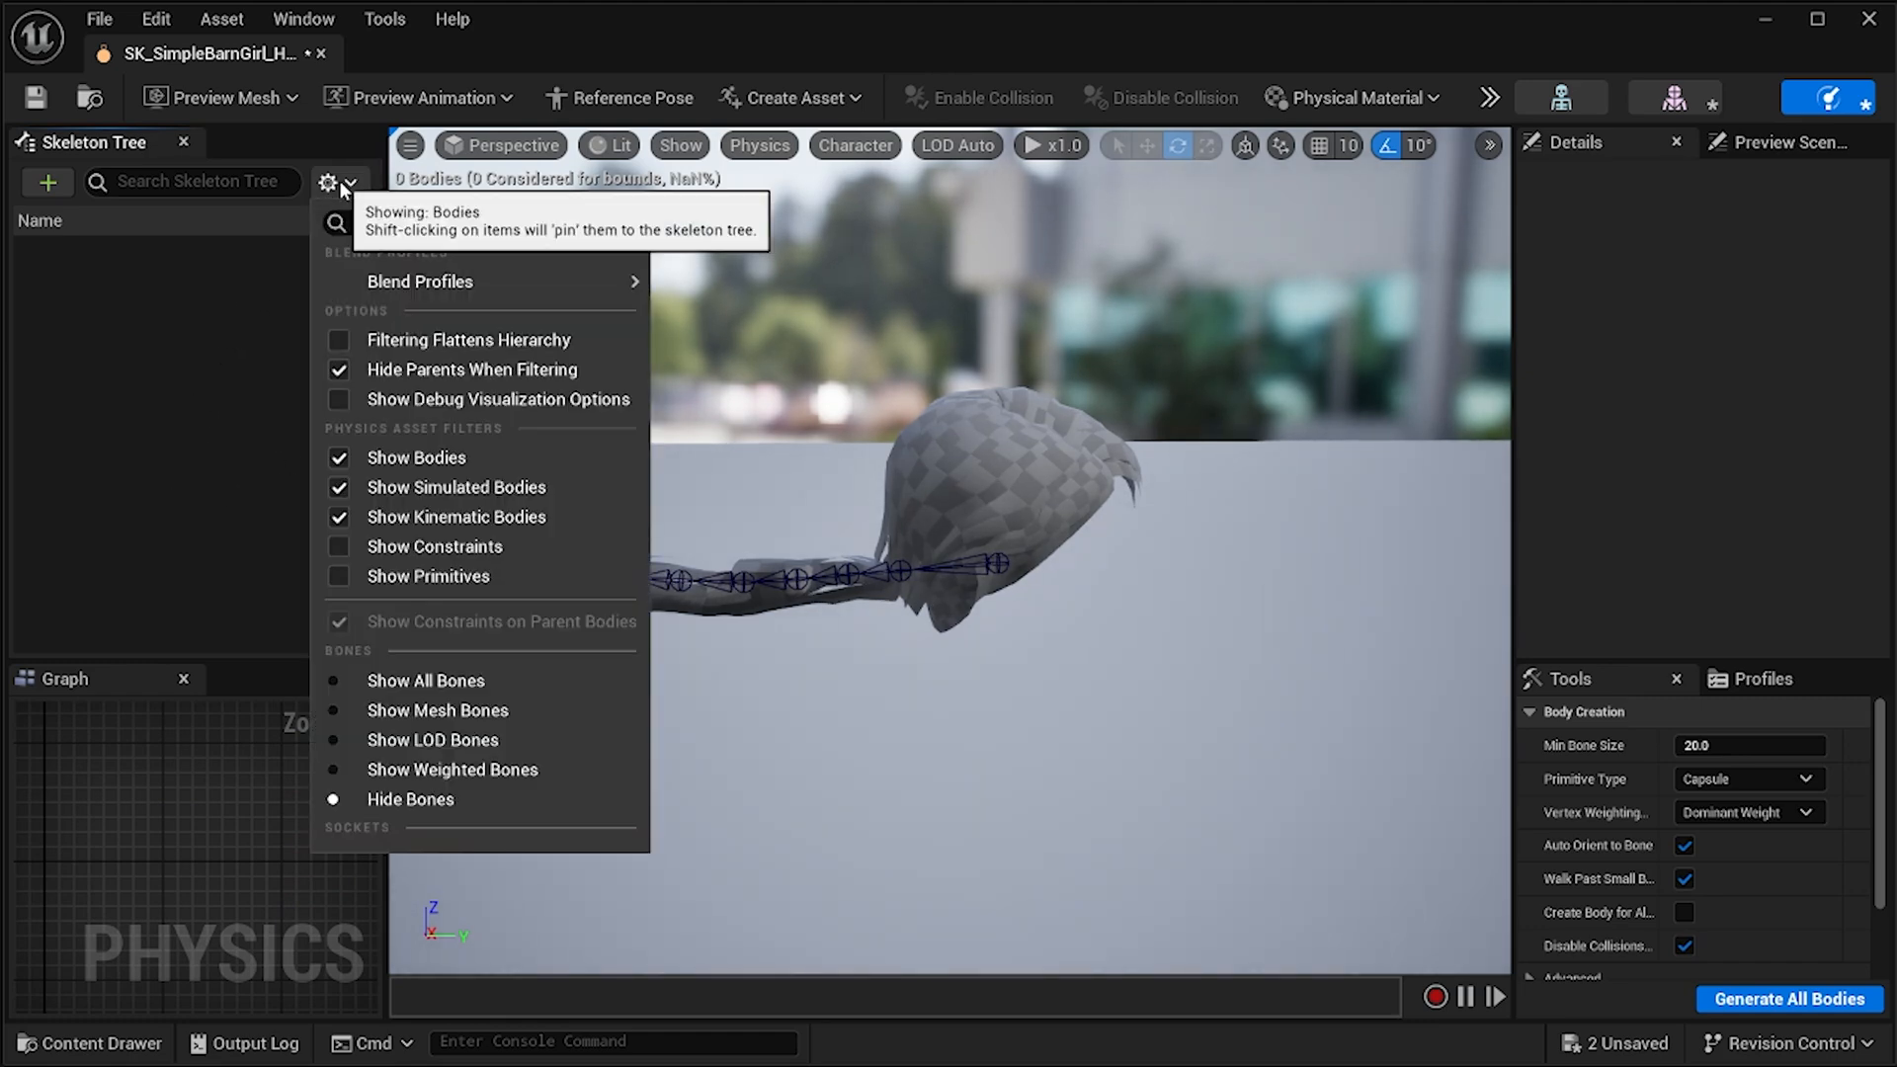
pyautogui.click(483, 681)
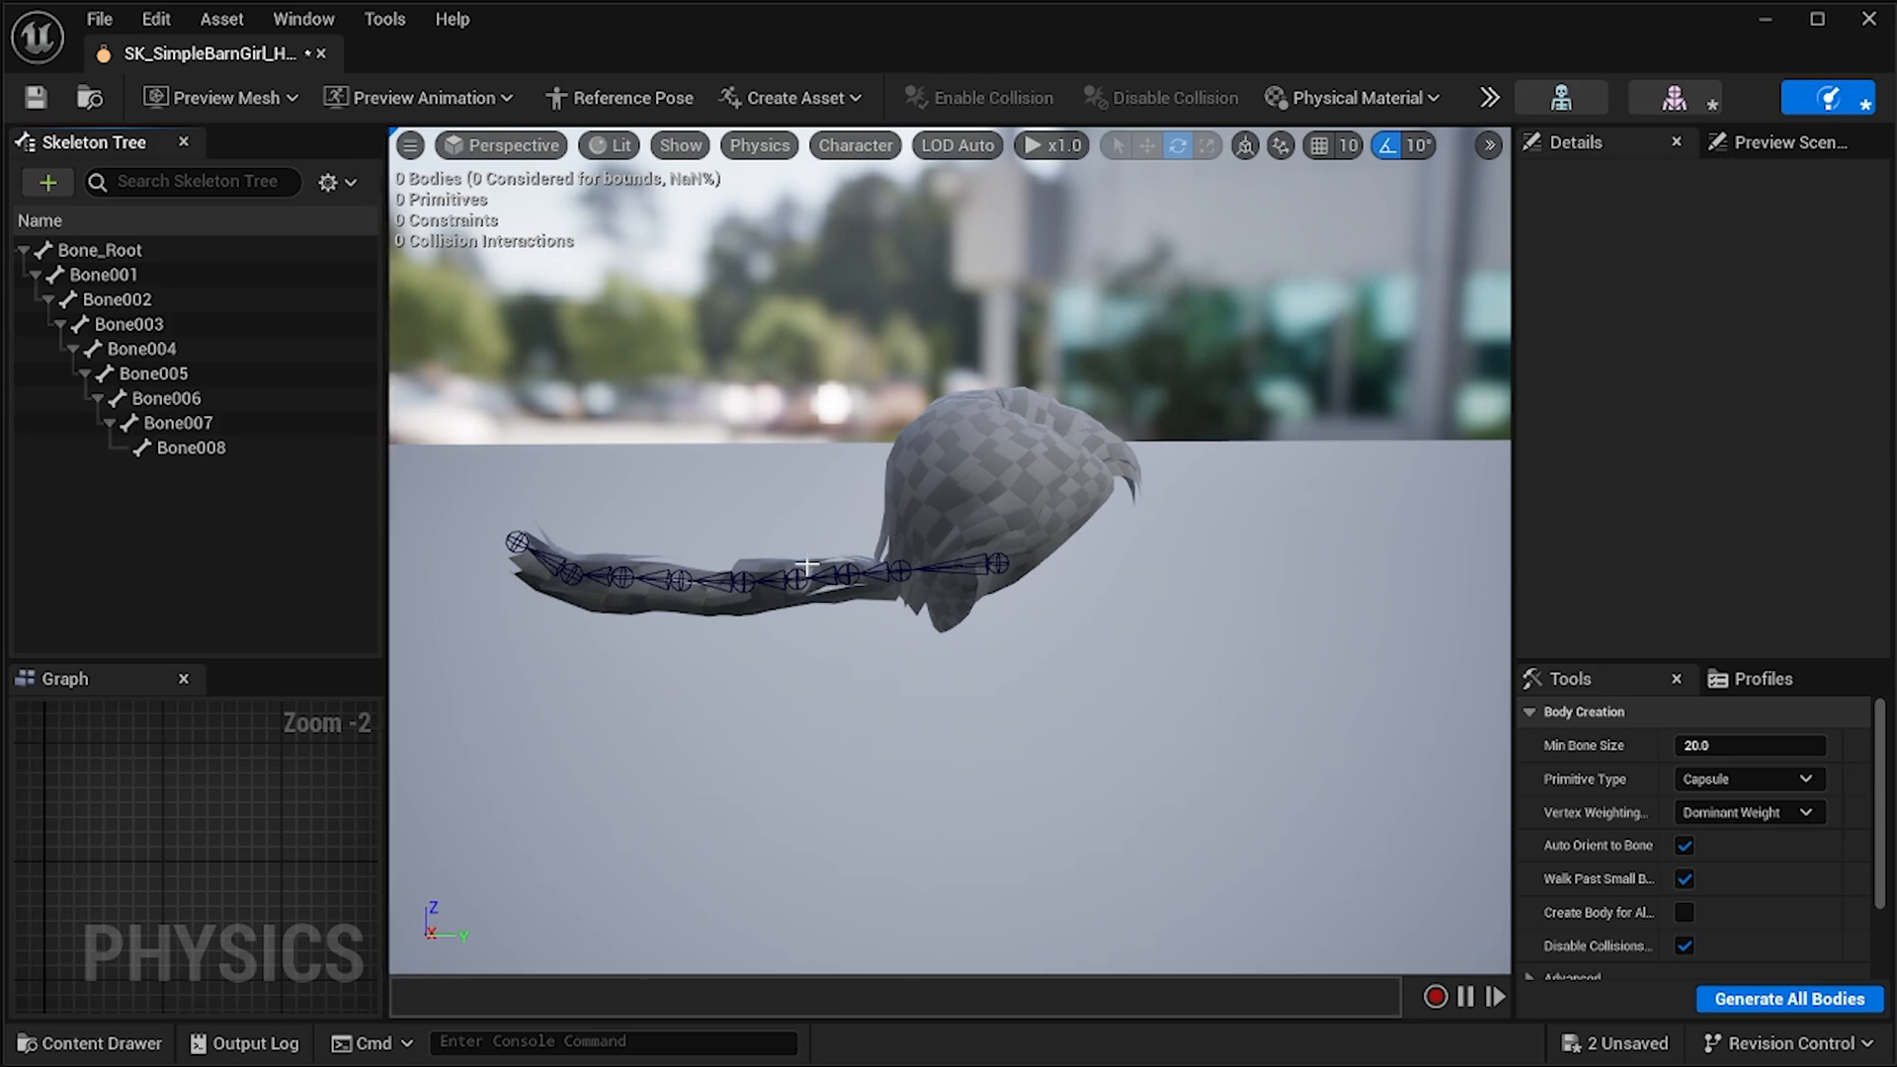
# Add a capsule physics body to Bone001 at the base of the ponytail and inspect its fit up close.
pyautogui.click(113, 278)
pyautogui.rightClick(113, 275)
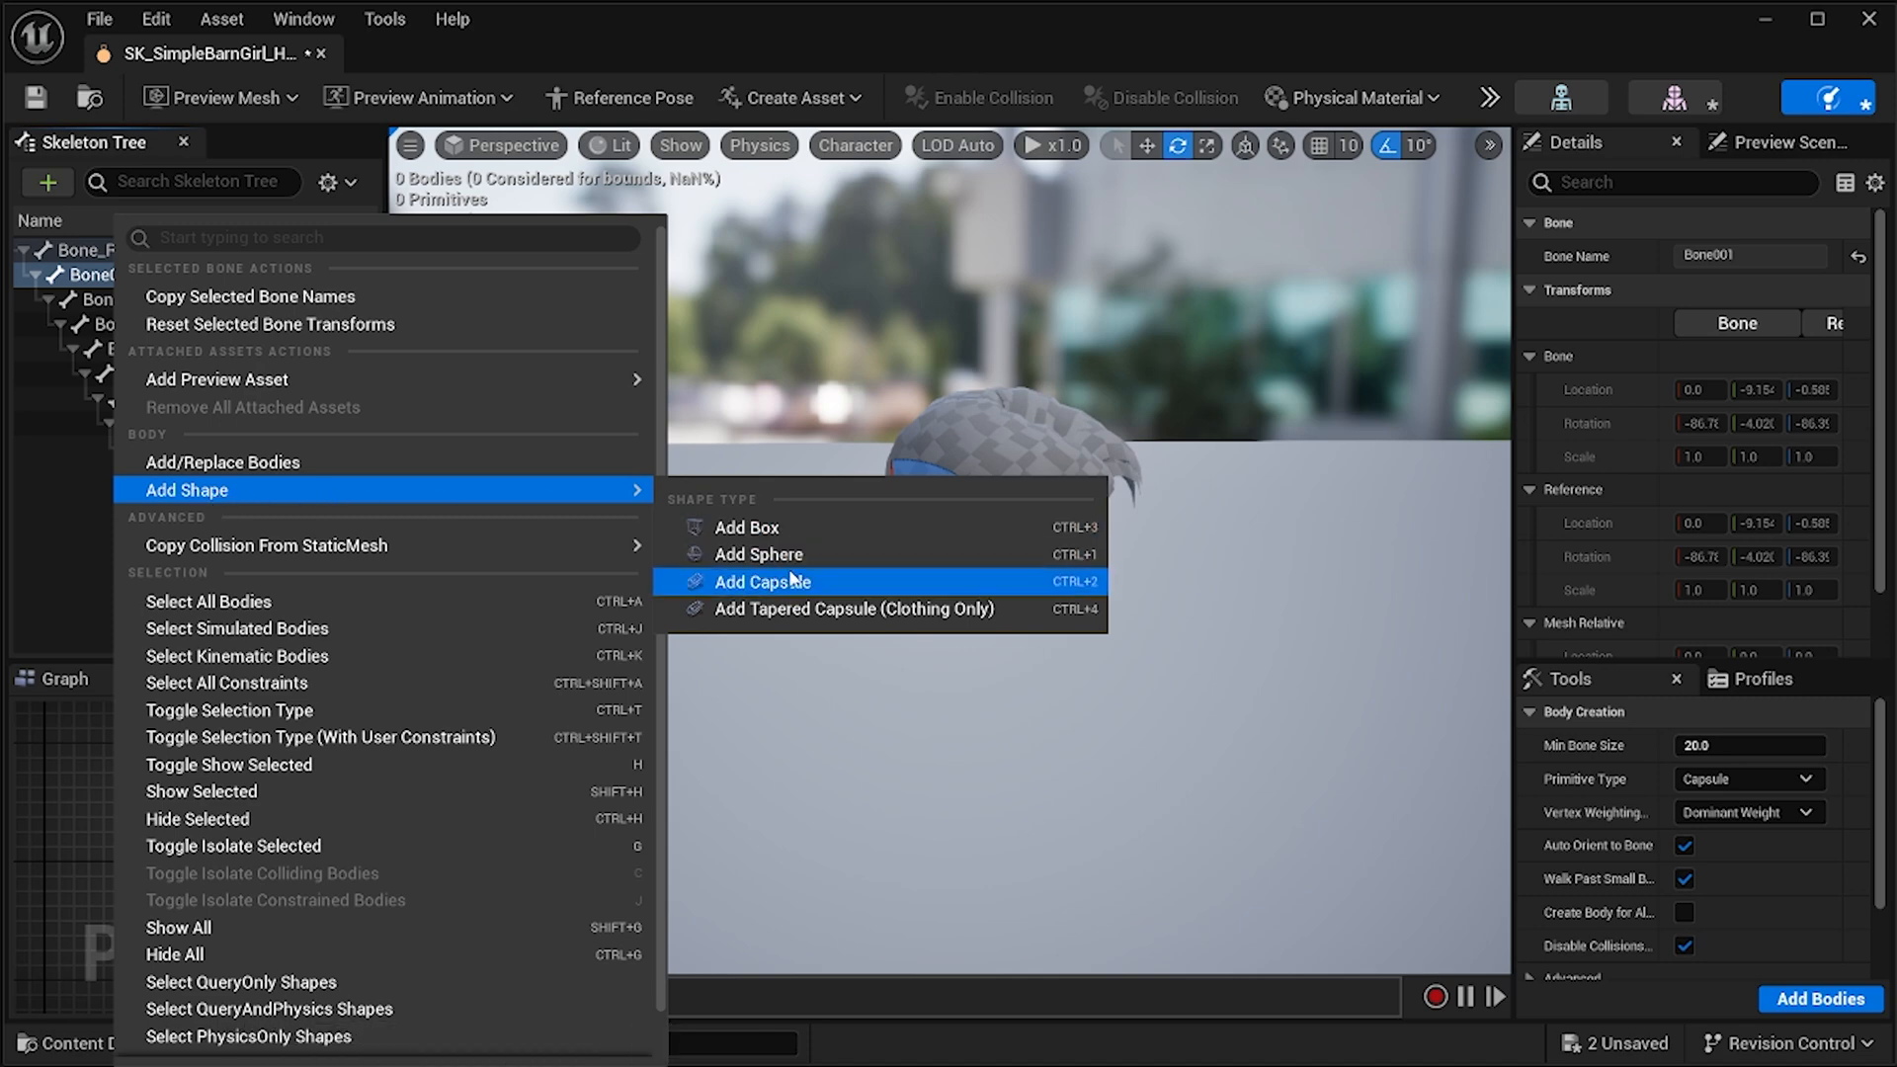
pyautogui.click(311, 463)
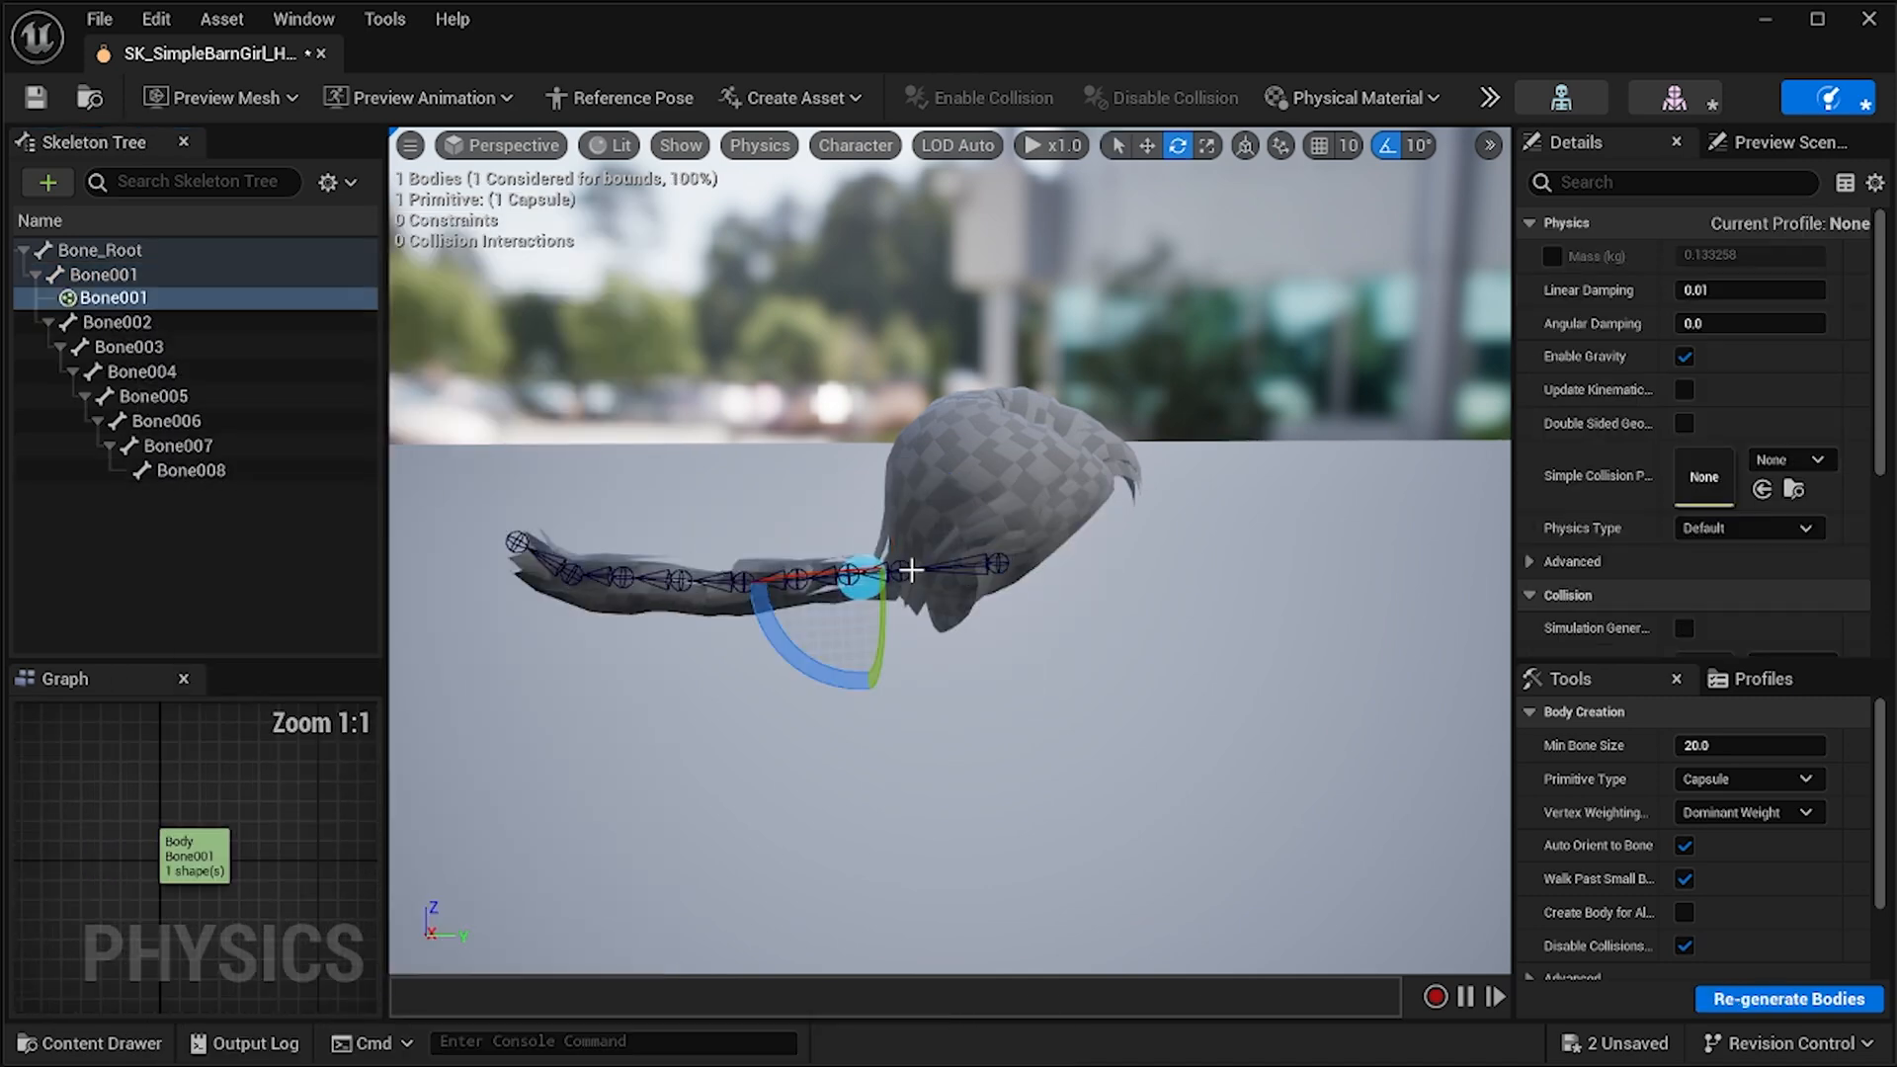
pyautogui.moveTo(969, 669)
pyautogui.mouseDown()
pyautogui.moveTo(944, 553)
pyautogui.moveTo(969, 661)
pyautogui.mouseUp()
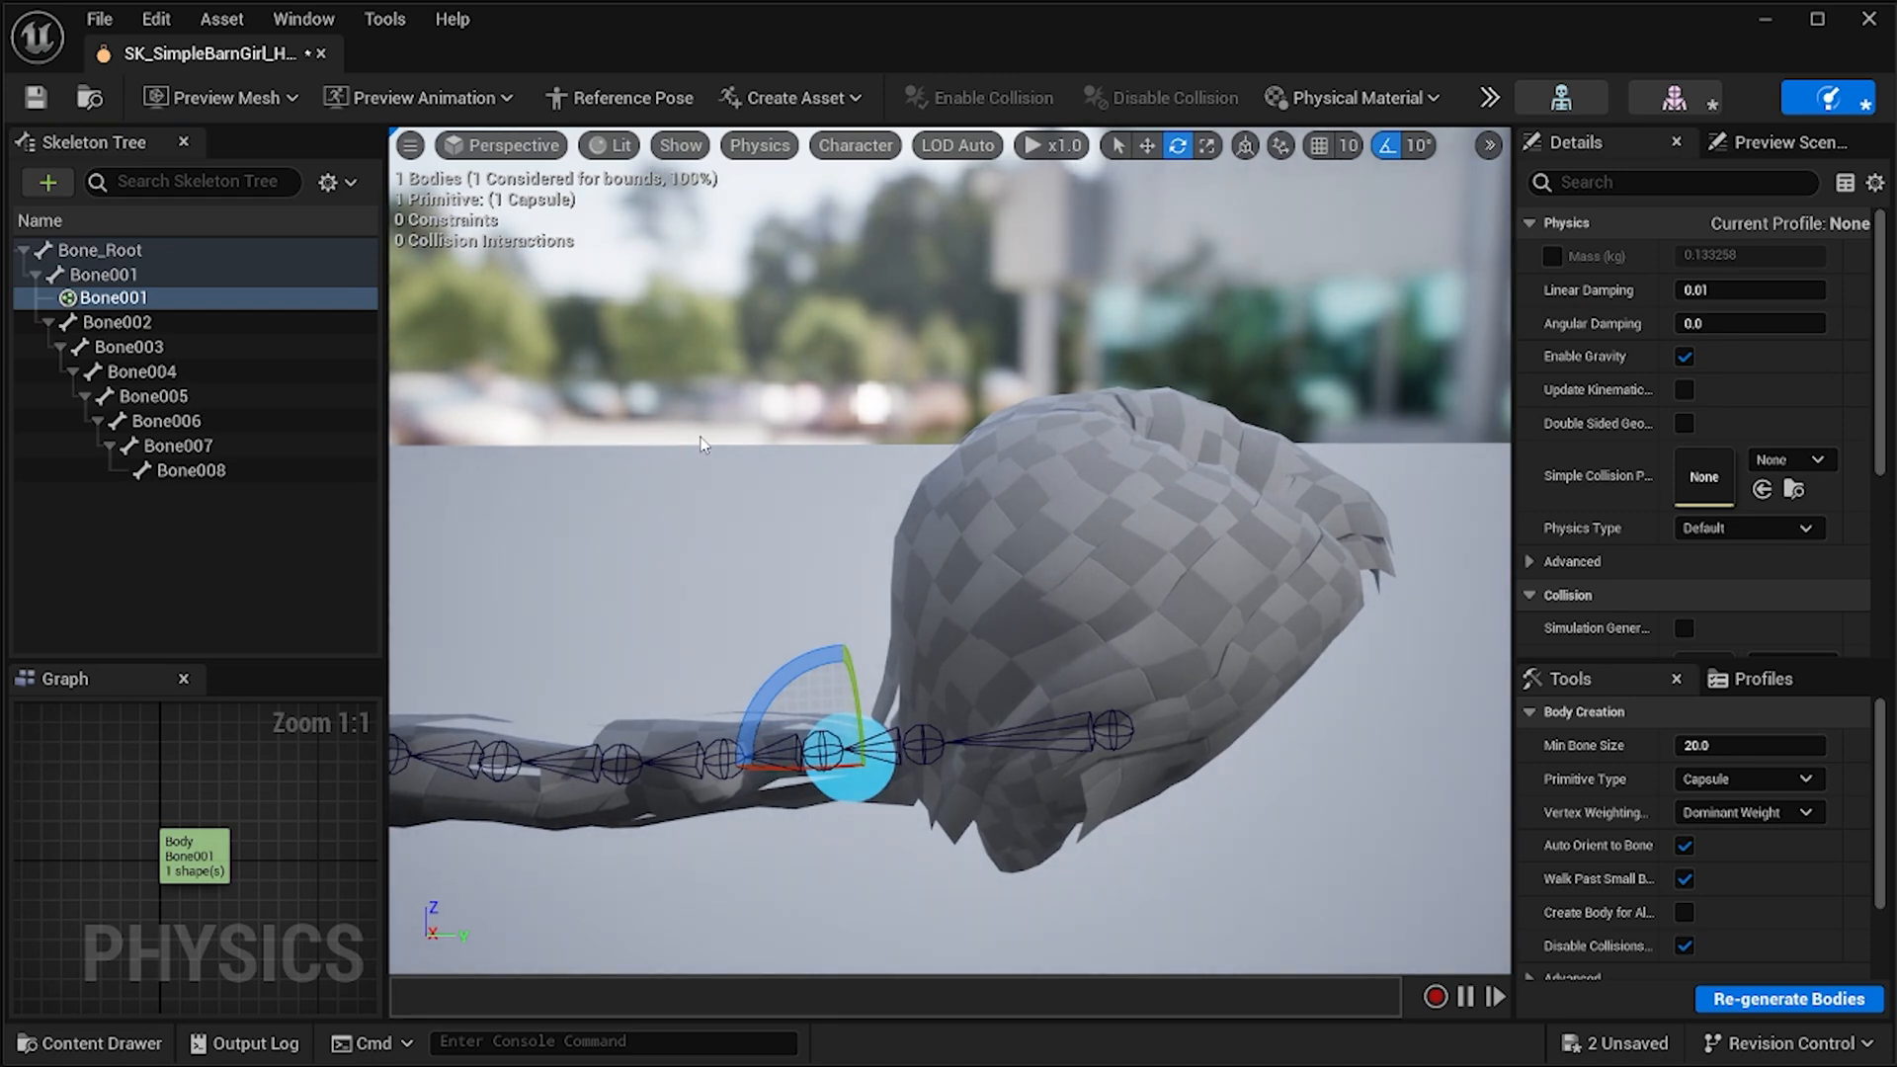
pyautogui.moveTo(699, 436); pyautogui.dragTo(869, 529, button='right')
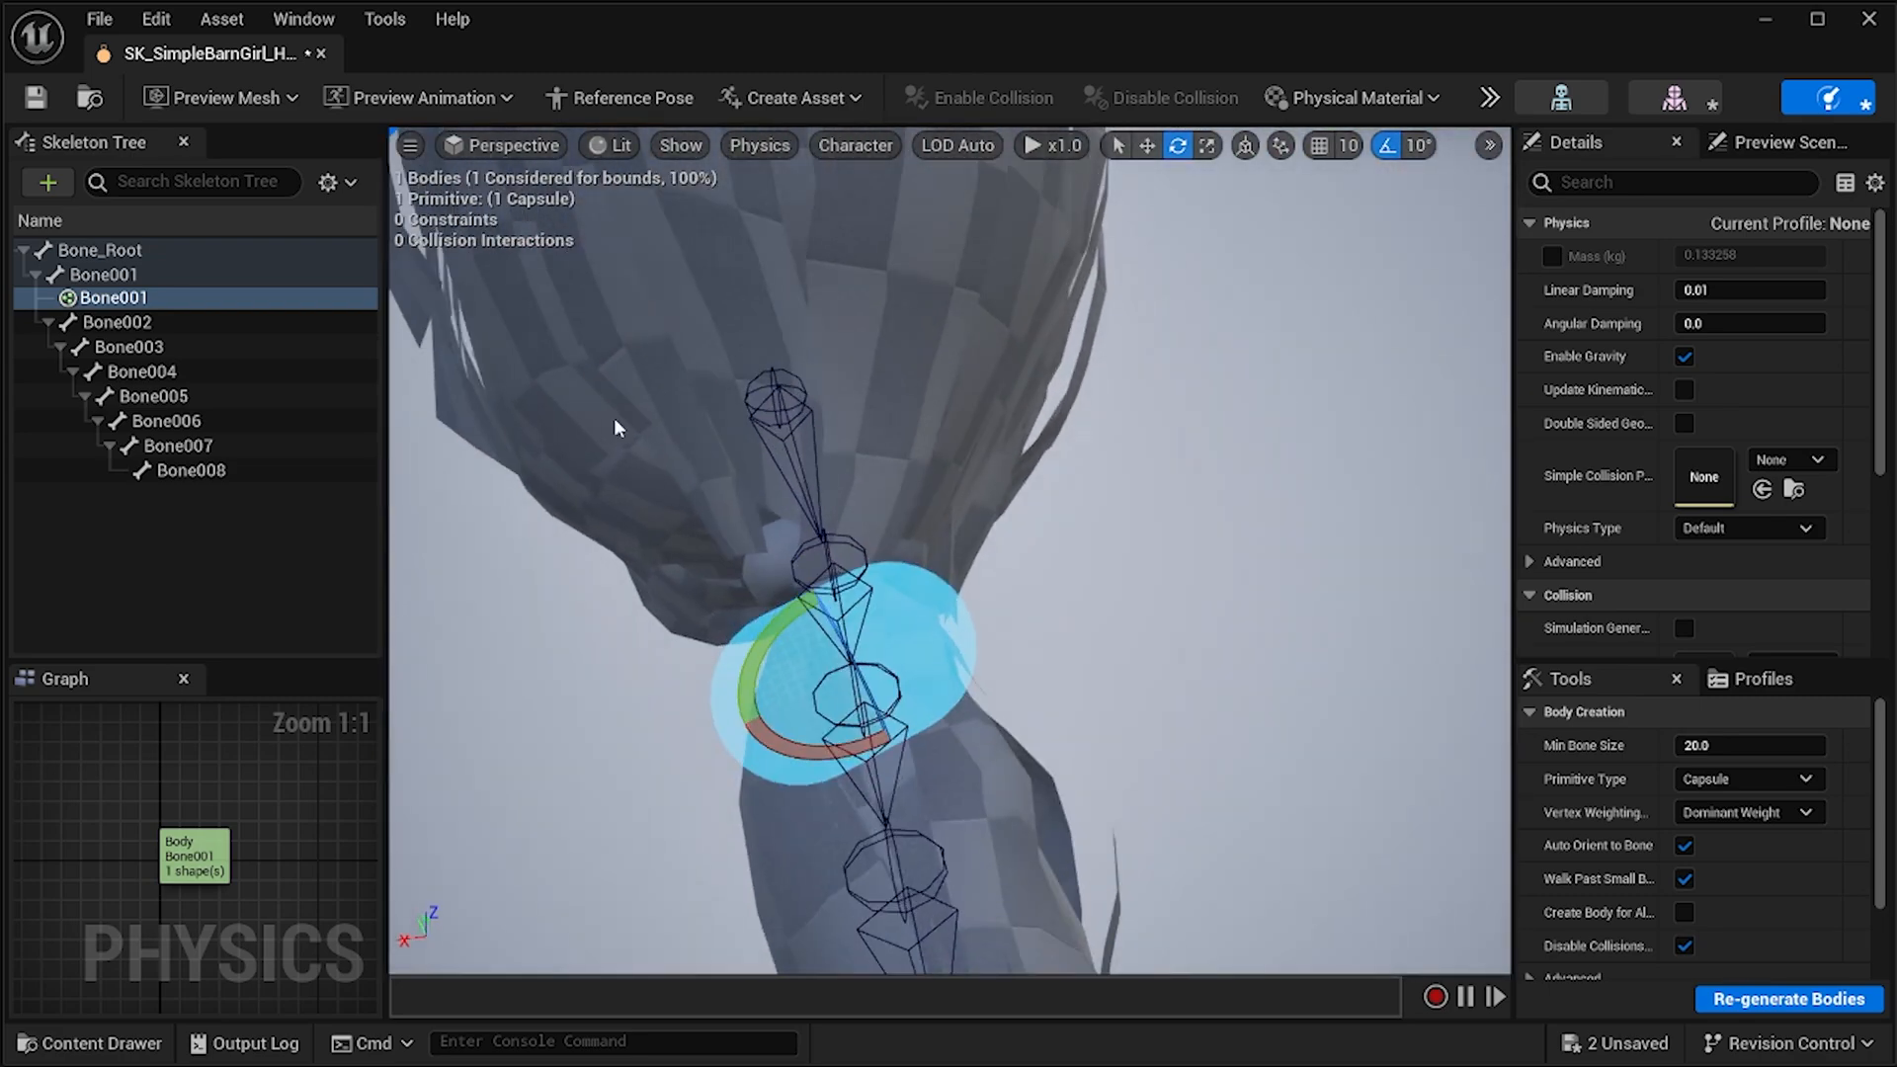
# Examine the Bone001 capsule's fit around the base of the ponytail from behind and from the side.
pyautogui.moveTo(802, 398)
pyautogui.mouseDown(button='right')
pyautogui.moveTo(722, 420)
pyautogui.moveTo(948, 420)
pyautogui.moveTo(802, 398)
pyautogui.mouseUp(button='right')
pyautogui.moveTo(919, 696); pyautogui.dragTo(928, 652)
pyautogui.moveTo(819, 629); pyautogui.dragTo(1046, 678)
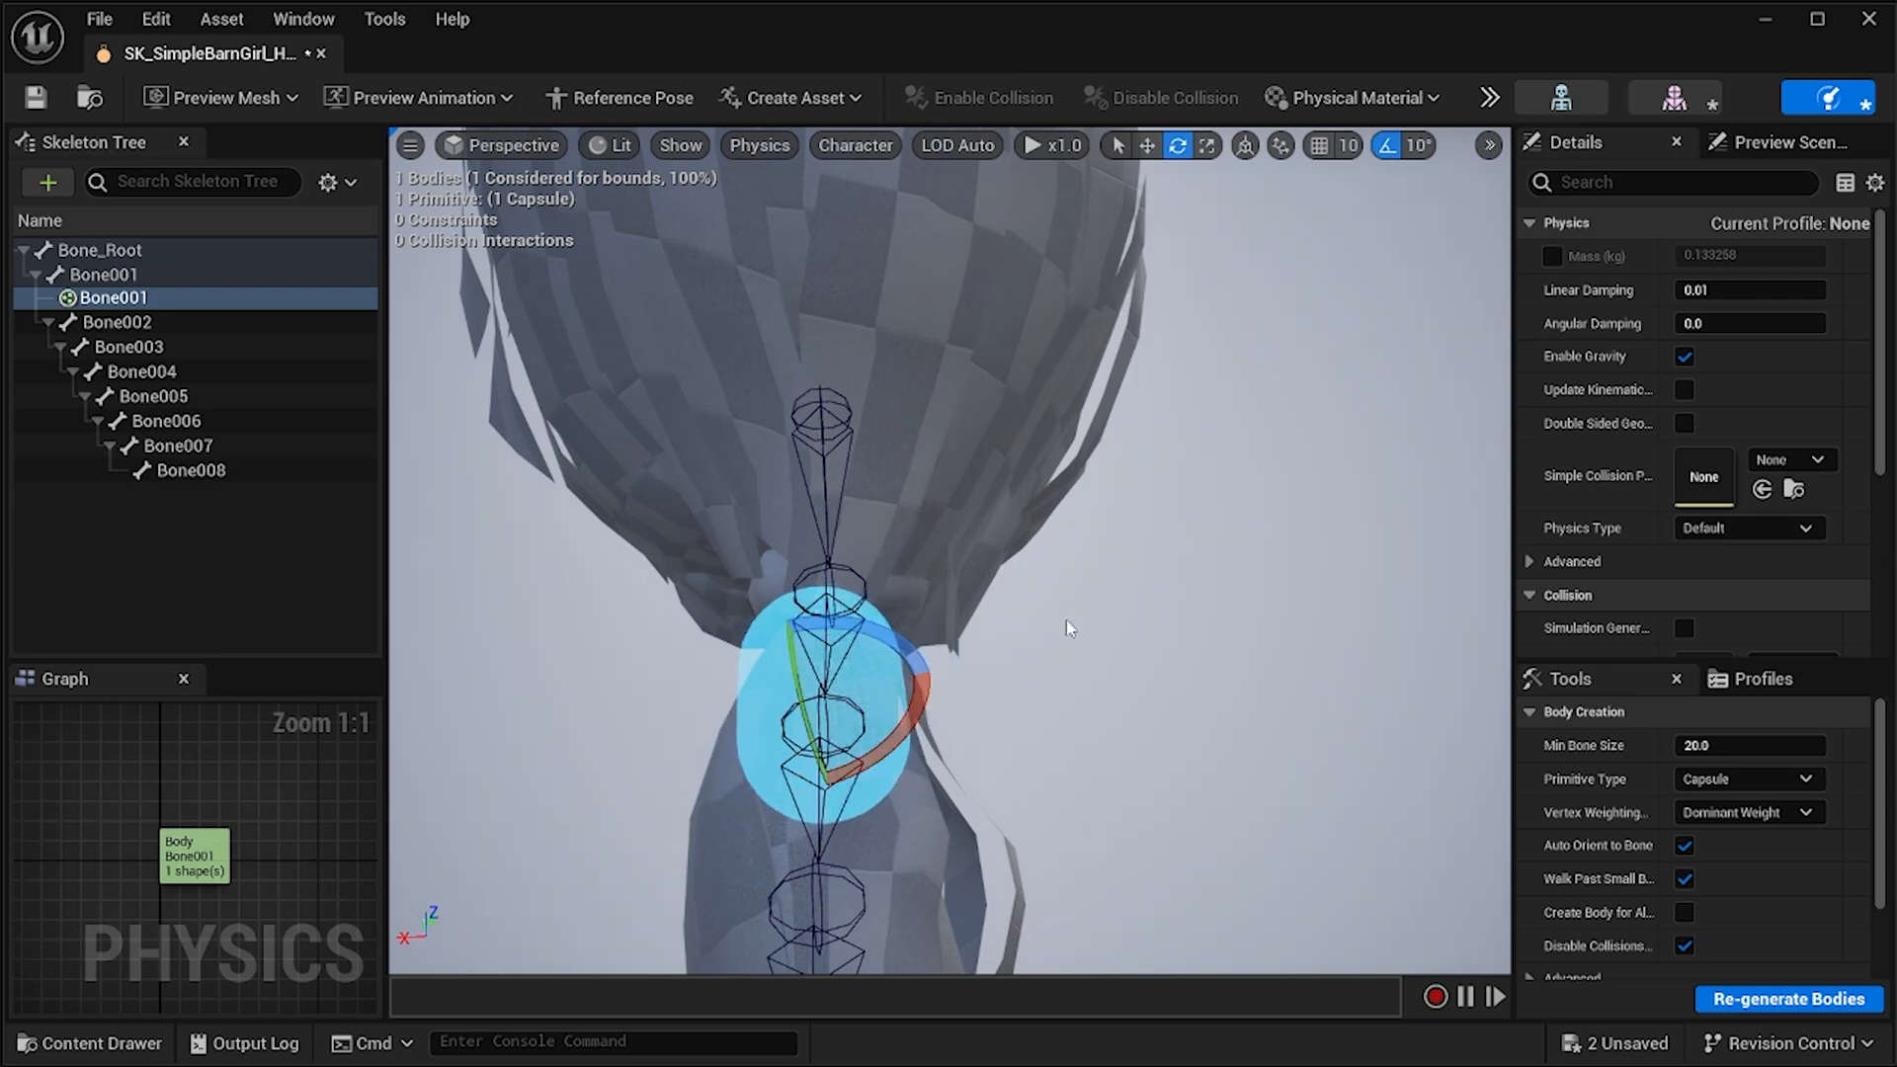
pyautogui.moveTo(1067, 622); pyautogui.dragTo(1012, 573, button='right')
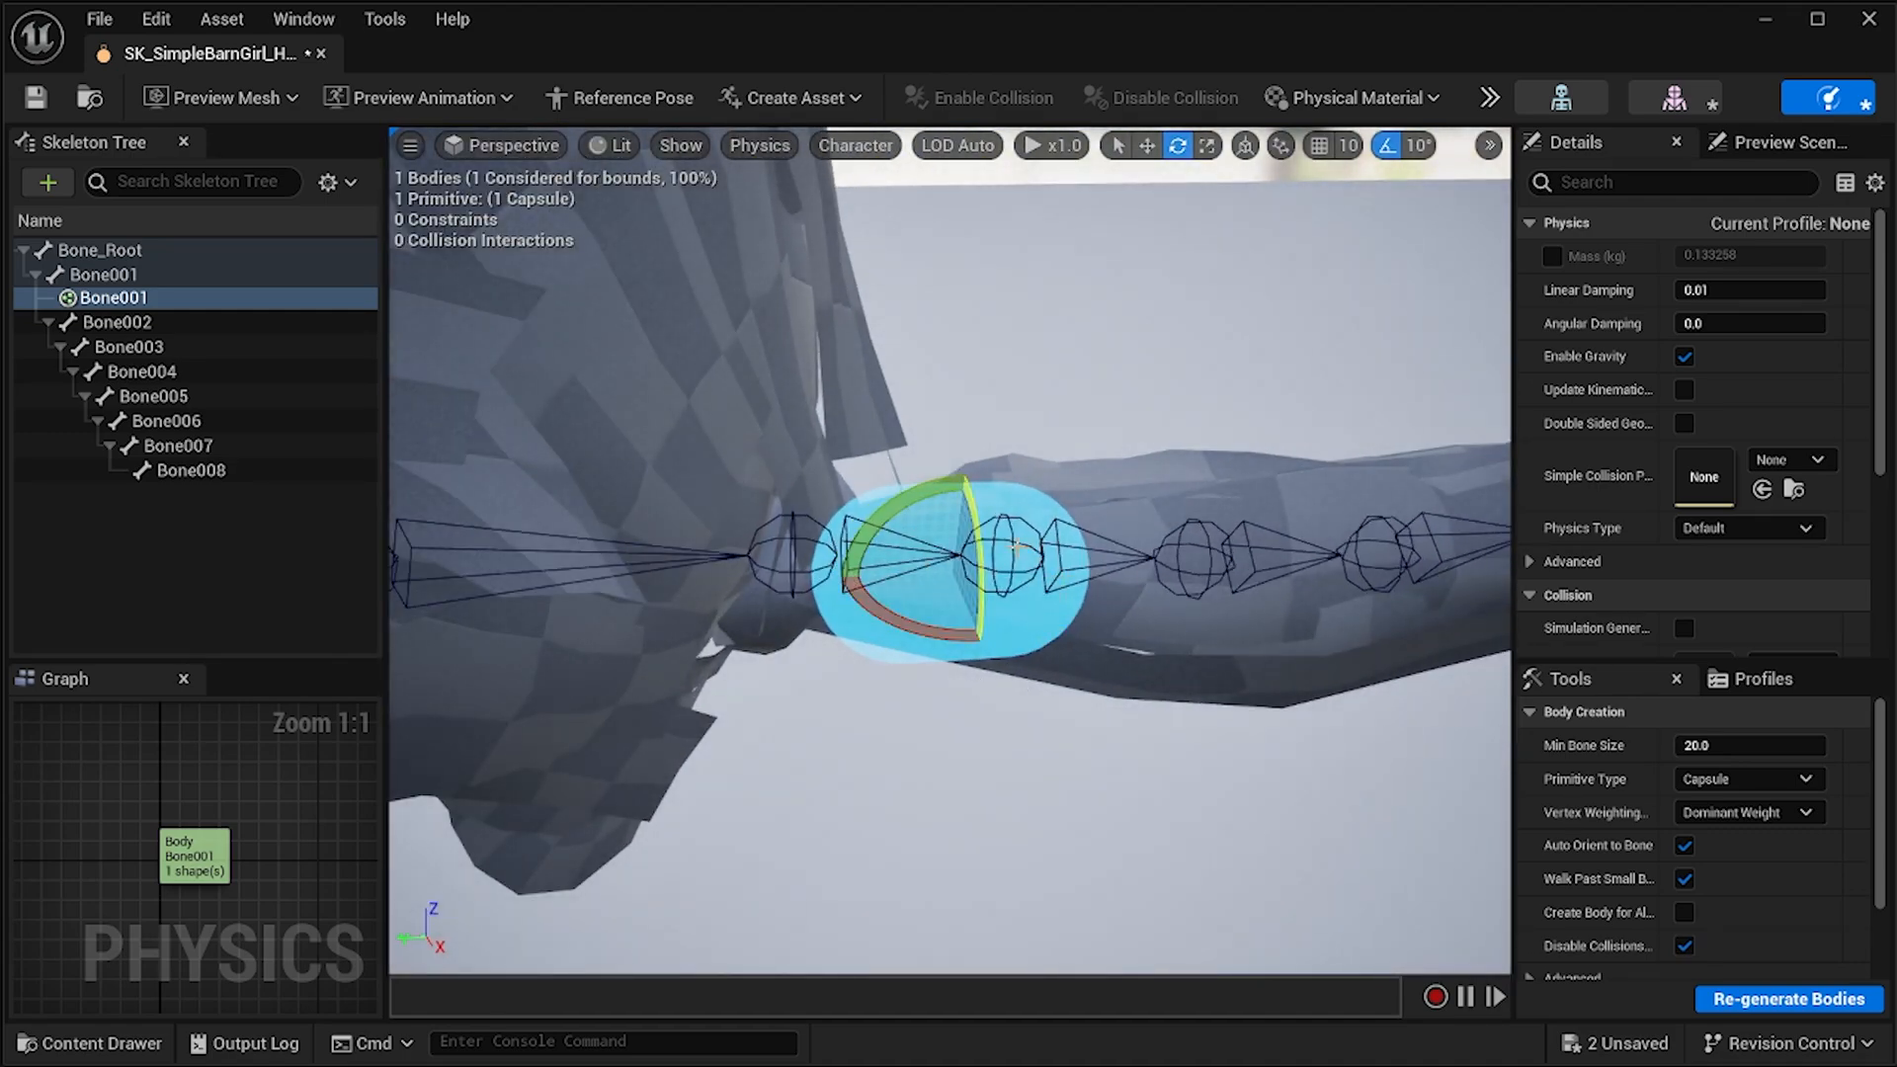
pyautogui.moveTo(956, 648); pyautogui.dragTo(1071, 677, button='right')
pyautogui.moveTo(973, 718); pyautogui.dragTo(867, 699, button='right')
pyautogui.click(851, 639)
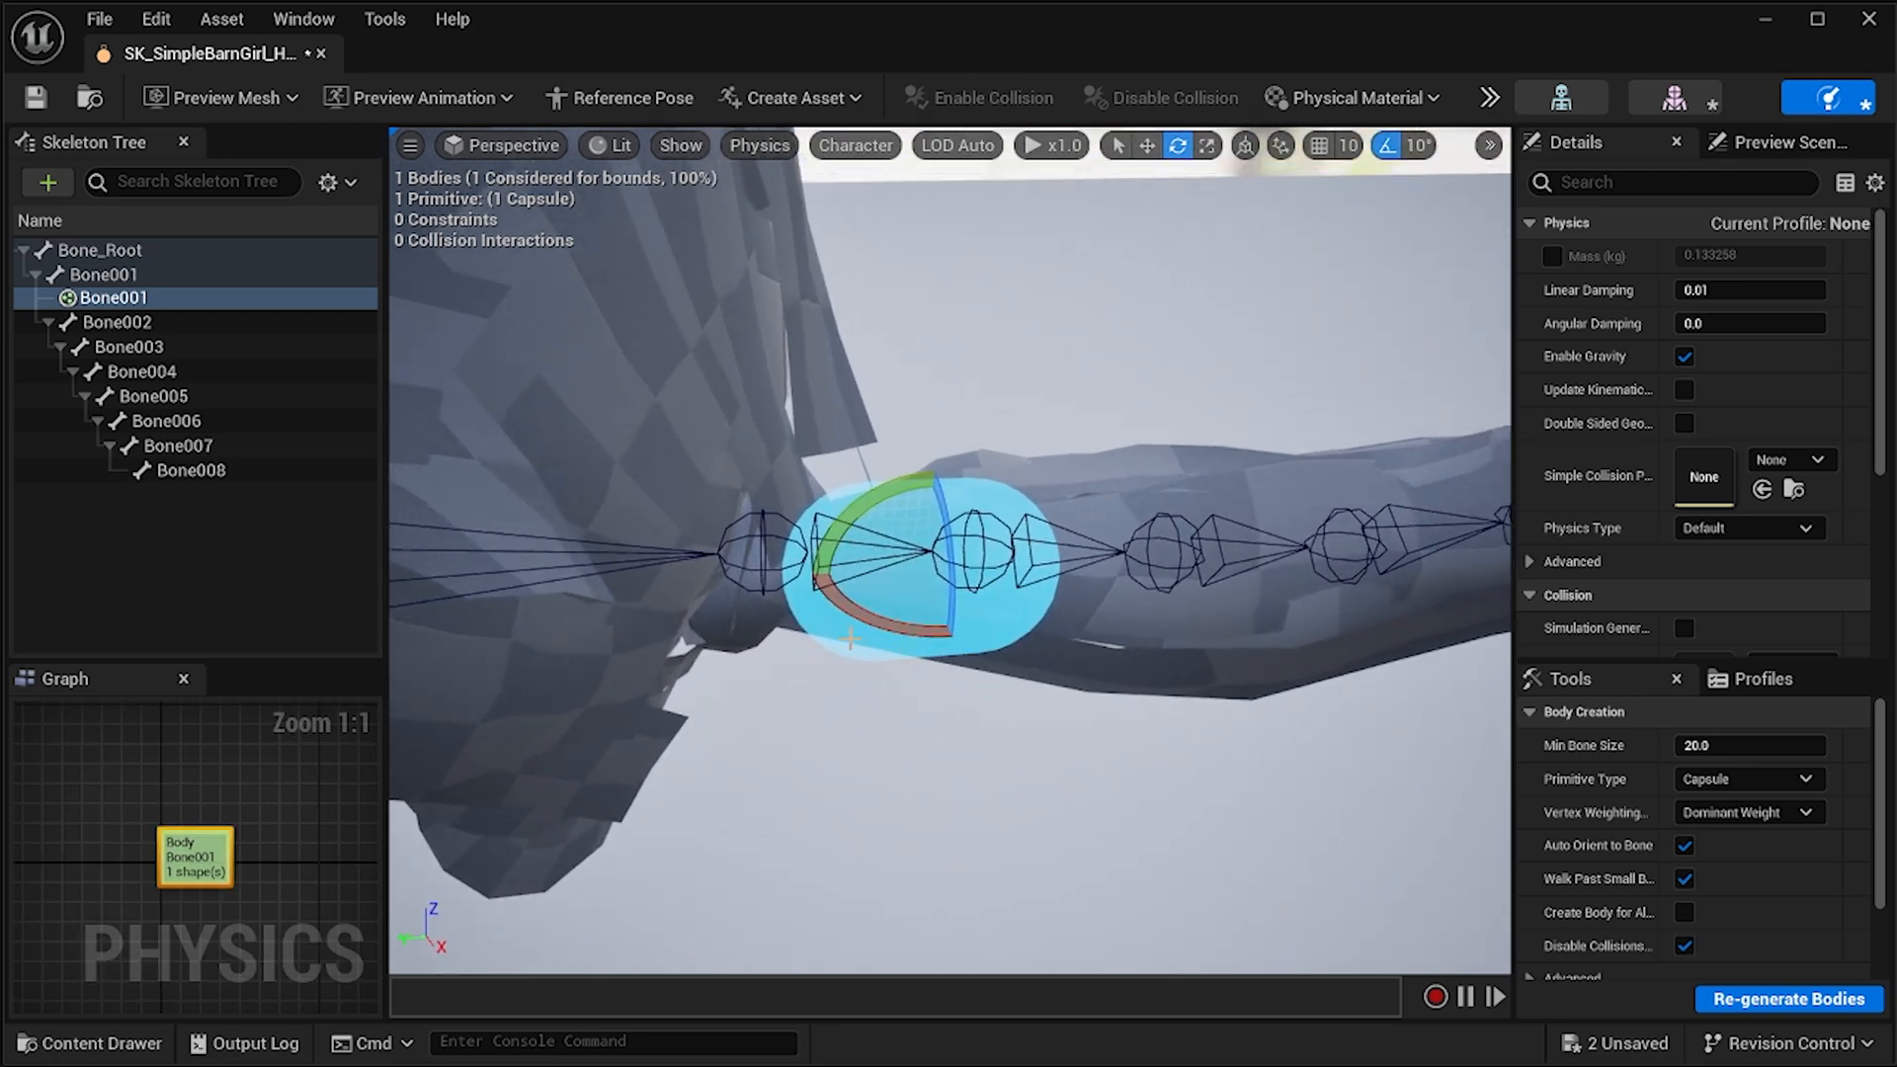
# Review the body commands available for the Bone001 capsule, including the shape types that can be added.
pyautogui.rightClick(850, 639)
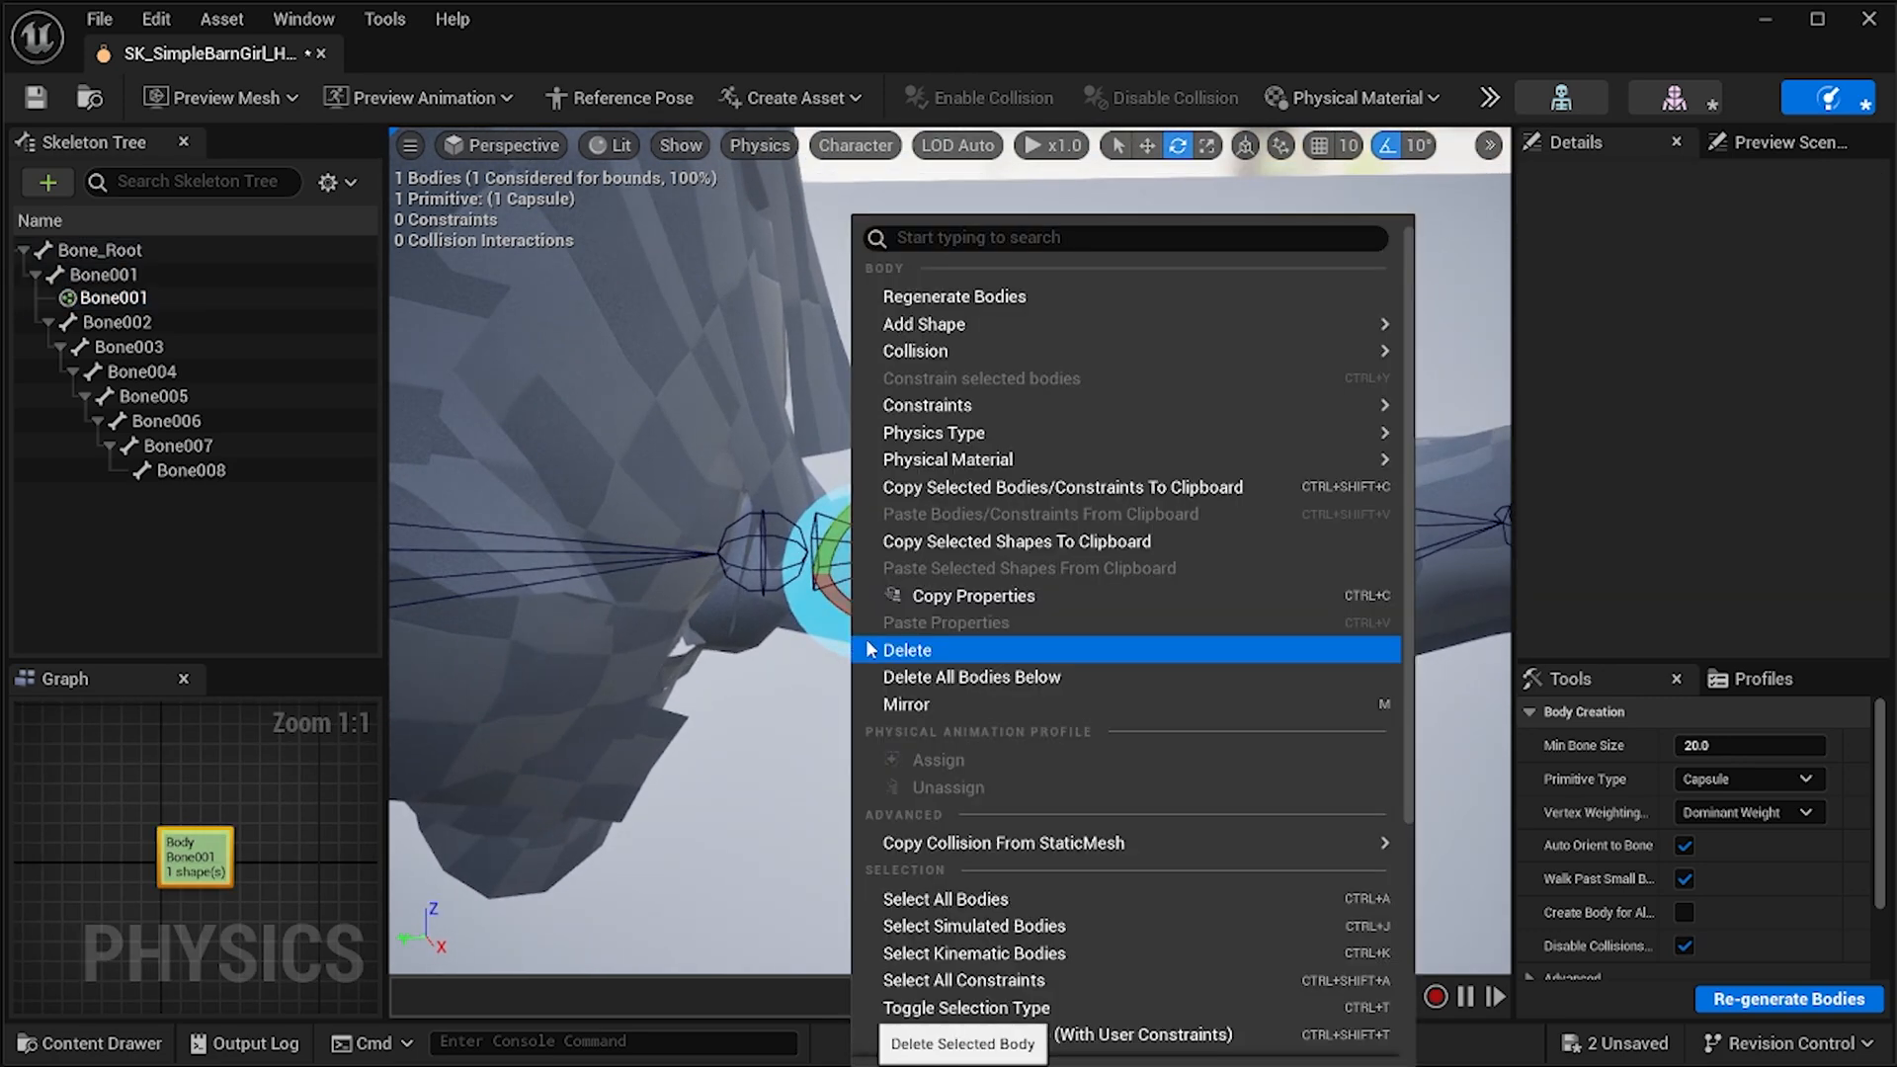
pyautogui.click(994, 604)
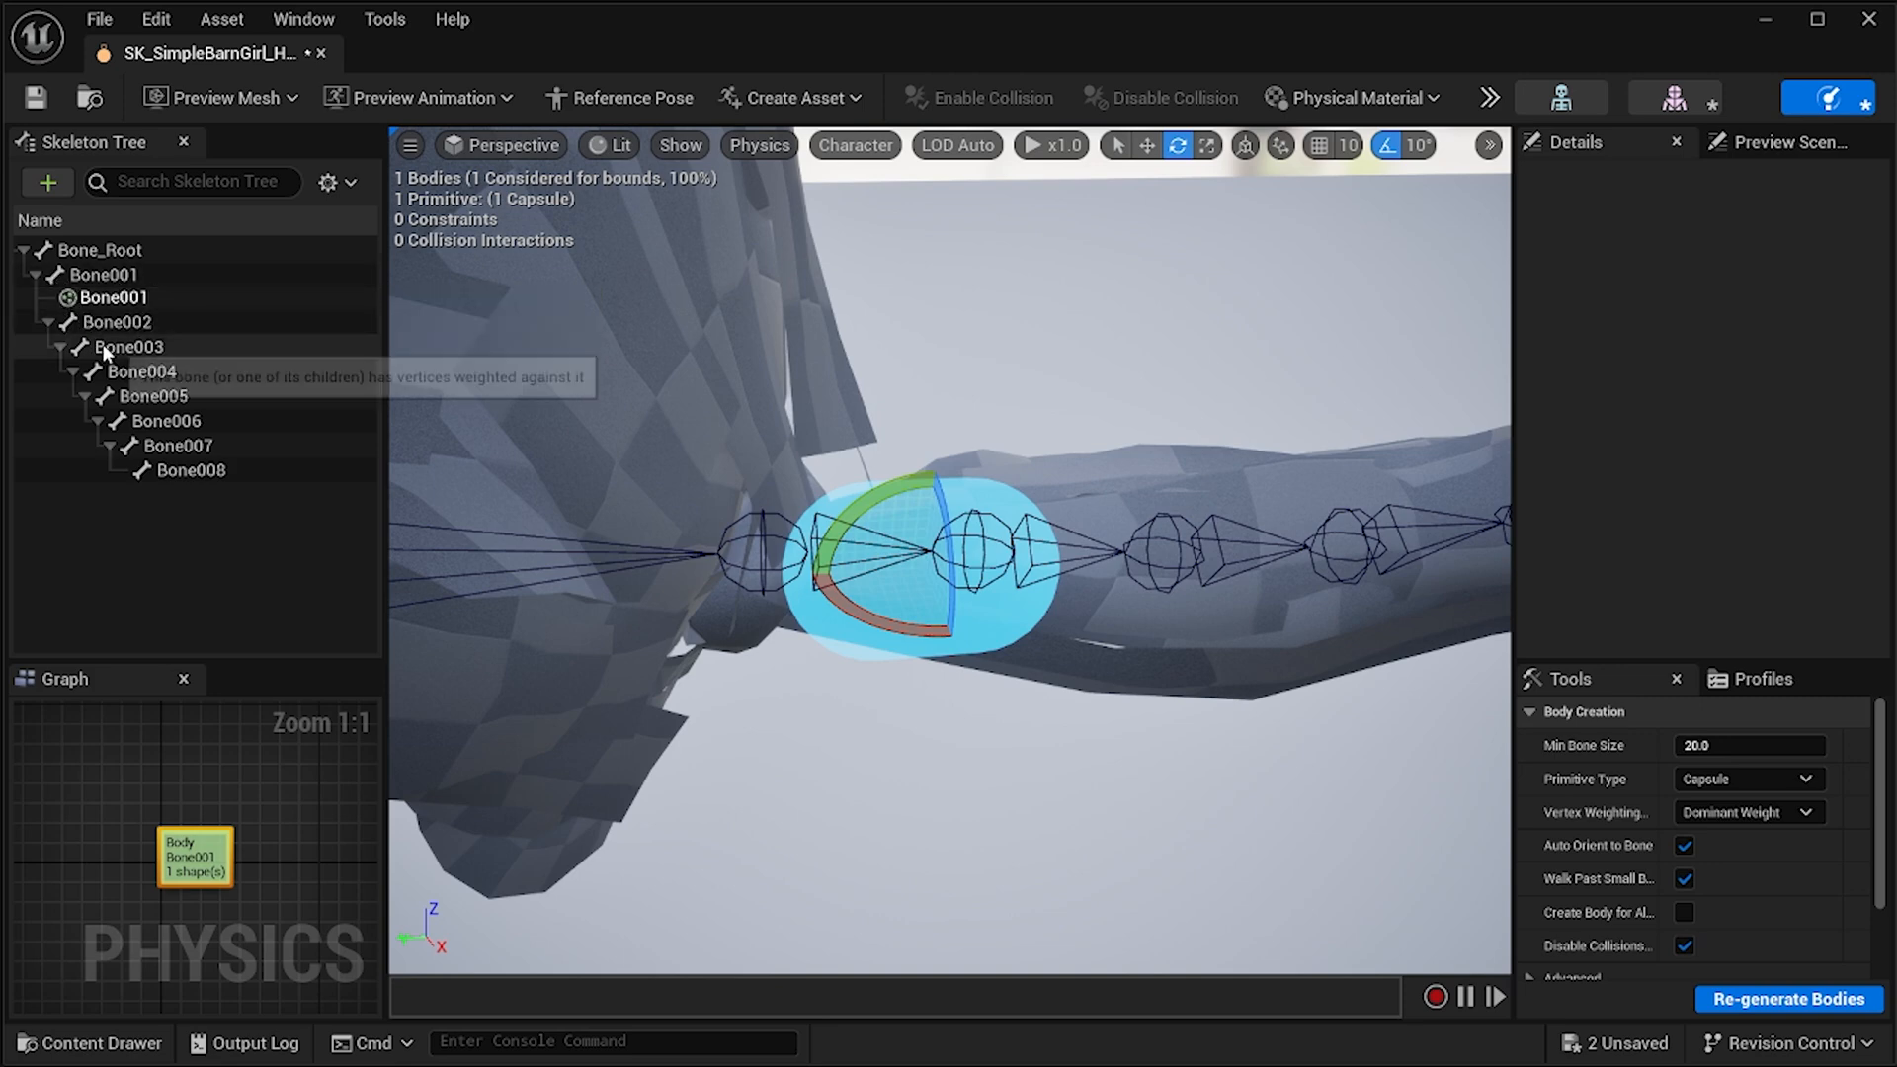
pyautogui.click(69, 299)
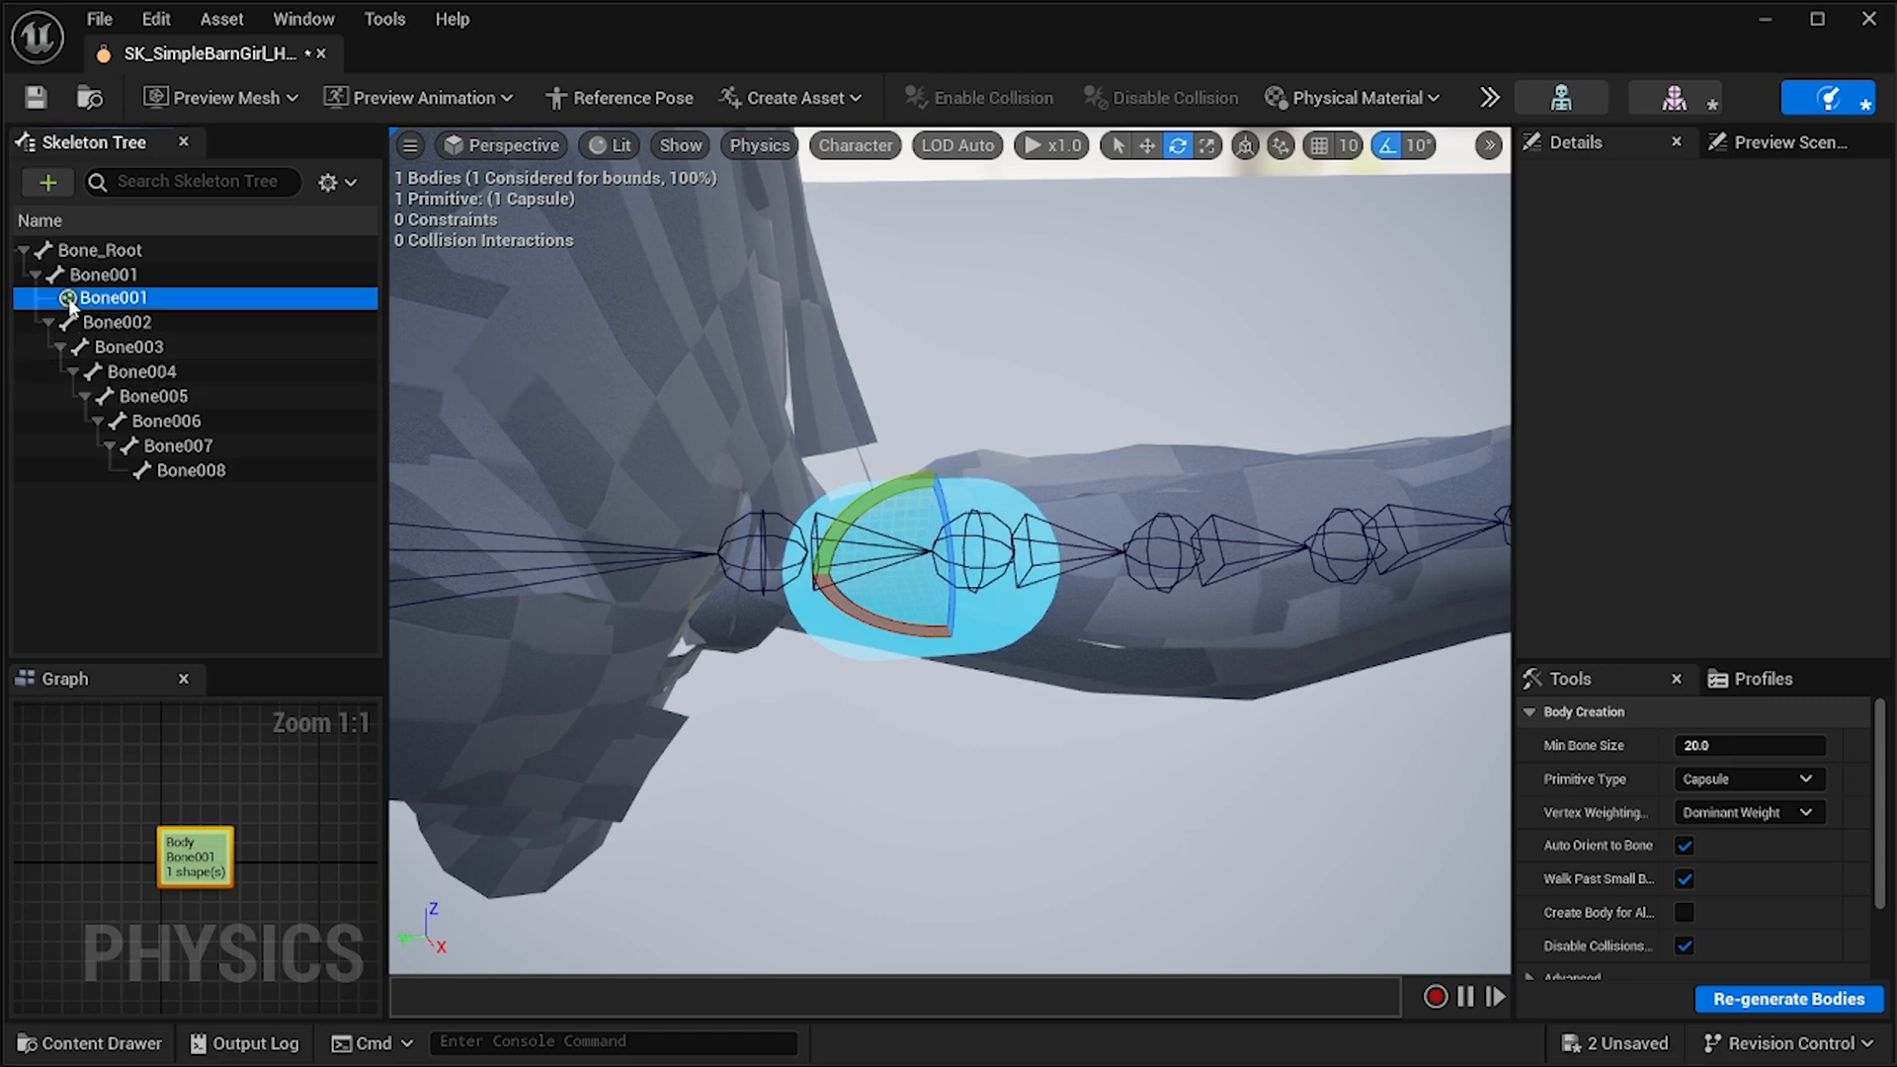
pyautogui.rightClick(69, 299)
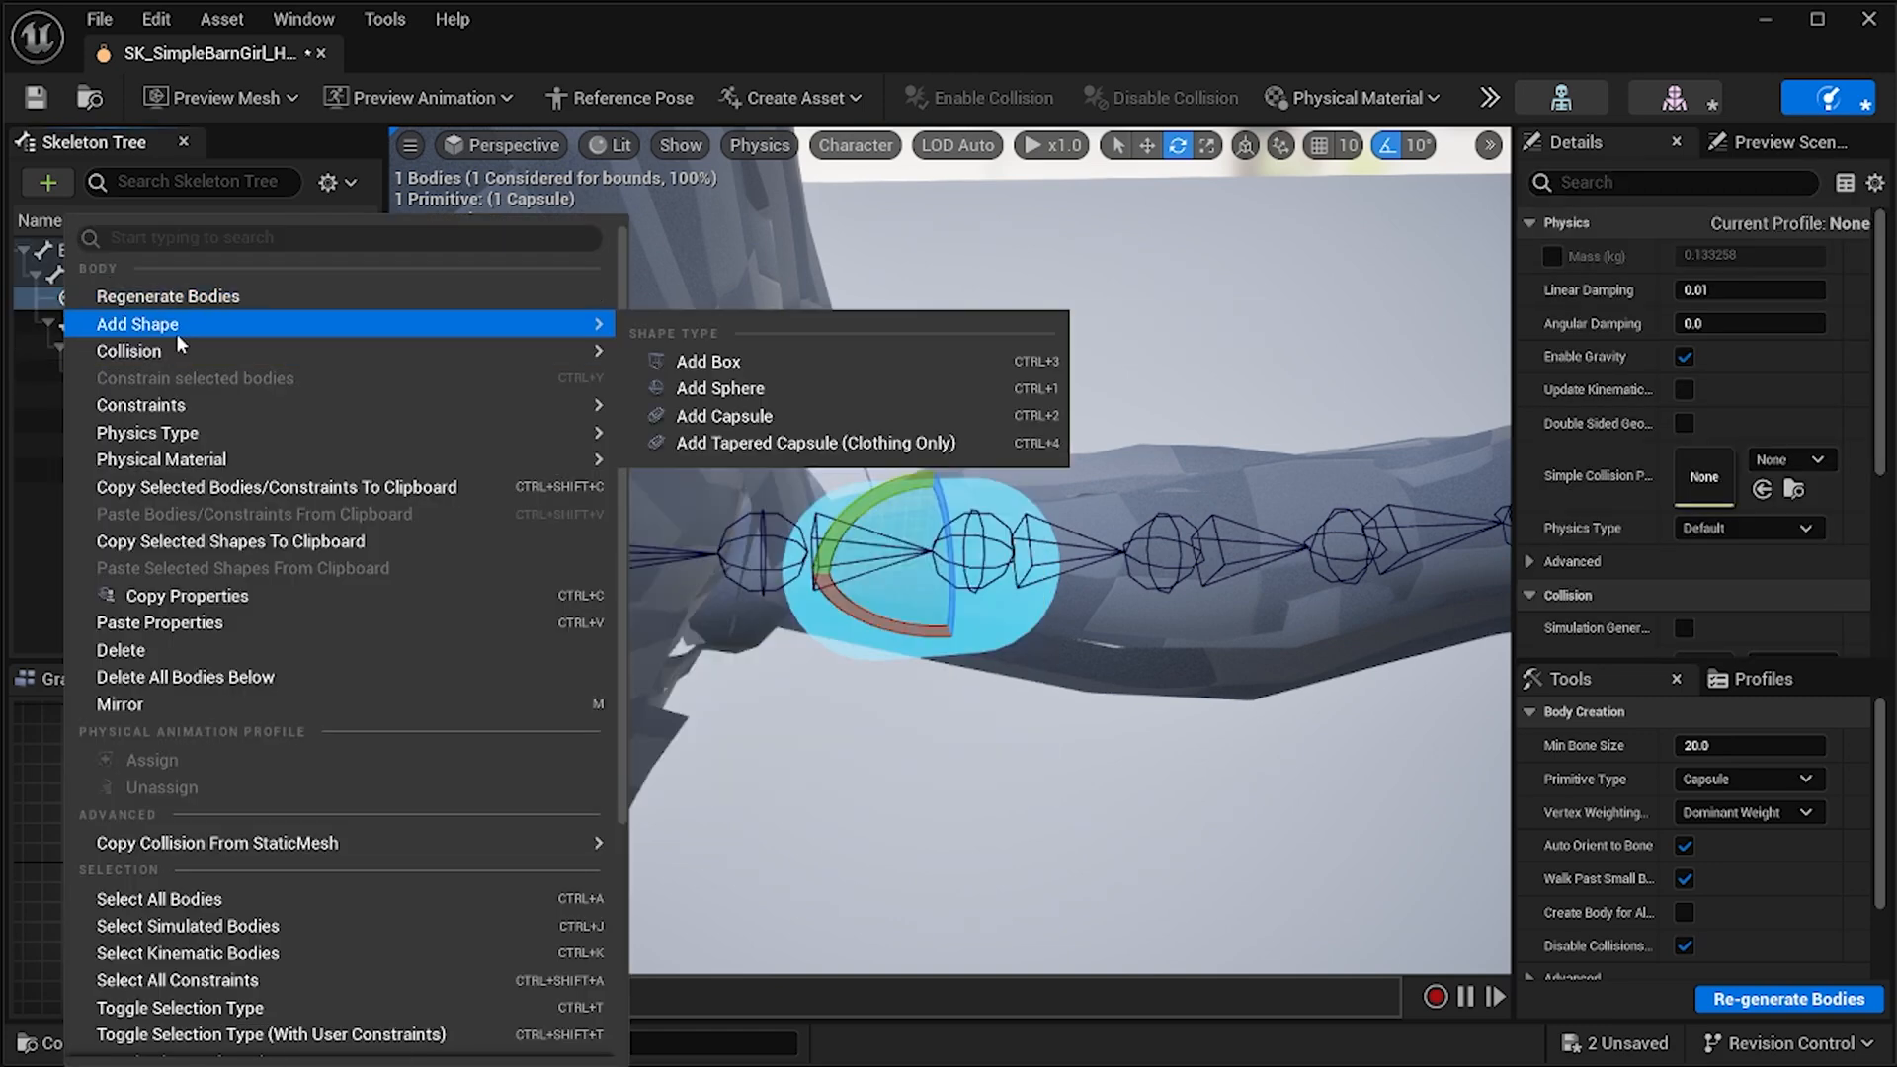
pyautogui.moveTo(180, 342)
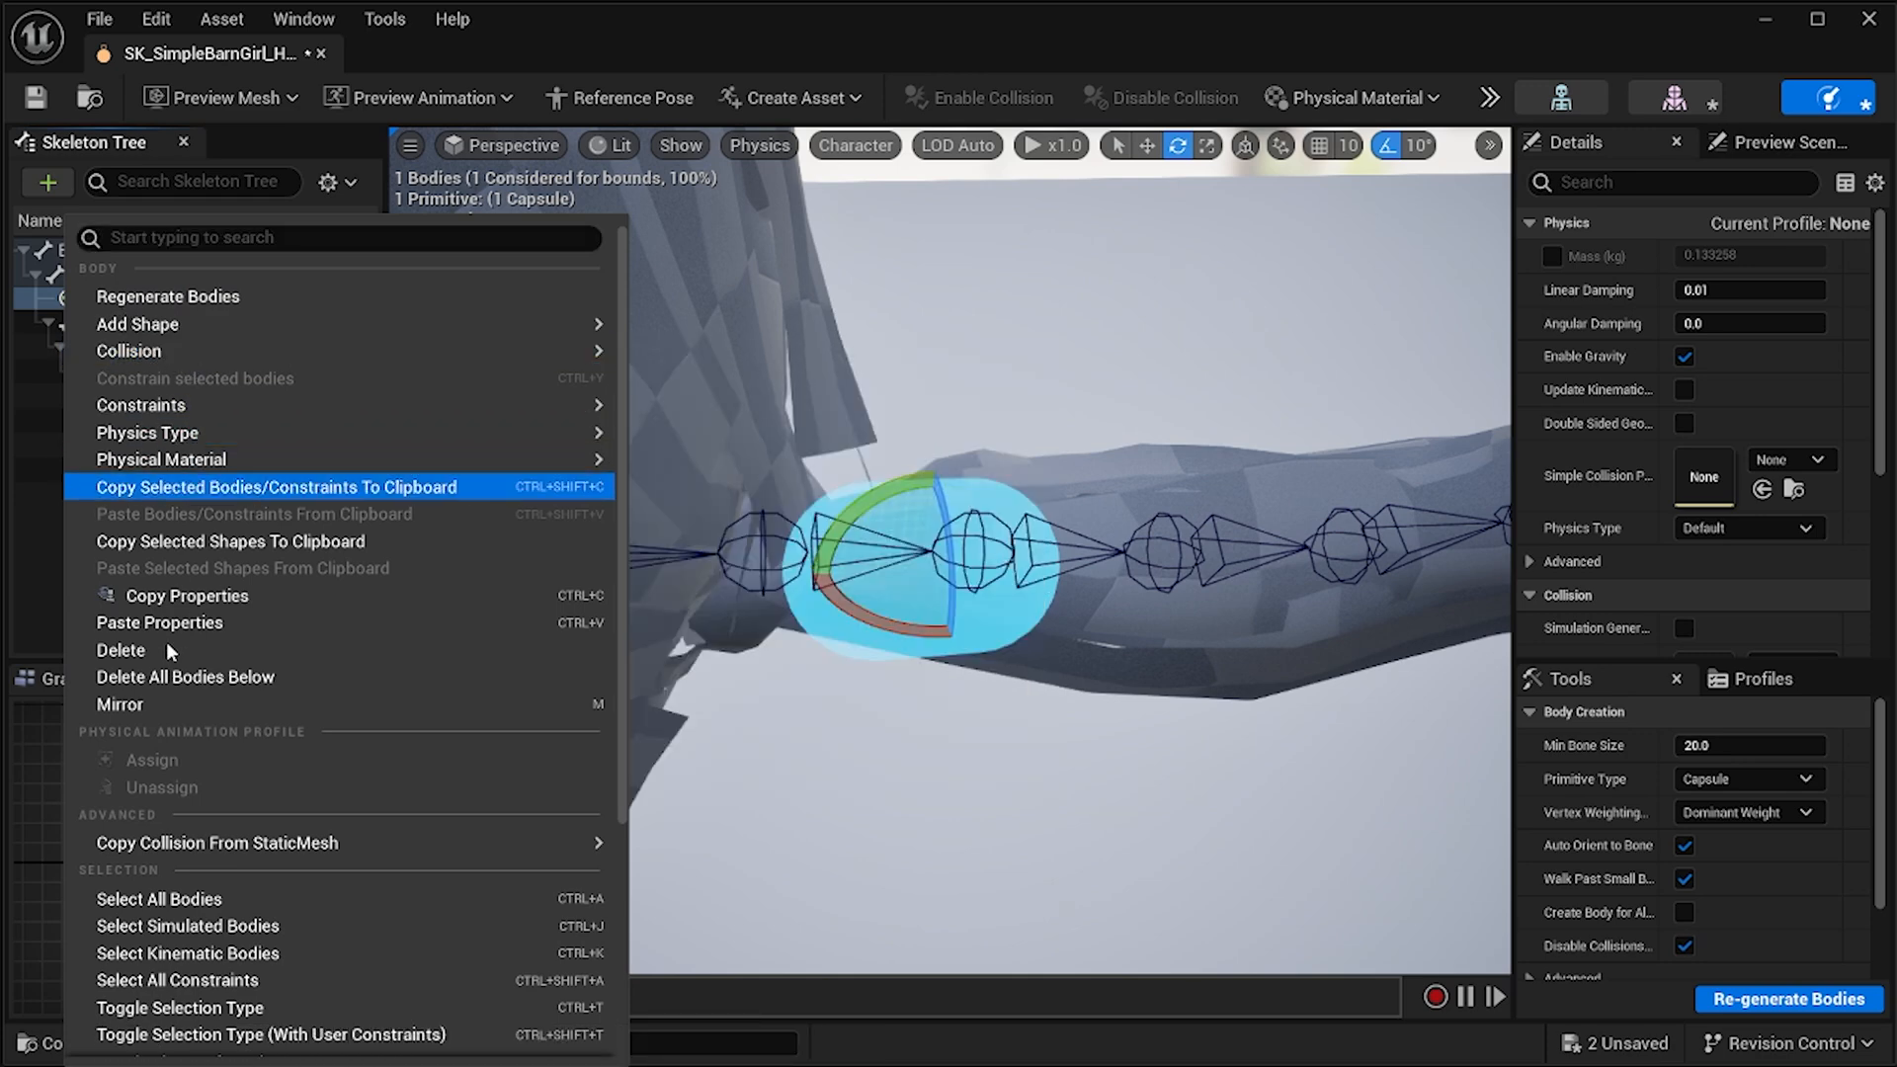
pyautogui.click(170, 597)
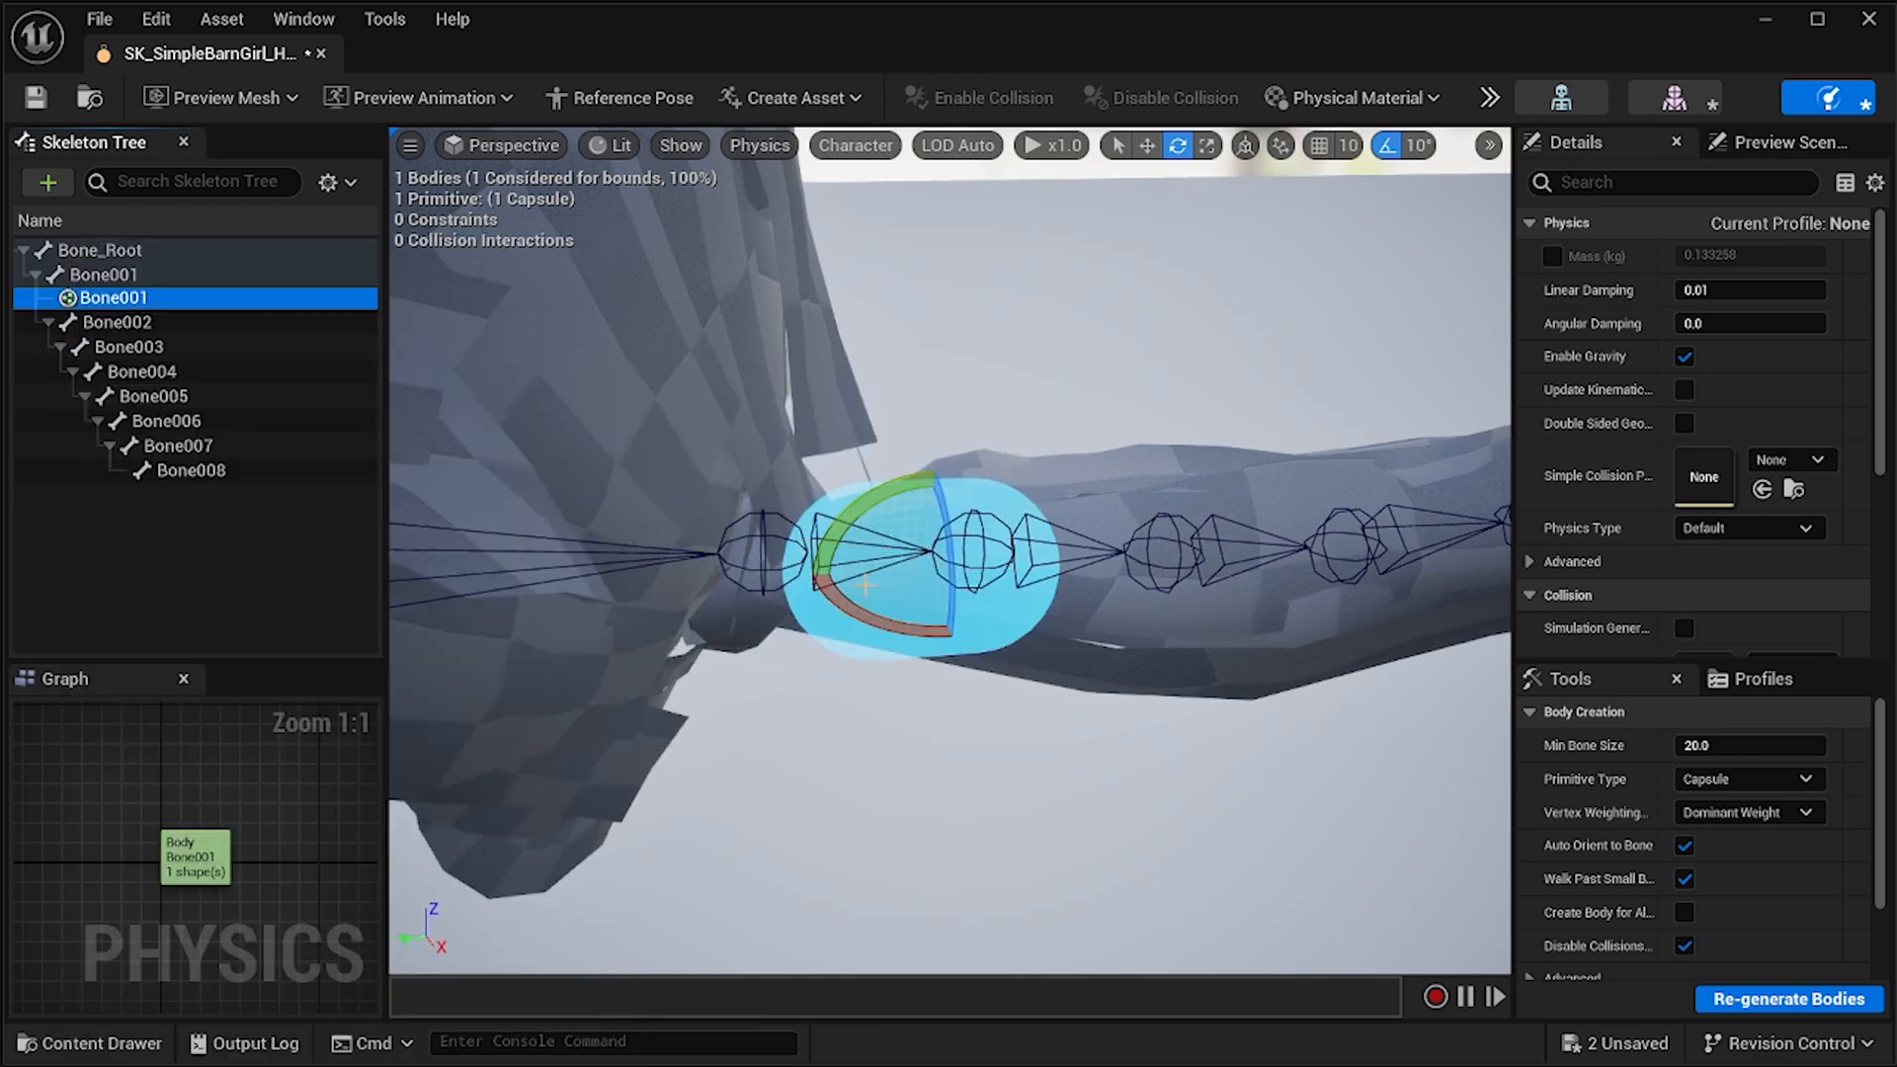
pyautogui.click(1000, 620)
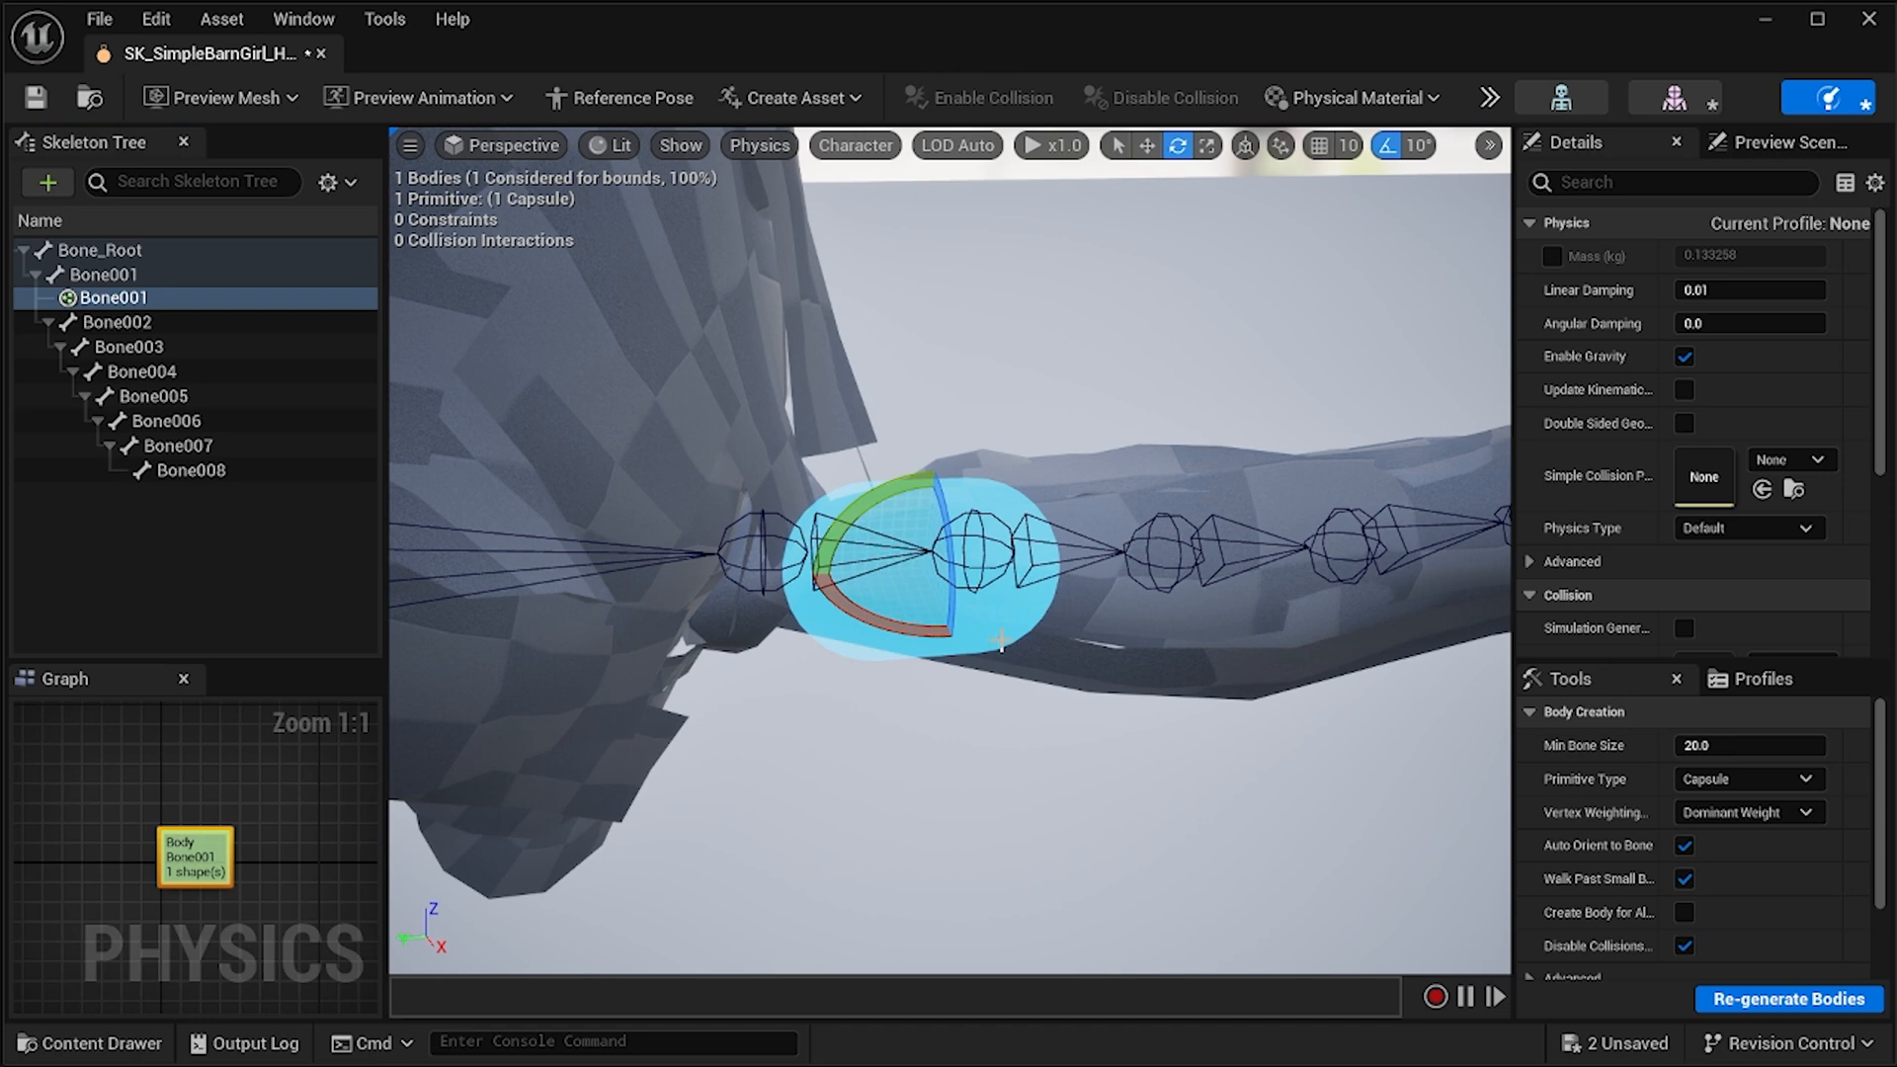
# Add capsule physics bodies to Bone002 through Bone007 along the ponytail, leaving out Bone008 at the tip.
pyautogui.click(210, 322)
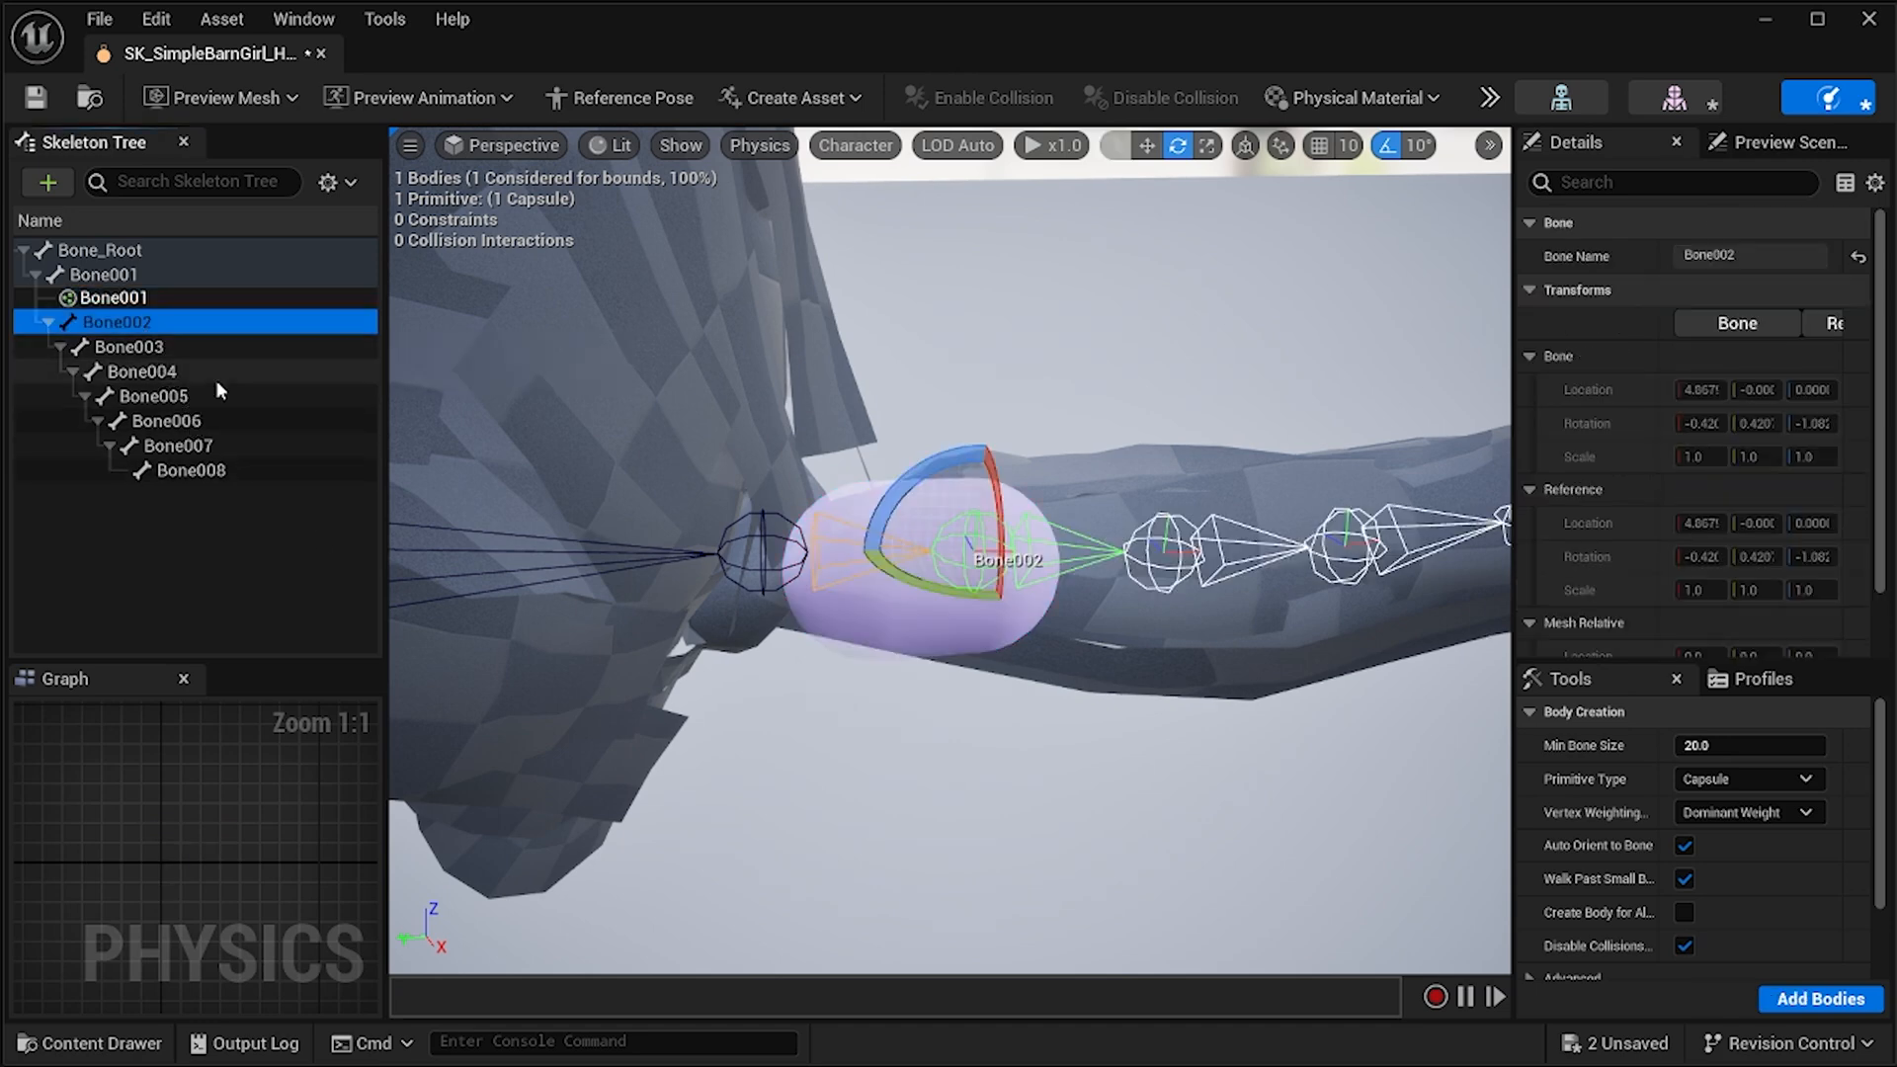
pyautogui.keyDown('shift'); pyautogui.click(206, 469); pyautogui.keyUp('shift')
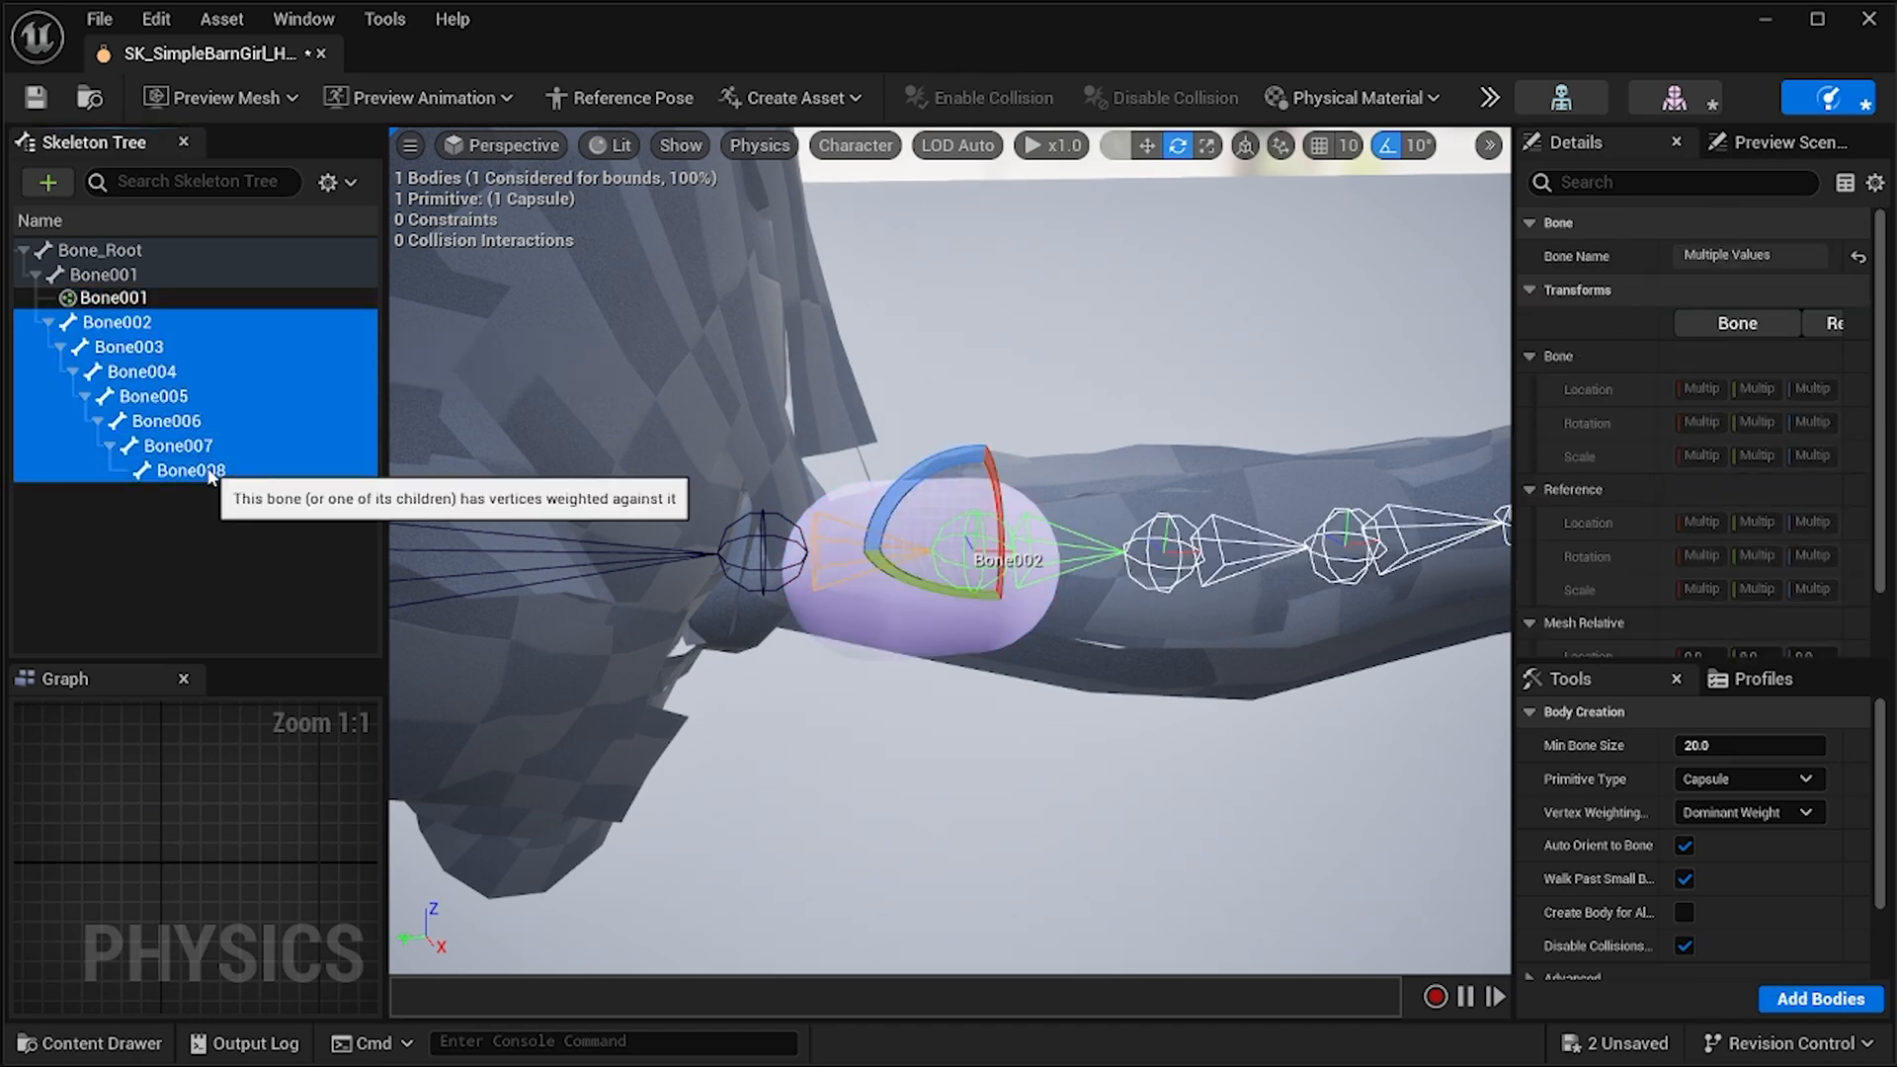
pyautogui.press('s')
pyautogui.moveTo(939, 680); pyautogui.dragTo(1369, 502, button='right')
pyautogui.moveTo(996, 558); pyautogui.dragTo(996, 623, button='right')
pyautogui.press('w')
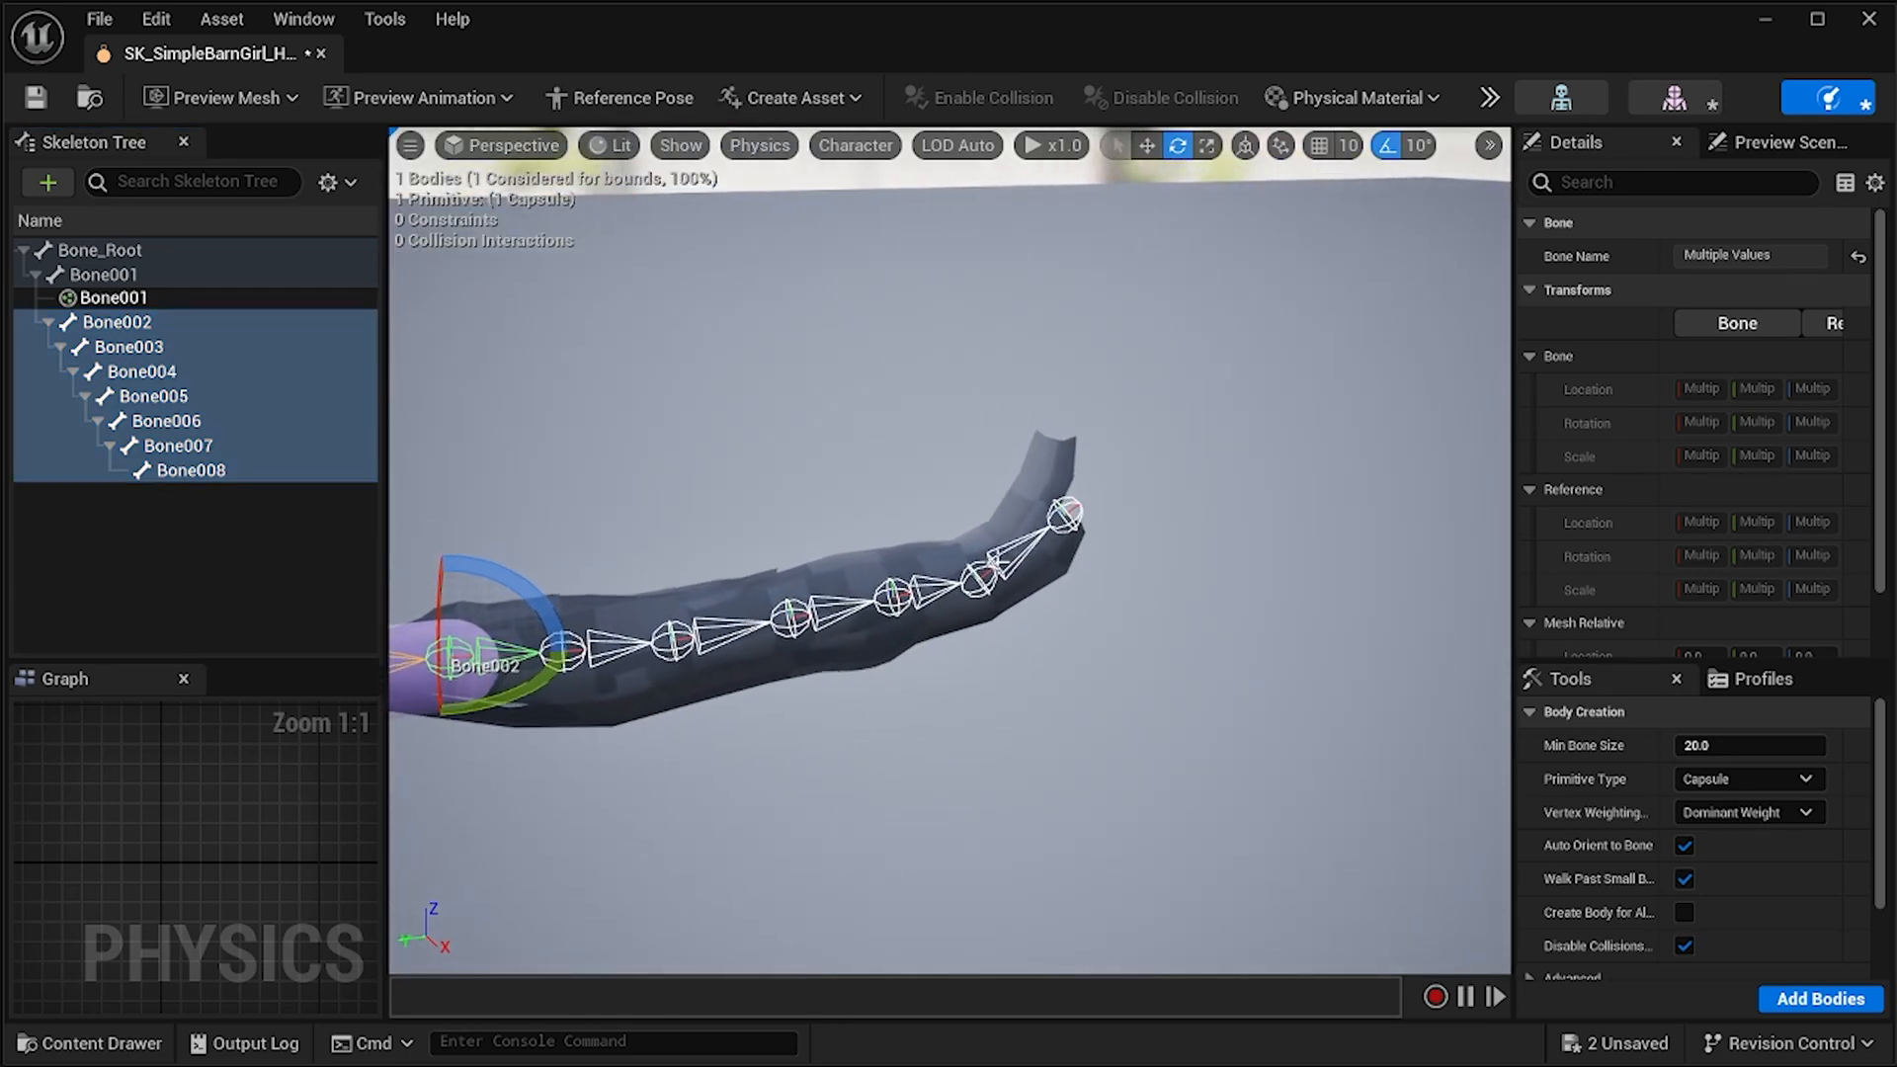
pyautogui.keyDown('ctrl'); pyautogui.click(222, 476); pyautogui.keyUp('ctrl')
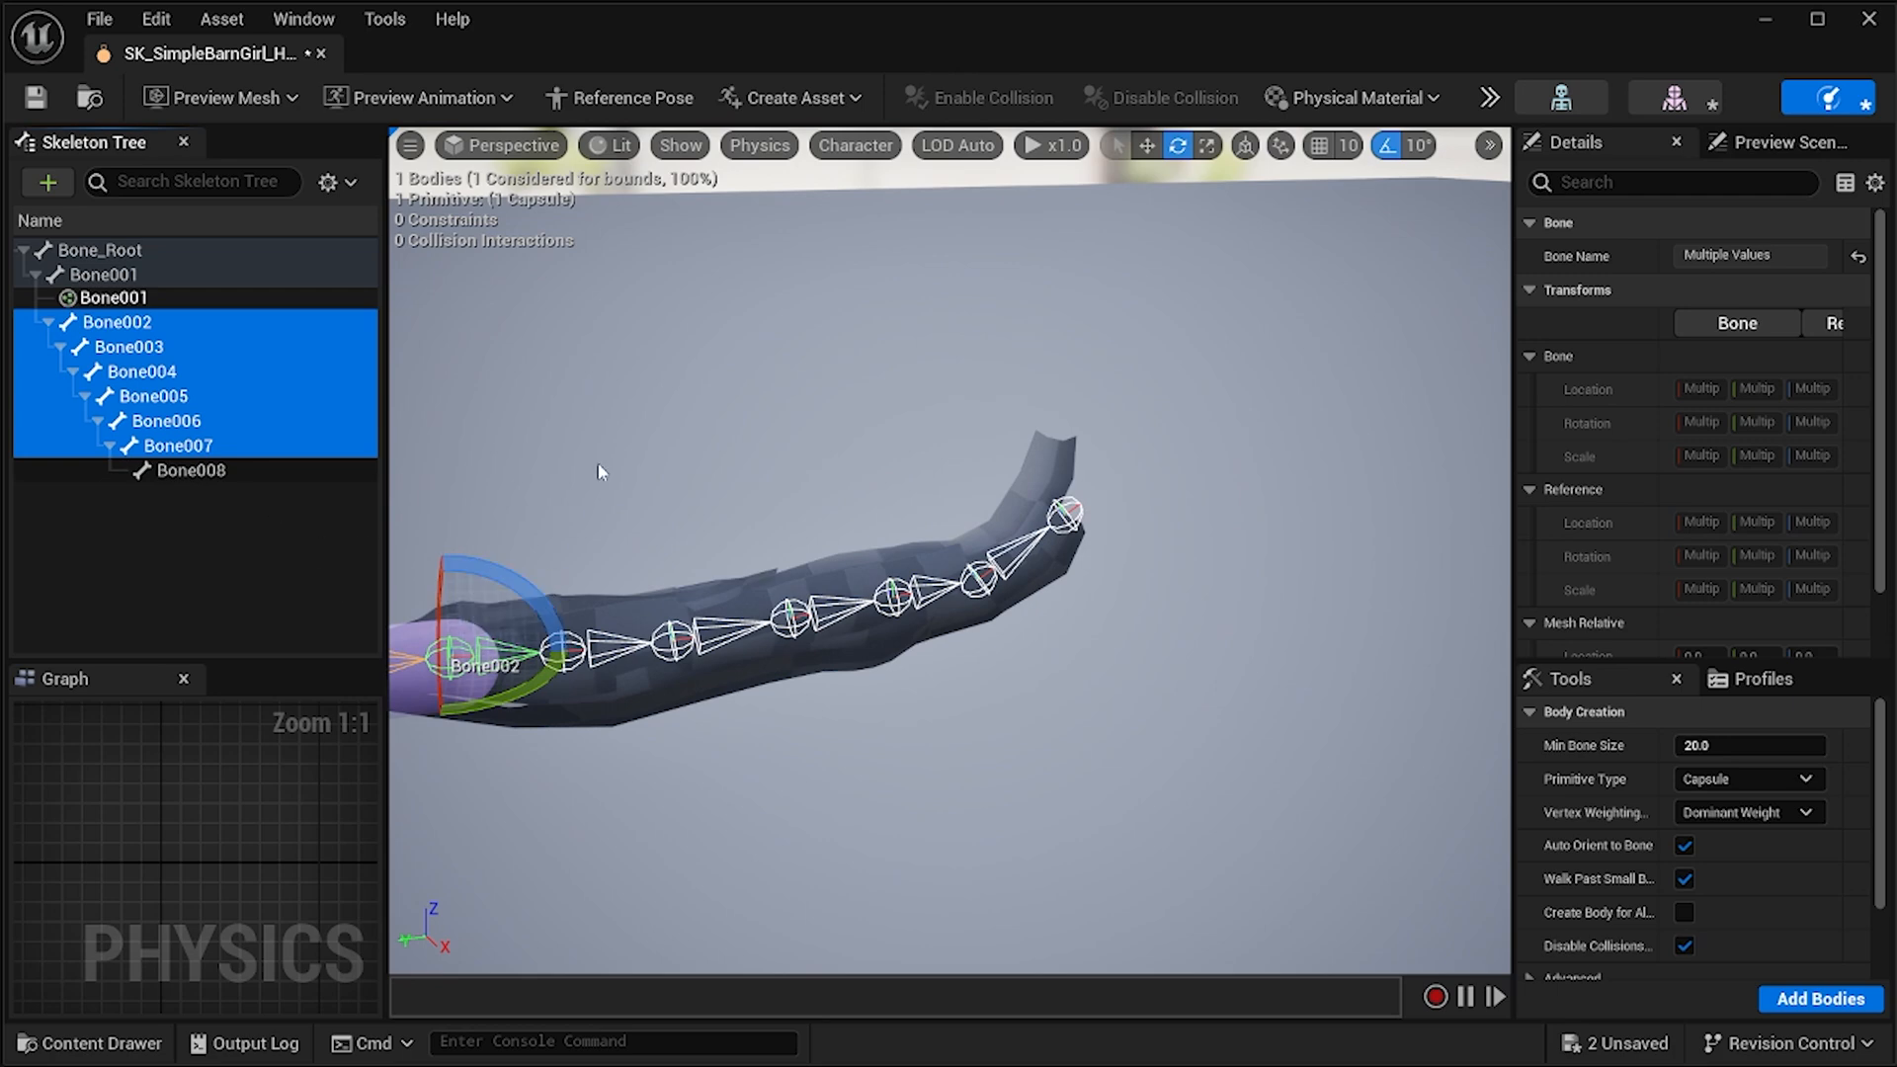
pyautogui.moveTo(644, 426)
pyautogui.mouseDown(button='right')
pyautogui.moveTo(618, 409)
pyautogui.moveTo(622, 427)
pyautogui.mouseUp(button='right')
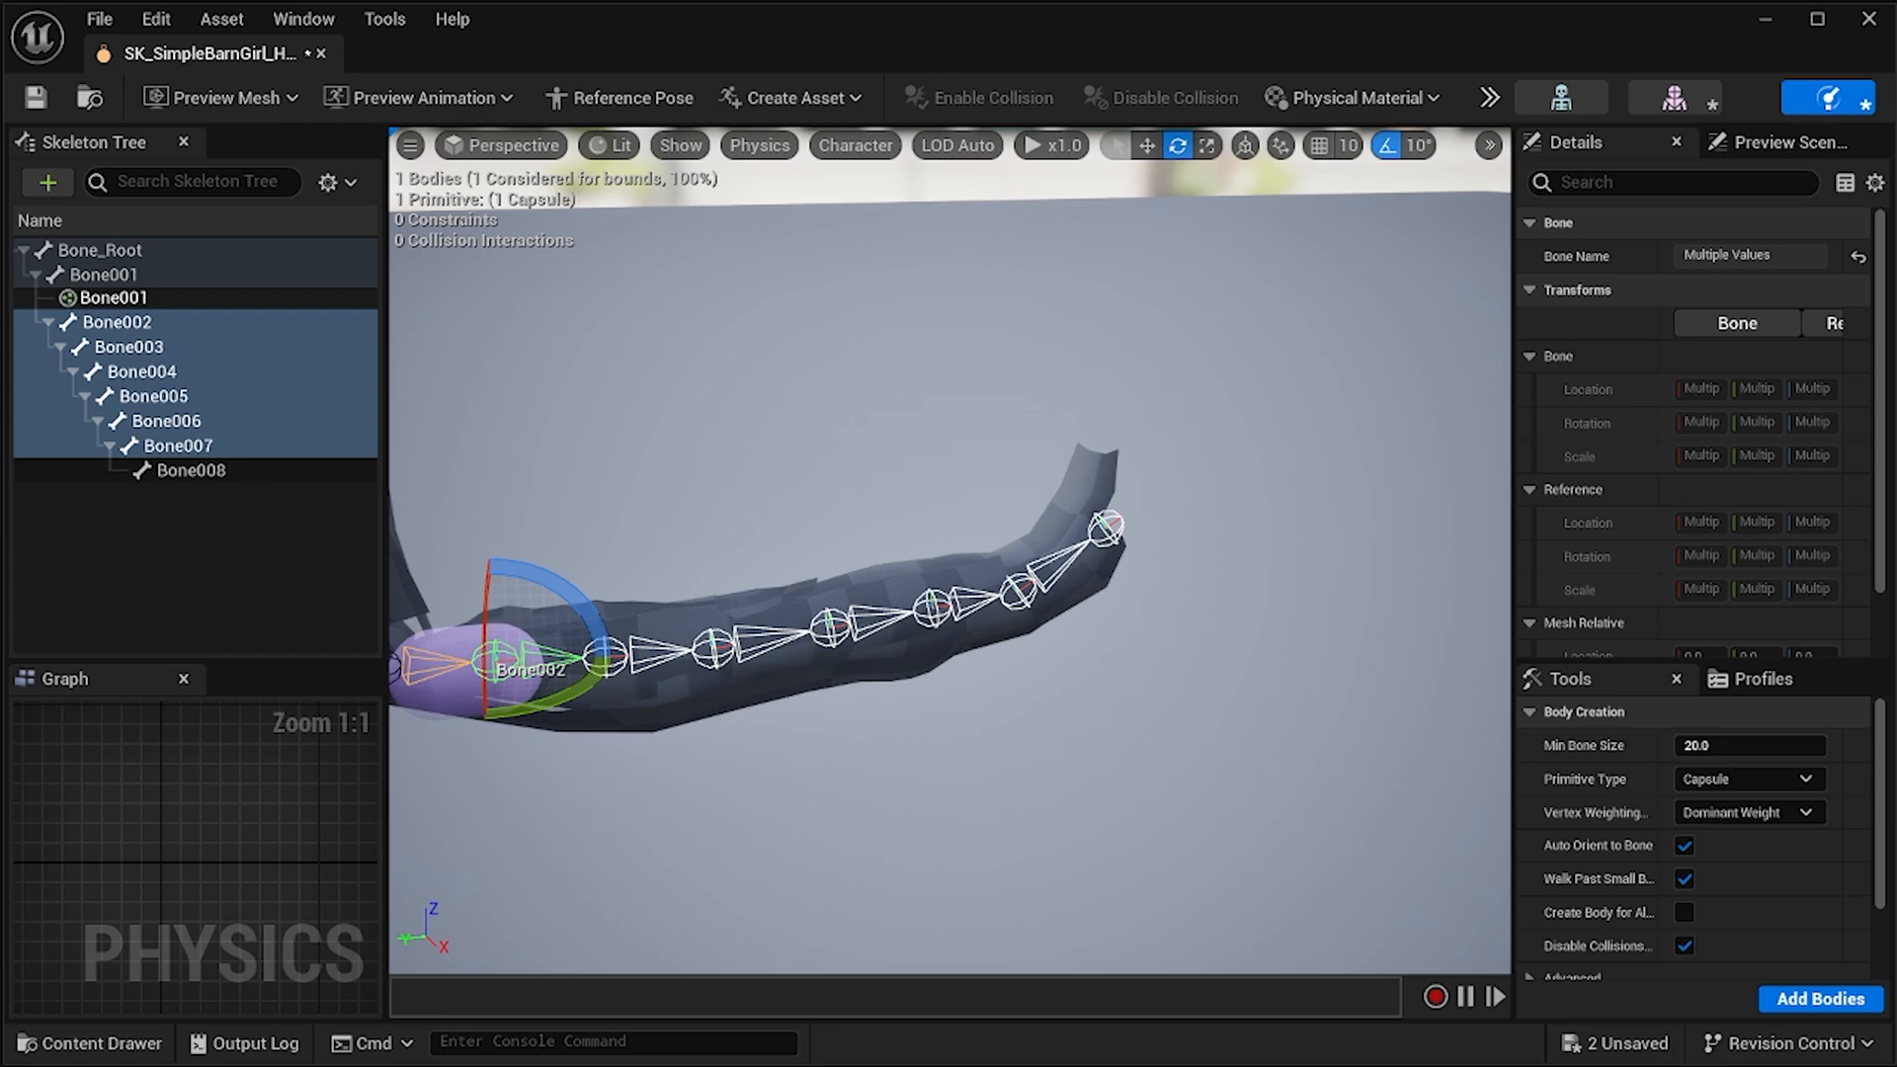
pyautogui.moveTo(471, 438); pyautogui.dragTo(418, 439, button='right')
pyautogui.rightClick(129, 326)
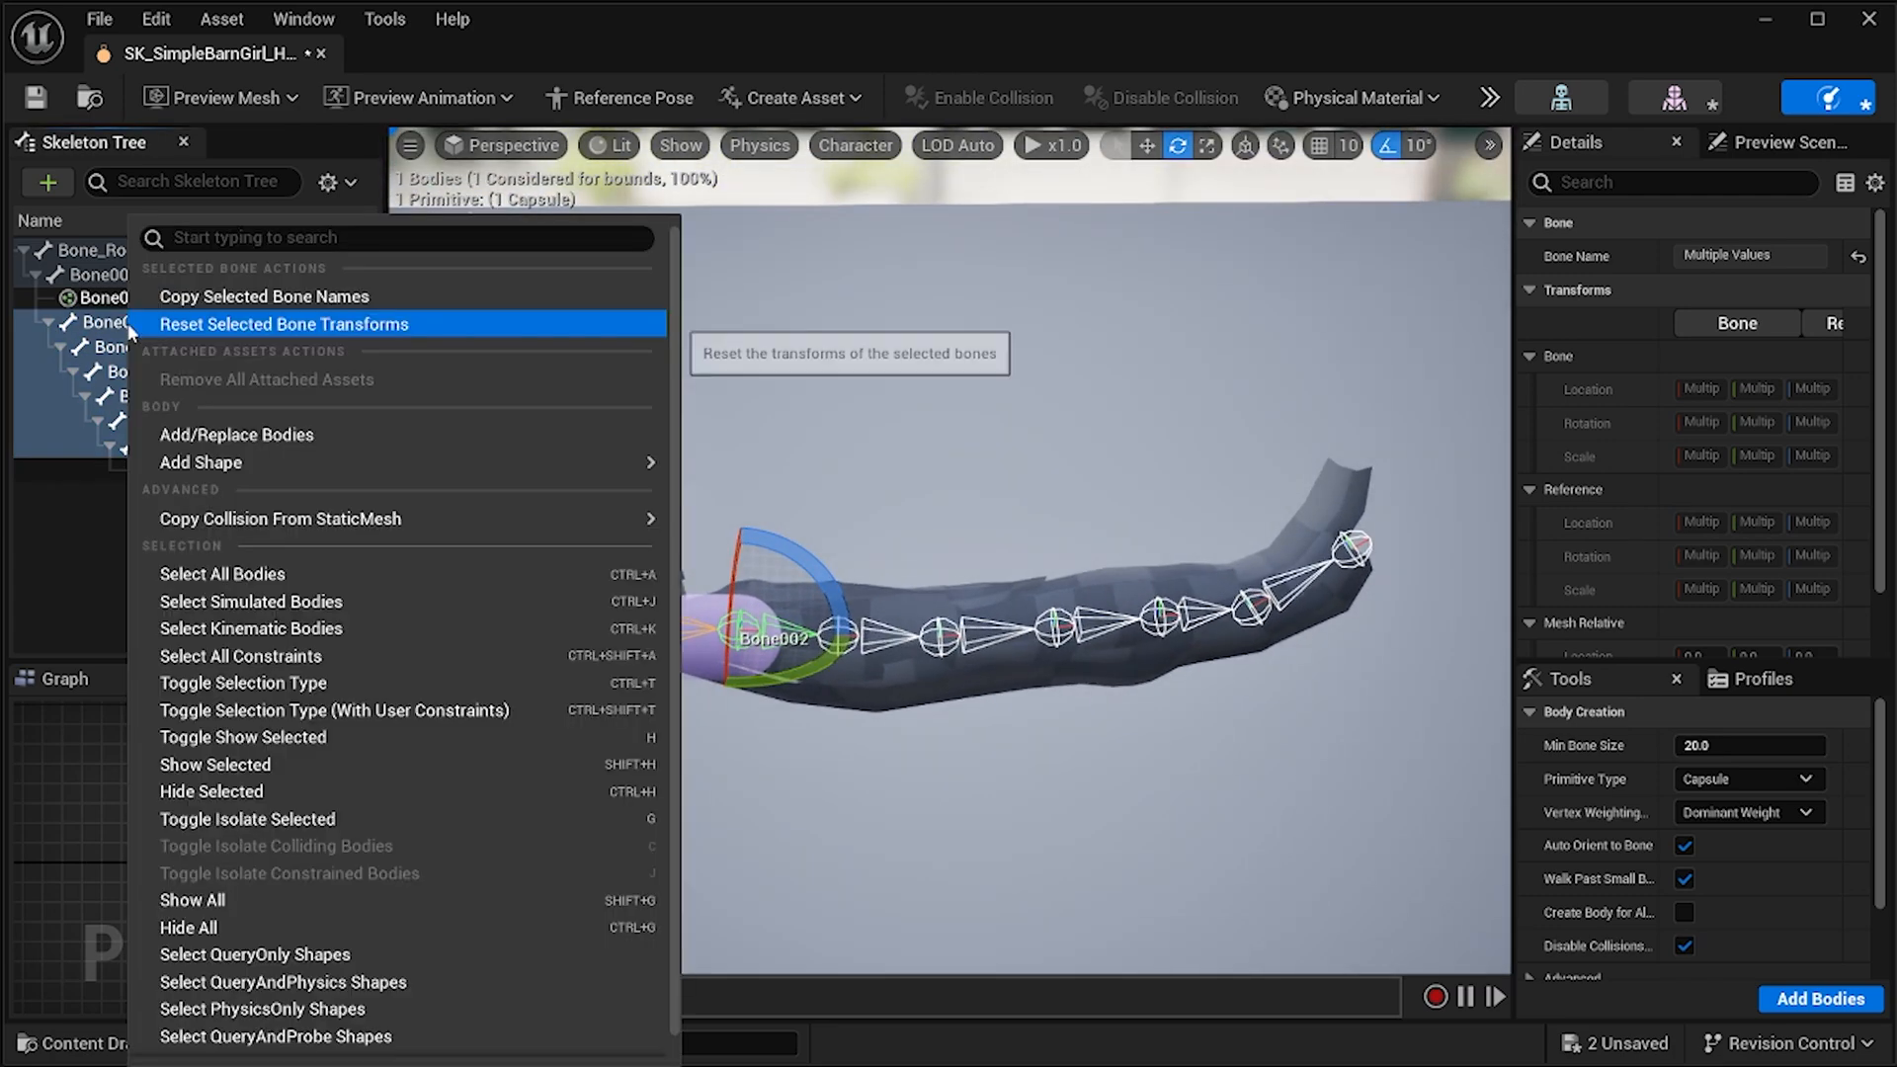
pyautogui.click(291, 438)
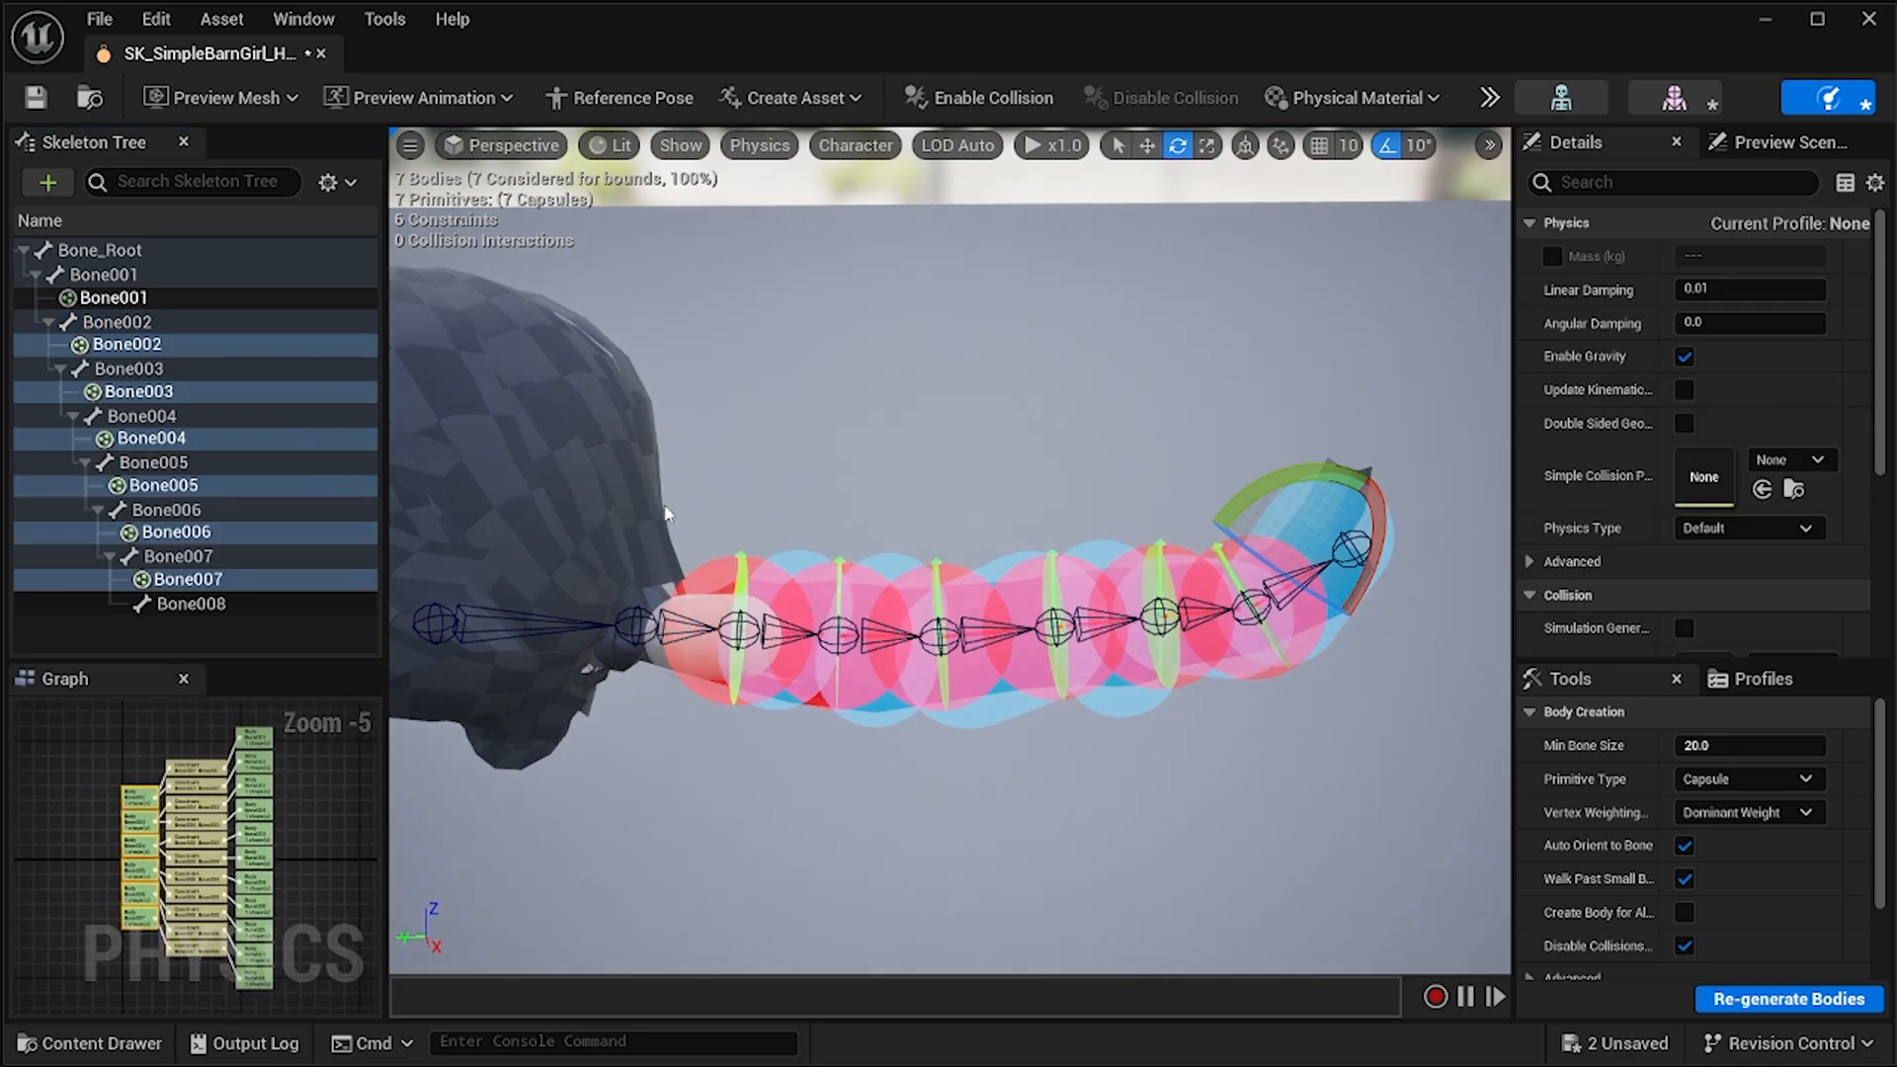
pyautogui.moveTo(819, 435); pyautogui.dragTo(897, 435, button='right')
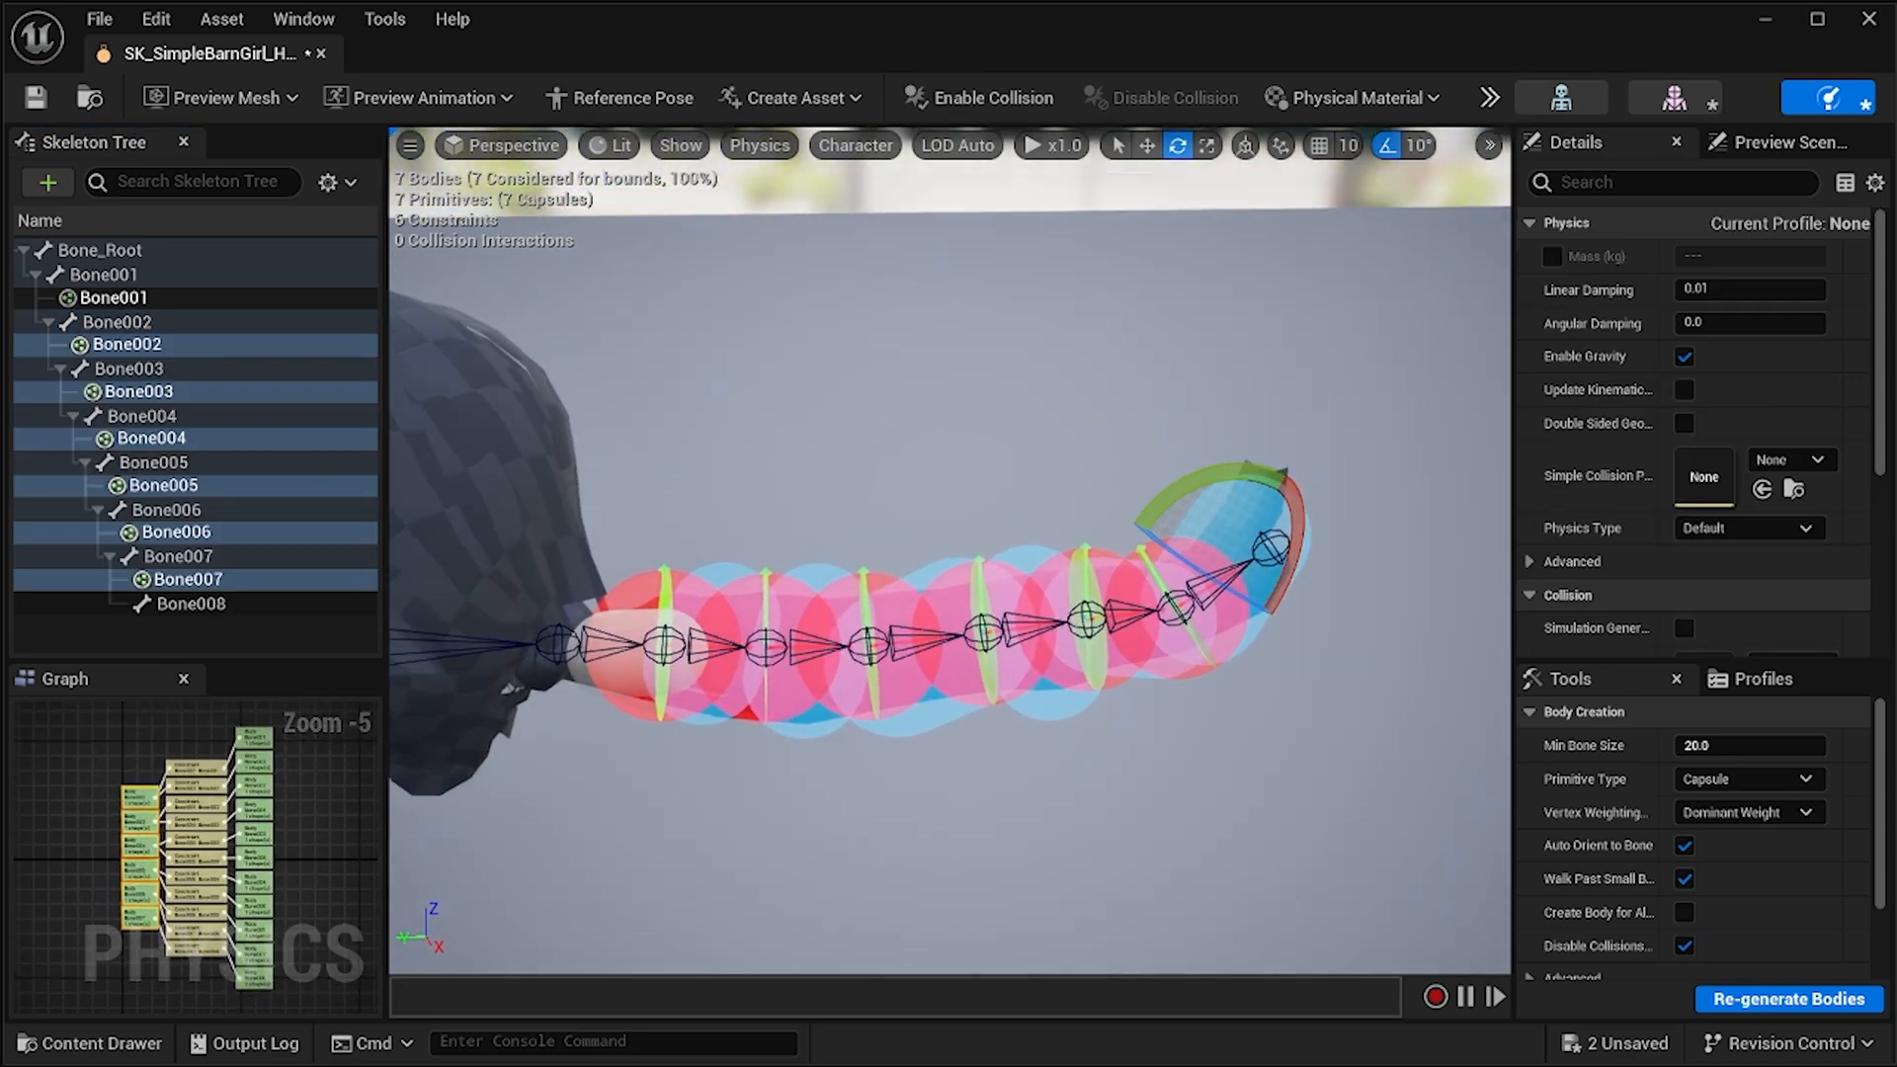
pyautogui.click(844, 451)
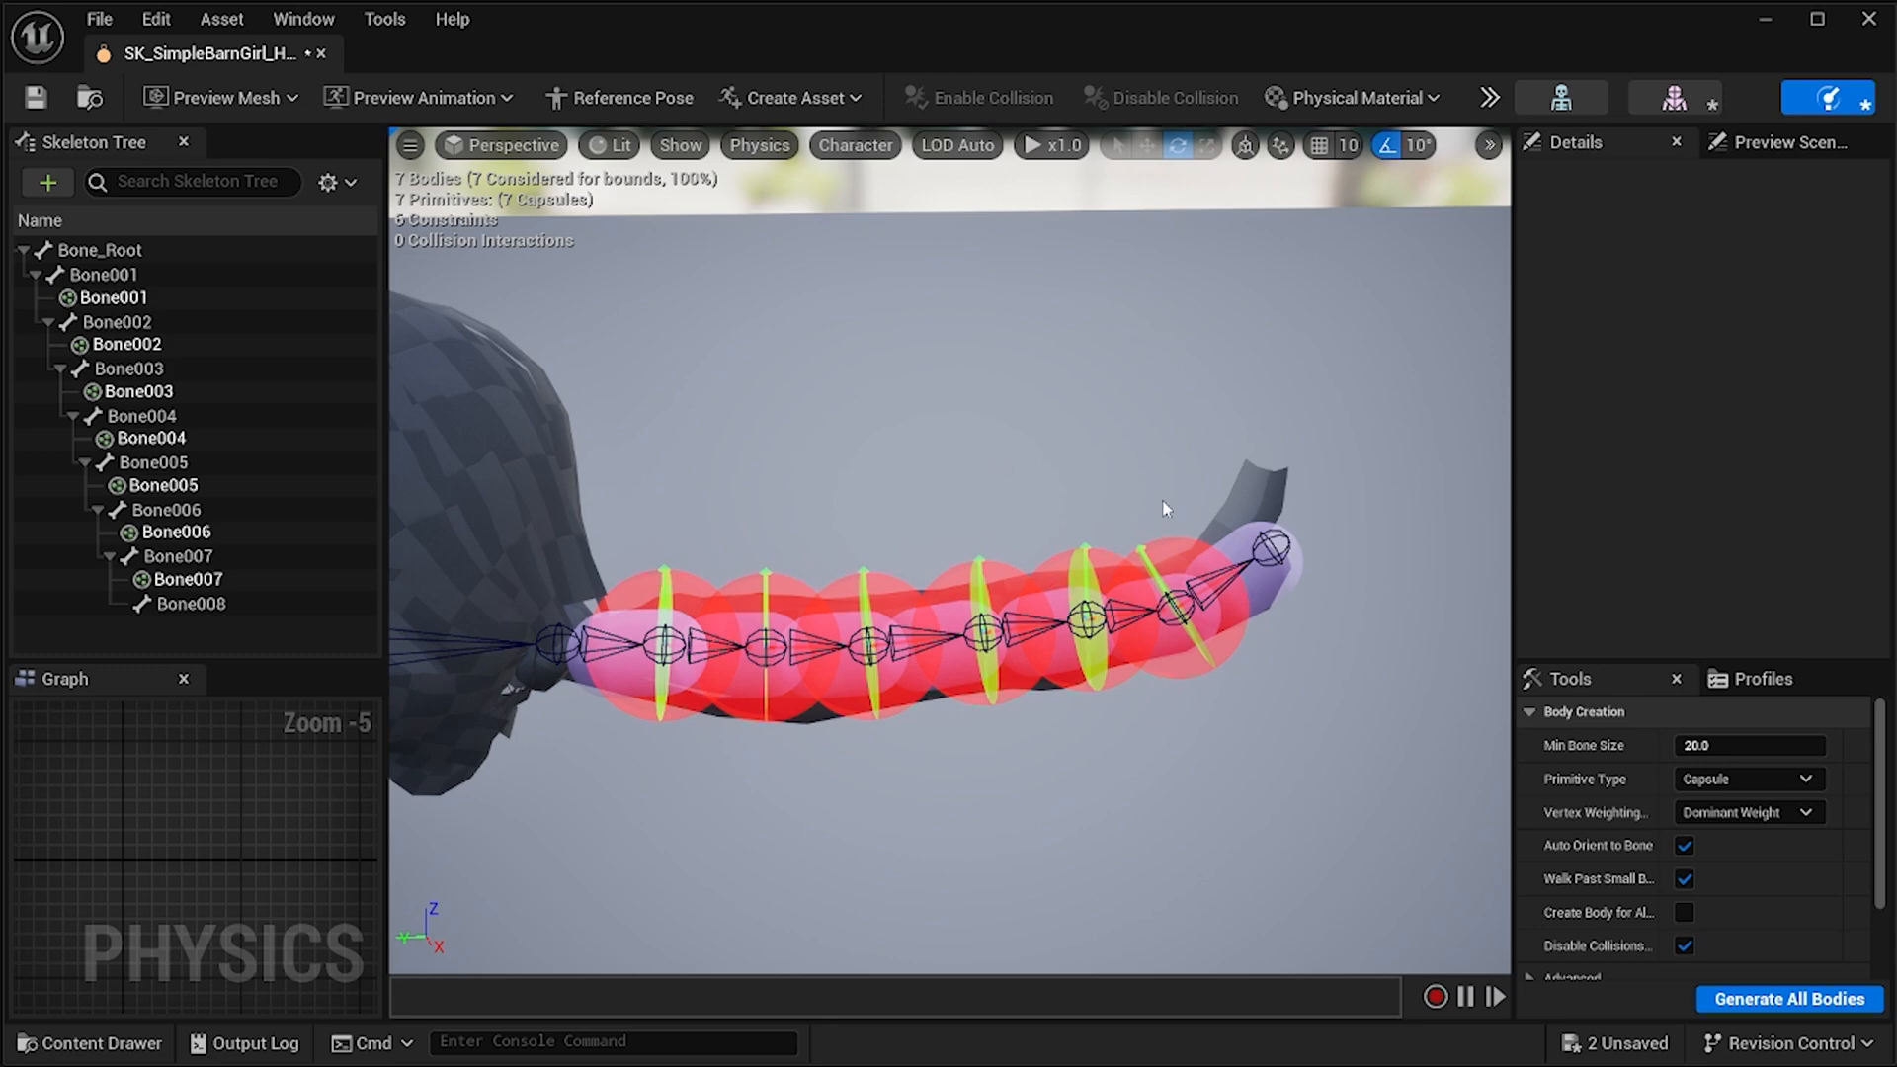
# Select all physics bodies of the ponytail and set their Physics Type to Simulated.
pyautogui.click(156, 809)
pyautogui.hotkey('ctrl', 'a')
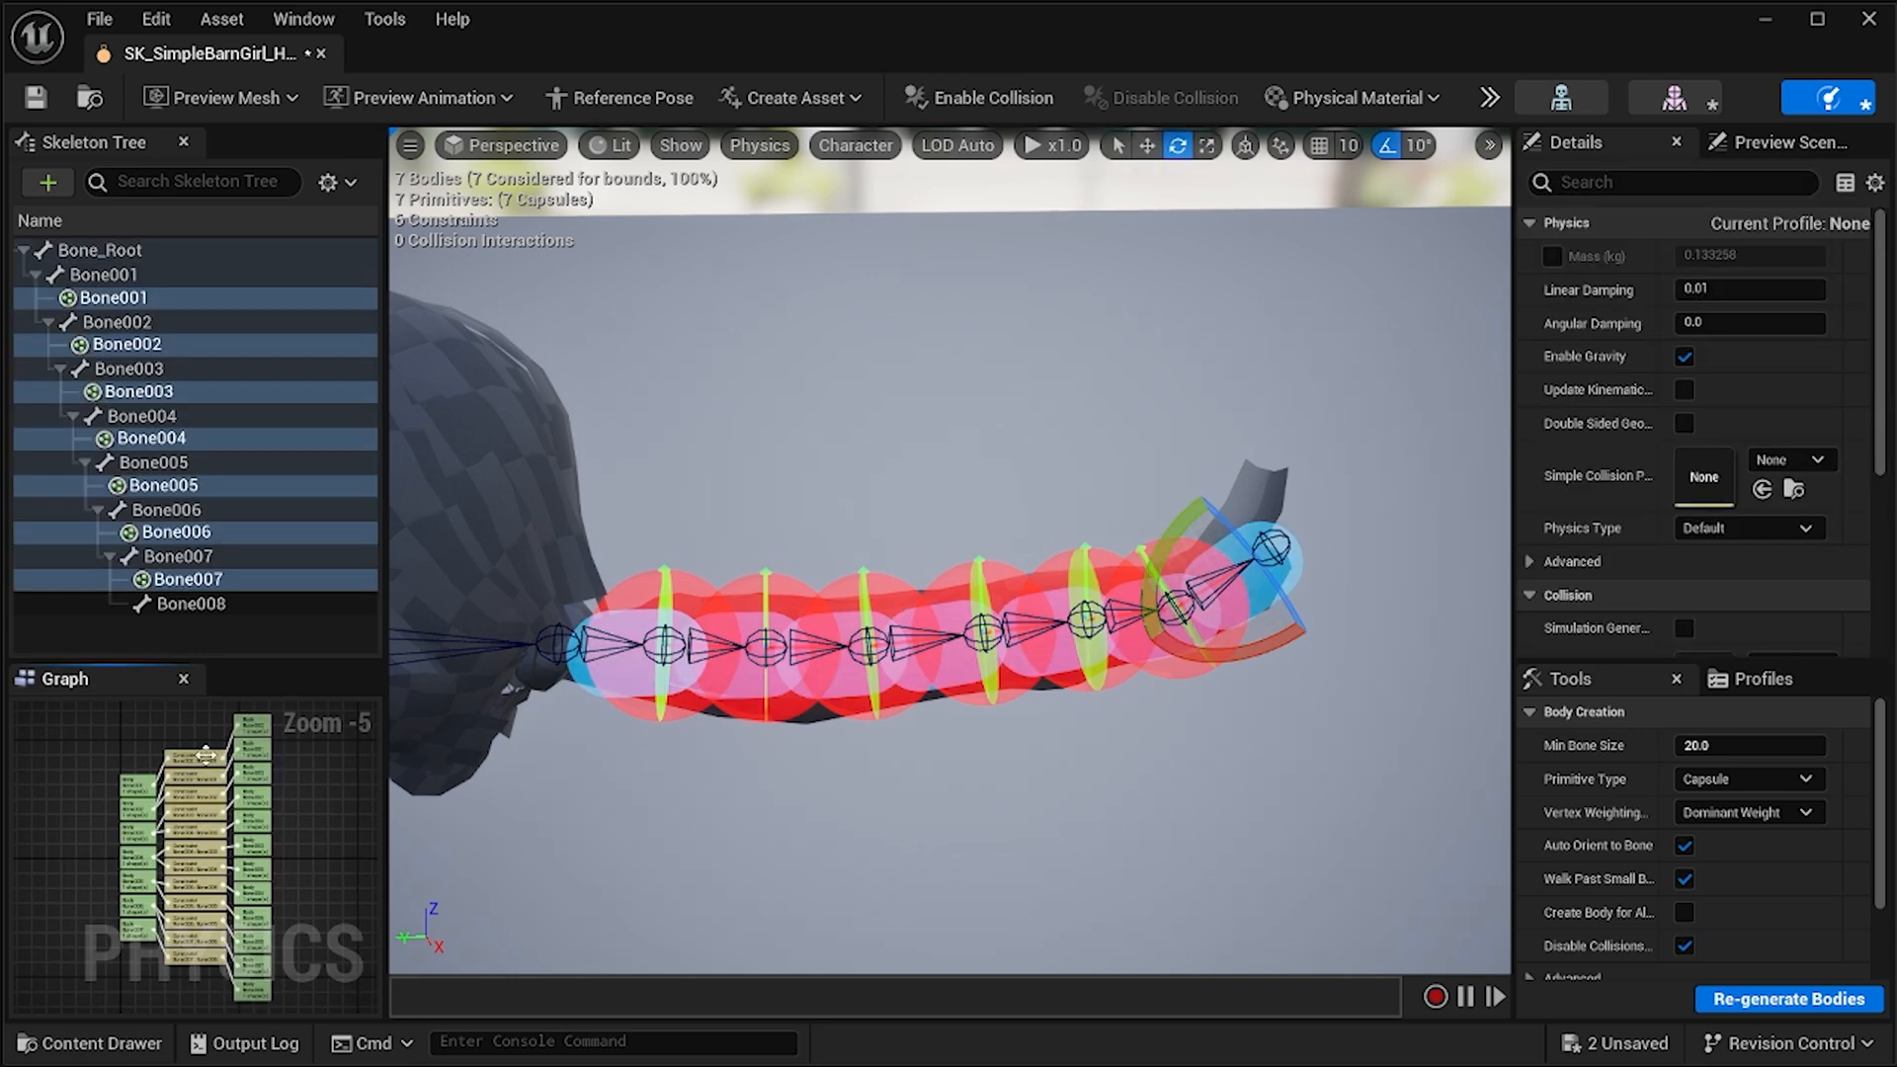
pyautogui.moveTo(264, 839)
pyautogui.mouseDown(button='right')
pyautogui.moveTo(222, 832)
pyautogui.moveTo(207, 772)
pyautogui.moveTo(239, 855)
pyautogui.mouseUp(button='right')
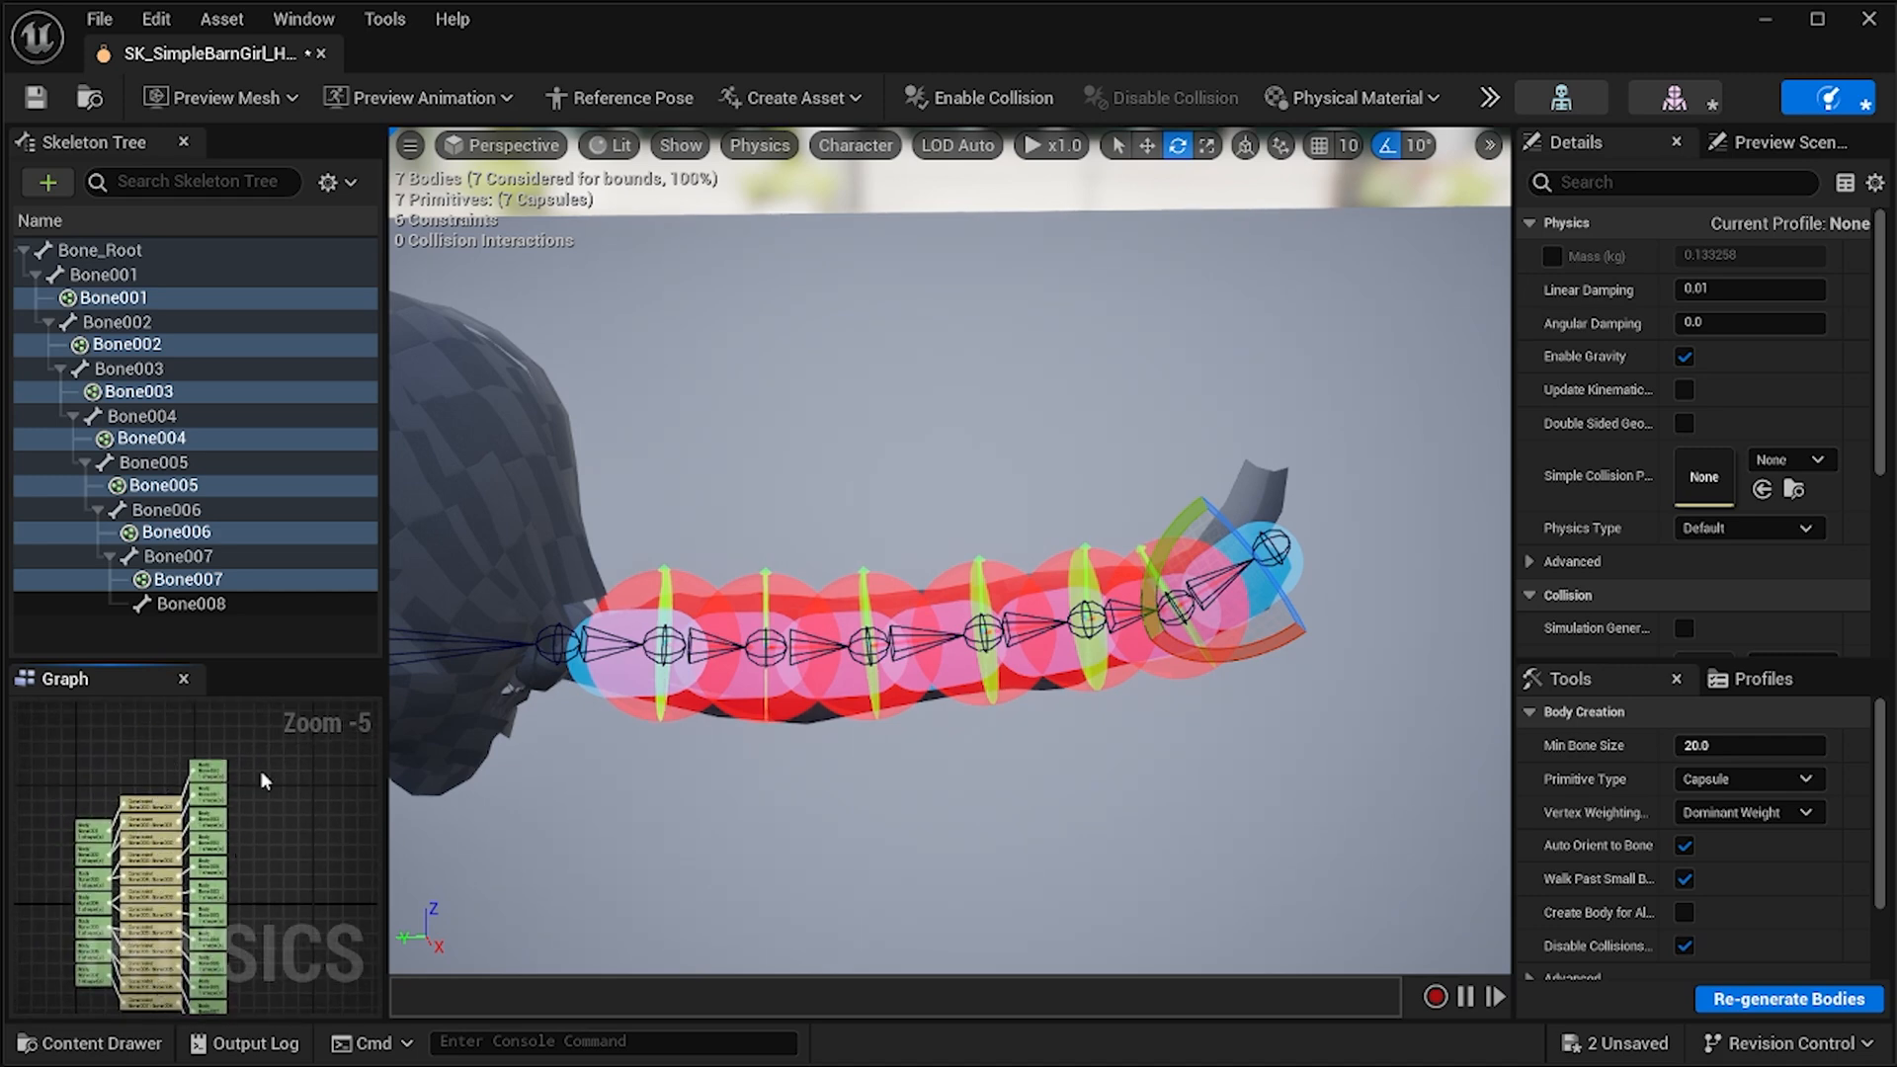
pyautogui.moveTo(239, 954); pyautogui.dragTo(214, 857, button='right')
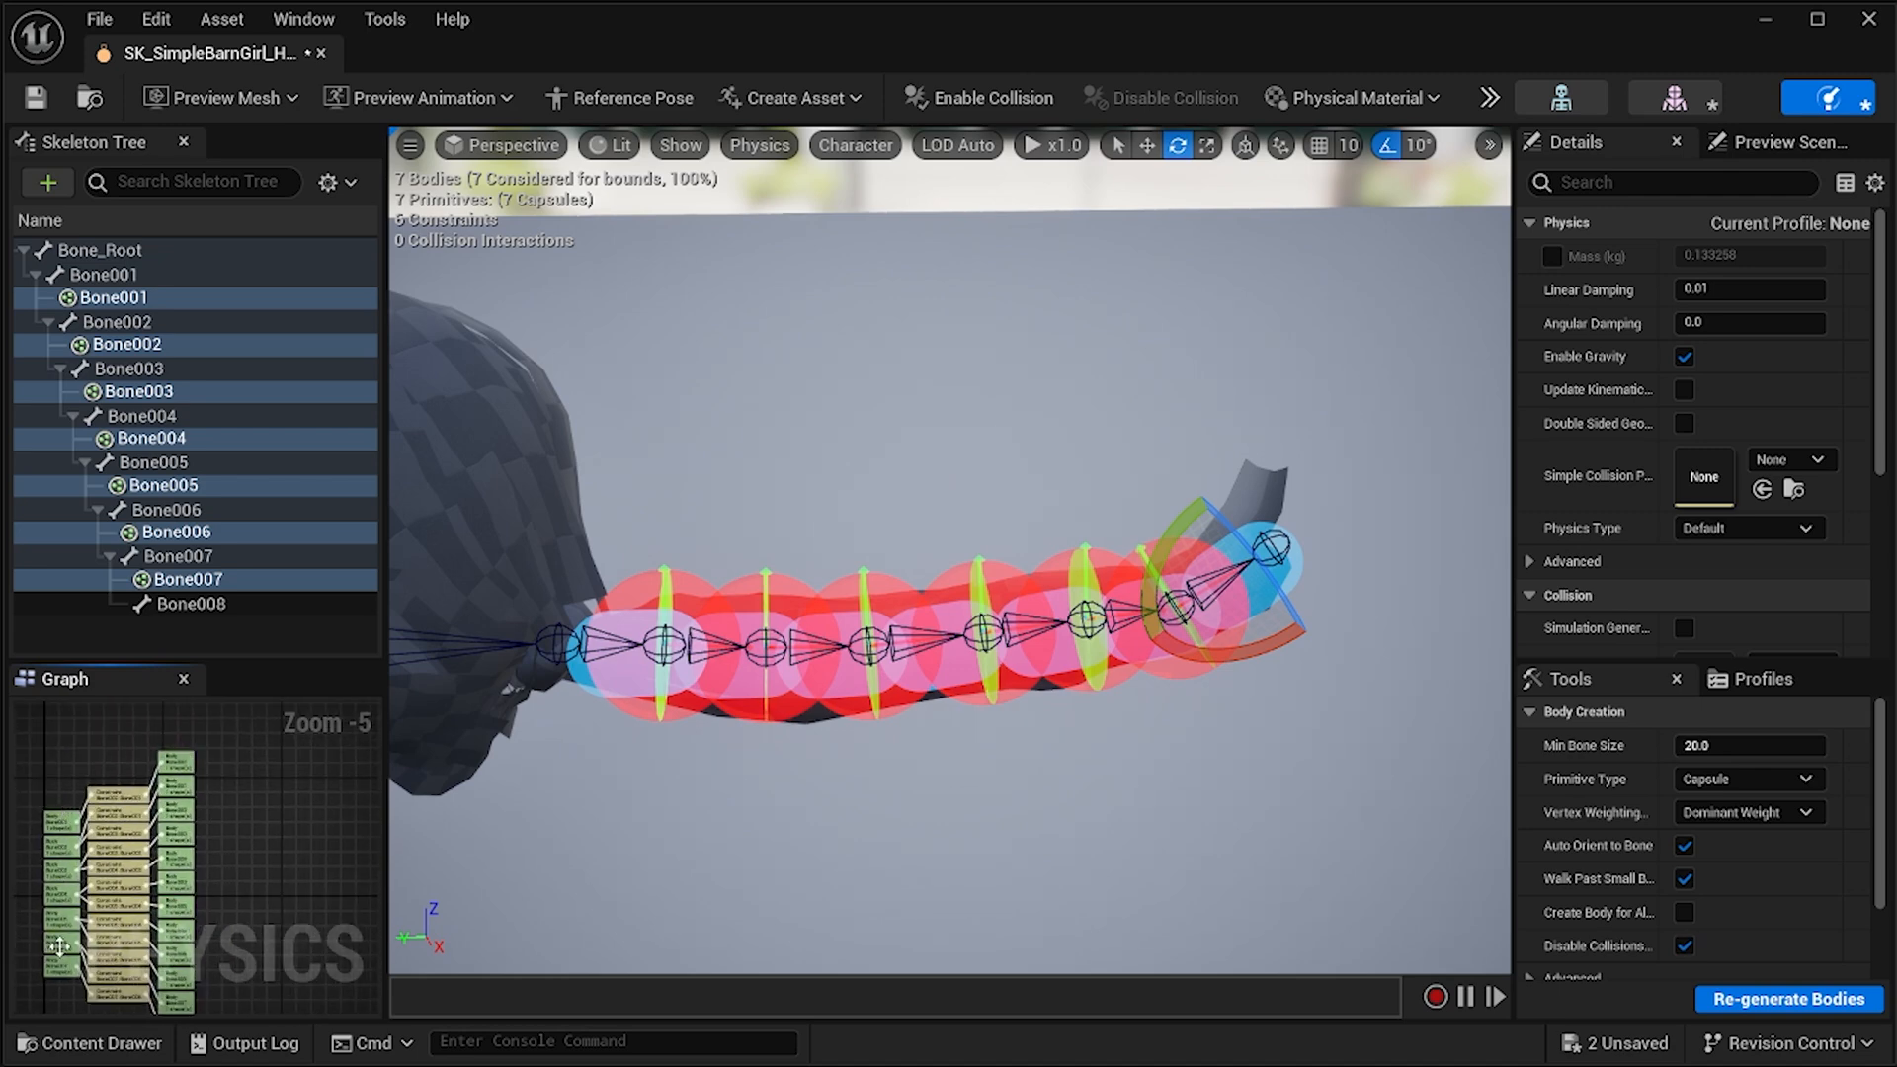
pyautogui.moveTo(220, 740); pyautogui.dragTo(178, 946)
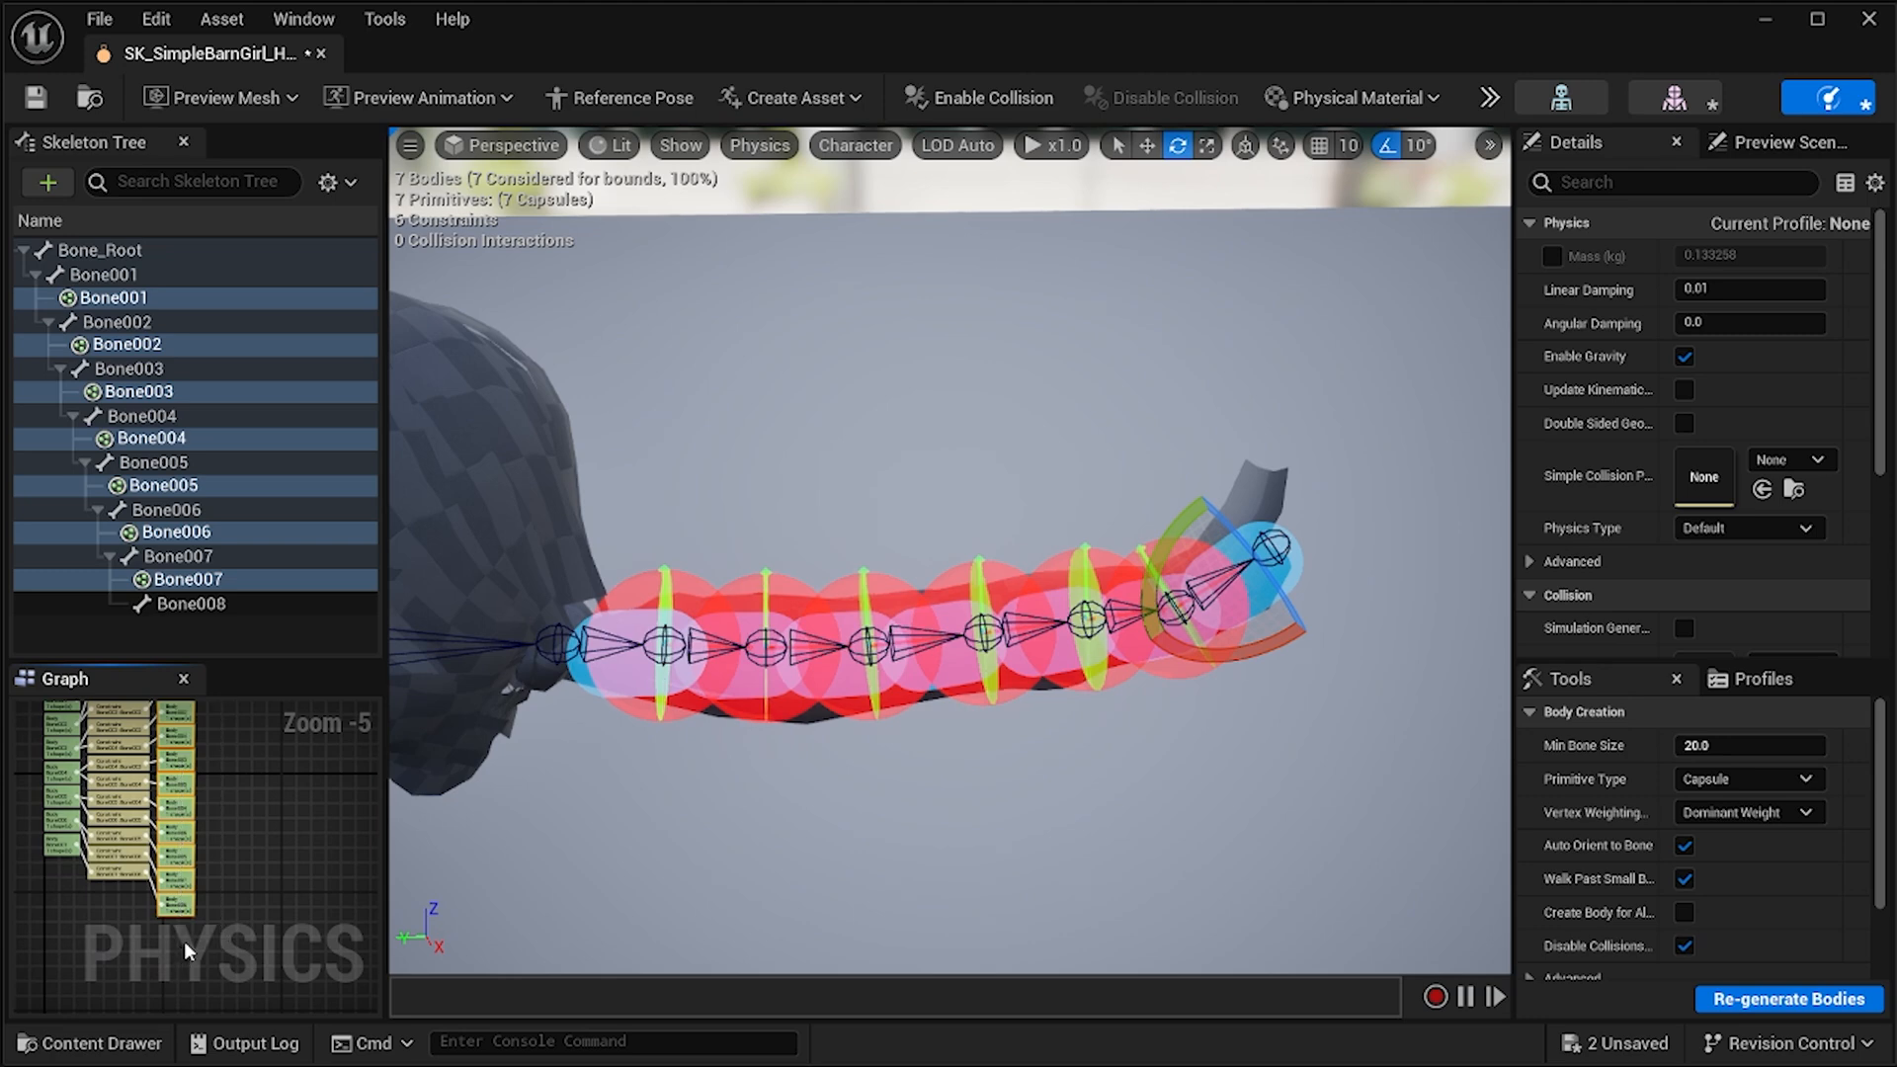
pyautogui.click(1804, 529)
pyautogui.click(1757, 596)
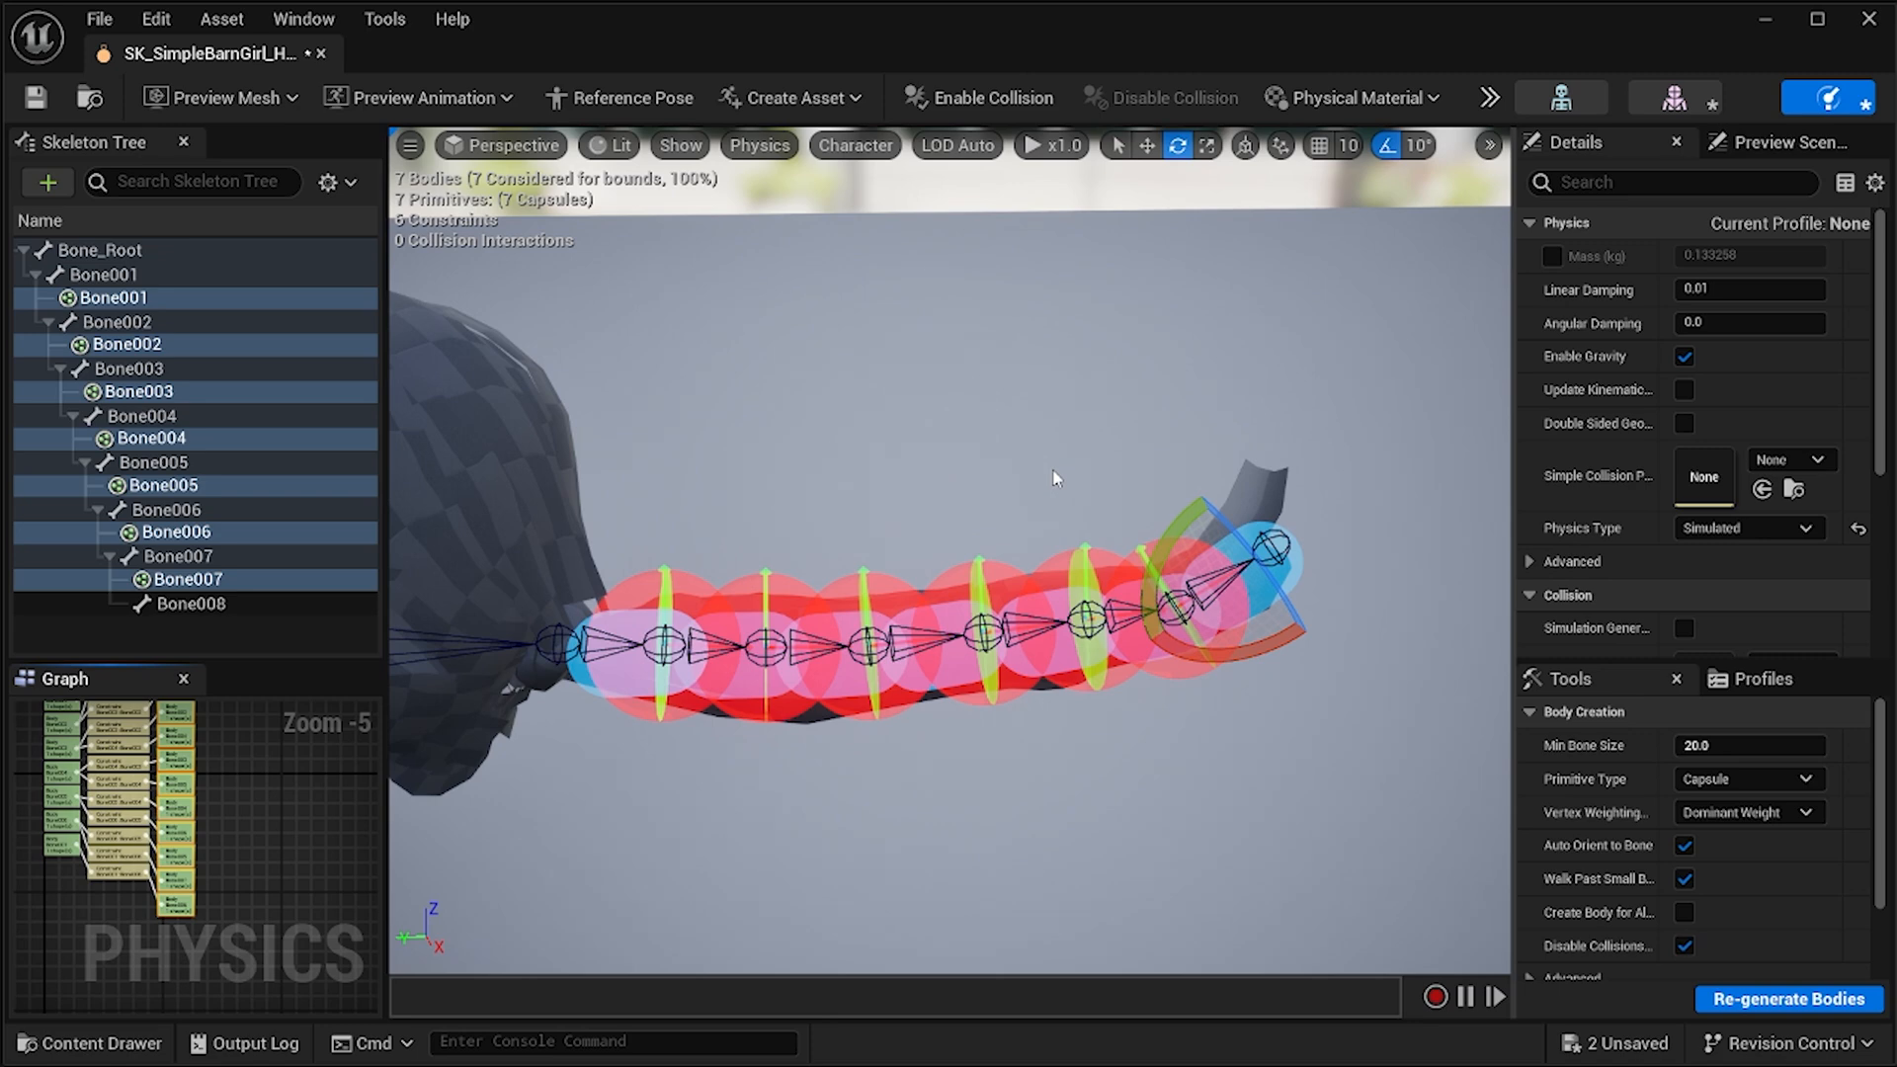
pyautogui.moveTo(1060, 462); pyautogui.dragTo(1060, 420, button='right')
pyautogui.moveTo(1060, 463); pyautogui.dragTo(1260, 479, button='middle')
pyautogui.moveTo(1066, 452); pyautogui.dragTo(988, 479)
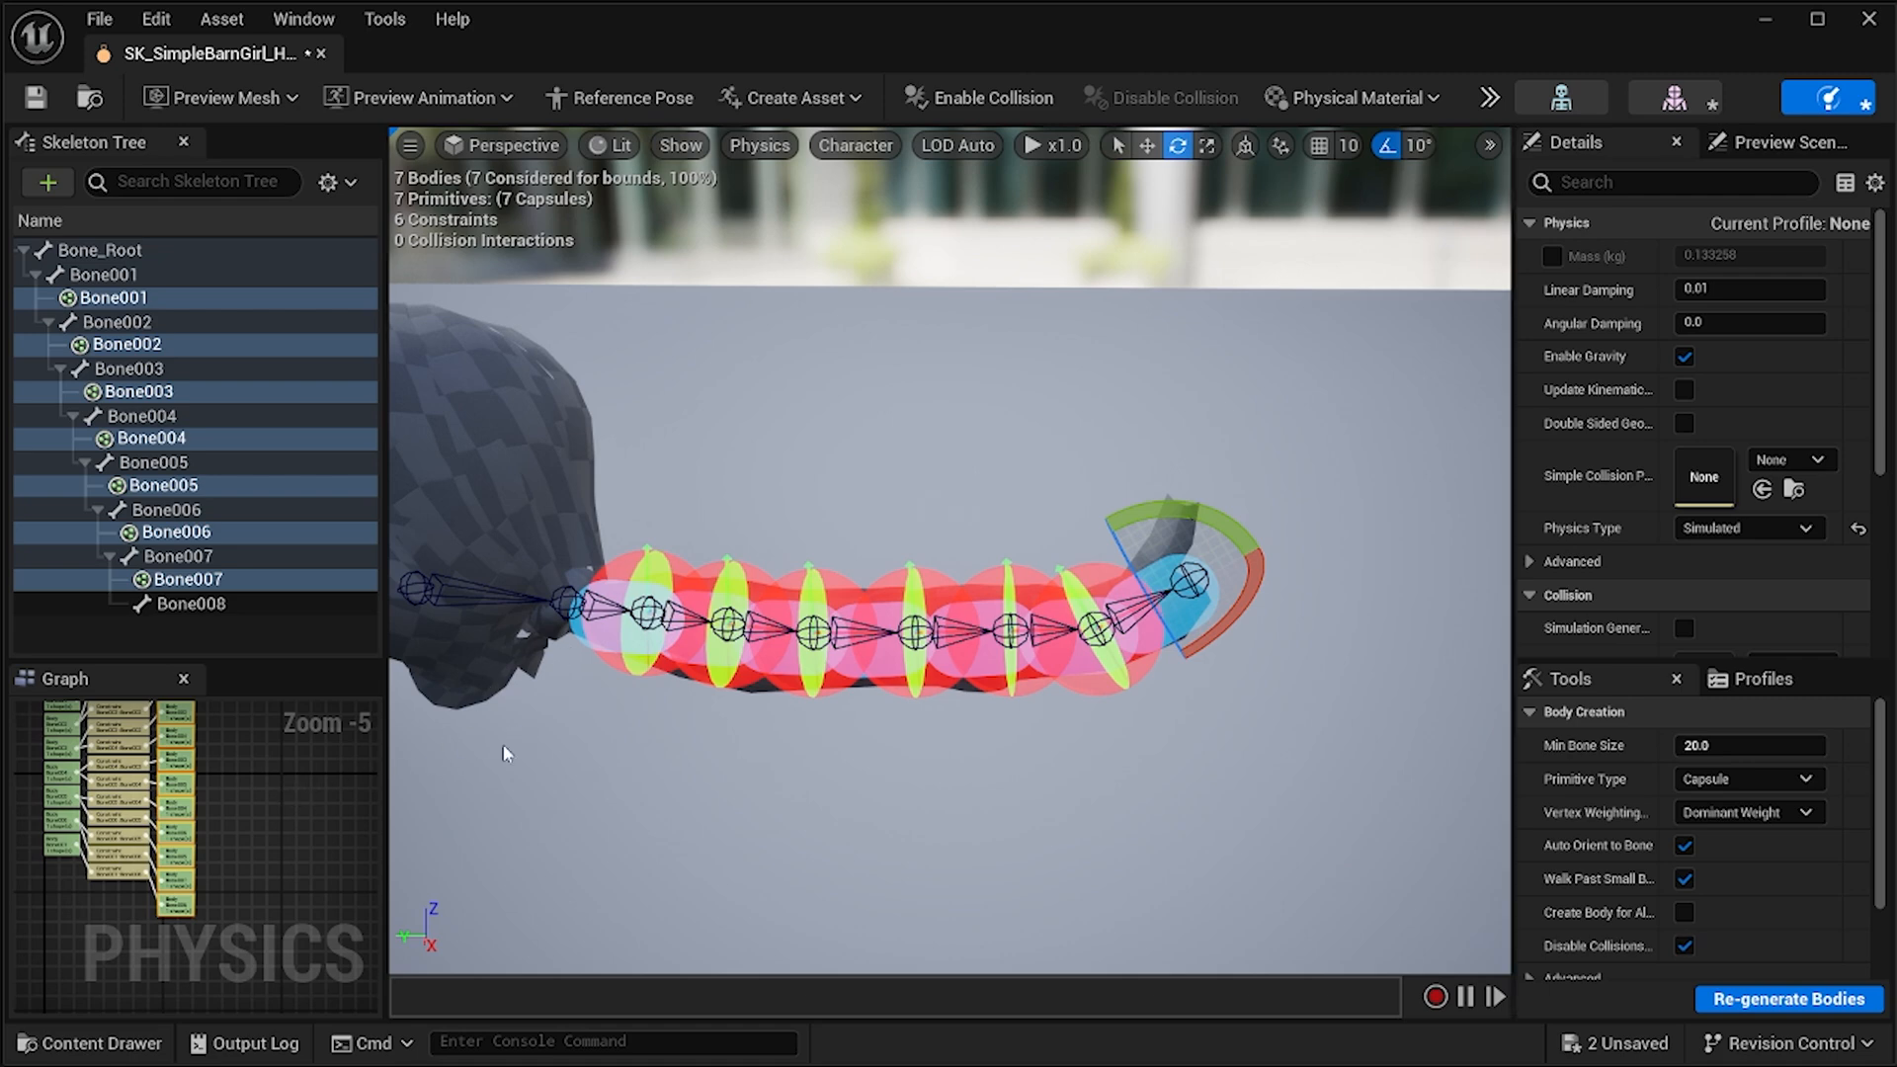
pyautogui.click(566, 745)
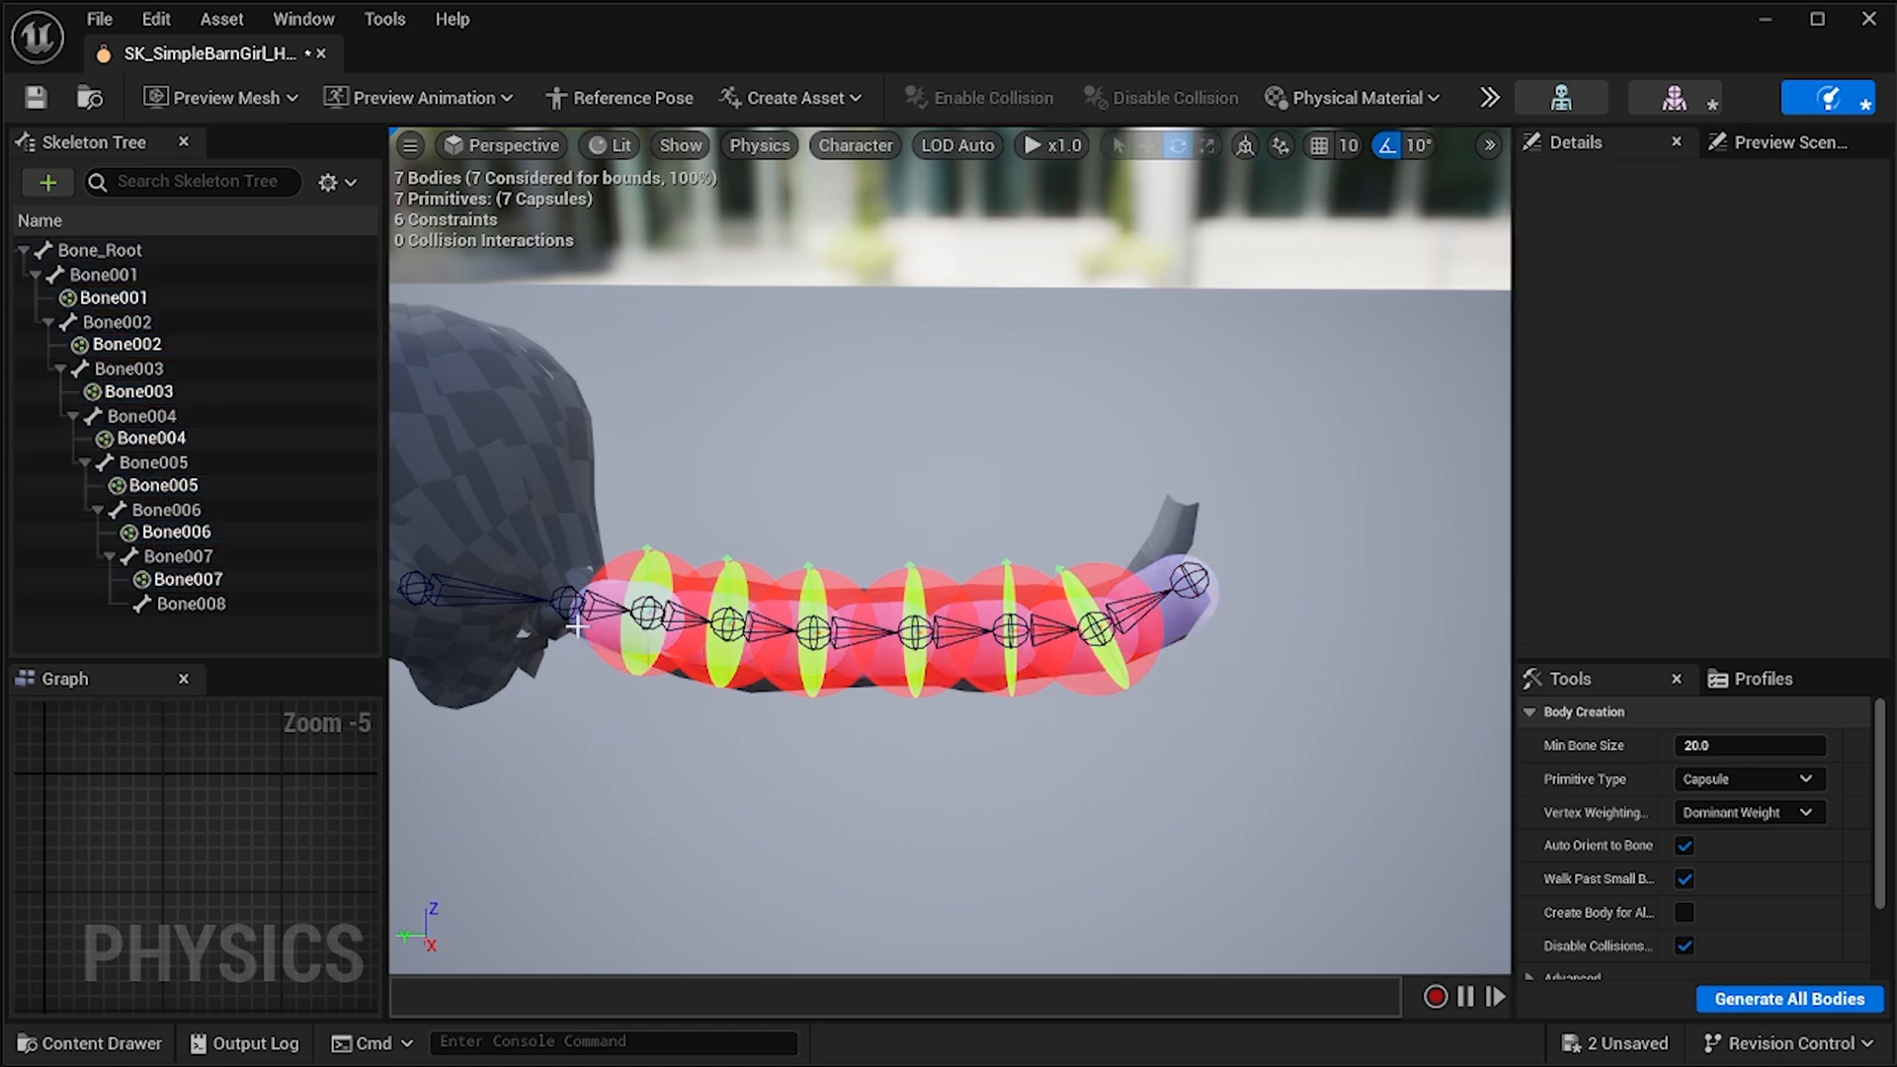
pyautogui.click(578, 629)
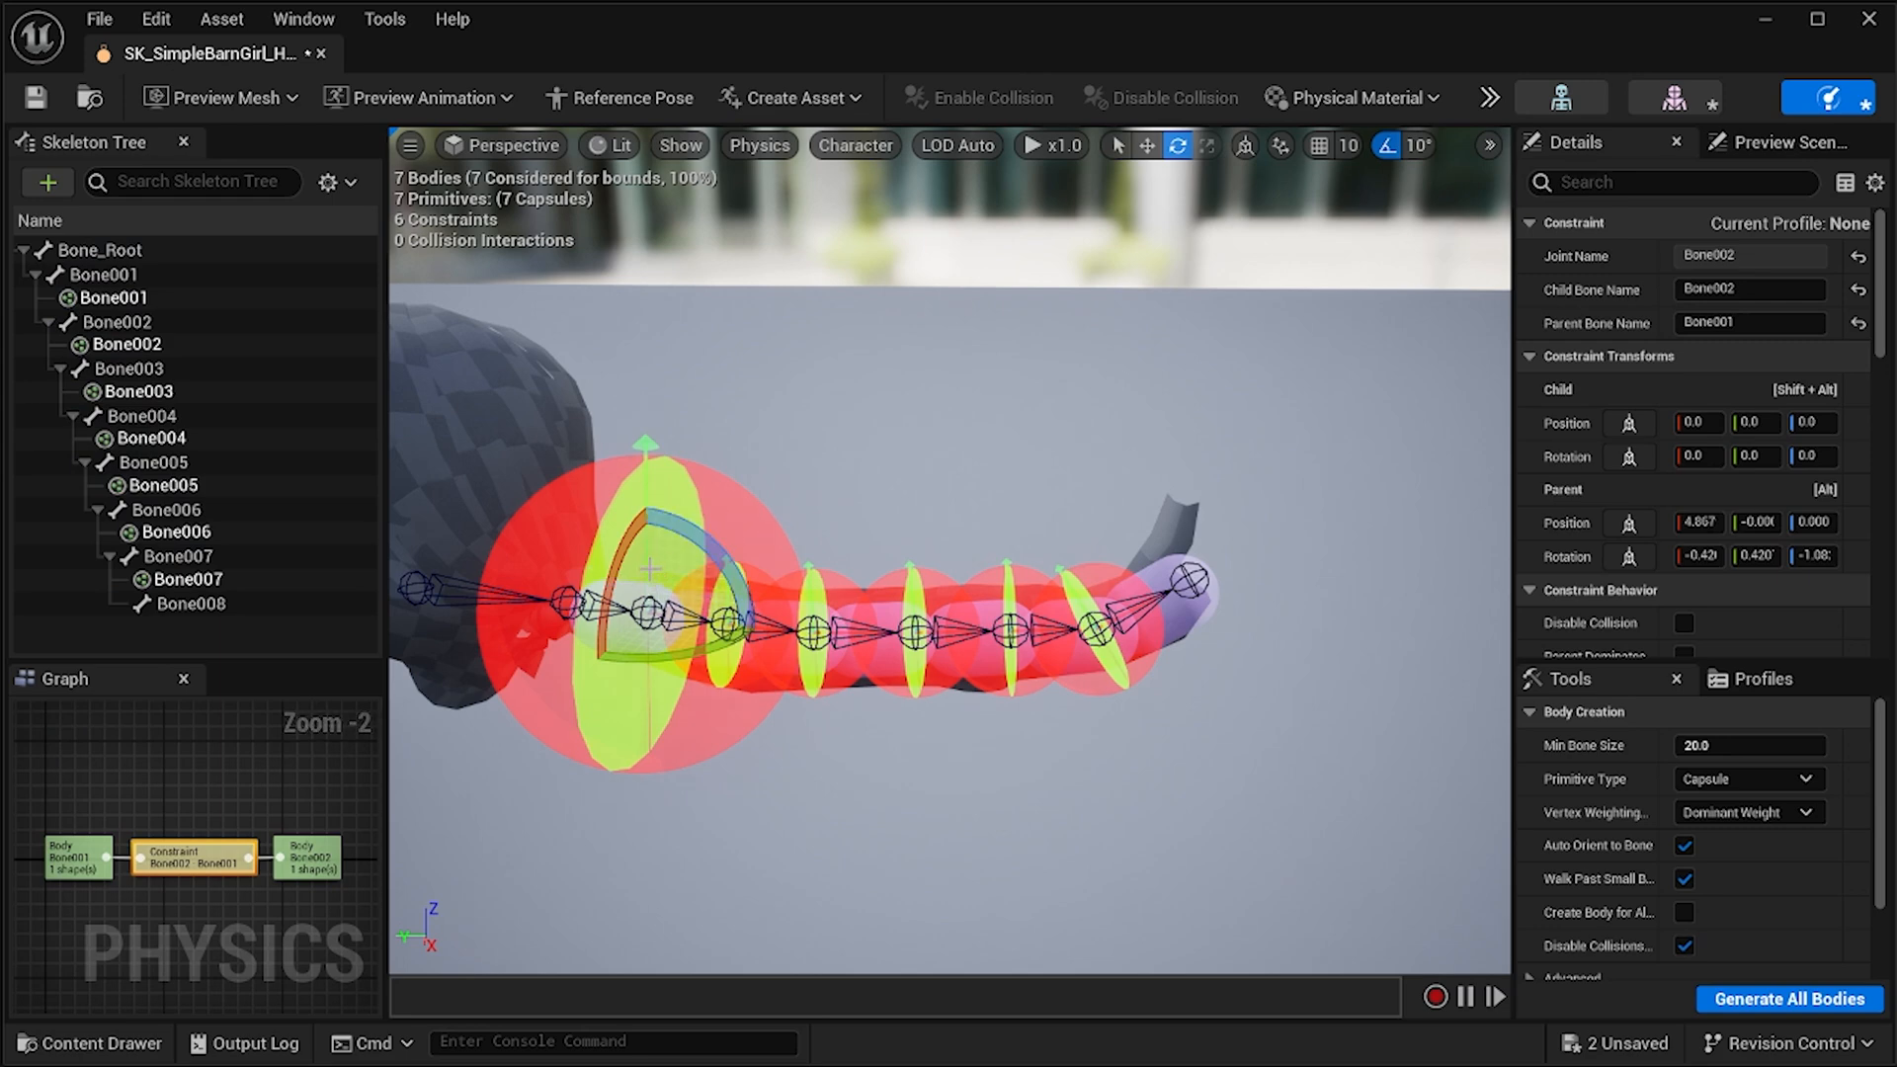
pyautogui.click(735, 780)
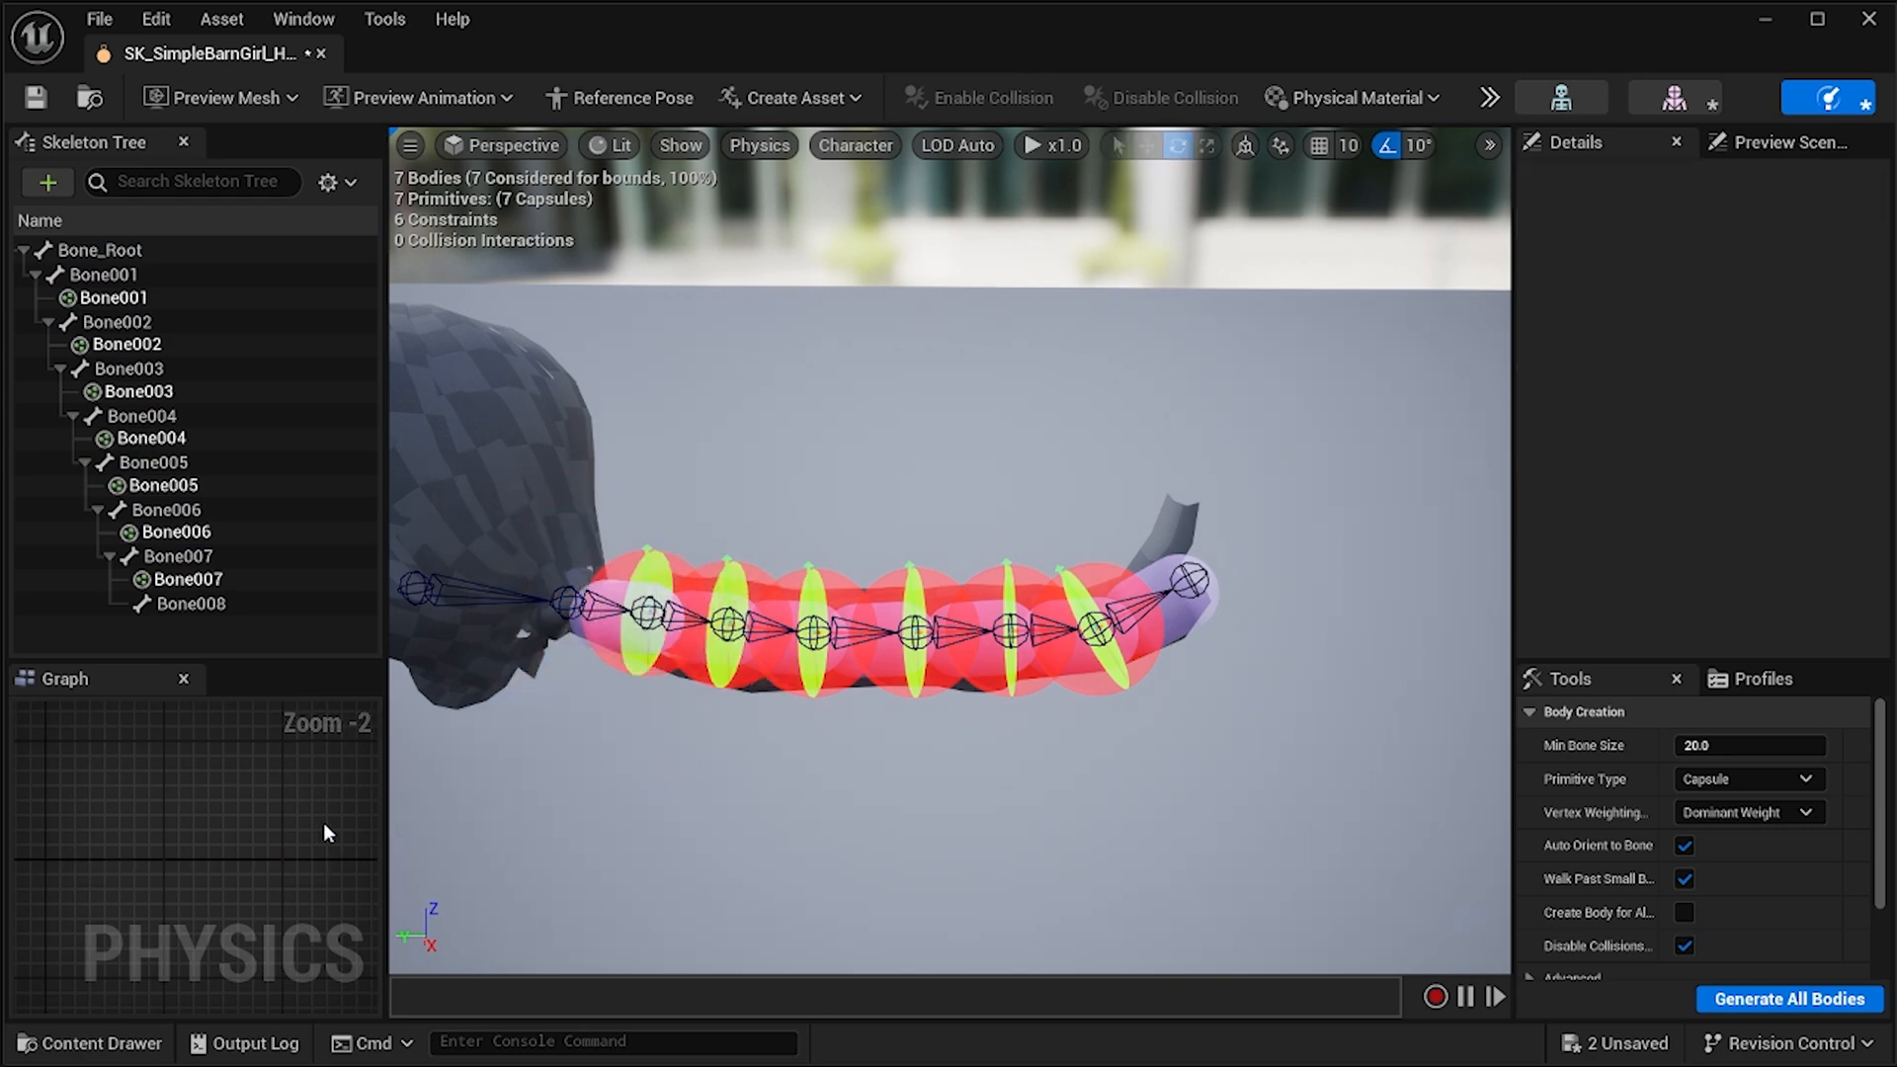
# Set the Physics Type of only the Bone001 body at the ponytail's base to Kinematic.
pyautogui.hotkey('ctrl', 'a')
pyautogui.scroll(5, 279, 851)
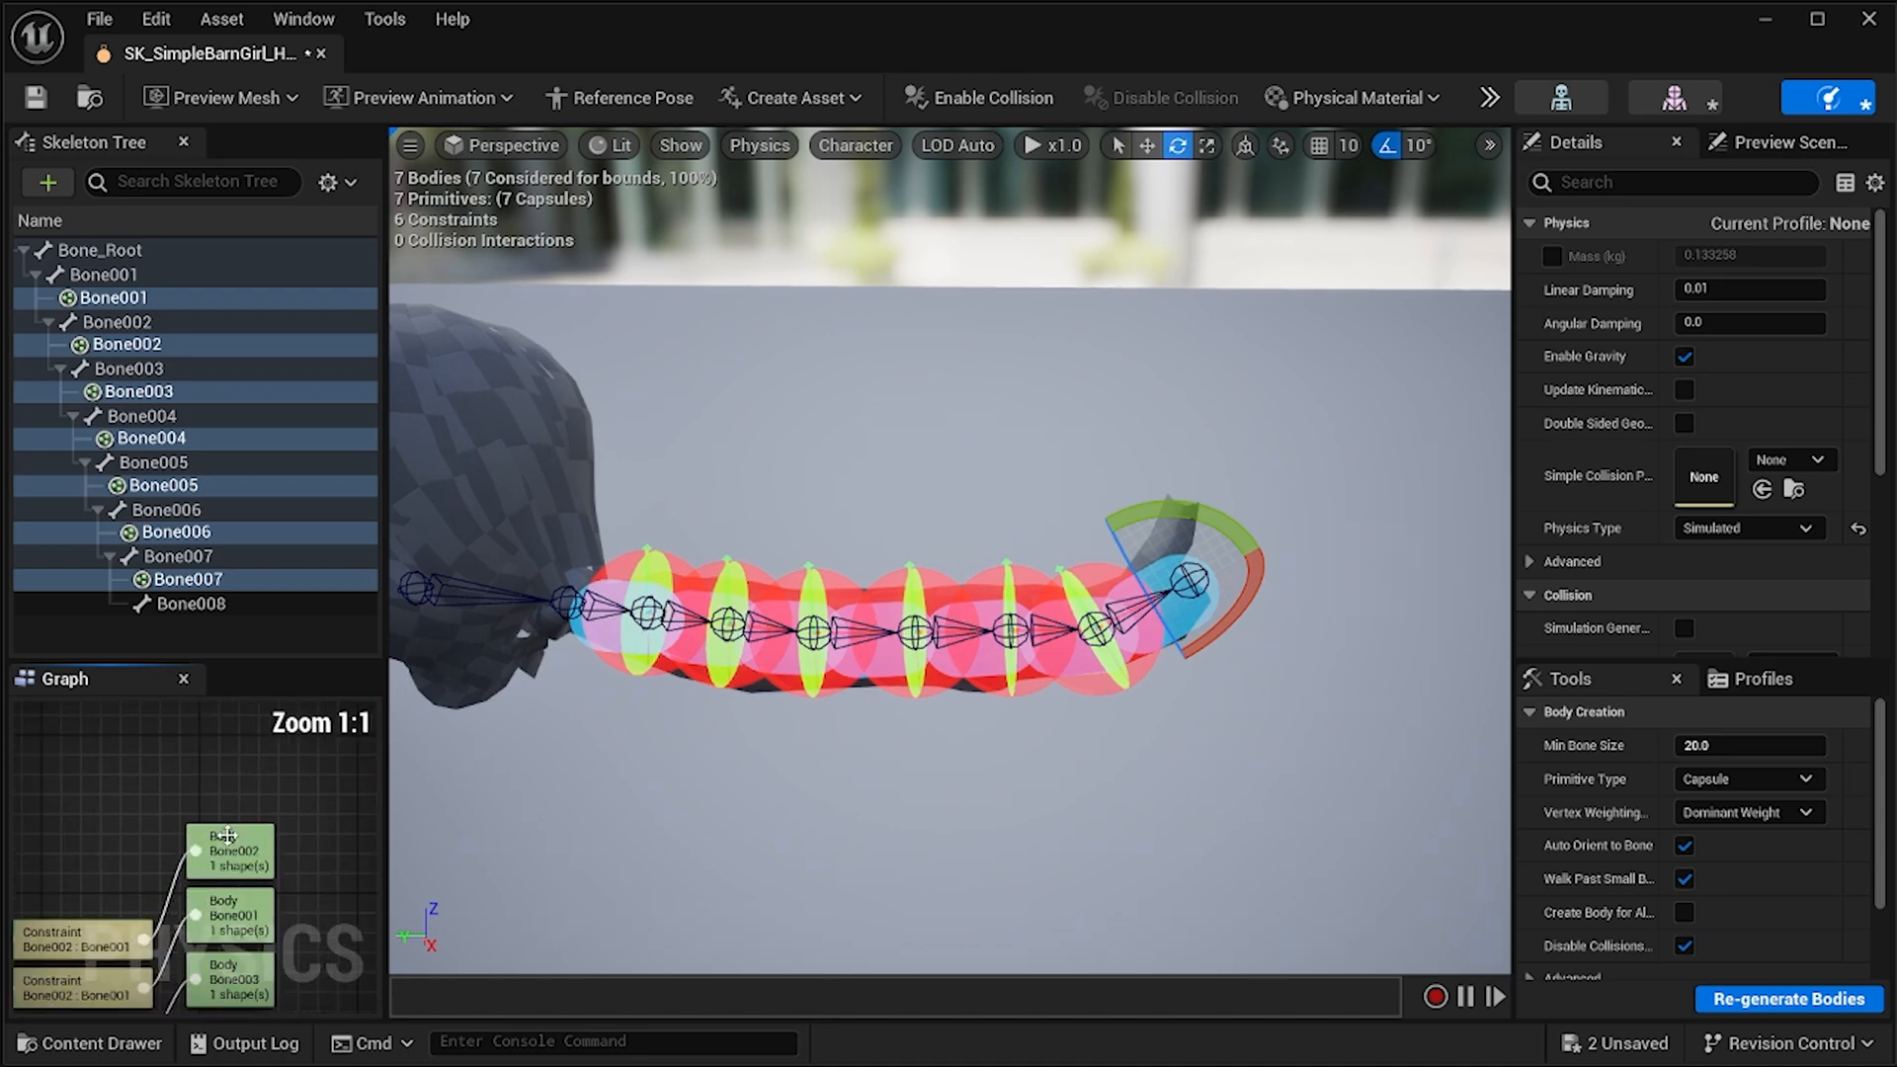
pyautogui.moveTo(296, 869); pyautogui.dragTo(321, 777, button='right')
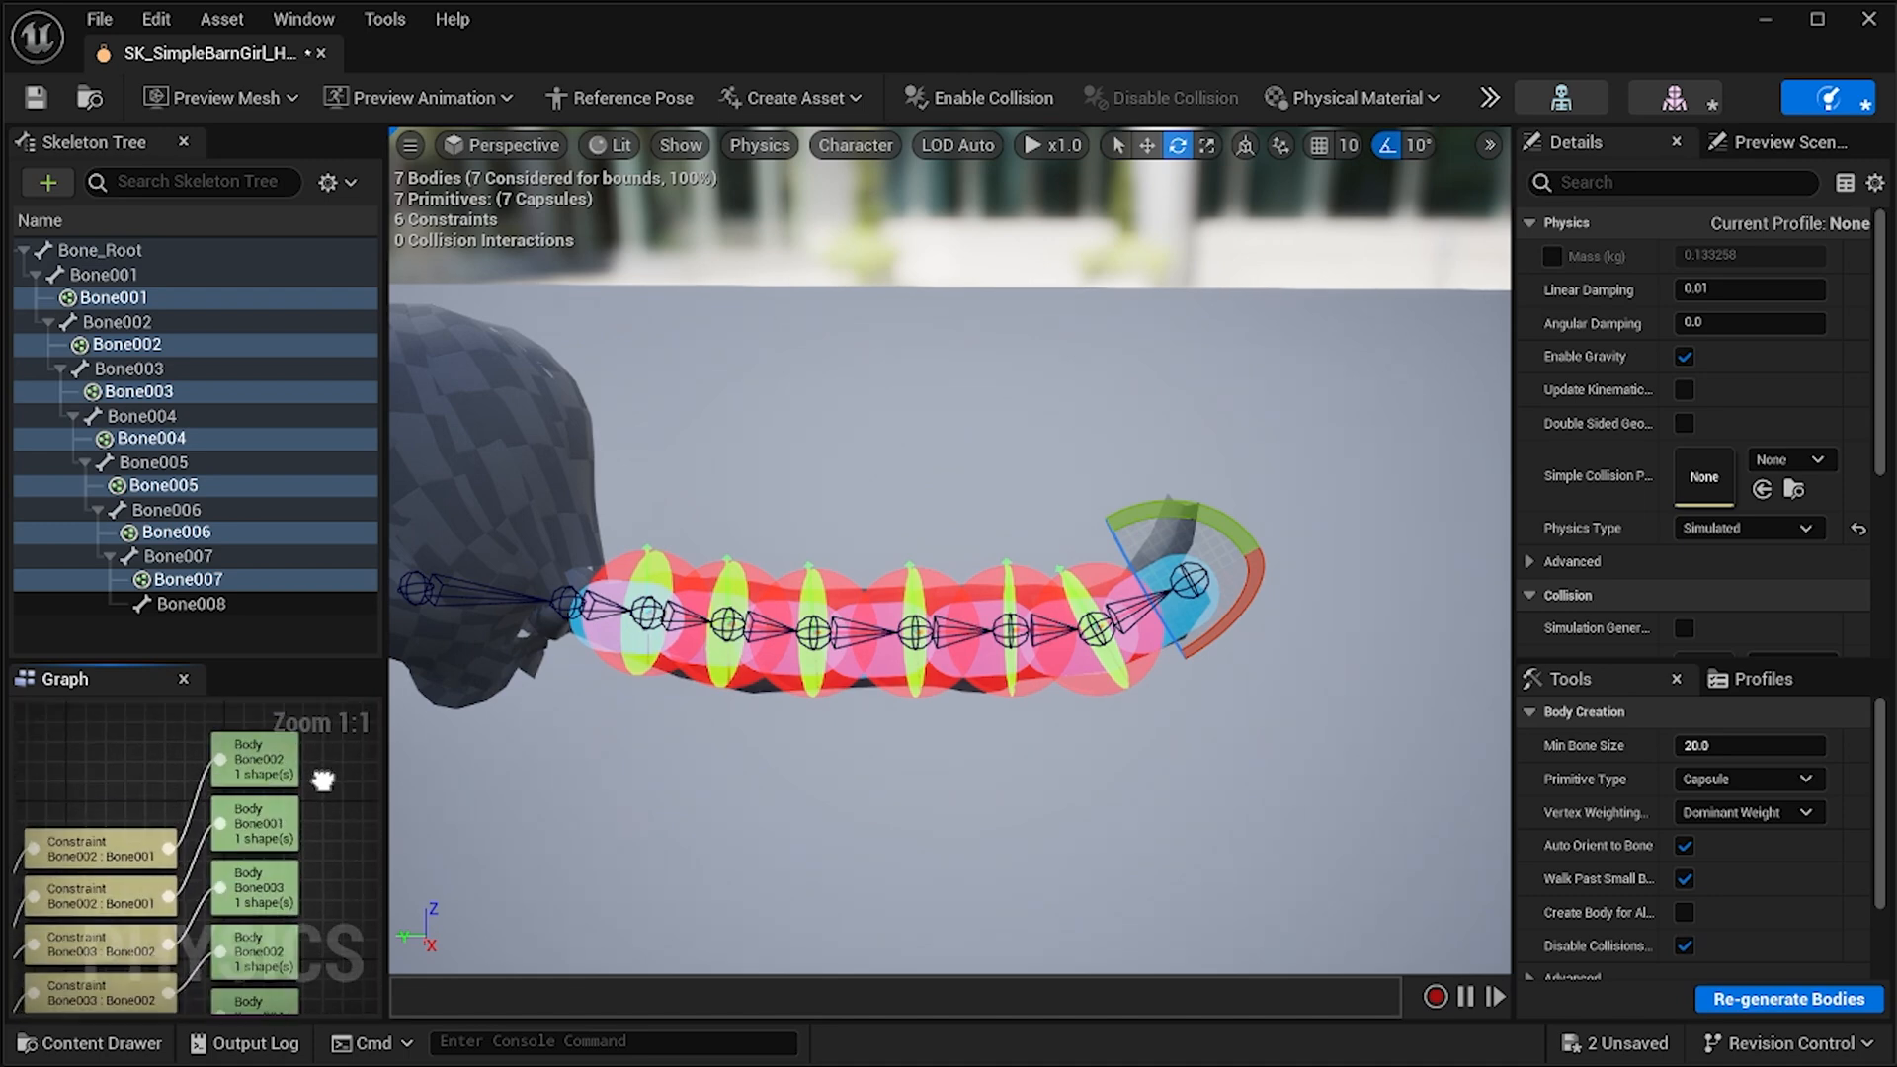
pyautogui.click(280, 819)
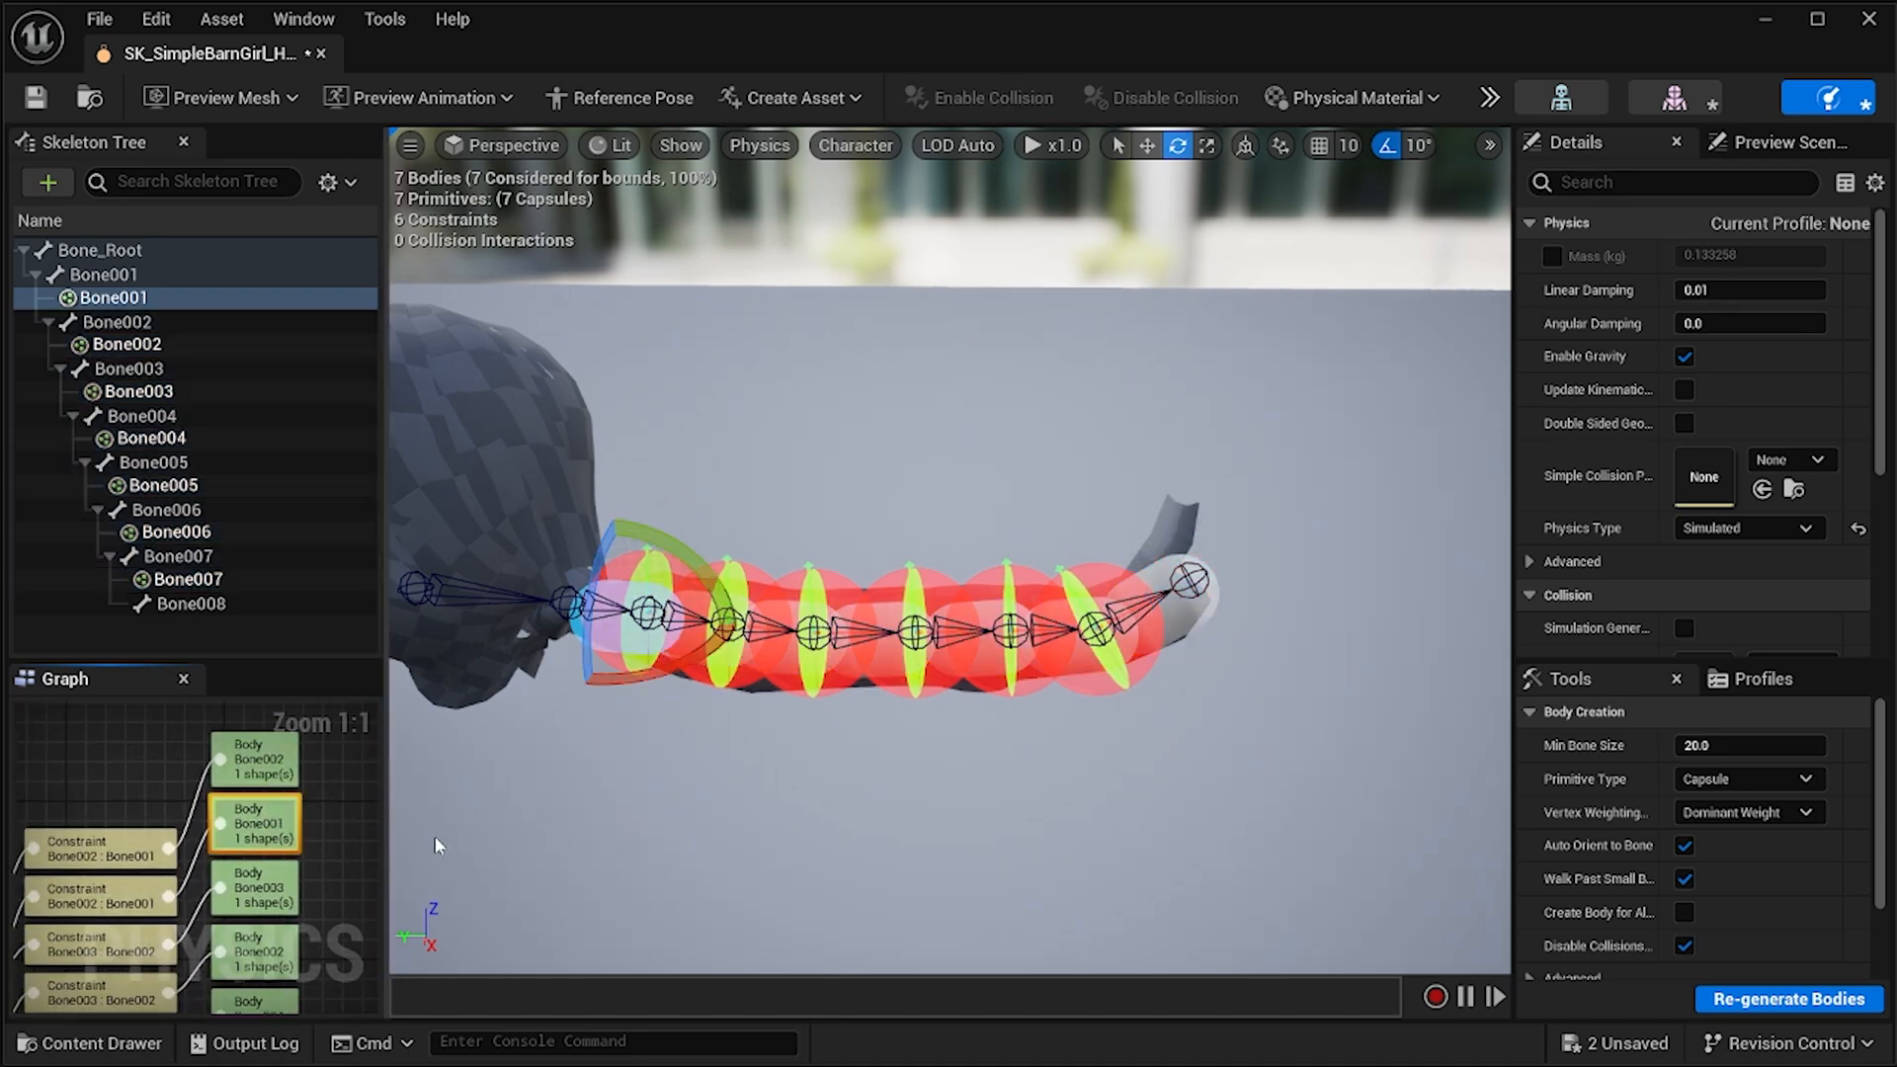
pyautogui.moveTo(469, 729); pyautogui.dragTo(468, 697, button='right')
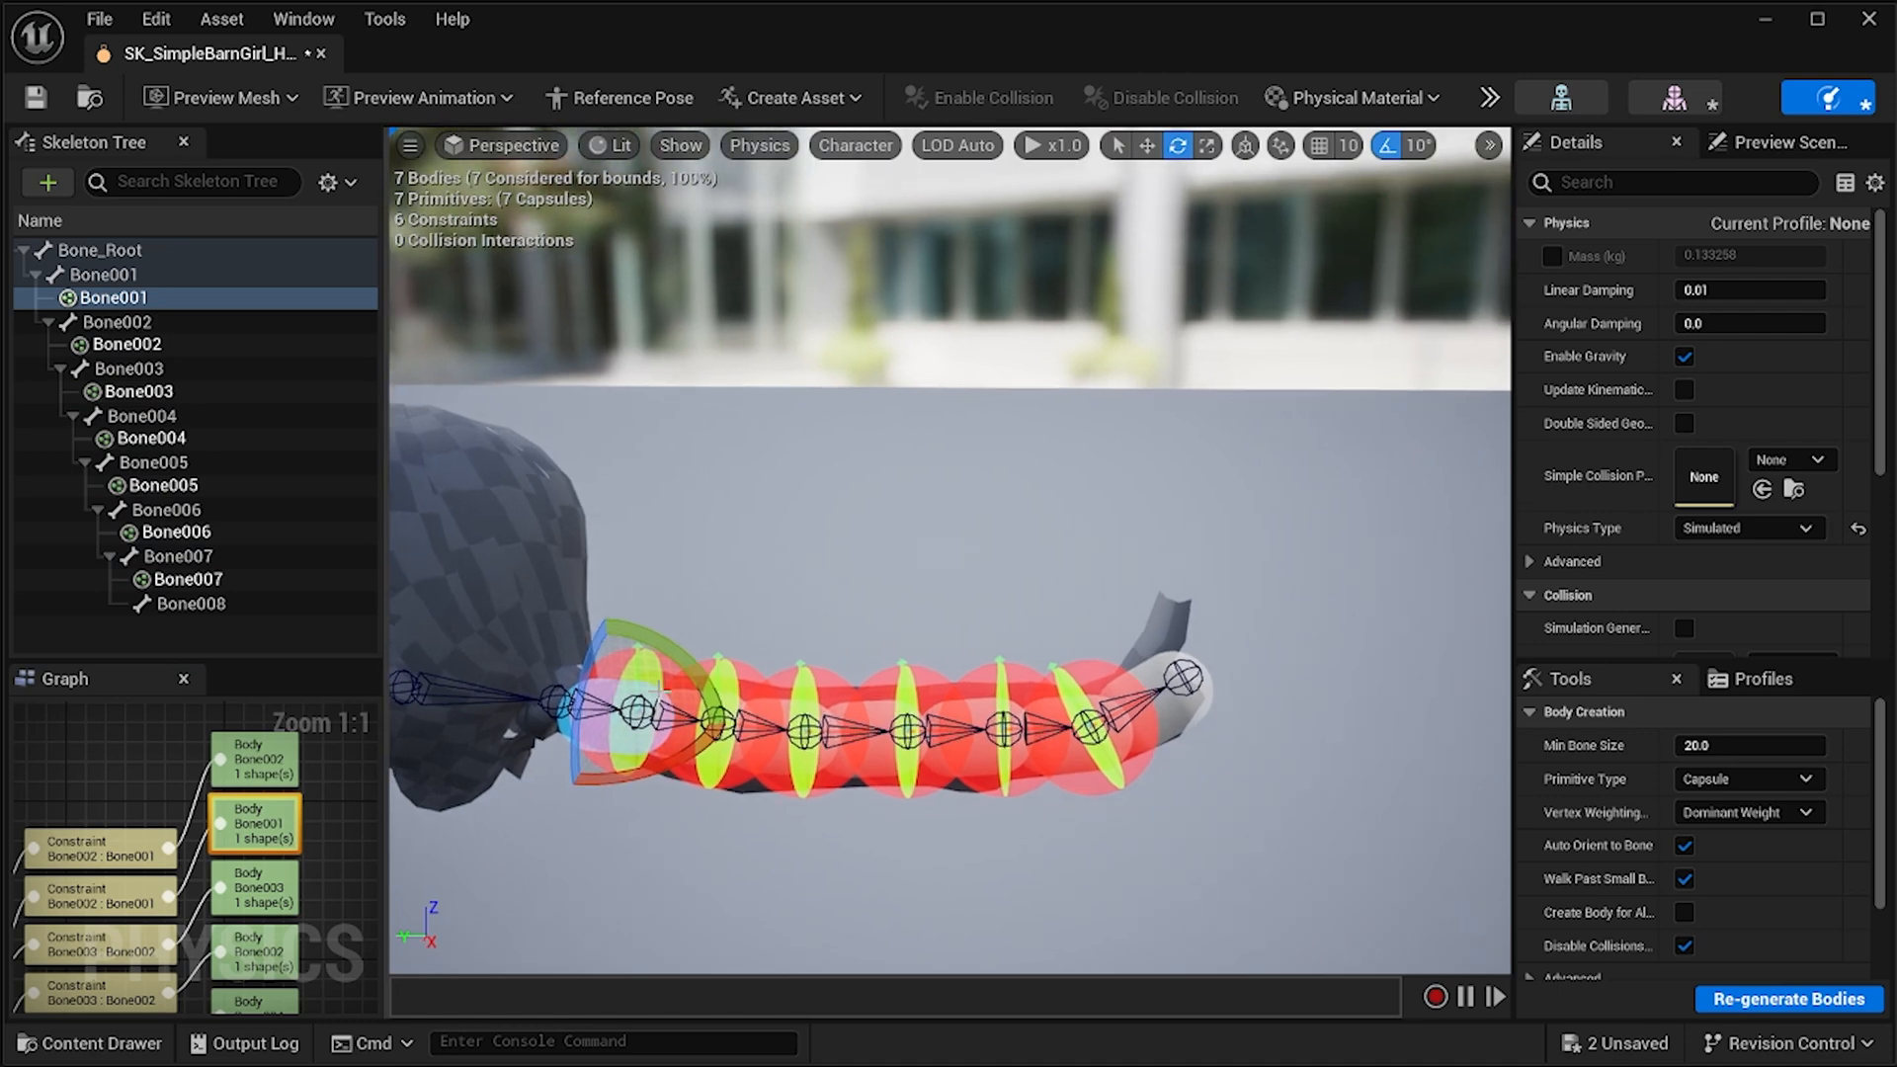
pyautogui.click(1790, 530)
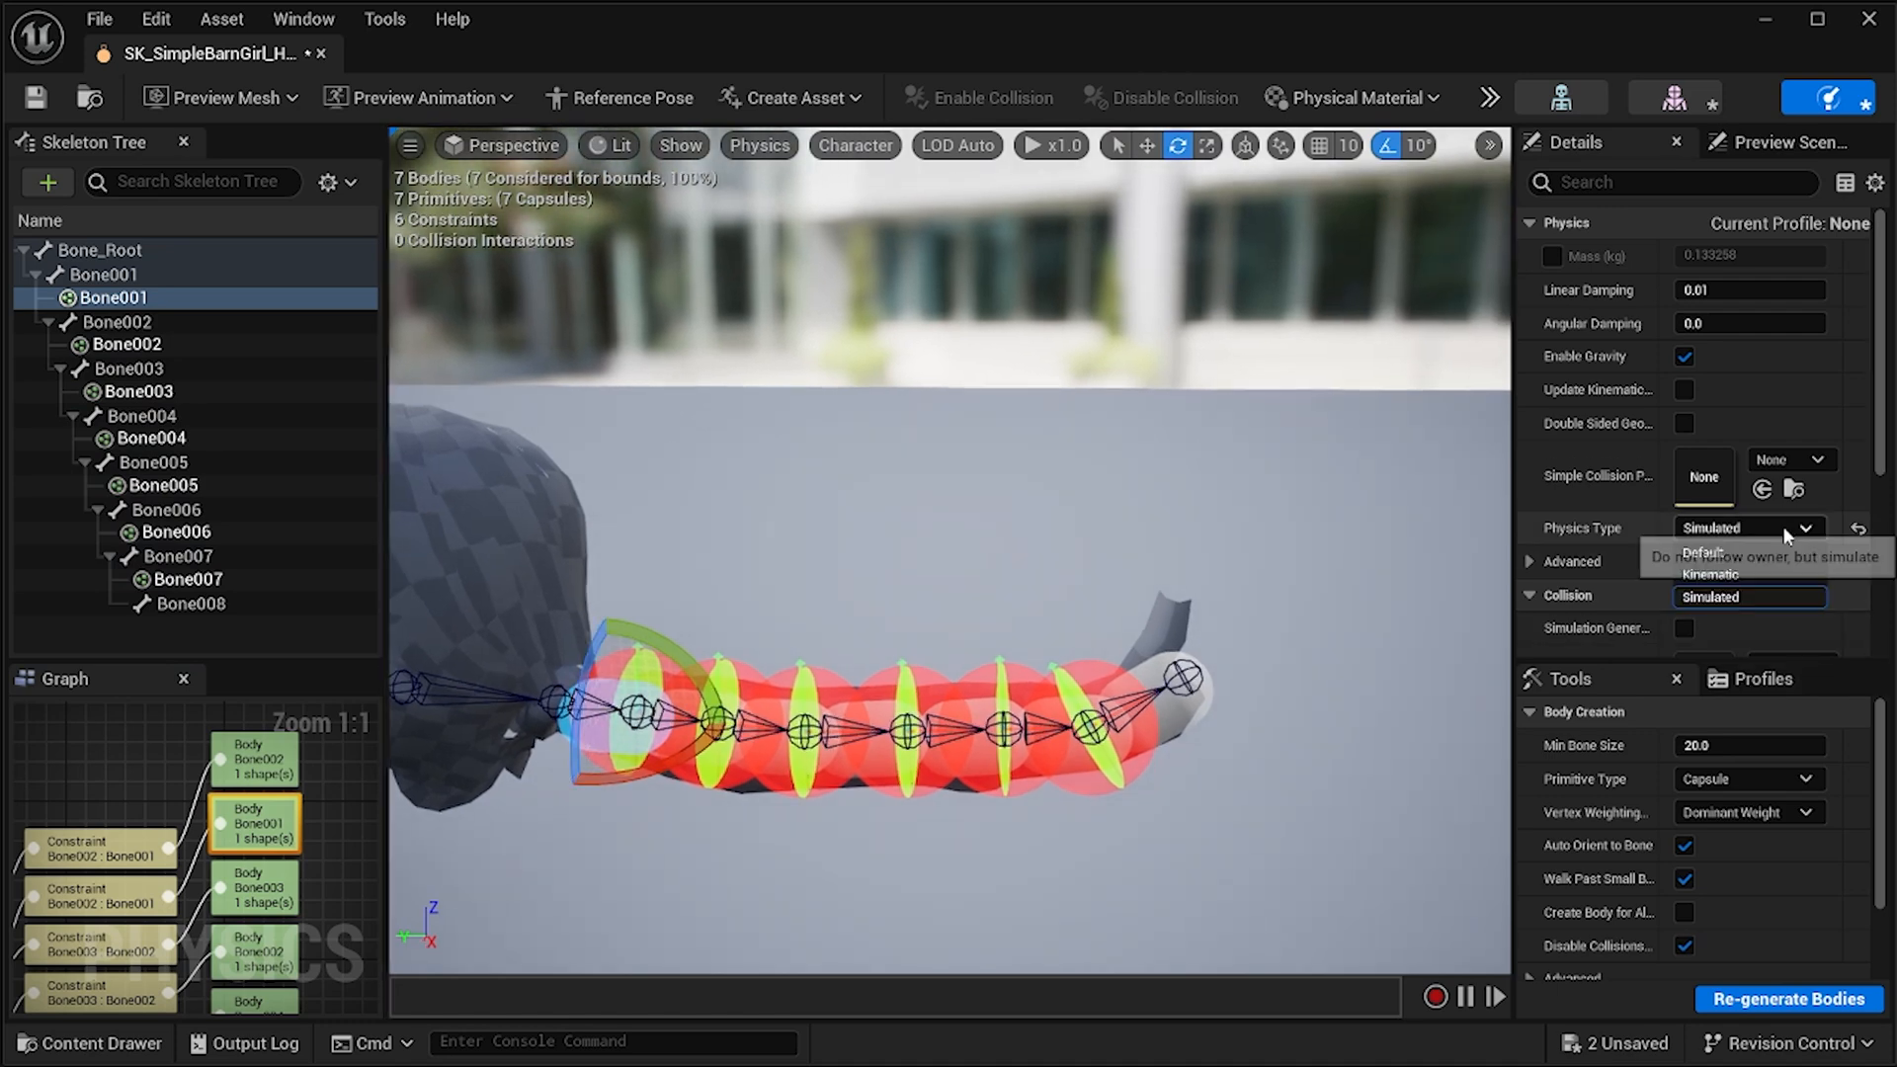
pyautogui.click(1753, 575)
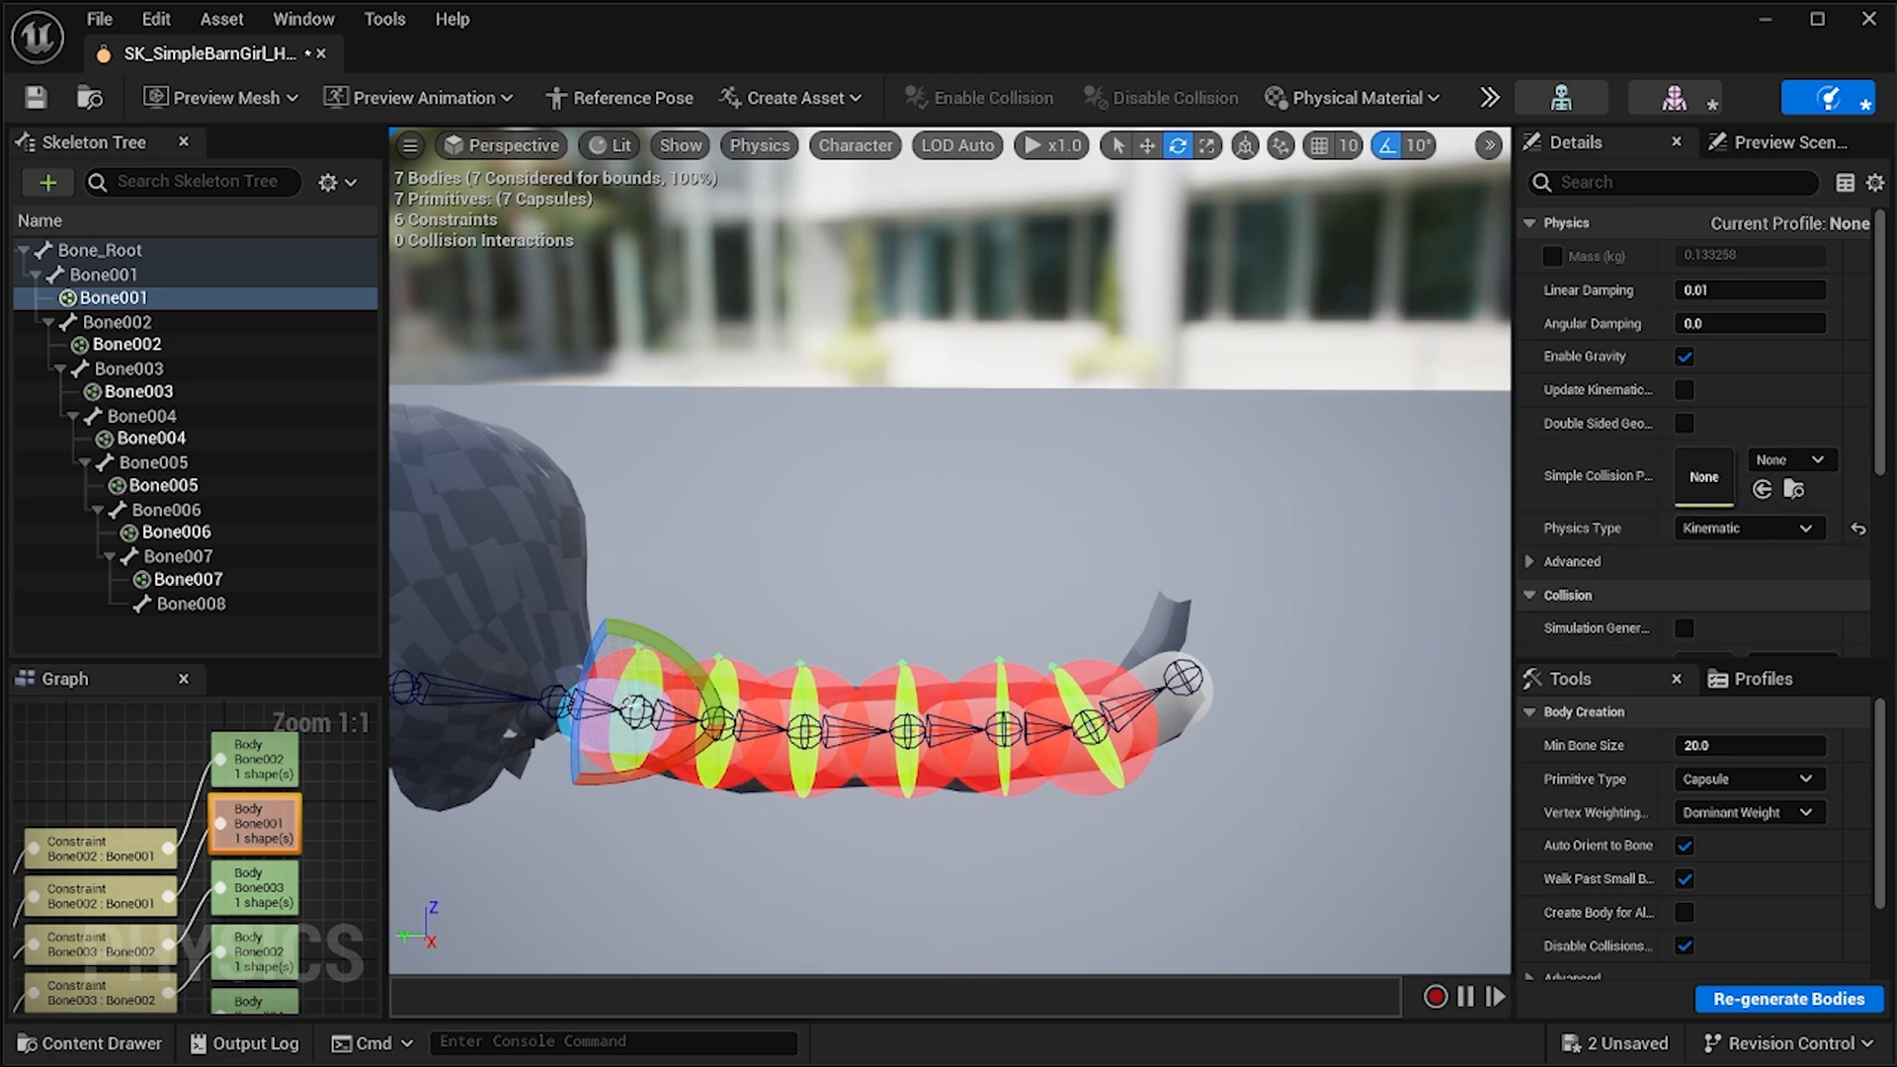
pyautogui.moveTo(730, 560)
pyautogui.mouseDown(button='right')
pyautogui.moveTo(786, 569)
pyautogui.moveTo(821, 506)
pyautogui.moveTo(682, 623)
pyautogui.moveTo(741, 539)
pyautogui.moveTo(732, 591)
pyautogui.mouseUp(button='right')
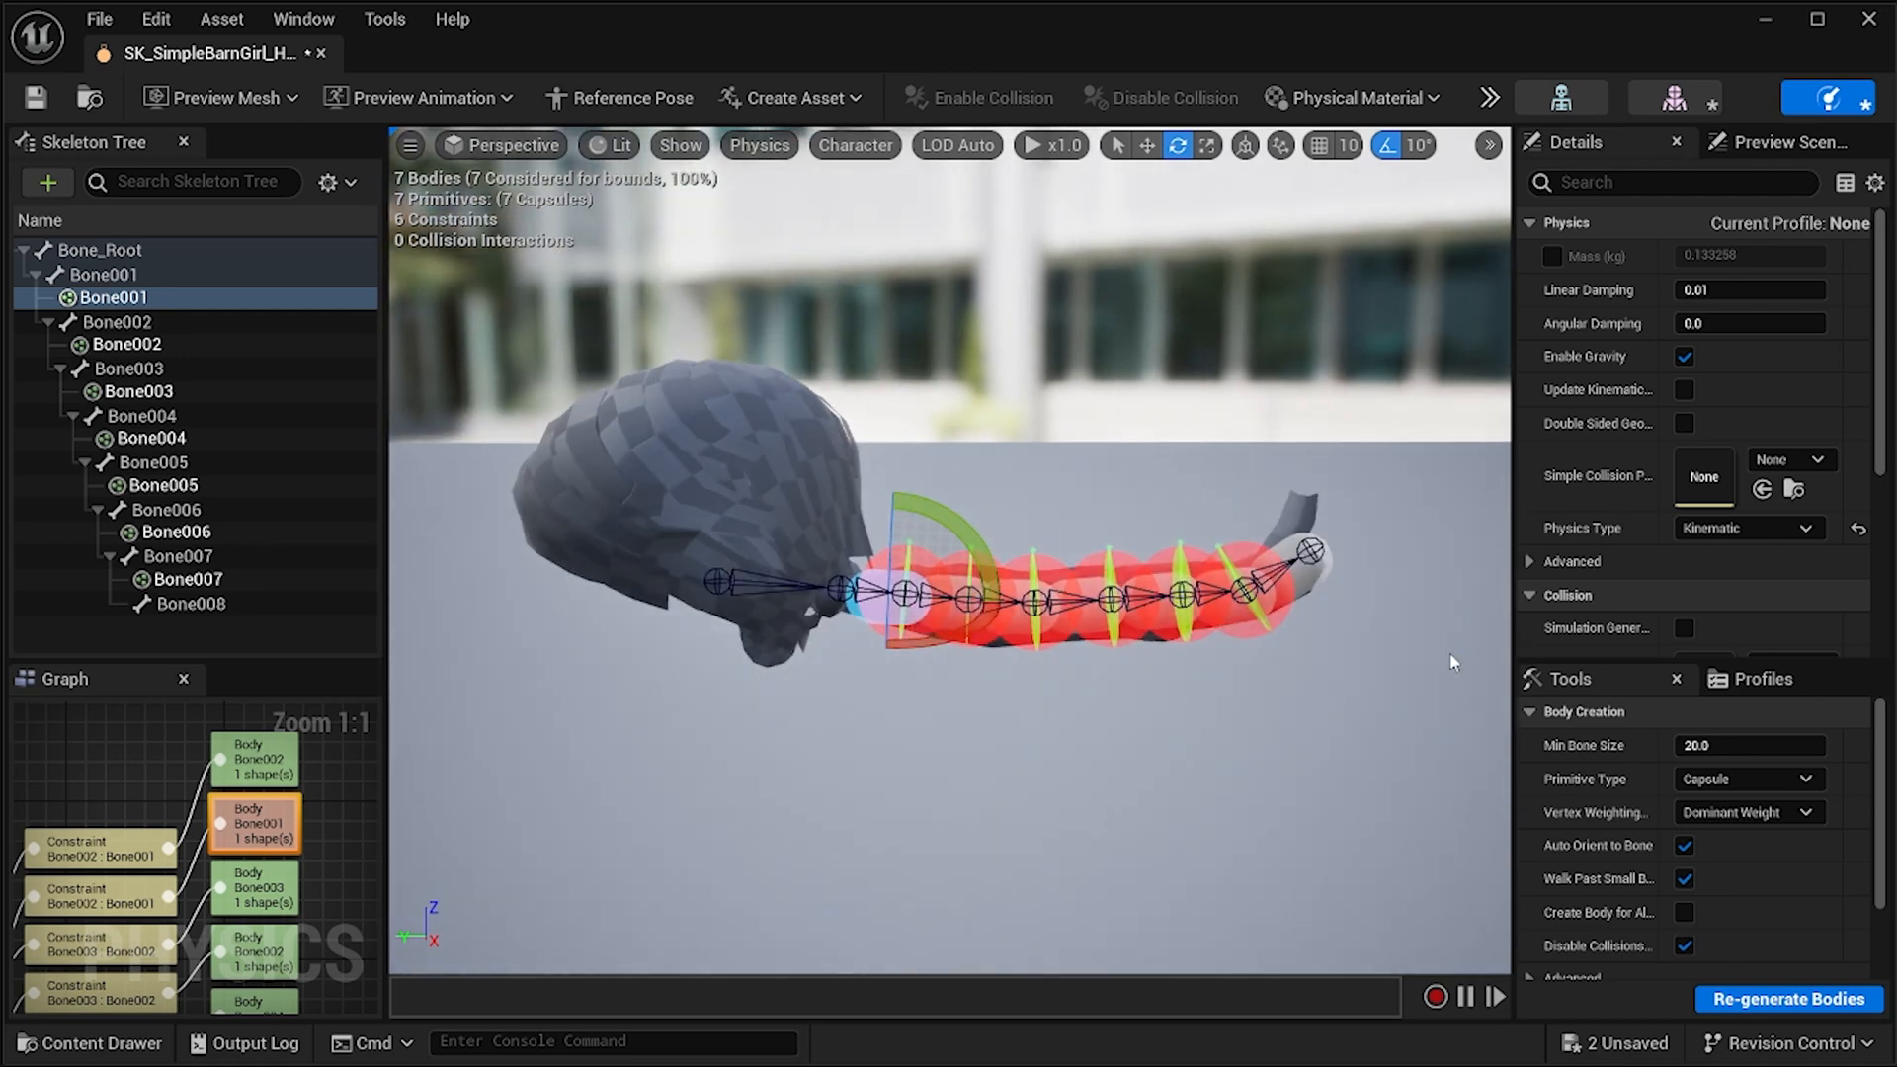
# Select all constraints linking the ponytail's physics bodies in the physics graph.
pyautogui.click(160, 792)
pyautogui.scroll(-6, 163, 785)
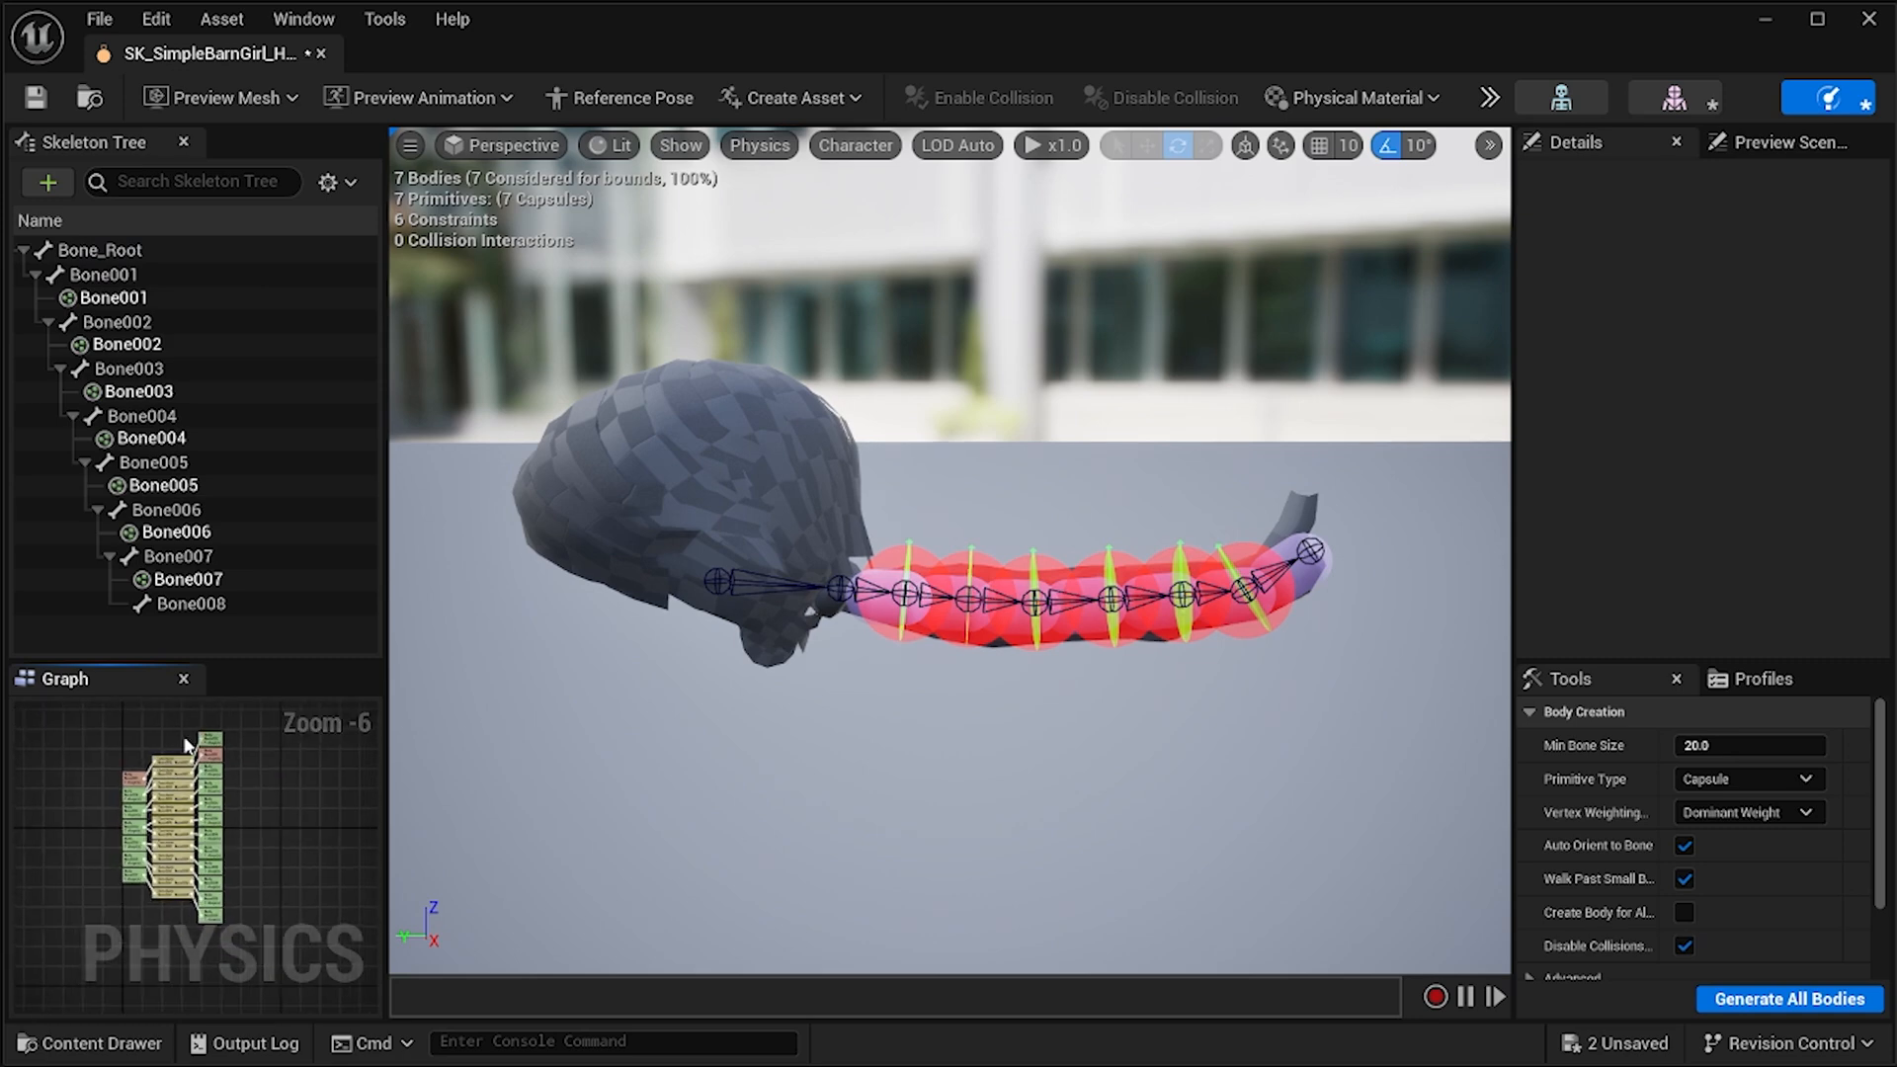
pyautogui.hotkey('ctrl', 'a')
pyautogui.scroll(1, 186, 733)
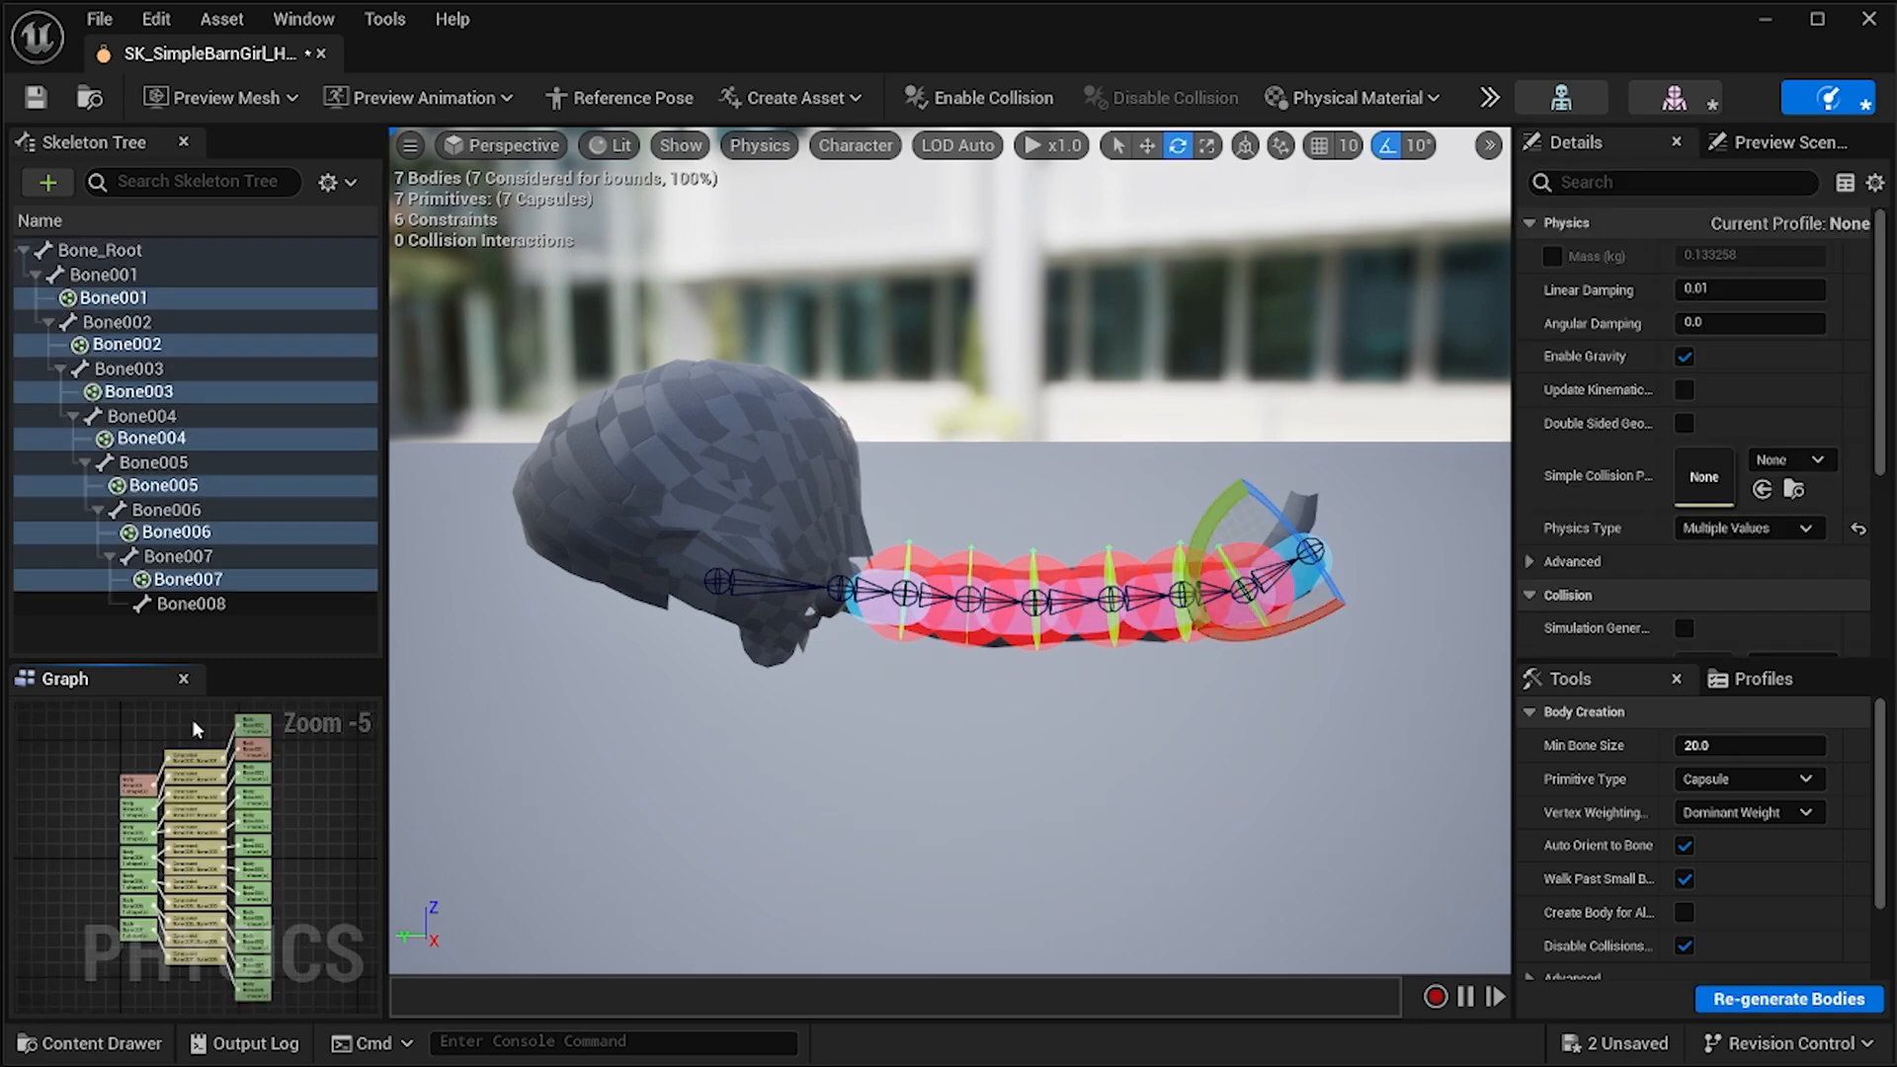
pyautogui.moveTo(192, 720); pyautogui.dragTo(194, 798, button='right')
pyautogui.moveTo(194, 788); pyautogui.dragTo(204, 825)
pyautogui.moveTo(202, 826); pyautogui.dragTo(198, 980, button='right')
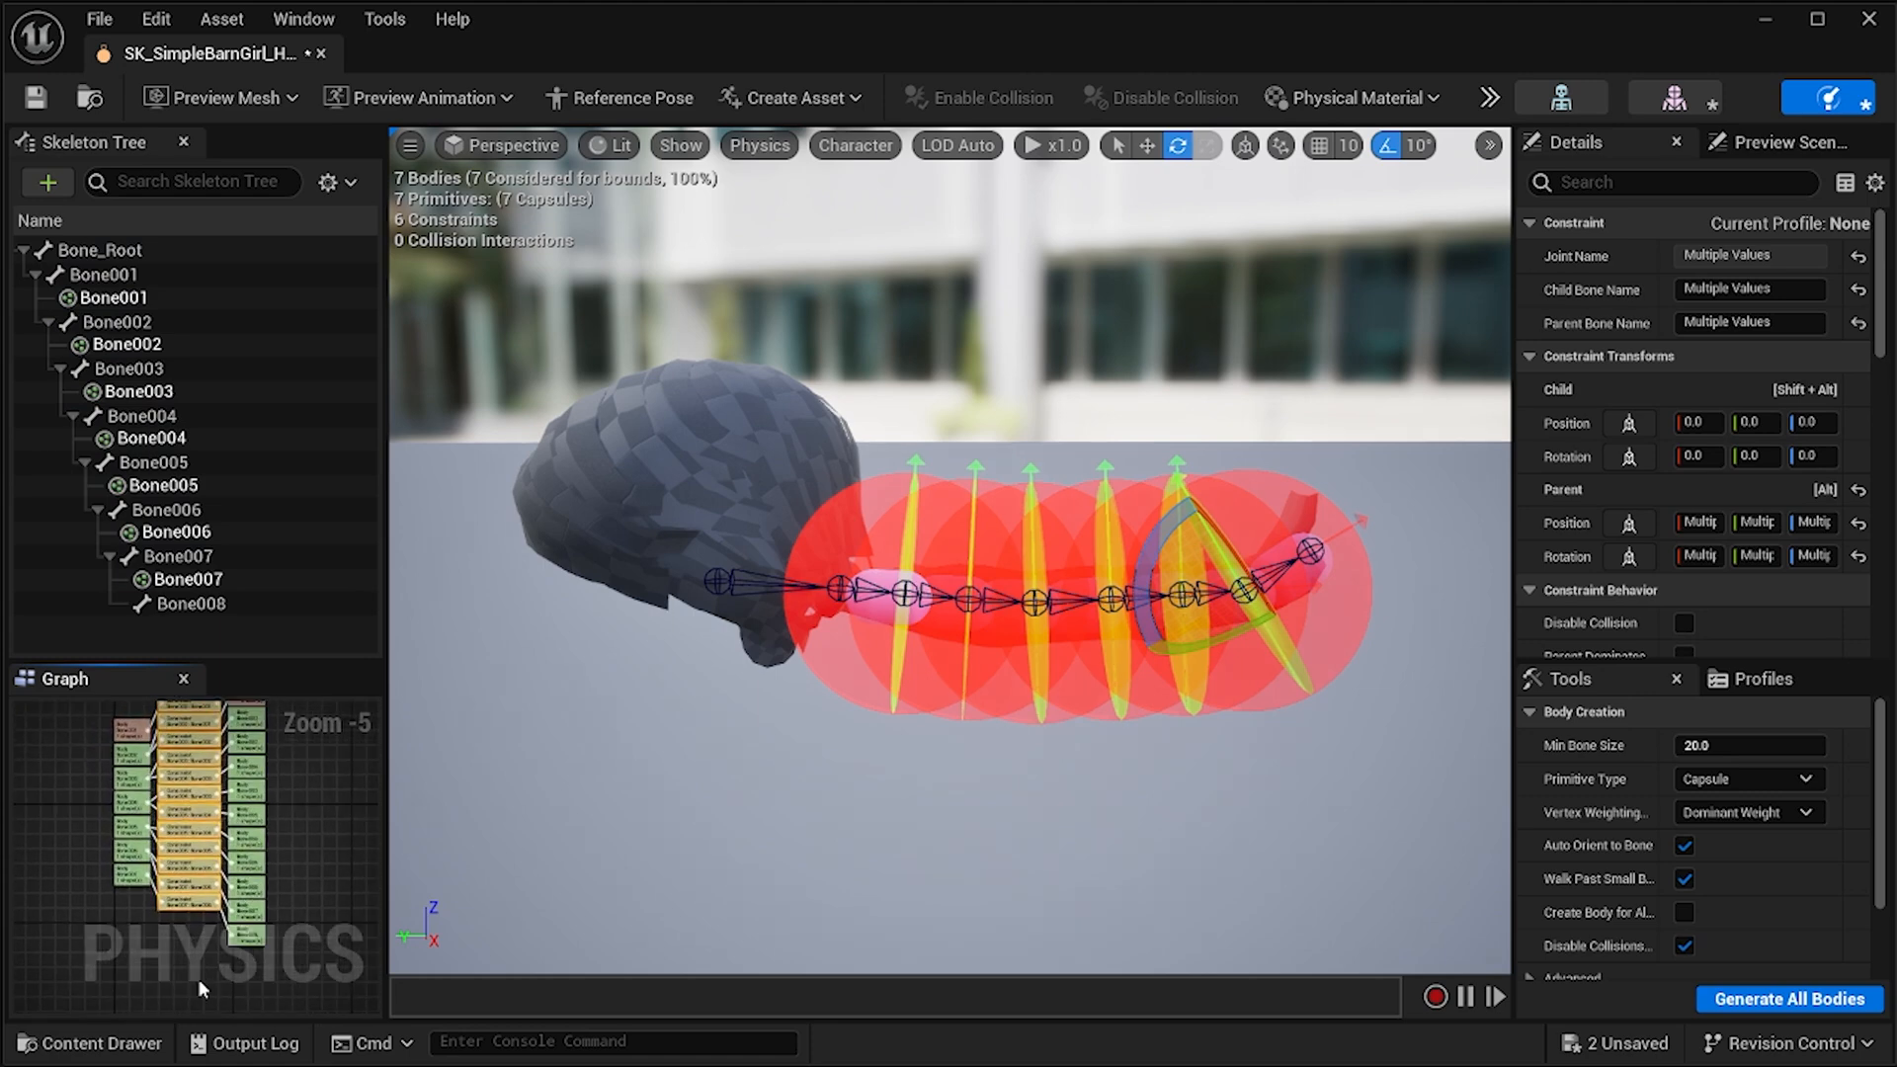
# Set the selected constraints' Swing 1 and Swing 2 Motion to Limited and their Twist Motion to Locked.
pyautogui.scroll(-5, 1766, 449)
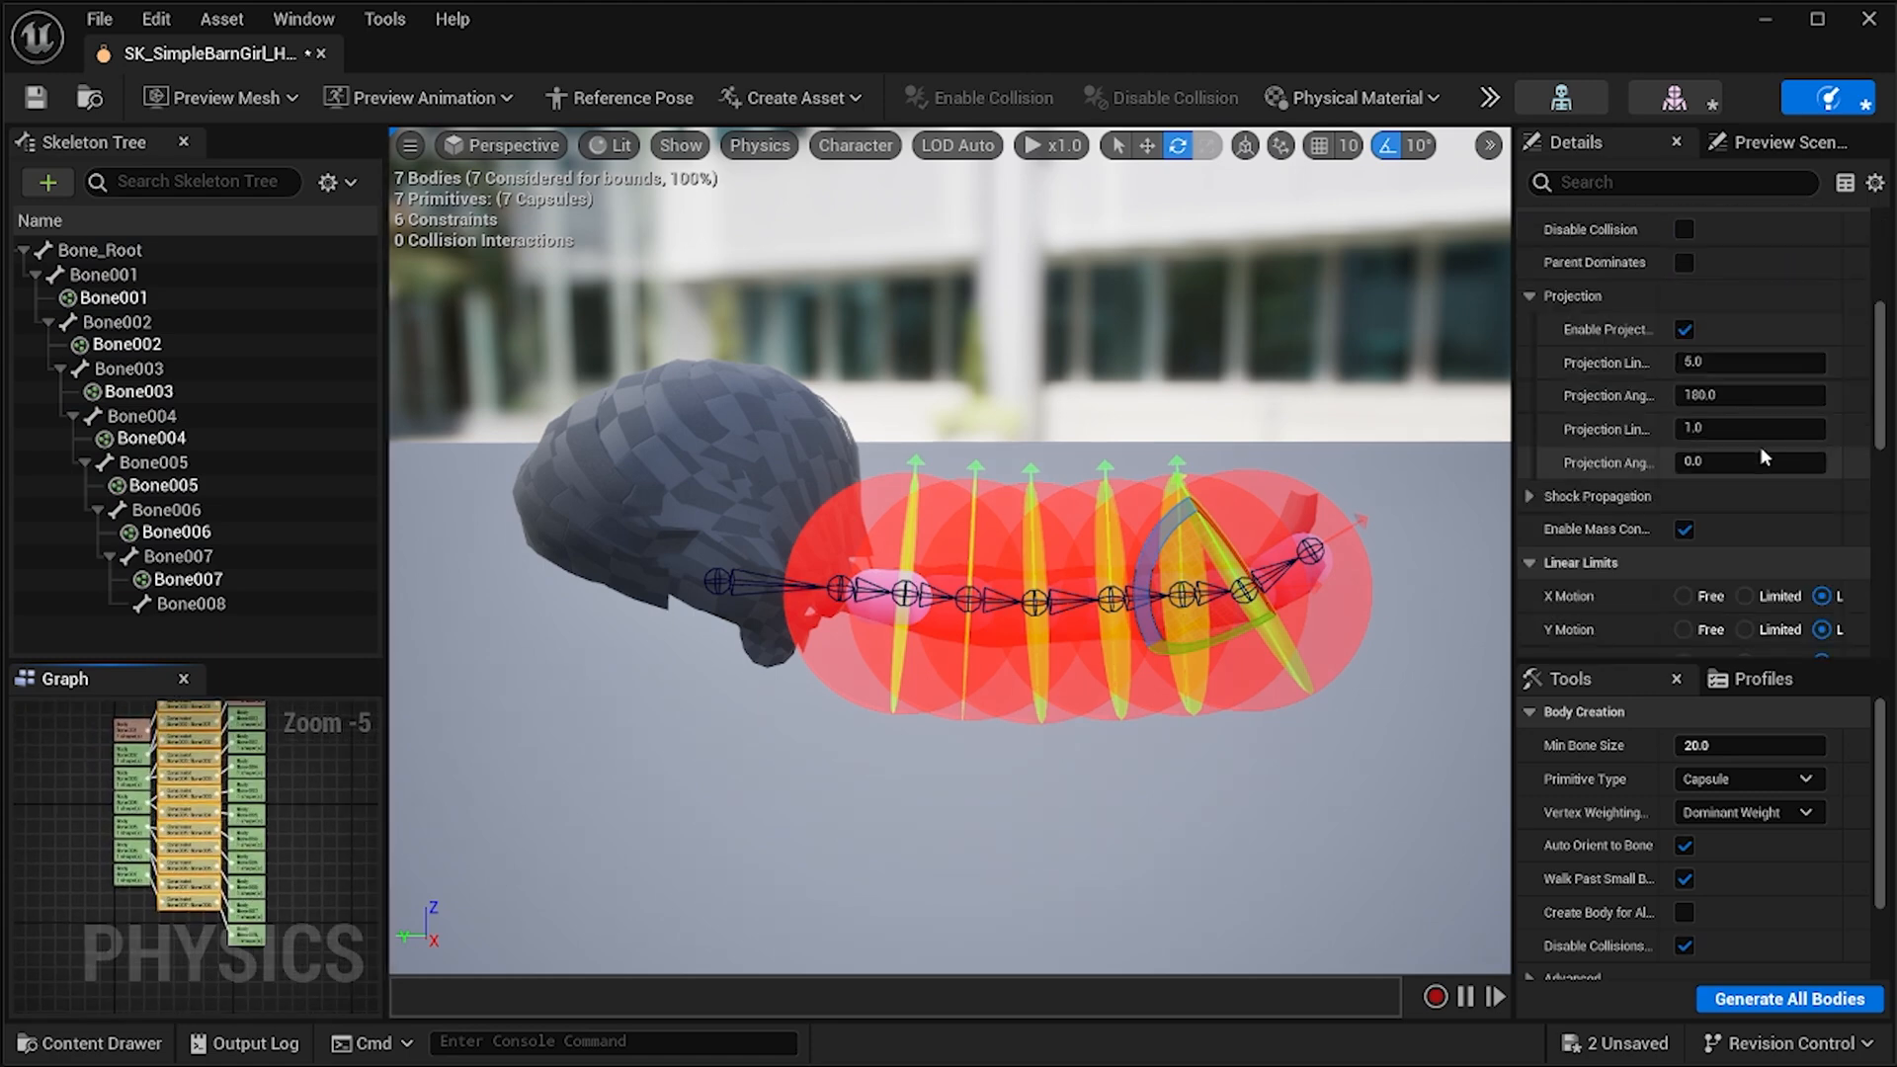
pyautogui.scroll(-5, 1759, 447)
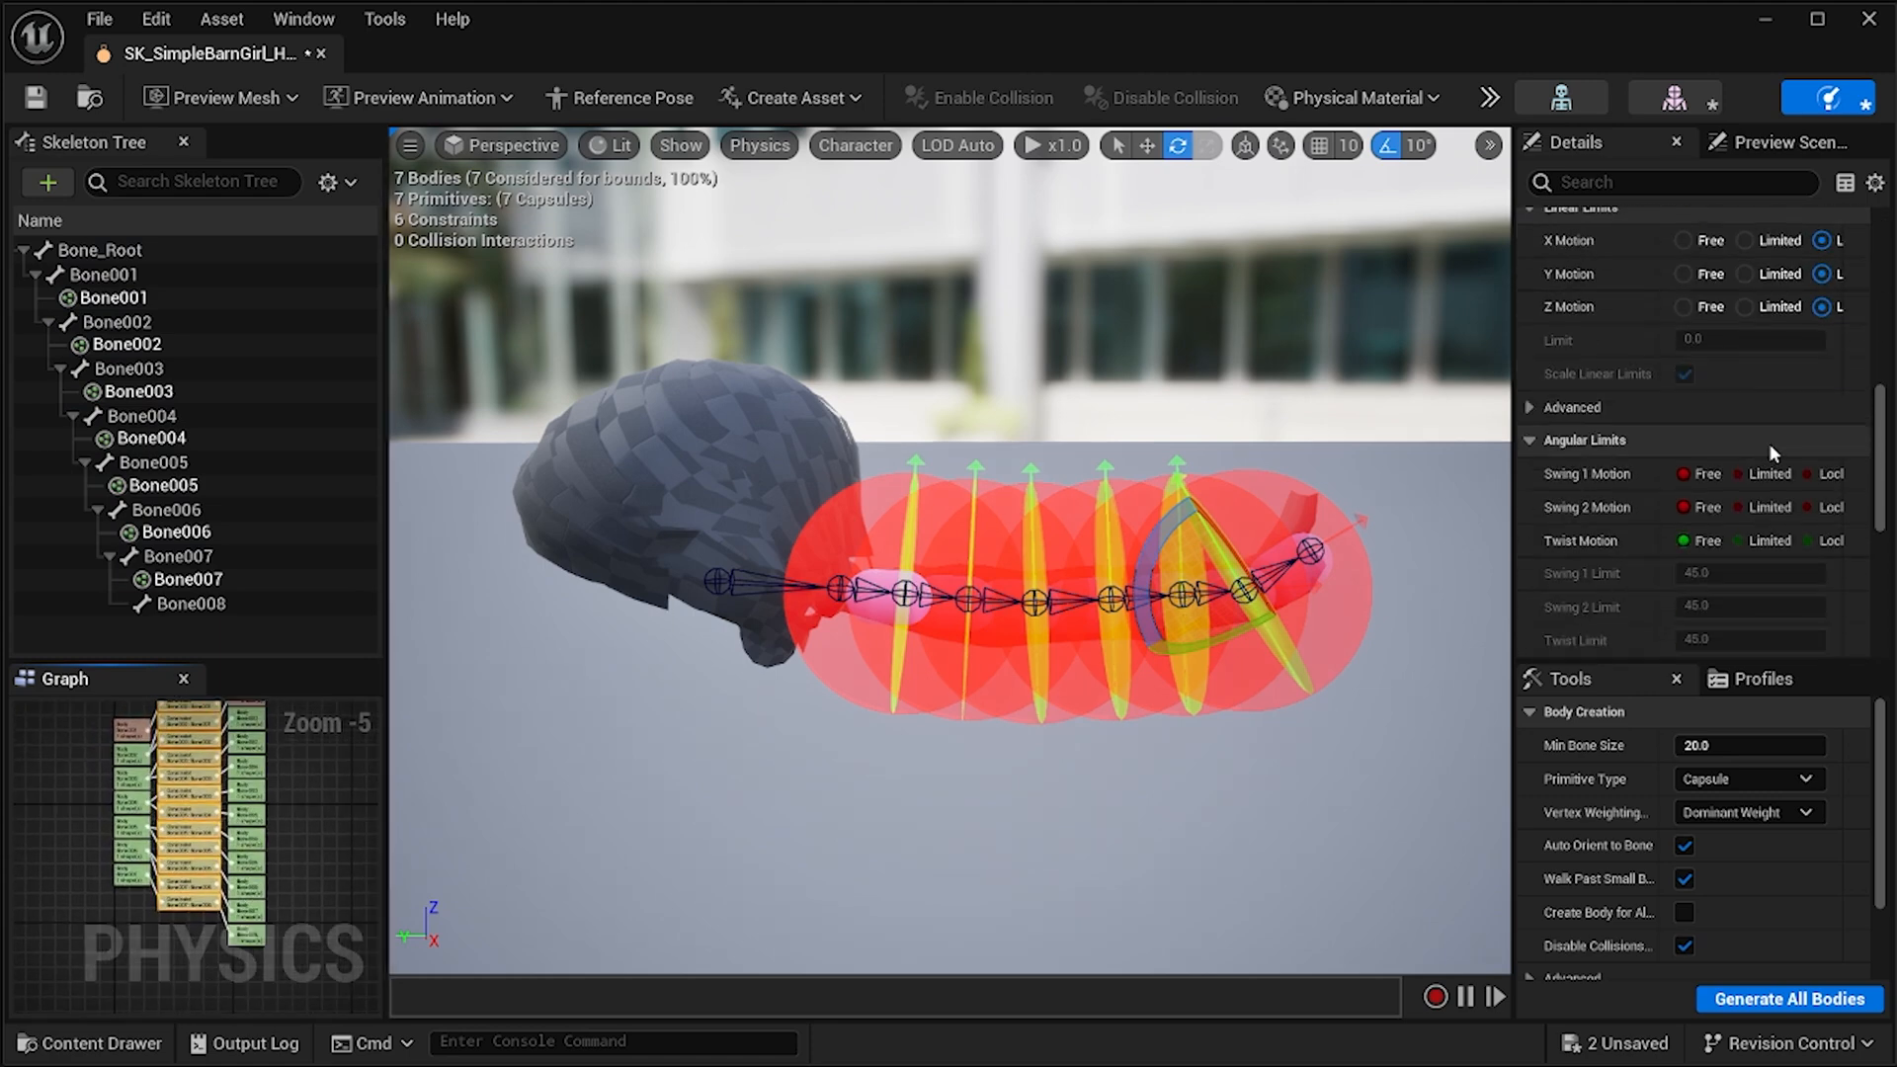
pyautogui.scroll(-1, 1768, 443)
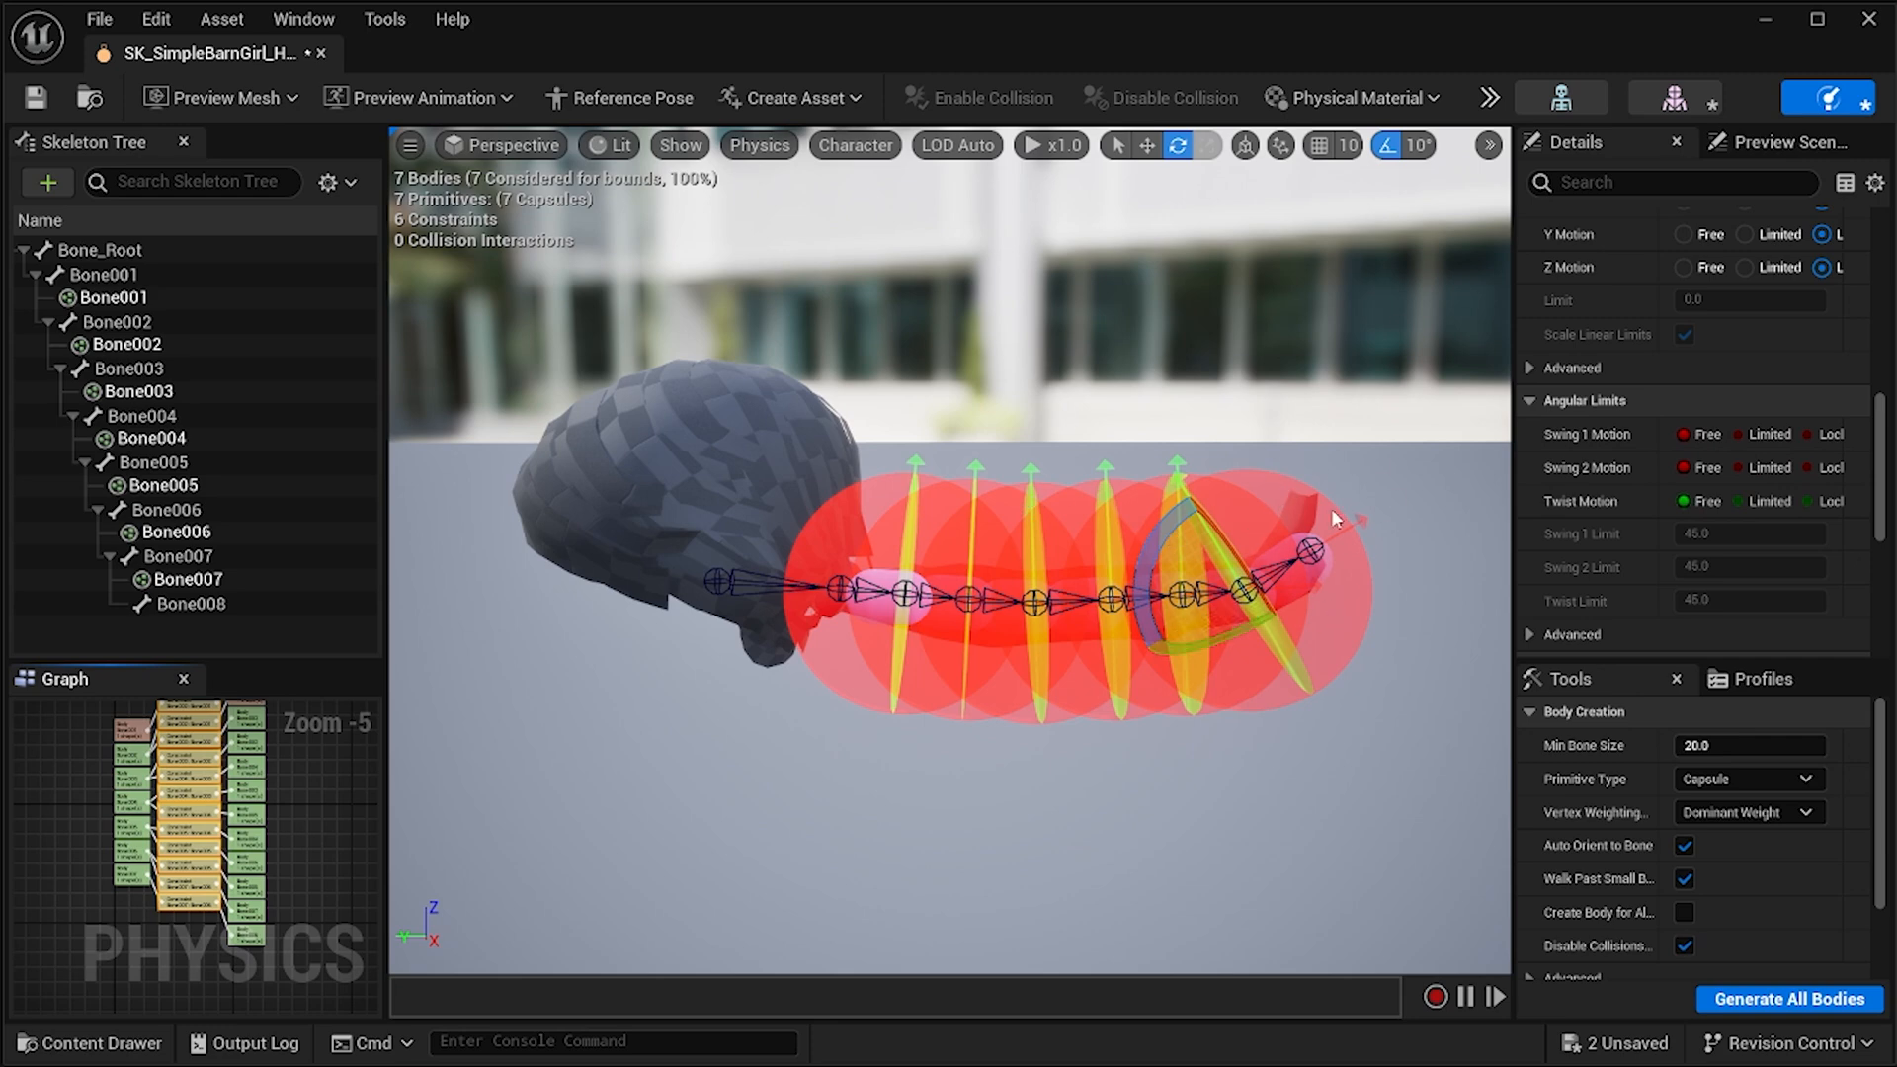
pyautogui.click(1739, 435)
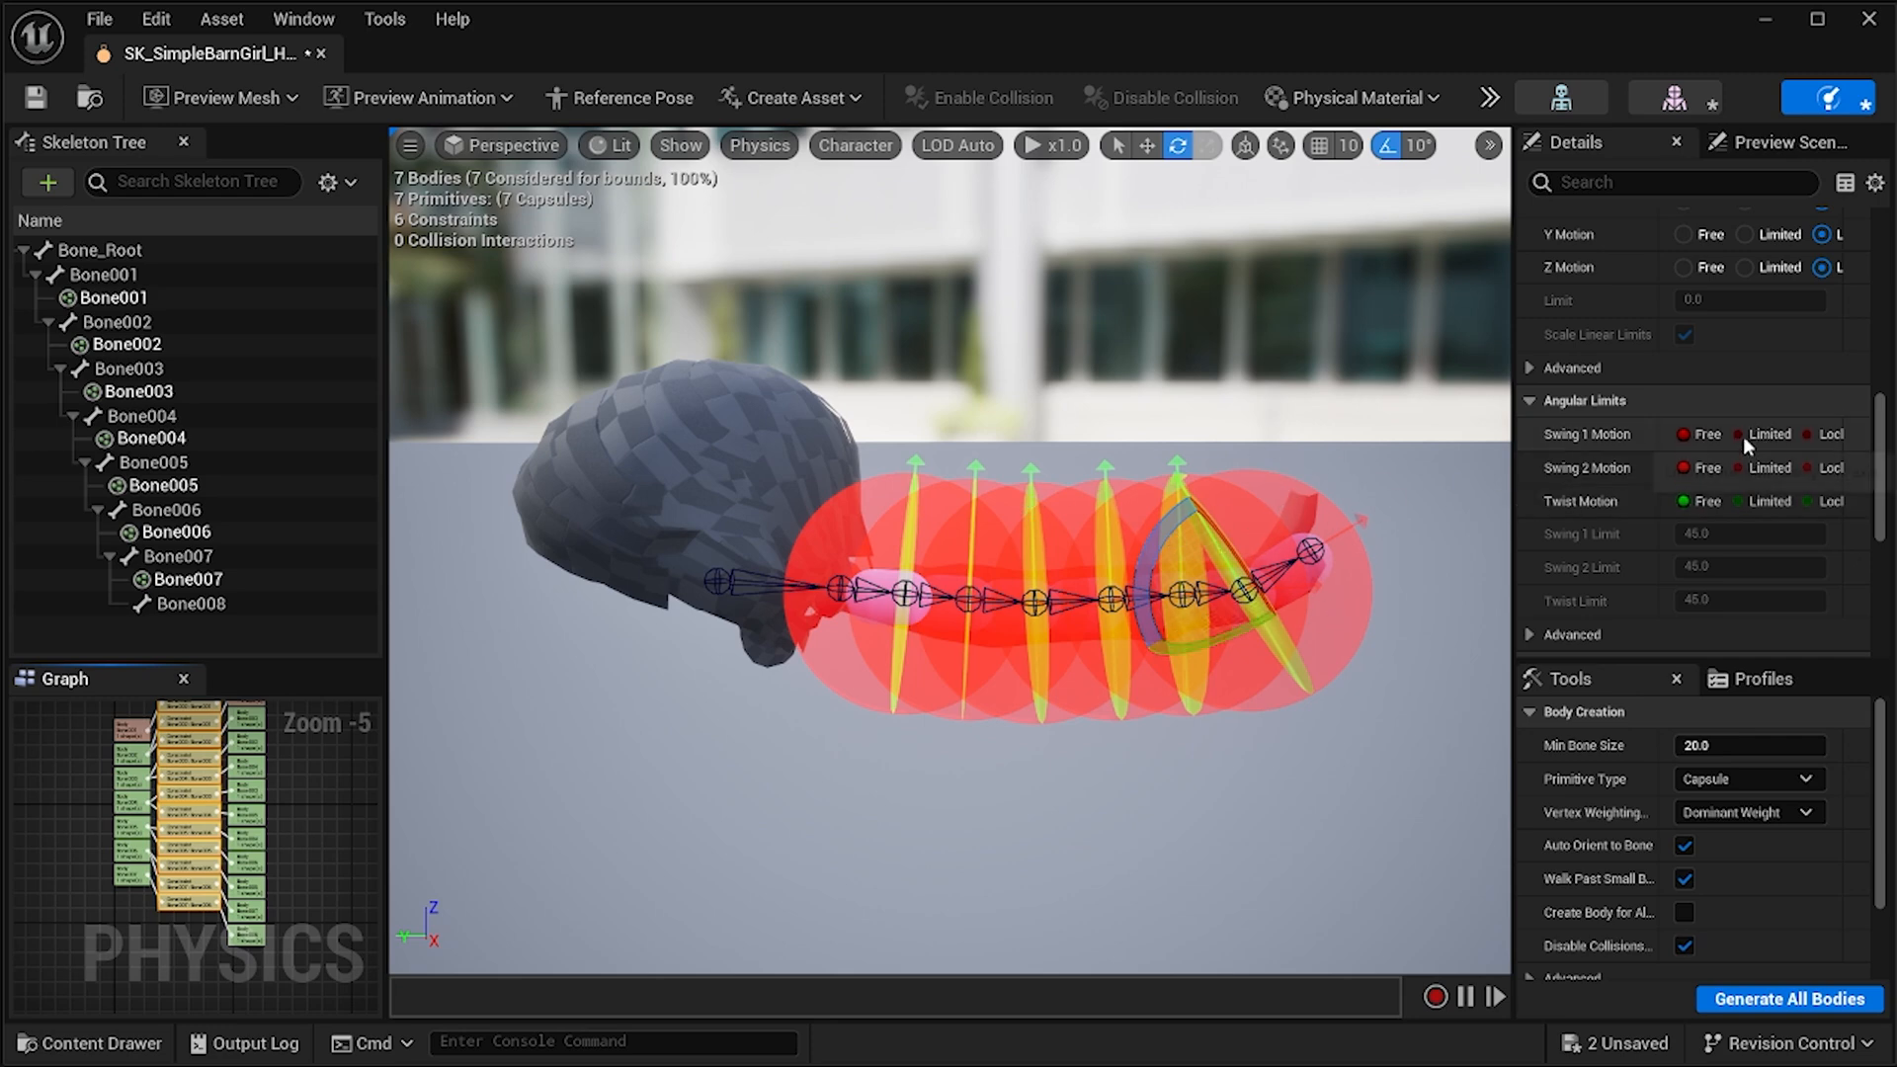
pyautogui.click(1740, 469)
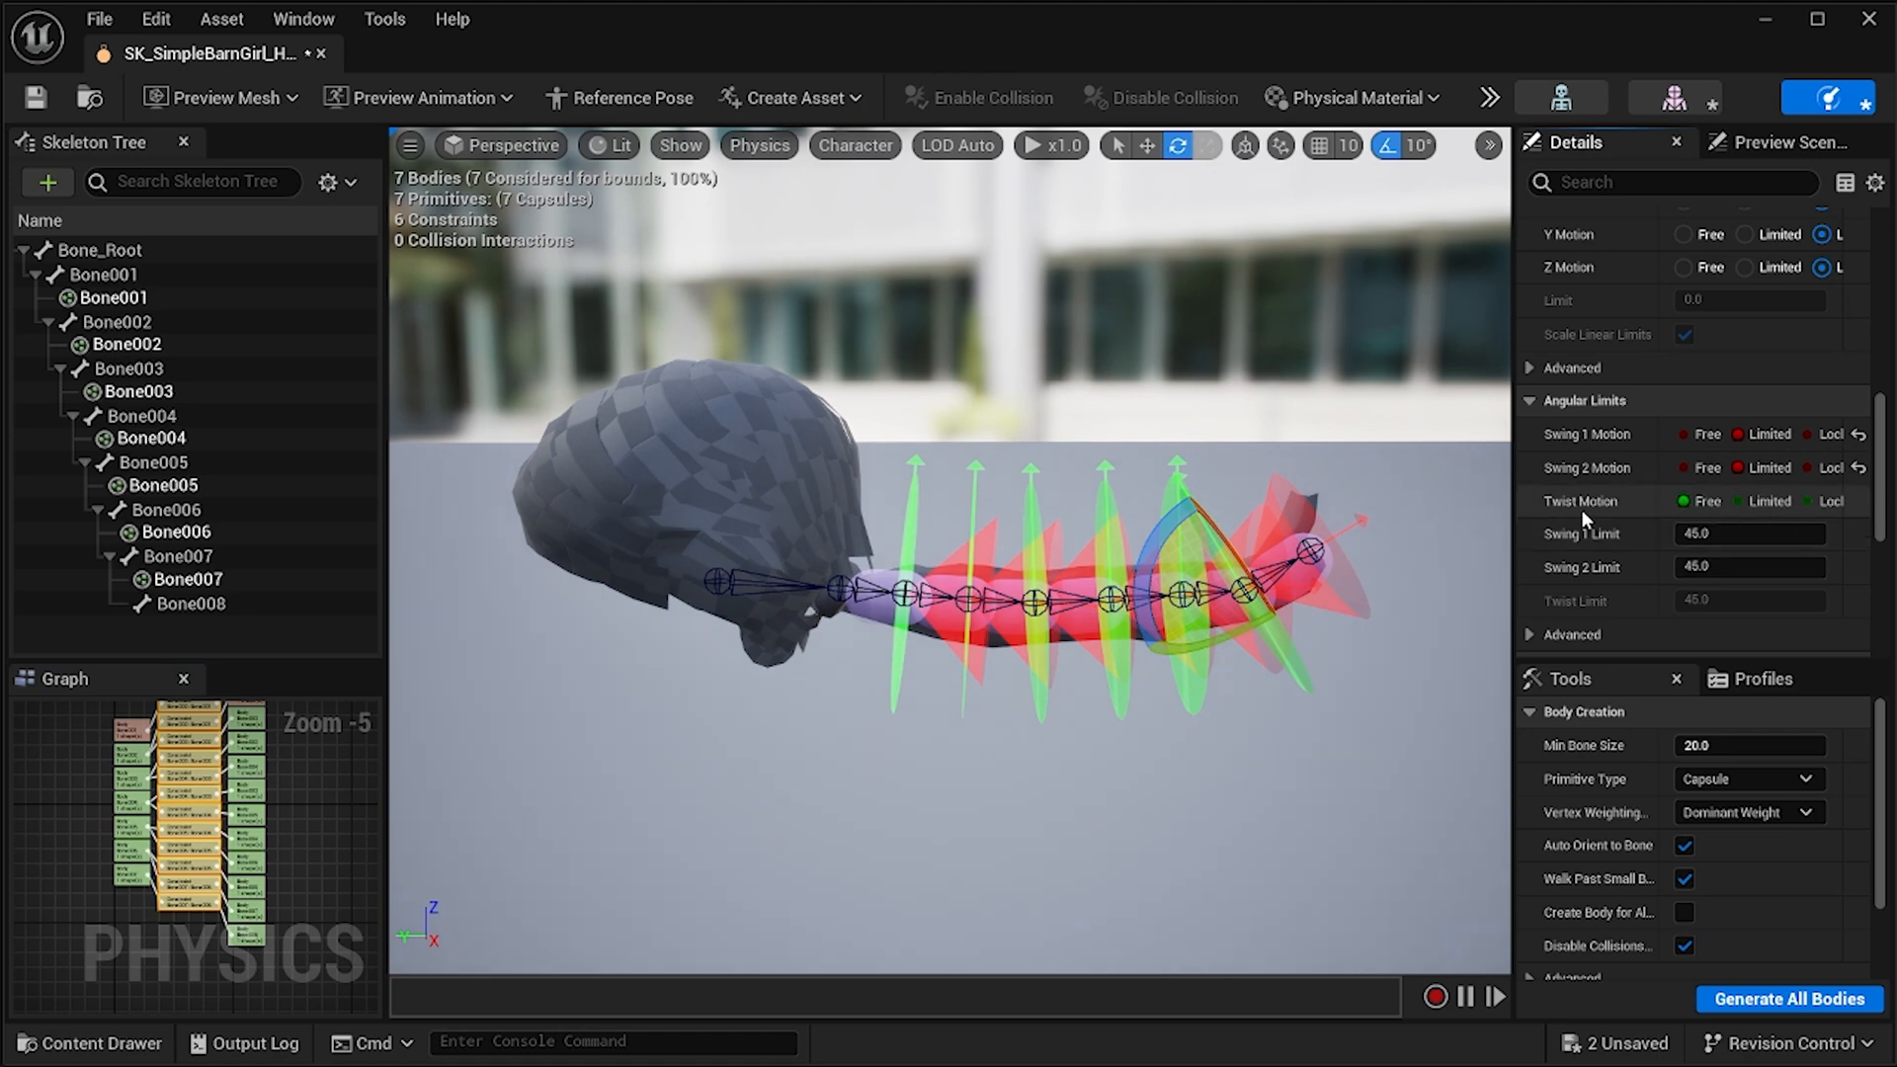
pyautogui.click(1805, 500)
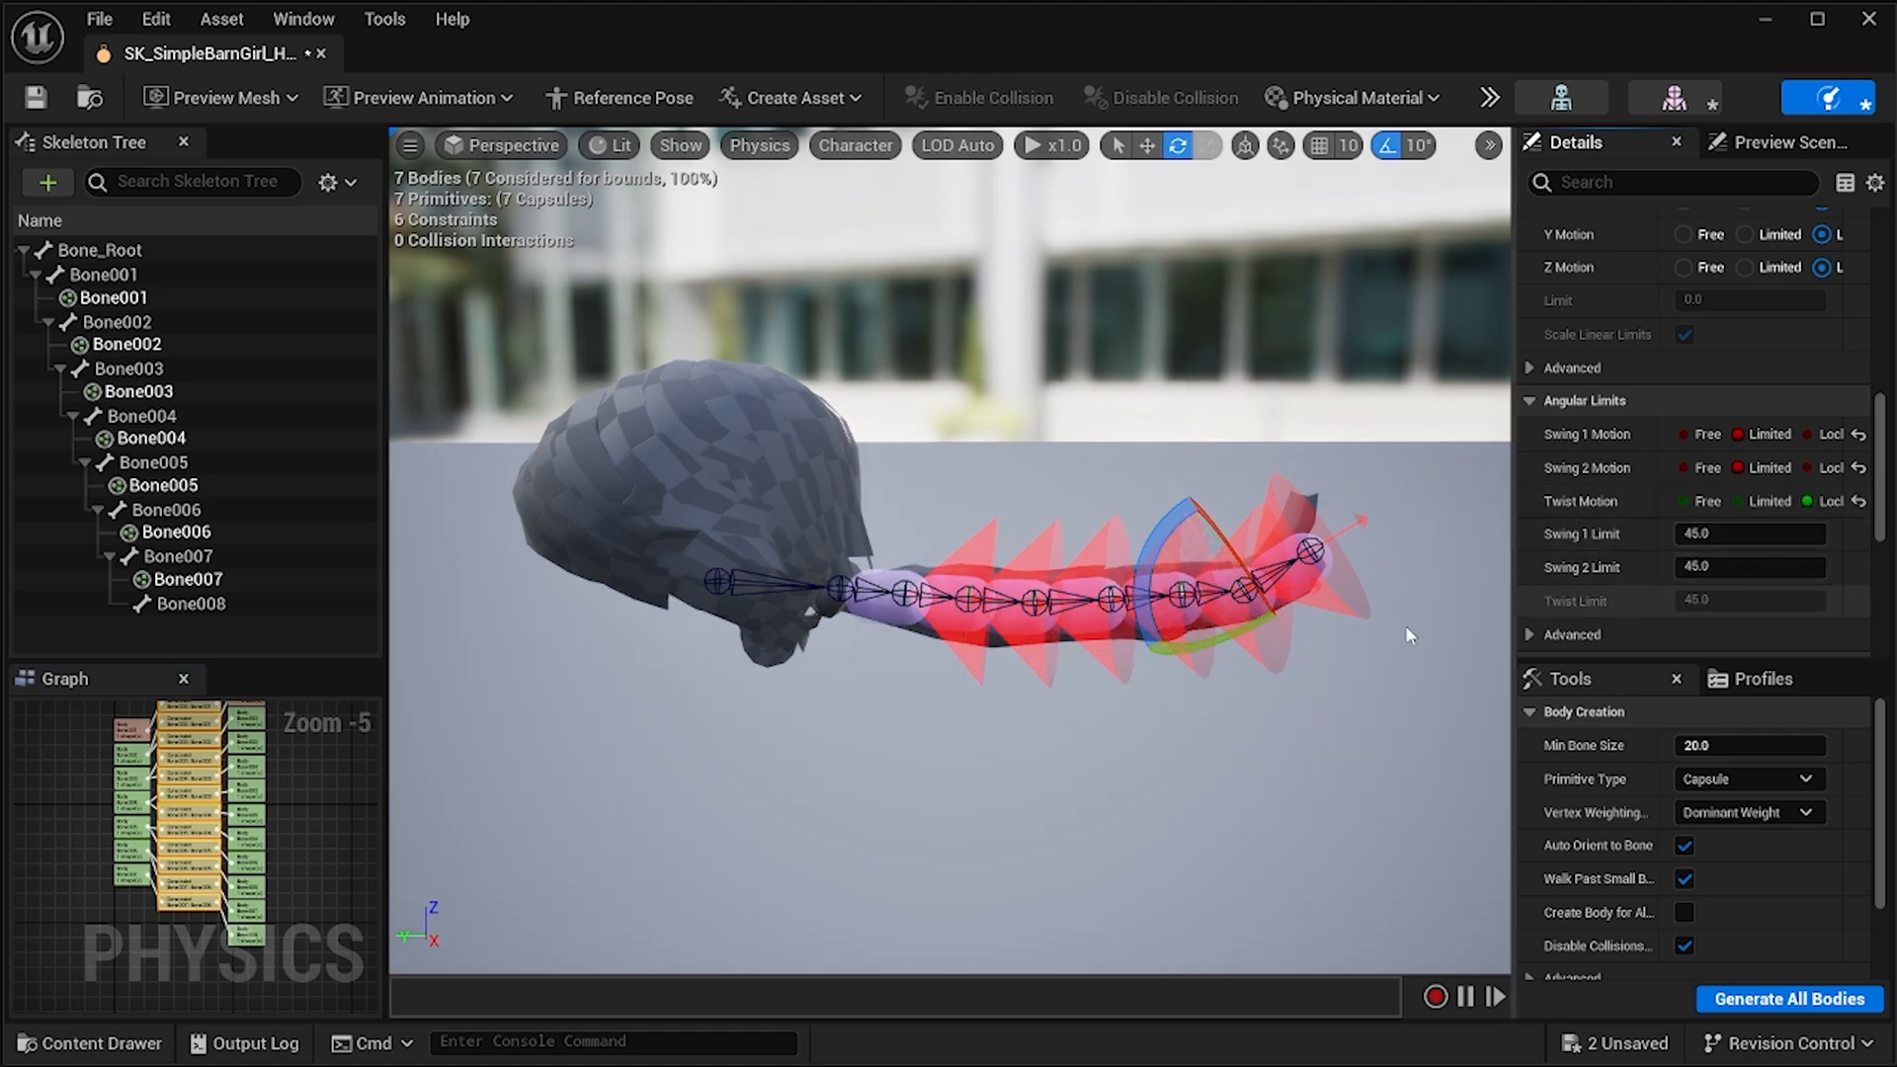
# Inspect the swing limit cones along the ponytail and try setting Swing 1 and Swing 2 Motion to Locked.
pyautogui.moveTo(1148, 417)
pyautogui.mouseDown(button='right')
pyautogui.moveTo(980, 639)
pyautogui.moveTo(1276, 446)
pyautogui.moveTo(1151, 423)
pyautogui.mouseUp(button='right')
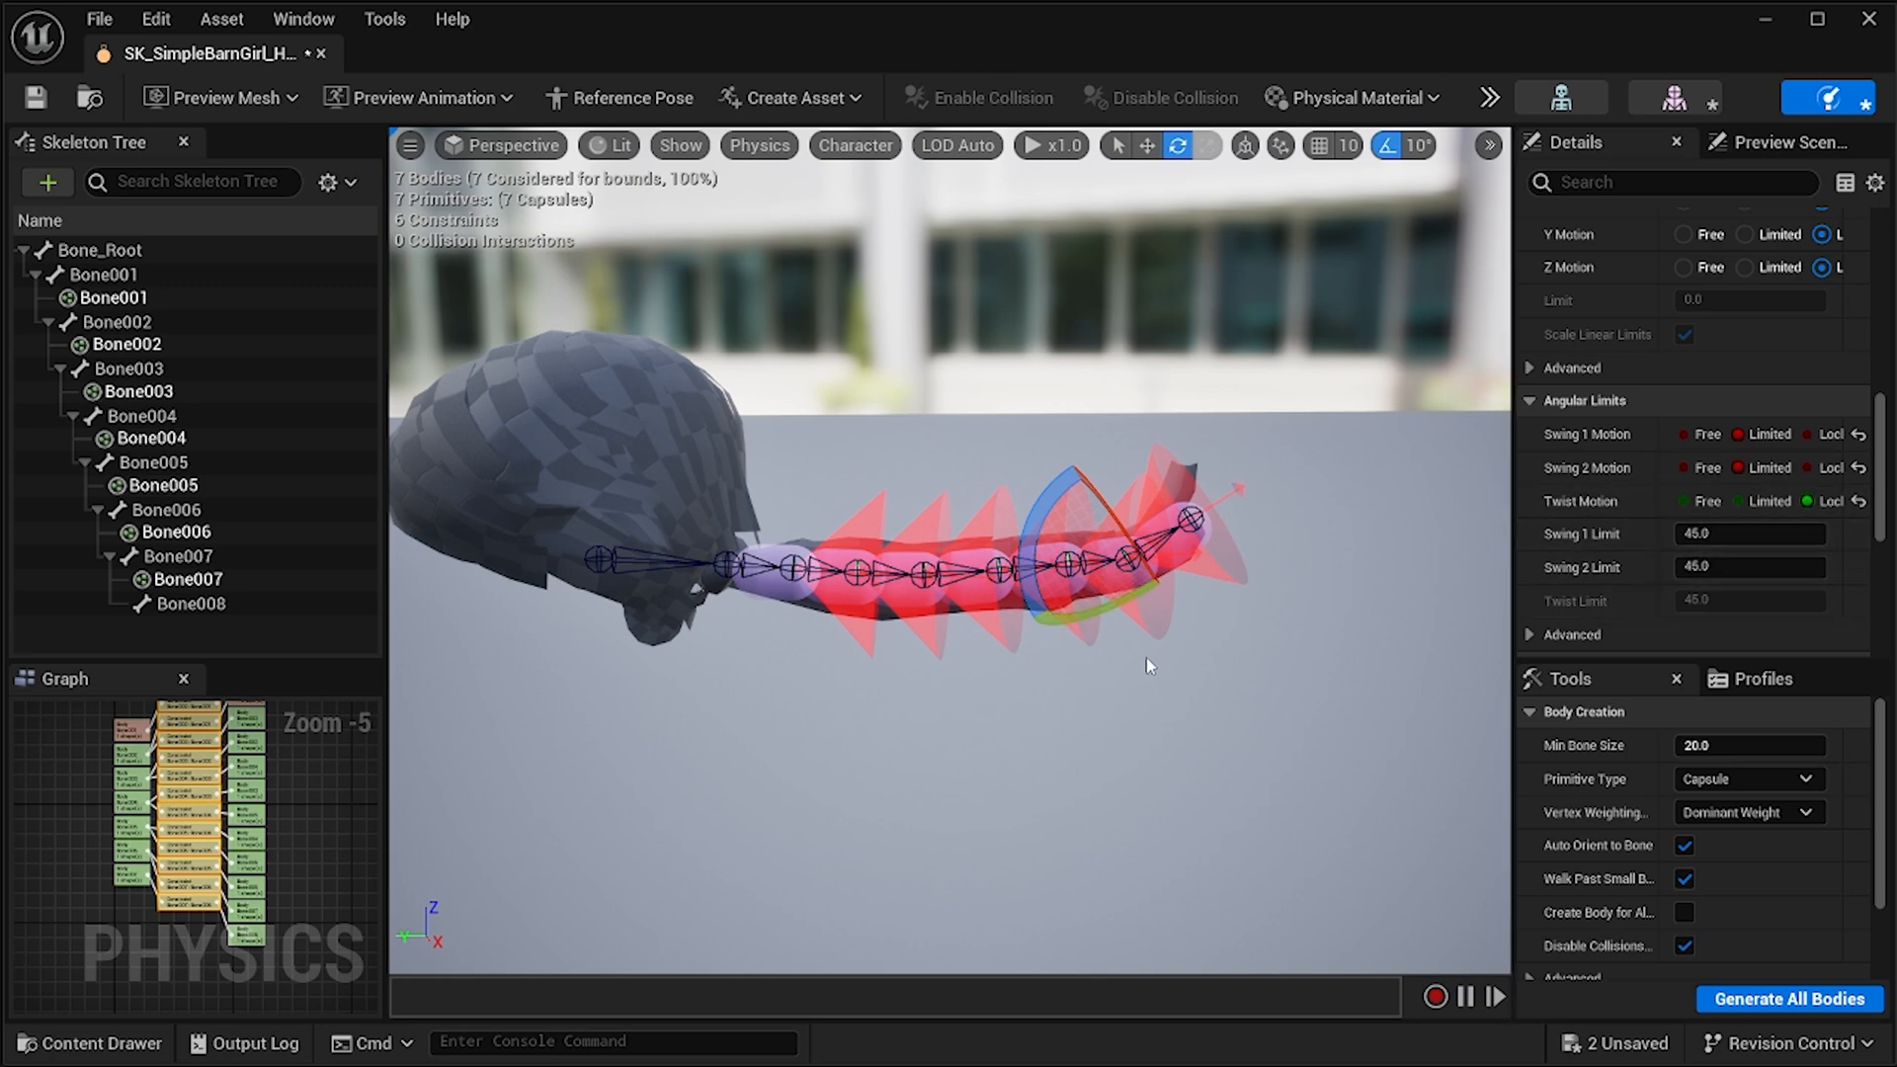
pyautogui.moveTo(1141, 673); pyautogui.dragTo(1055, 649, button='right')
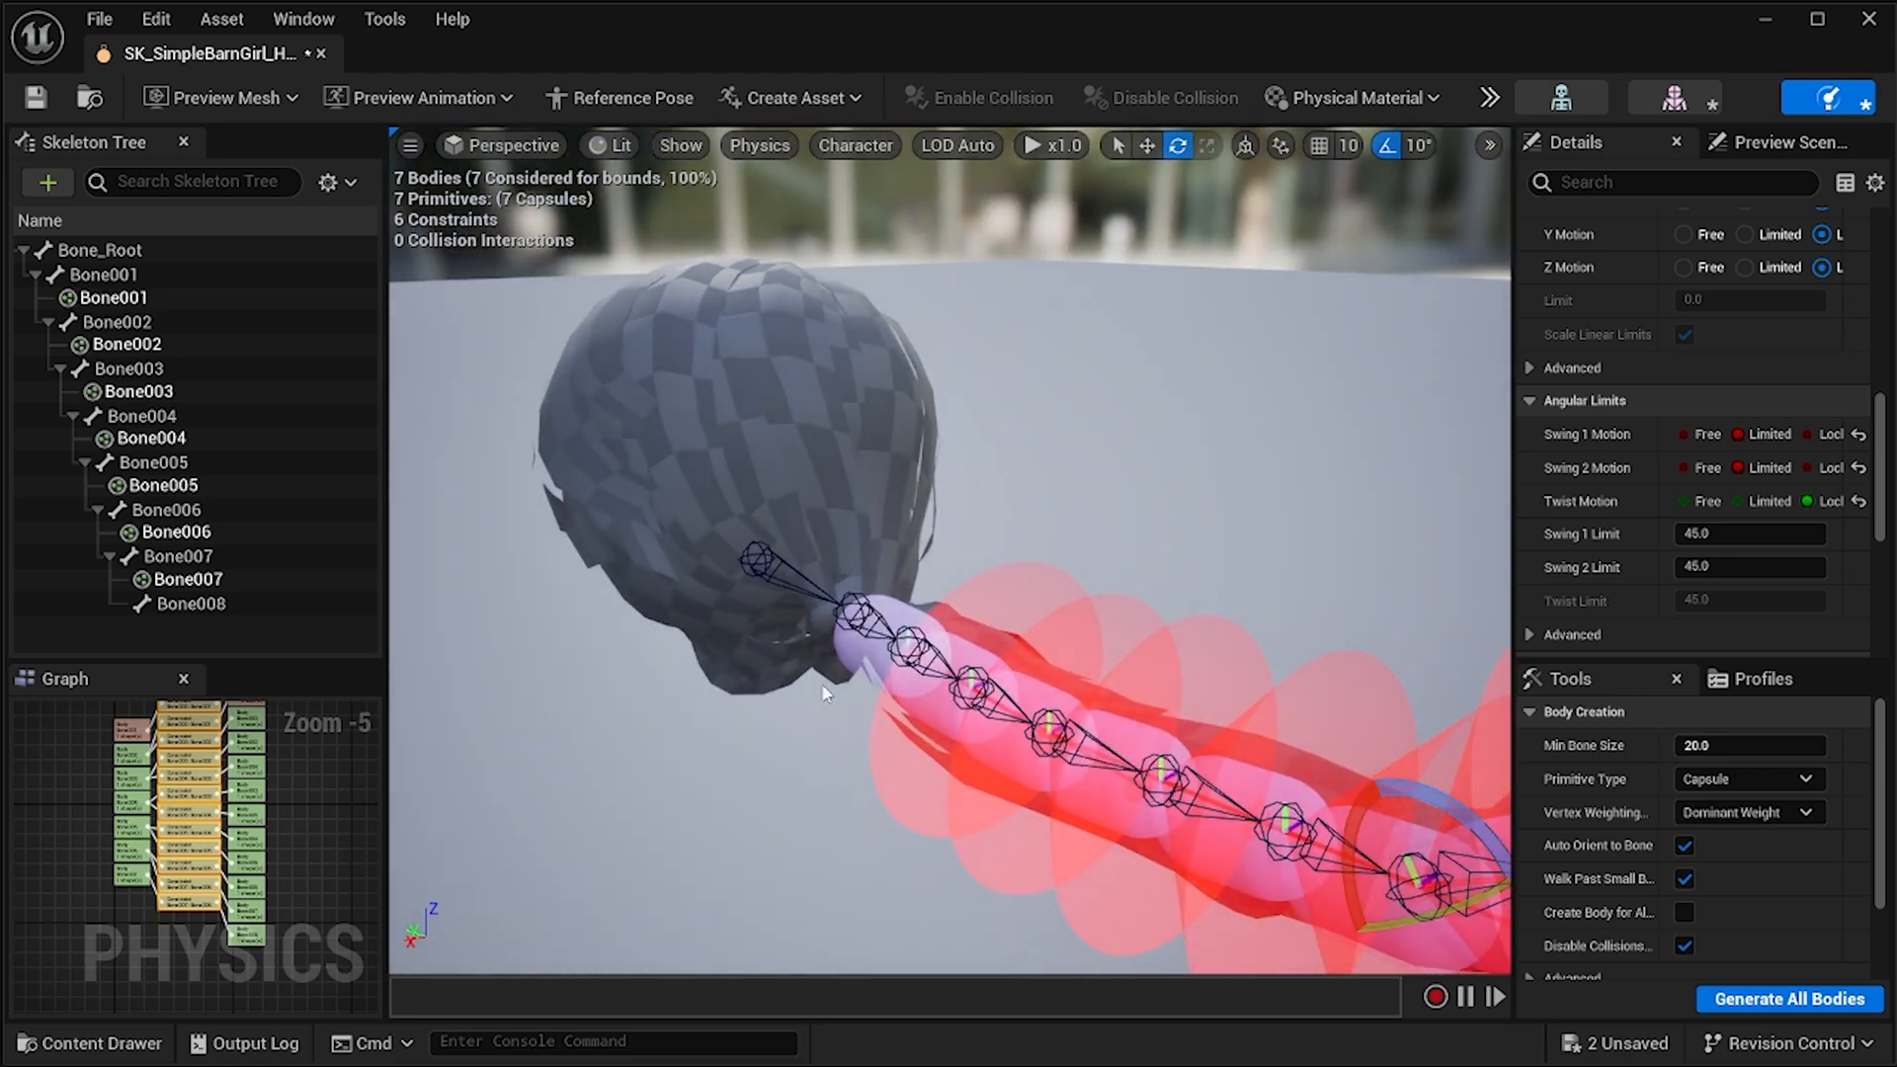
pyautogui.moveTo(820, 684); pyautogui.dragTo(860, 670, button='right')
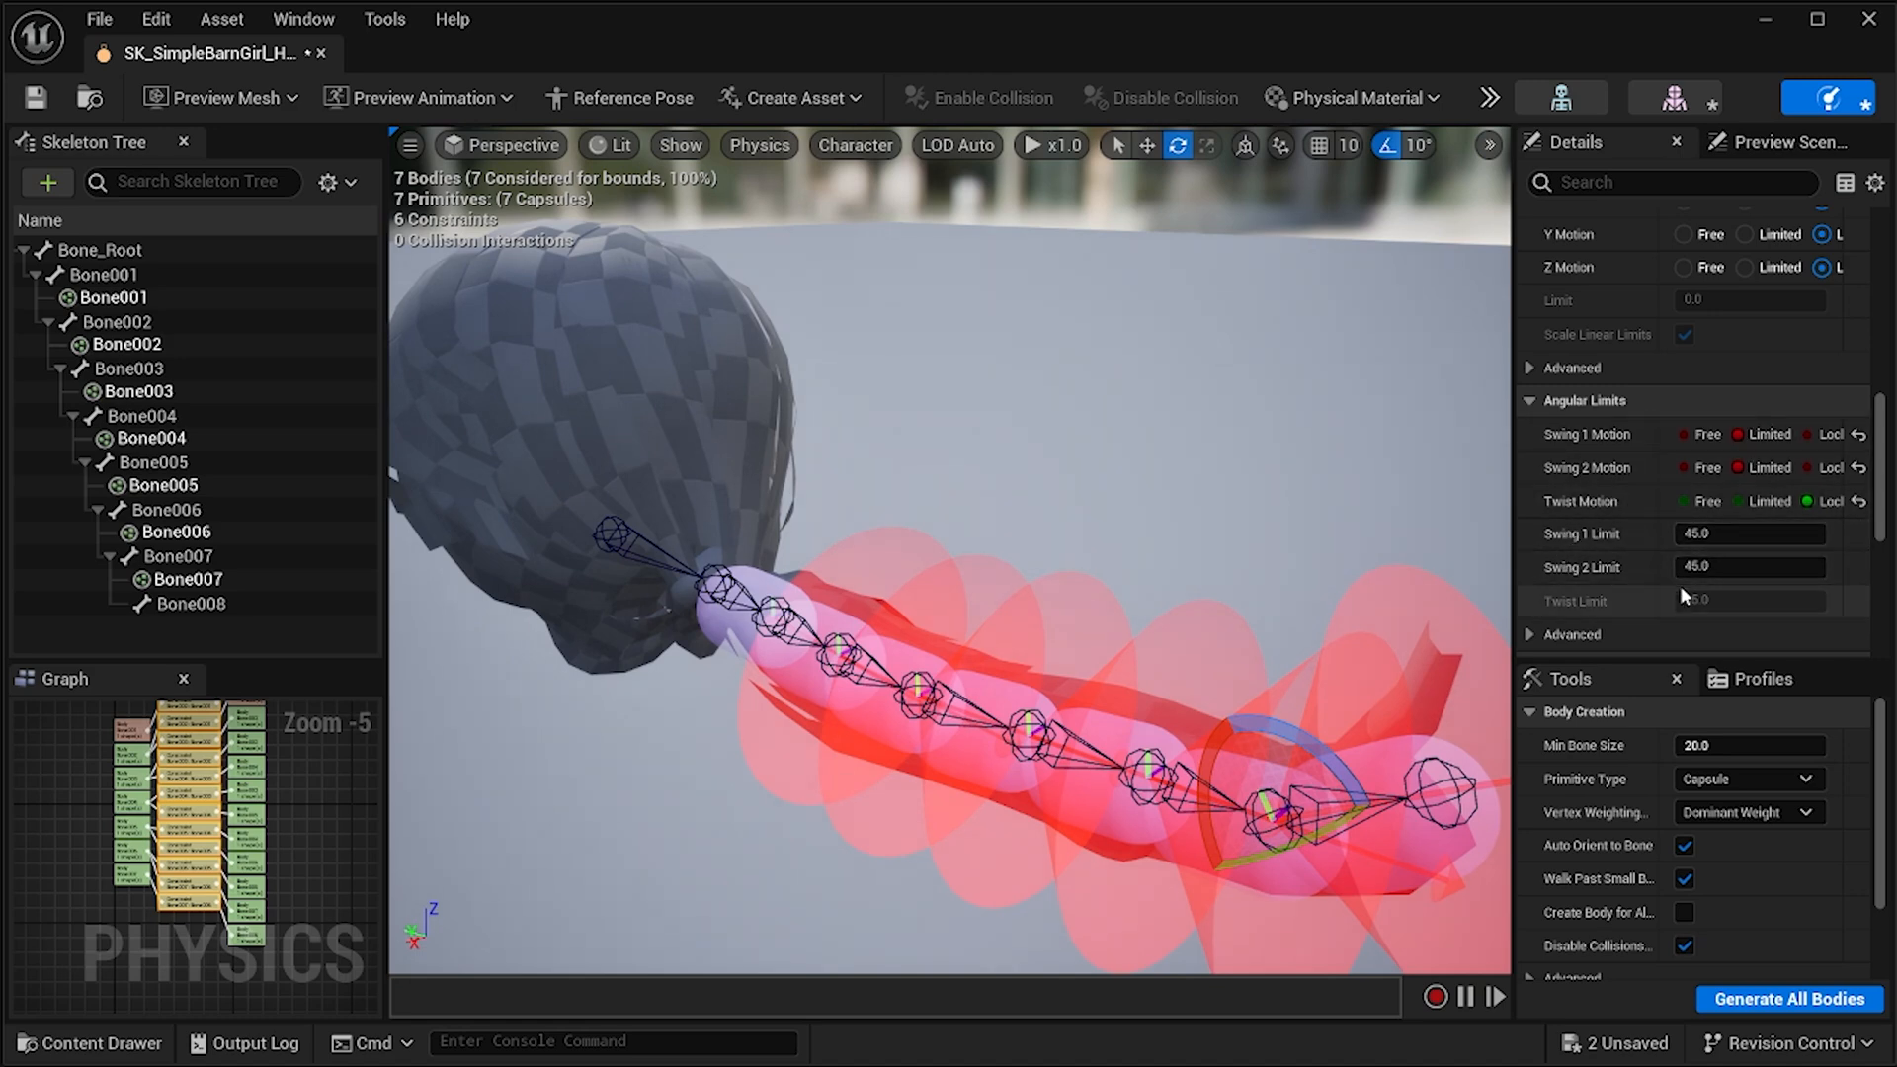
pyautogui.moveTo(1118, 583); pyautogui.dragTo(1216, 630, button='right')
pyautogui.moveTo(1067, 445); pyautogui.dragTo(1215, 444, button='right')
pyautogui.click(1809, 435)
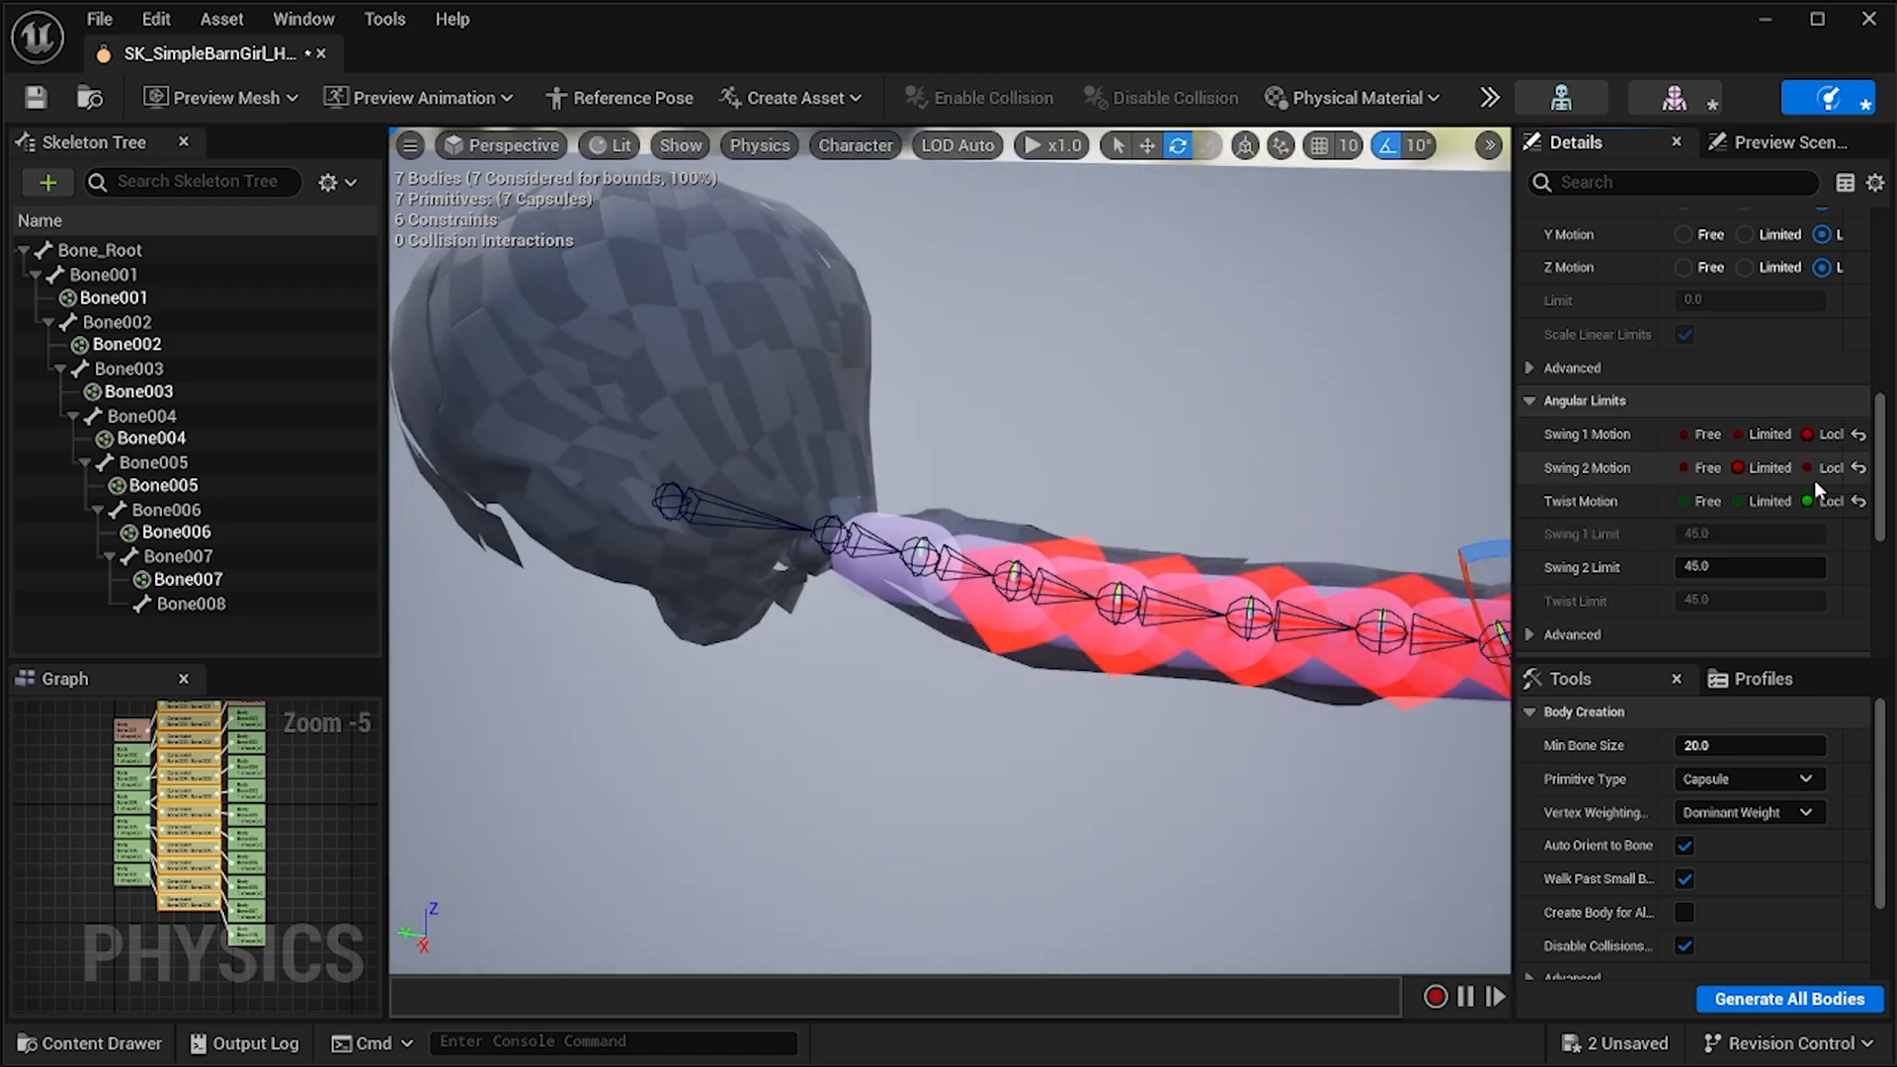
pyautogui.click(1811, 469)
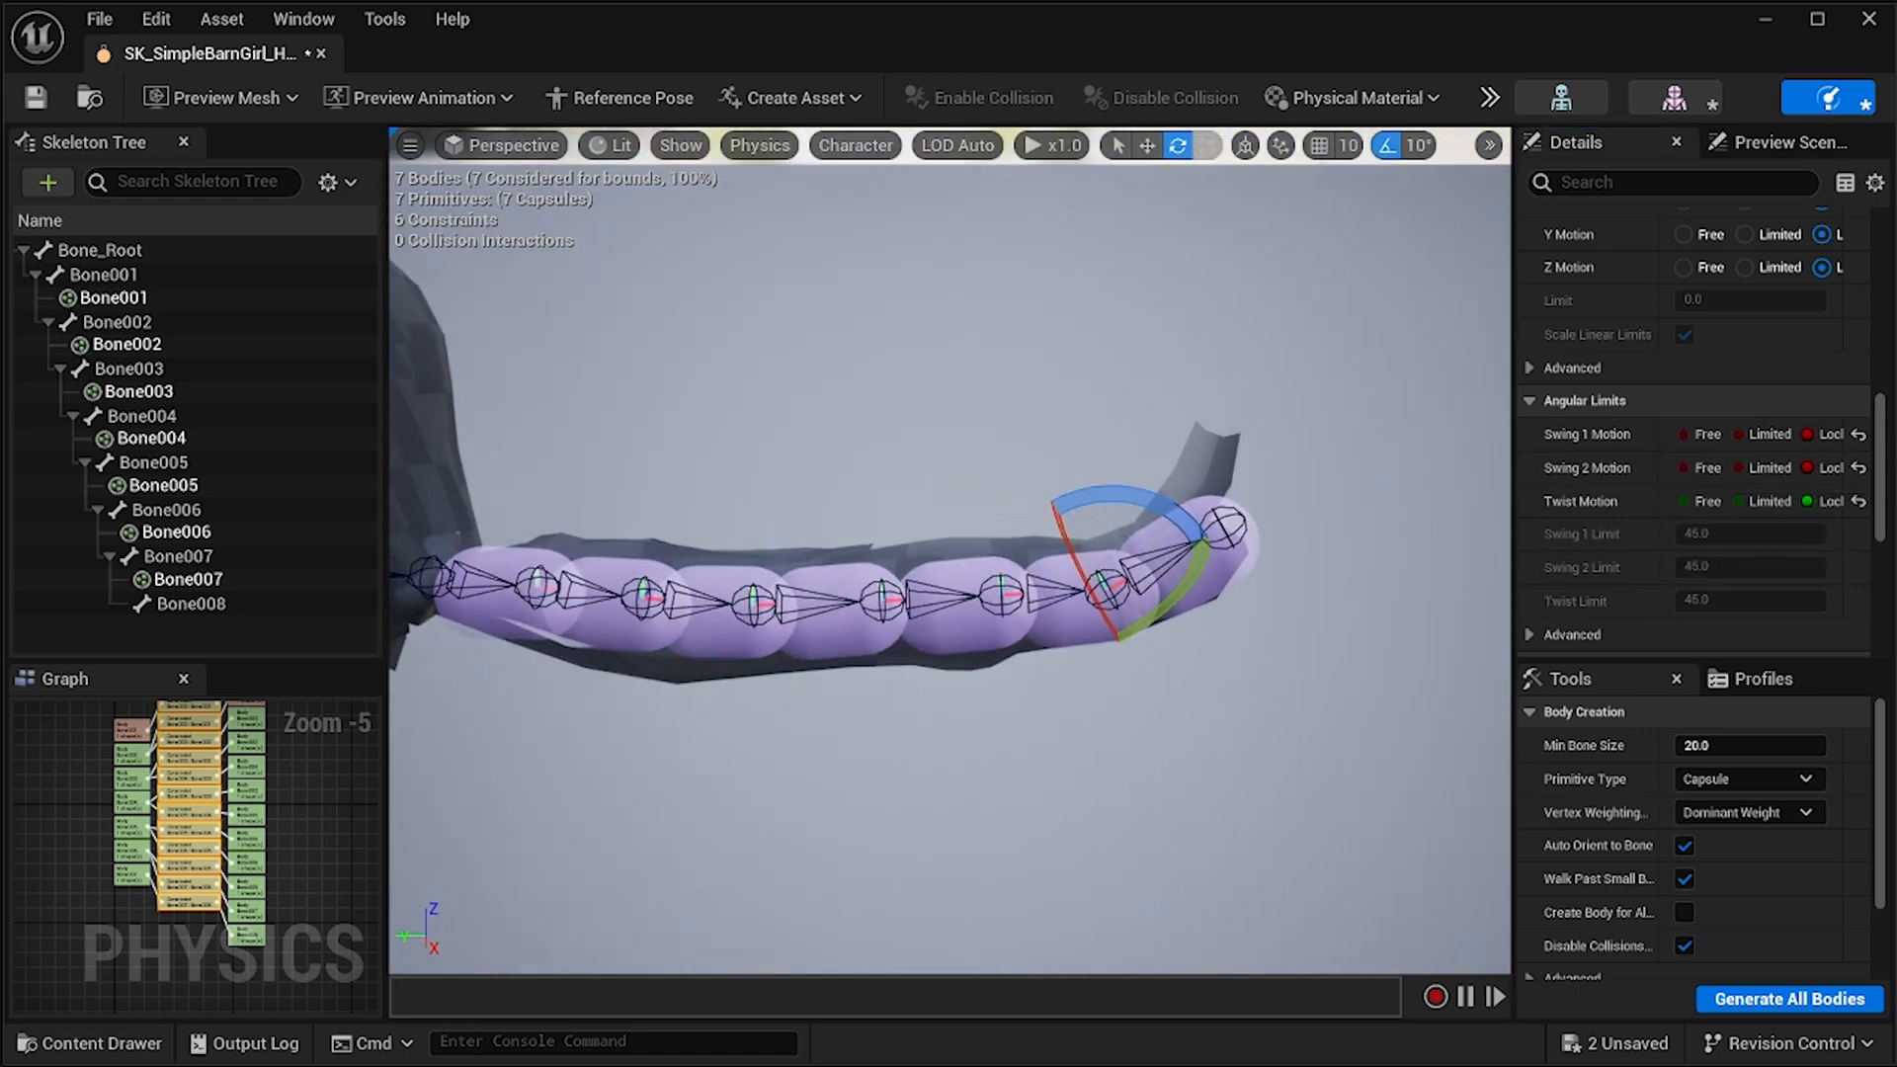
pyautogui.moveTo(1143, 487); pyautogui.dragTo(1048, 459, button='right')
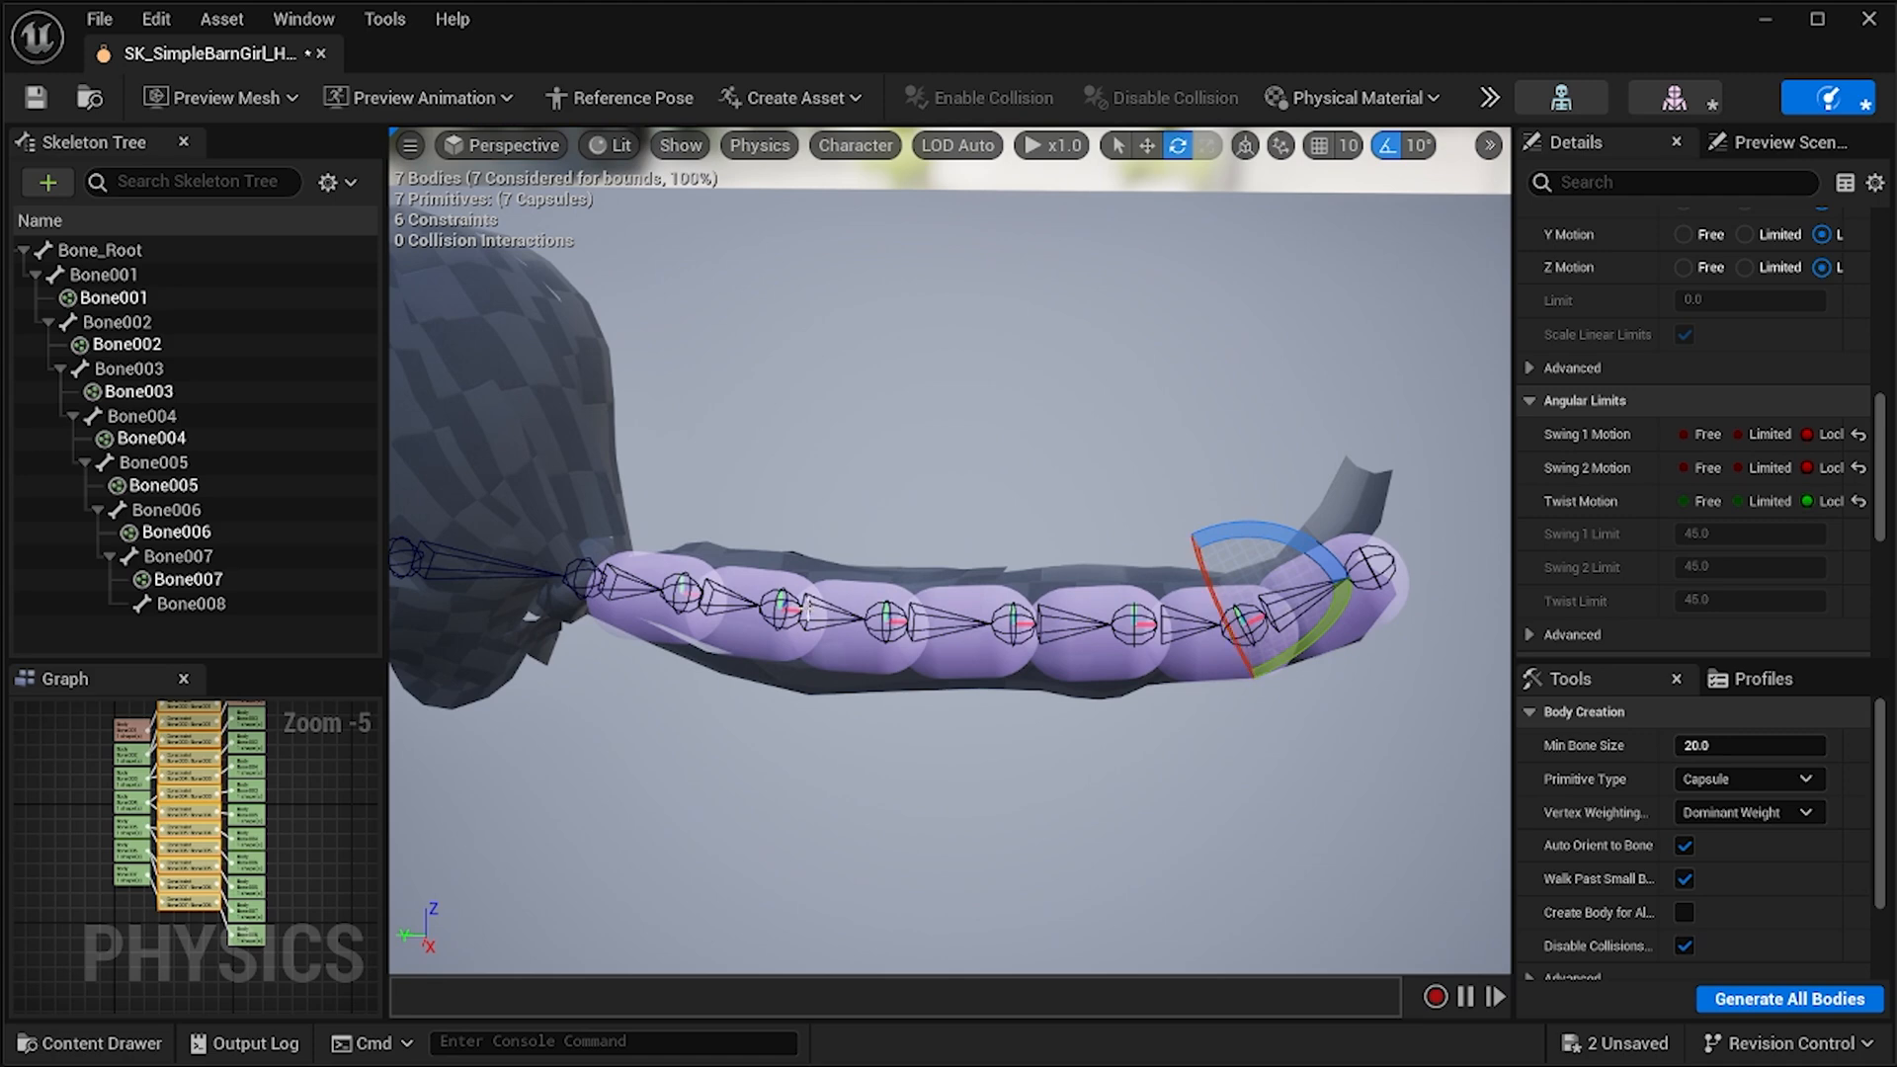
# Return Swing 1 and Swing 2 Motion of the selected constraints to Limited, one axis at a time.
pyautogui.click(1744, 437)
pyautogui.moveTo(948, 364); pyautogui.dragTo(1146, 346, button='right')
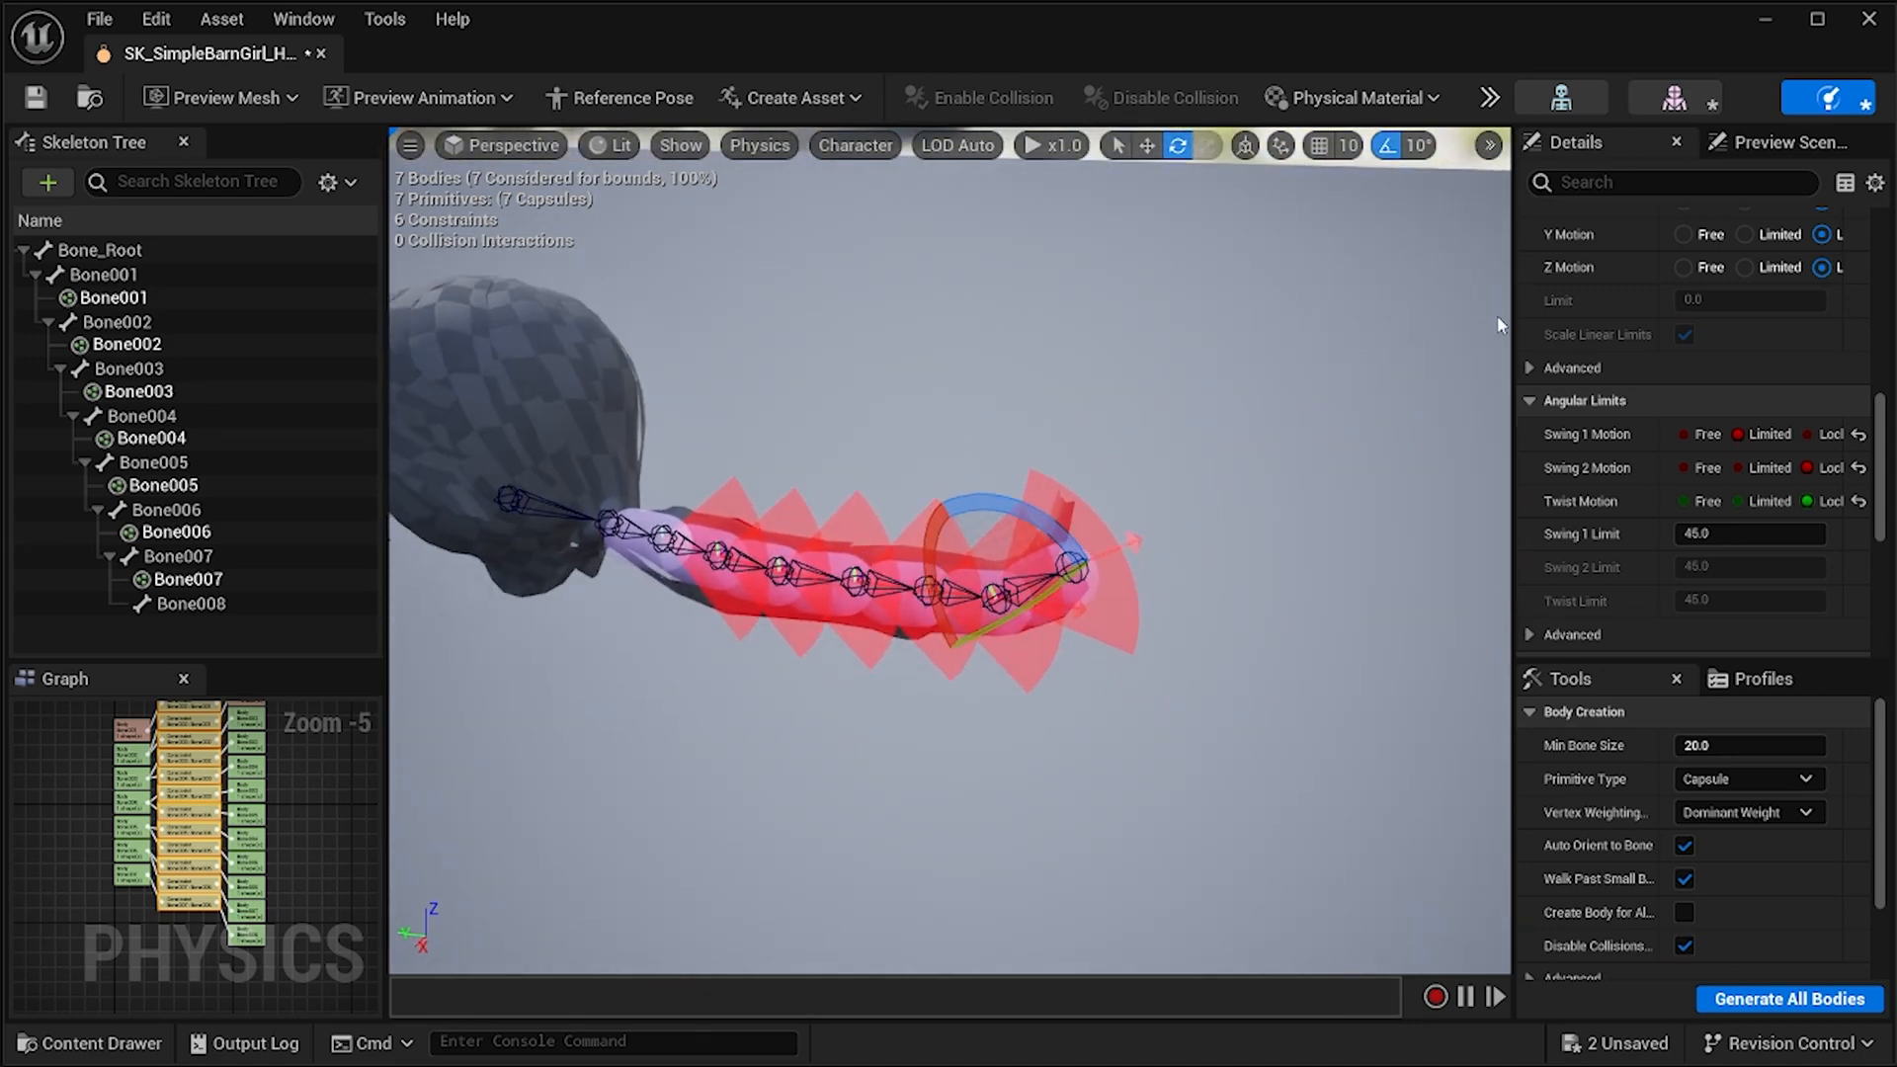
pyautogui.click(1741, 467)
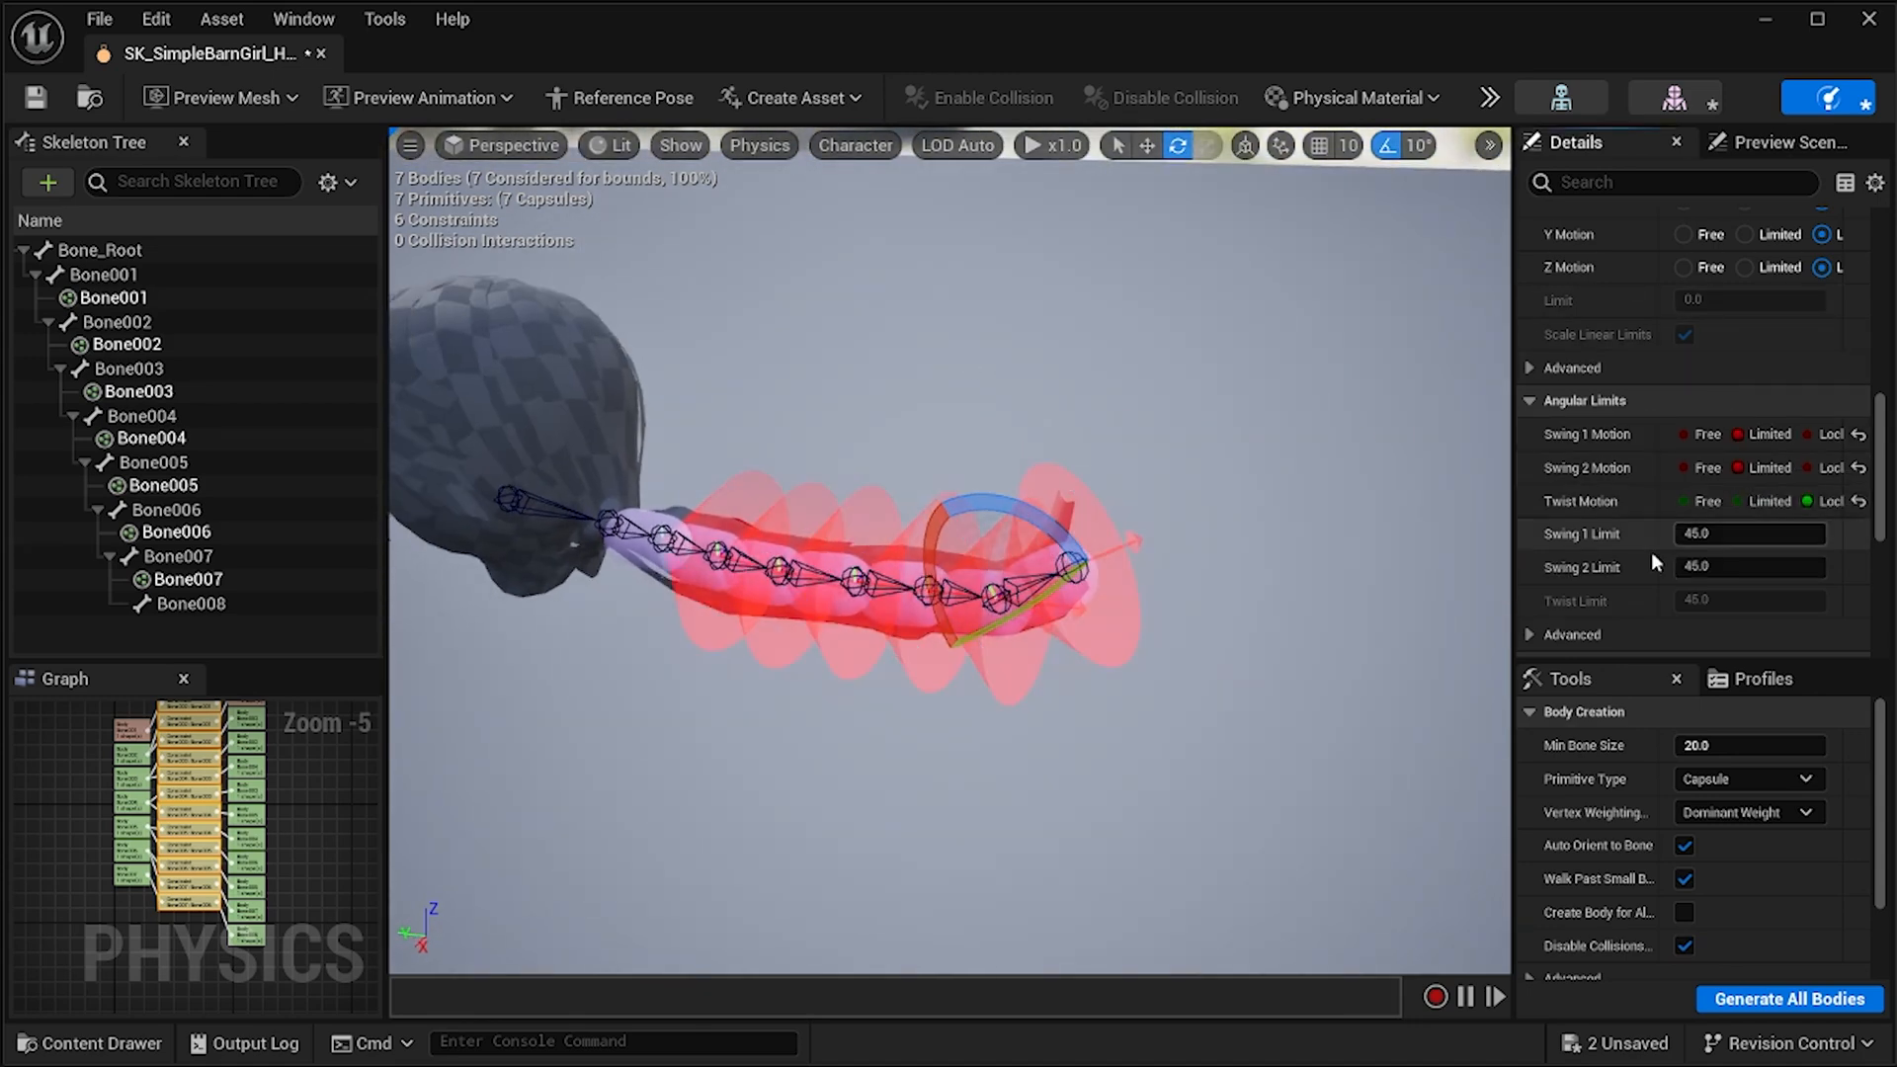
pyautogui.moveTo(1301, 632); pyautogui.dragTo(1189, 682, button='right')
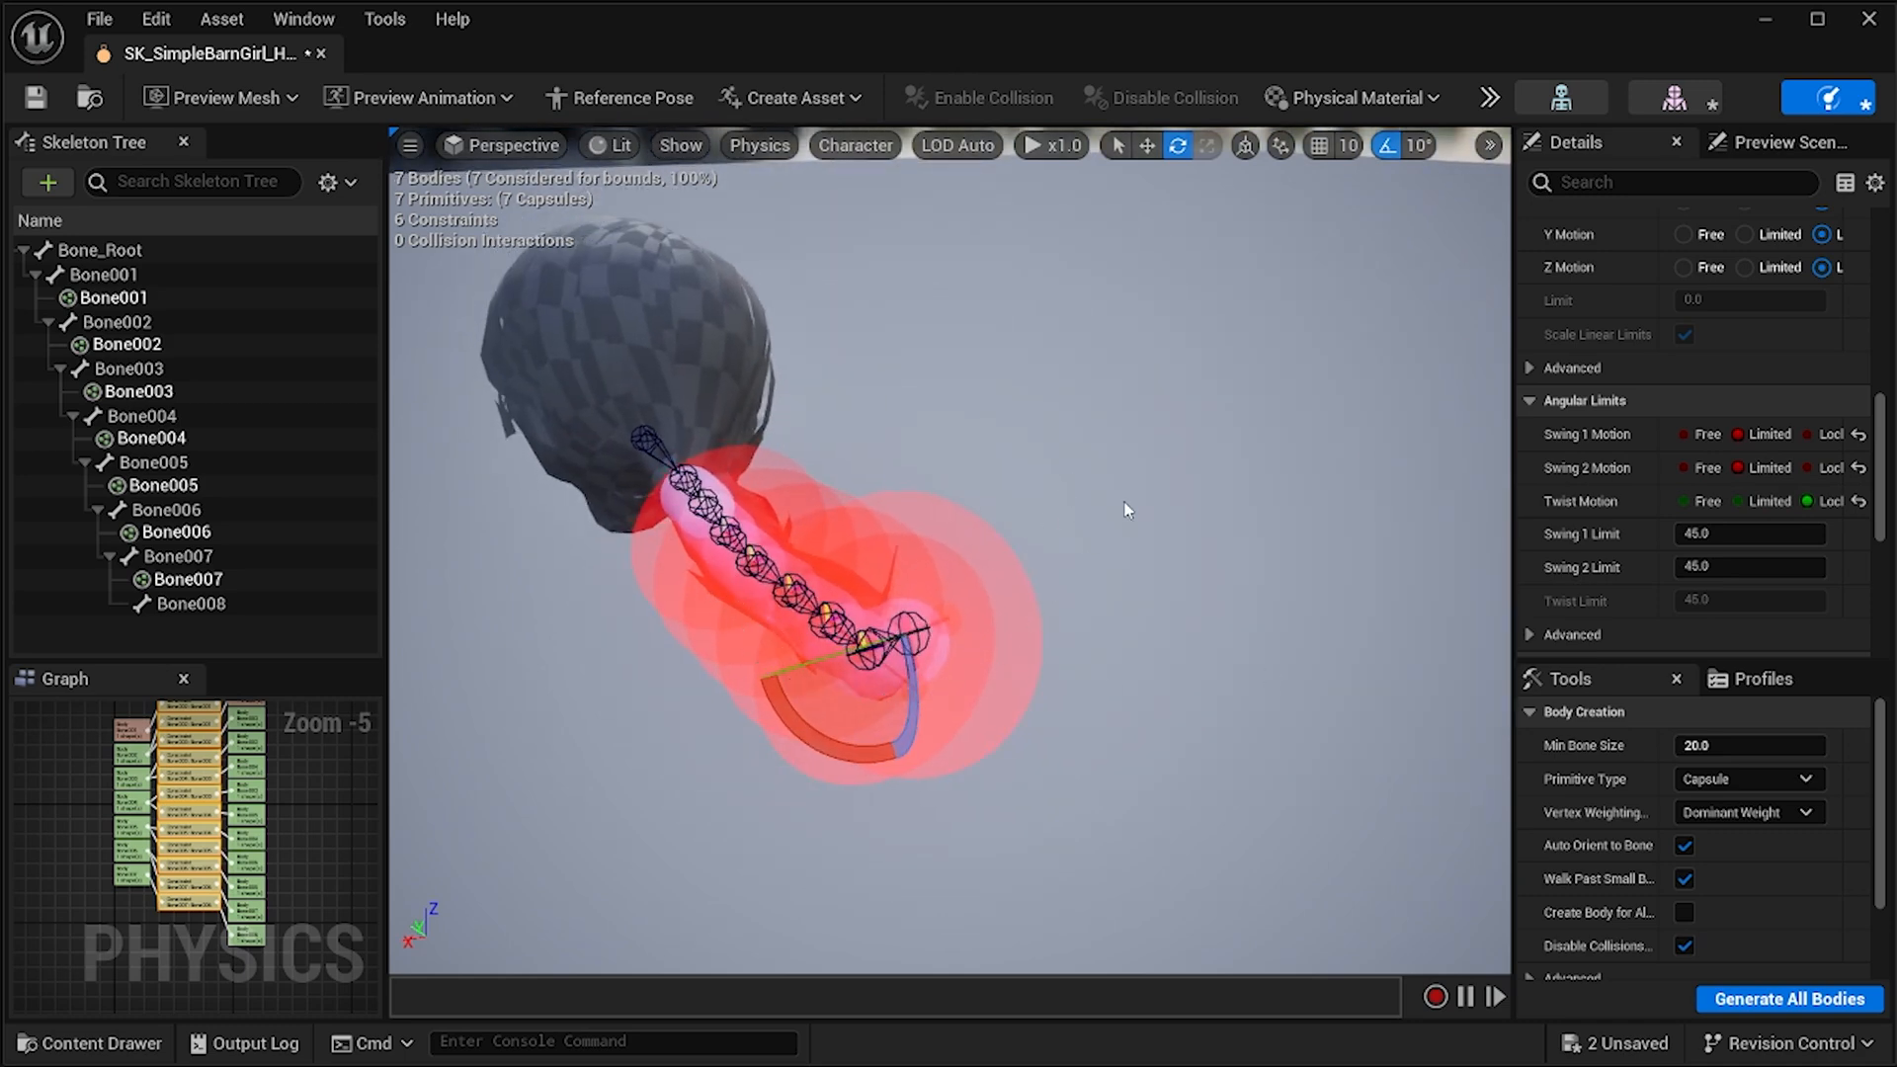
# Try Limited Twist Motion on the selected constraints and return it to Locked.
pyautogui.click(1738, 501)
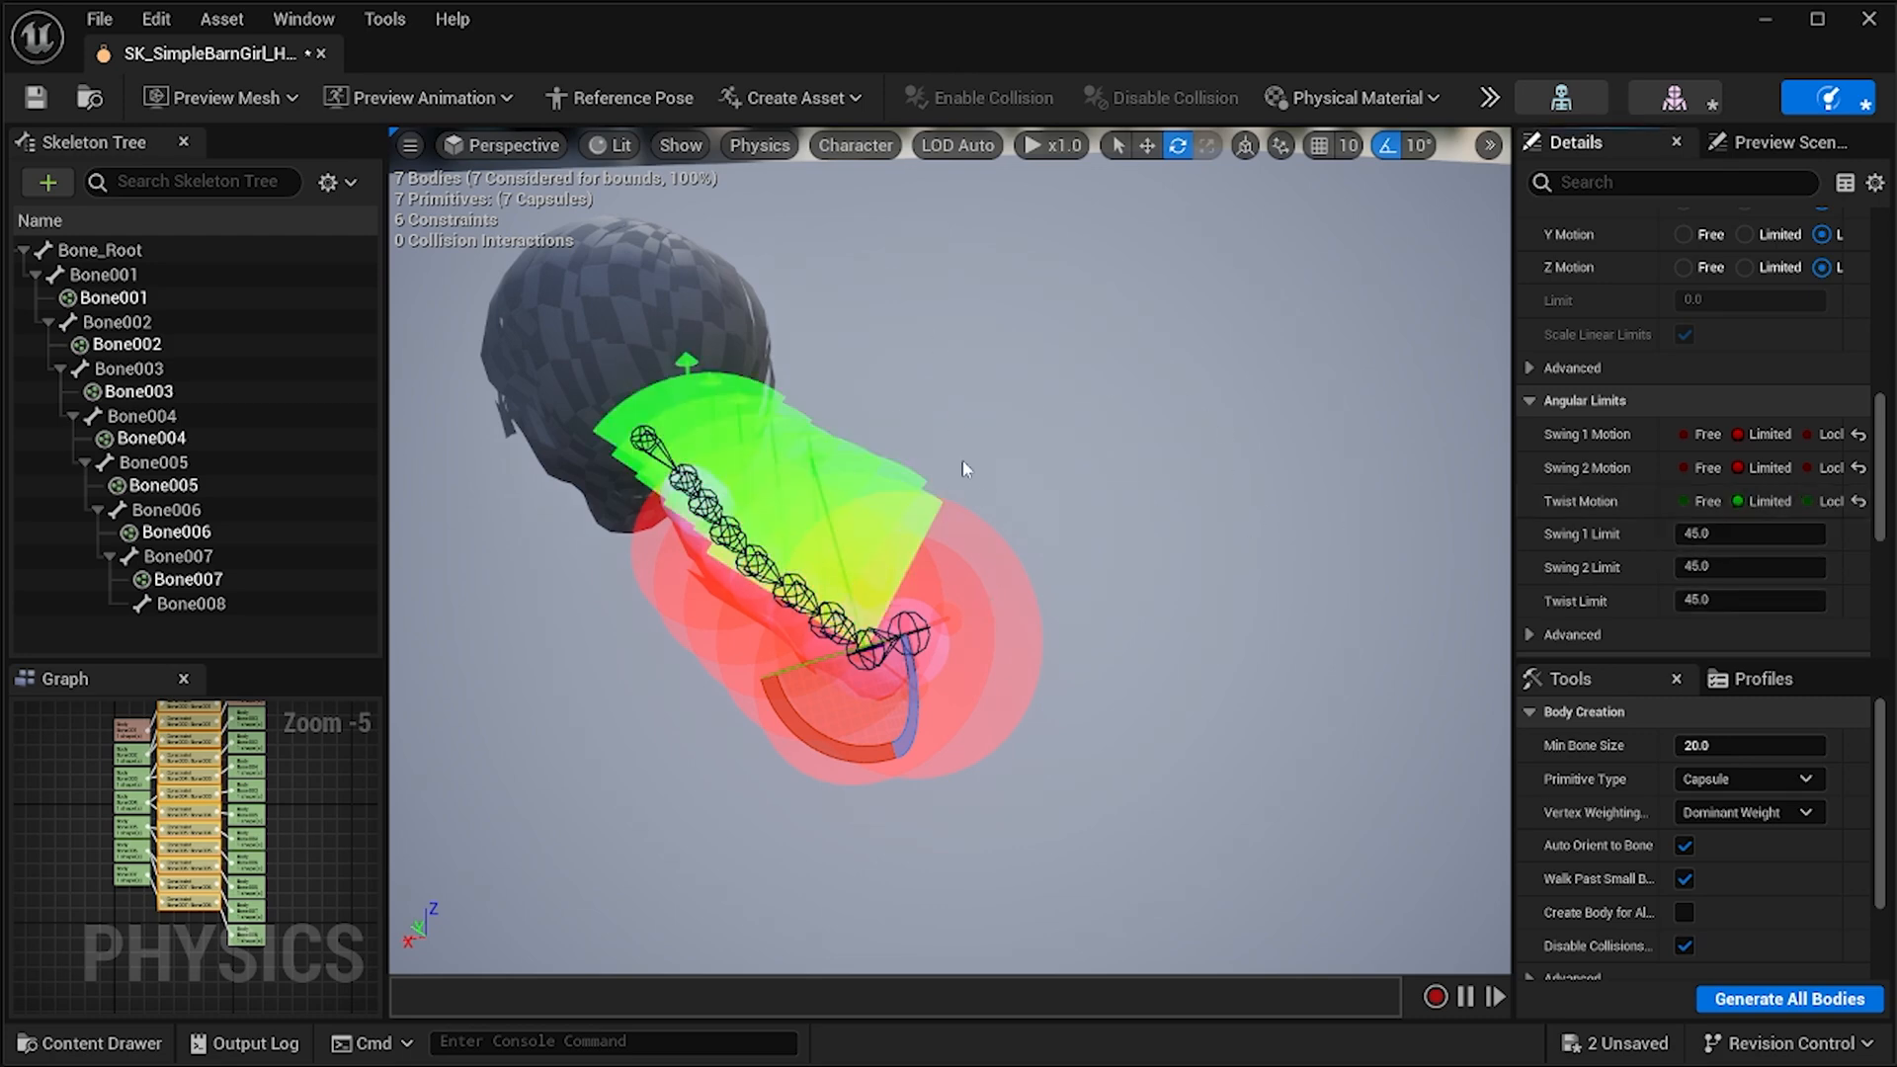
pyautogui.click(1802, 502)
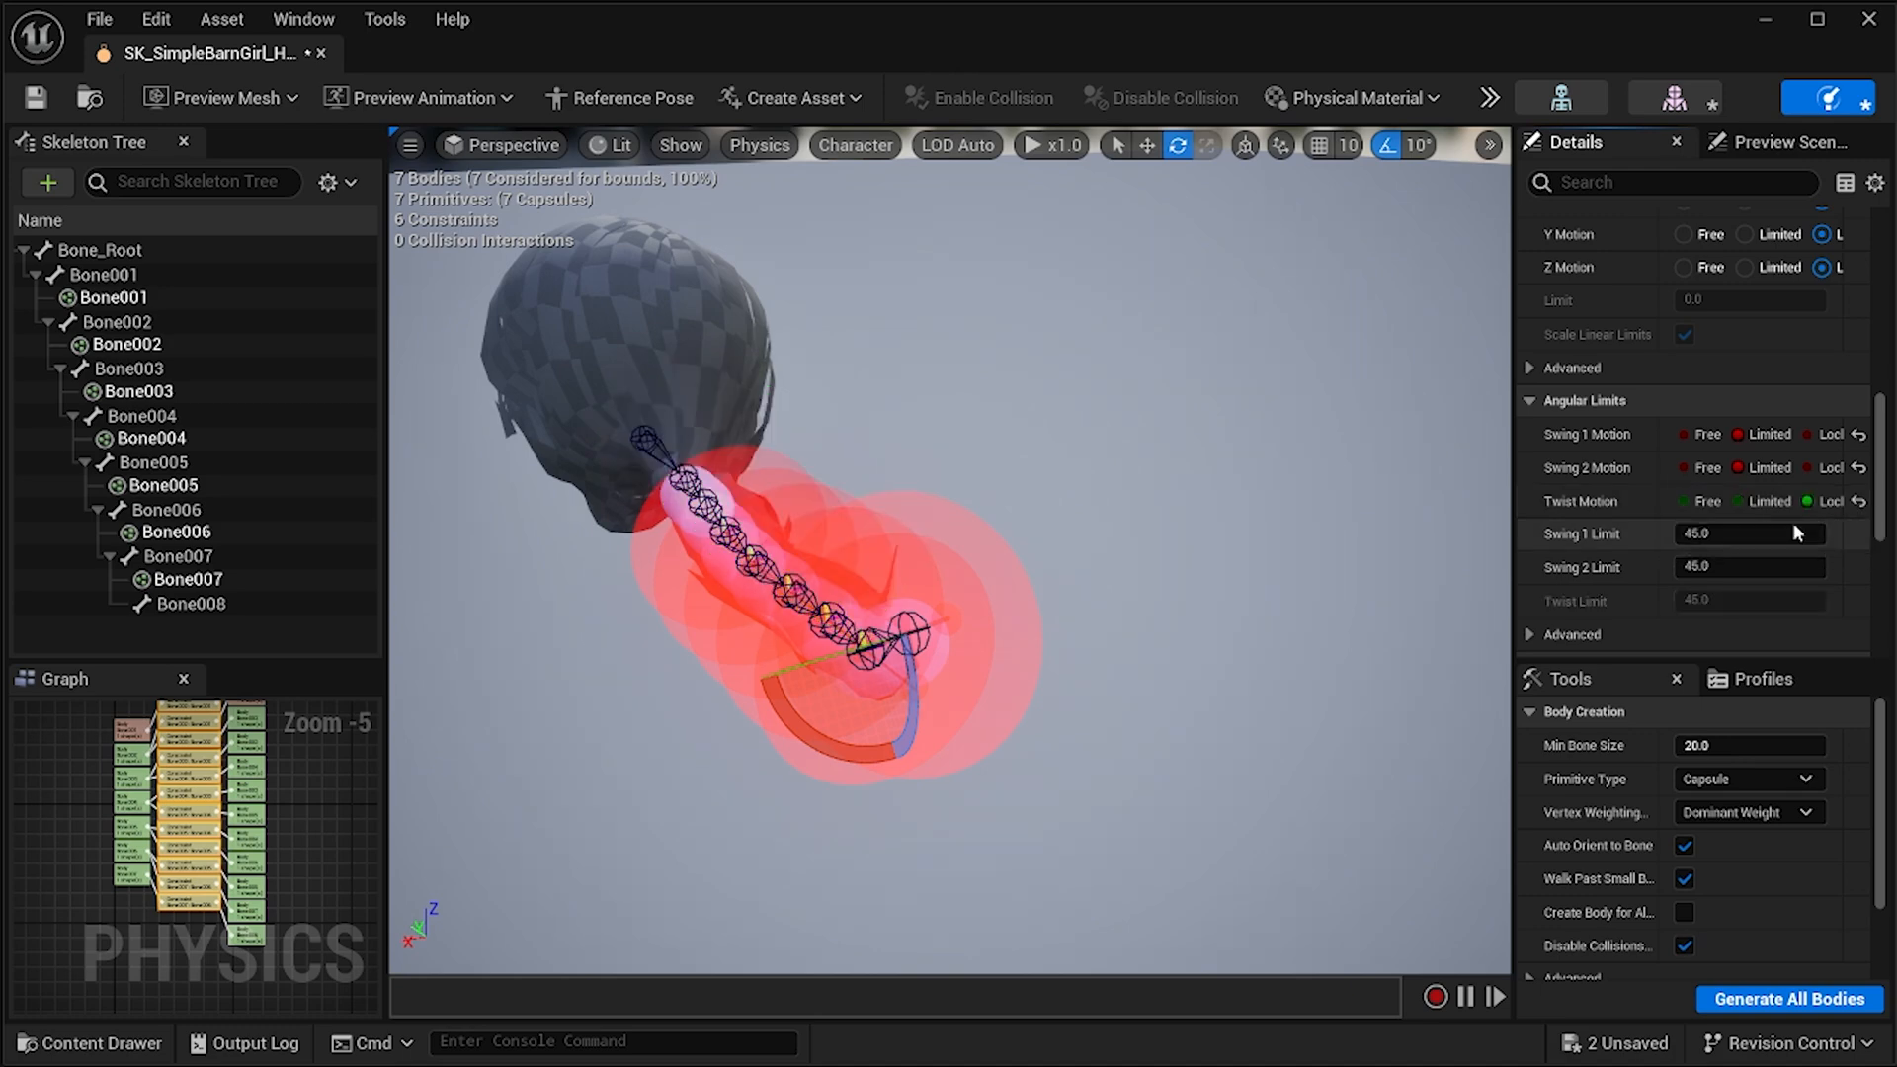
pyautogui.moveTo(1014, 405); pyautogui.dragTo(1186, 474, button='right')
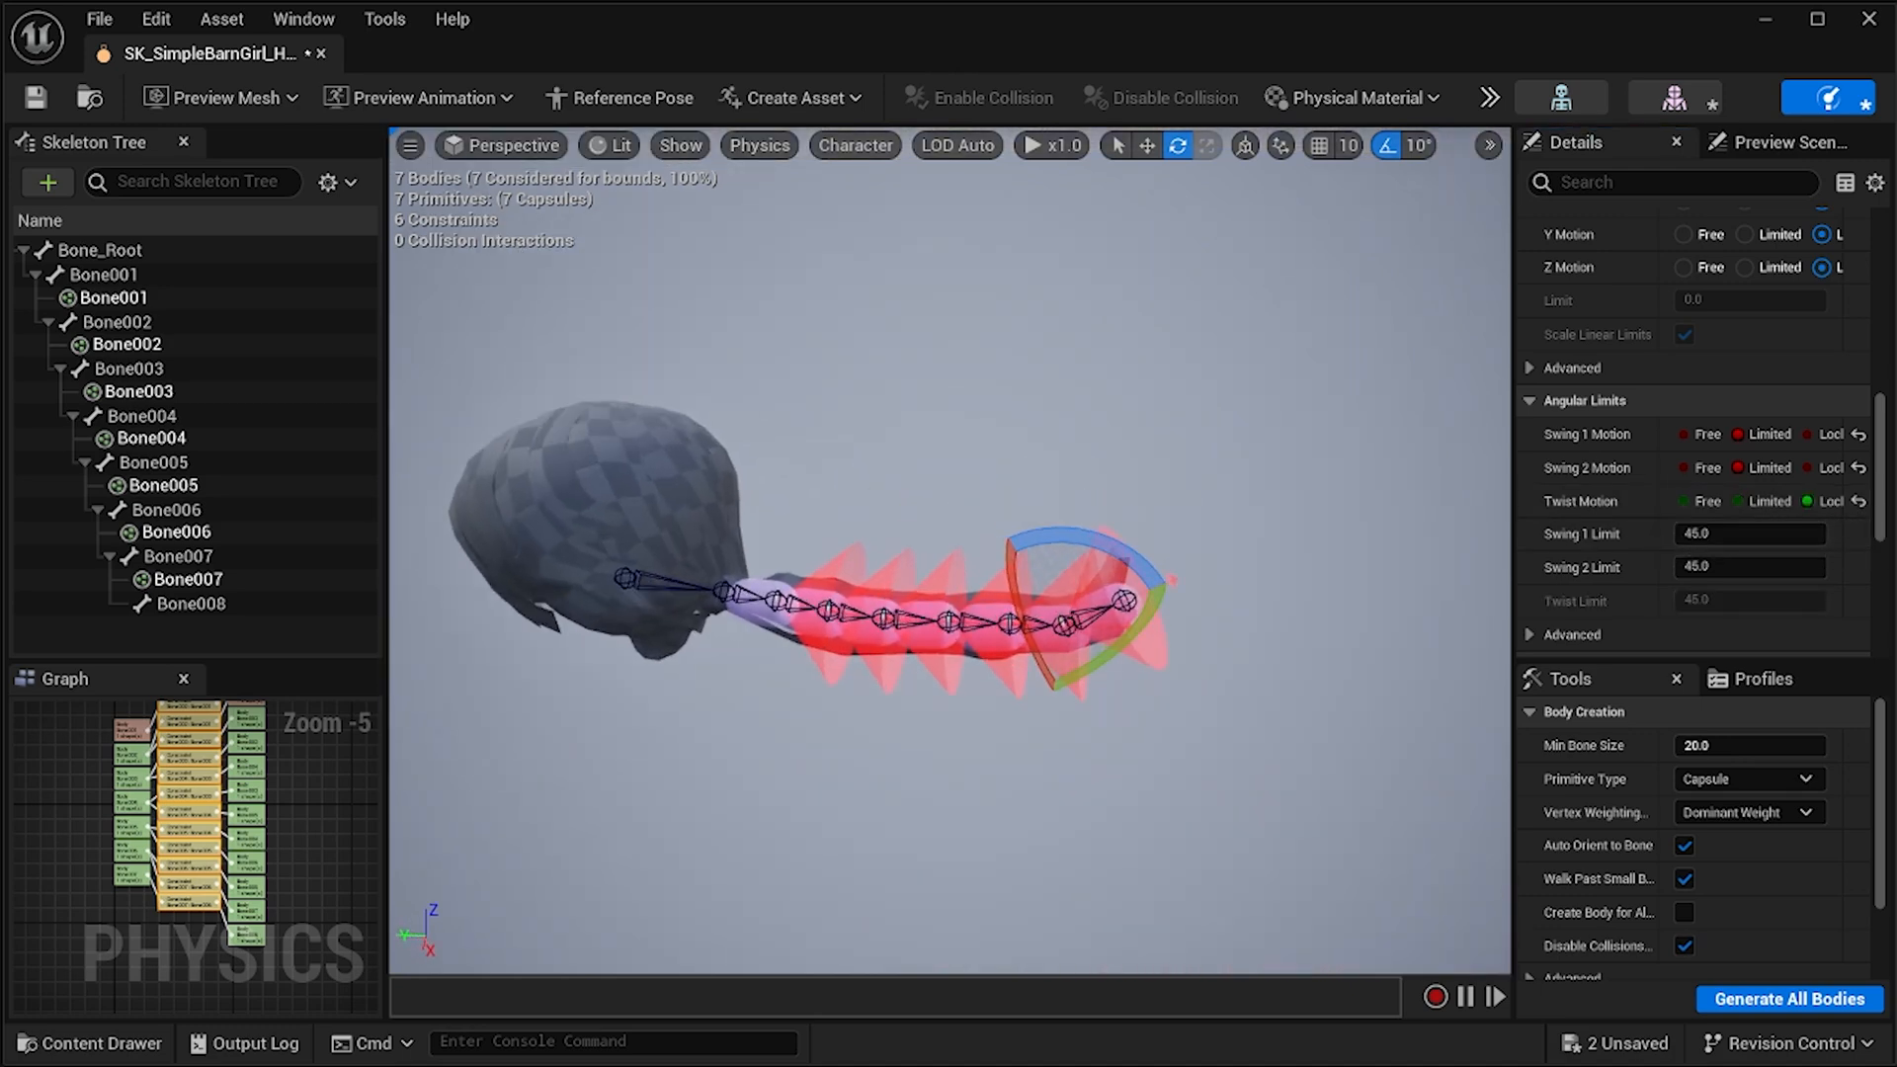
# Save the hair physics asset and clear the selection in the skeleton.
pyautogui.click(33, 102)
pyautogui.click(166, 253)
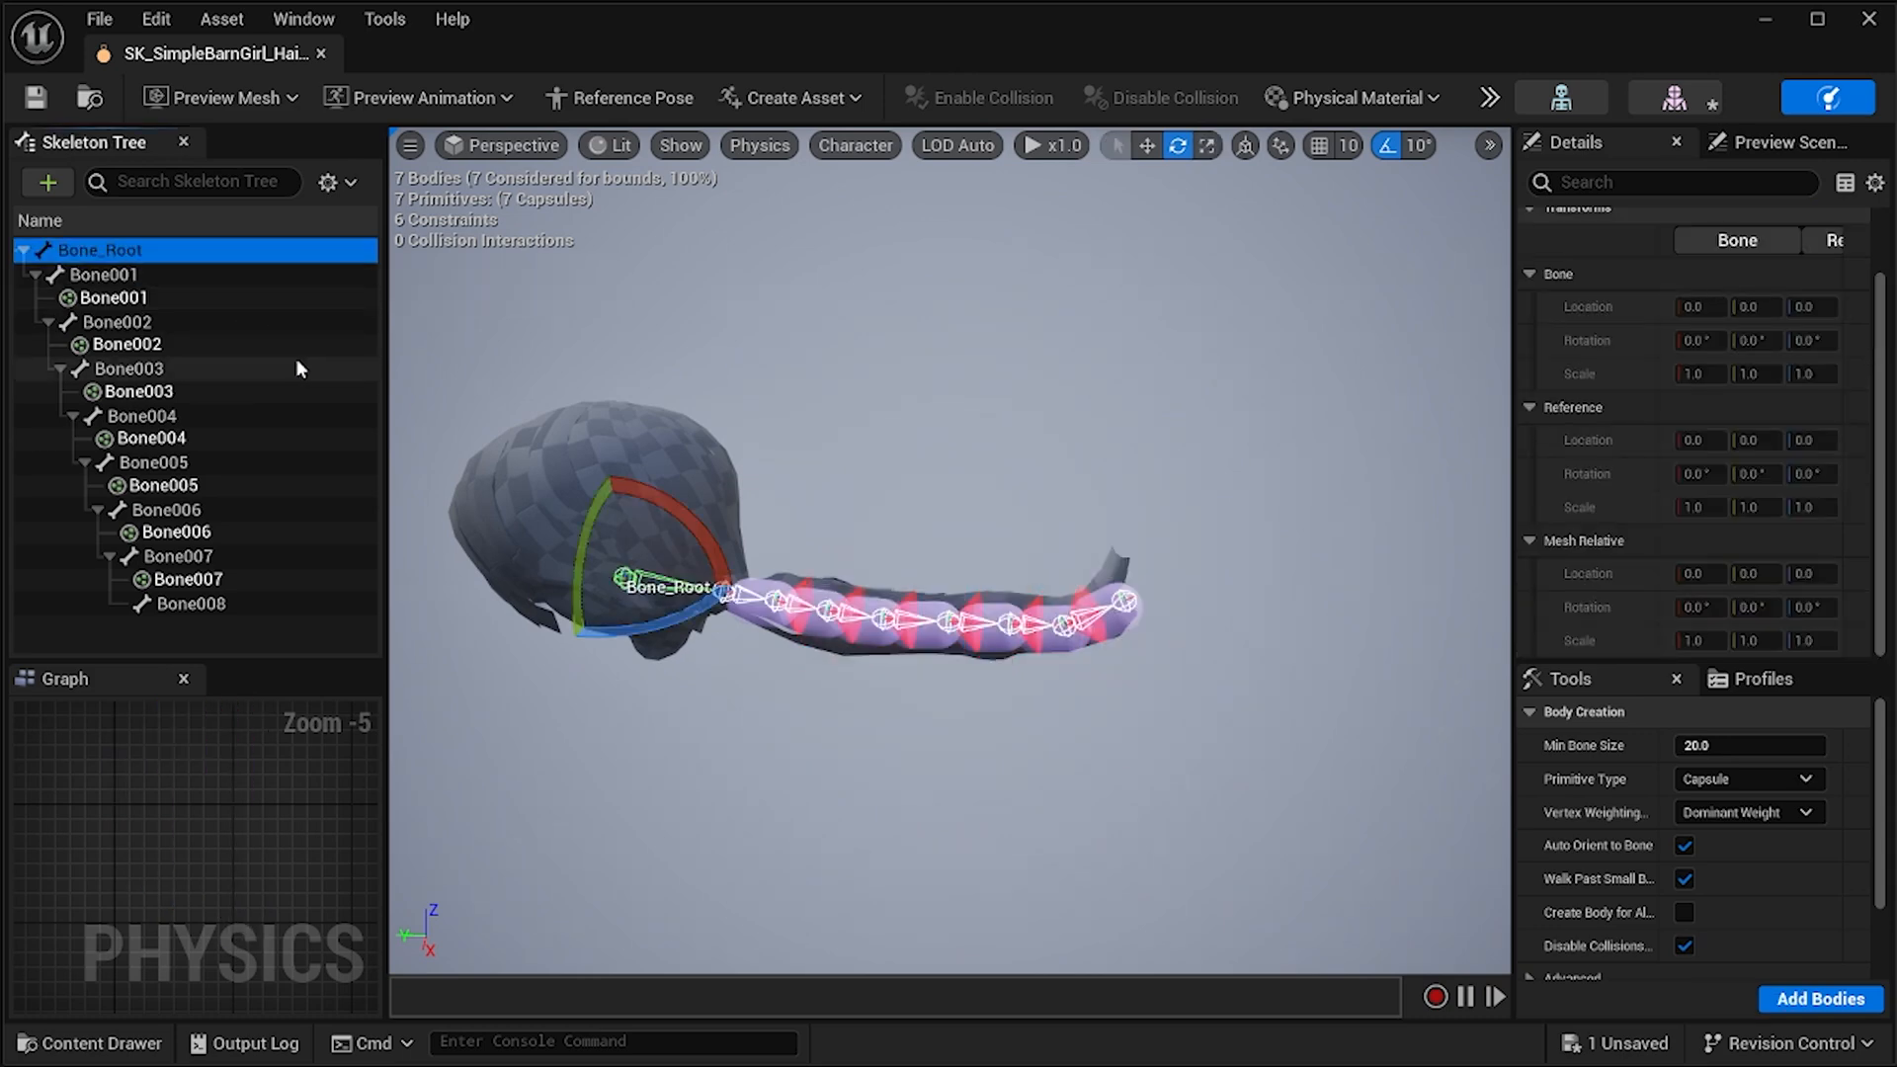
pyautogui.click(93, 639)
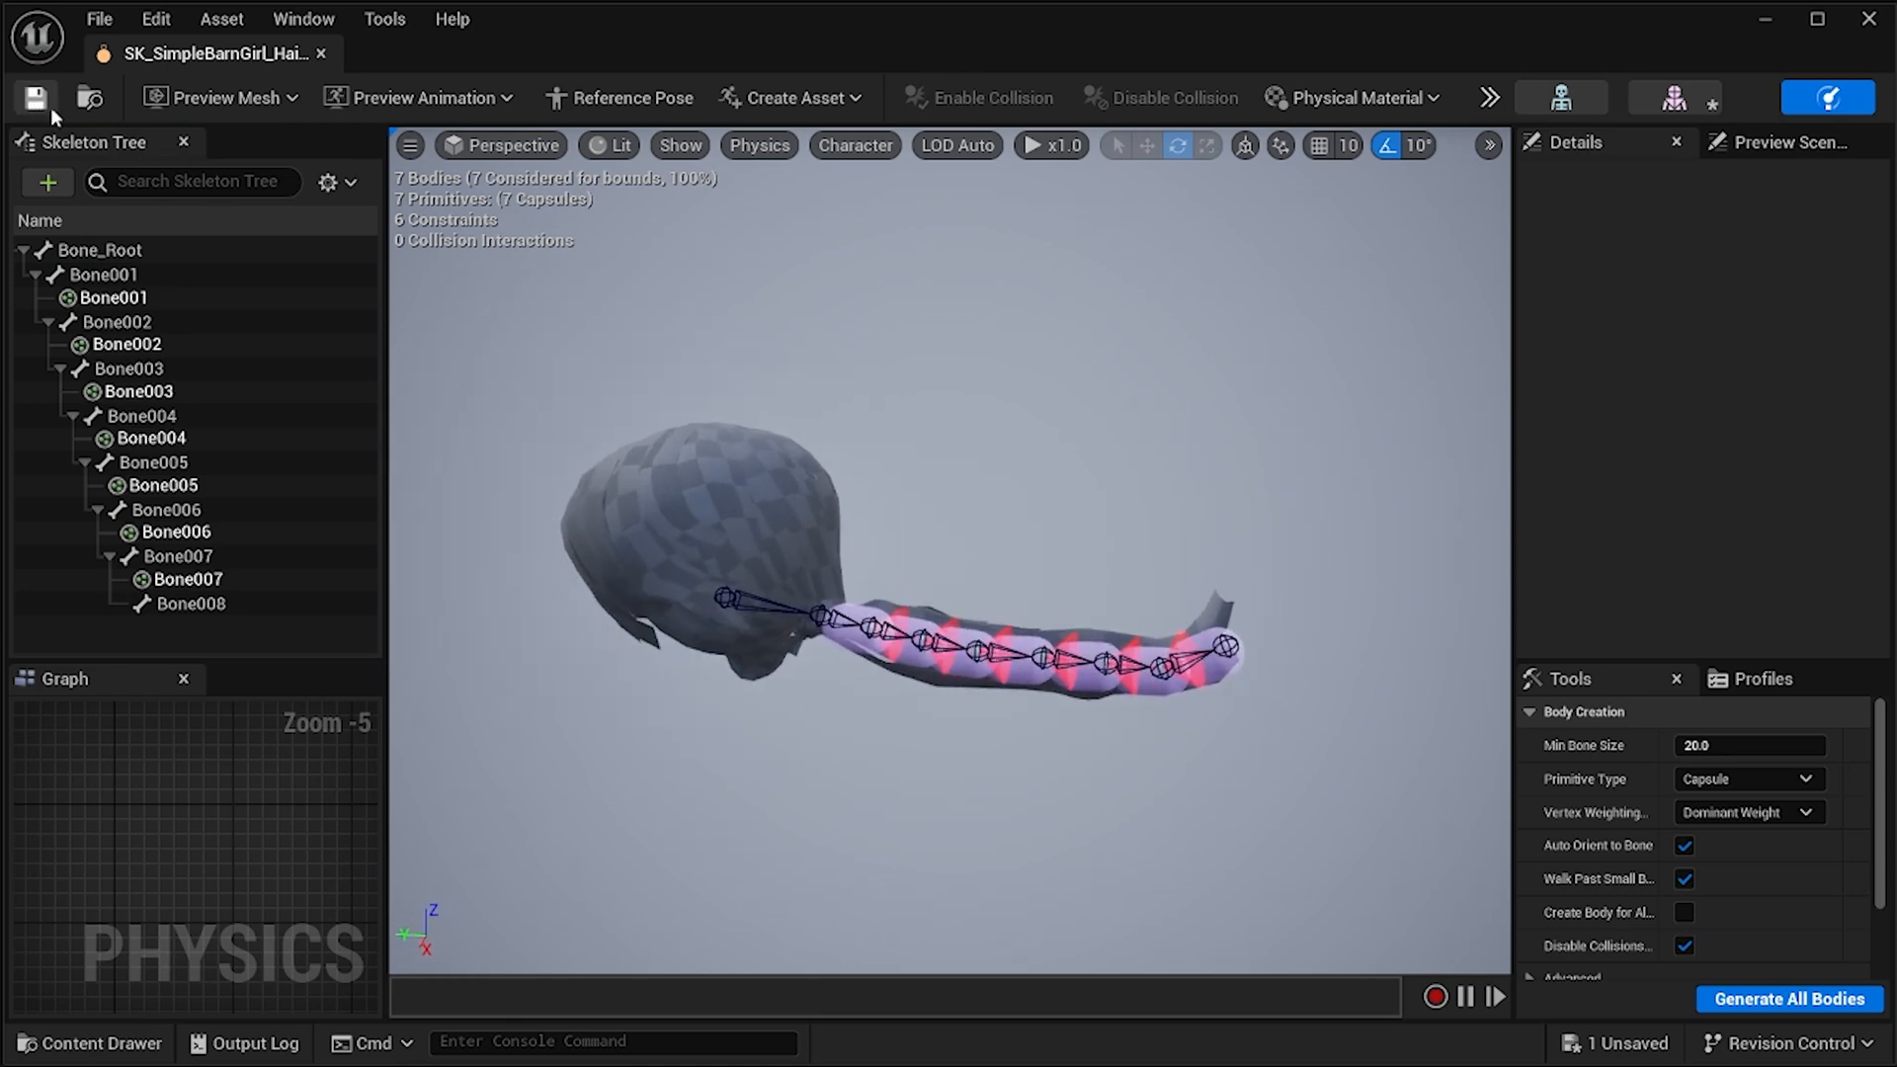
# Create an Animation Blueprint from the SK_SimpleBarnGirl_Hair skeletal mesh in the SimpleBarnGirl folder.
pyautogui.click(1762, 20)
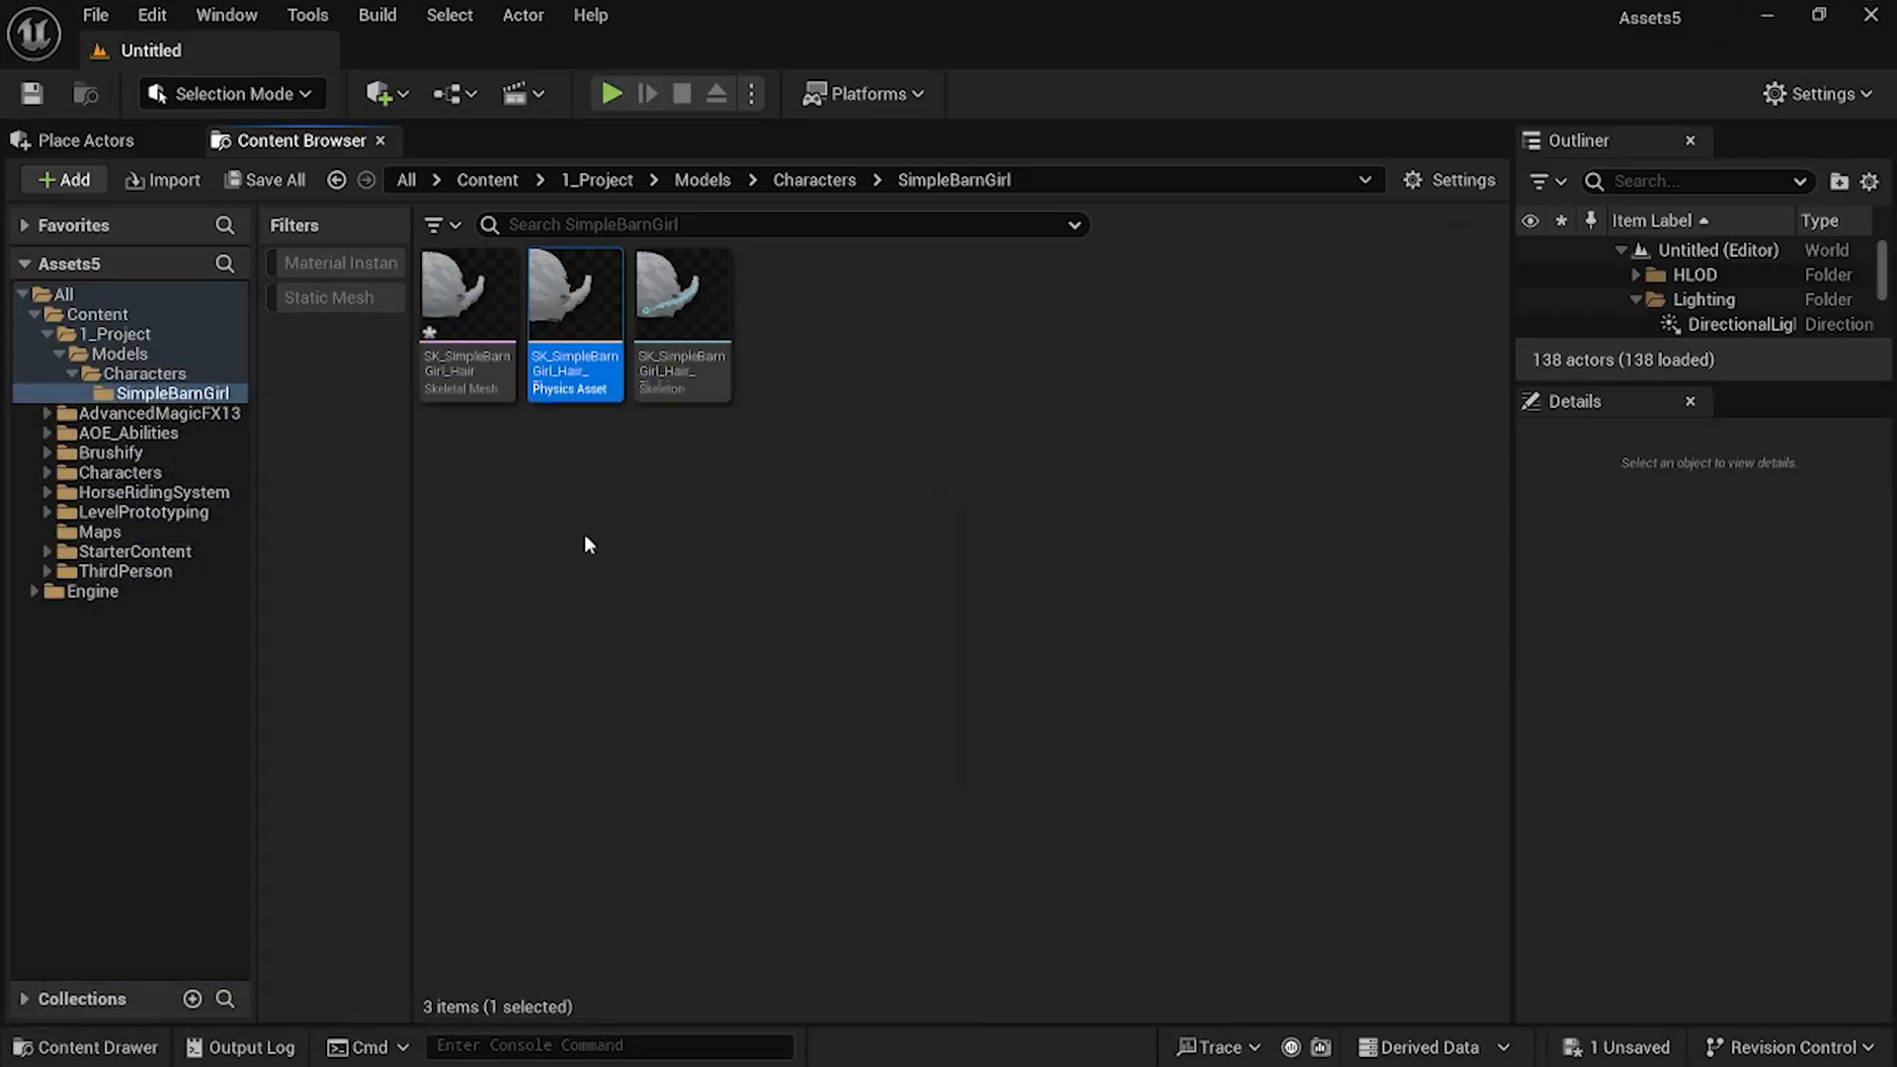
pyautogui.click(456, 314)
pyautogui.rightClick(444, 310)
pyautogui.moveTo(449, 322)
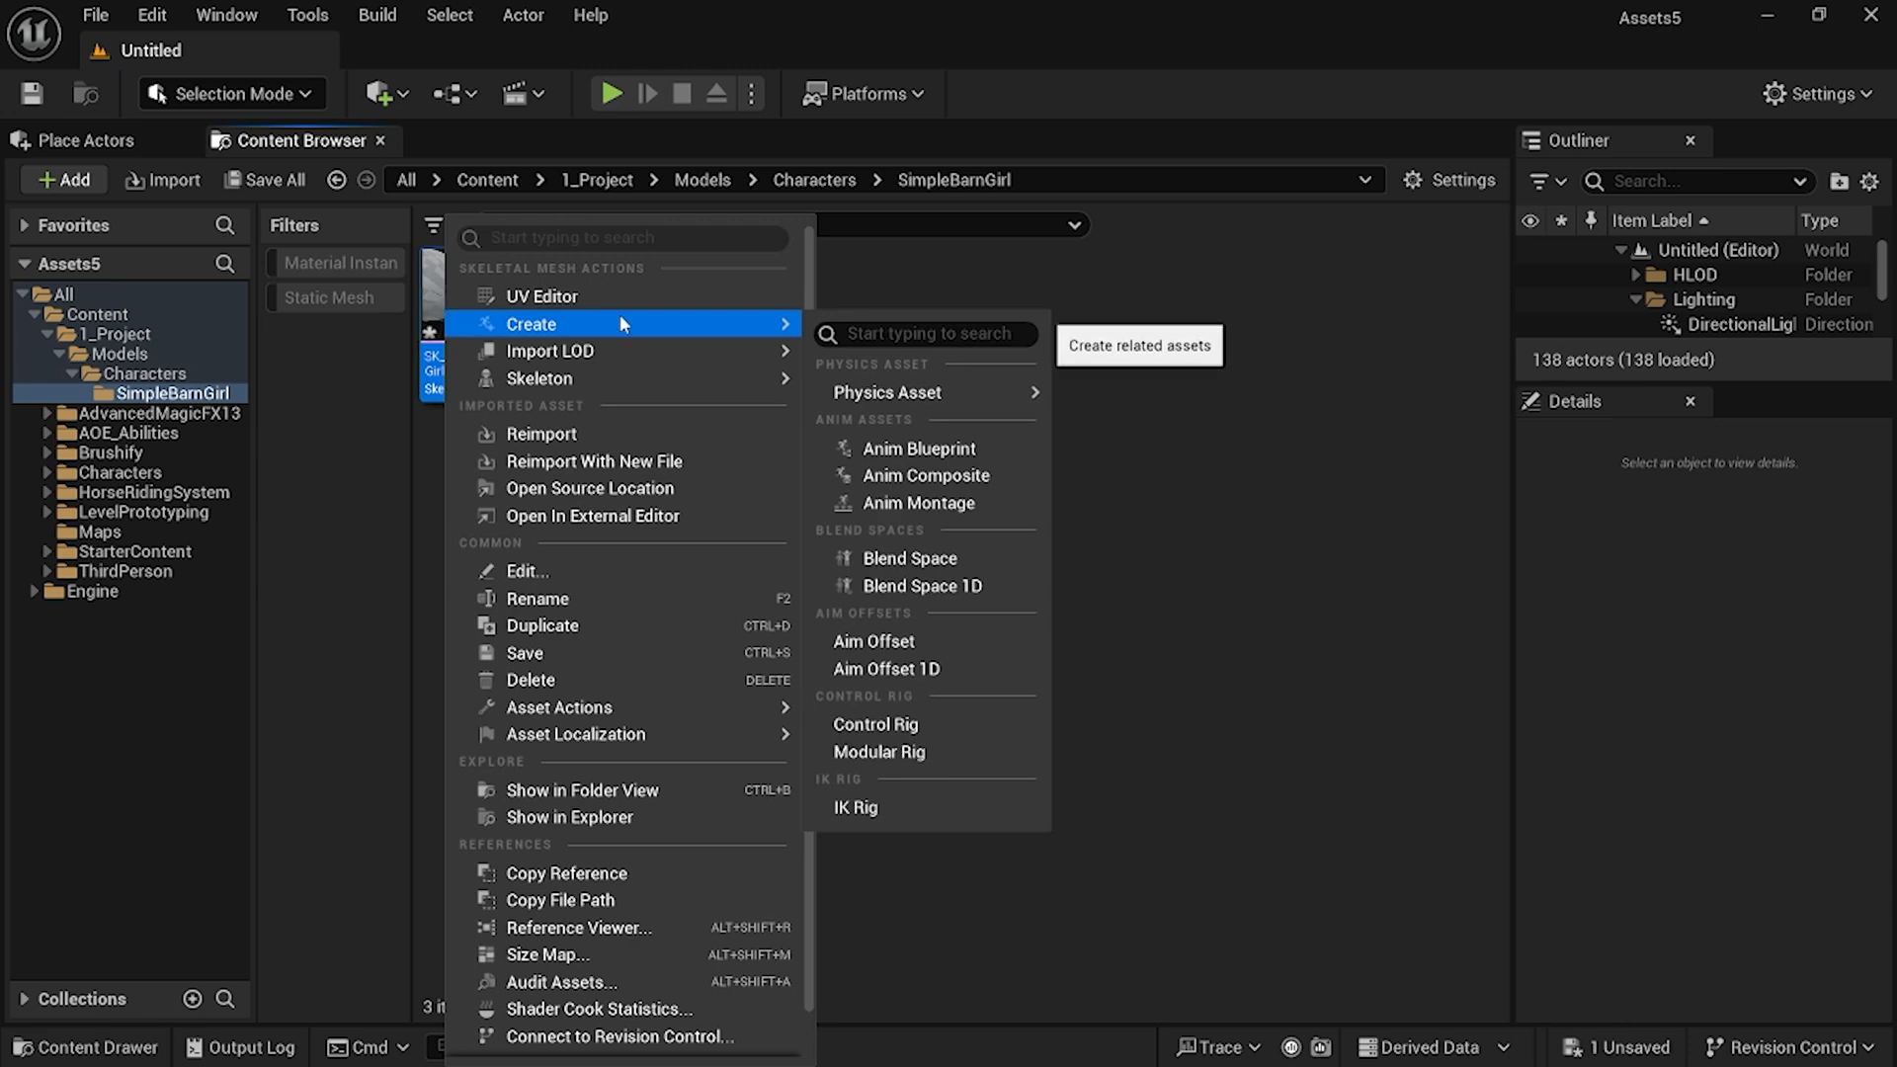
pyautogui.click(978, 456)
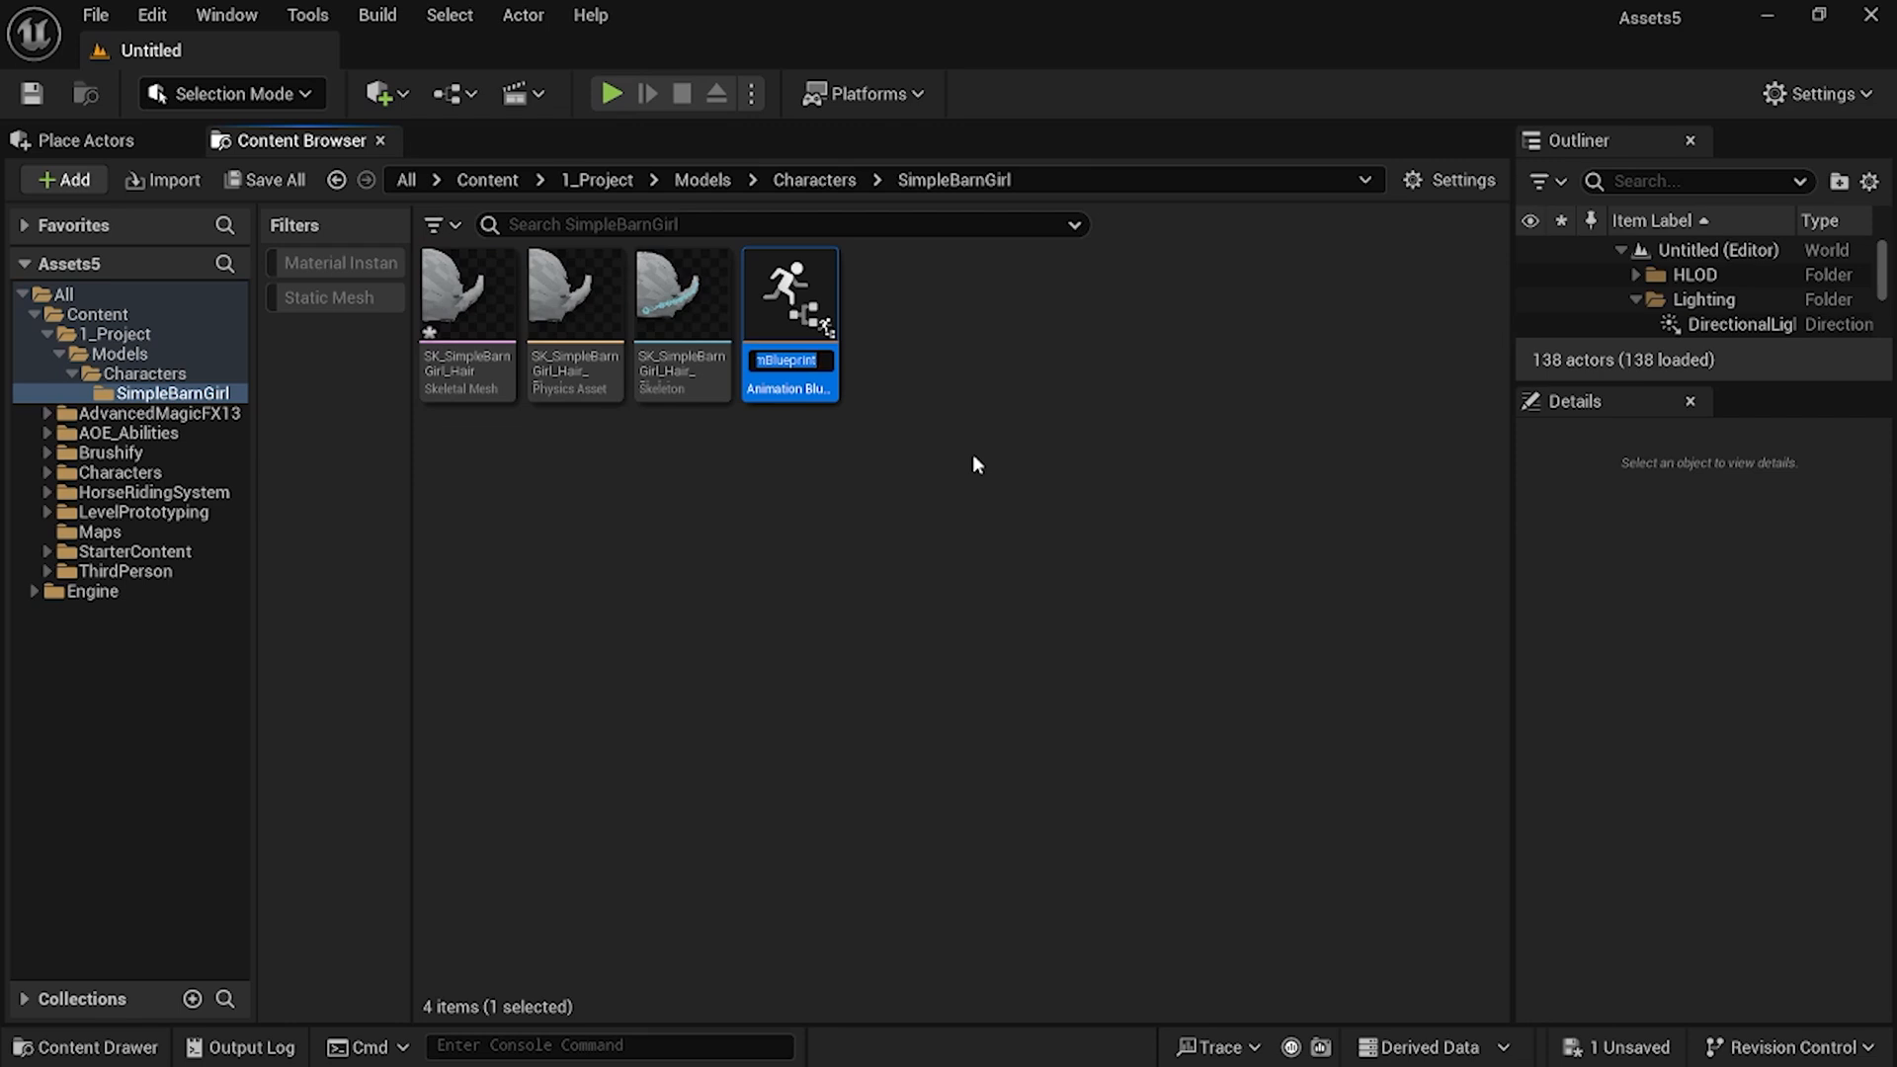
# Name the new Animation Blueprint Hair_AnimBlueprint.
pyautogui.press('Home')
pyautogui.press('Delete')
pyautogui.press('Delete')
pyautogui.press('Delete')
pyautogui.press('Delete')
pyautogui.press('Delete')
pyautogui.press('Delete')
pyautogui.press('Delete')
pyautogui.press('Delete')
pyautogui.press('Delete')
pyautogui.press('Delete')
pyautogui.press('Delete')
pyautogui.press('Delete')
pyautogui.press('Delete')
pyautogui.press('Delete')
pyautogui.press('Delete')
pyautogui.press('Delete')
pyautogui.press('Delete')
pyautogui.press('Delete')
pyautogui.press('Right')
pyautogui.press('Right')
pyautogui.press('Right')
pyautogui.press('Right')
pyautogui.press('Delete')
pyautogui.press('Delete')
pyautogui.press('Delete')
pyautogui.press('Delete')
pyautogui.press('Delete')
pyautogui.press('Delete')
pyautogui.press('Delete')
pyautogui.press('Delete')
pyautogui.press('Delete')
pyautogui.press('Return')
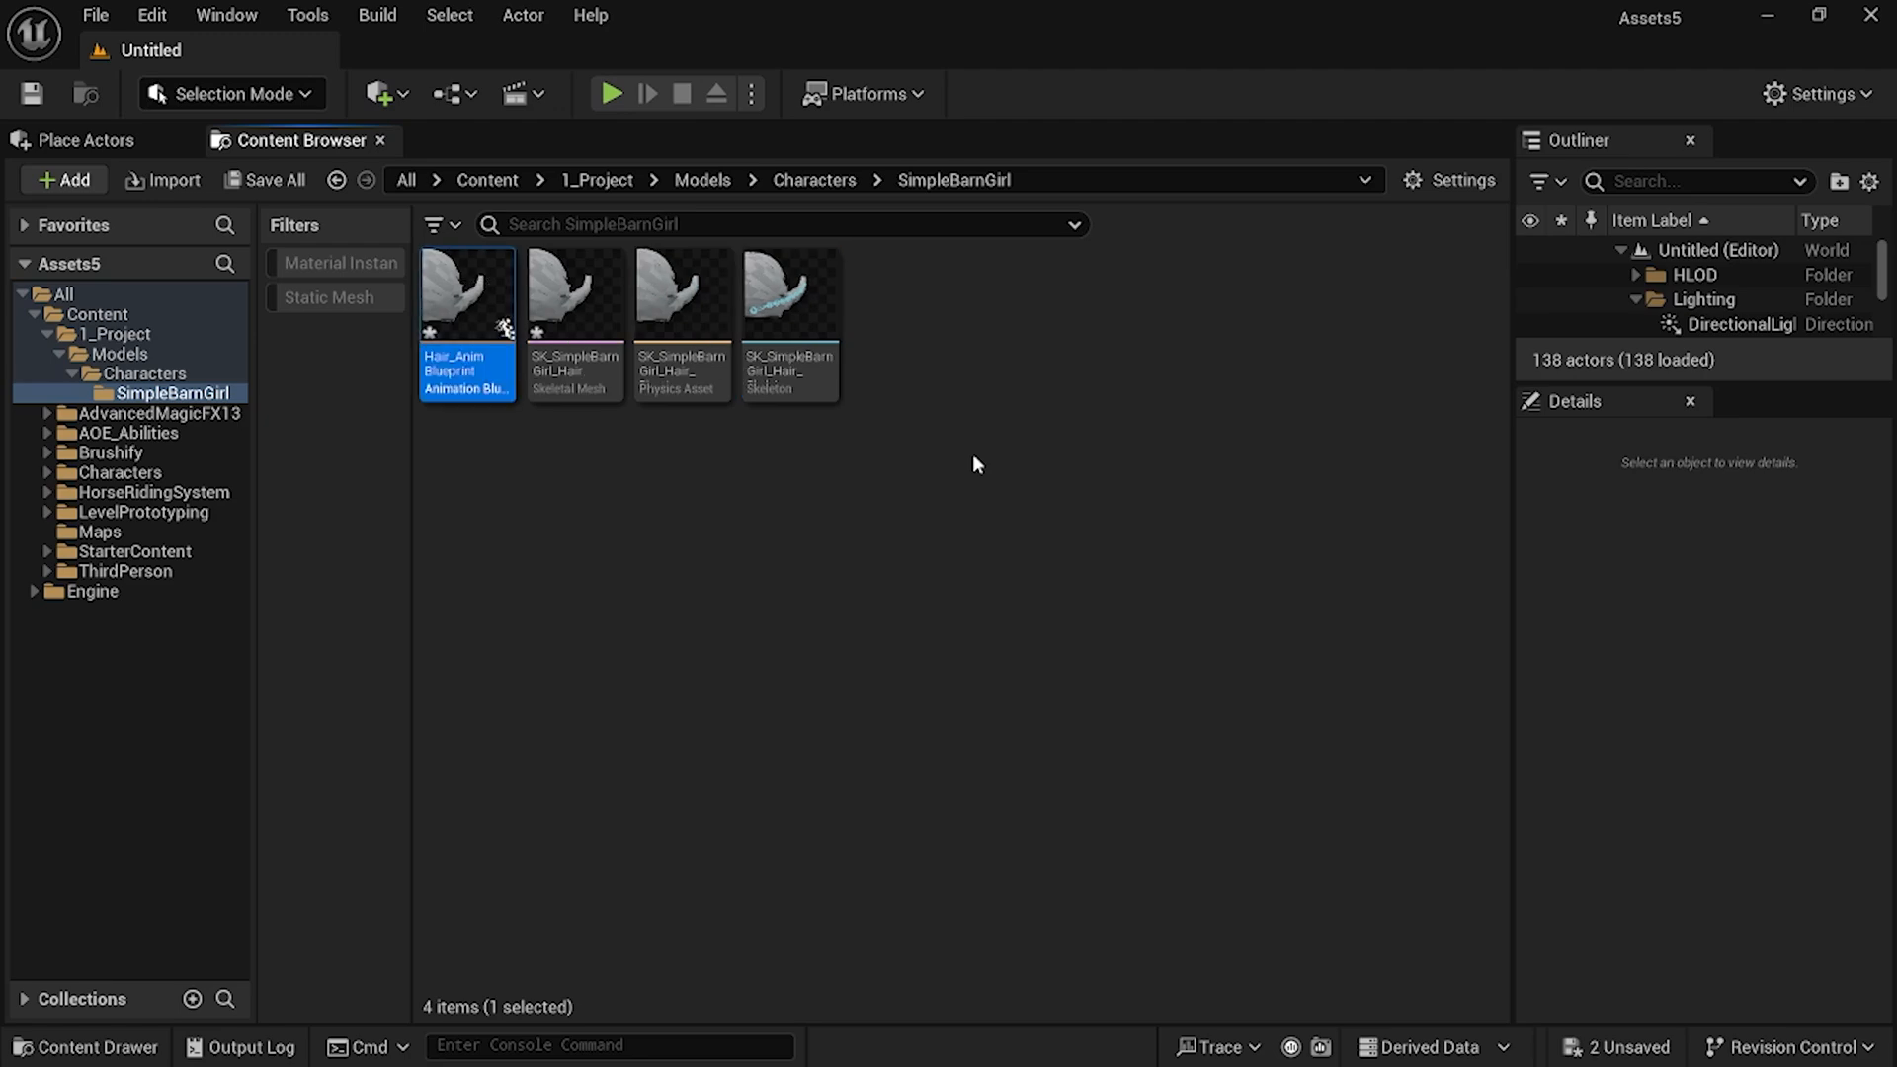
# Open Hair_AnimBlueprint at its AnimGraph, with free space before the Output Pose node.
pyautogui.doubleClick(470, 326)
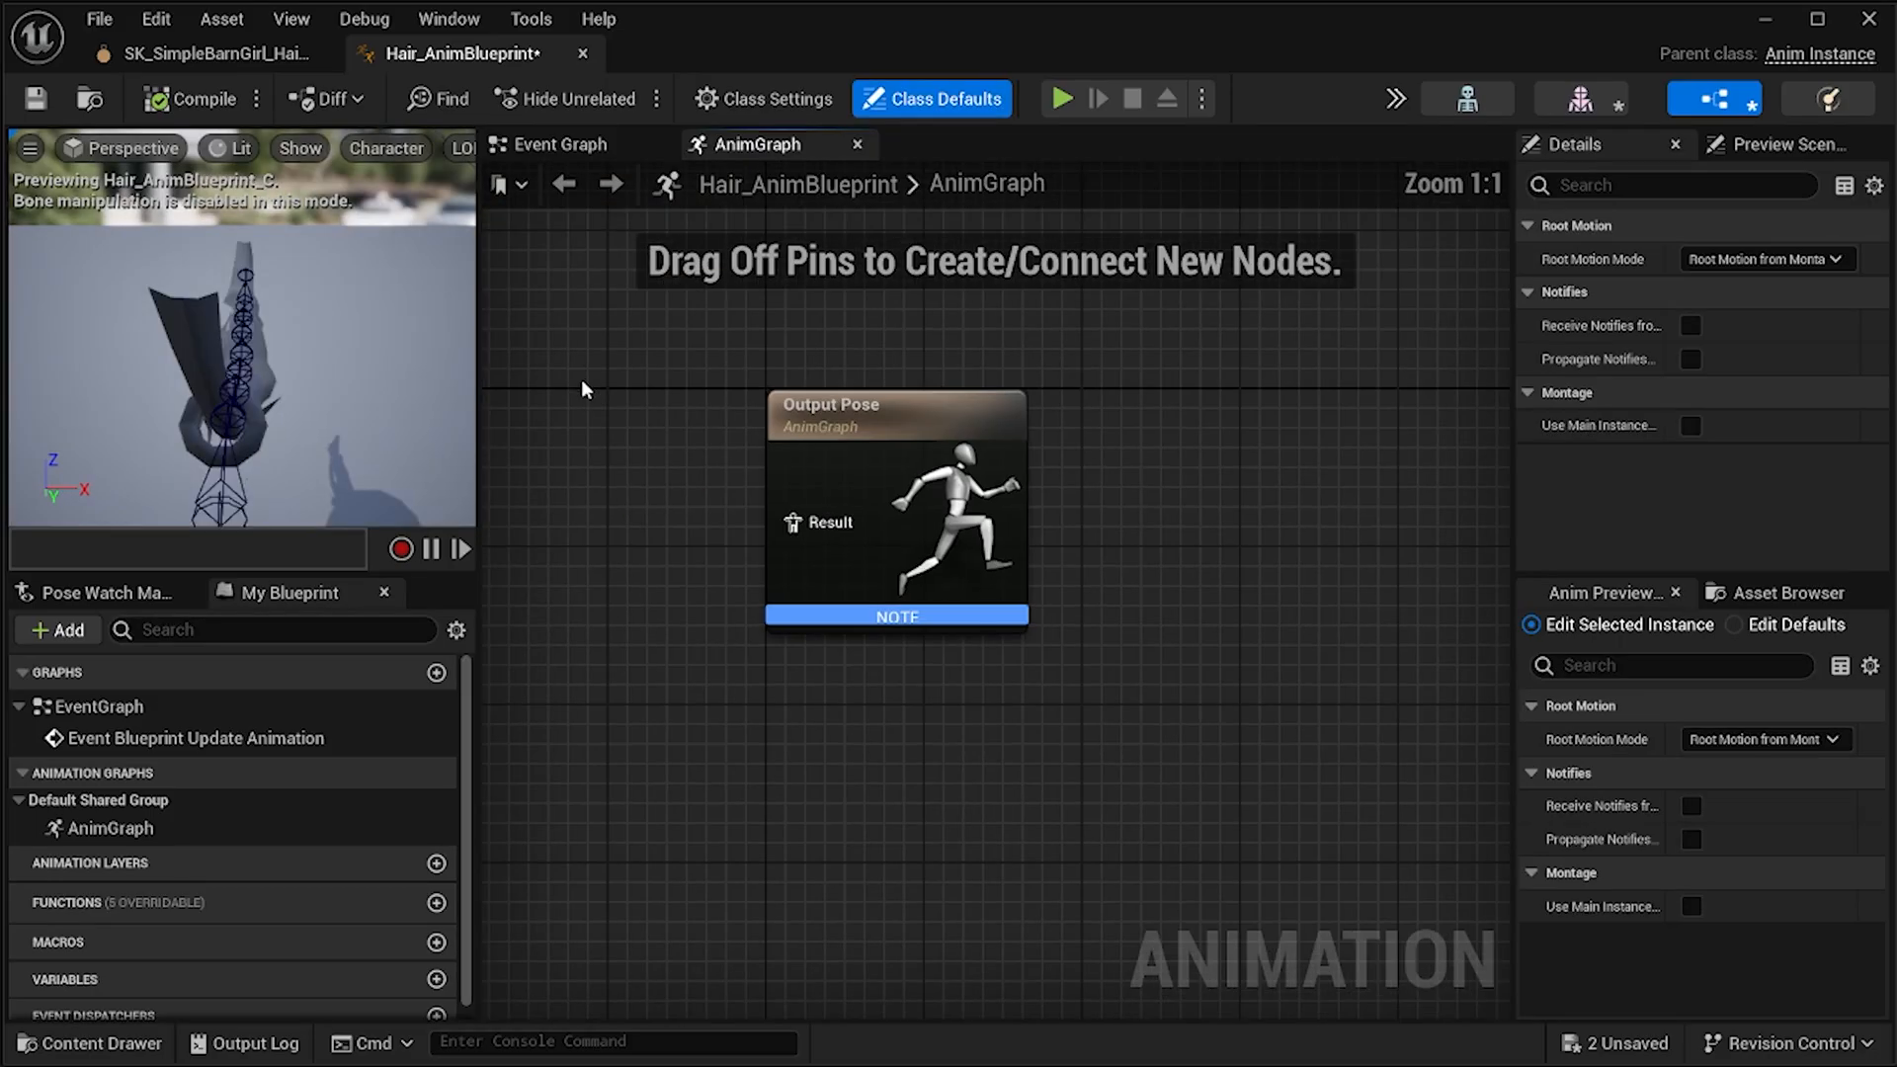
pyautogui.rightClick(595, 527)
pyautogui.click(613, 361)
pyautogui.moveTo(582, 430); pyautogui.dragTo(765, 429, button='right')
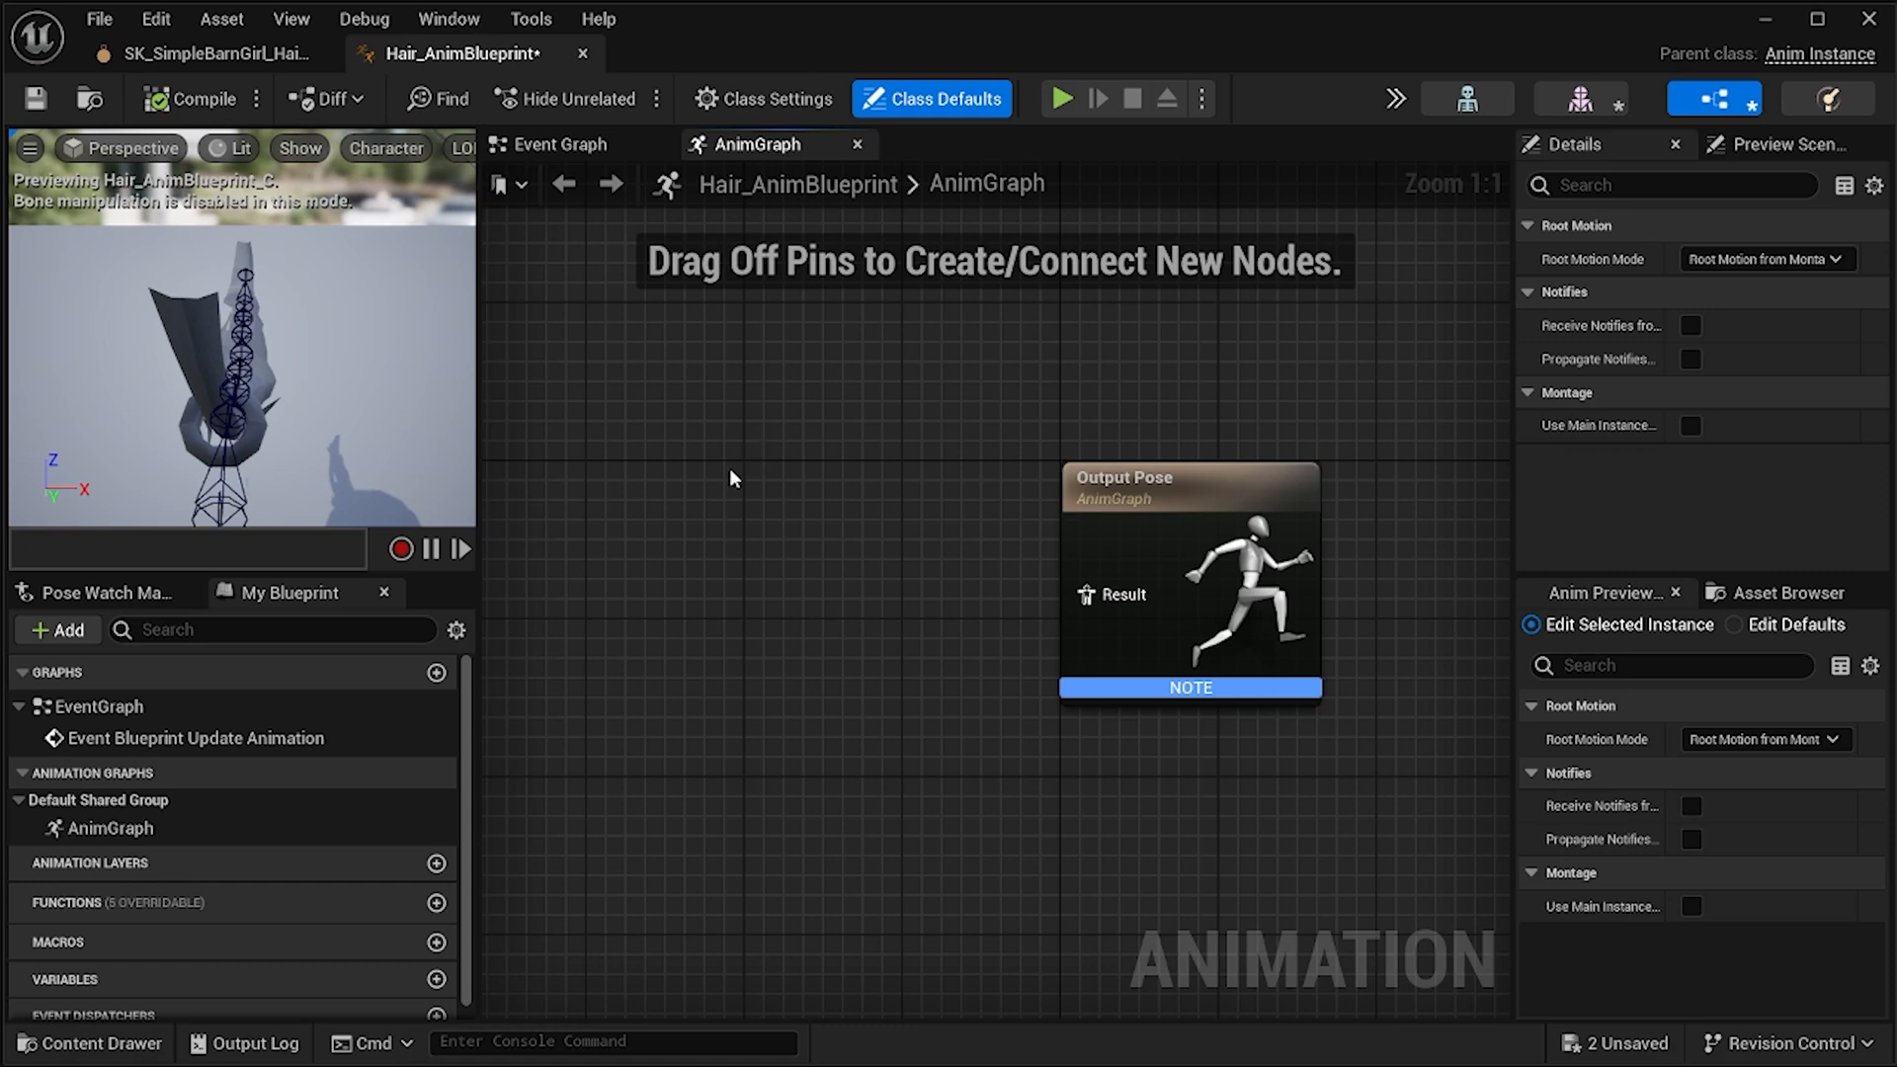
pyautogui.moveTo(727, 466)
pyautogui.mouseDown(button='right')
pyautogui.moveTo(767, 453)
pyautogui.moveTo(749, 459)
pyautogui.mouseUp(button='right')
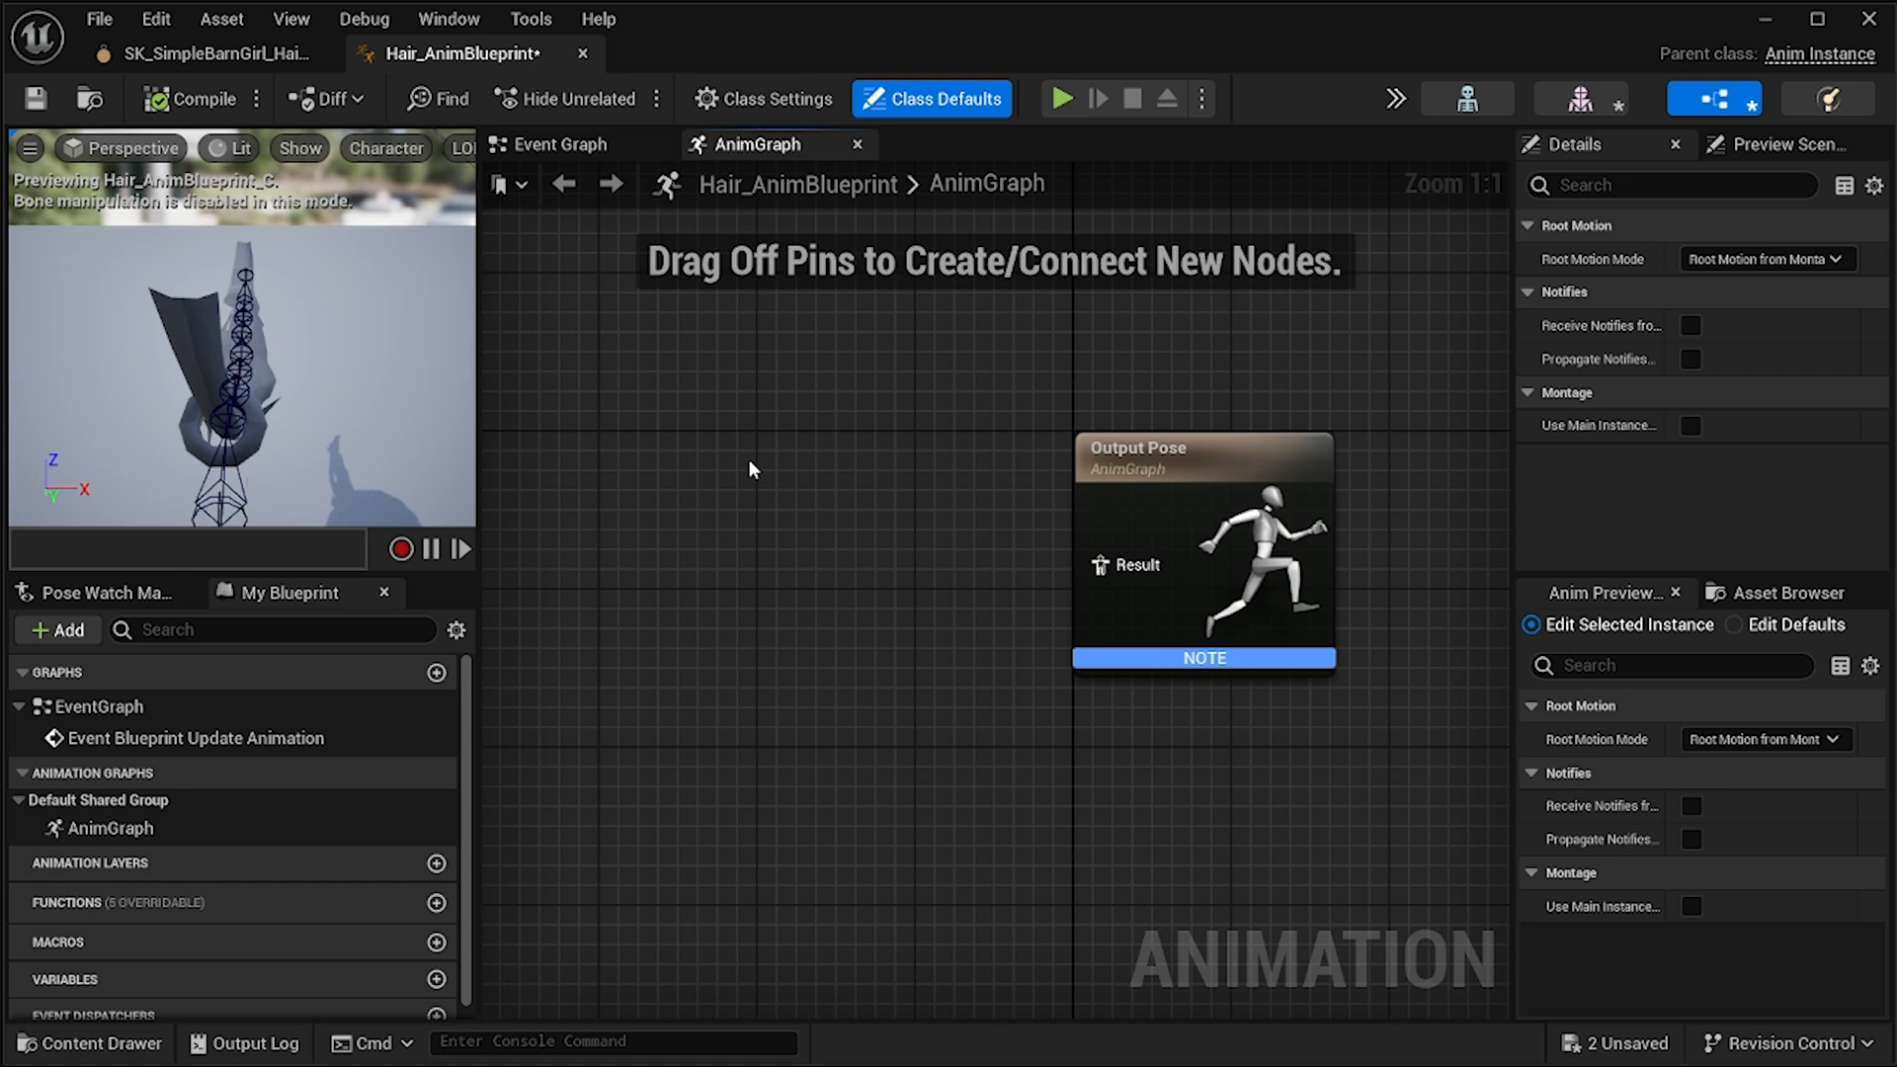
pyautogui.moveTo(735, 525); pyautogui.dragTo(749, 482, button='right')
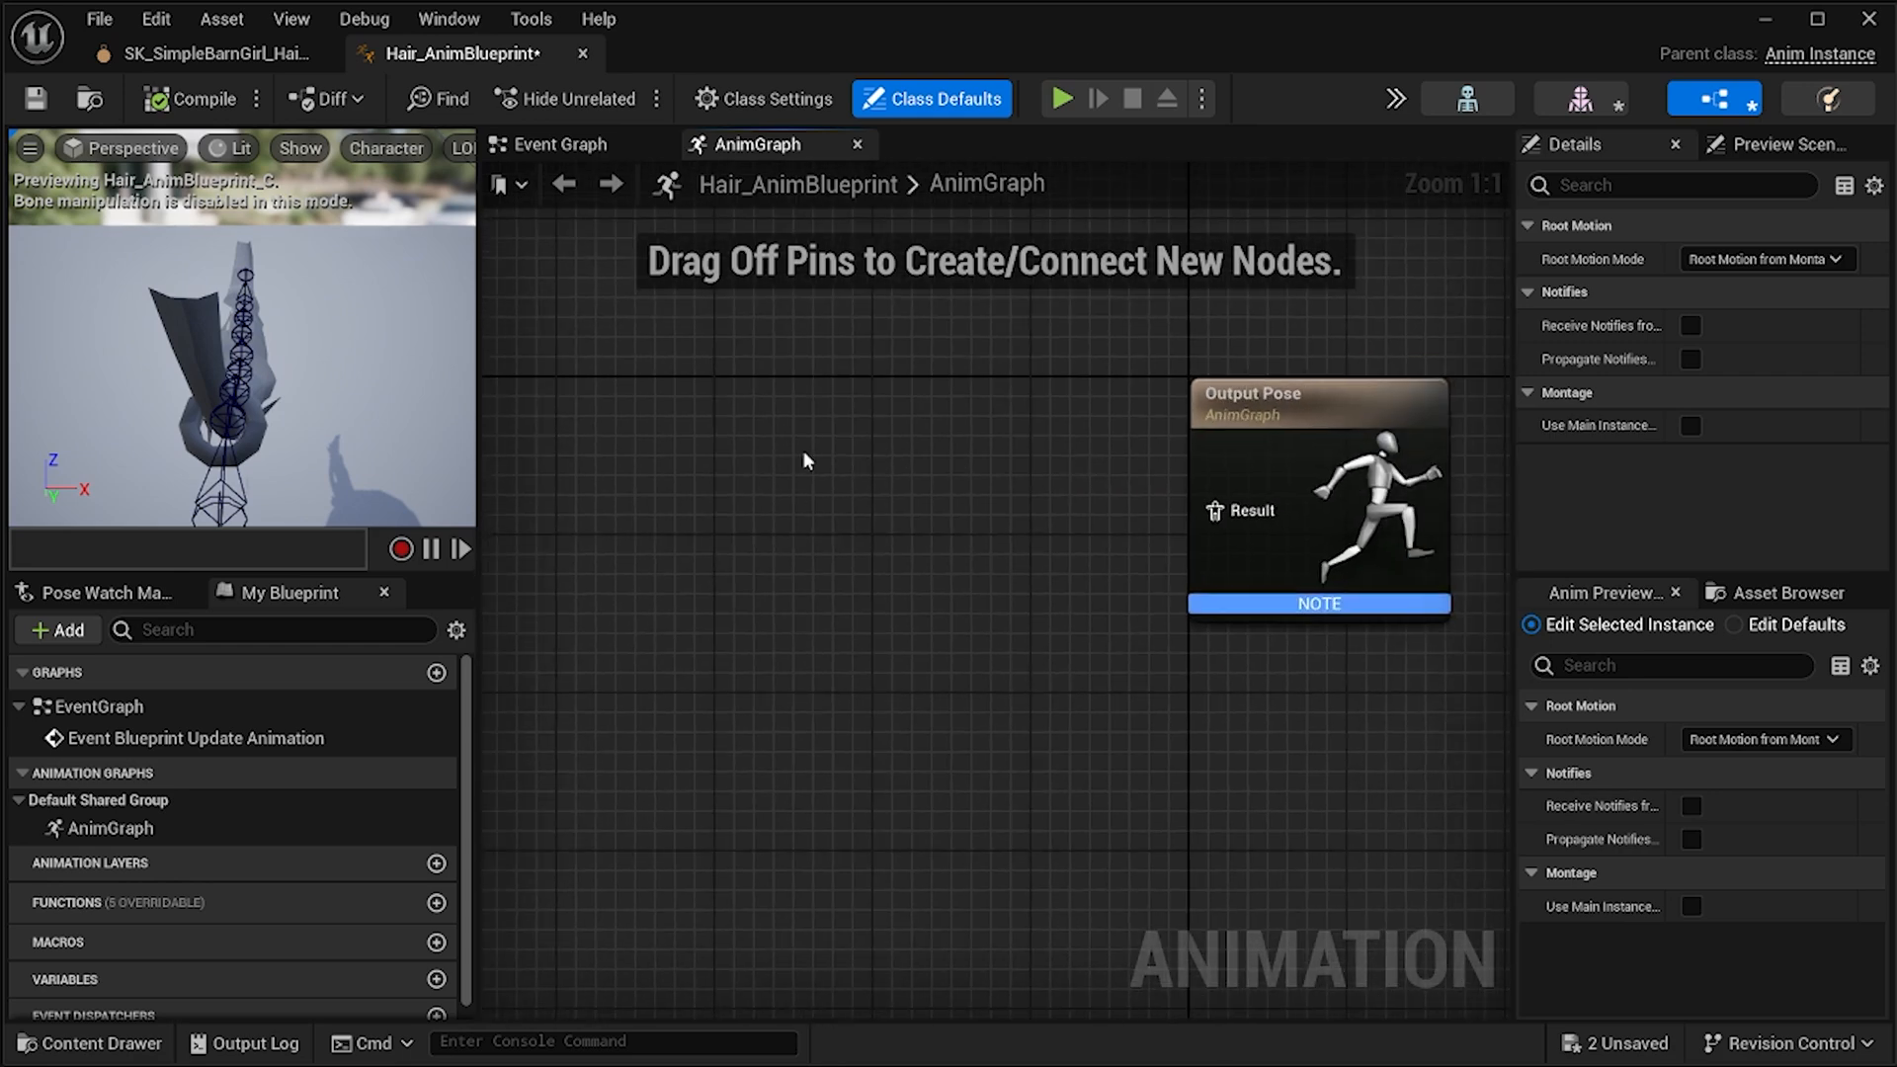
# Add a RigidBody node to the AnimGraph, ahead of the Output Pose node.
pyautogui.rightClick(777, 454)
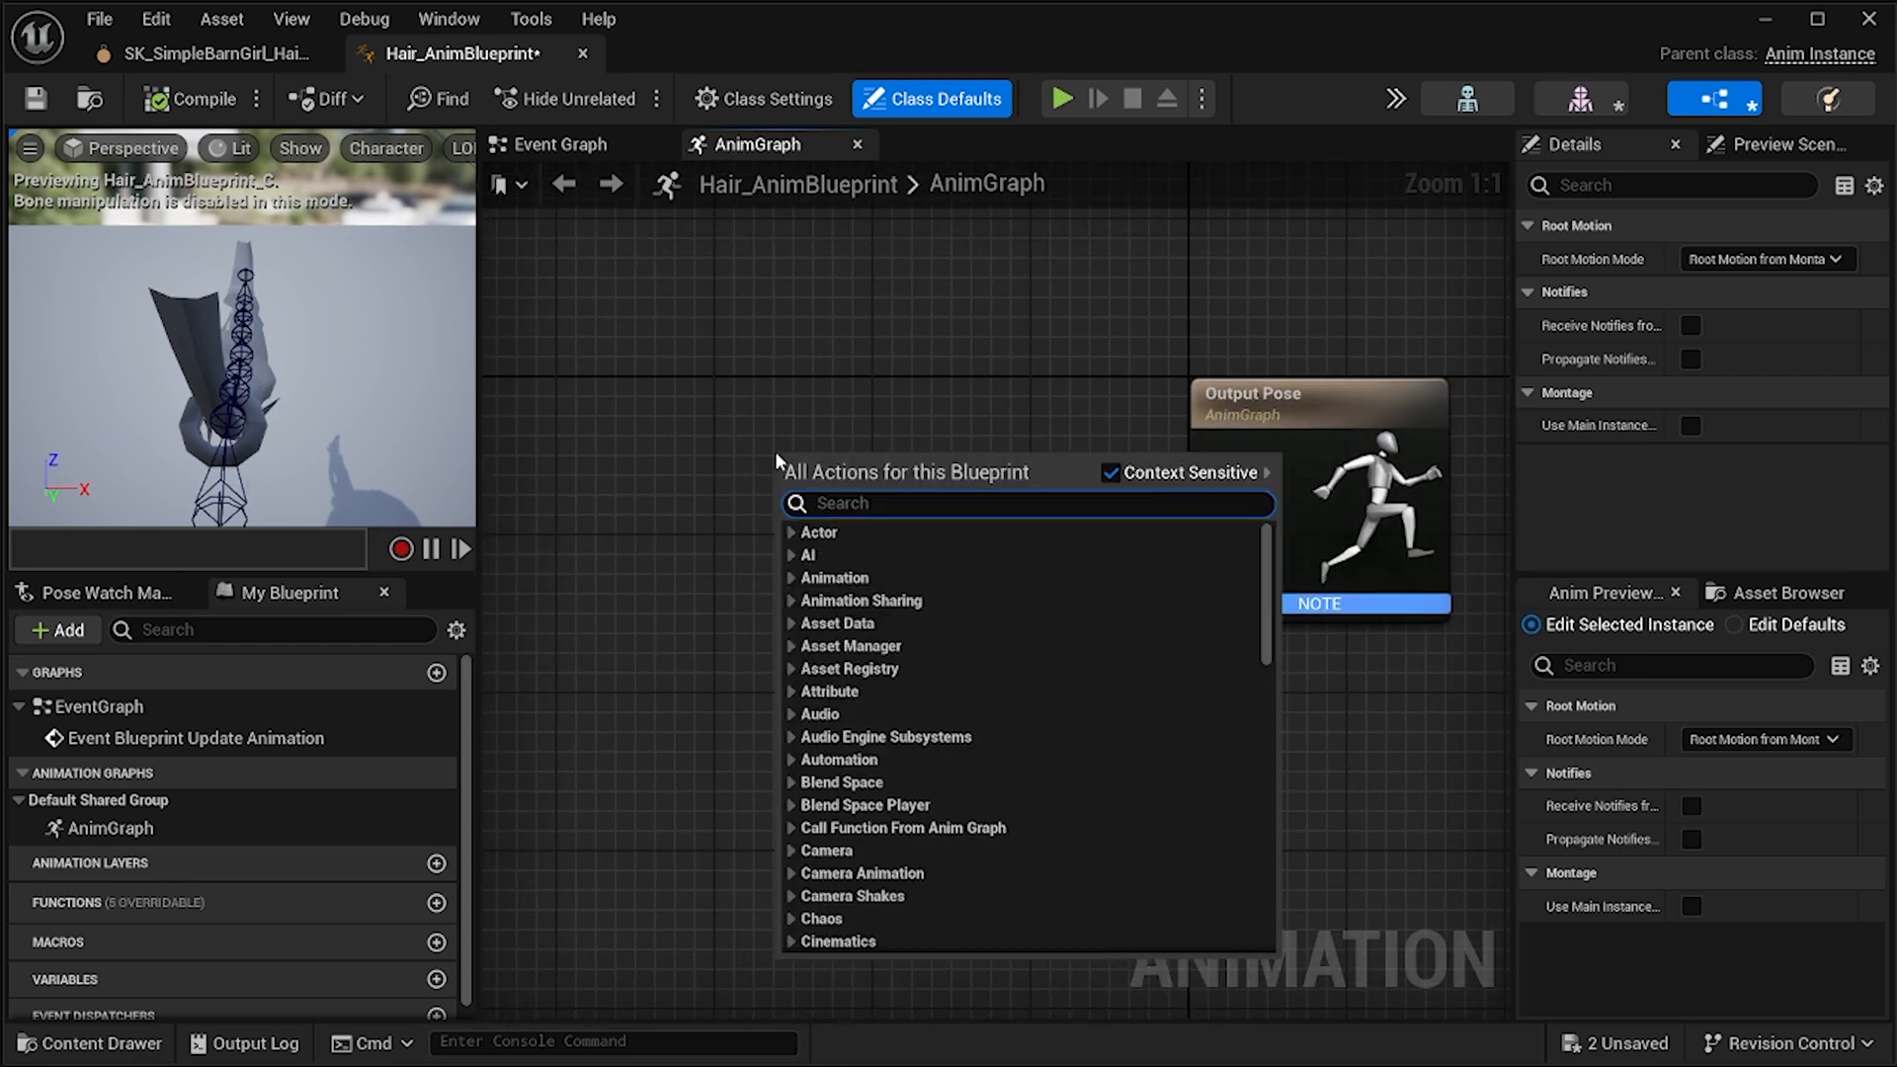
pyautogui.write('rigid')
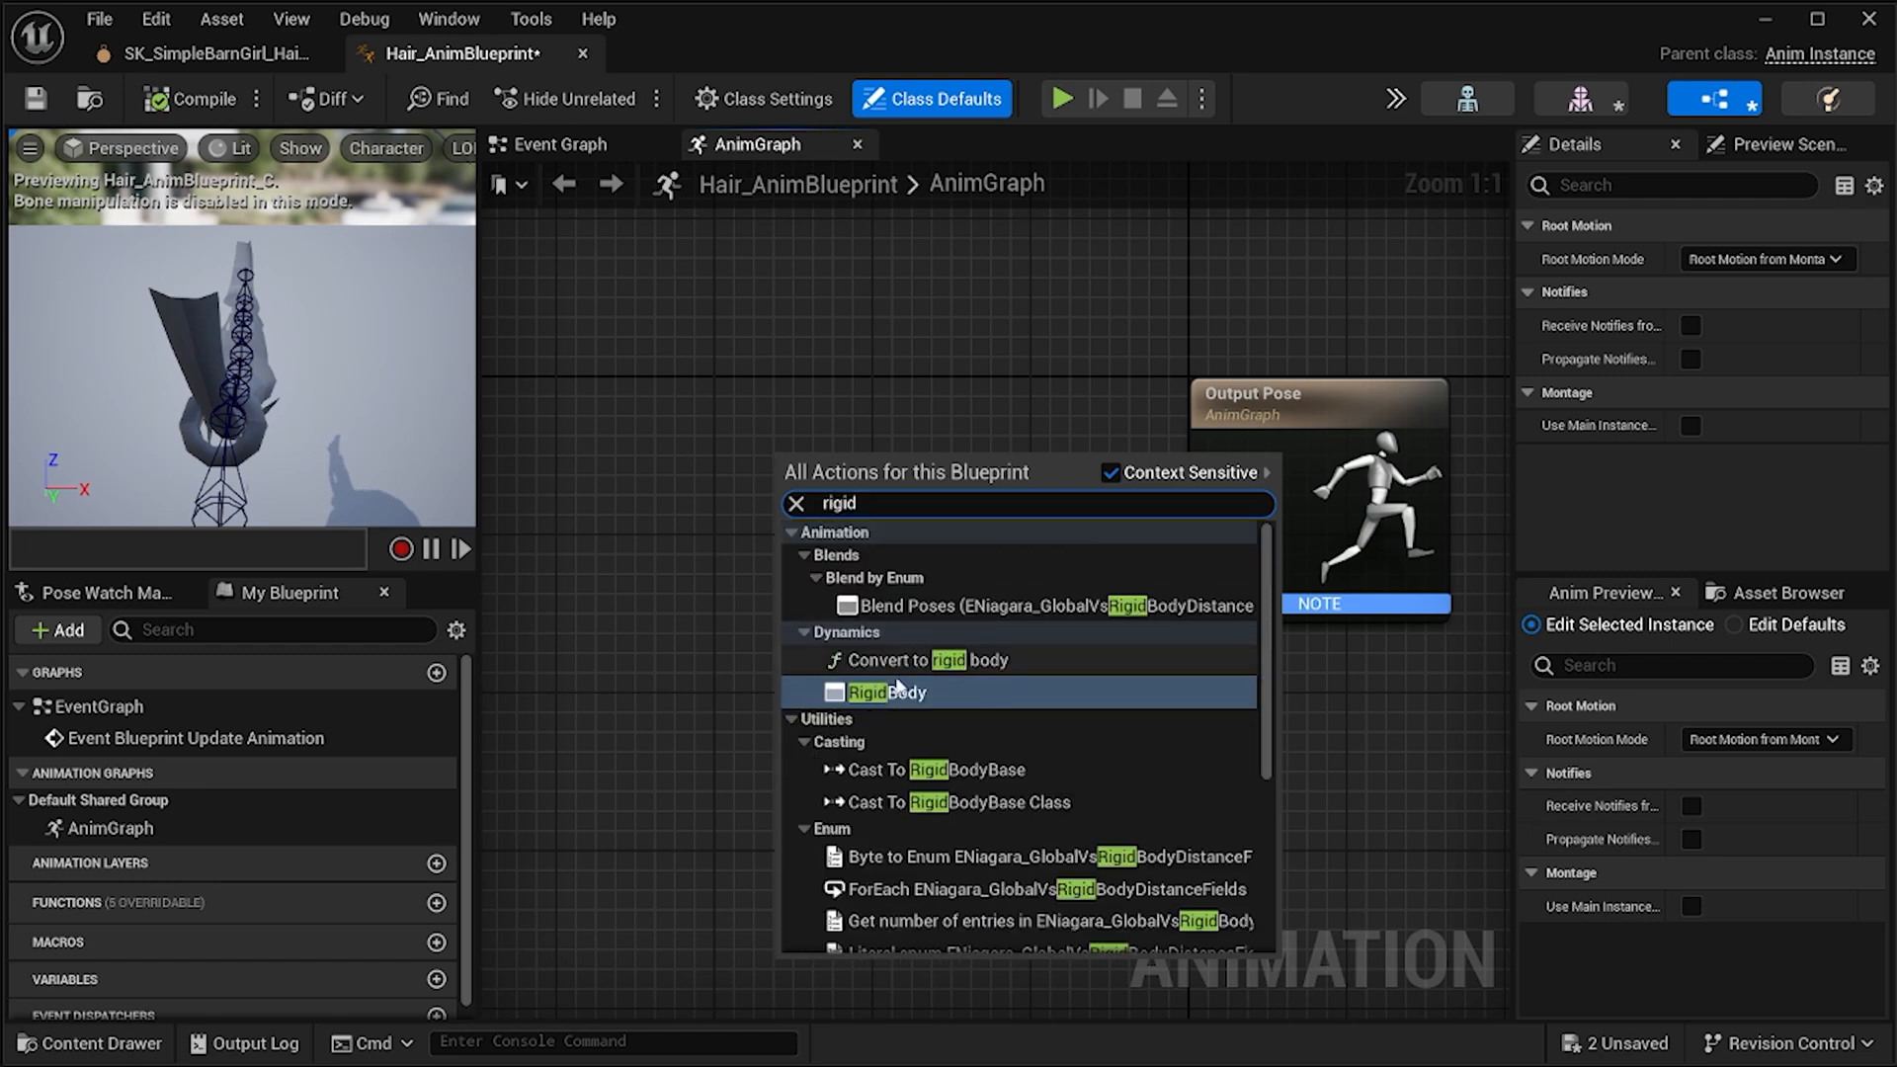
pyautogui.click(901, 692)
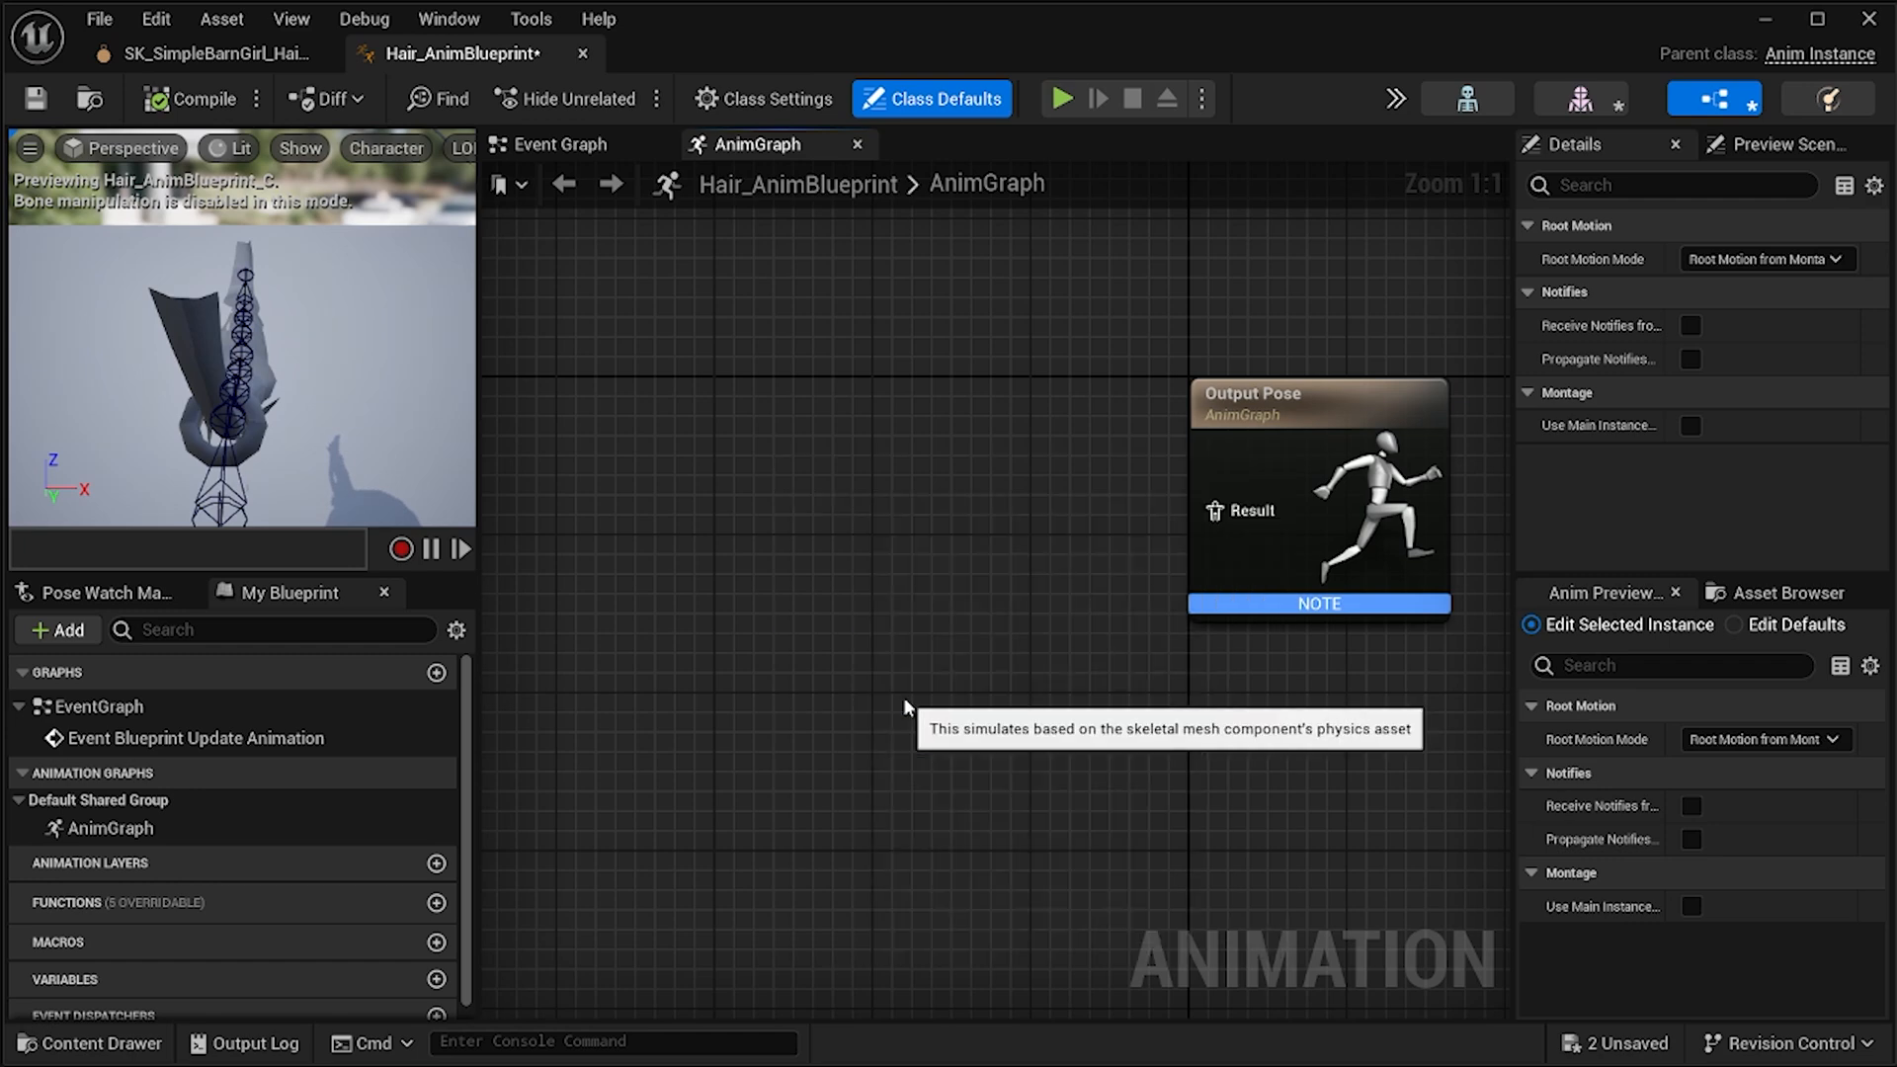
pyautogui.moveTo(1084, 530)
pyautogui.mouseDown(button='right')
pyautogui.moveTo(965, 542)
pyautogui.moveTo(1058, 542)
pyautogui.mouseUp(button='right')
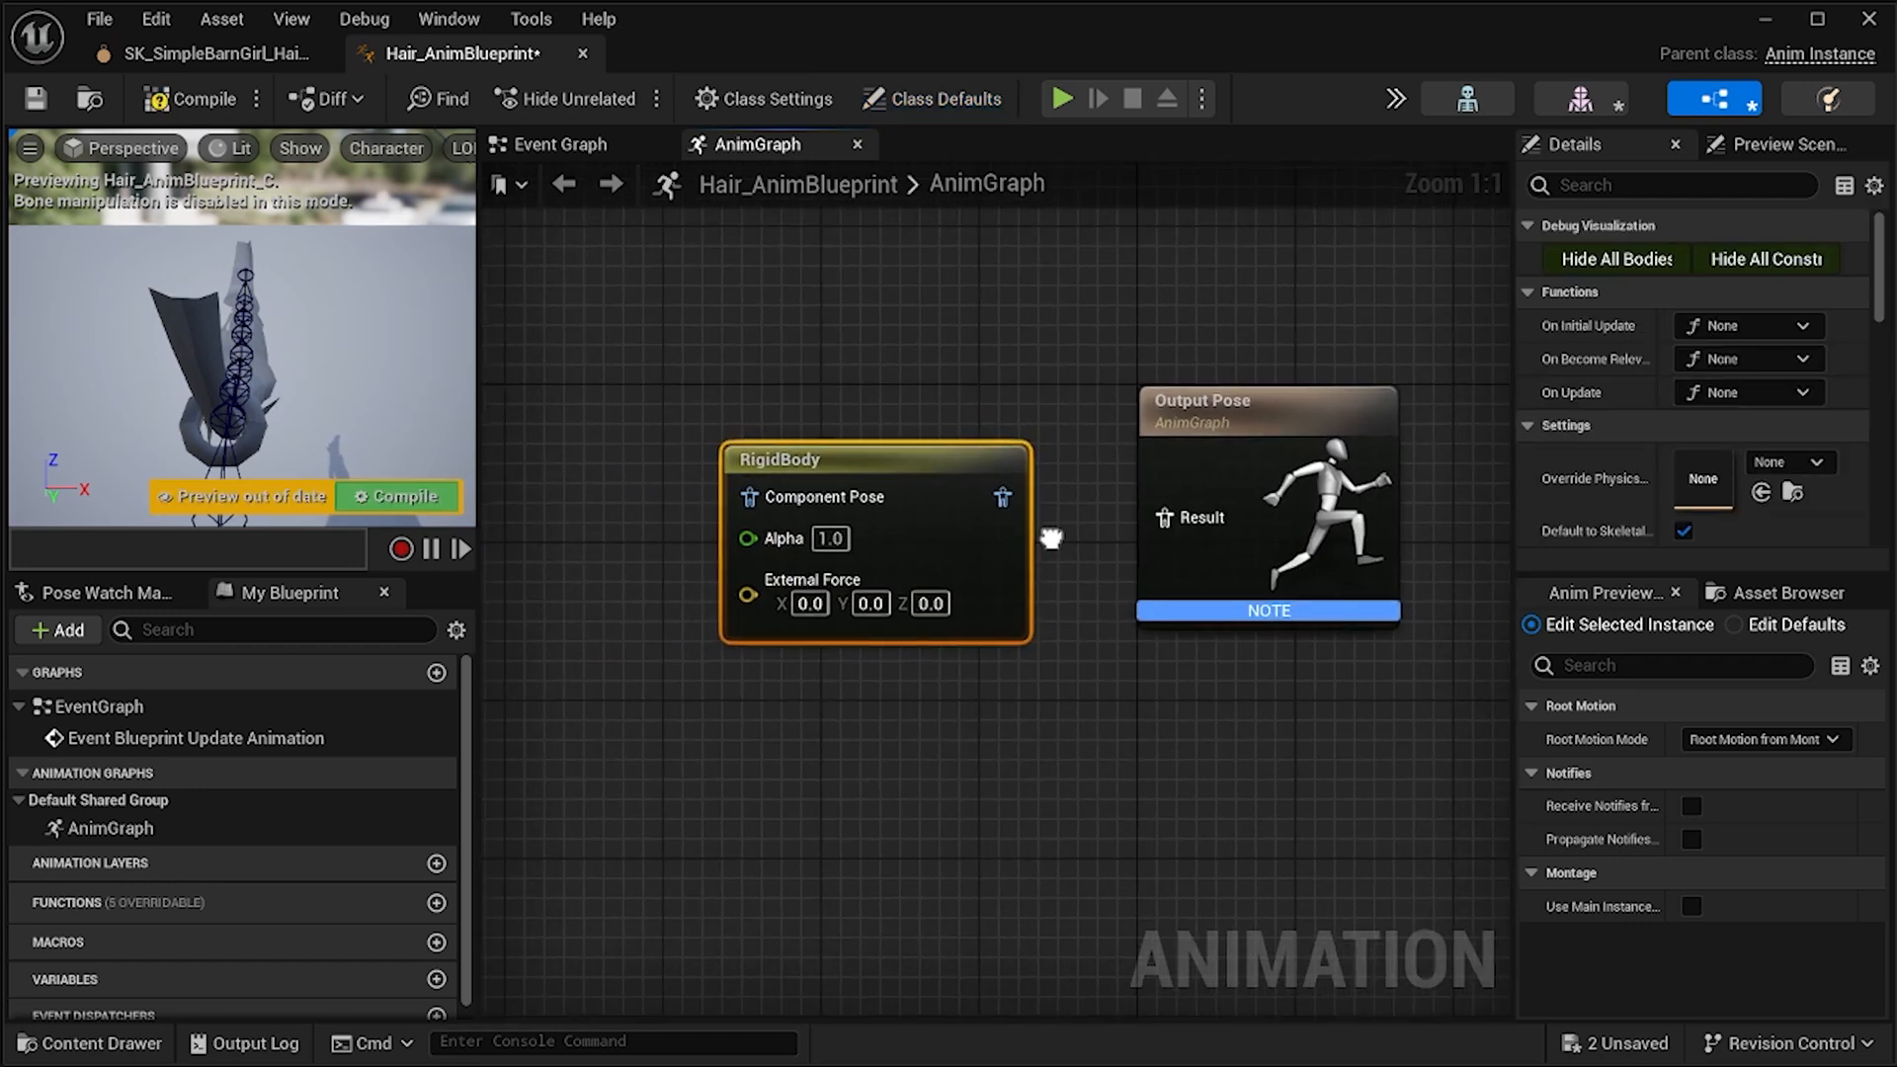
# Connect the RigidBody node to the Output Pose through a Component To Local node, align the nodes in a row, and compile.
pyautogui.moveTo(1000, 500); pyautogui.dragTo(1165, 517)
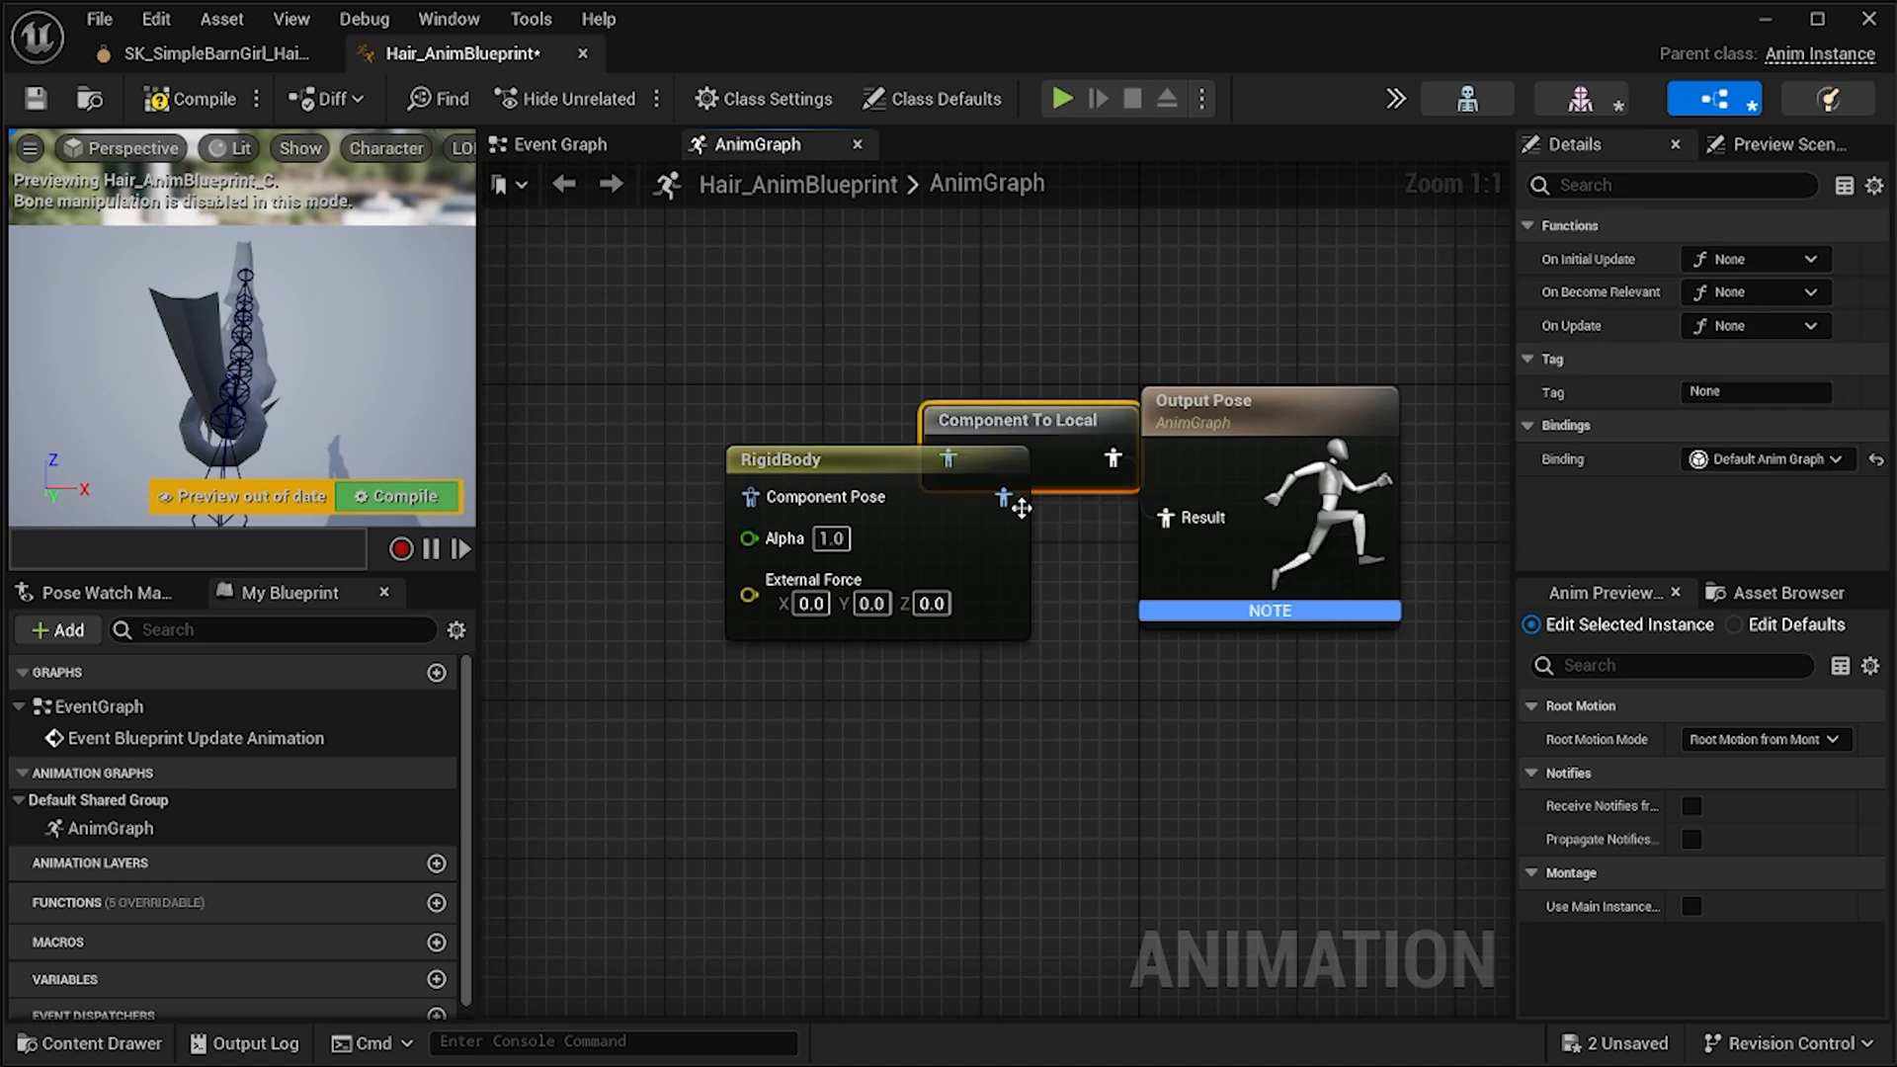
pyautogui.moveTo(901, 385); pyautogui.dragTo(986, 481)
pyautogui.click(935, 542)
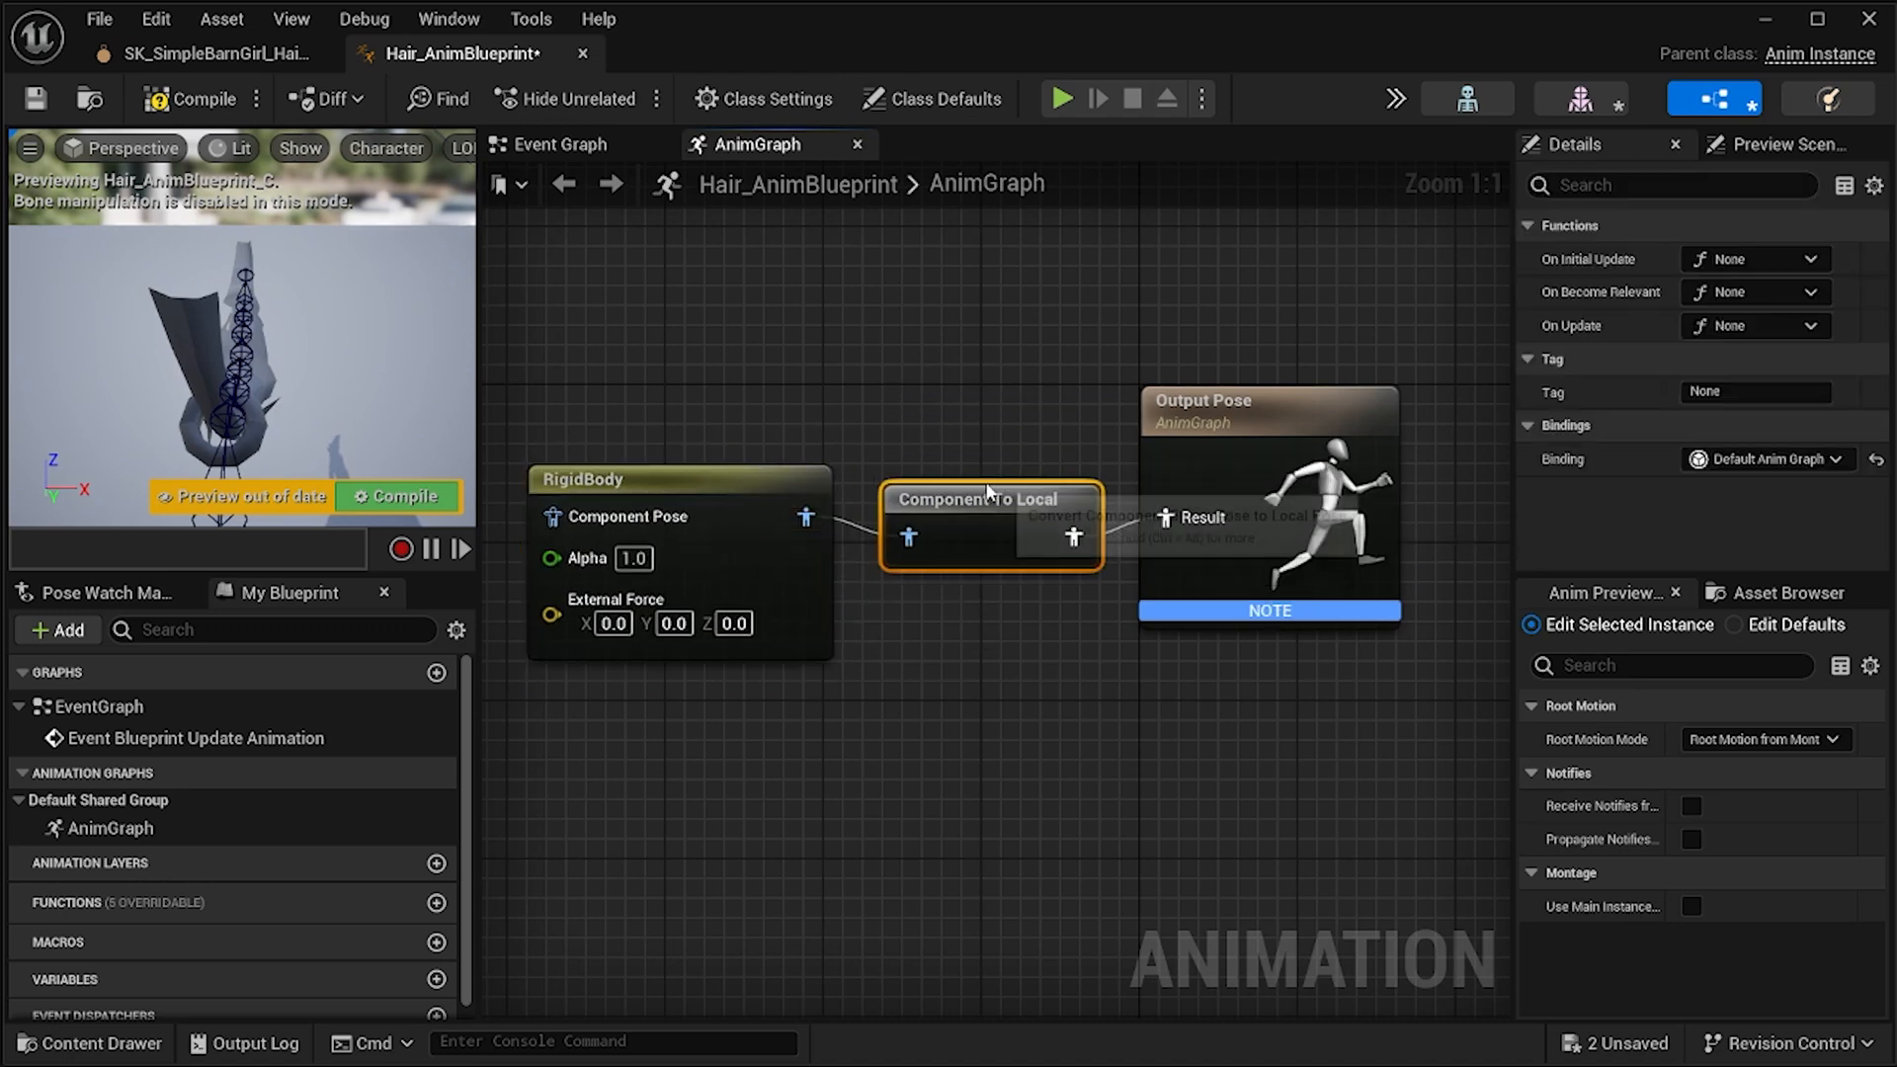
pyautogui.click(916, 617)
pyautogui.moveTo(916, 616); pyautogui.dragTo(947, 583, button='right')
pyautogui.moveTo(594, 484); pyautogui.dragTo(933, 468, button='right')
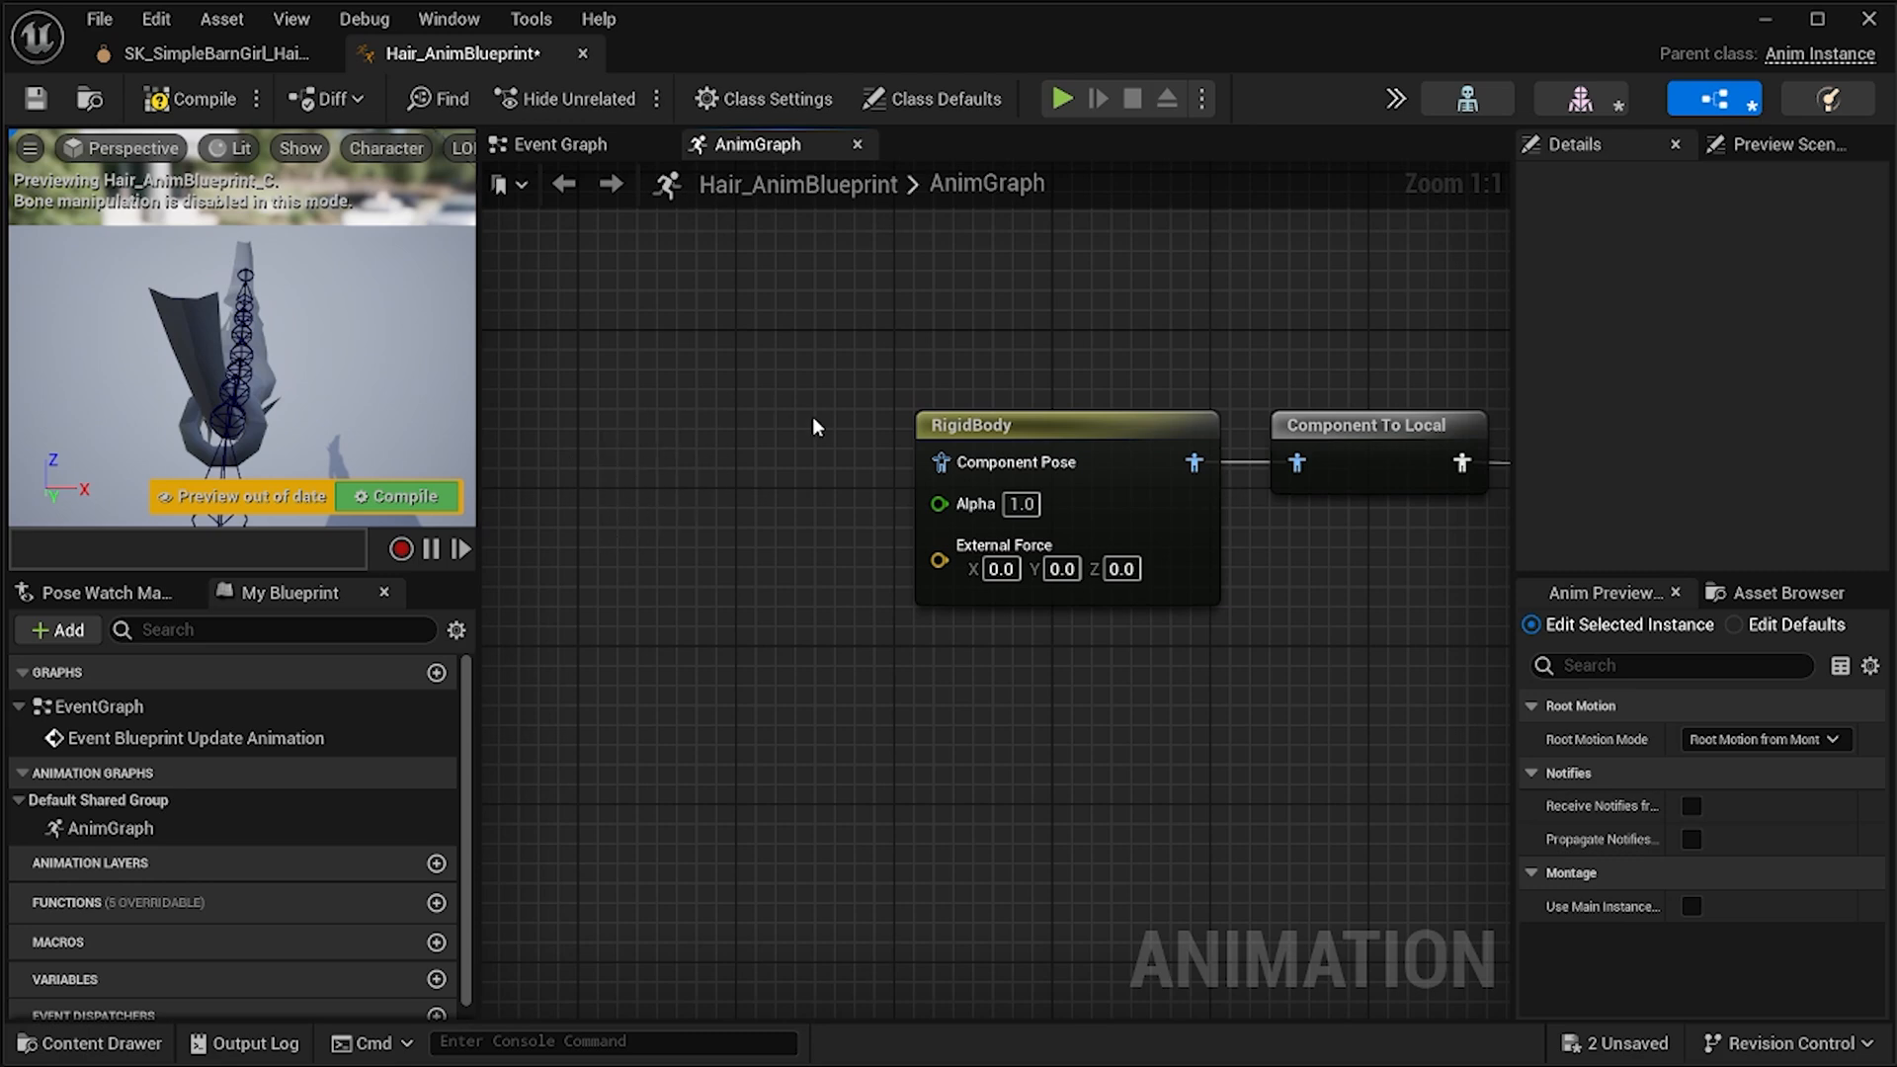
pyautogui.moveTo(826, 472); pyautogui.dragTo(677, 559, button='right')
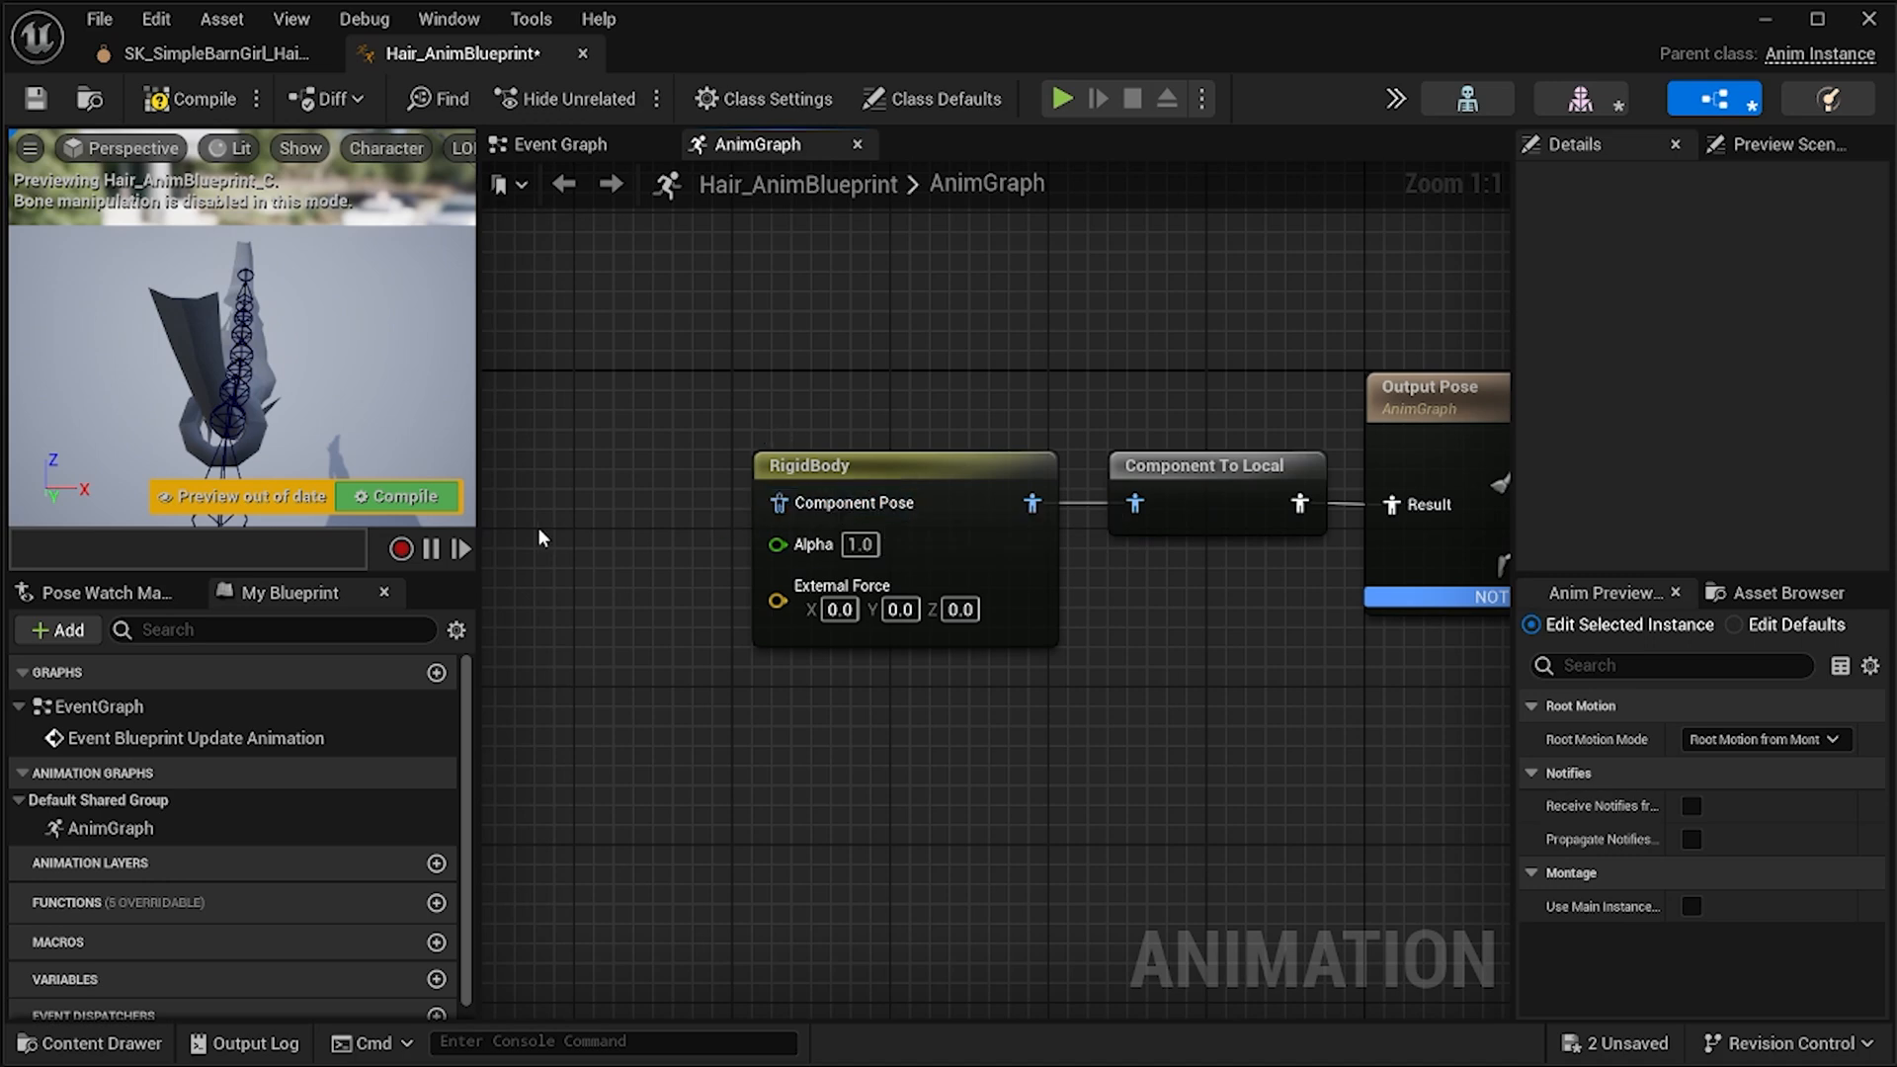
pyautogui.moveTo(1148, 591); pyautogui.dragTo(994, 584, button='right')
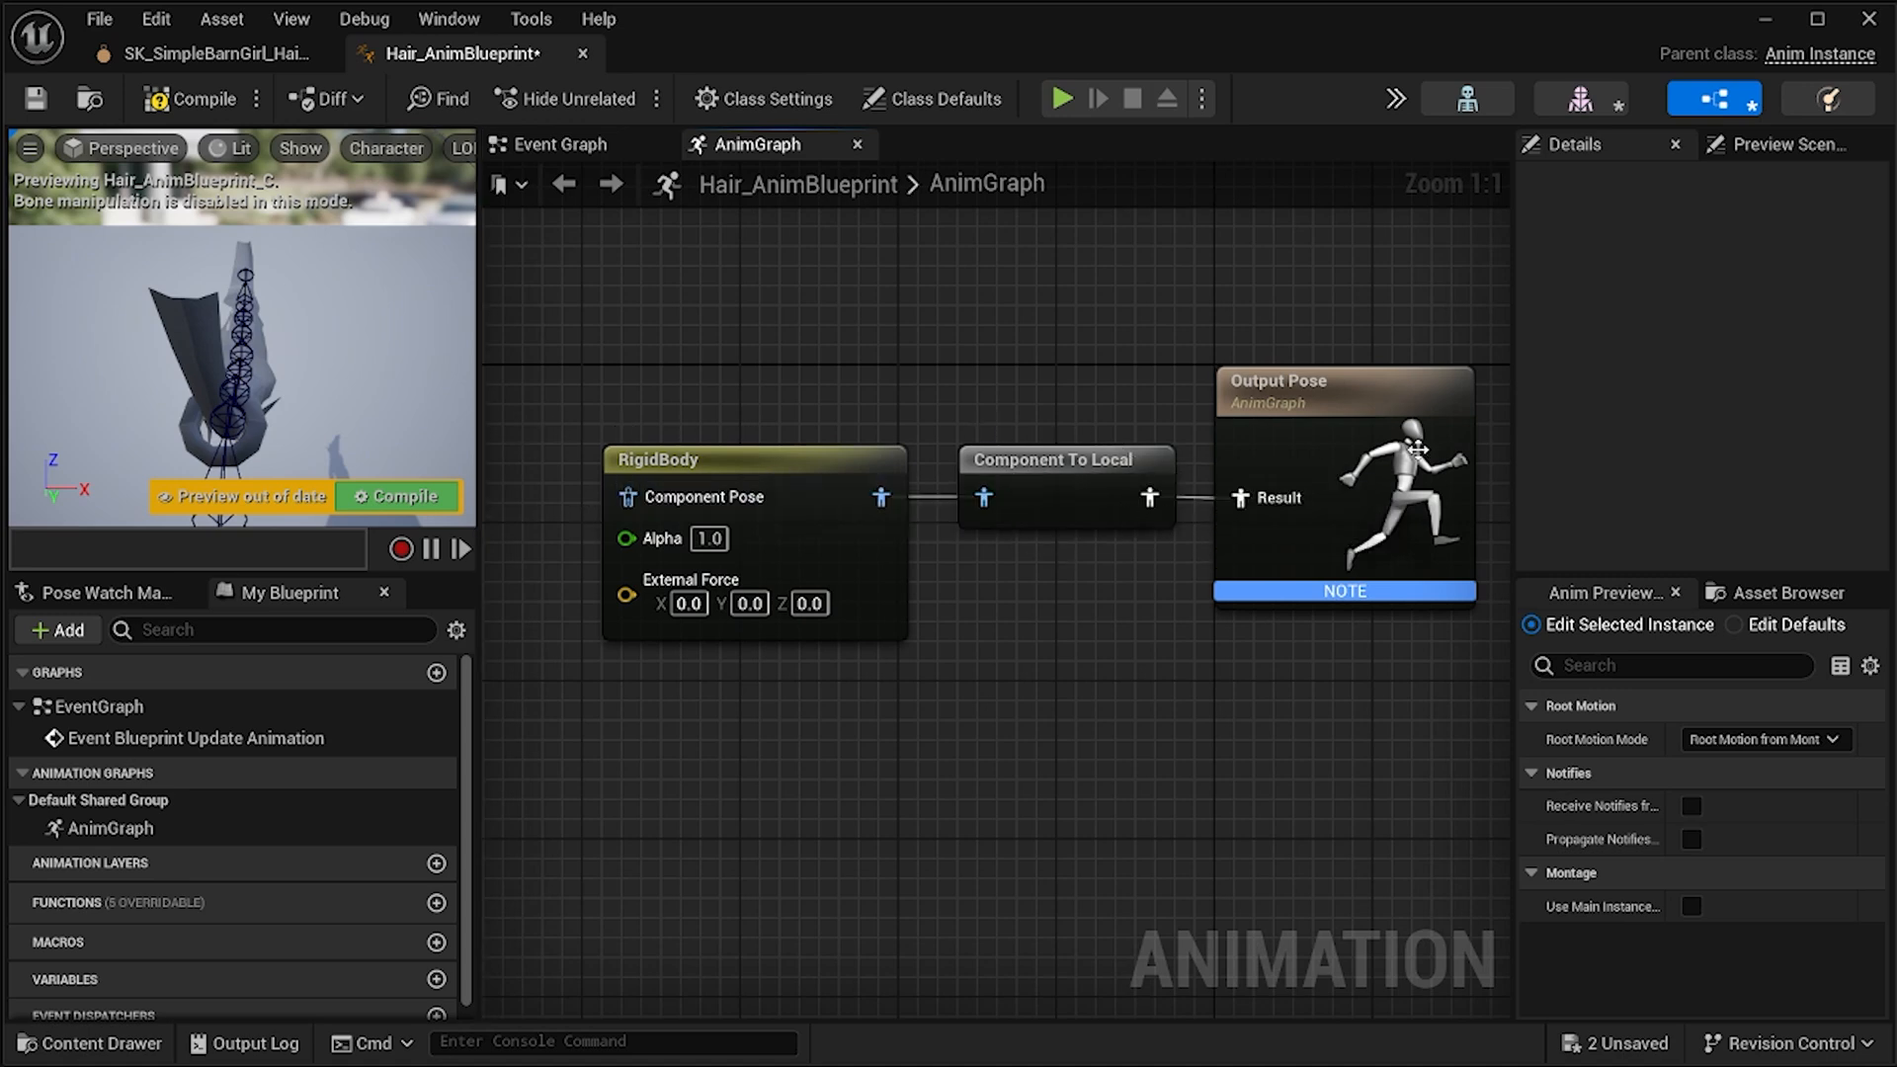
pyautogui.moveTo(1063, 627); pyautogui.dragTo(999, 572, button='right')
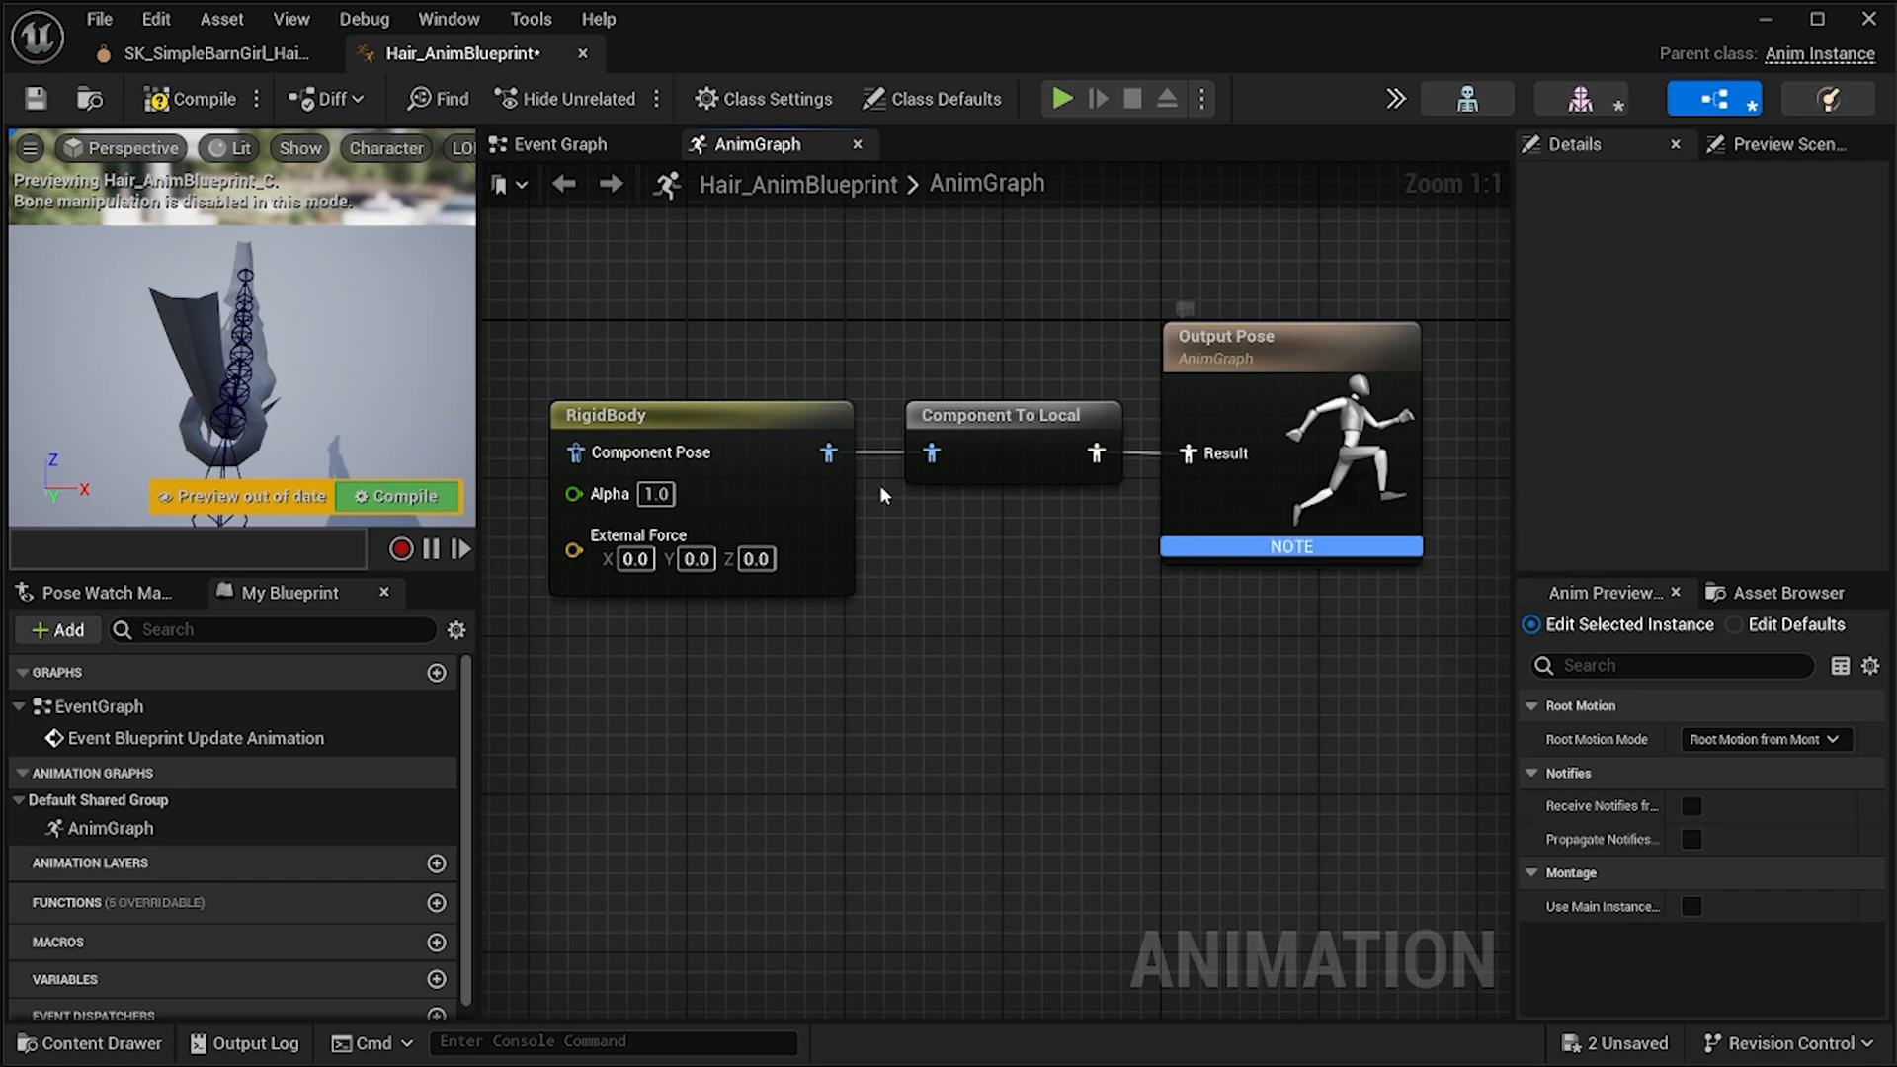
pyautogui.click(192, 99)
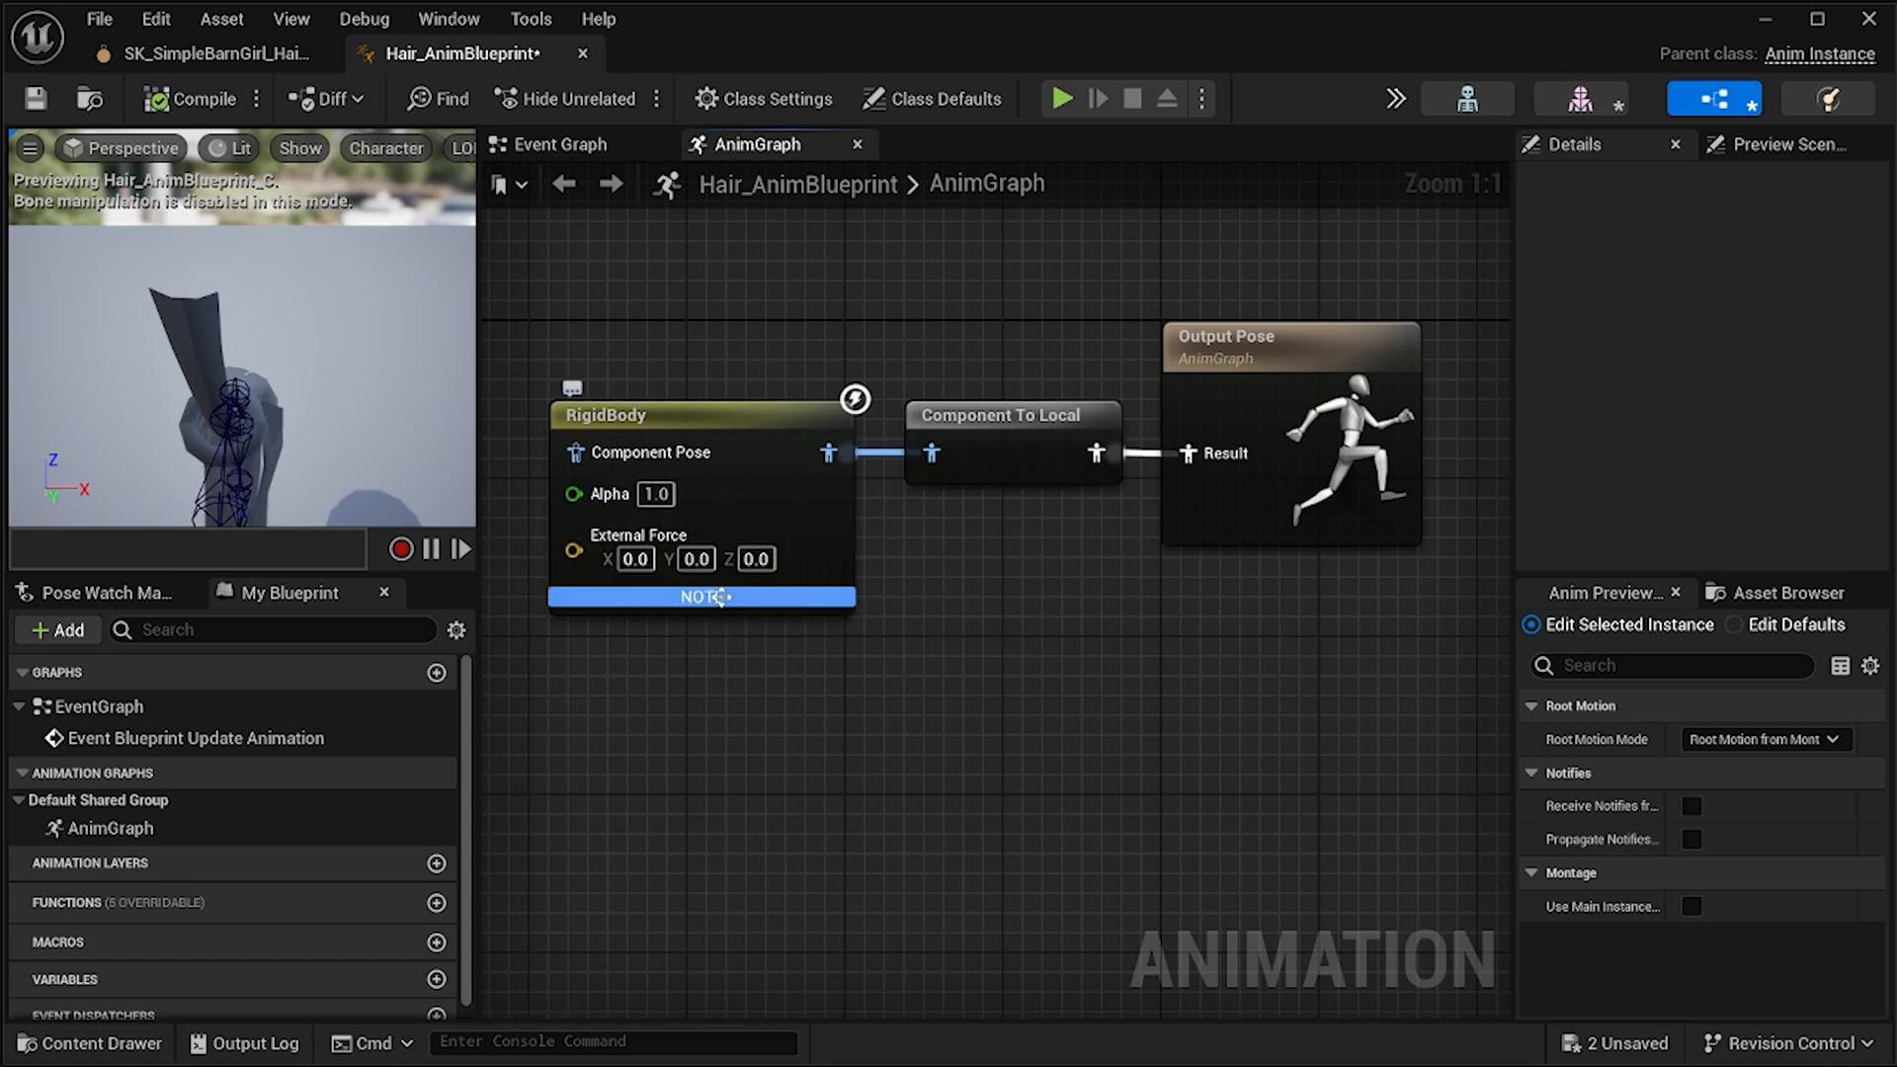
pyautogui.moveTo(720, 598)
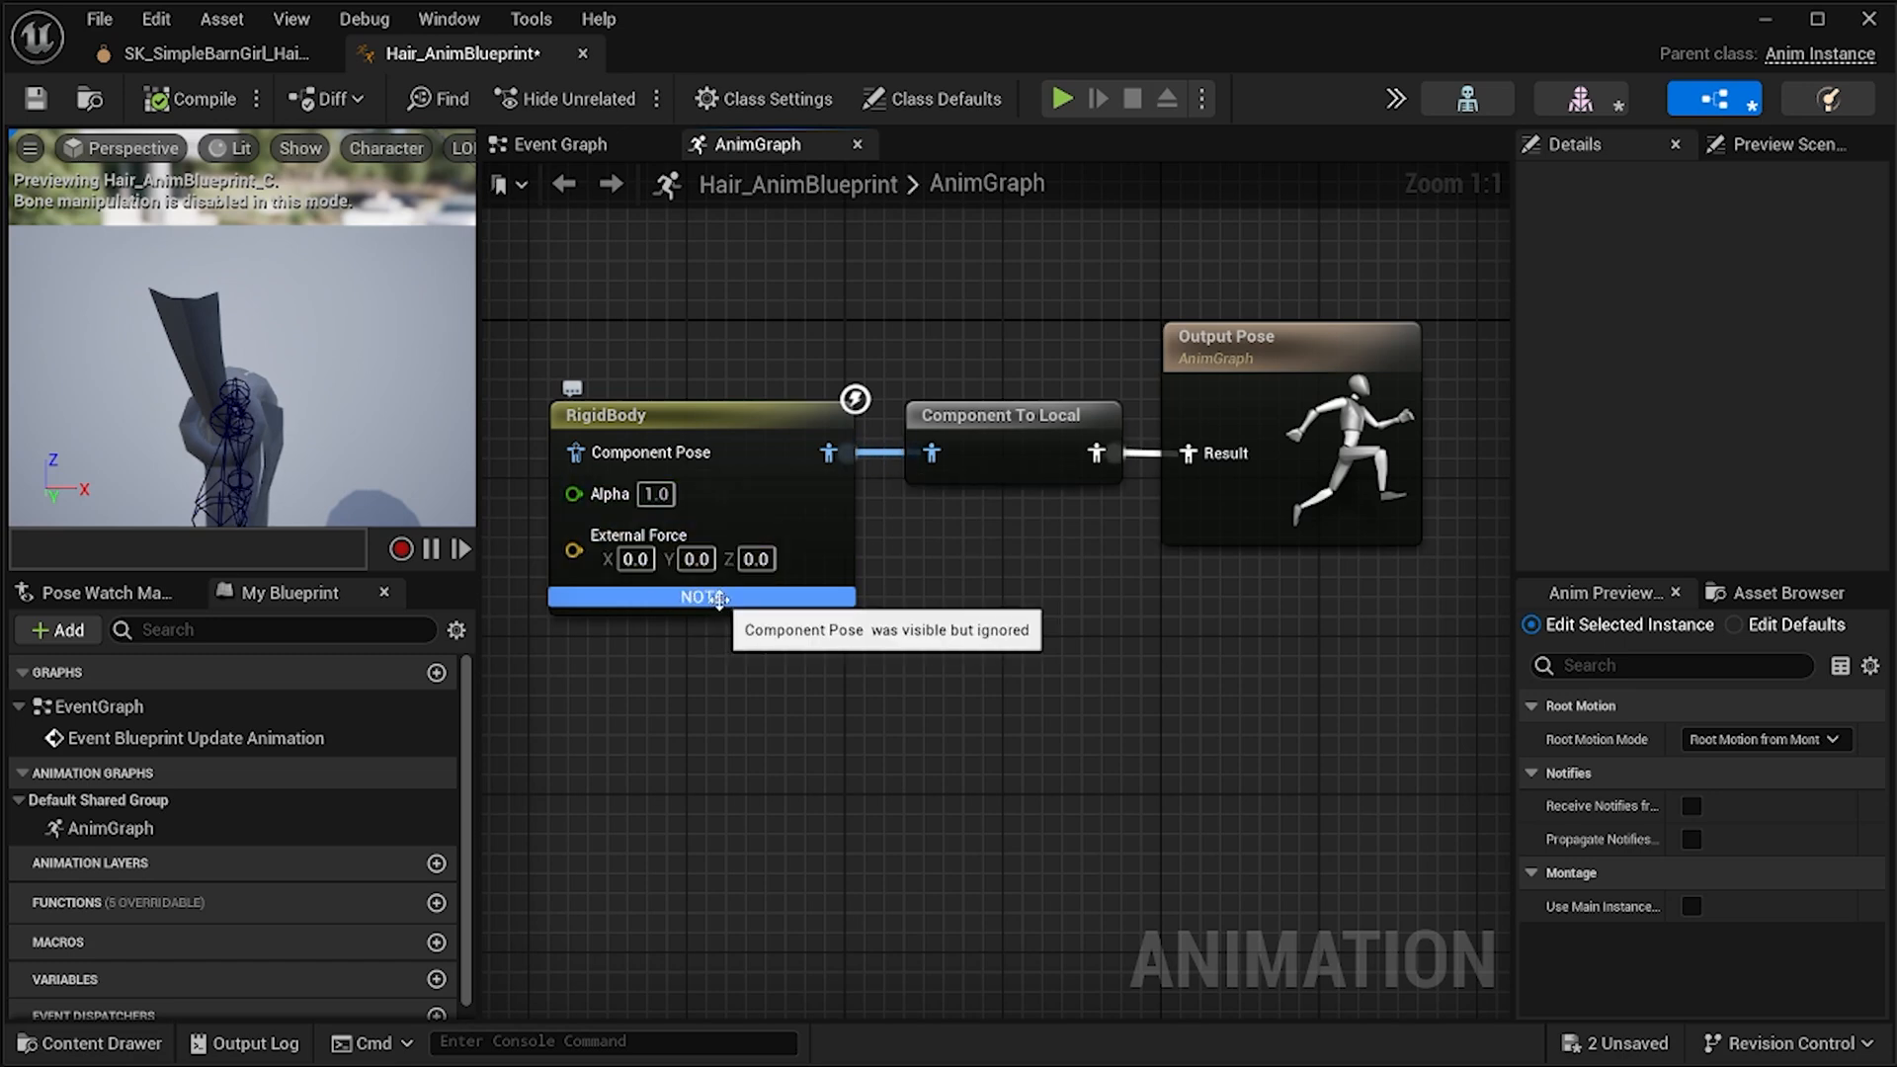
pyautogui.click(699, 442)
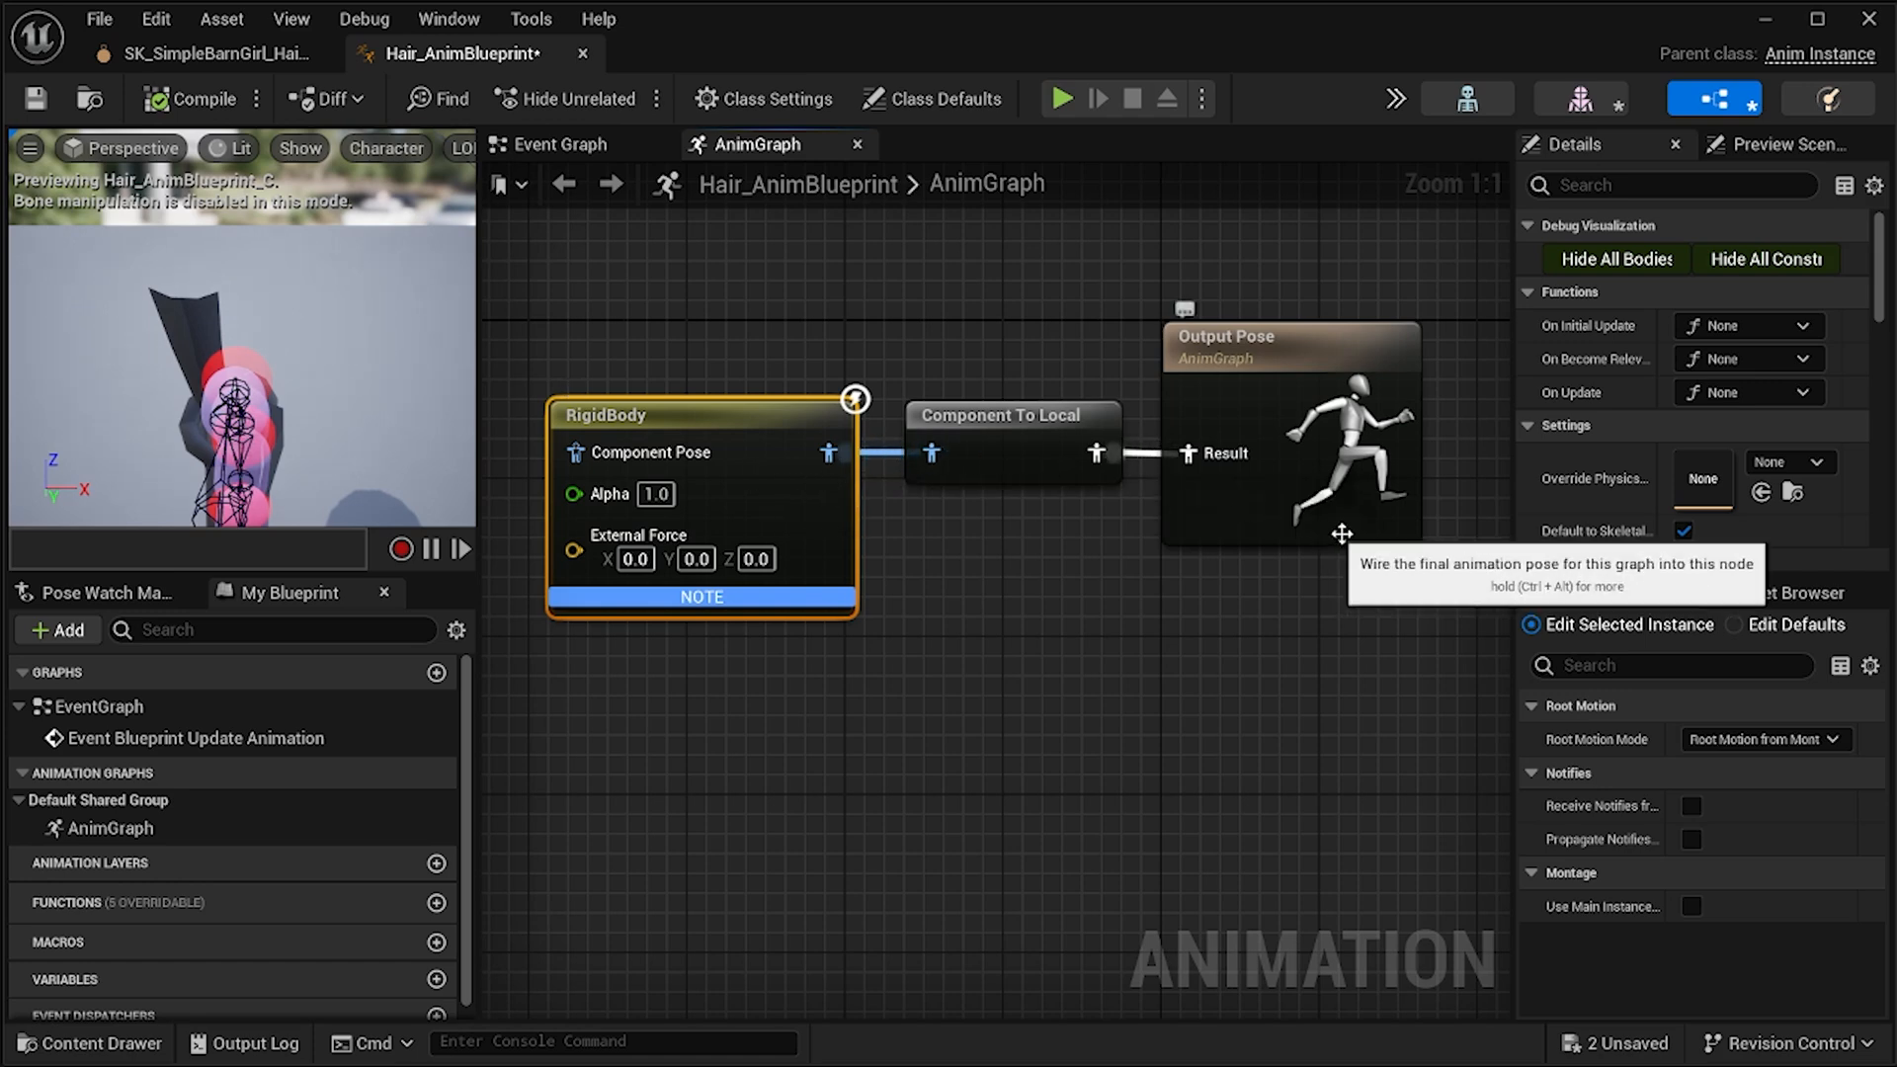
pyautogui.click(1816, 464)
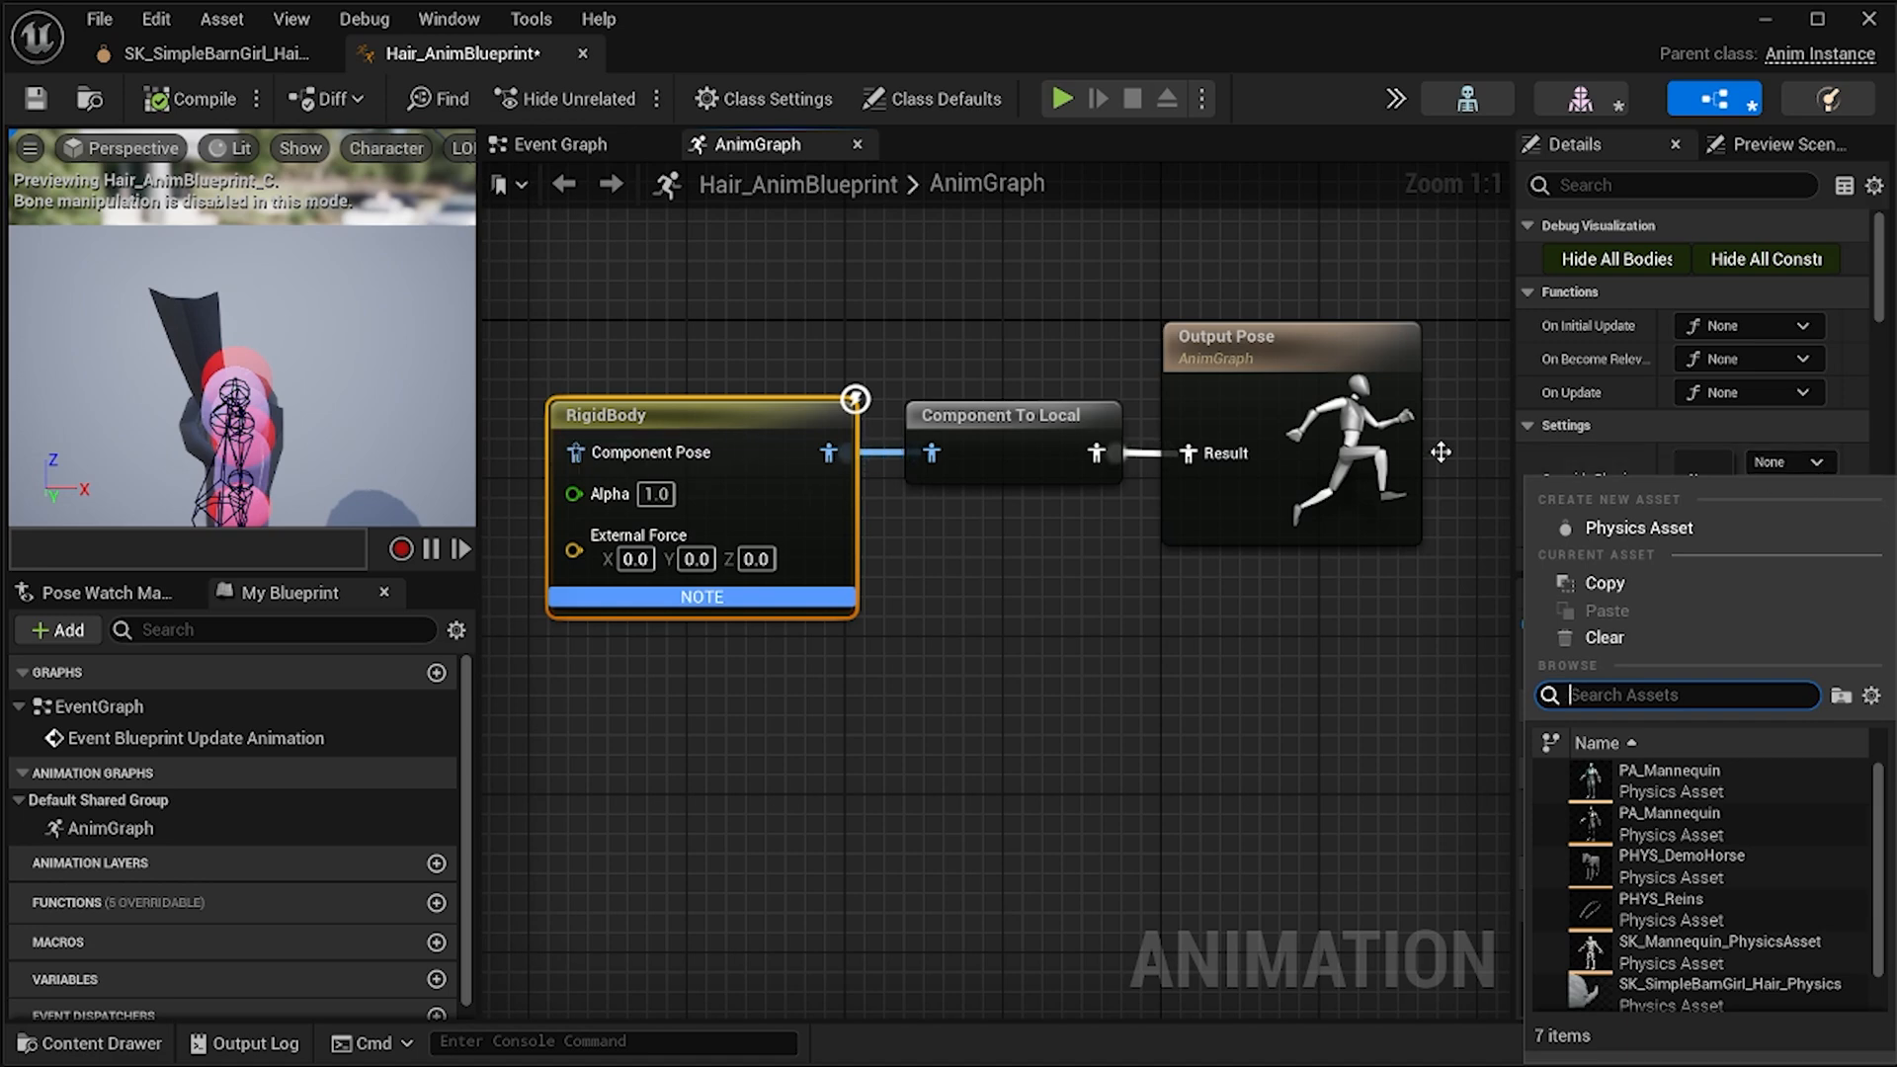
pyautogui.click(1298, 685)
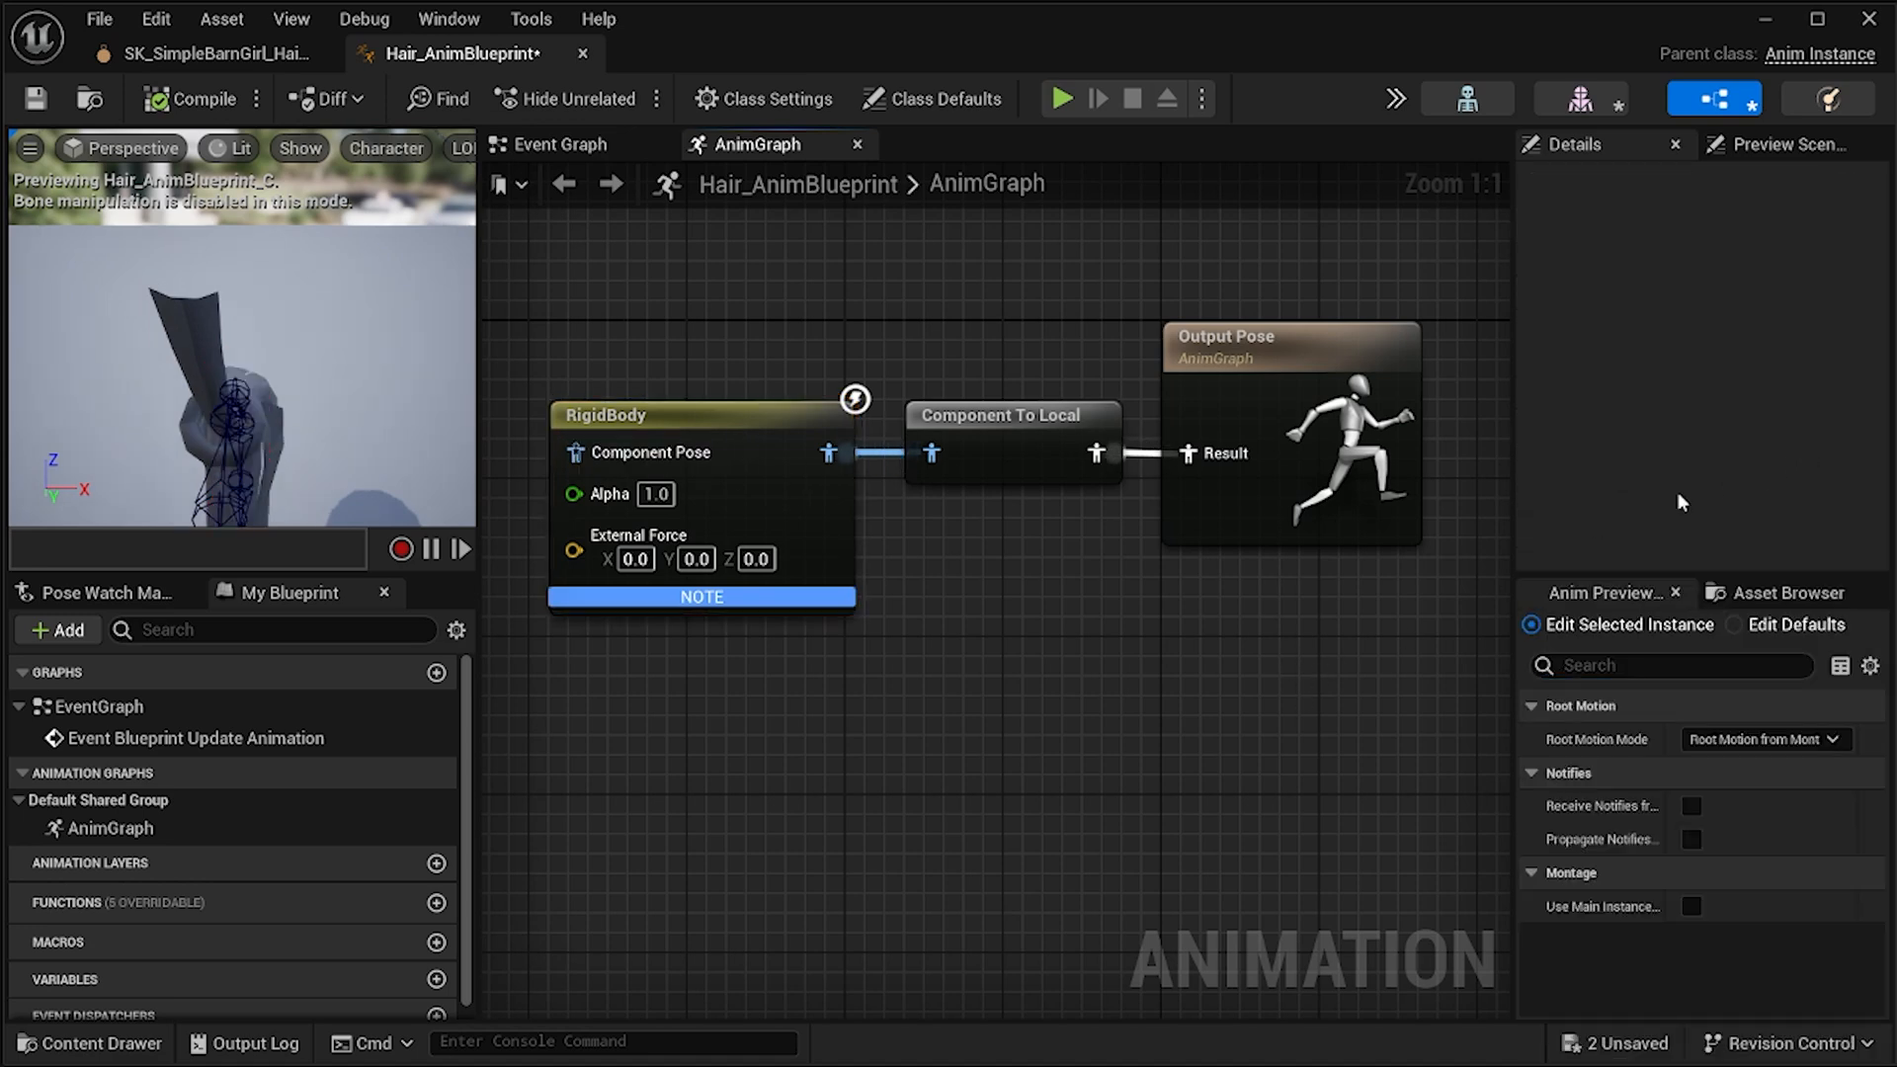
# Set the RigidBody node's Override Physics Asset to SK_SimpleBarnGirl_Hair_Physics.
pyautogui.click(712, 427)
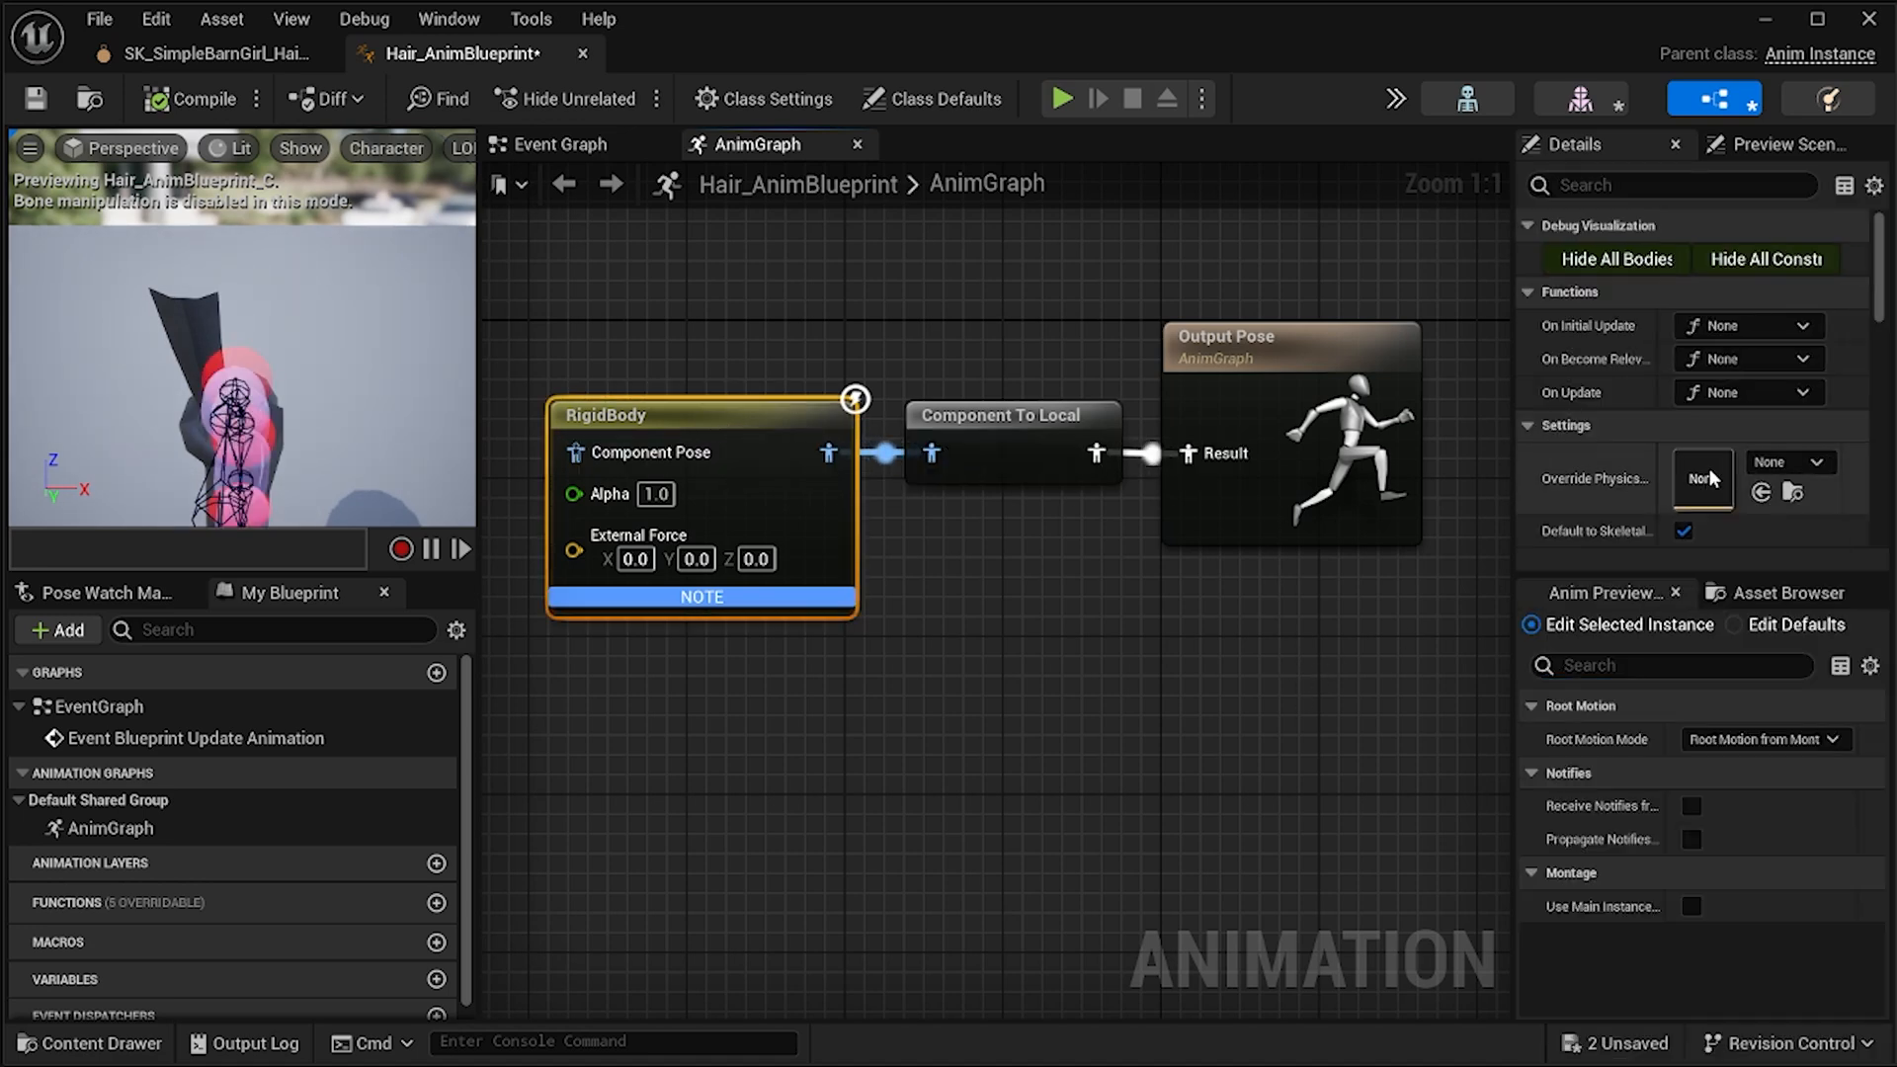
pyautogui.click(1786, 464)
pyautogui.write('hair')
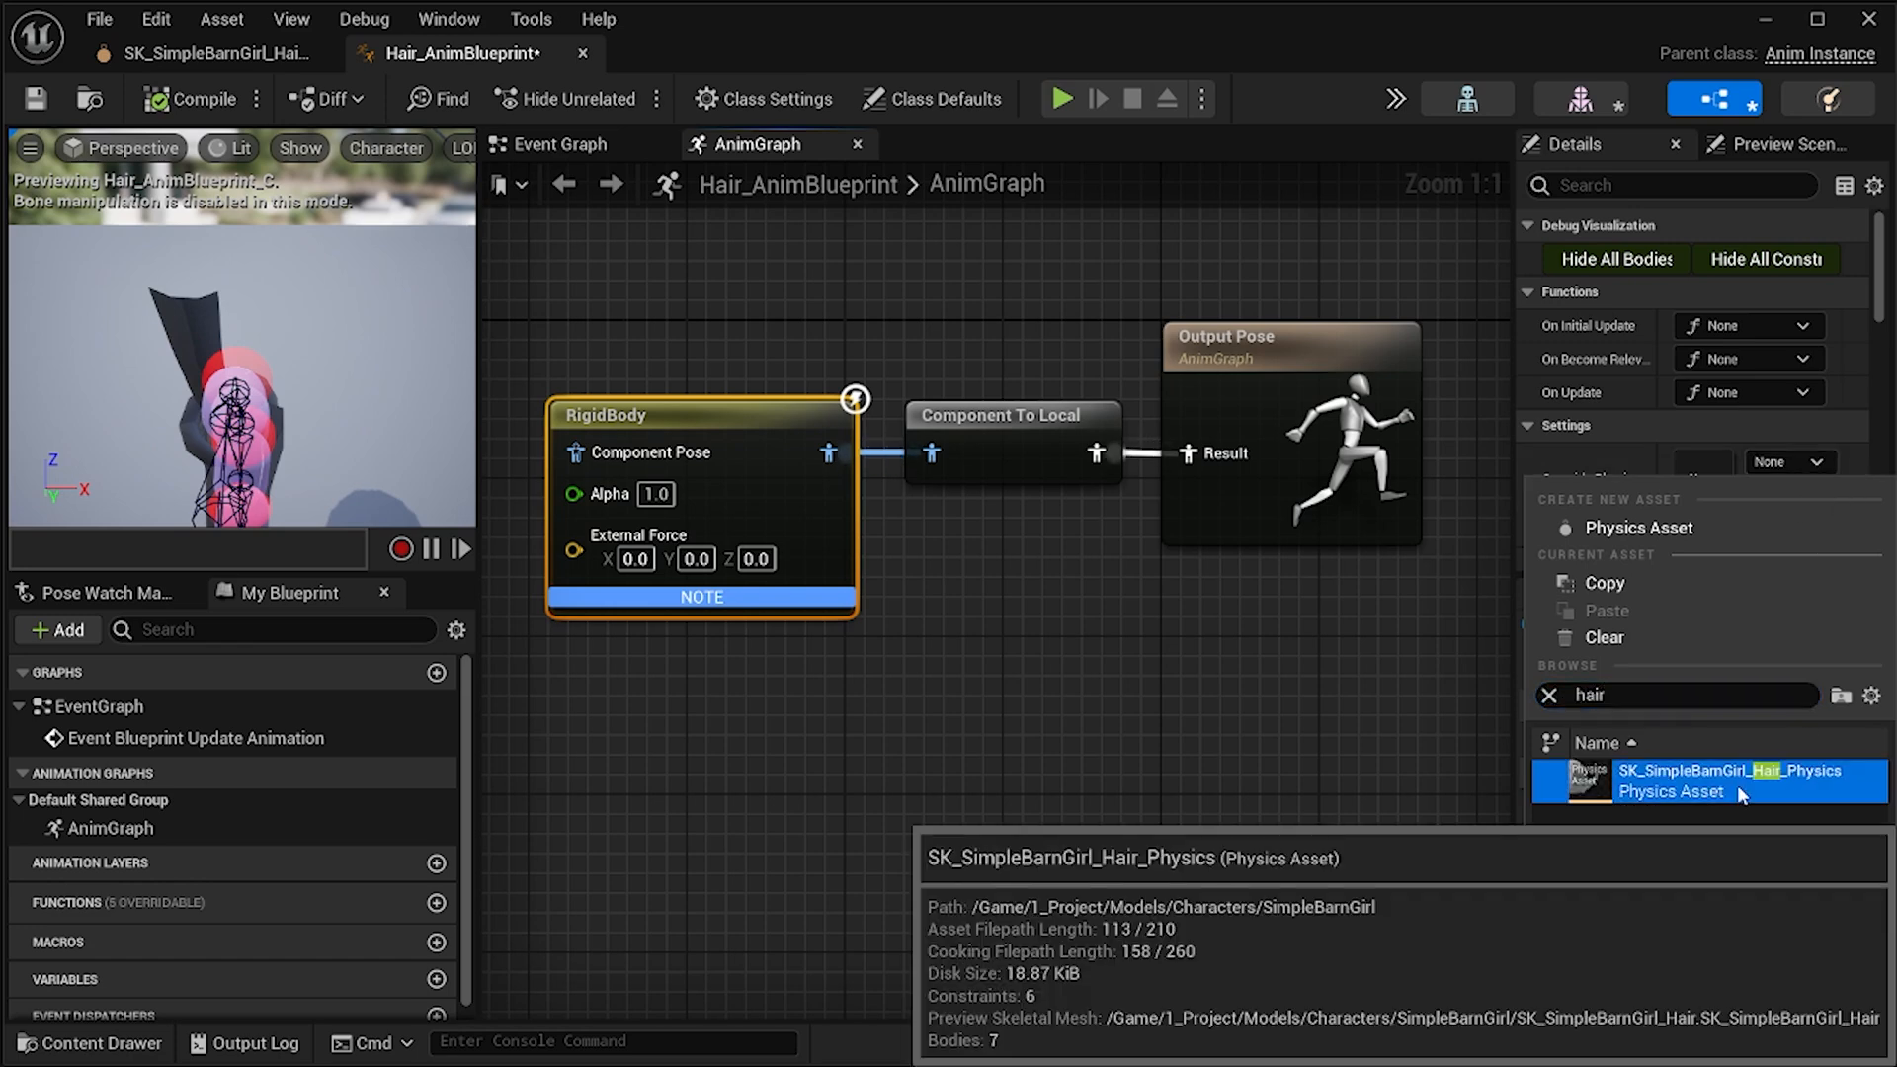
pyautogui.click(1736, 781)
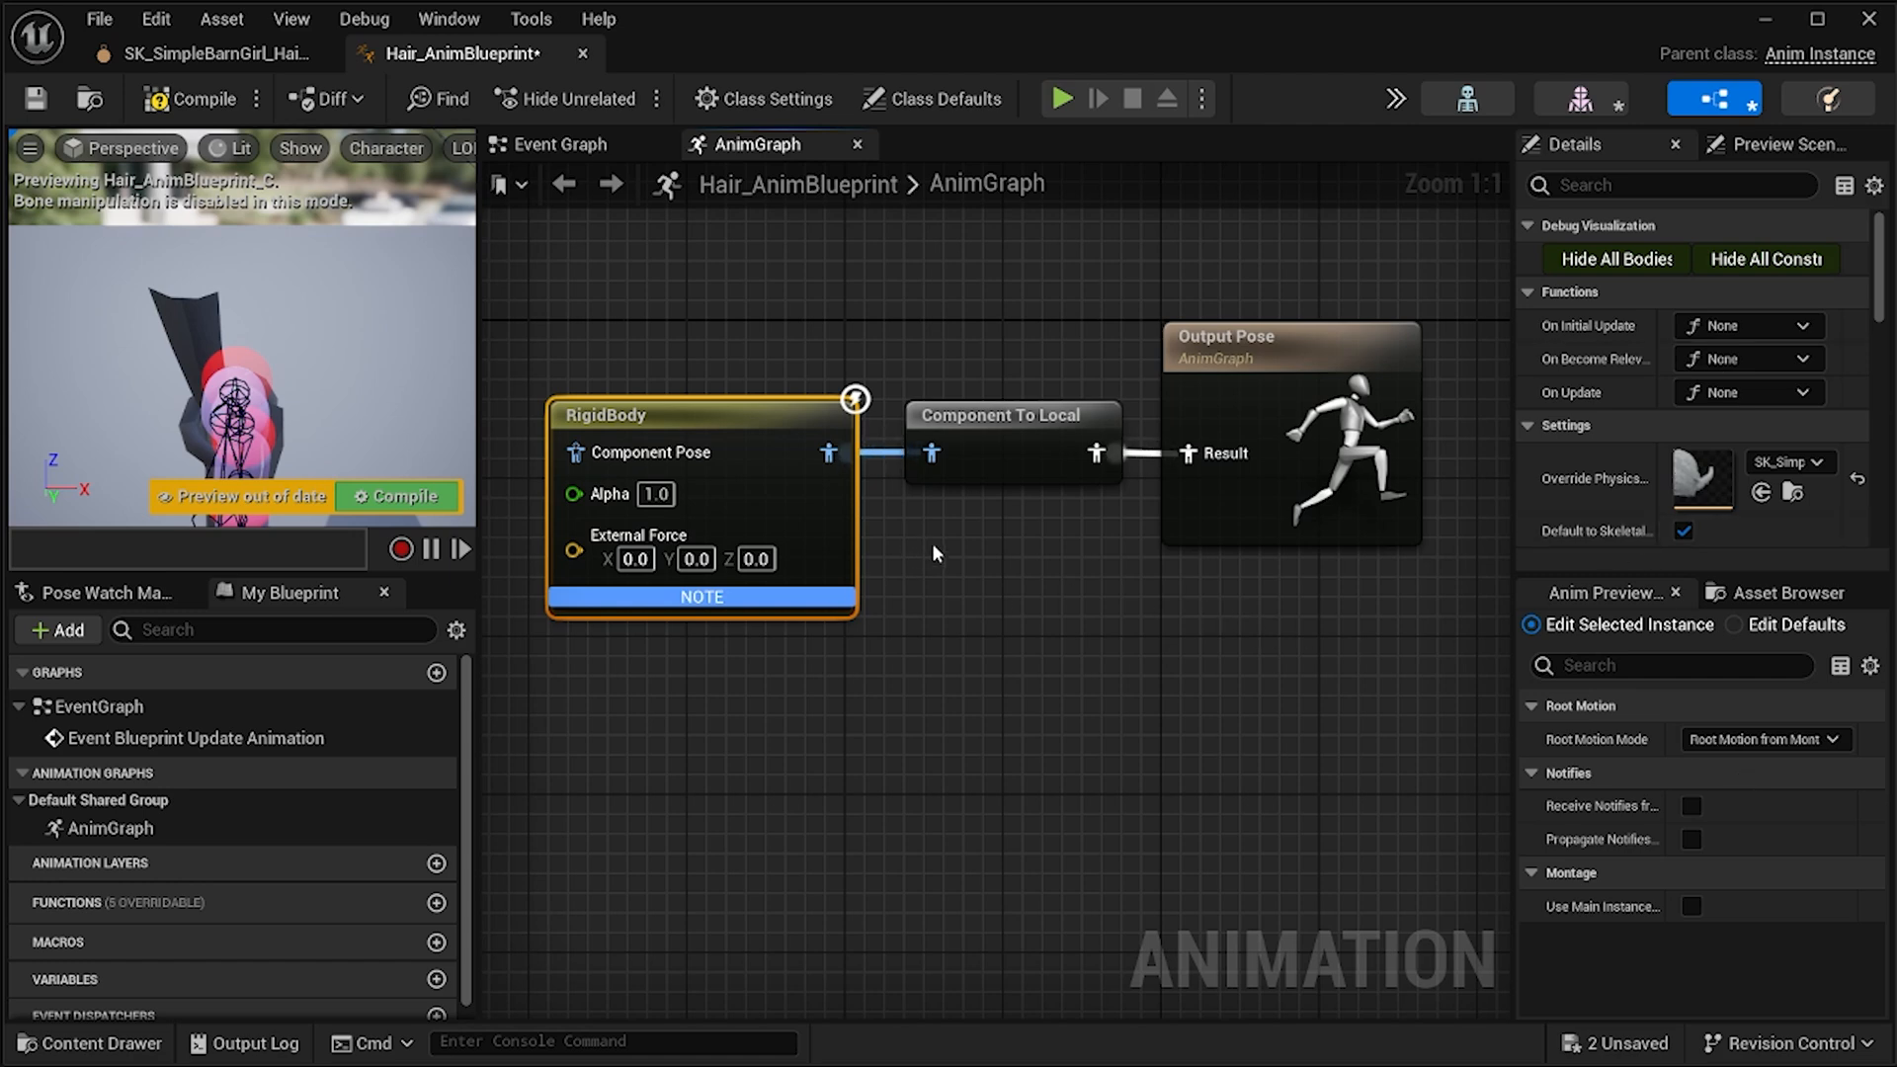
# Compile and save Hair_AnimBlueprint, and close it.
pyautogui.click(191, 99)
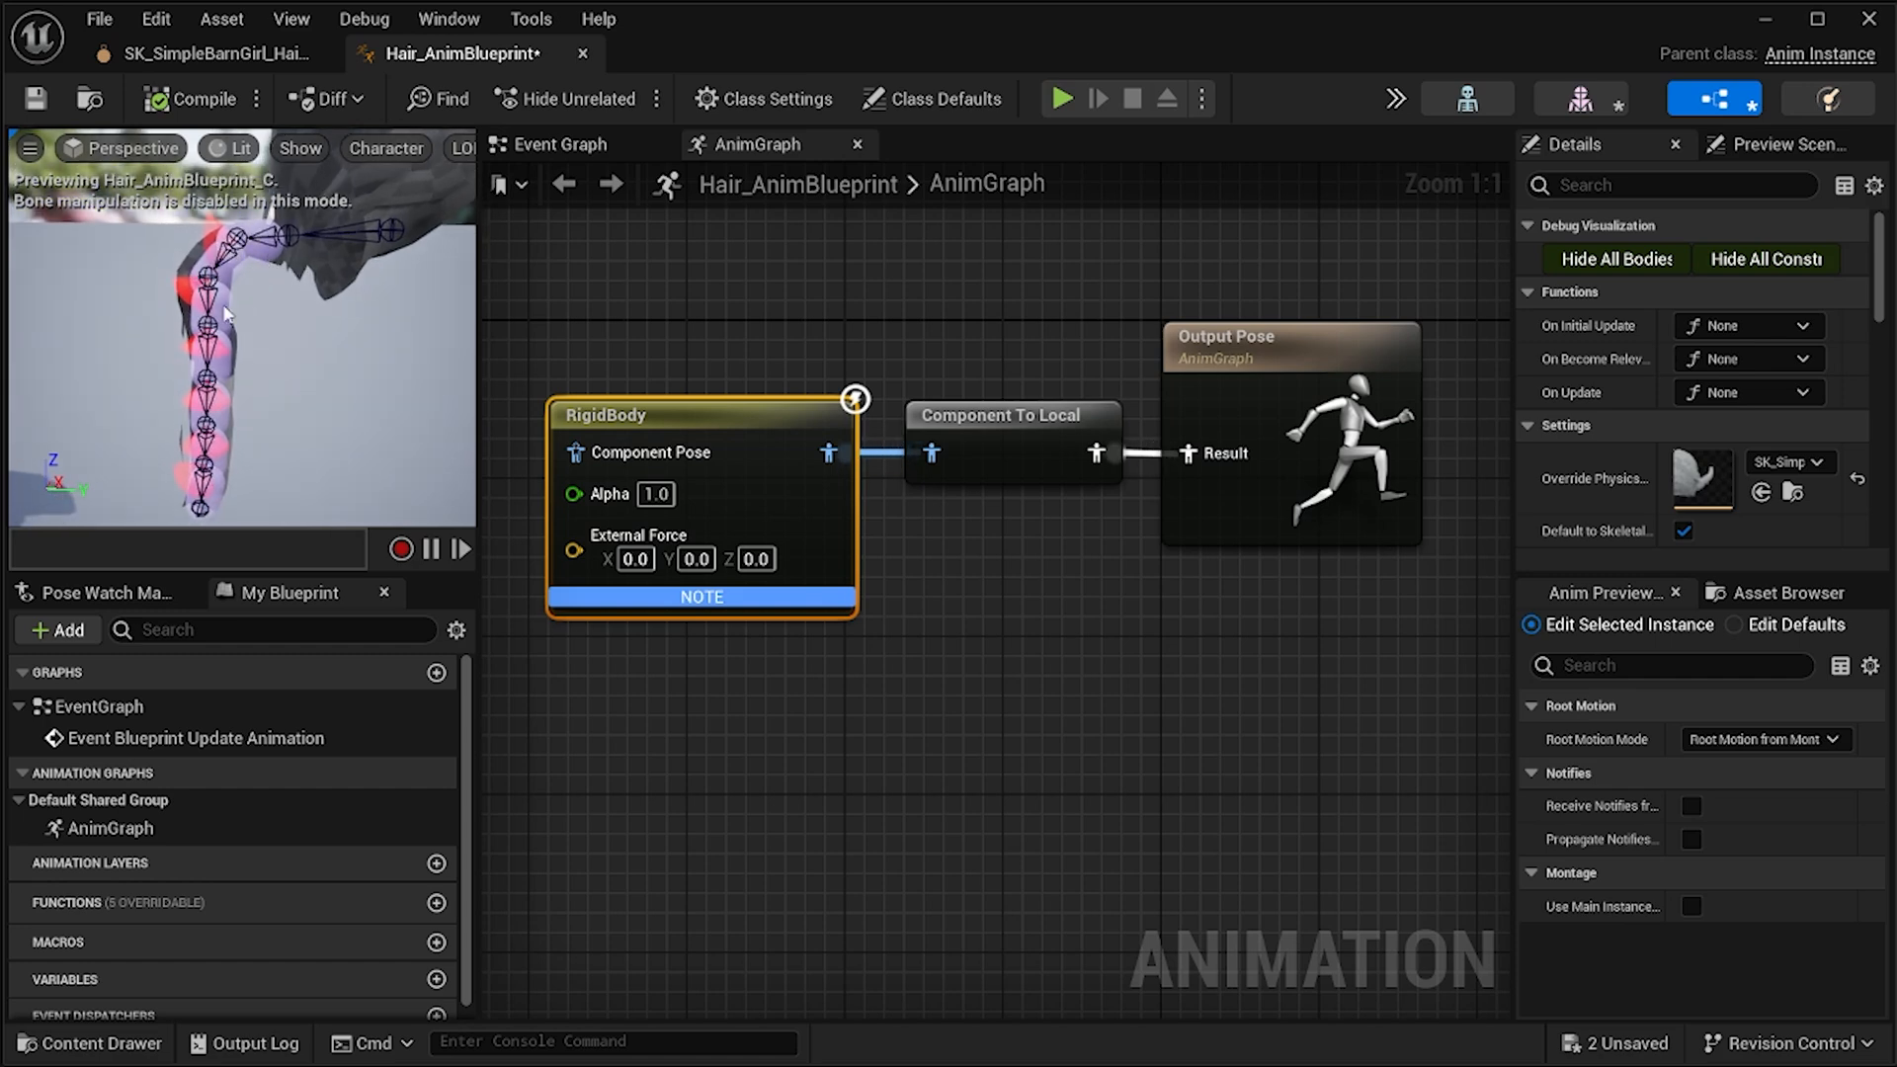
pyautogui.moveTo(322, 338); pyautogui.dragTo(322, 328, button='right')
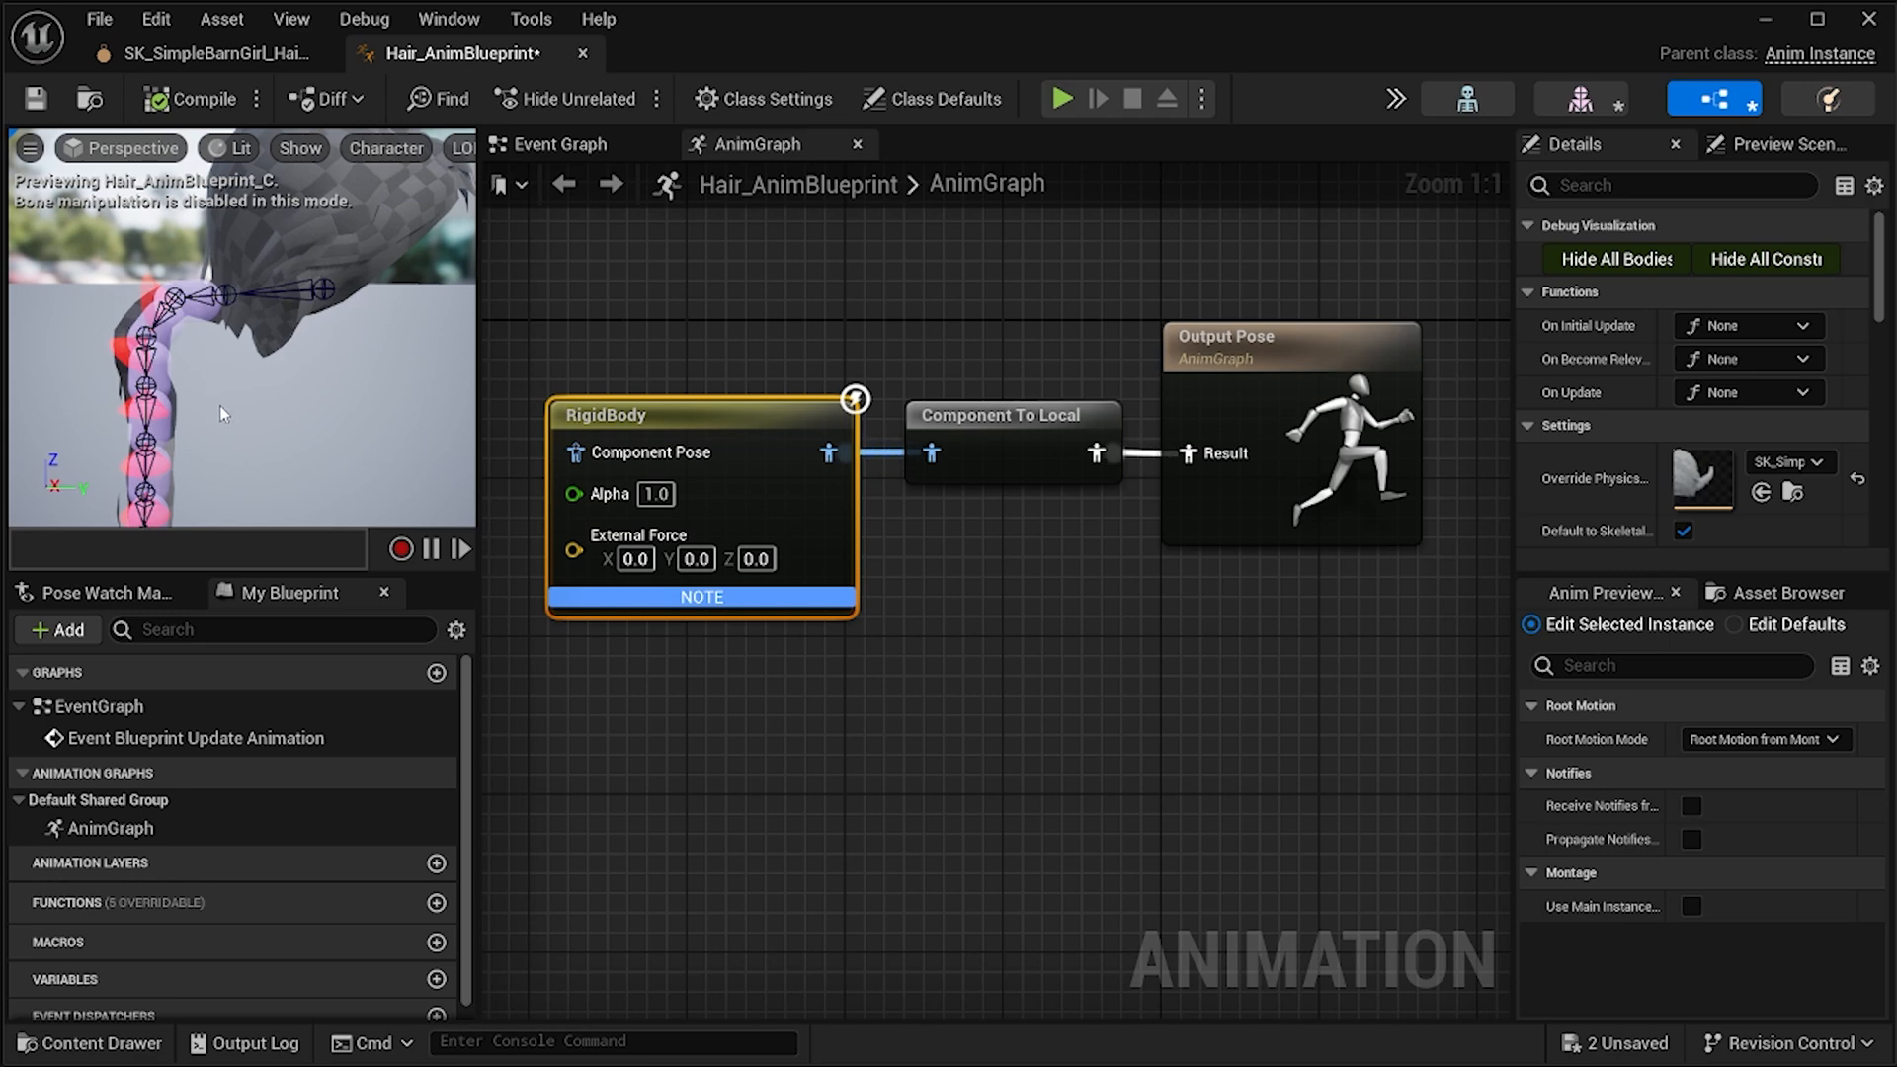
pyautogui.moveTo(242, 373)
pyautogui.mouseDown(button='right')
pyautogui.moveTo(286, 395)
pyautogui.moveTo(316, 346)
pyautogui.moveTo(297, 316)
pyautogui.moveTo(242, 373)
pyautogui.moveTo(297, 356)
pyautogui.moveTo(267, 365)
pyautogui.moveTo(326, 380)
pyautogui.moveTo(297, 336)
pyautogui.moveTo(286, 365)
pyautogui.moveTo(252, 376)
pyautogui.moveTo(307, 361)
pyautogui.moveTo(282, 348)
pyautogui.moveTo(296, 365)
pyautogui.moveTo(247, 370)
pyautogui.moveTo(267, 351)
pyautogui.moveTo(306, 361)
pyautogui.moveTo(267, 350)
pyautogui.moveTo(292, 361)
pyautogui.moveTo(271, 365)
pyautogui.mouseUp(button='right')
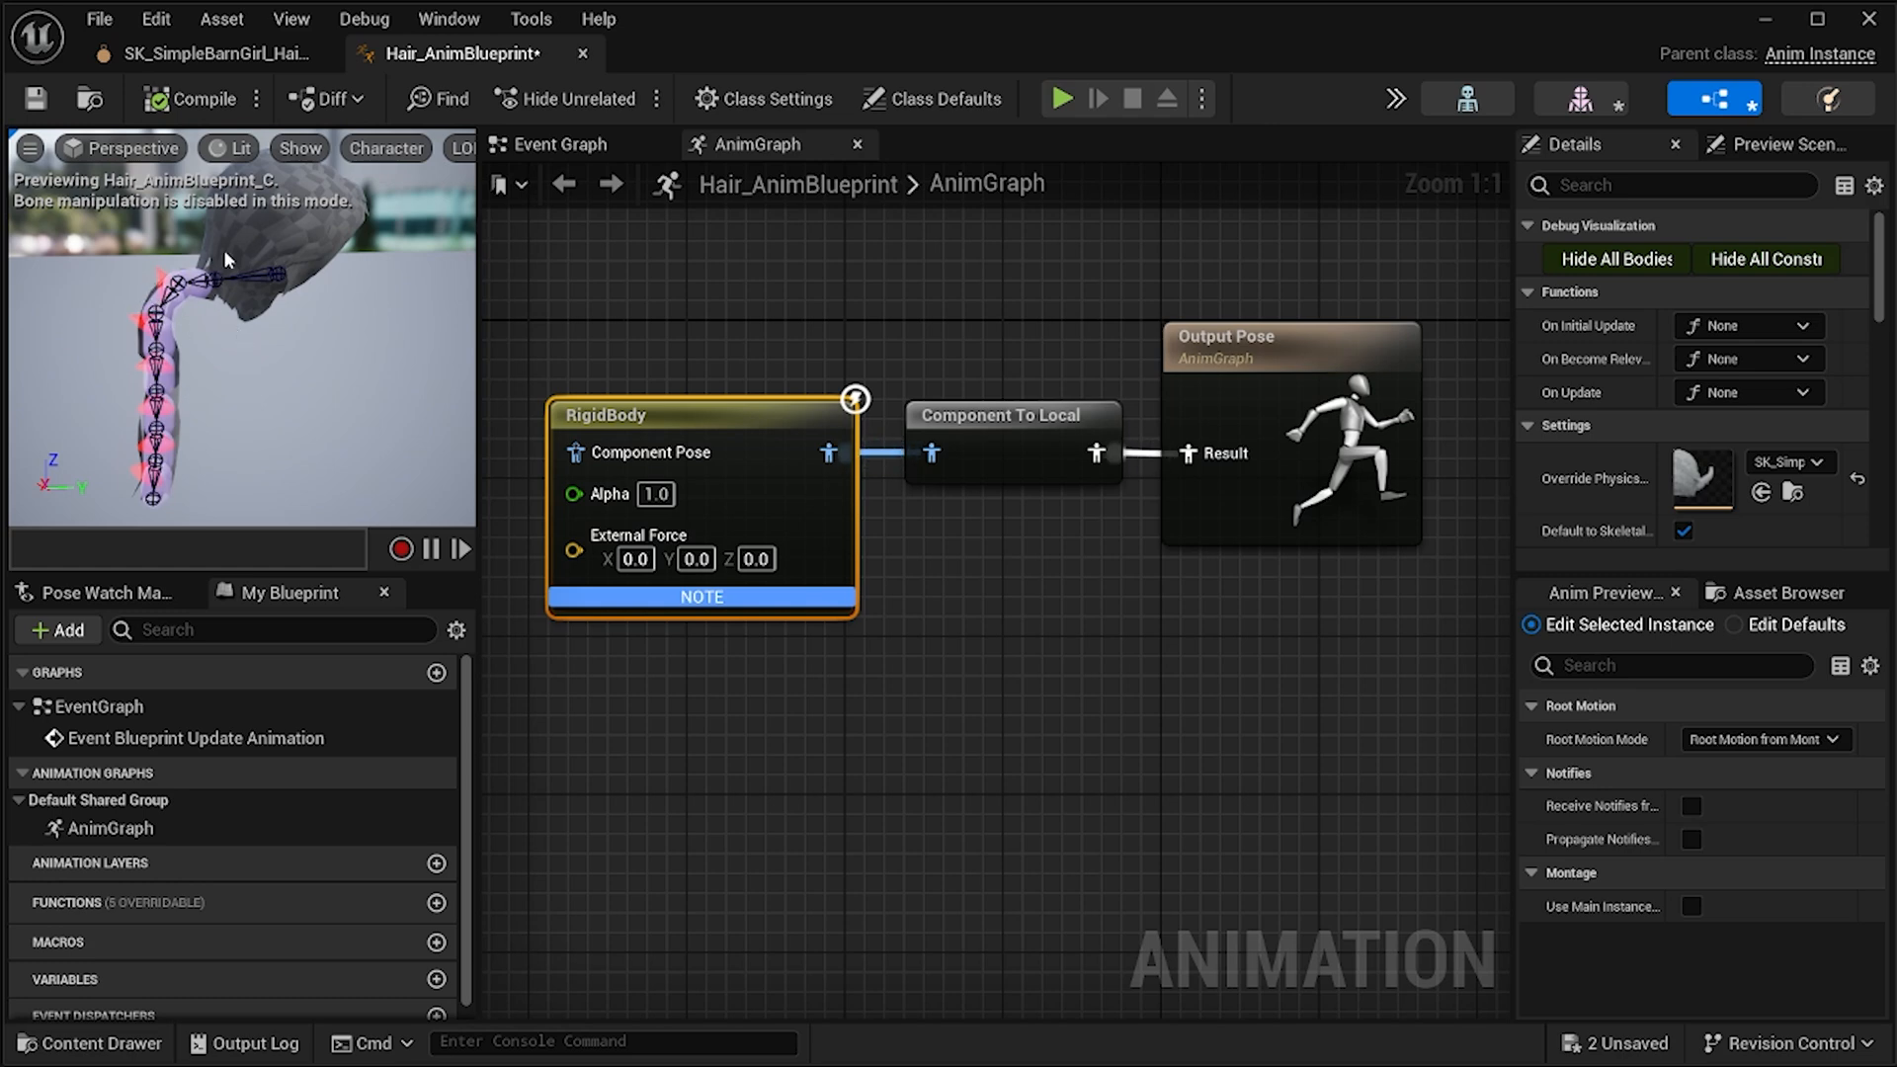
pyautogui.click(34, 98)
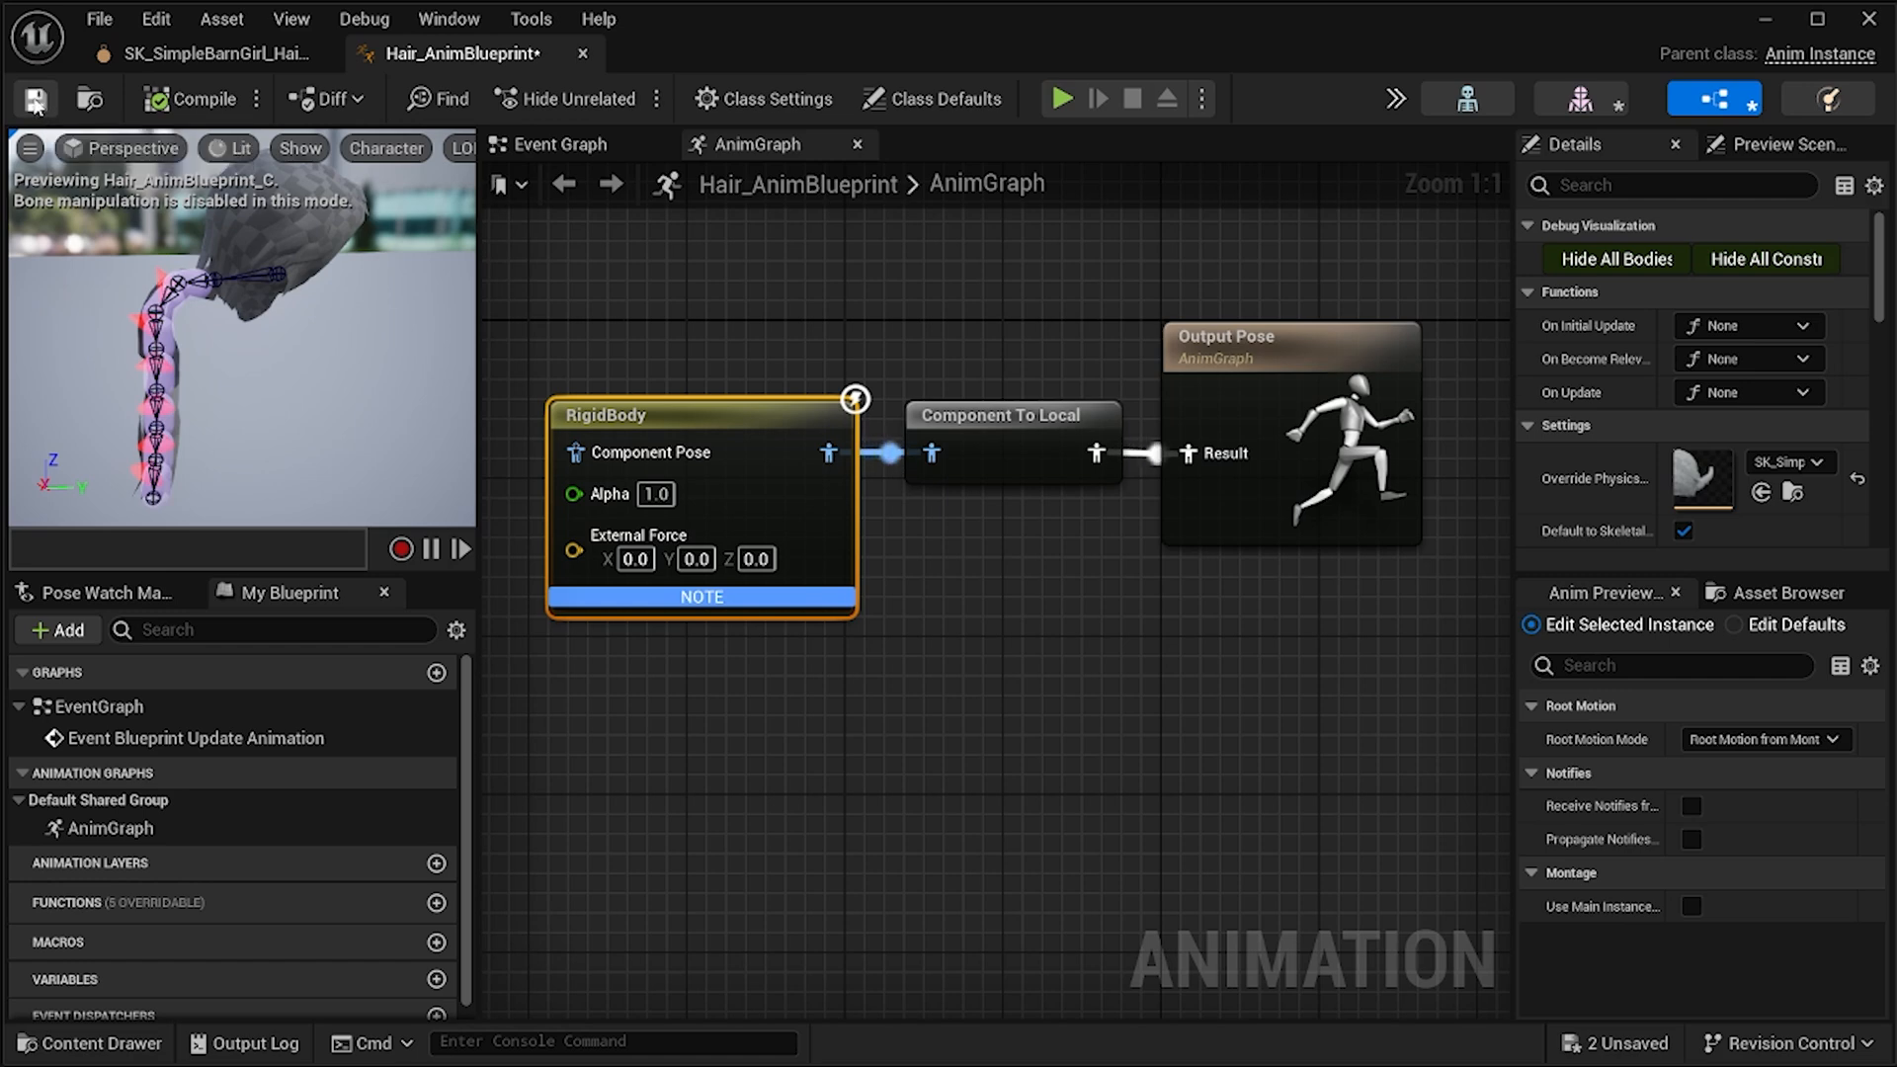
pyautogui.click(597, 275)
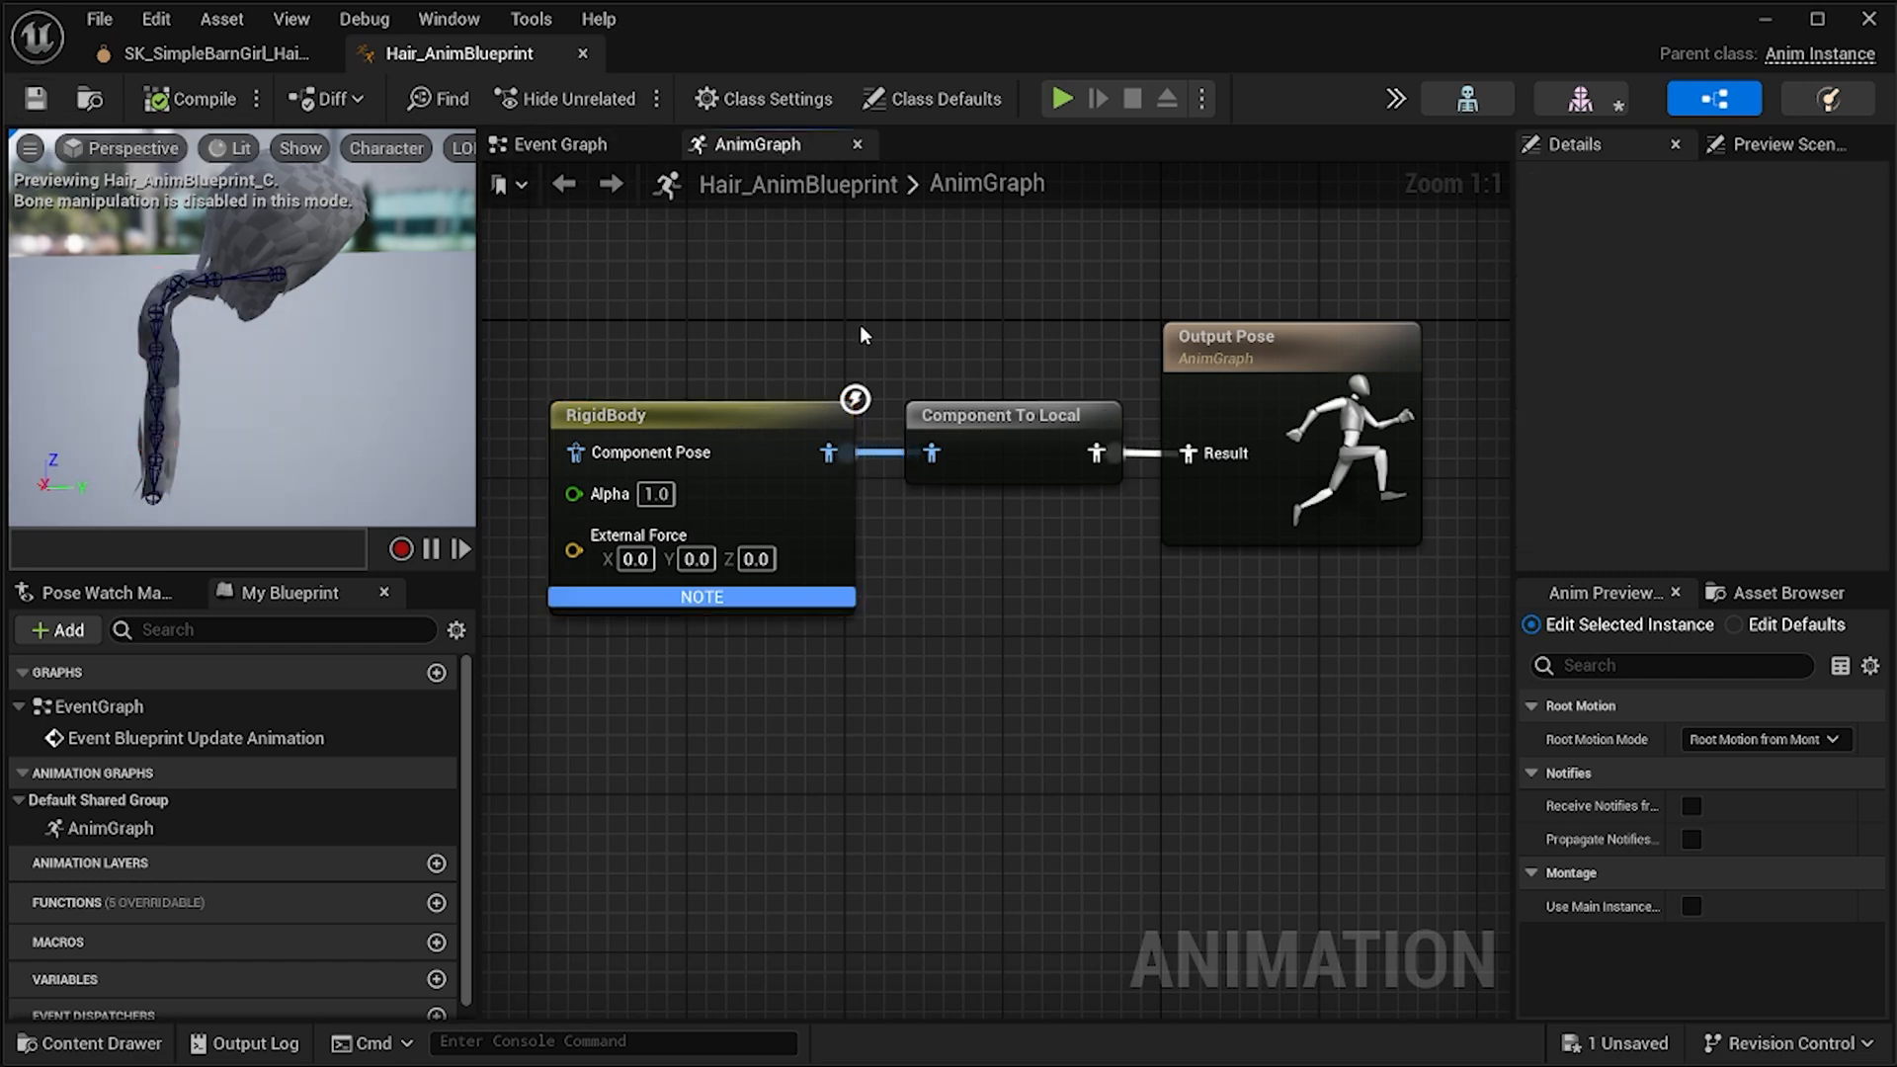
pyautogui.click(582, 55)
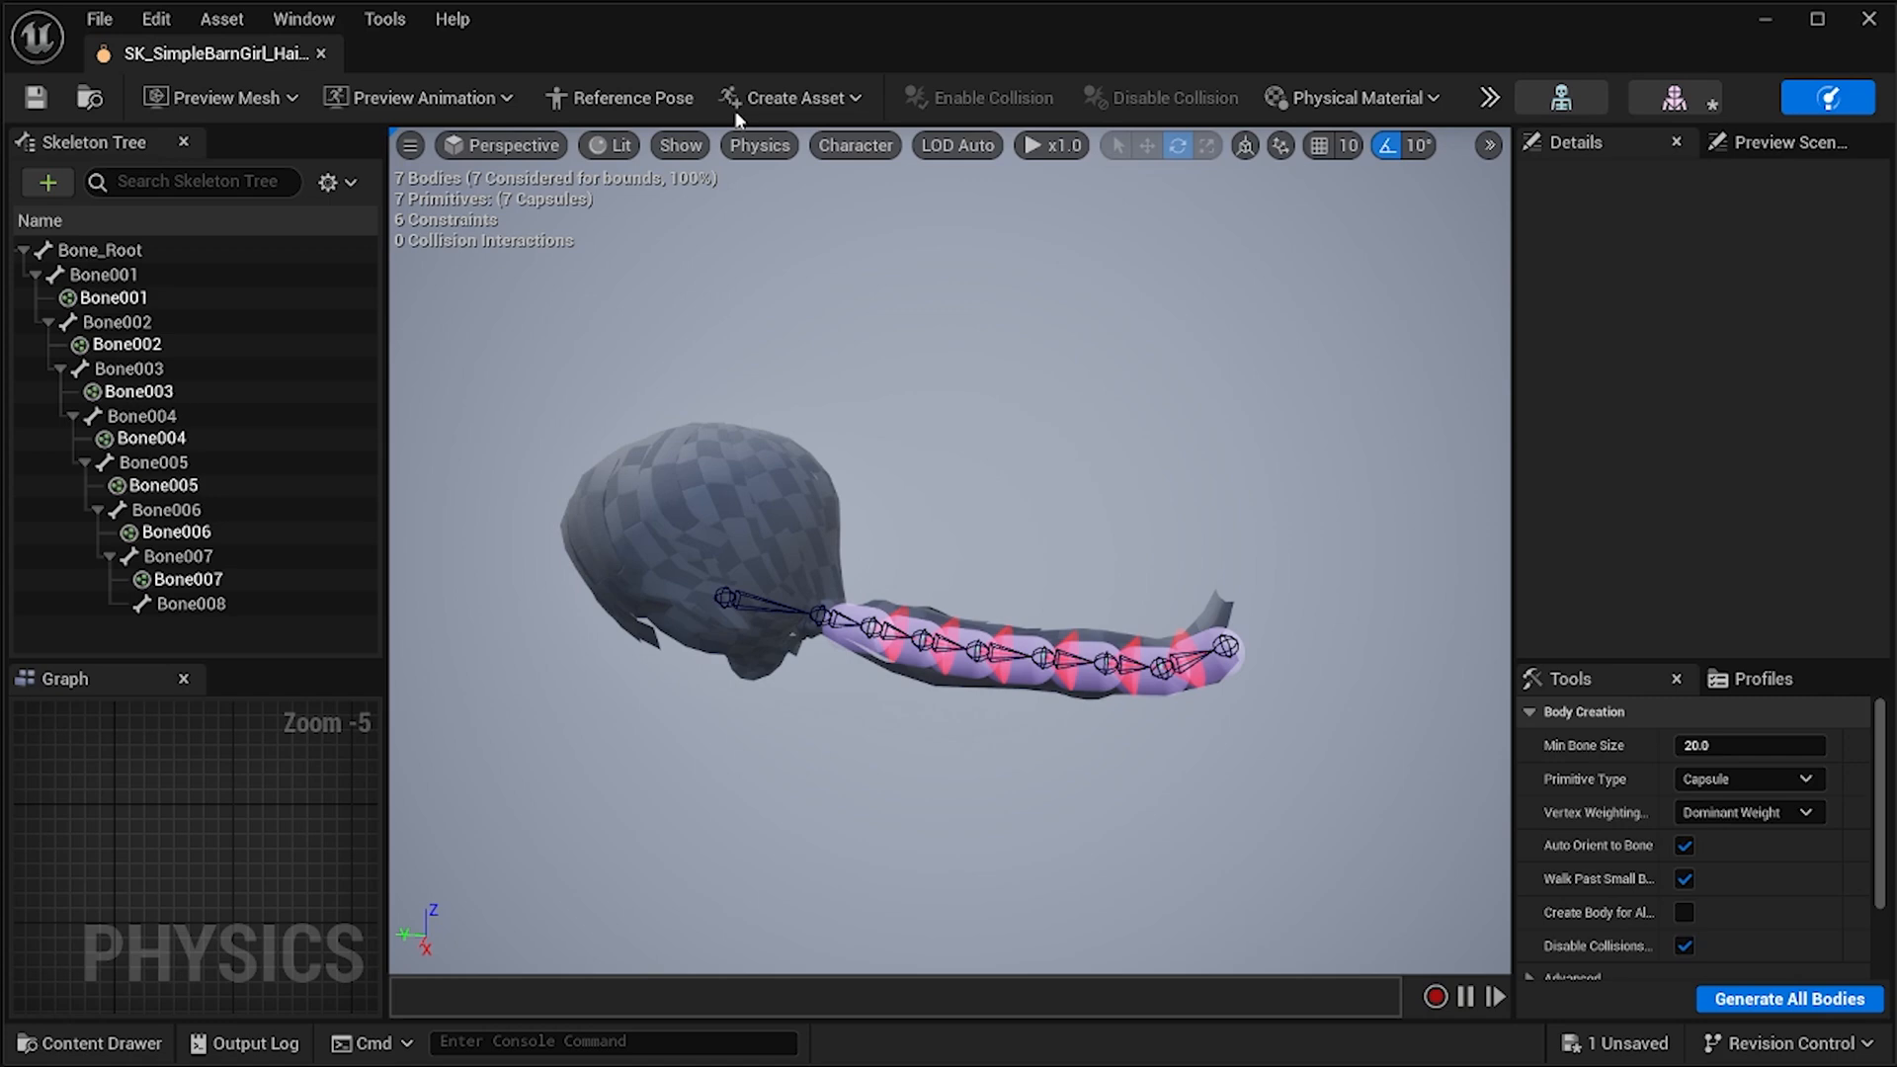
# Open BP_ThirdPersonCharacter from the ThirdPerson/Blueprints folder and show the character in its 3D viewport.
pyautogui.click(1764, 18)
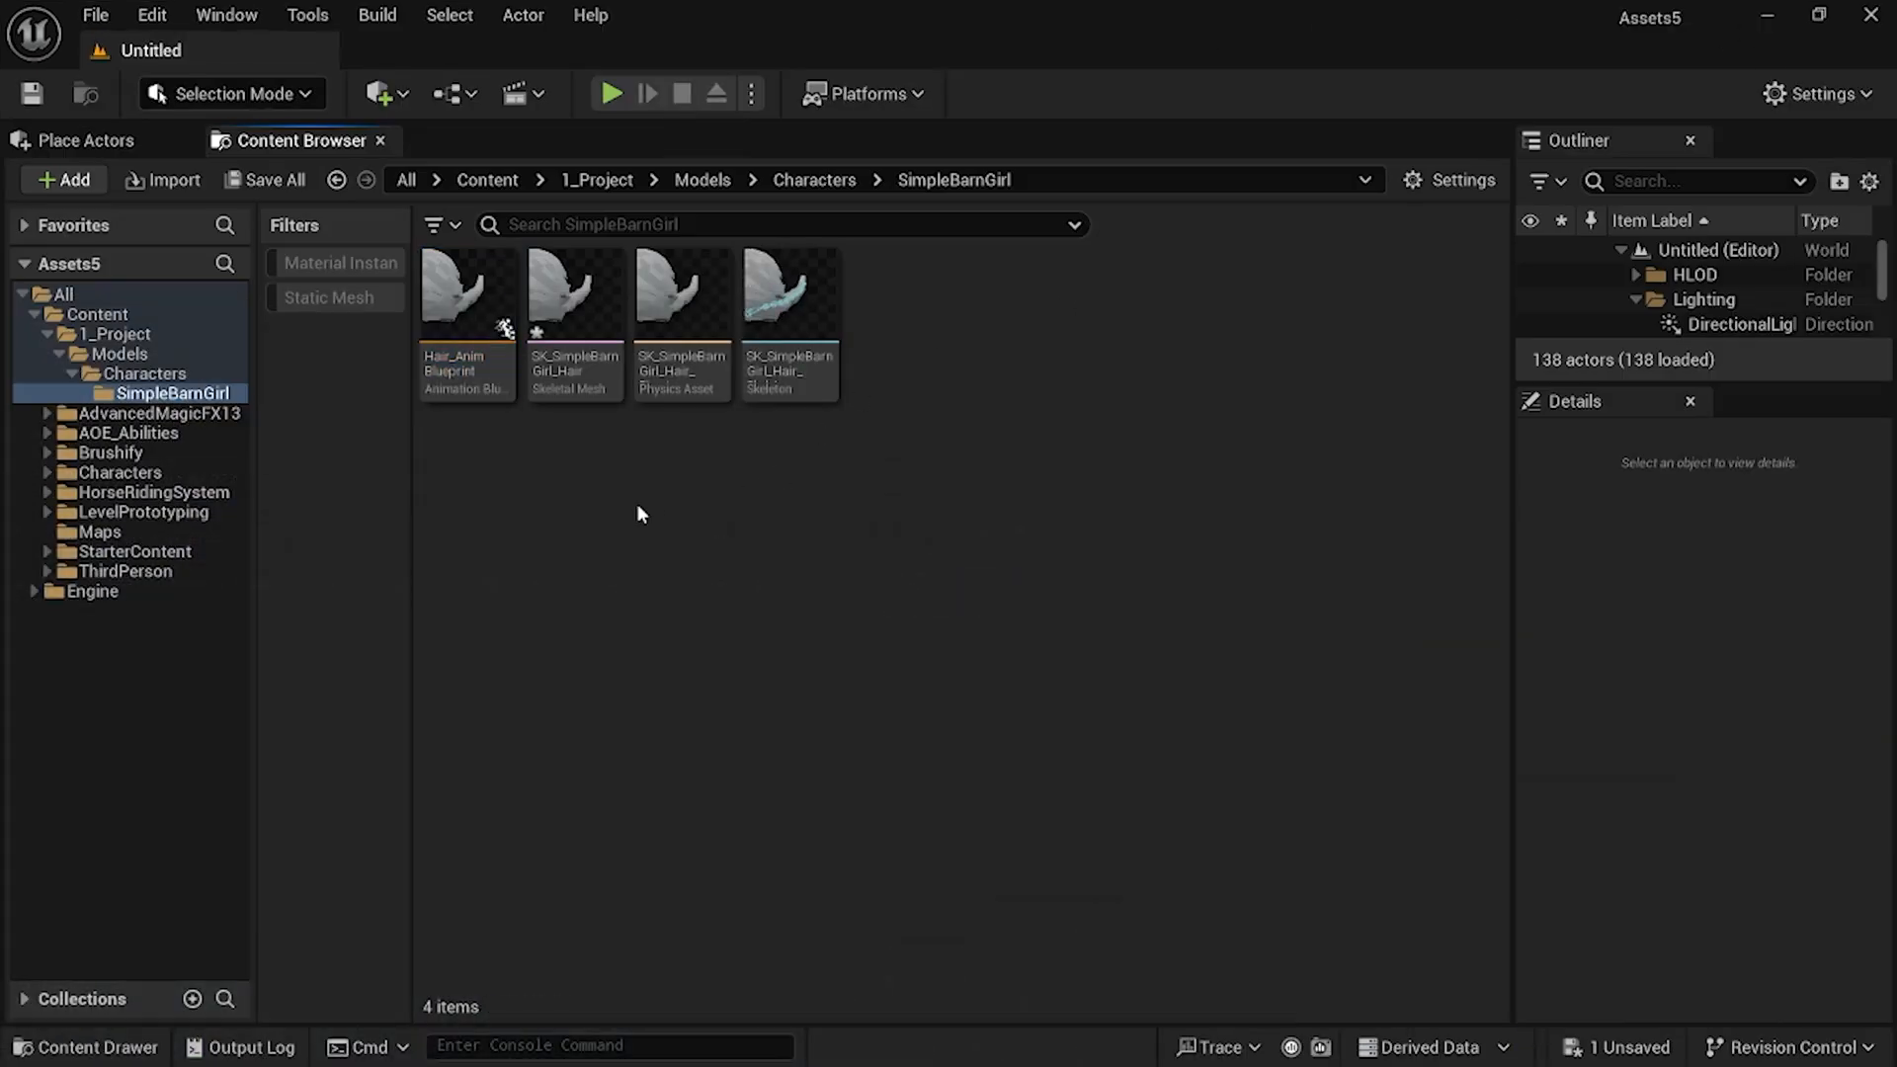
pyautogui.click(181, 573)
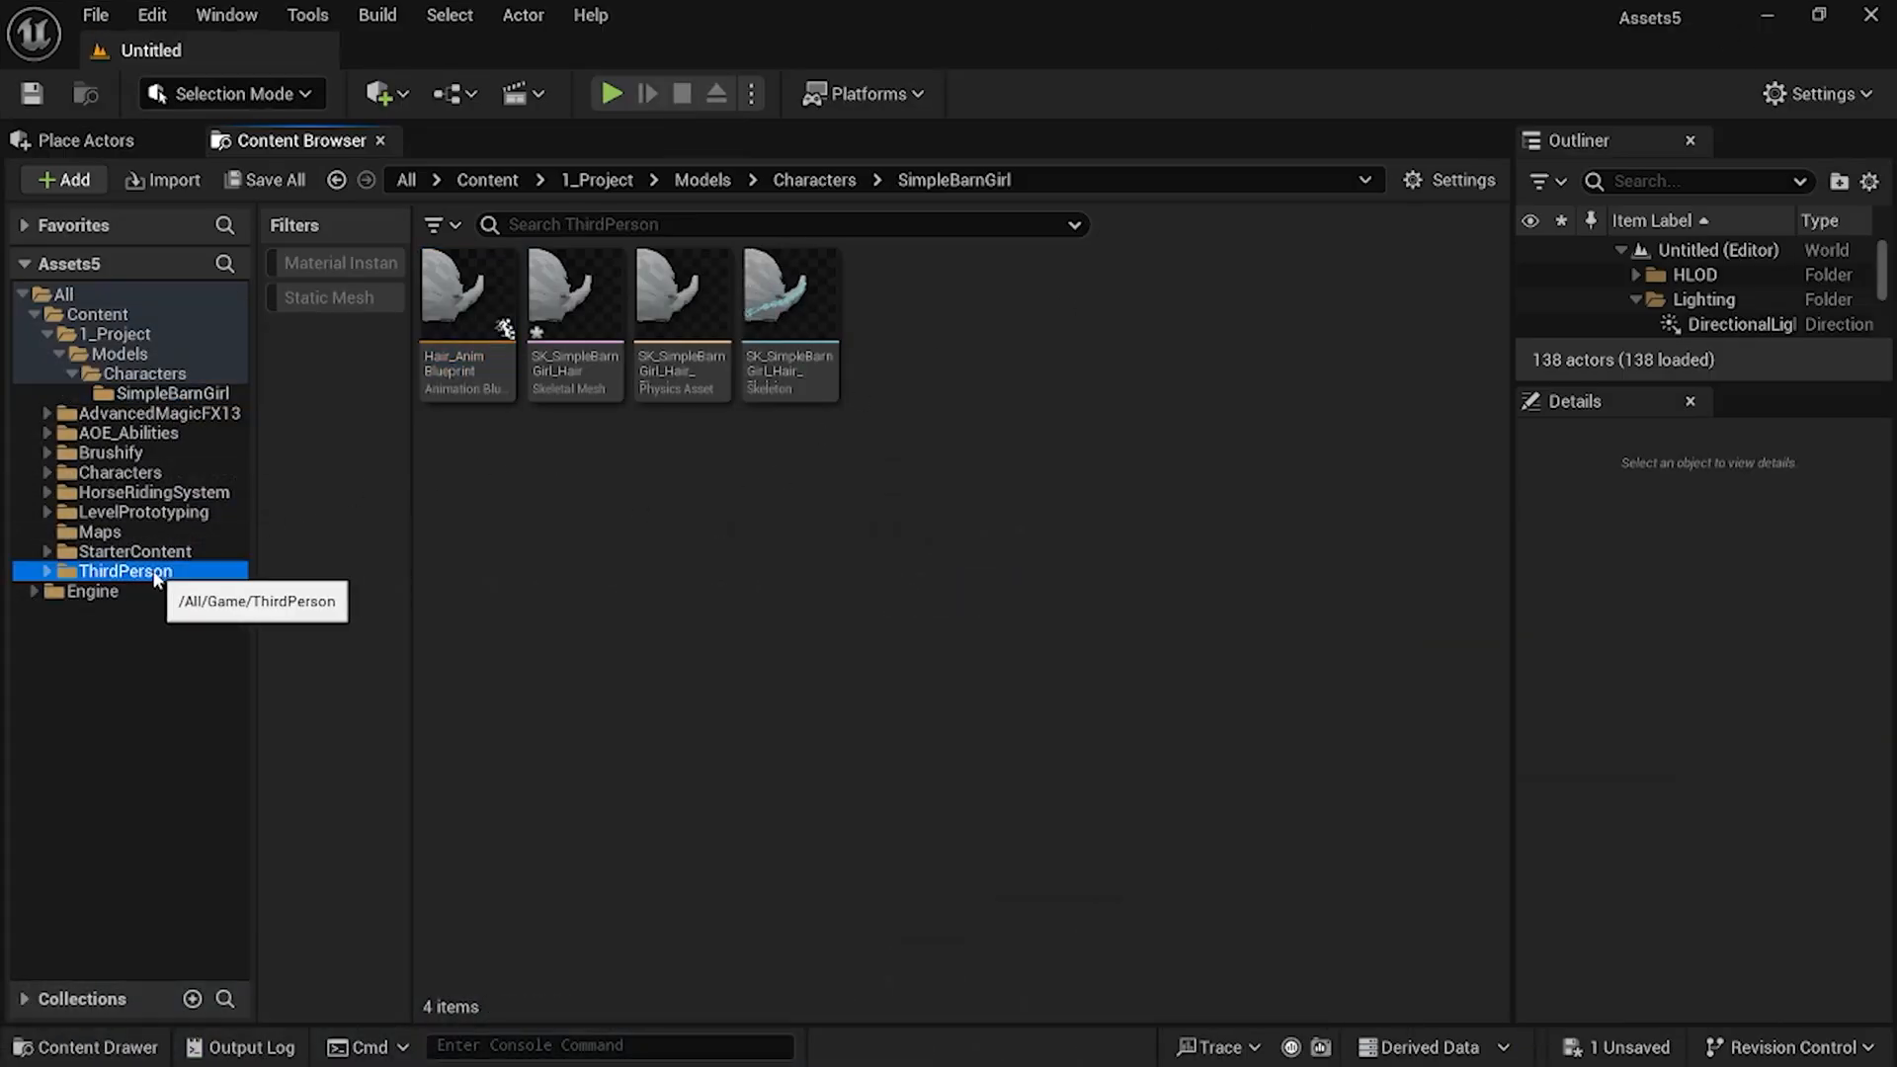
pyautogui.doubleClick(479, 341)
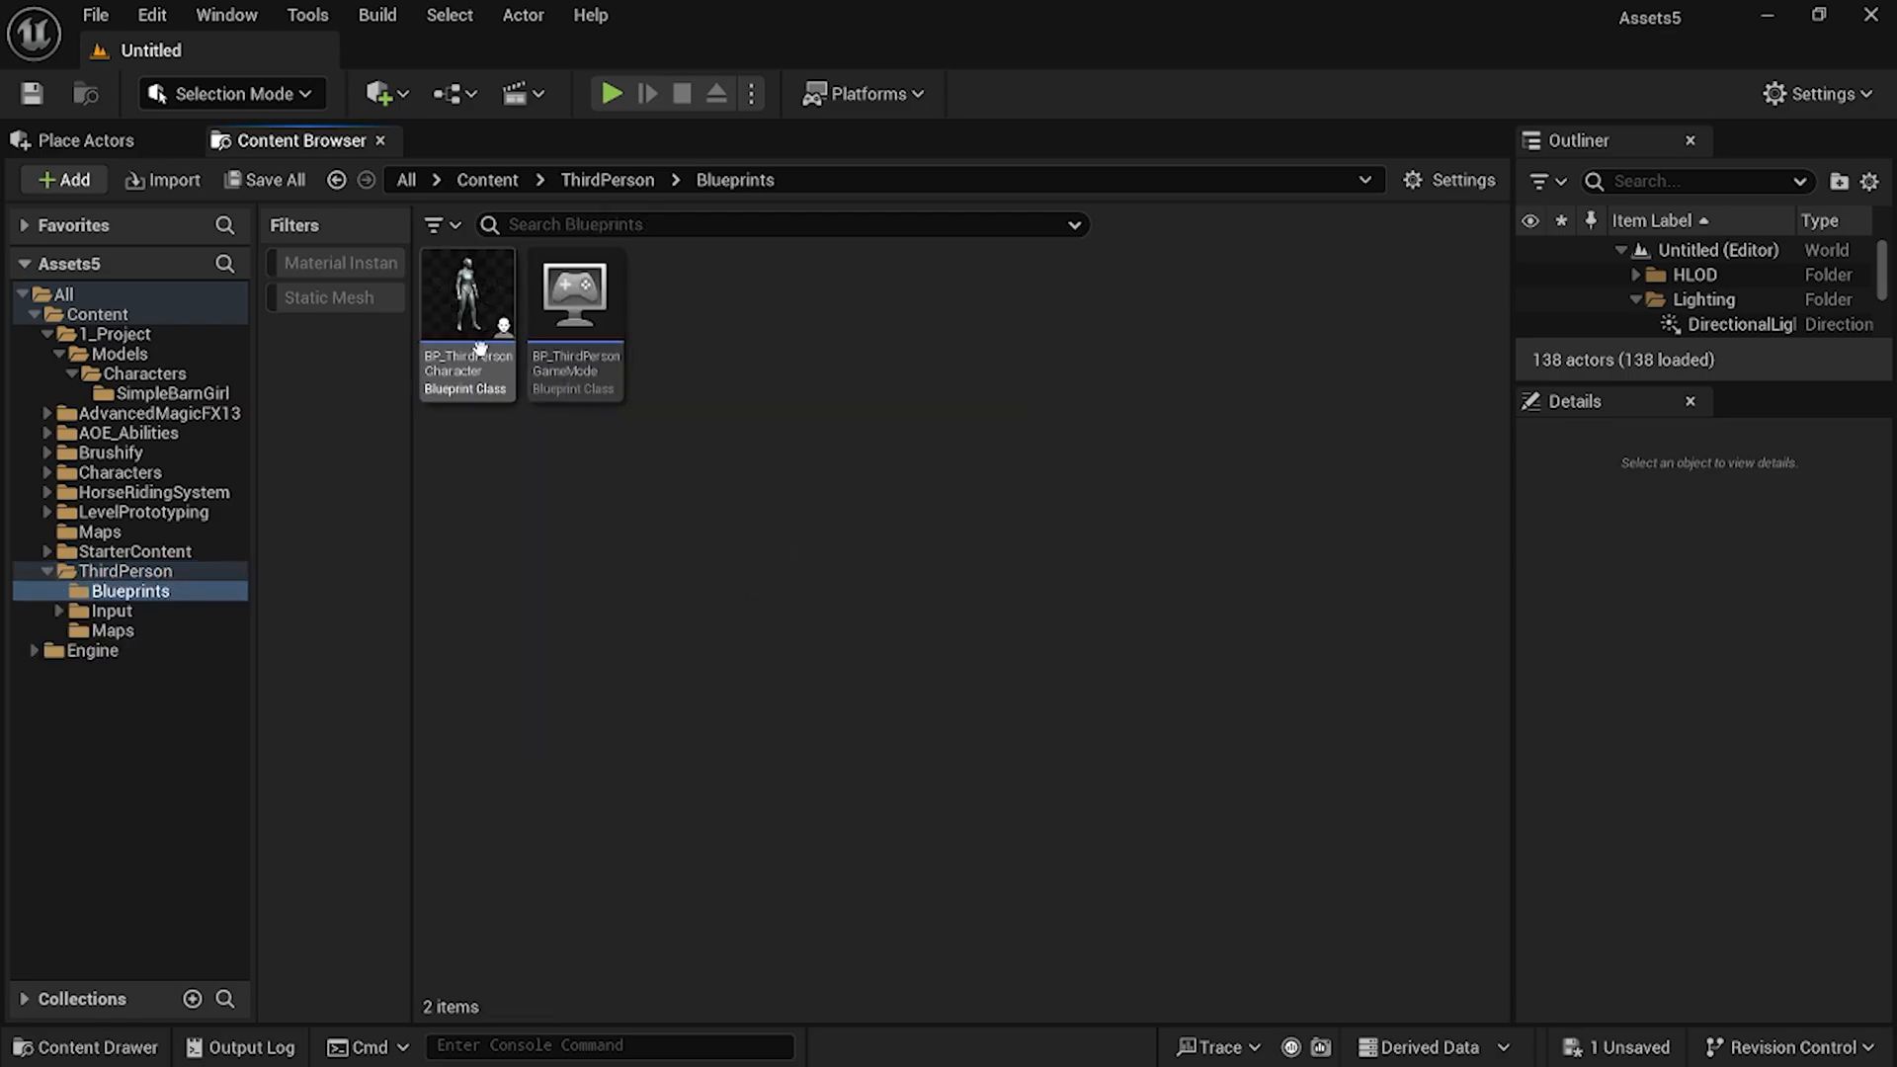
pyautogui.doubleClick(466, 322)
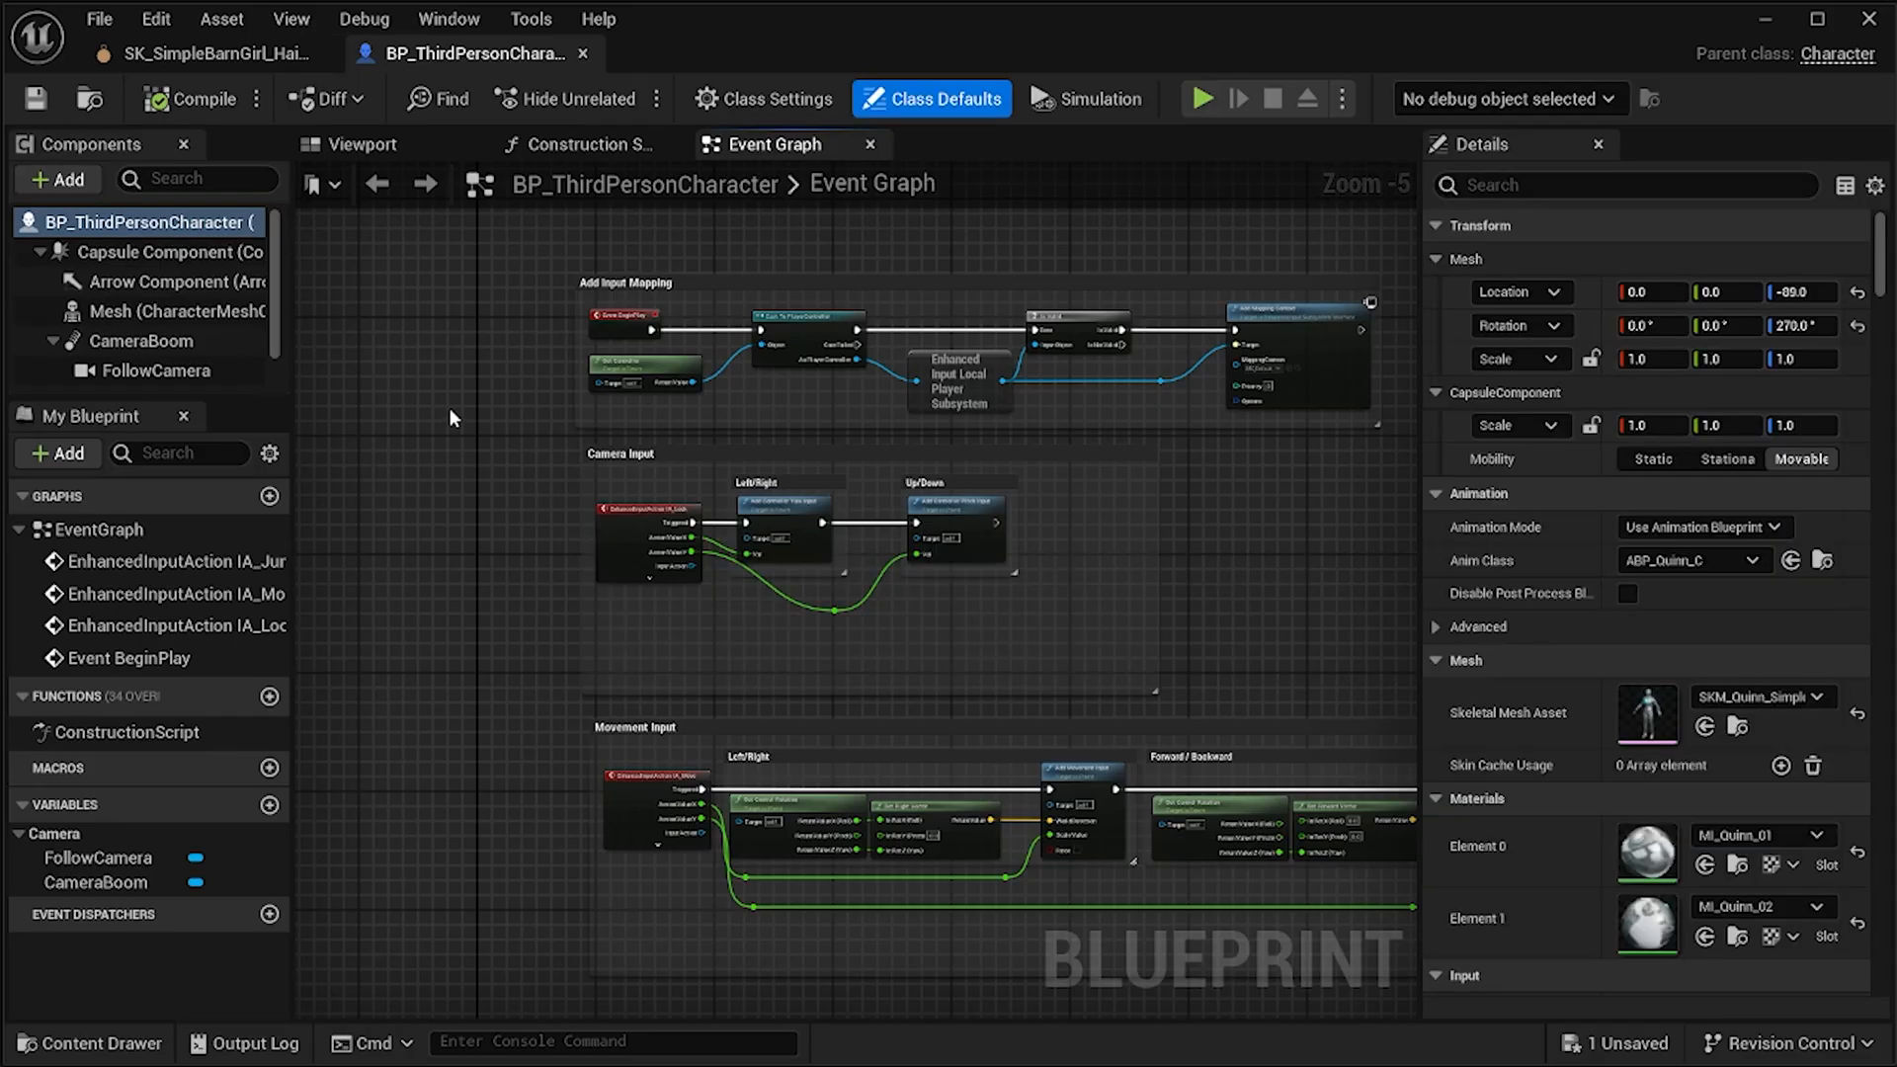
pyautogui.click(362, 145)
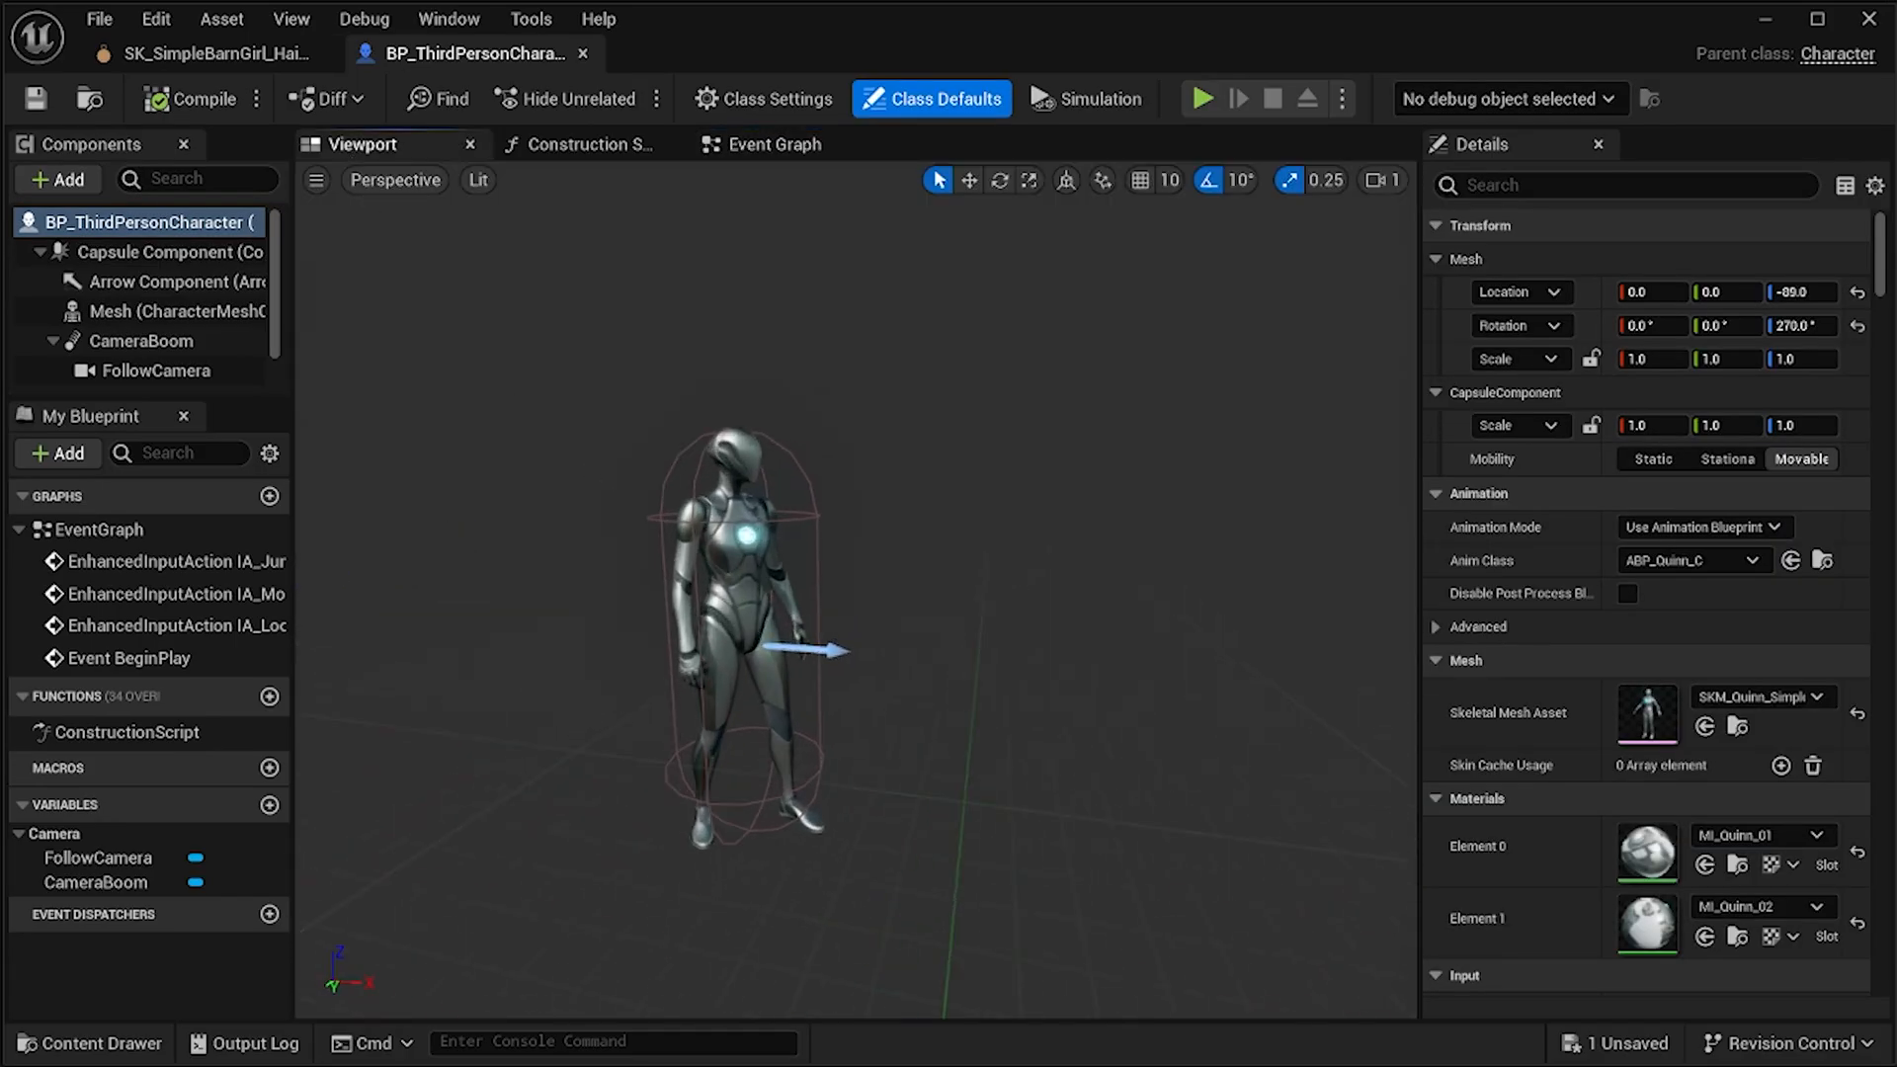
pyautogui.moveTo(656, 602)
pyautogui.mouseDown(button='right')
pyautogui.moveTo(622, 618)
pyautogui.moveTo(656, 602)
pyautogui.mouseUp(button='right')
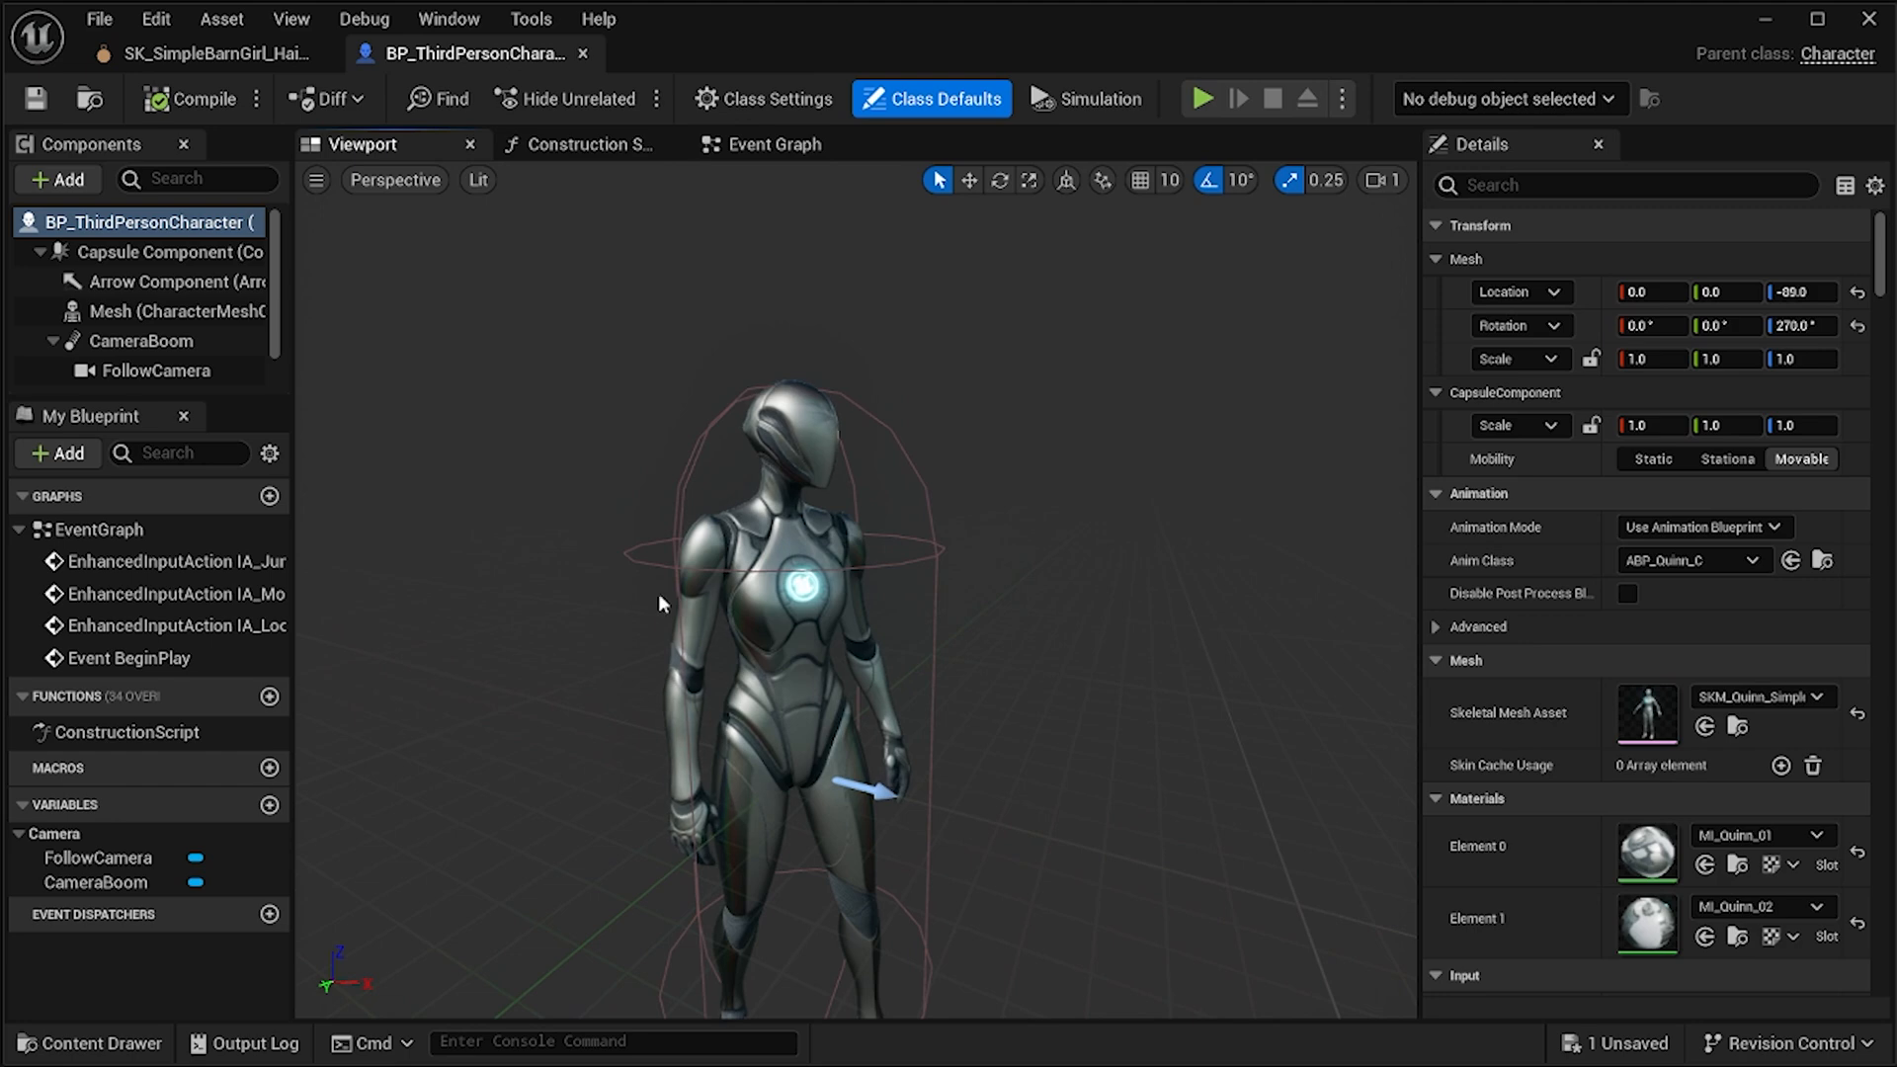
# Add a Skeletal Mesh component under the character's Mesh component and name it Hair.
pyautogui.click(158, 315)
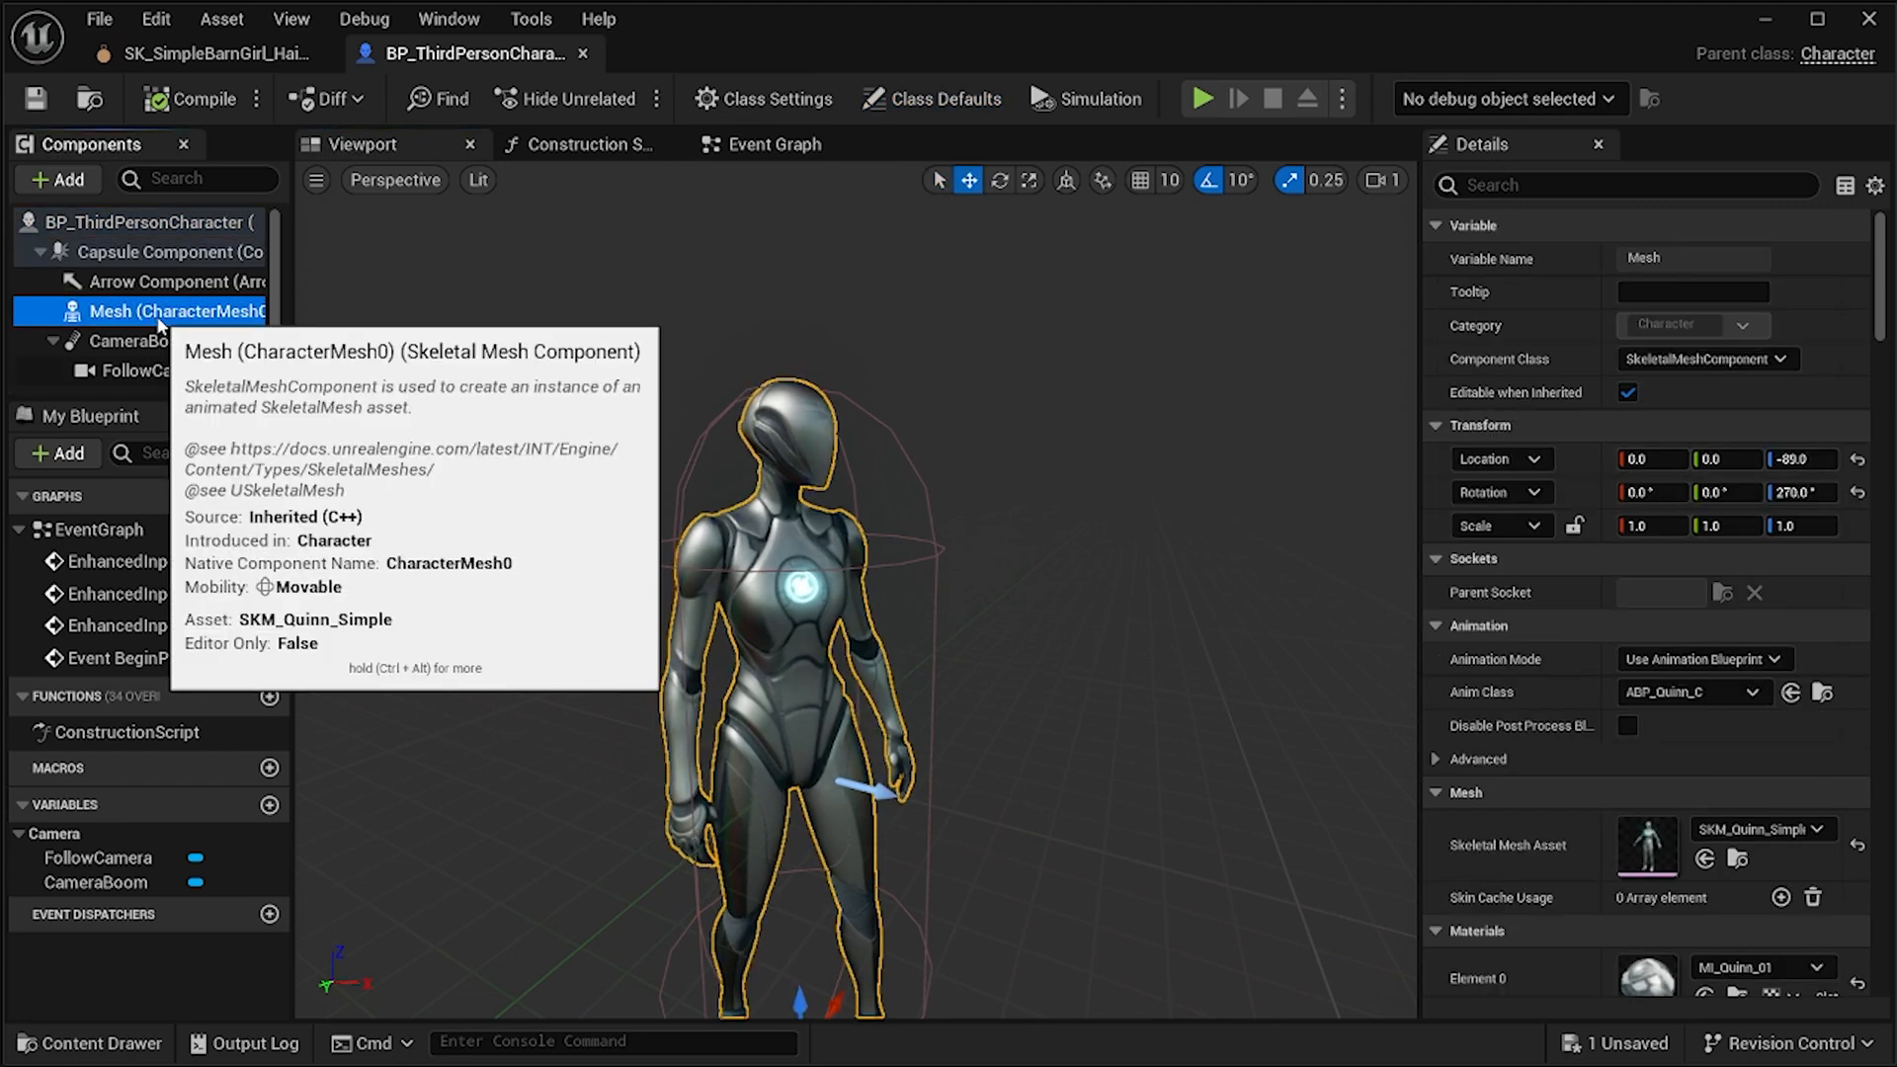
pyautogui.click(64, 180)
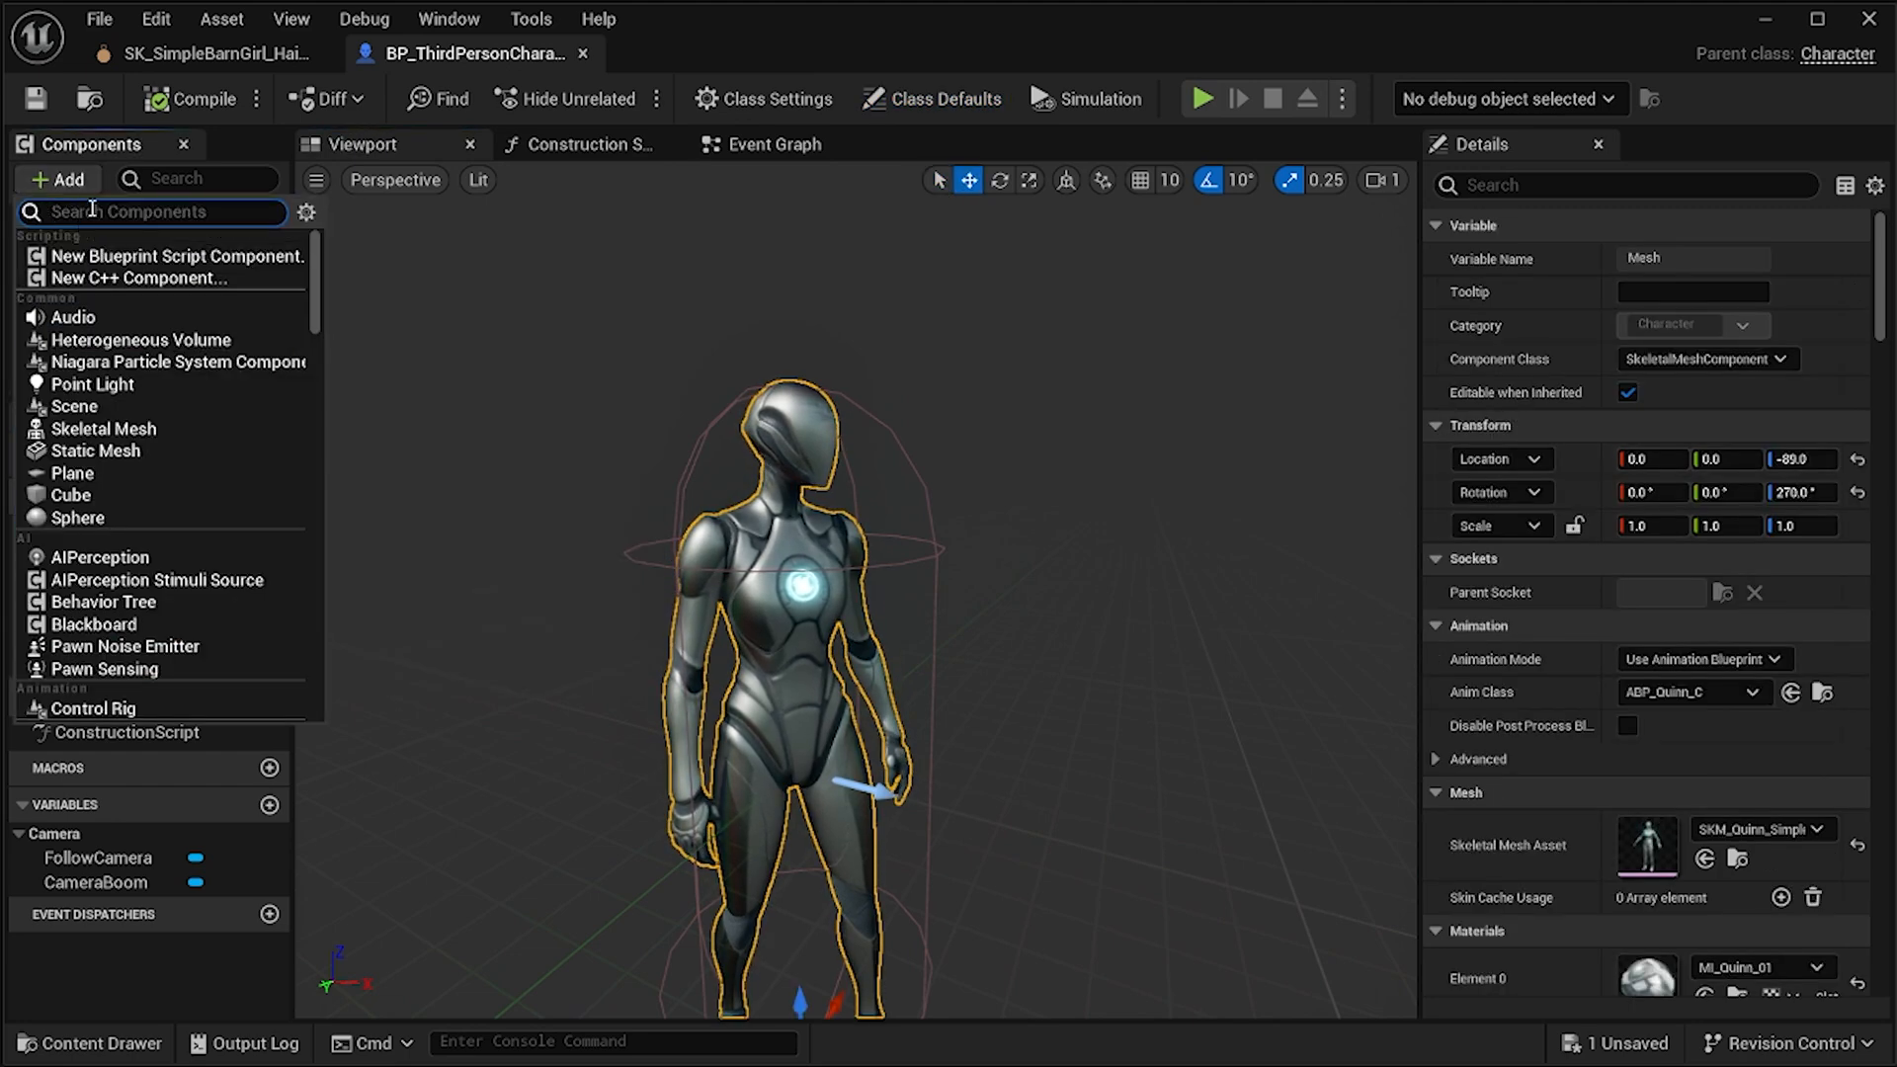
pyautogui.write('skel')
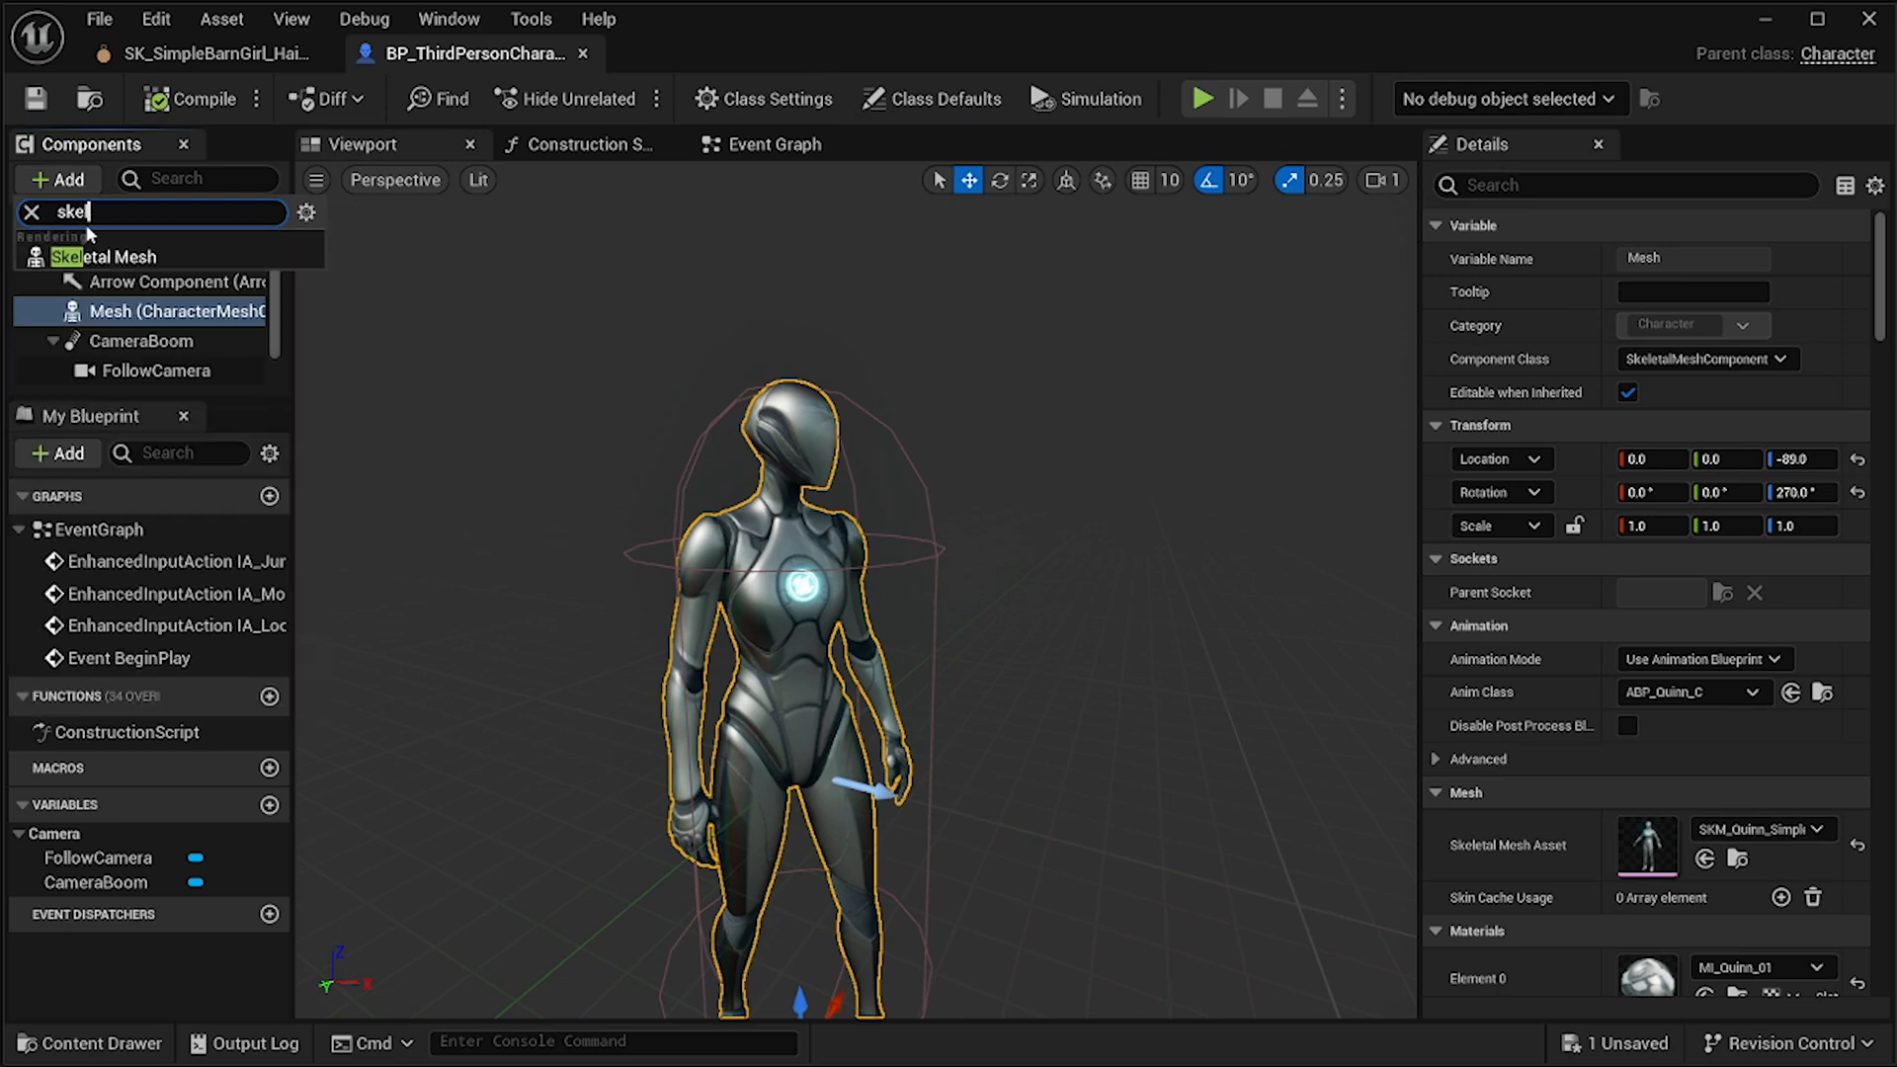
pyautogui.click(104, 257)
pyautogui.write('H')
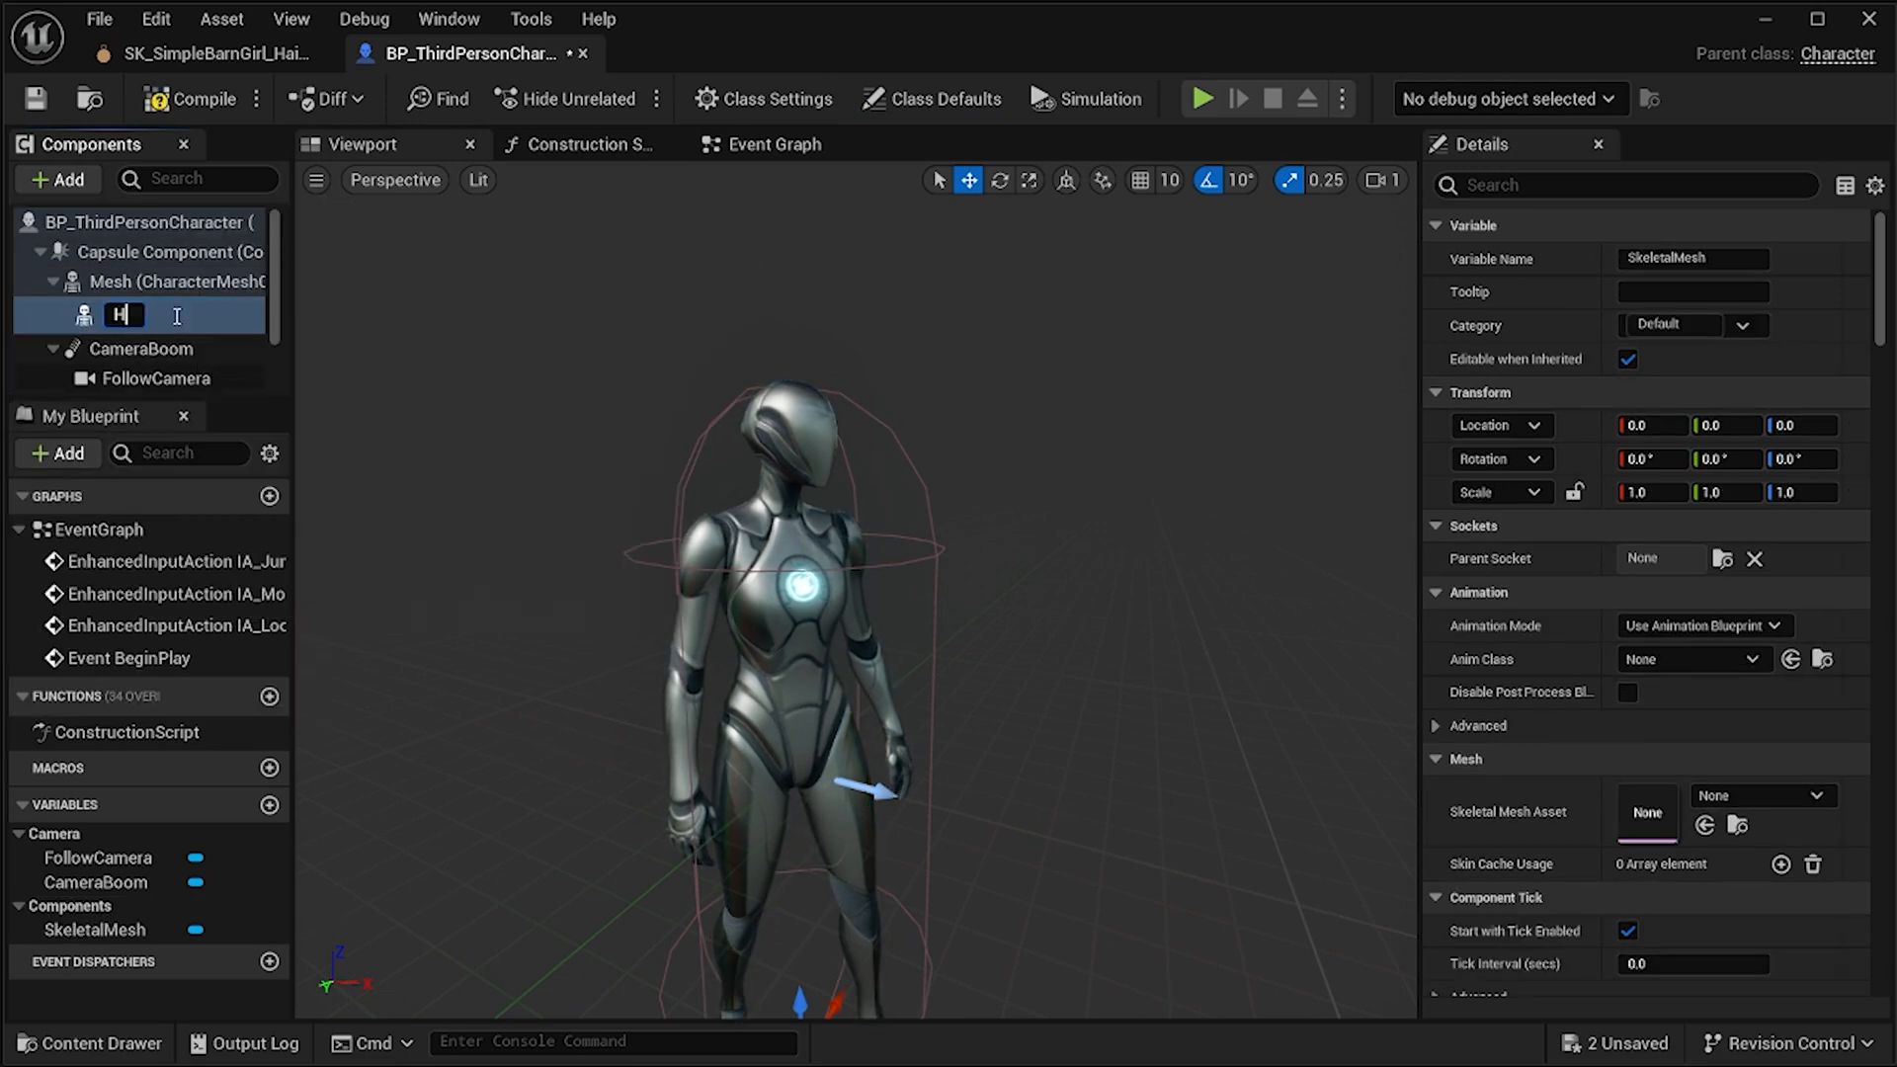
pyautogui.write('air')
pyautogui.press('Return')
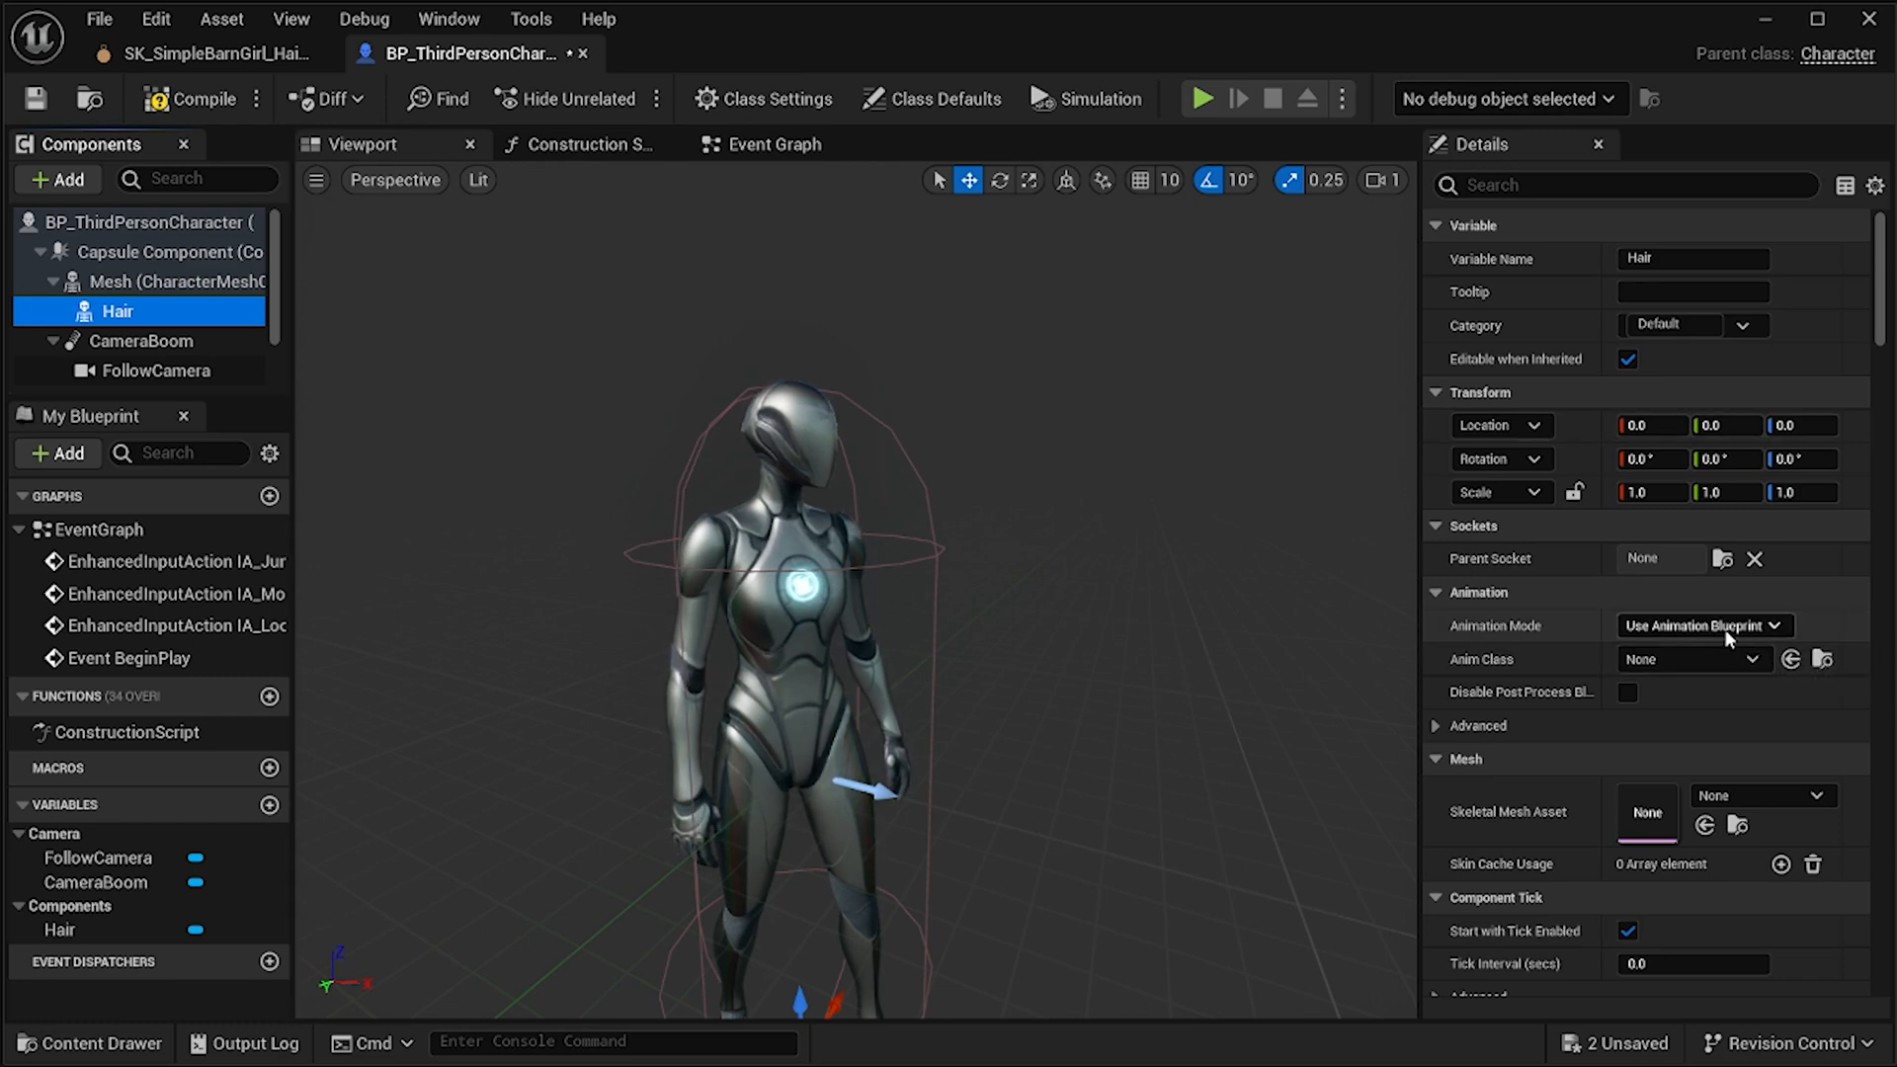
# Assign SK_SimpleBarnGirl_Hair as the Hair component's skeletal mesh asset.
pyautogui.click(1756, 797)
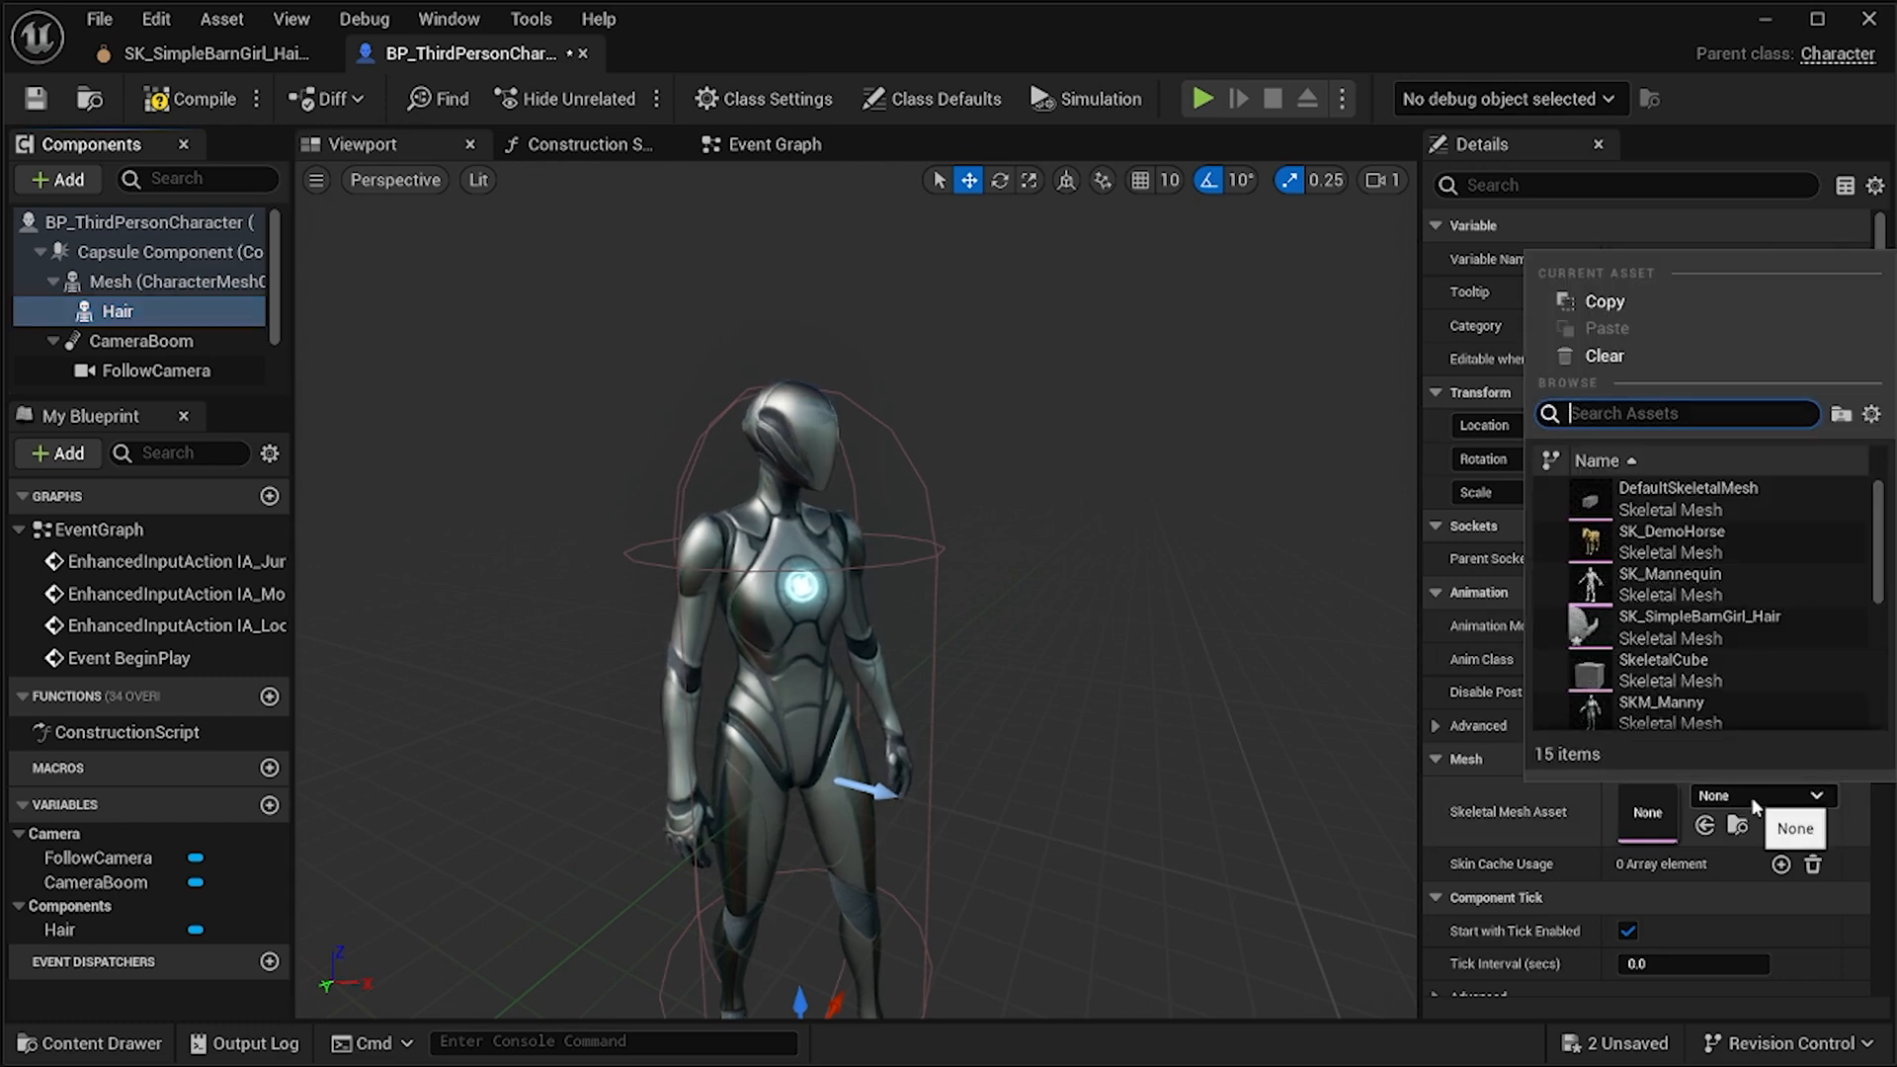
pyautogui.write('hair')
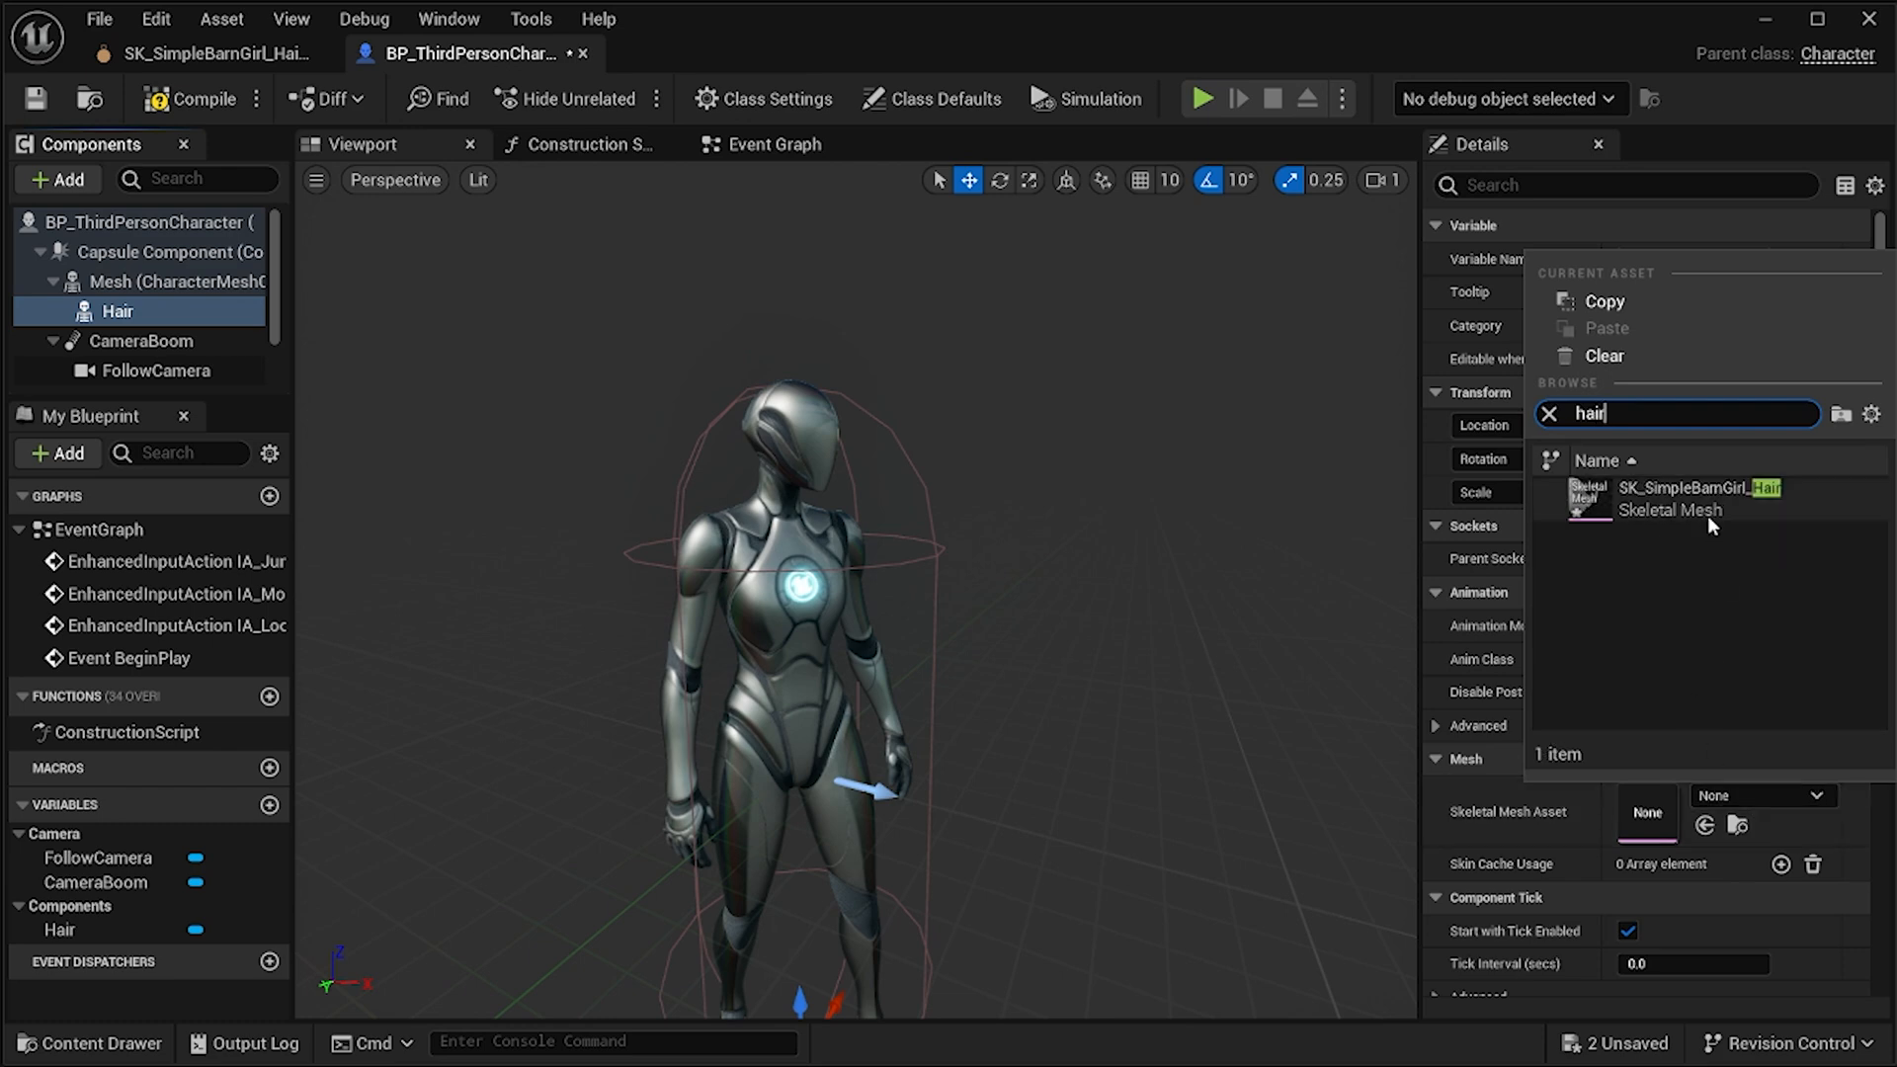
pyautogui.click(1705, 513)
pyautogui.moveTo(1080, 707); pyautogui.dragTo(964, 914)
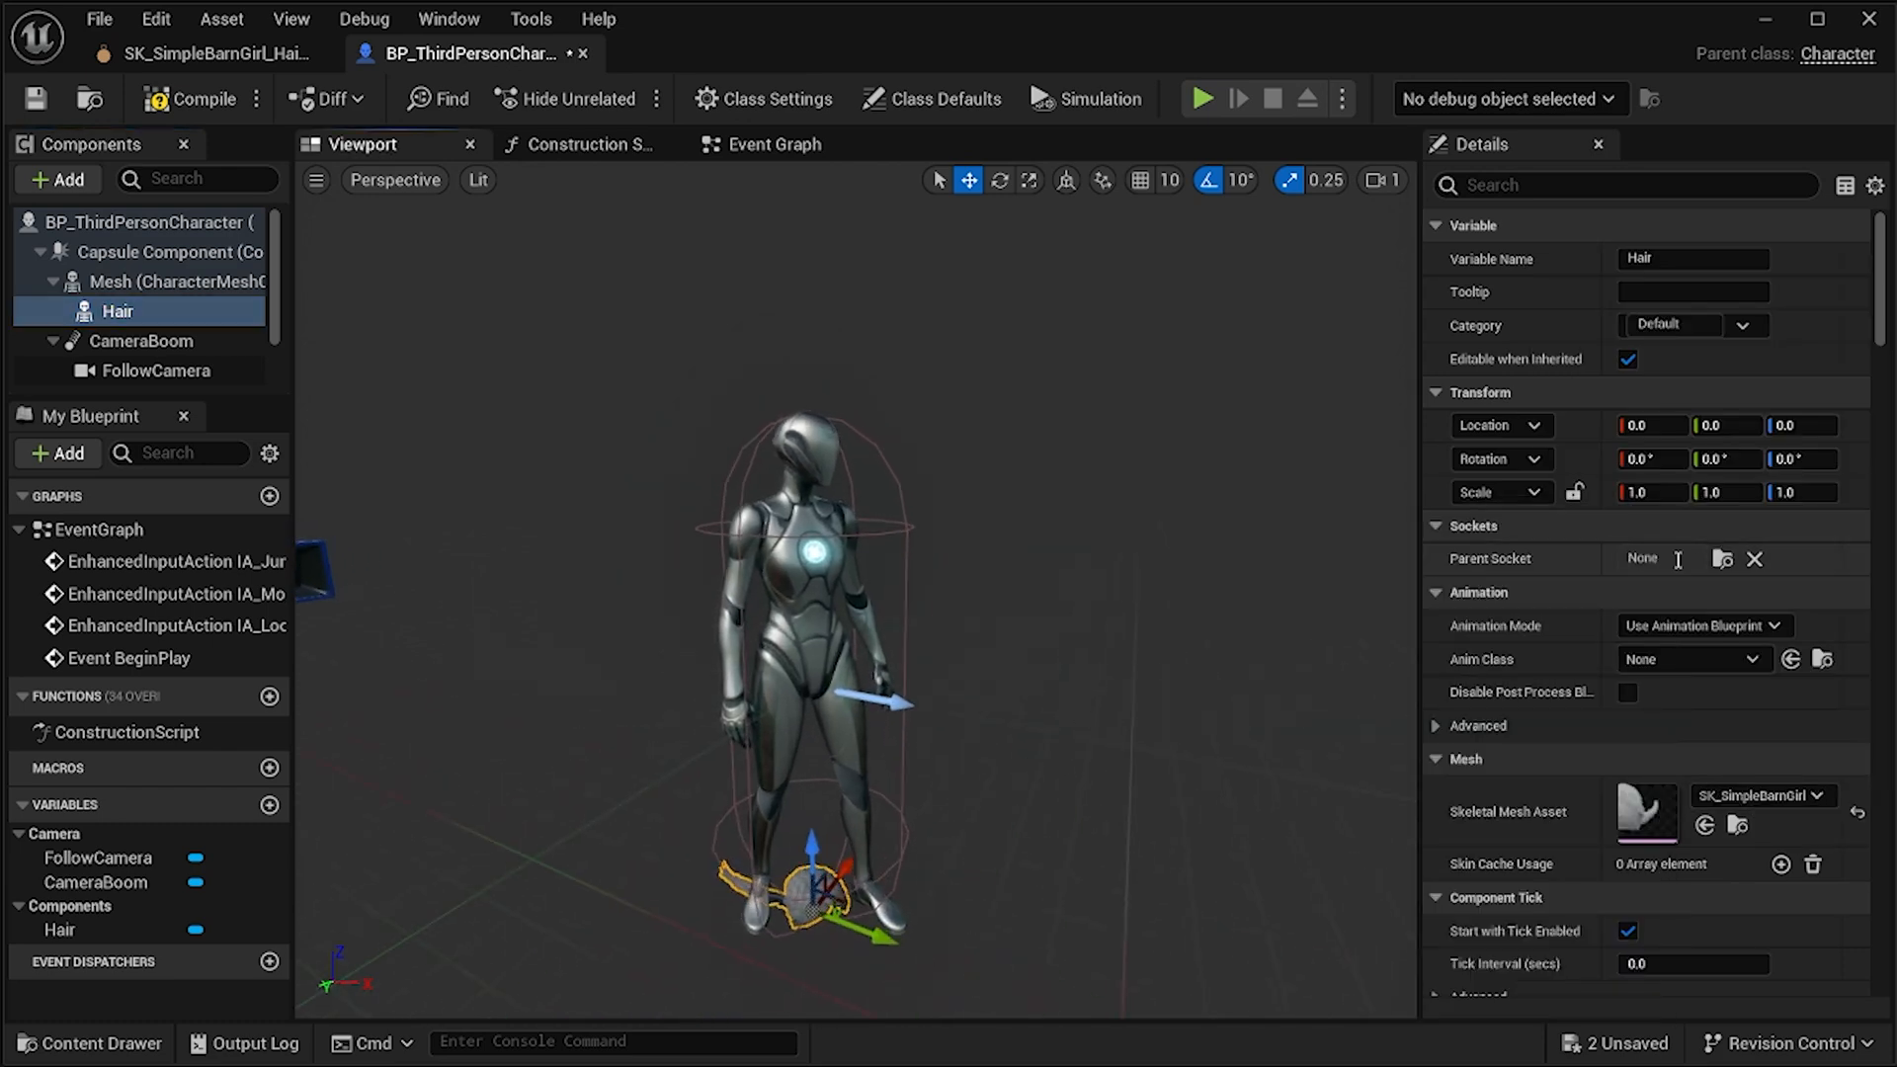
# Attach the Hair component to the head bone by choosing head as its Parent Socket.
pyautogui.click(1721, 561)
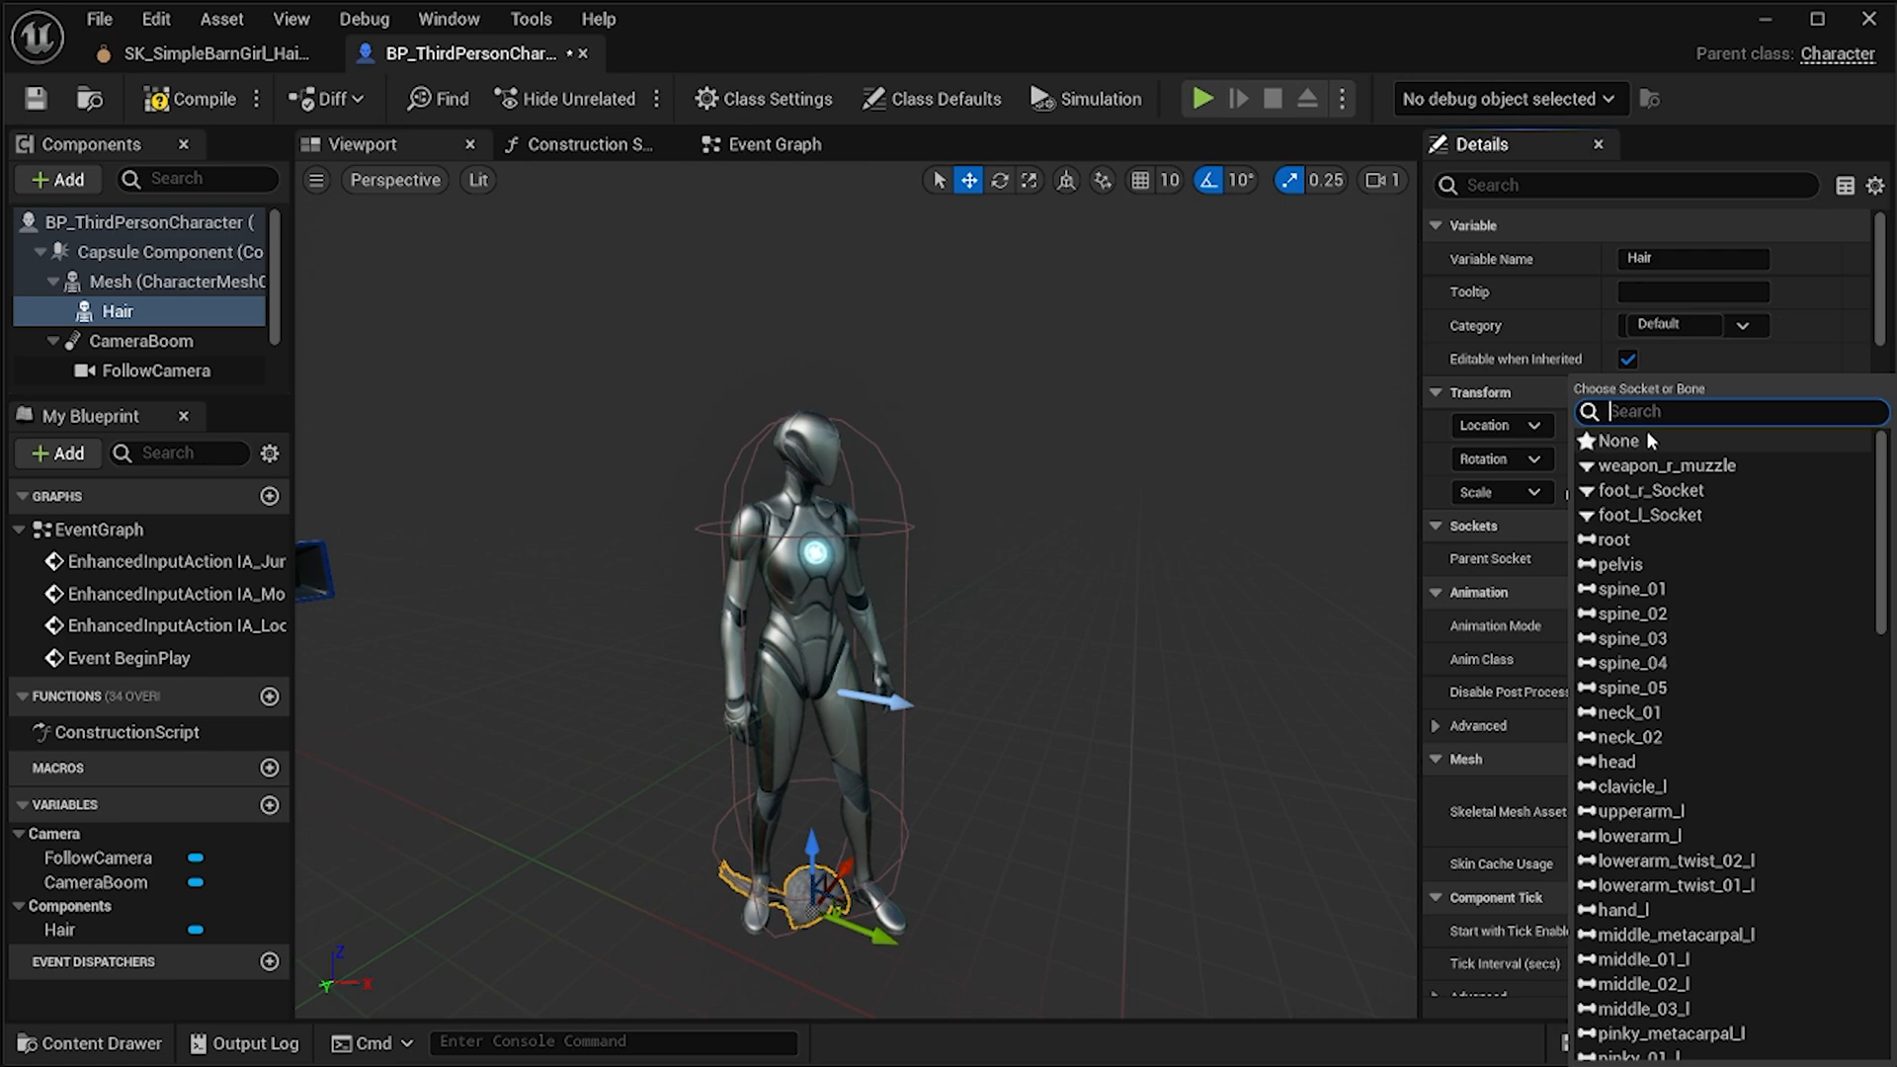
pyautogui.scroll(-8, 1717, 963)
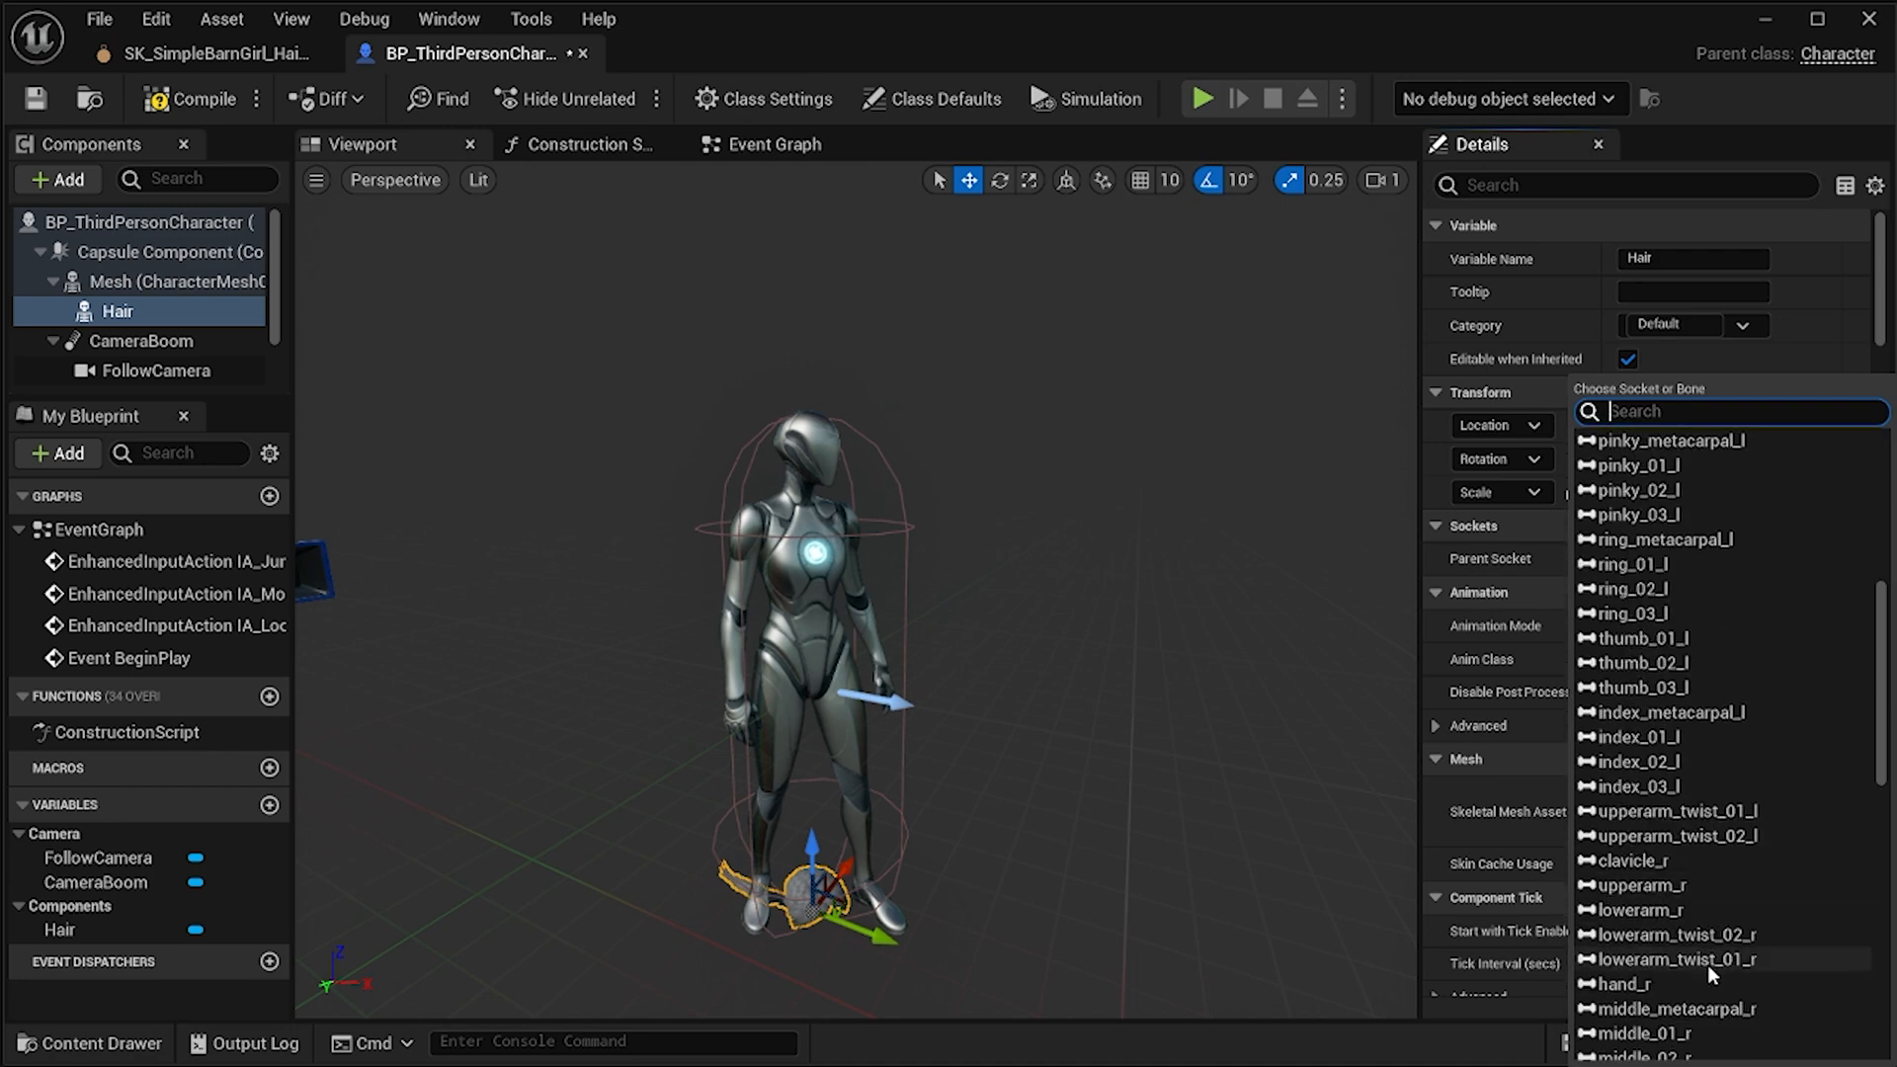
pyautogui.scroll(-6, 1706, 964)
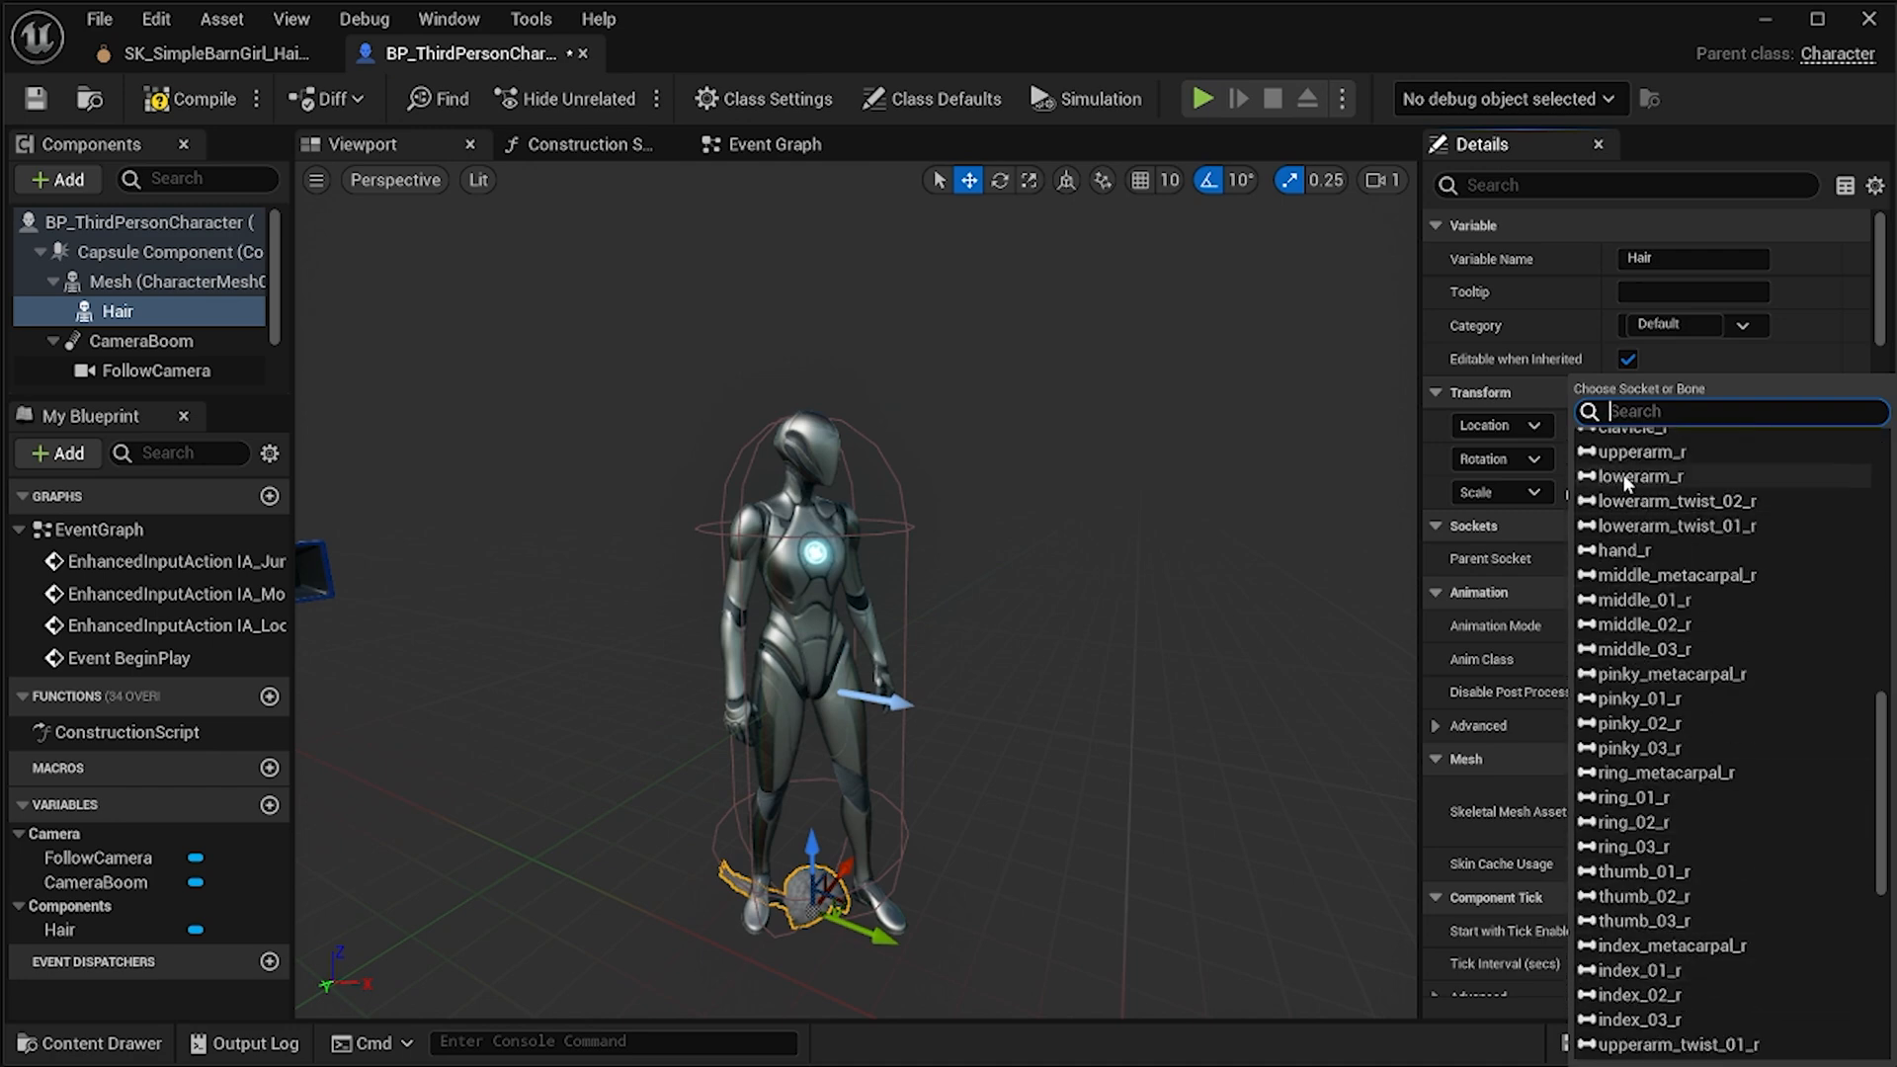
pyautogui.write('head')
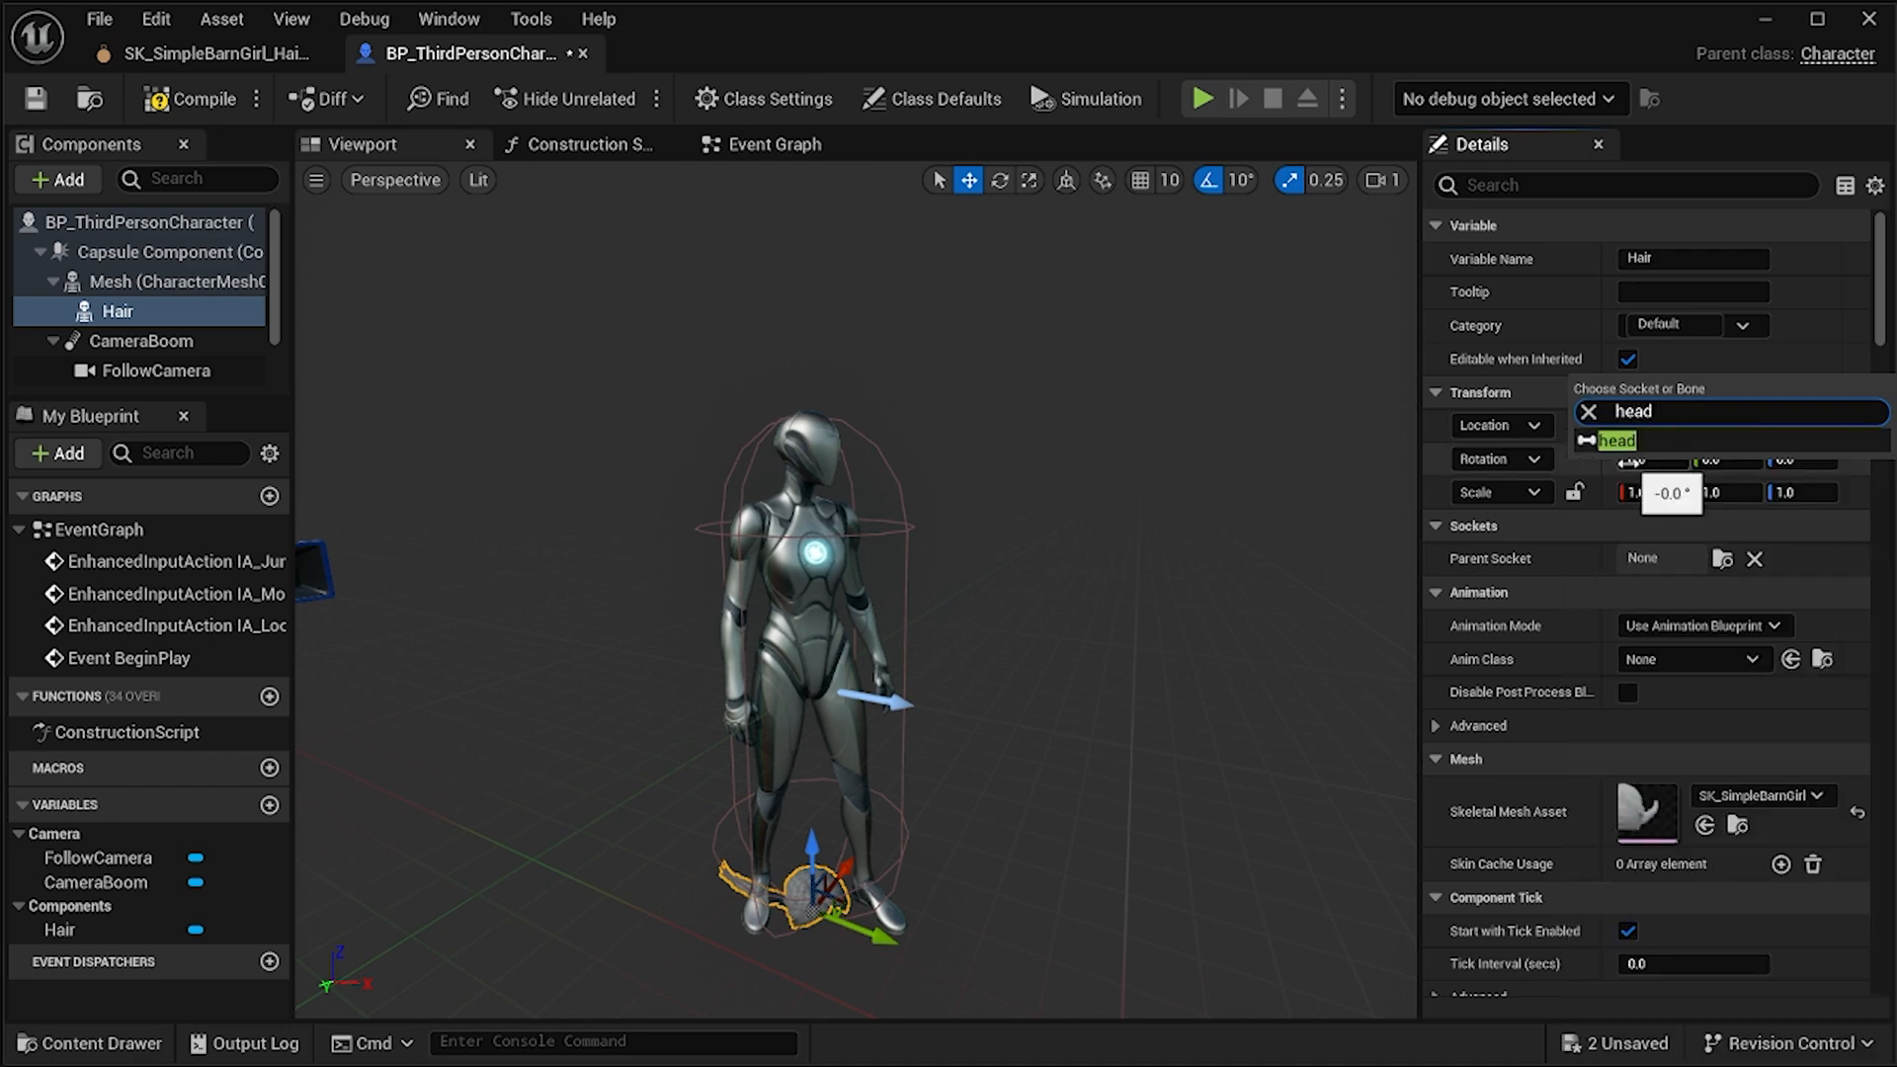
pyautogui.click(1617, 442)
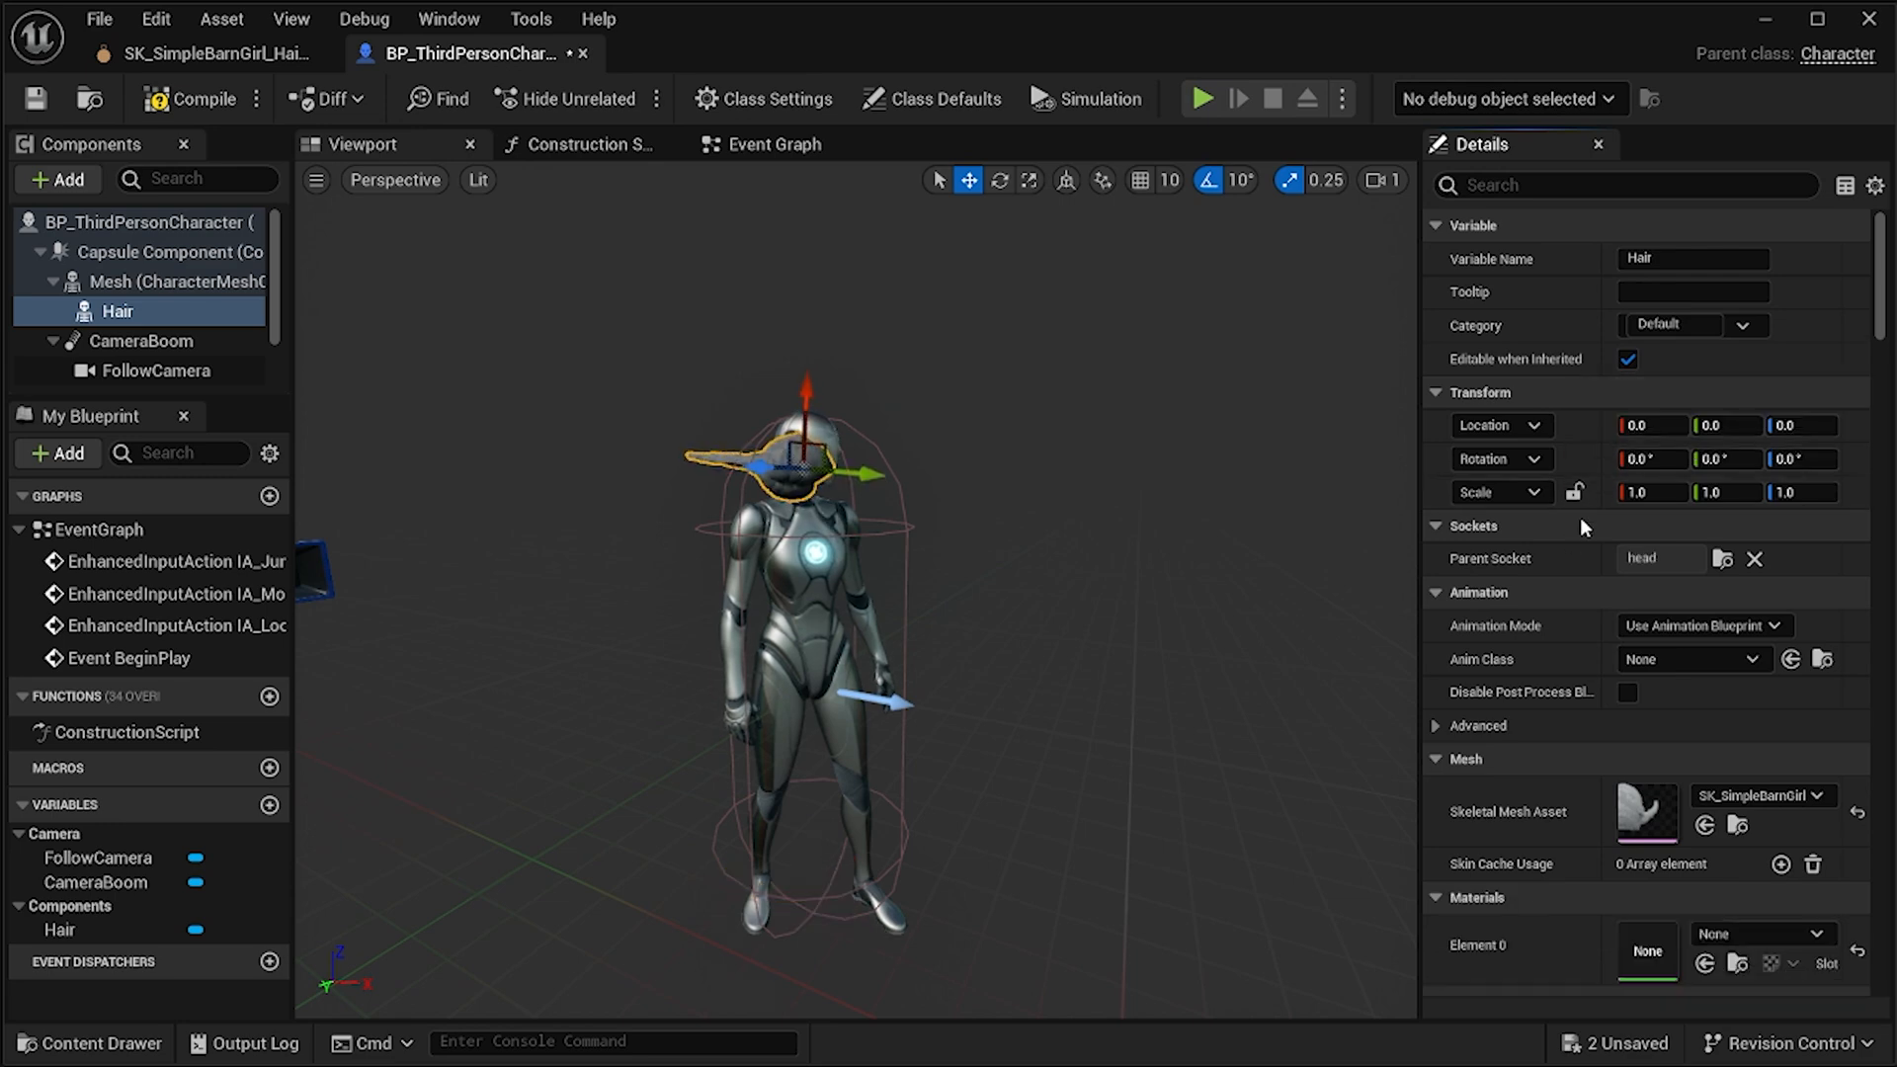
# Rotate the Hair component to -90° about the Y axis so it sits upright on the character's head.
pyautogui.moveTo(923, 428); pyautogui.dragTo(894, 428, button='right')
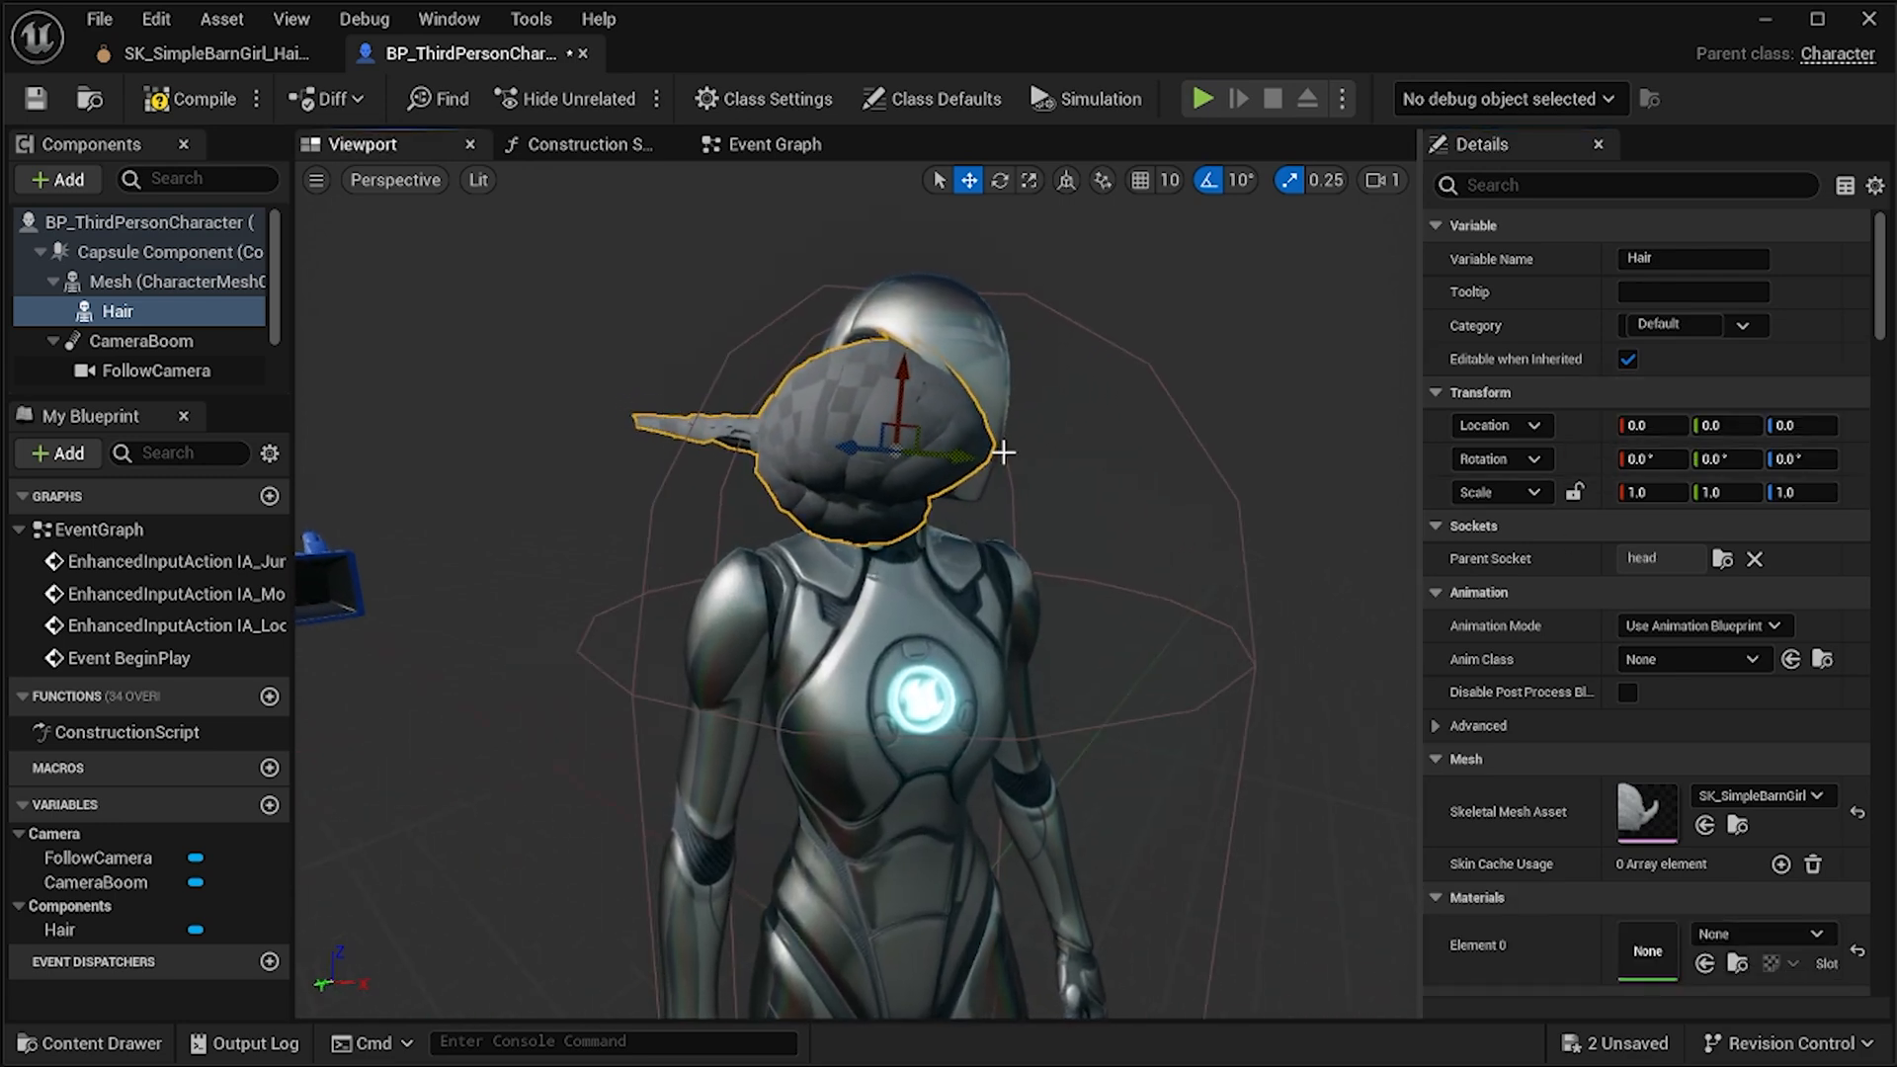
pyautogui.moveTo(1071, 373); pyautogui.dragTo(1136, 425, button='right')
pyautogui.moveTo(890, 457); pyautogui.dragTo(851, 457, button='right')
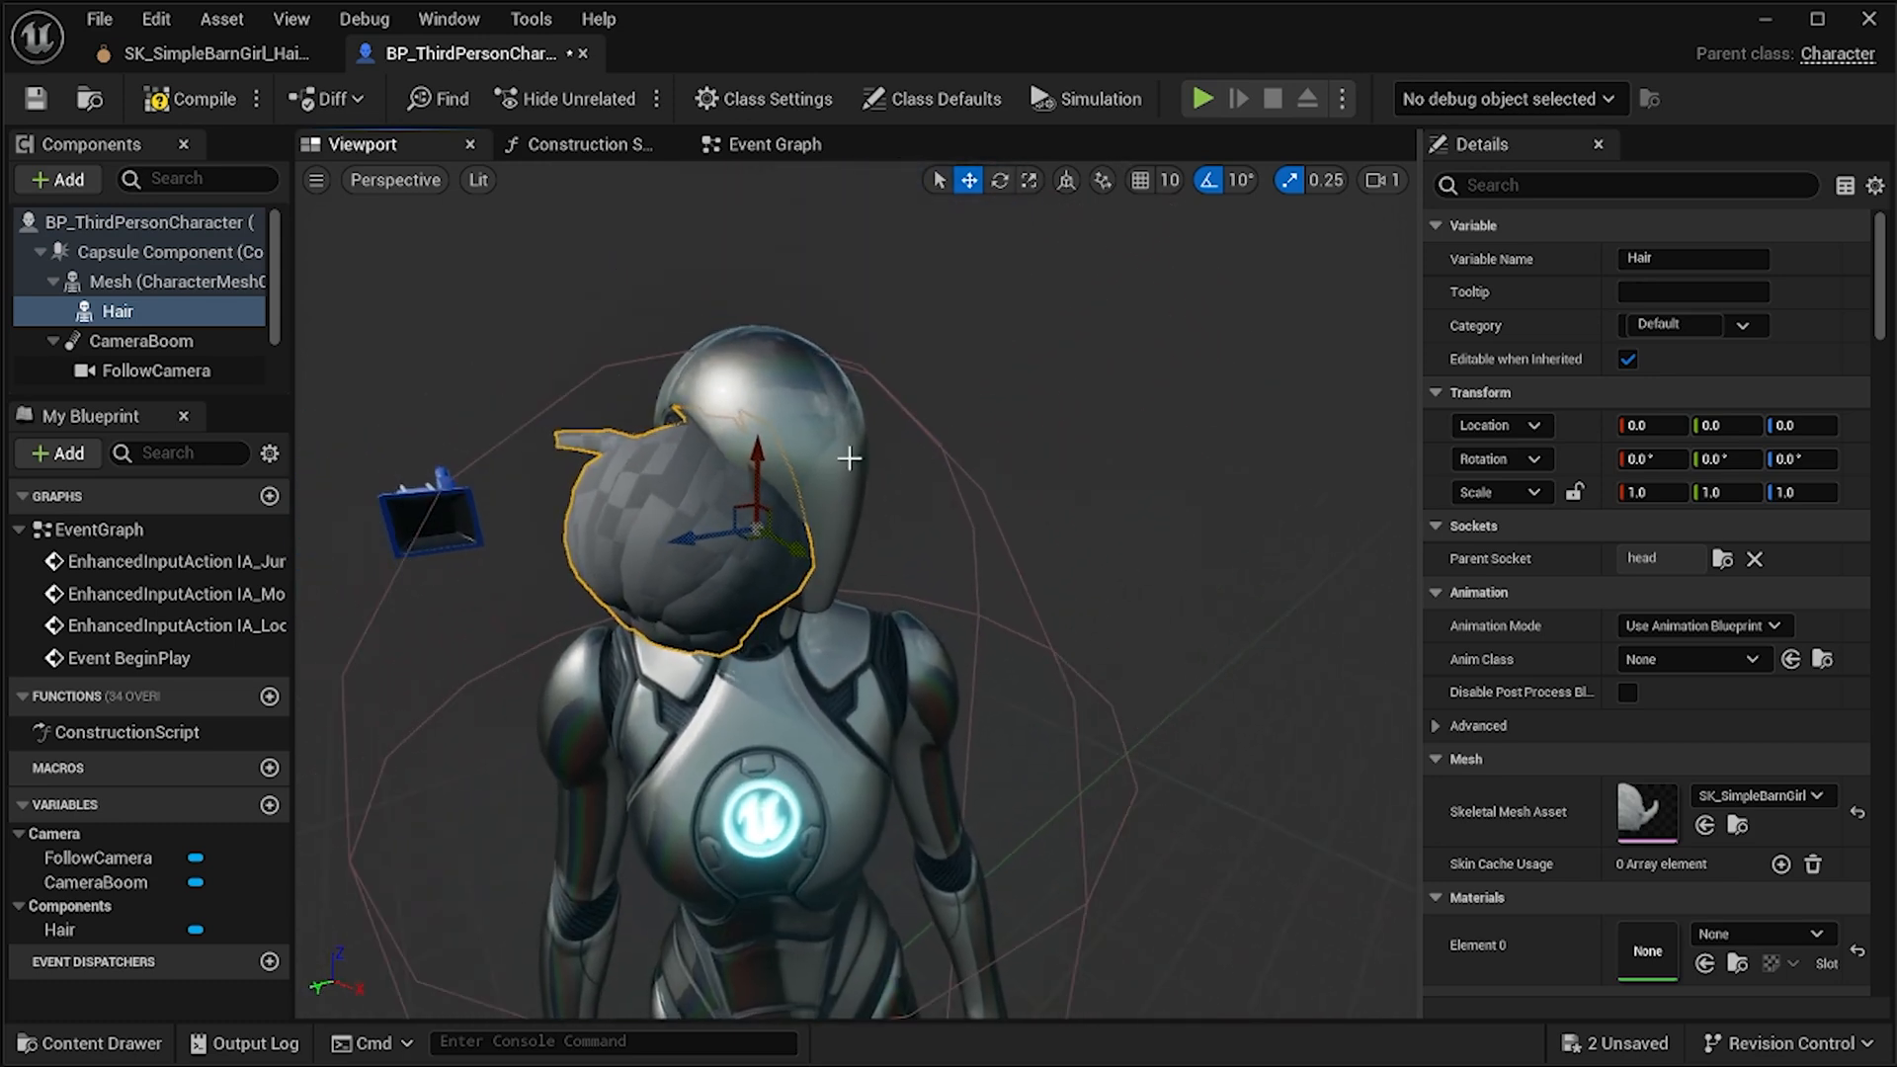
pyautogui.moveTo(1012, 393); pyautogui.dragTo(1040, 367, button='right')
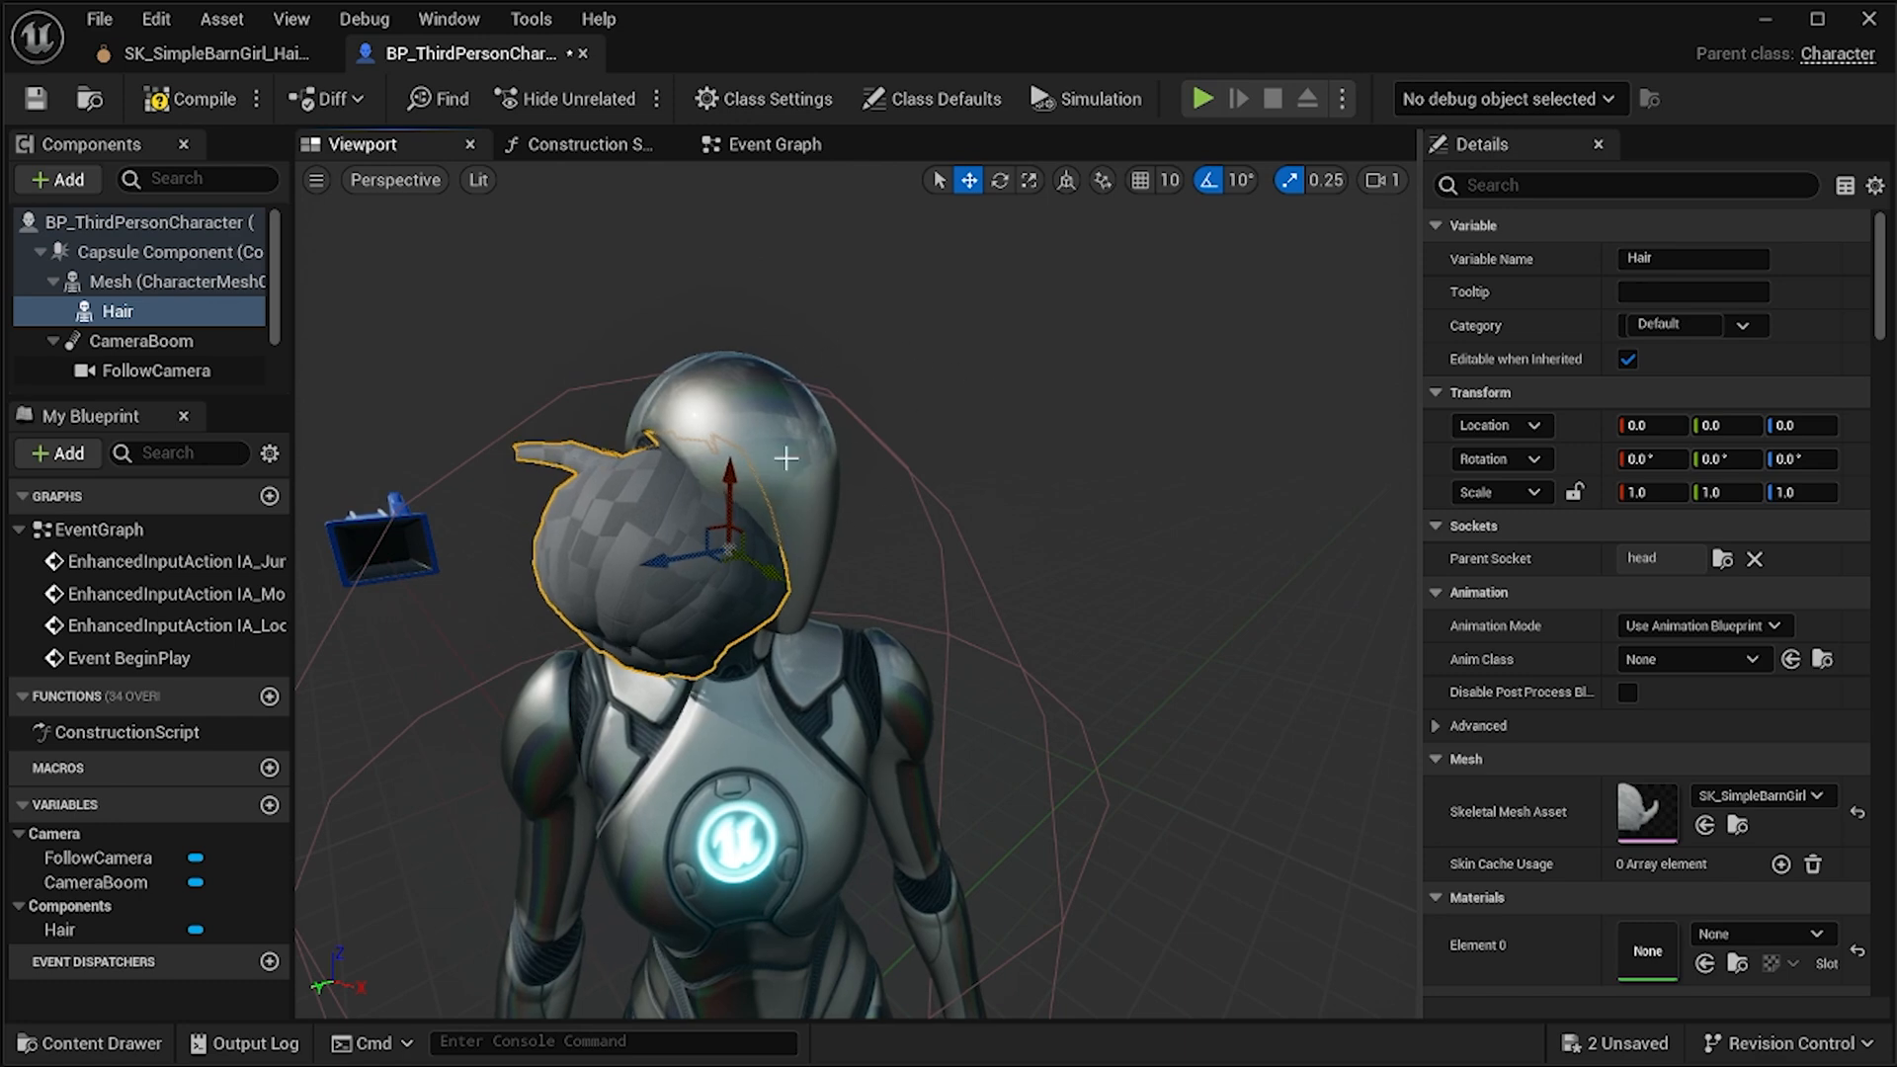
pyautogui.click(317, 187)
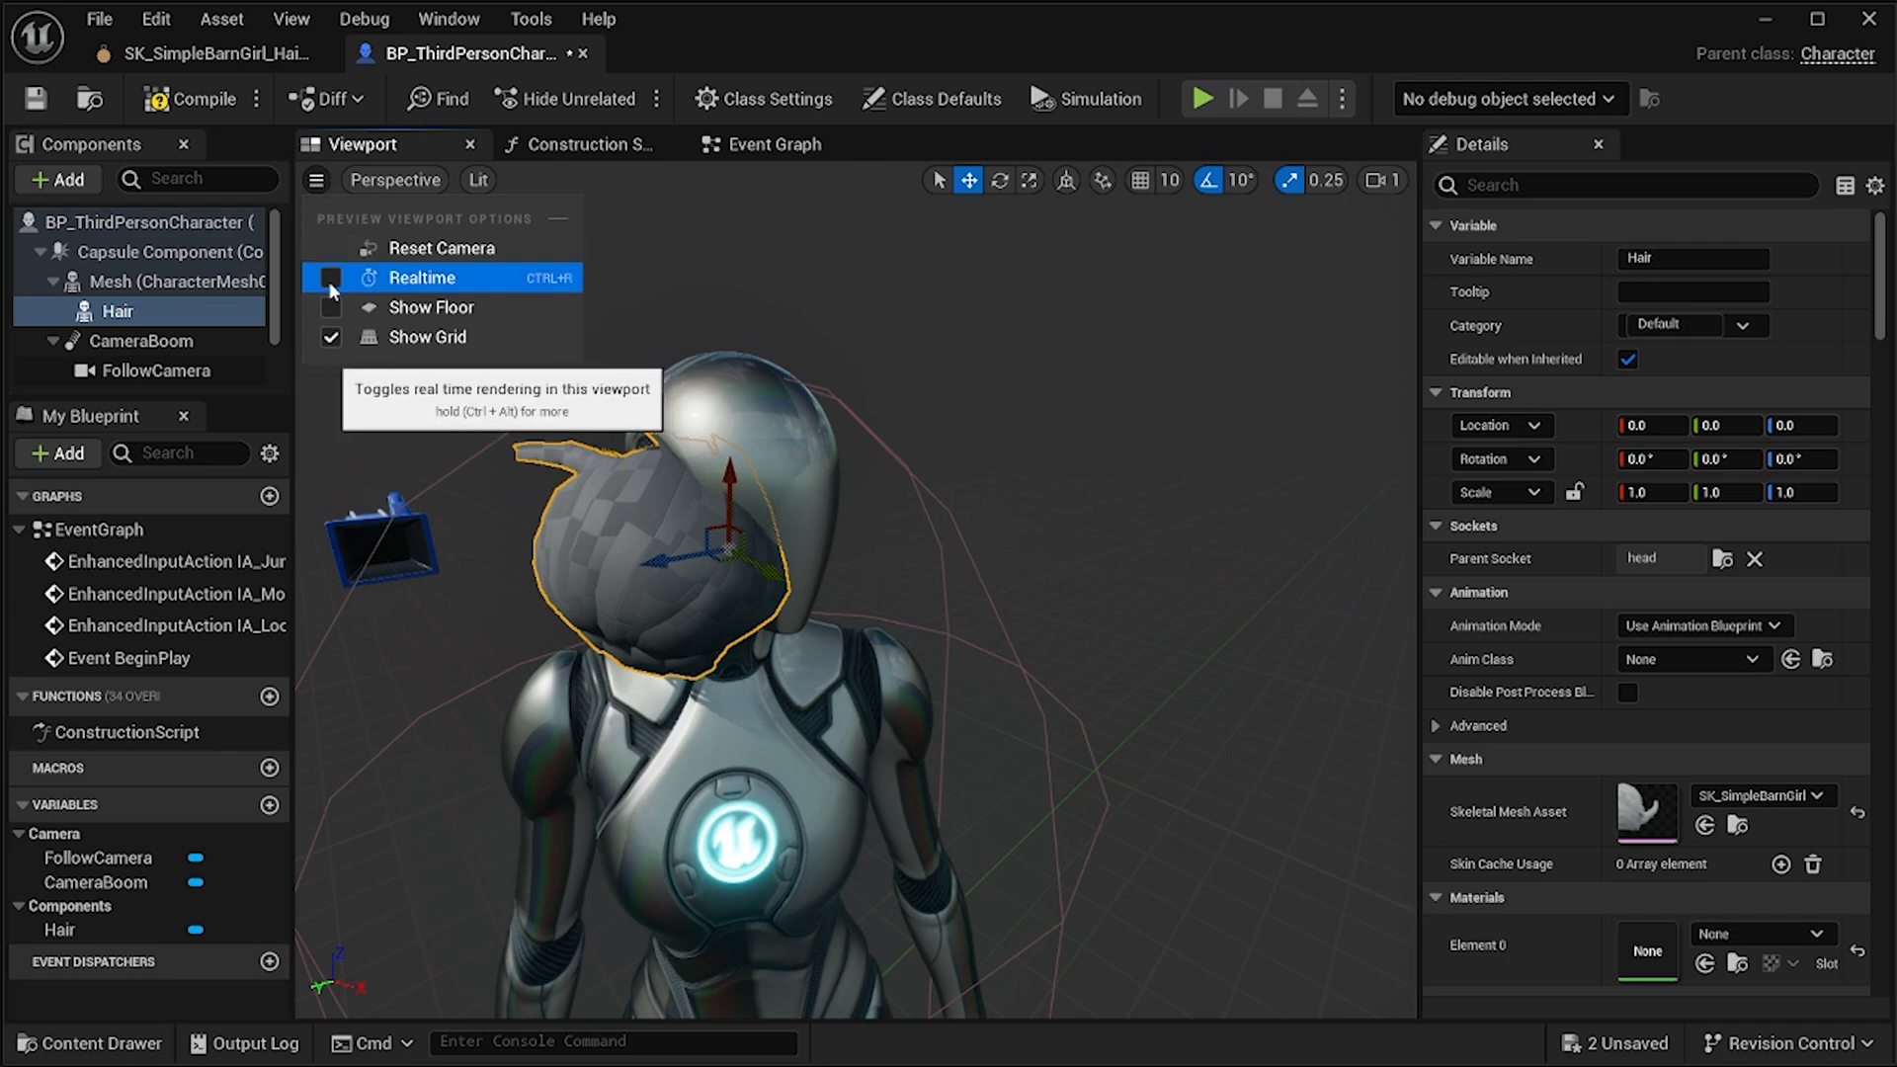
pyautogui.click(945, 308)
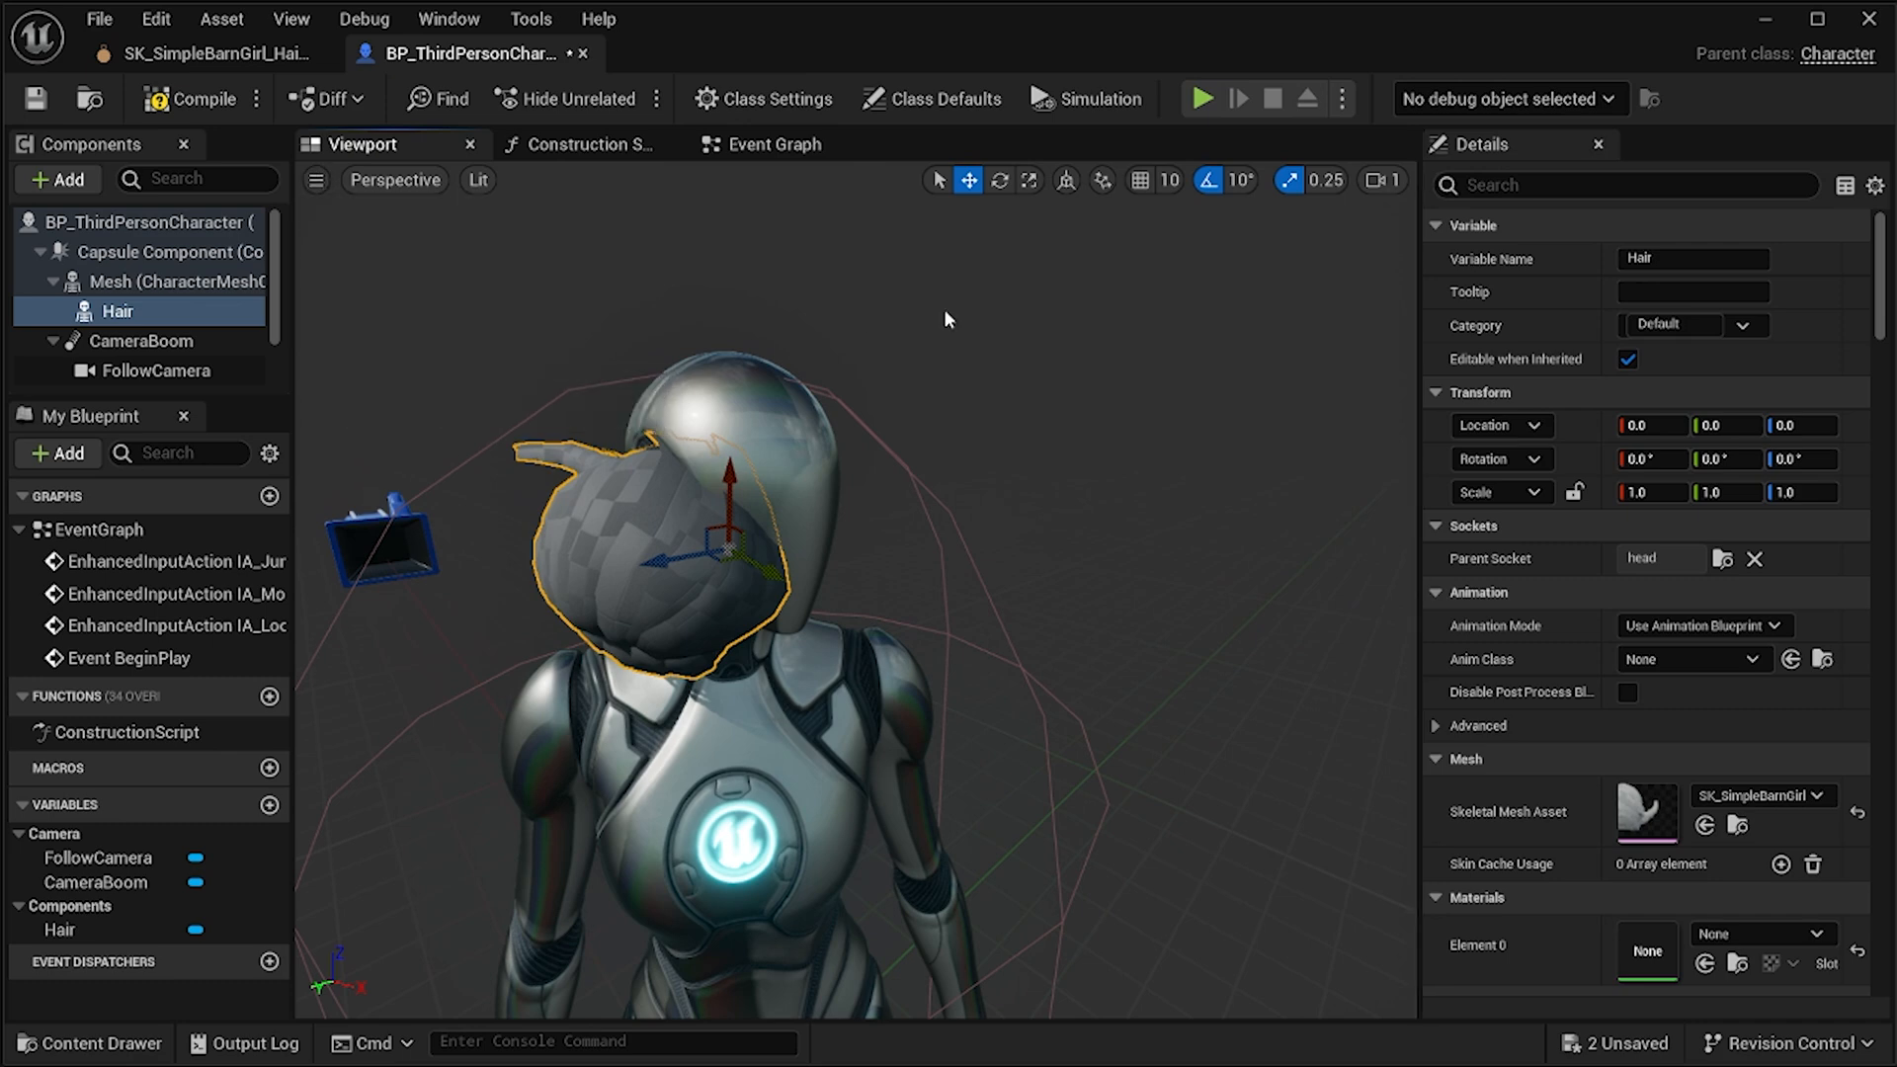
pyautogui.press('e')
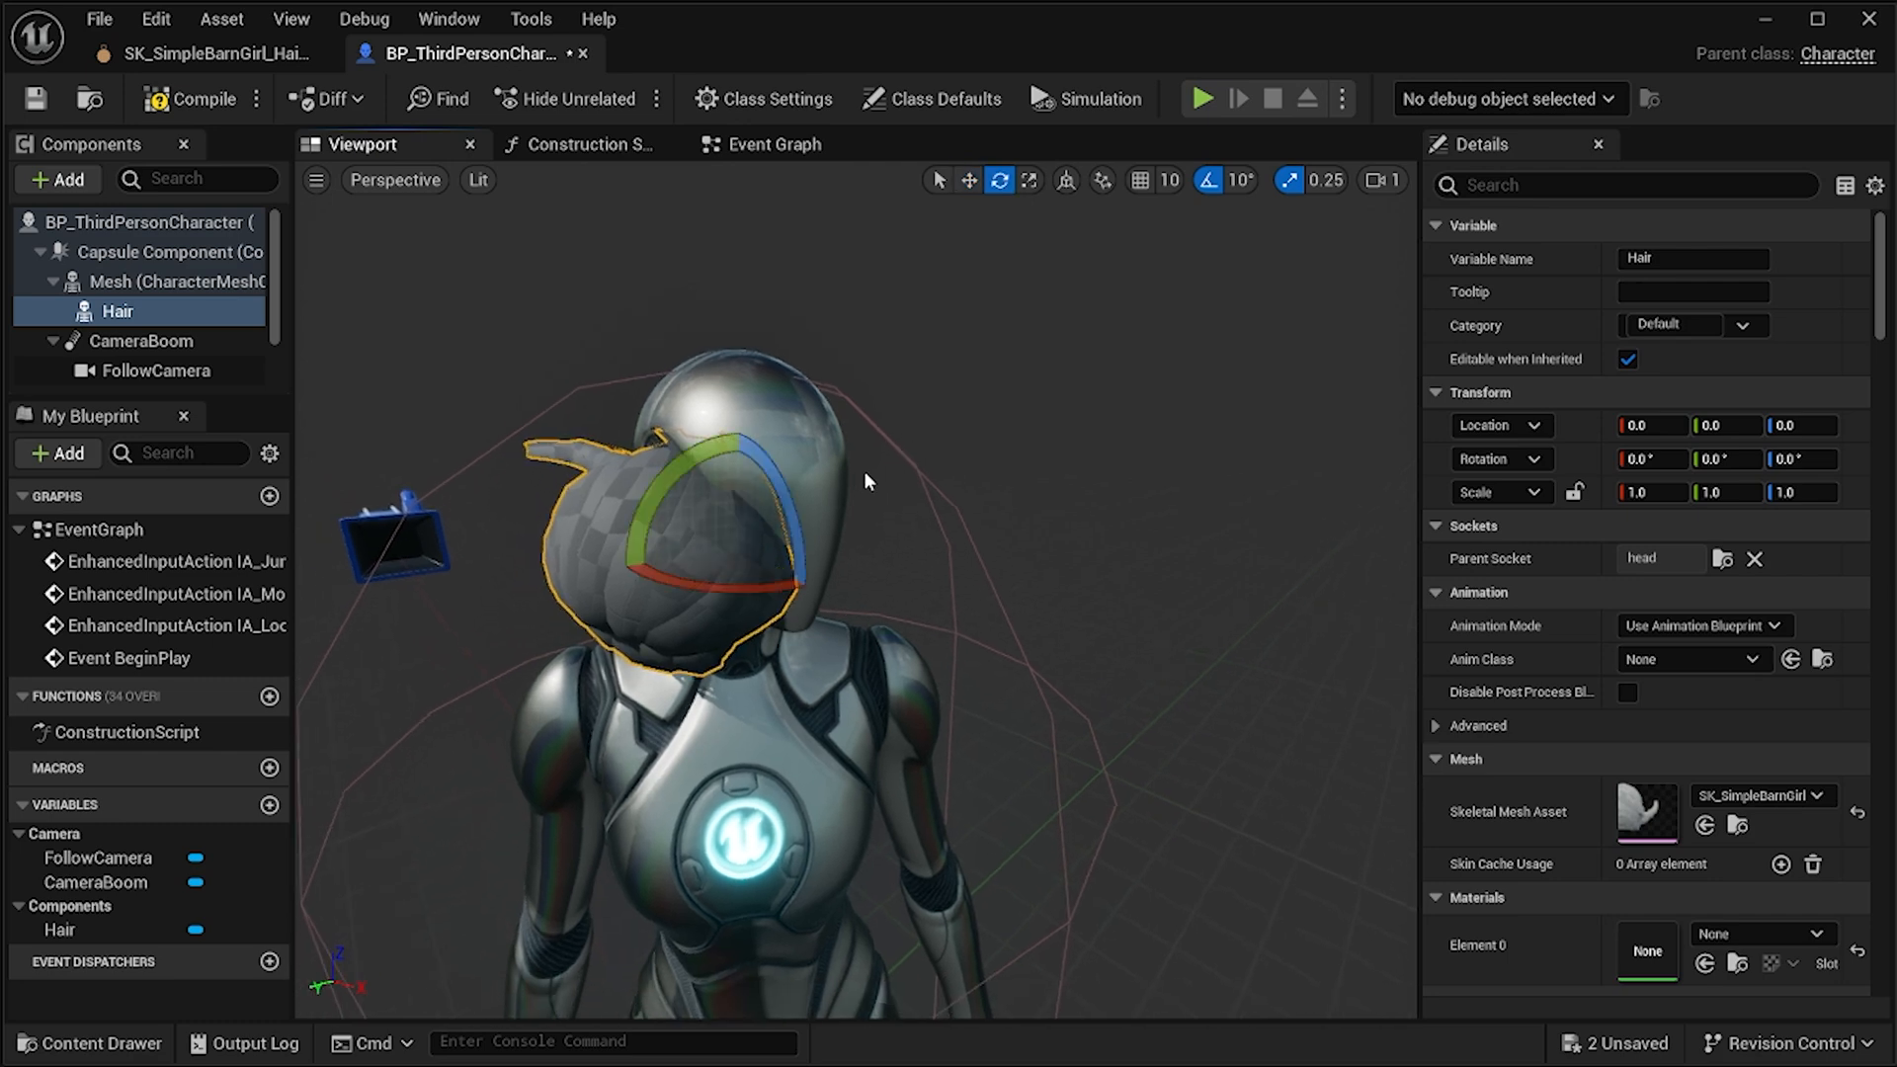
pyautogui.moveTo(761, 479); pyautogui.dragTo(731, 523)
pyautogui.moveTo(790, 434); pyautogui.dragTo(840, 538)
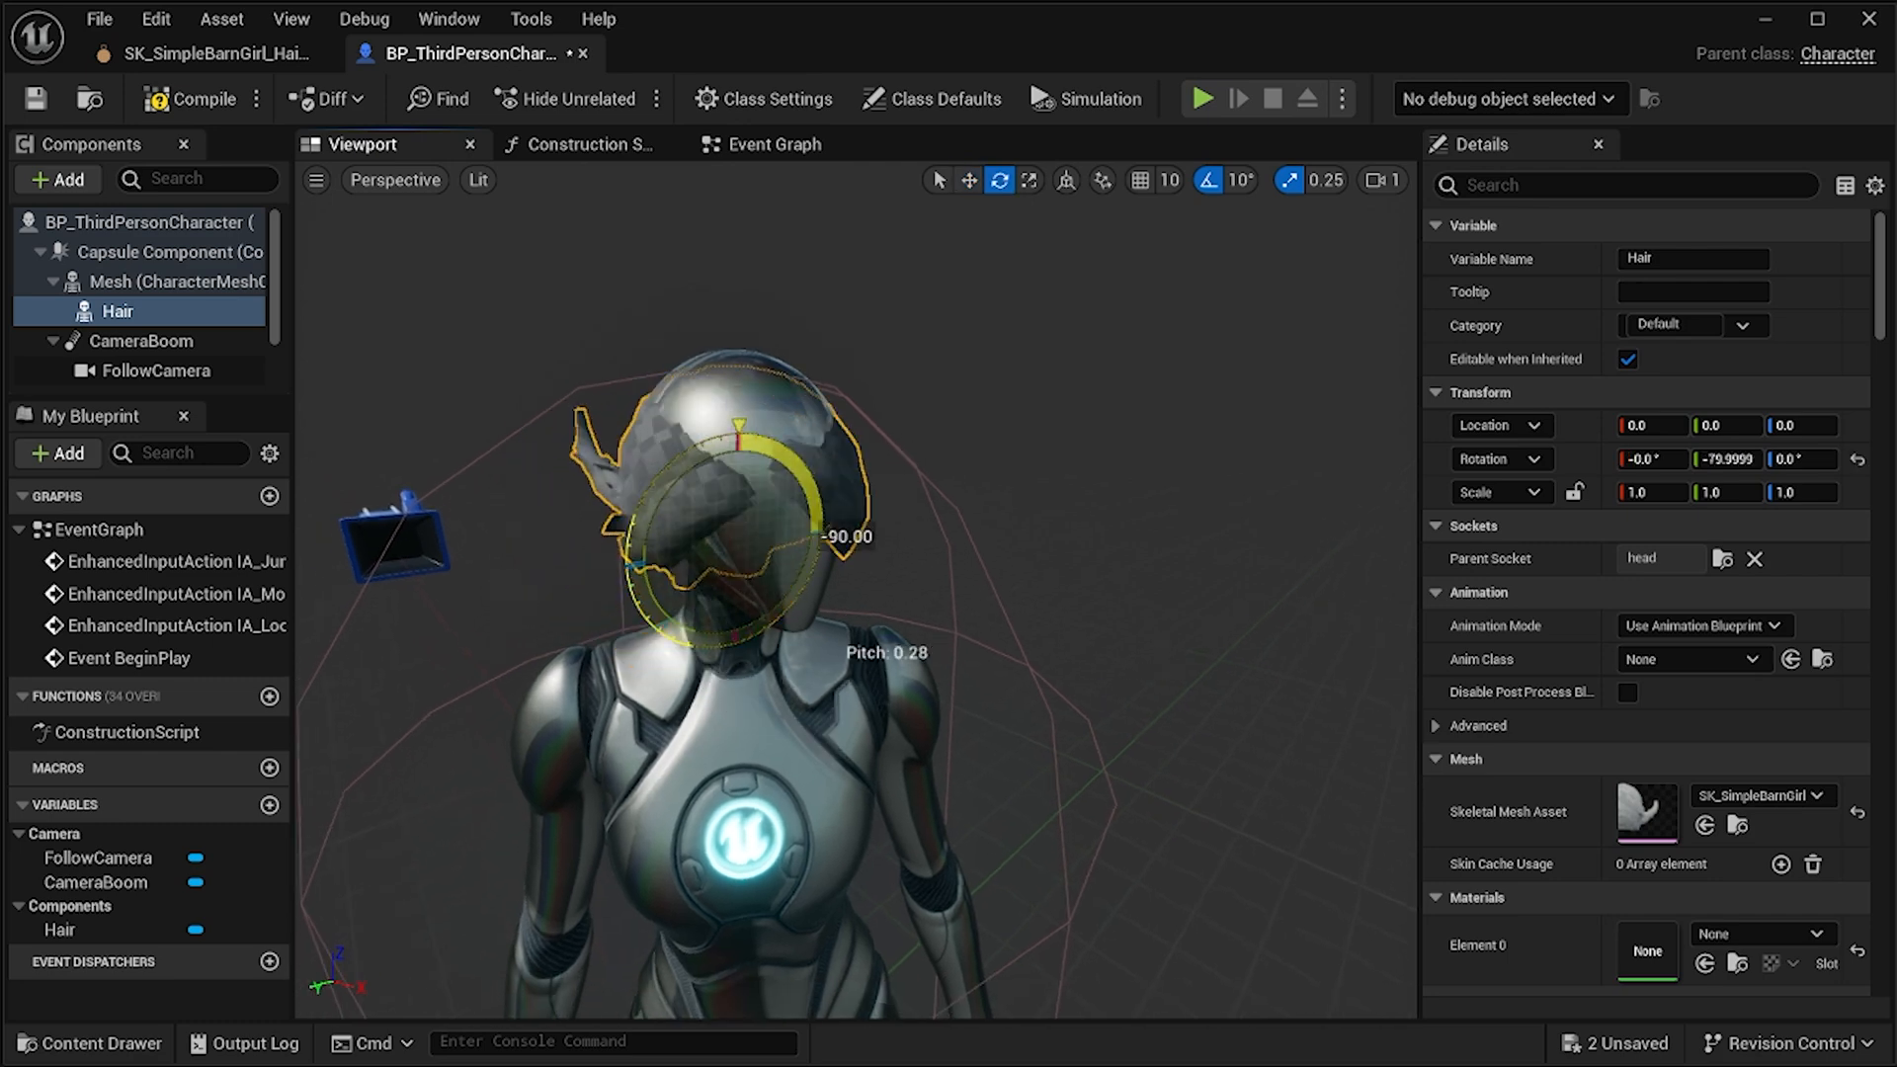
# Move the Hair component up onto the head, to an X location of about 3.24.
pyautogui.press('w')
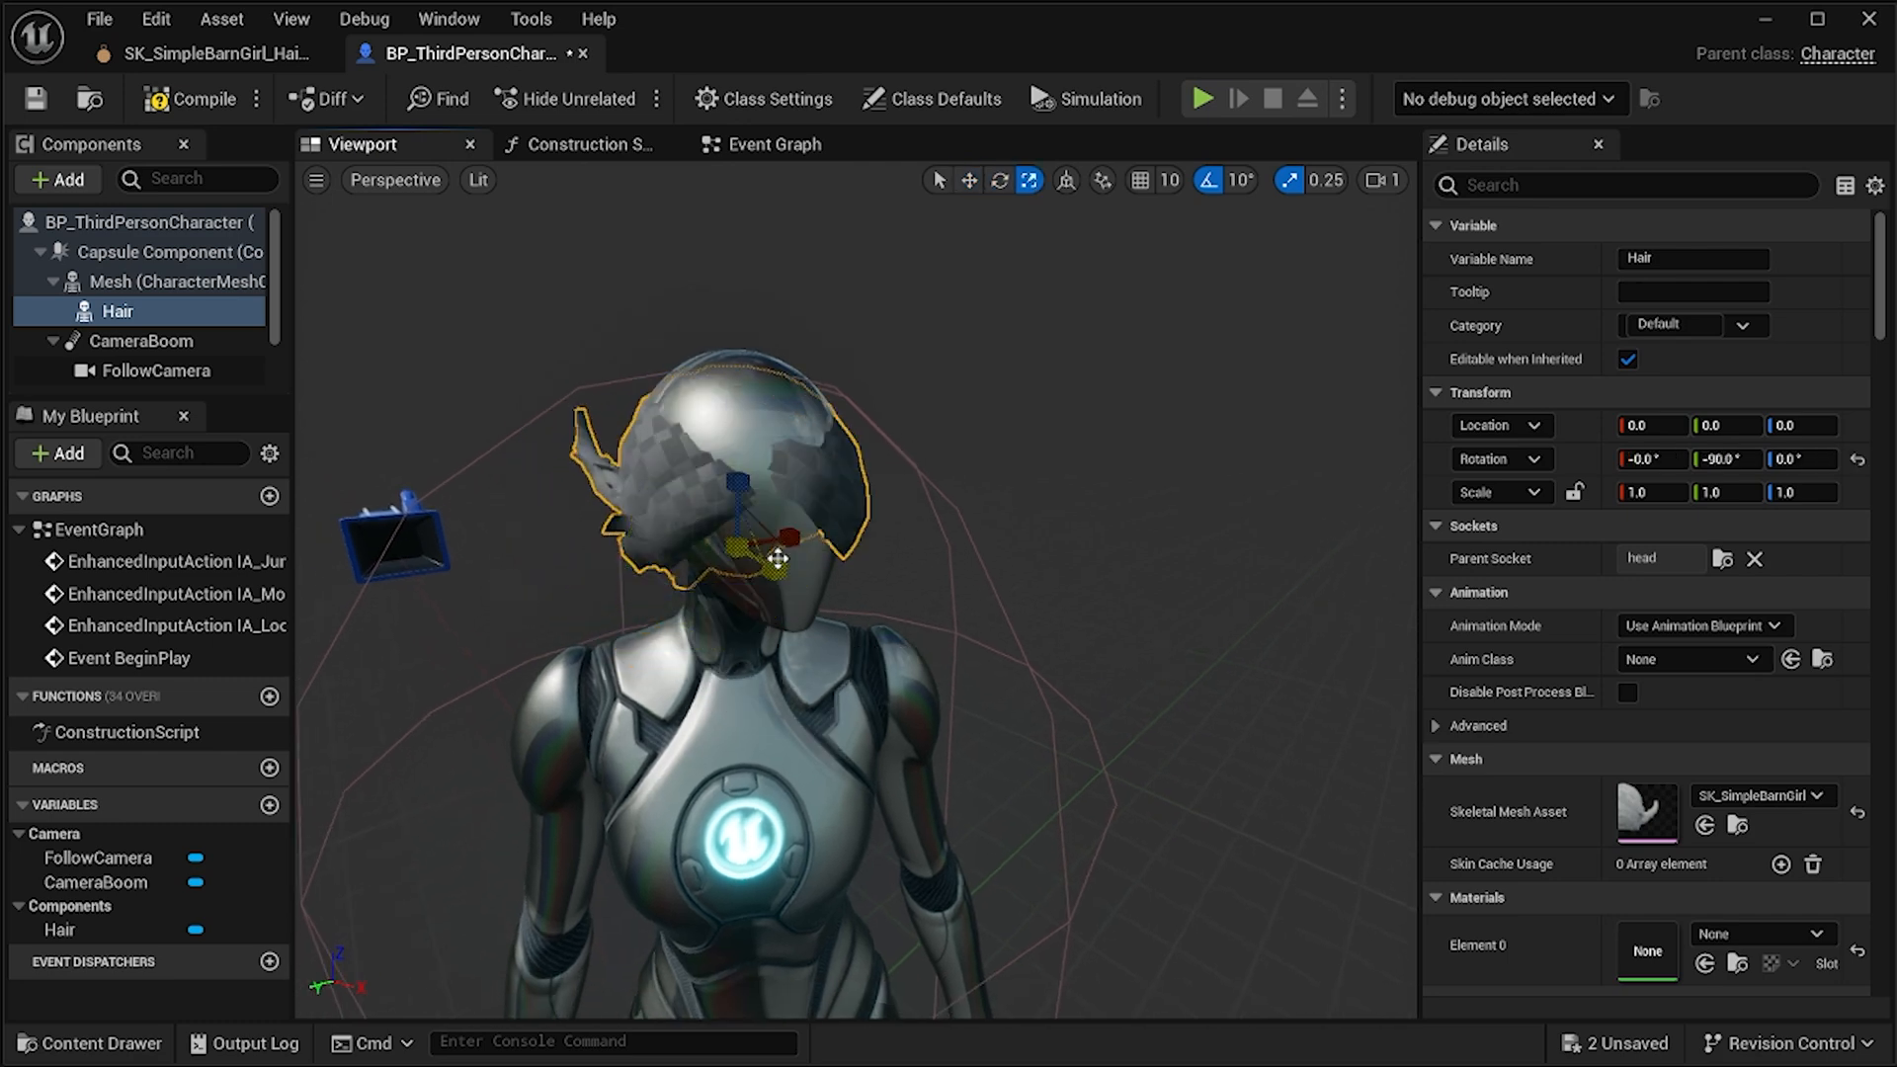
pyautogui.moveTo(745, 504); pyautogui.dragTo(741, 459)
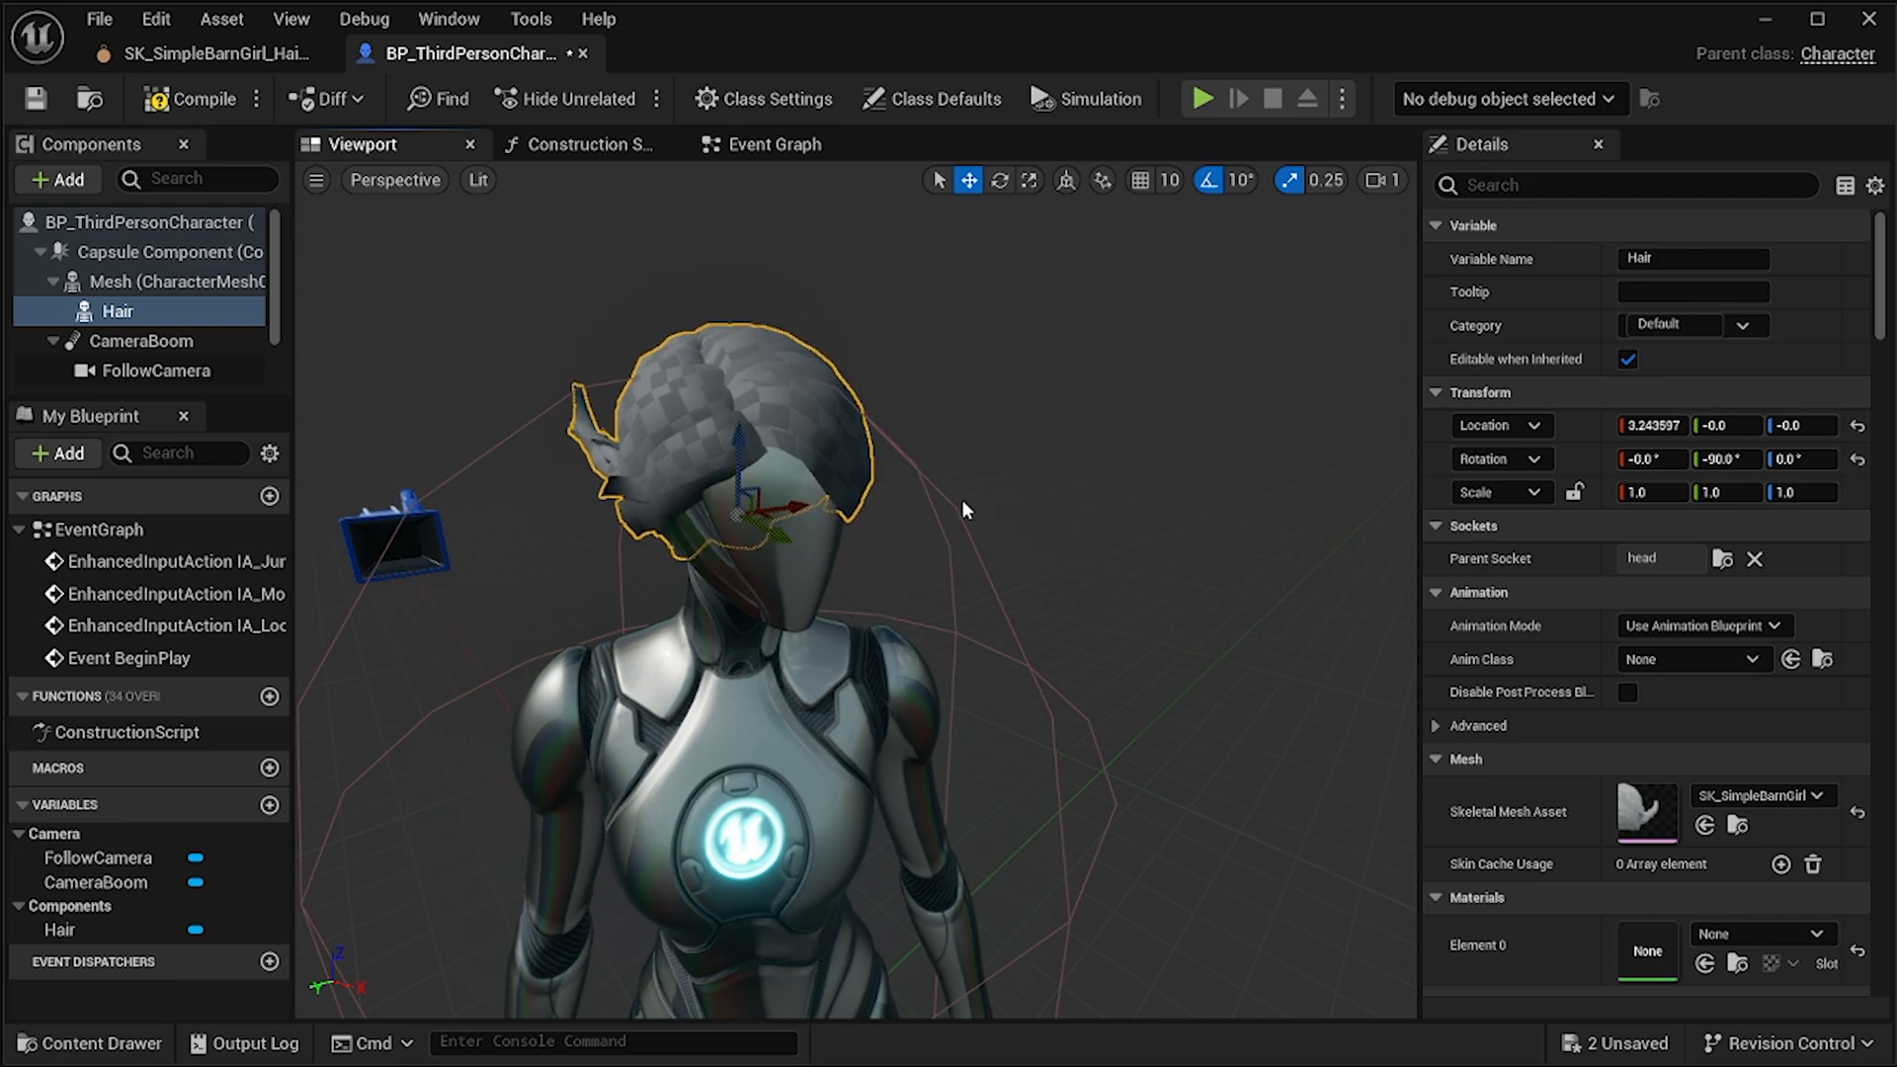
pyautogui.moveTo(900, 490); pyautogui.dragTo(954, 490, button='right')
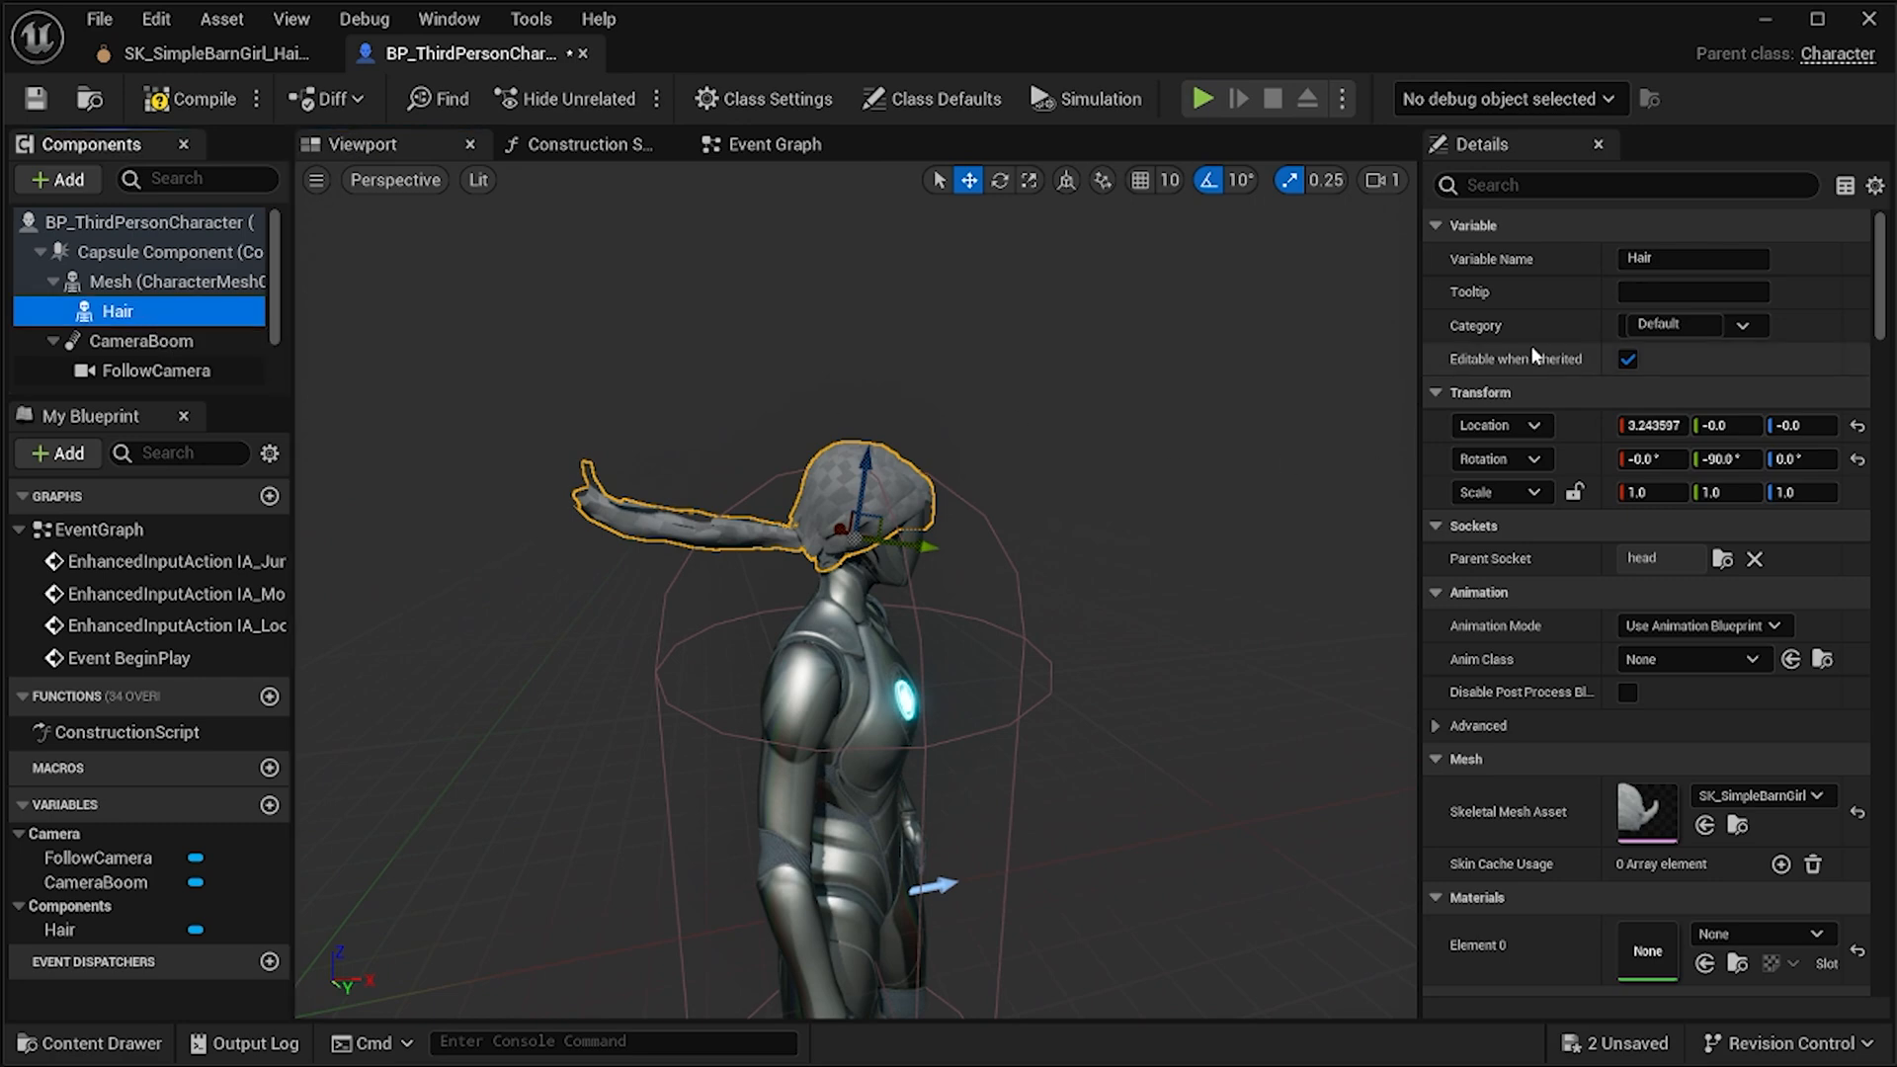
# Set the Hair component's collision preset to PhysicsActor, and filter its properties by "phys".
pyautogui.click(1551, 185)
pyautogui.write('colli')
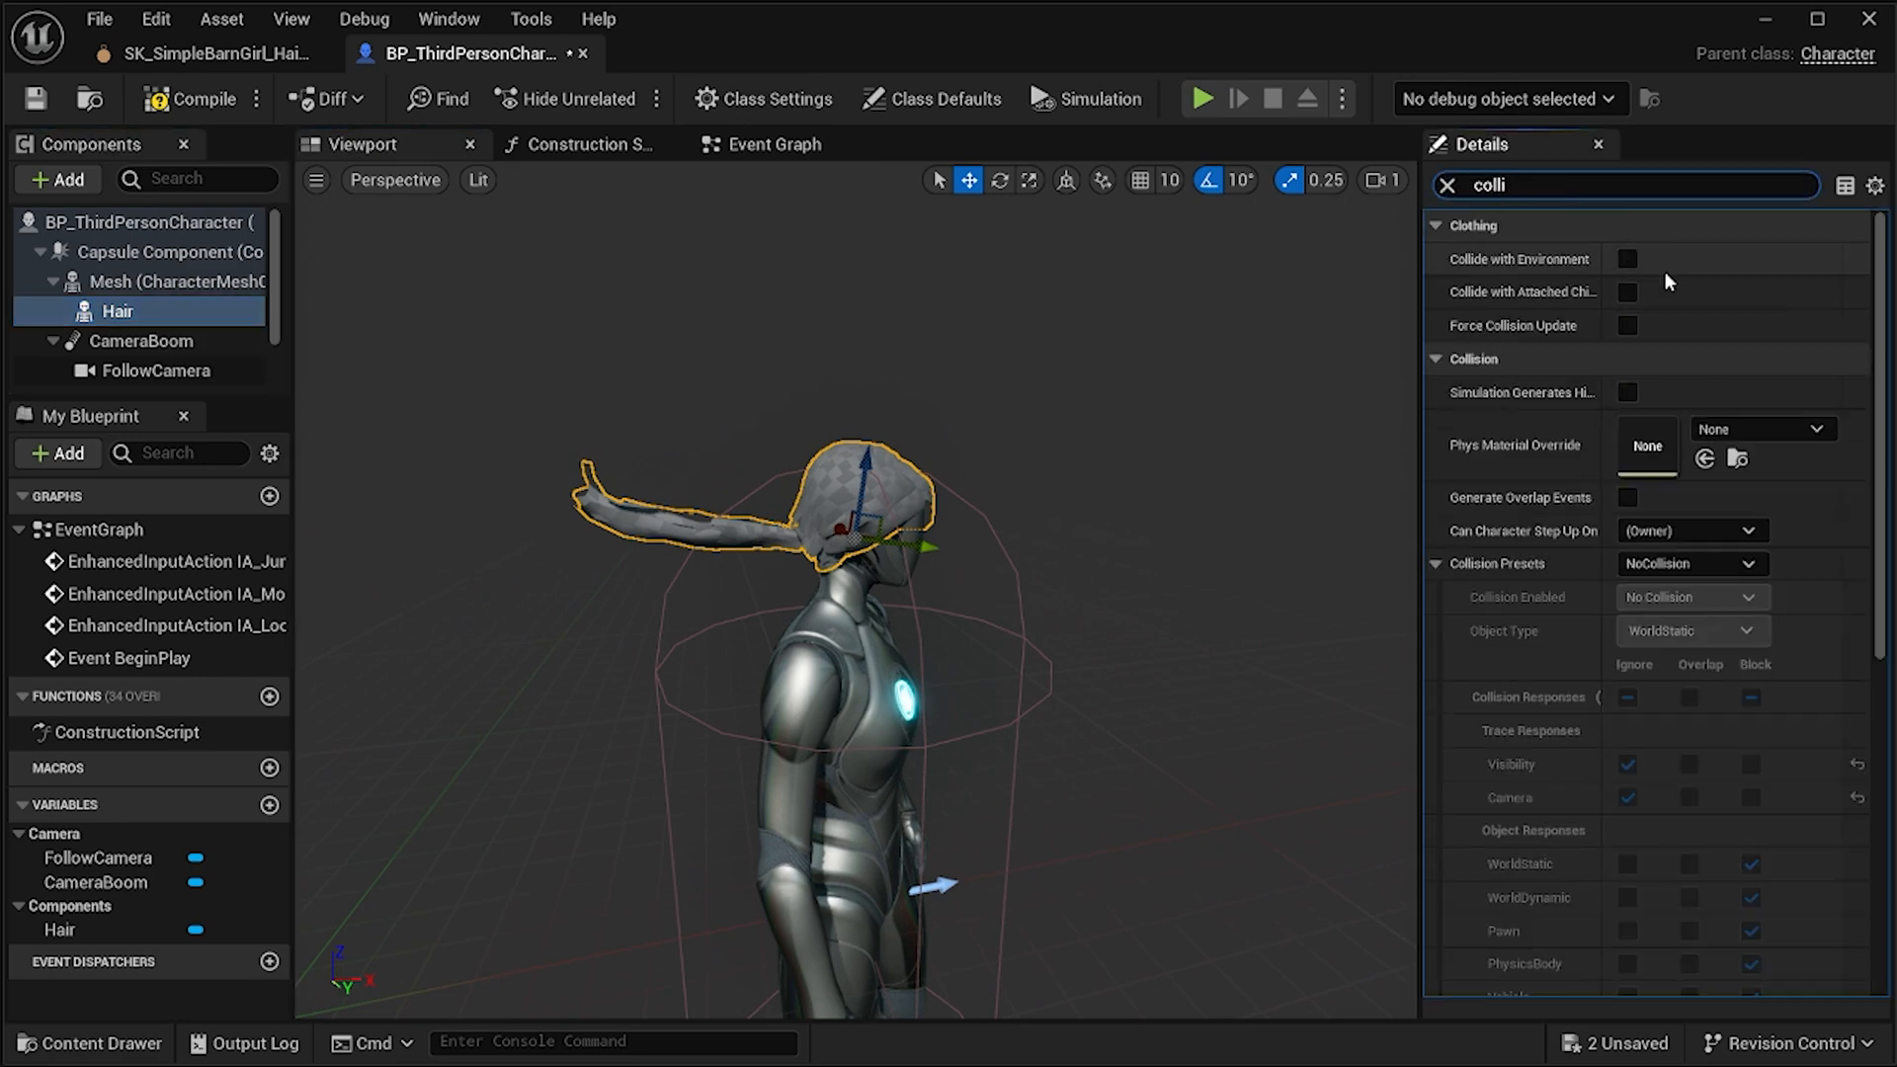
pyautogui.click(1758, 560)
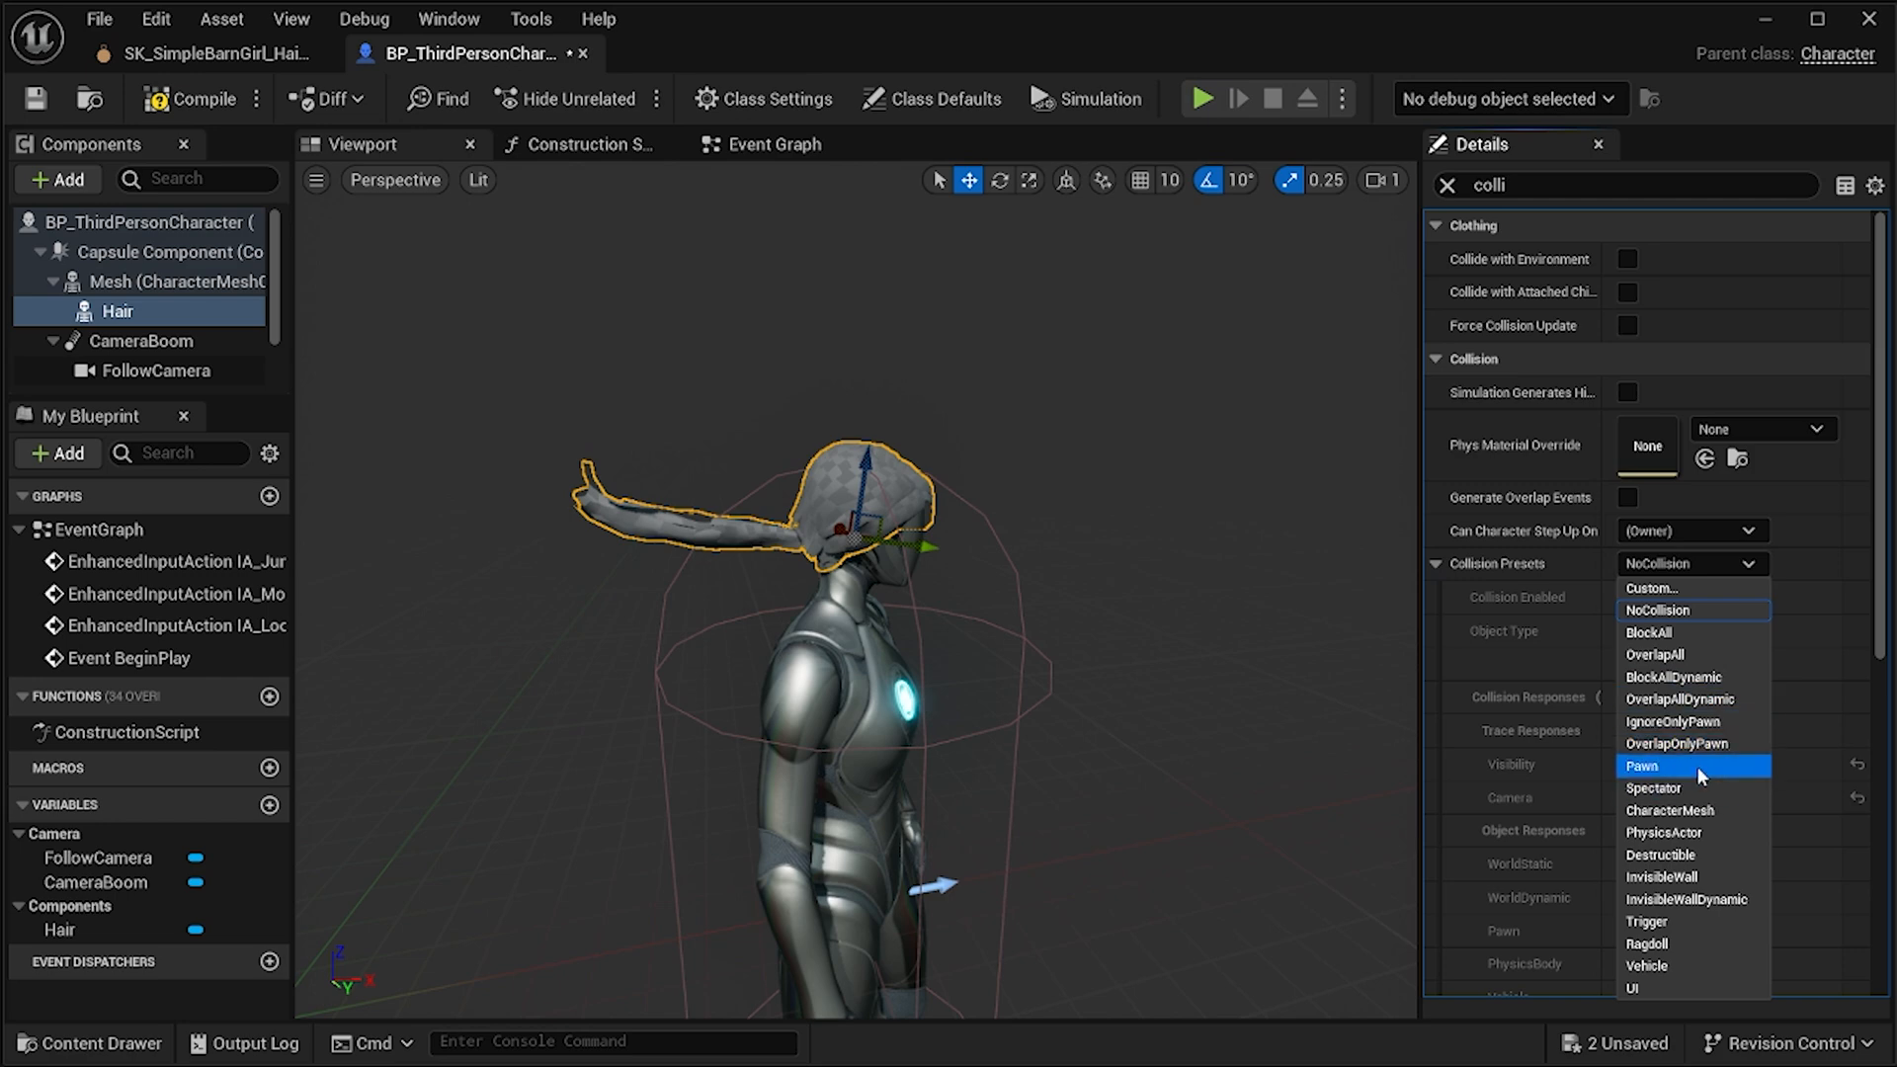
pyautogui.click(1704, 833)
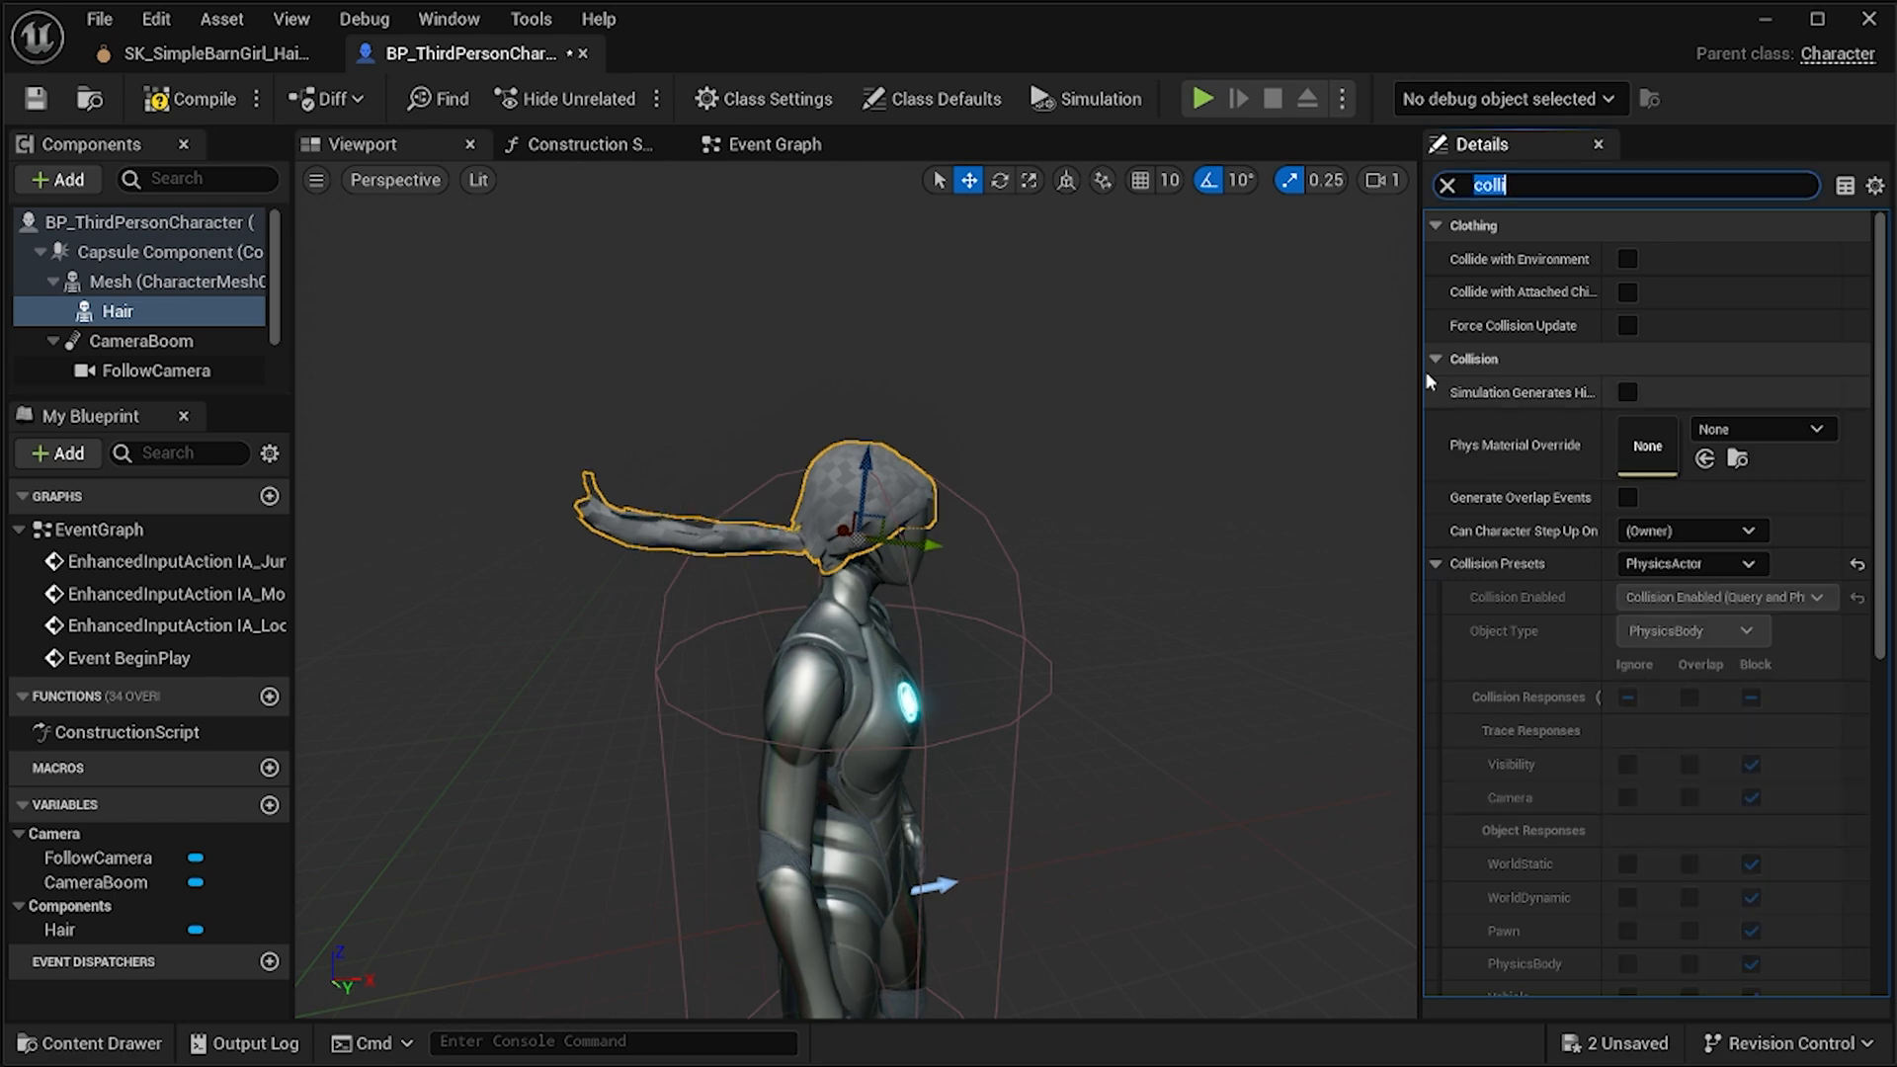
pyautogui.write('phys')
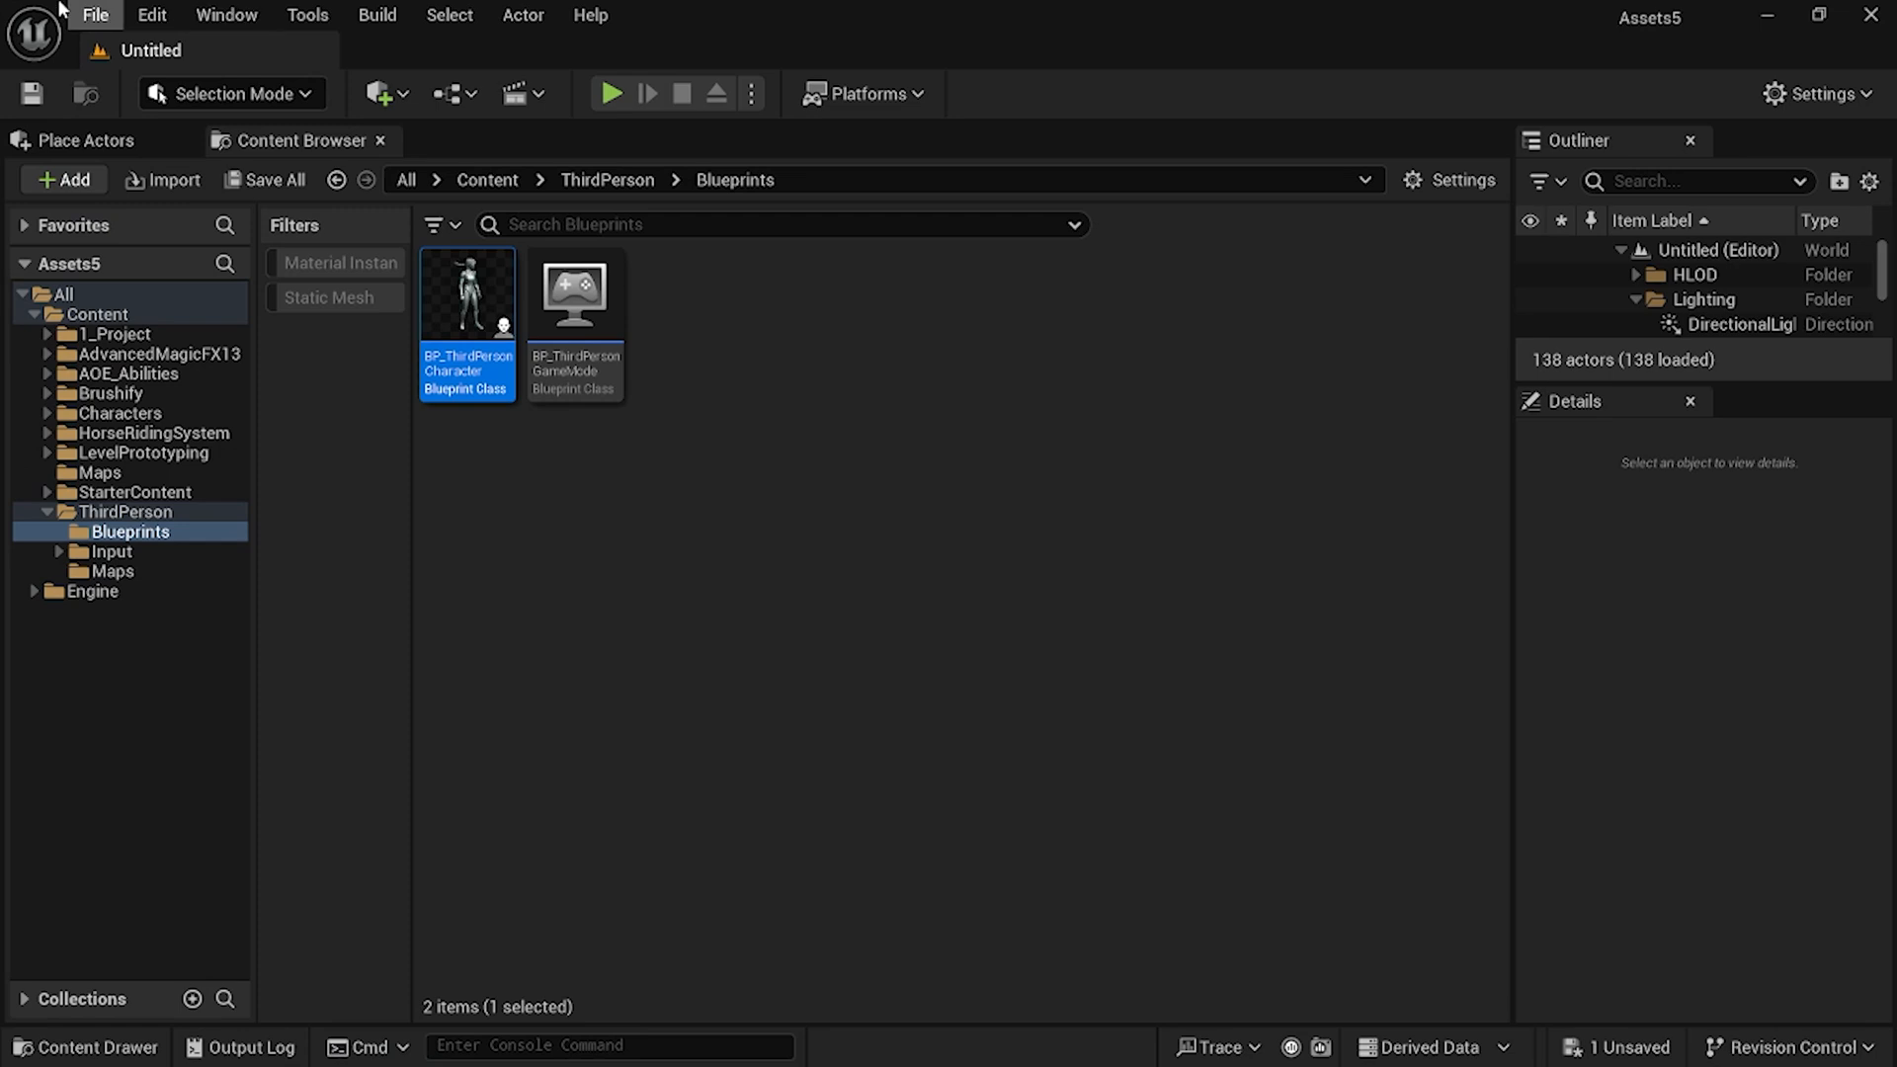
# Open the third-person test level from the recently used levels.
pyautogui.click(94, 15)
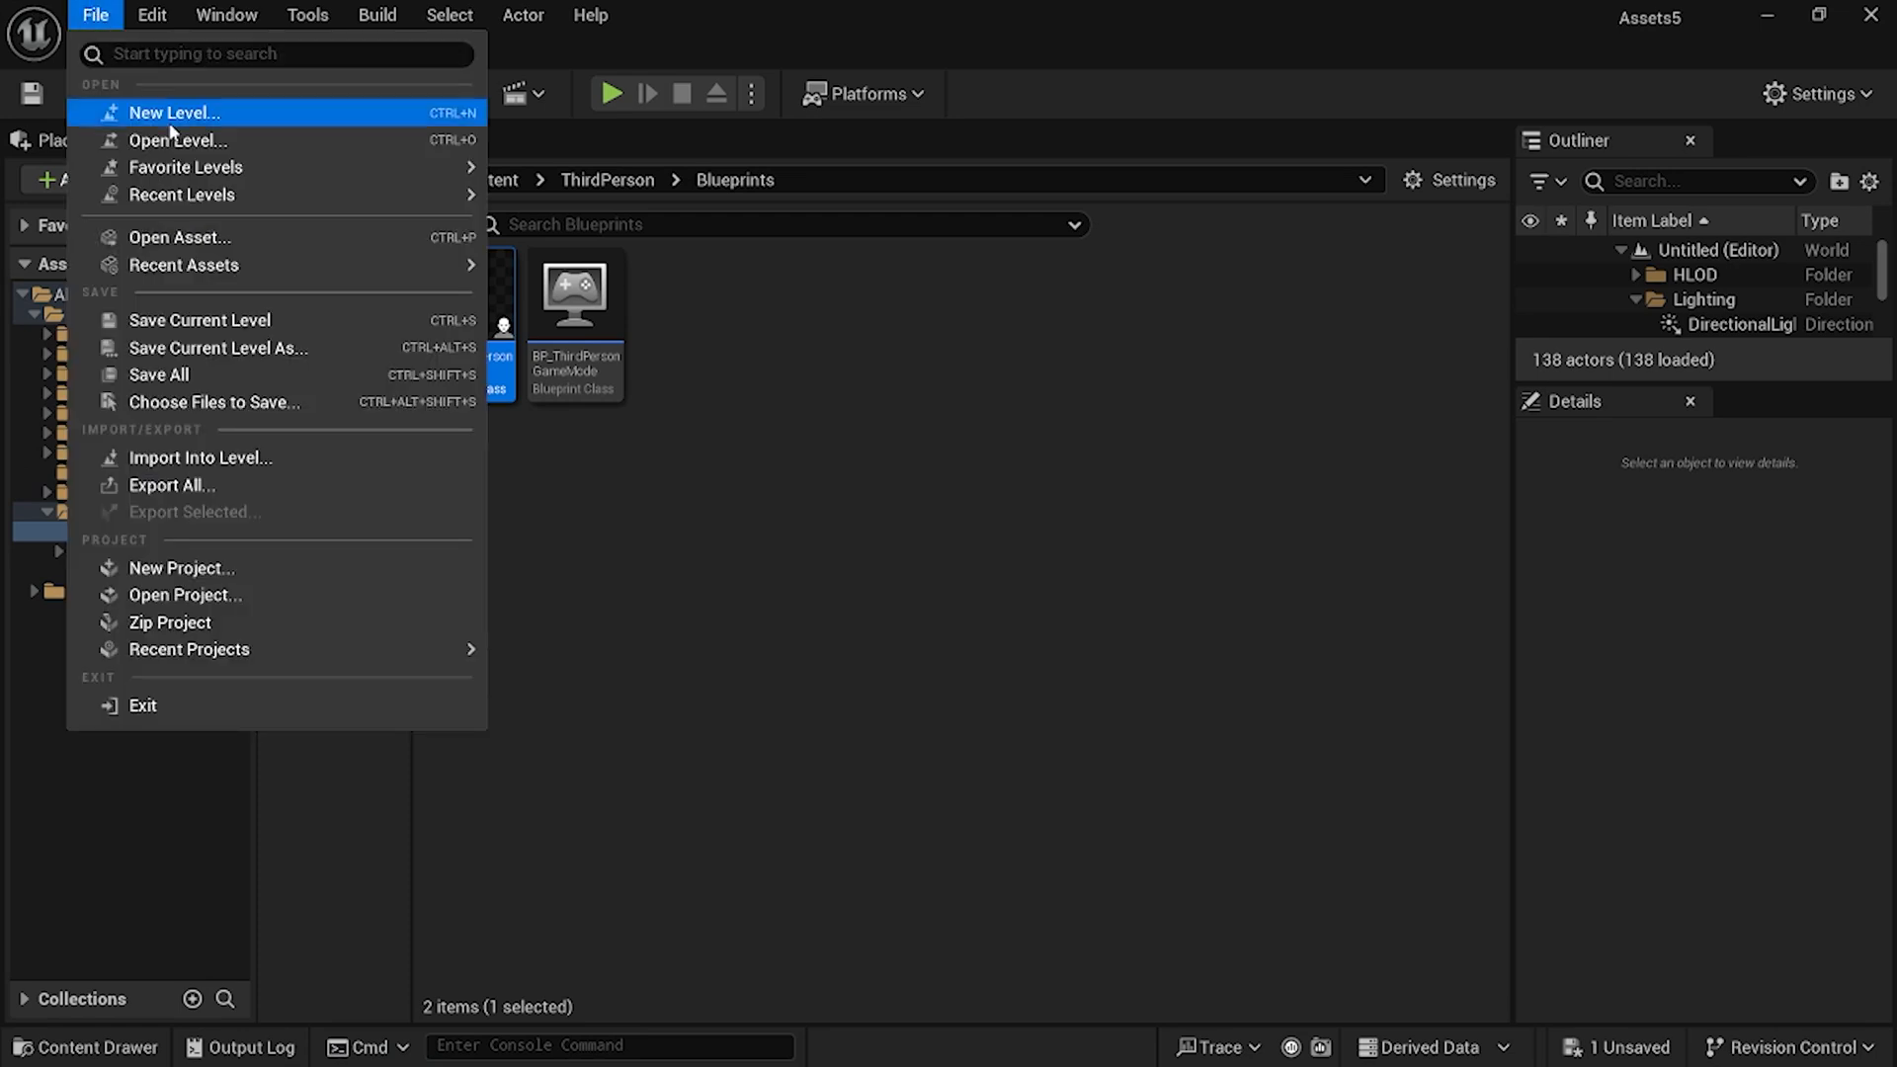
pyautogui.moveTo(246, 191)
pyautogui.click(559, 207)
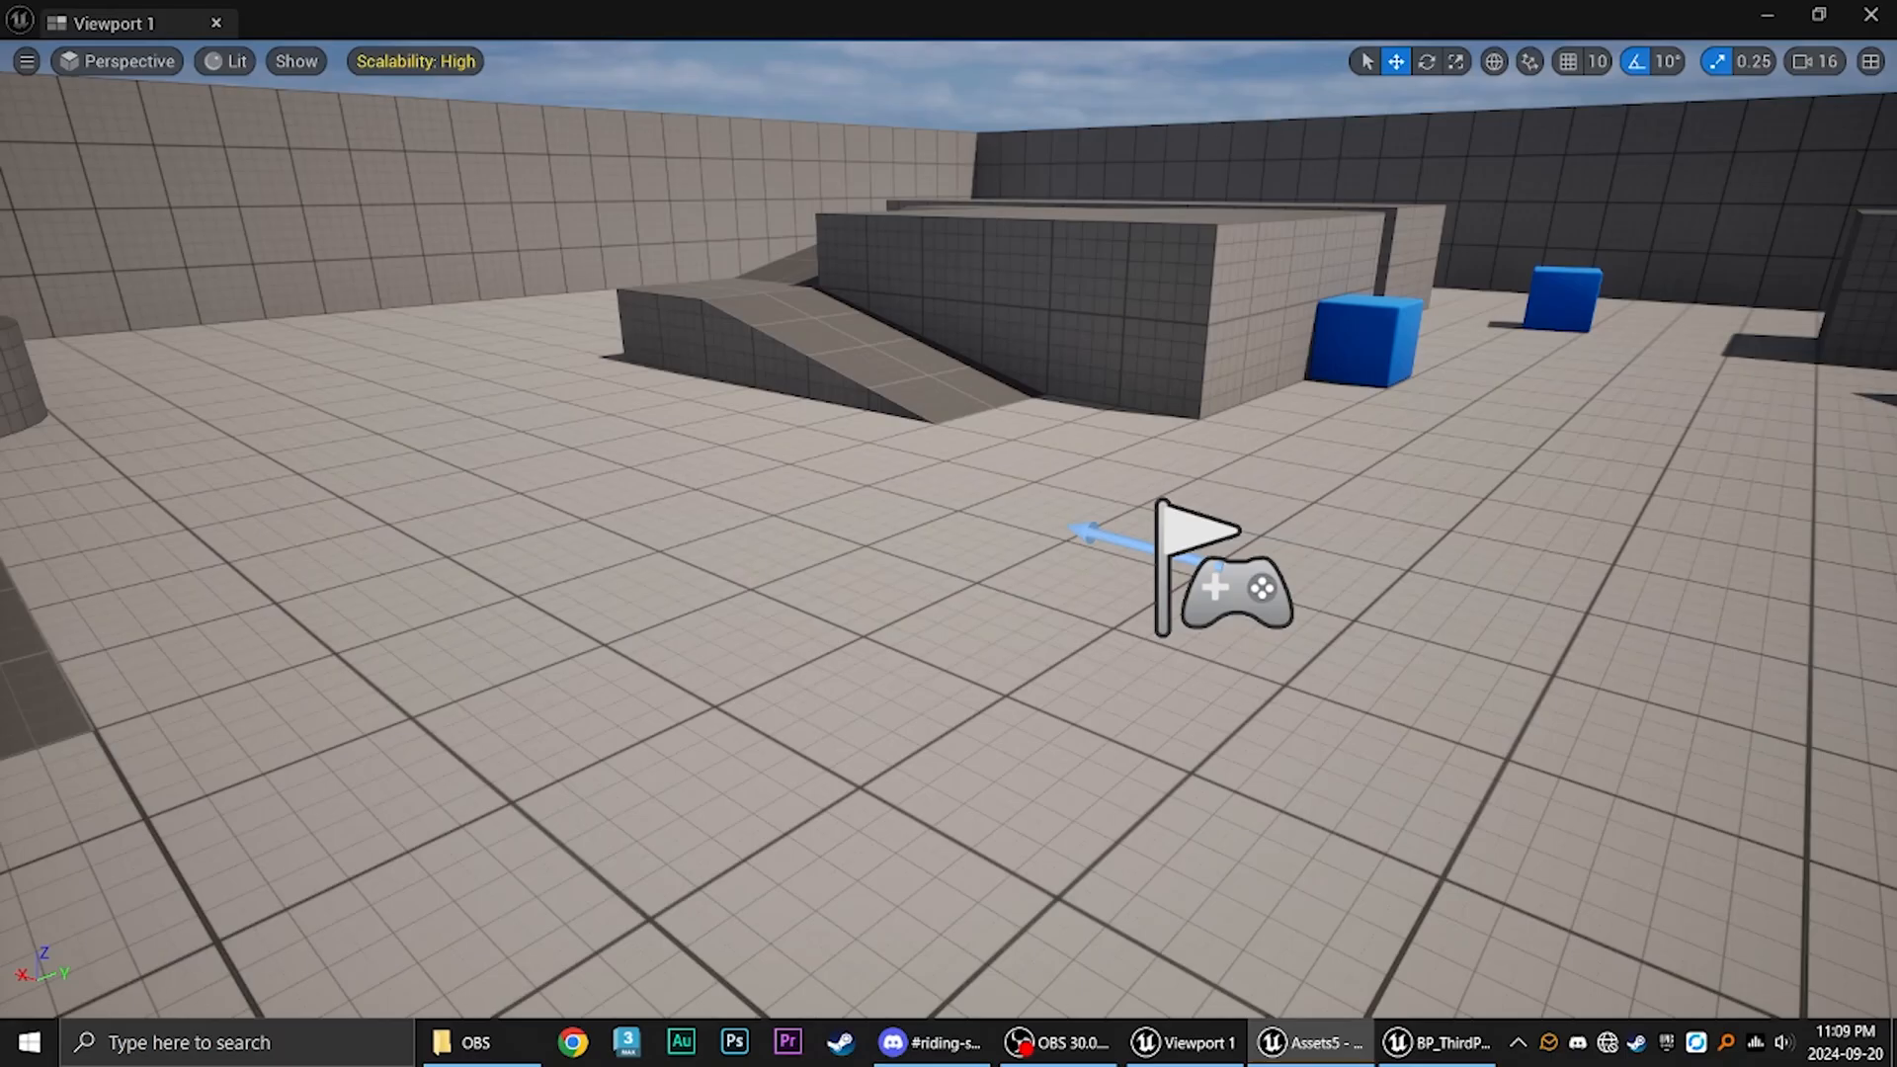
# Play the level and run the character in several directions to test the ponytail's movement, and release the game's mouse control.
pyautogui.press('Down')
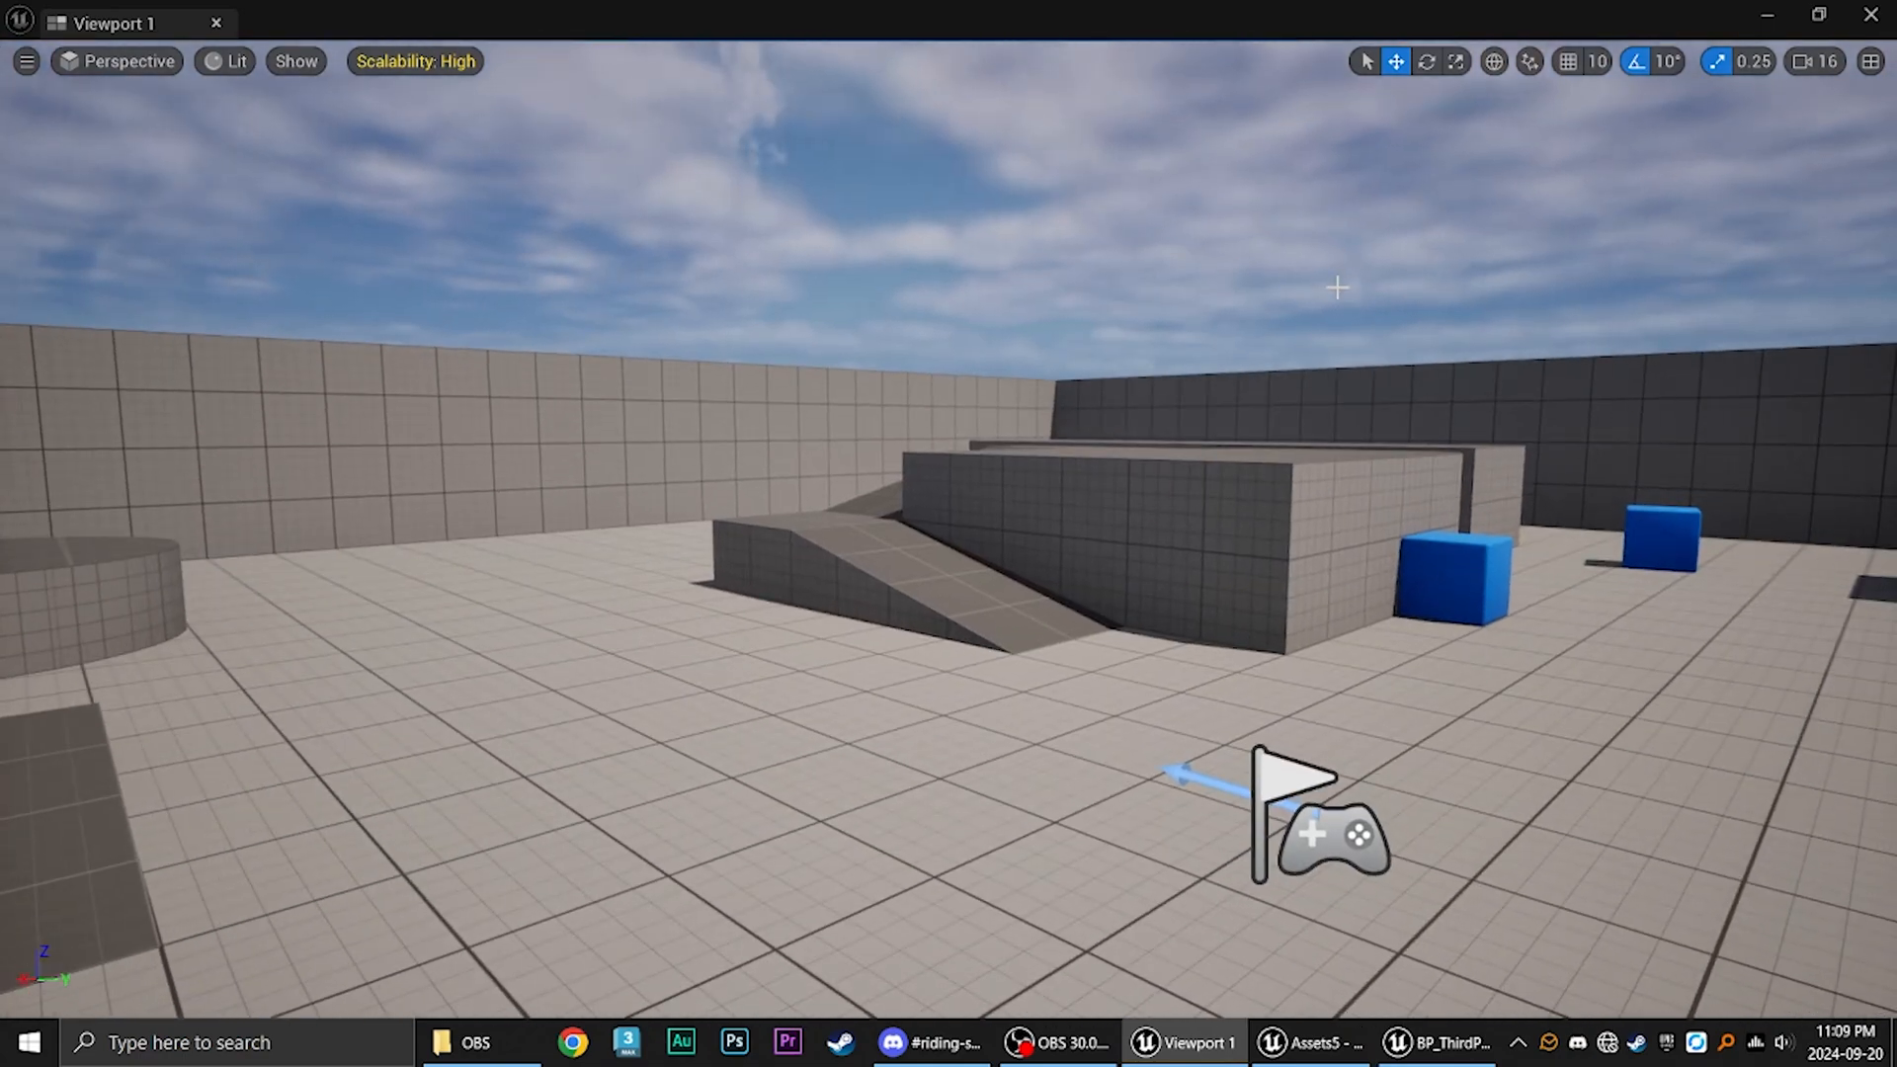
pyautogui.hotkey('alt', 'p')
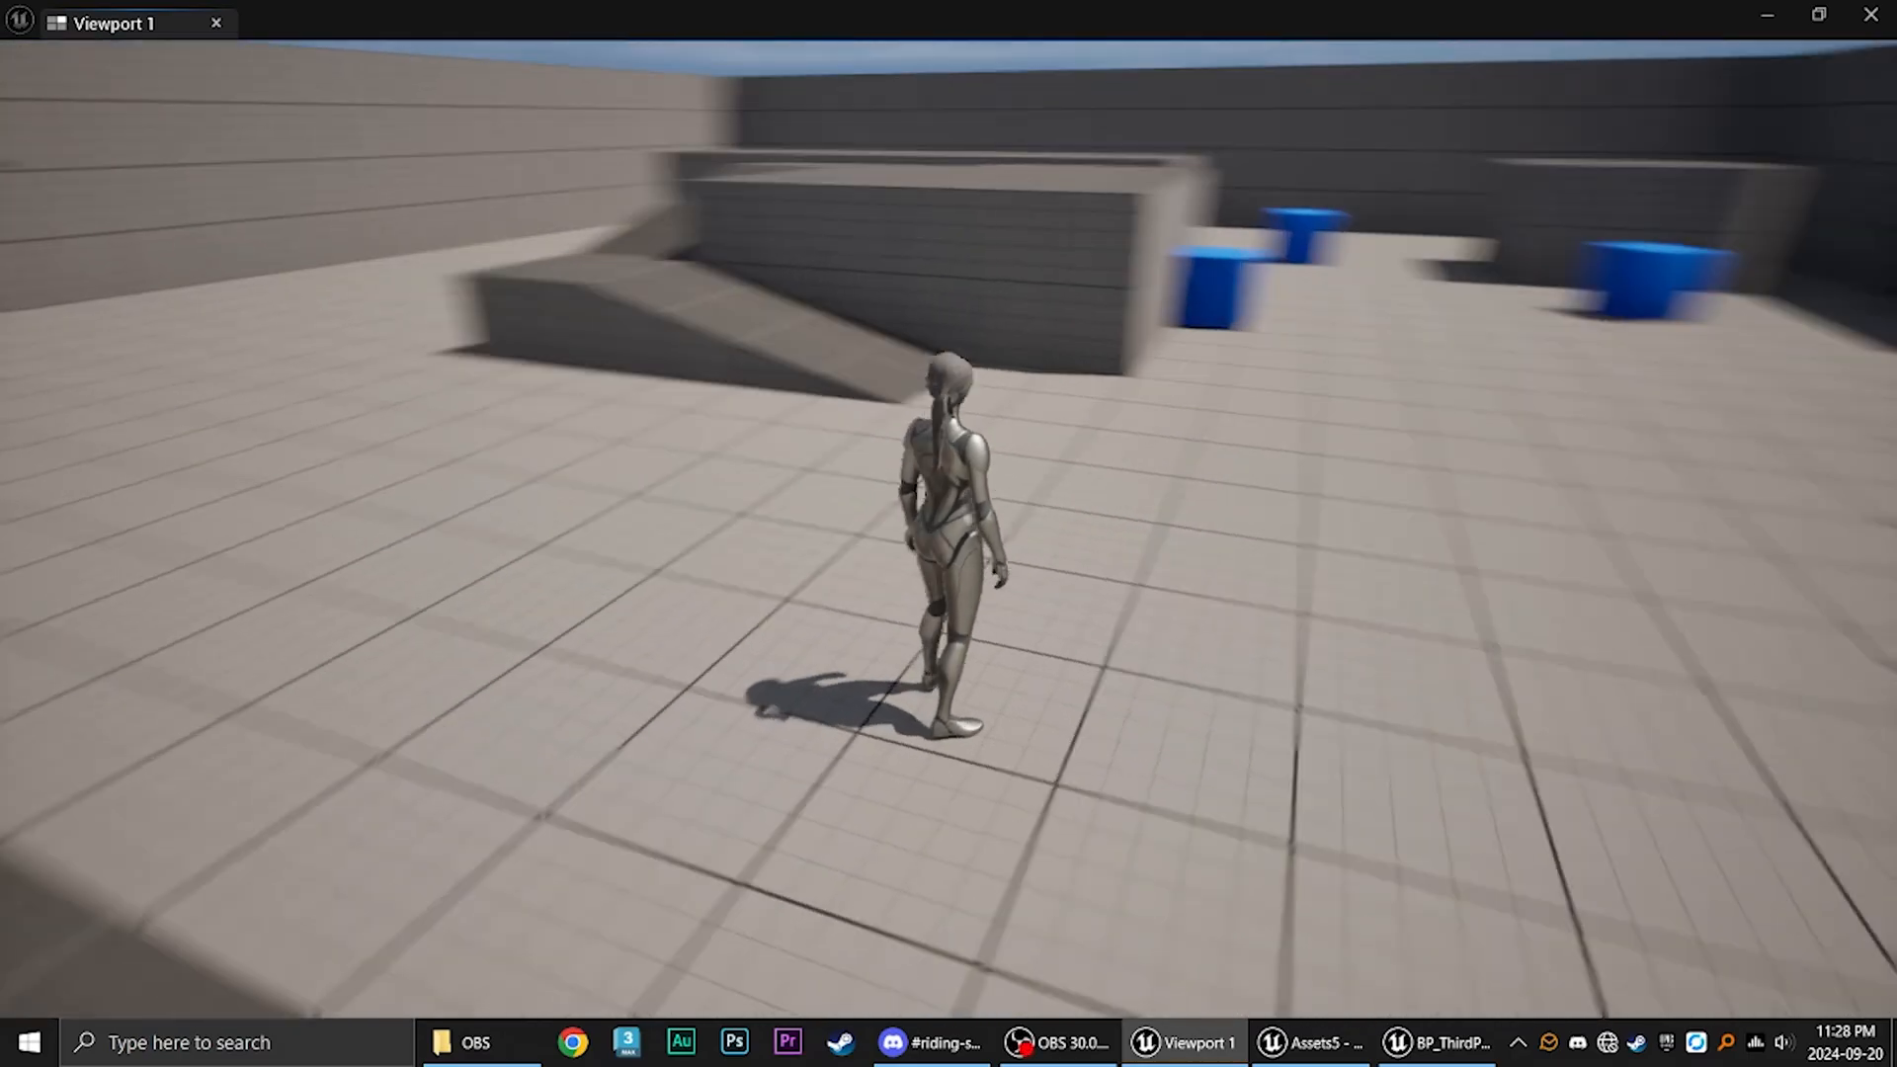
pyautogui.press('d')
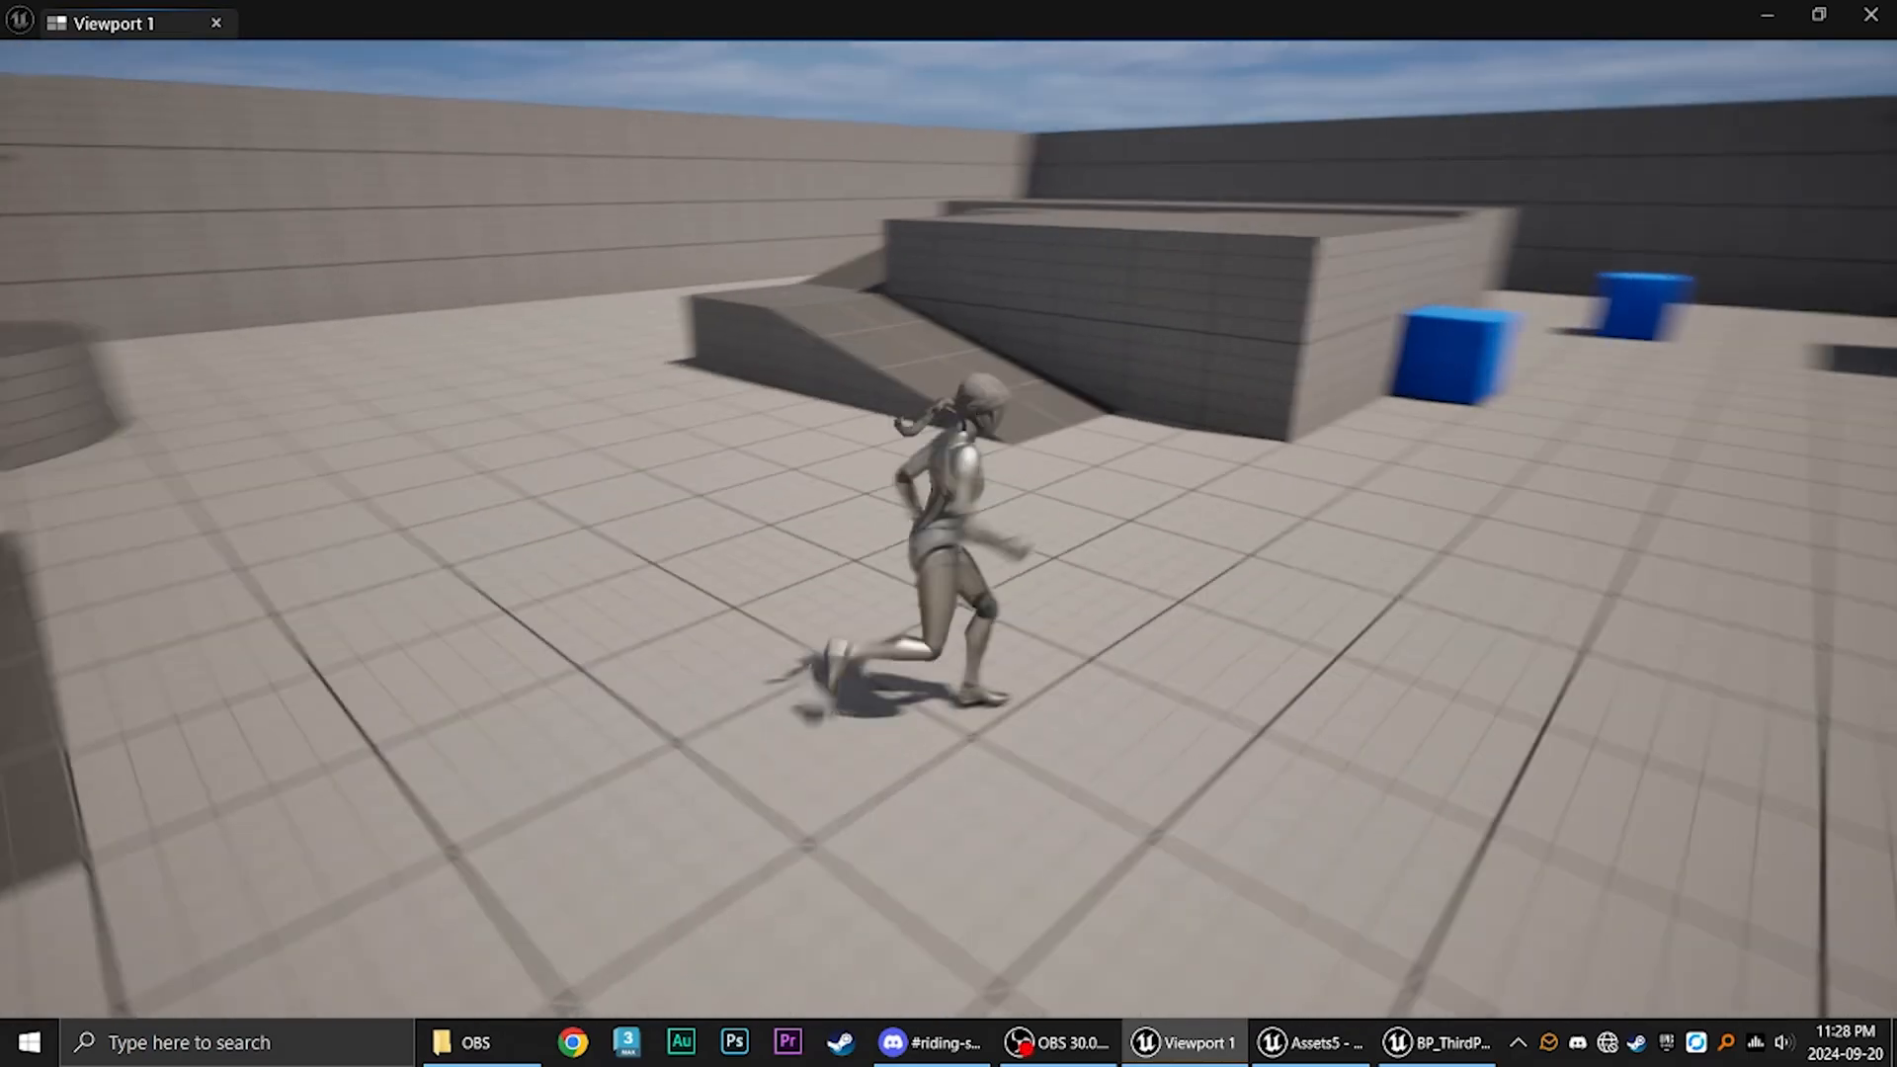
pyautogui.press('a')
pyautogui.press('w')
pyautogui.press('d')
pyautogui.hotkey('shift', 'F1')
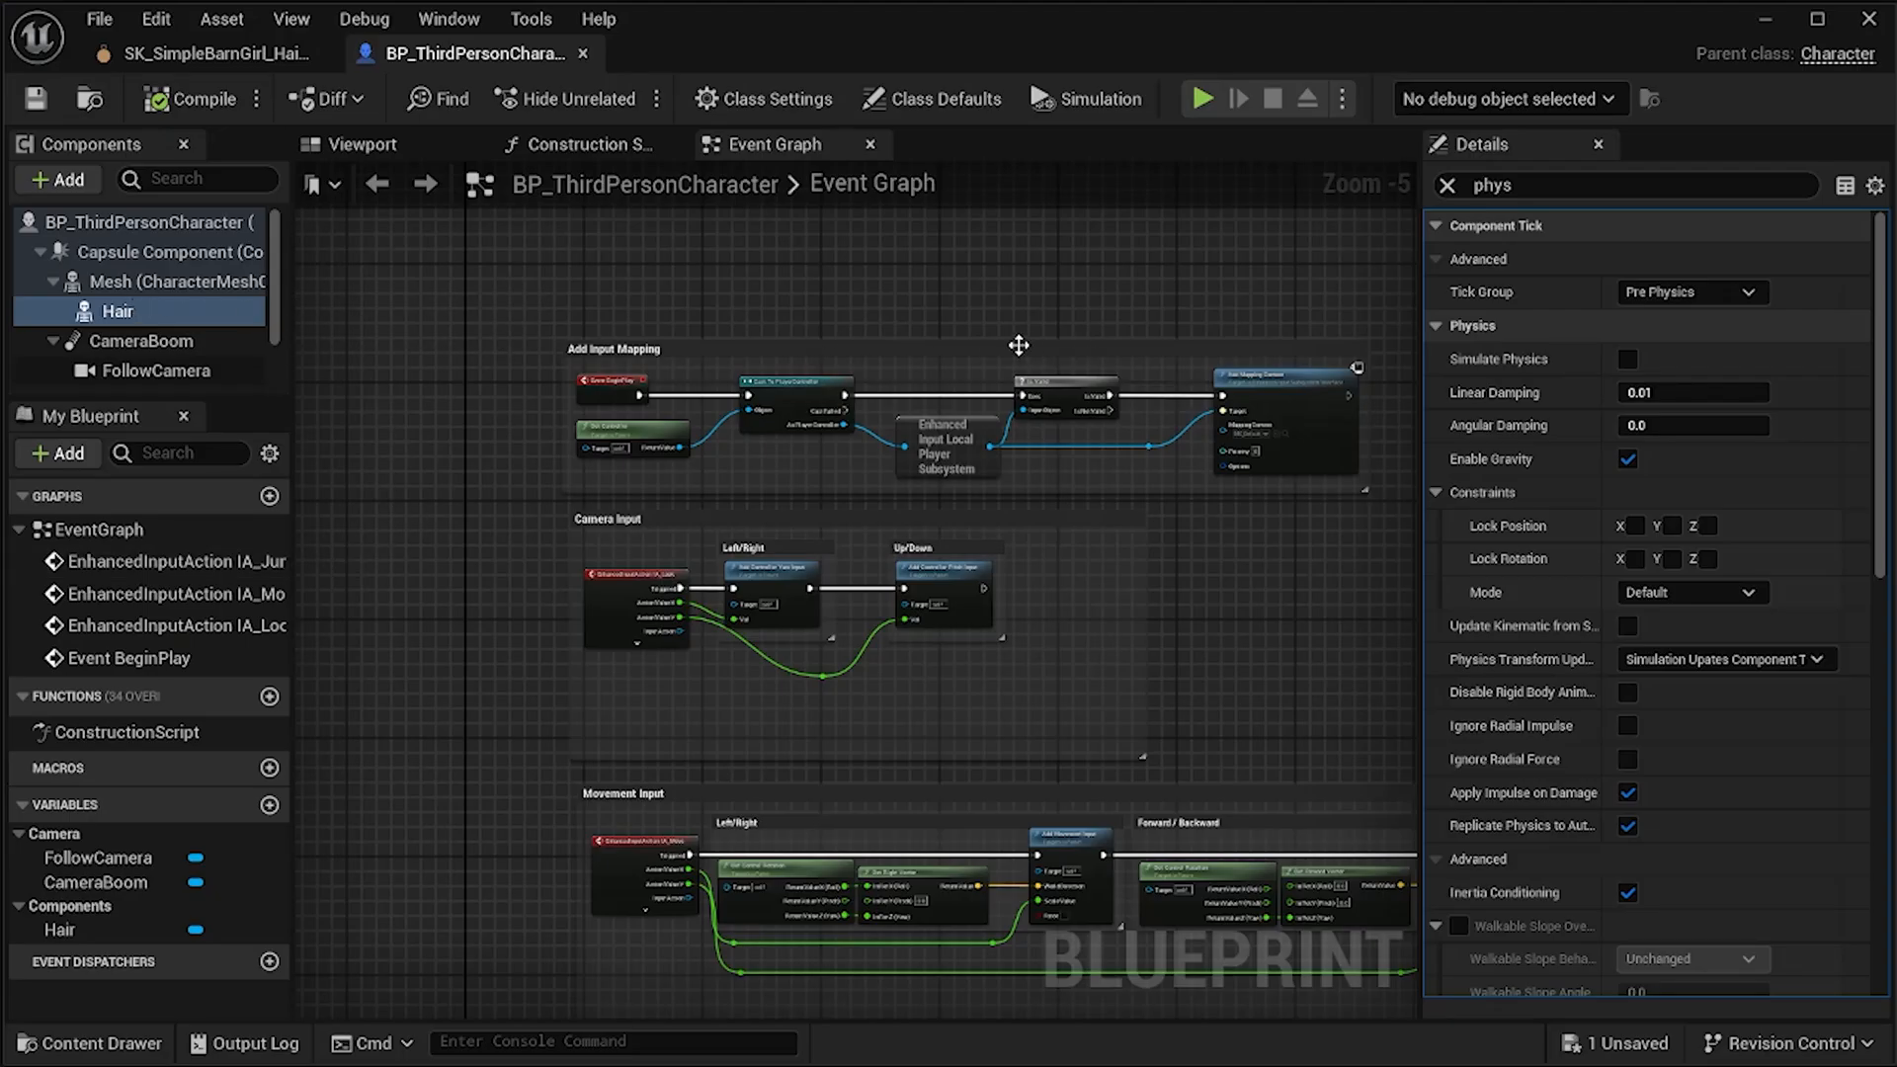
# Check that the Hair component's Animation Mode is Use Animation Blueprint, and review its Anim Class choices.
pyautogui.click(139, 314)
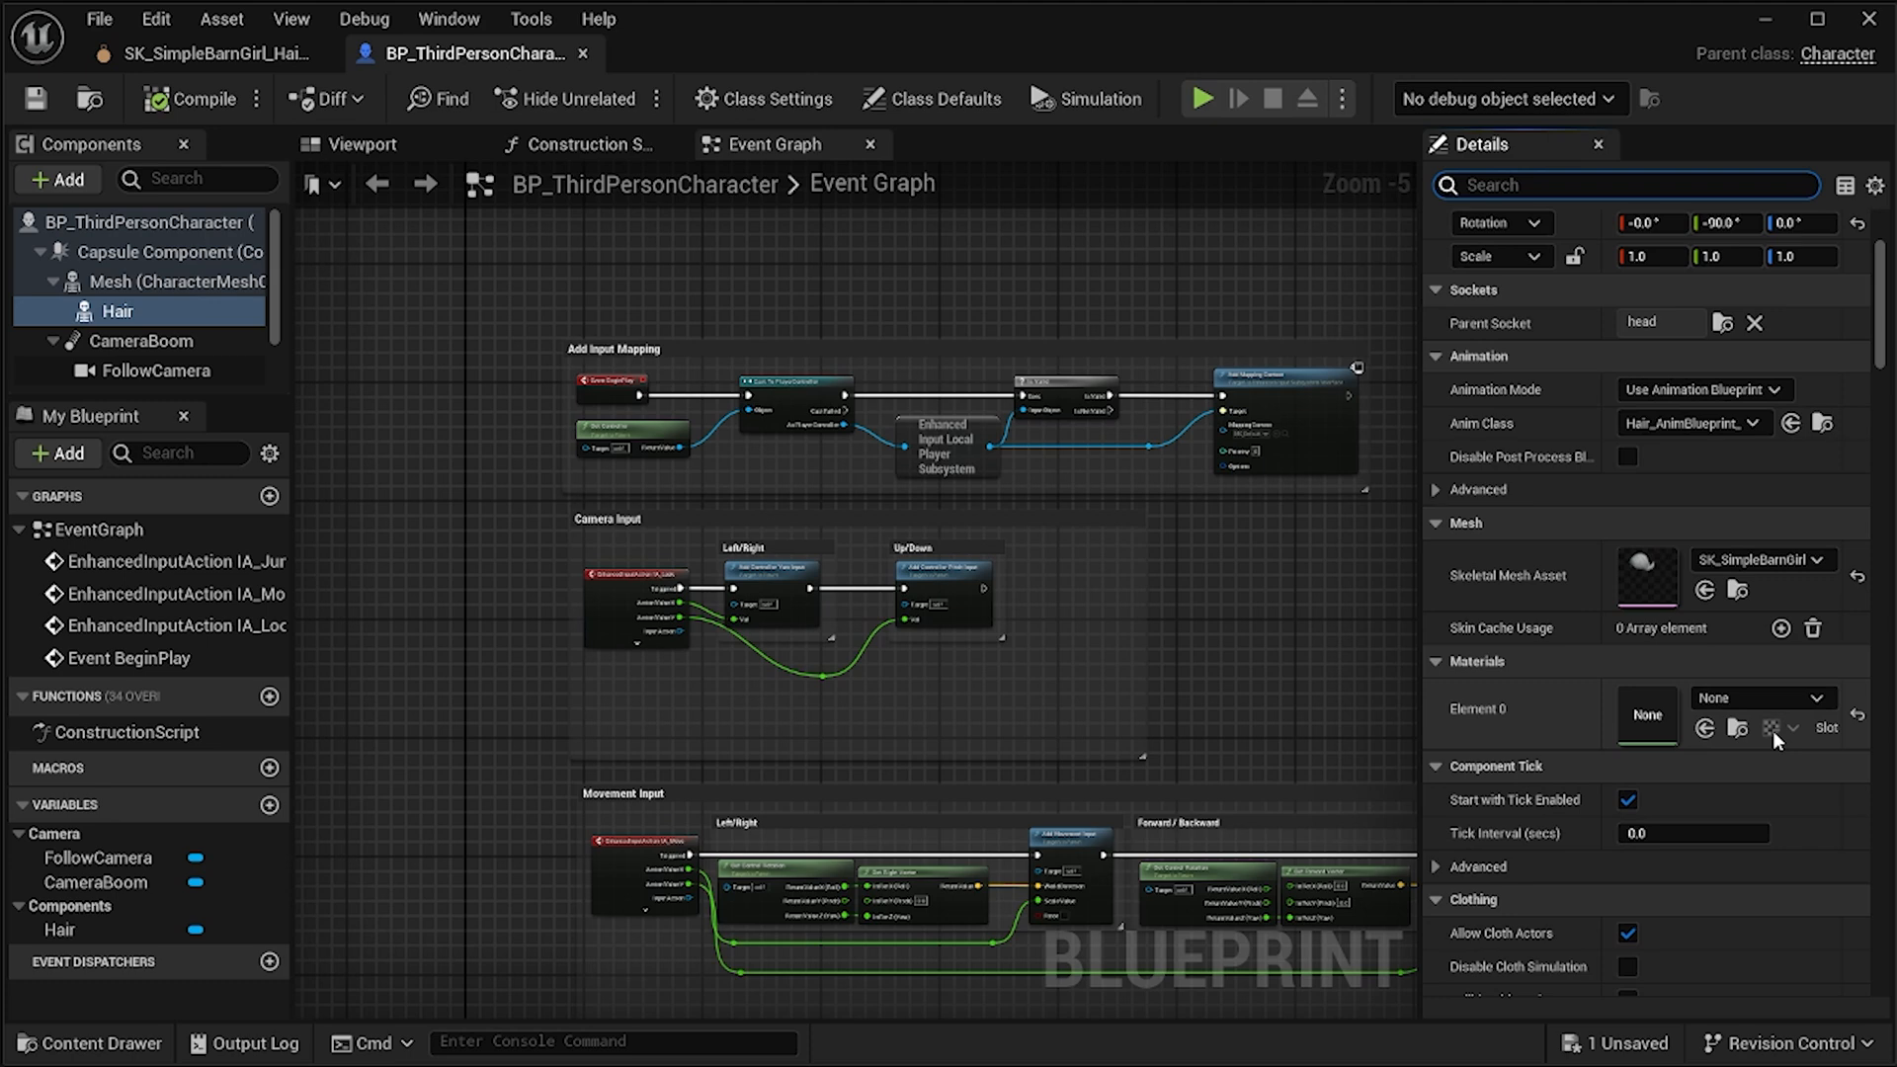
pyautogui.click(1729, 389)
pyautogui.click(1694, 414)
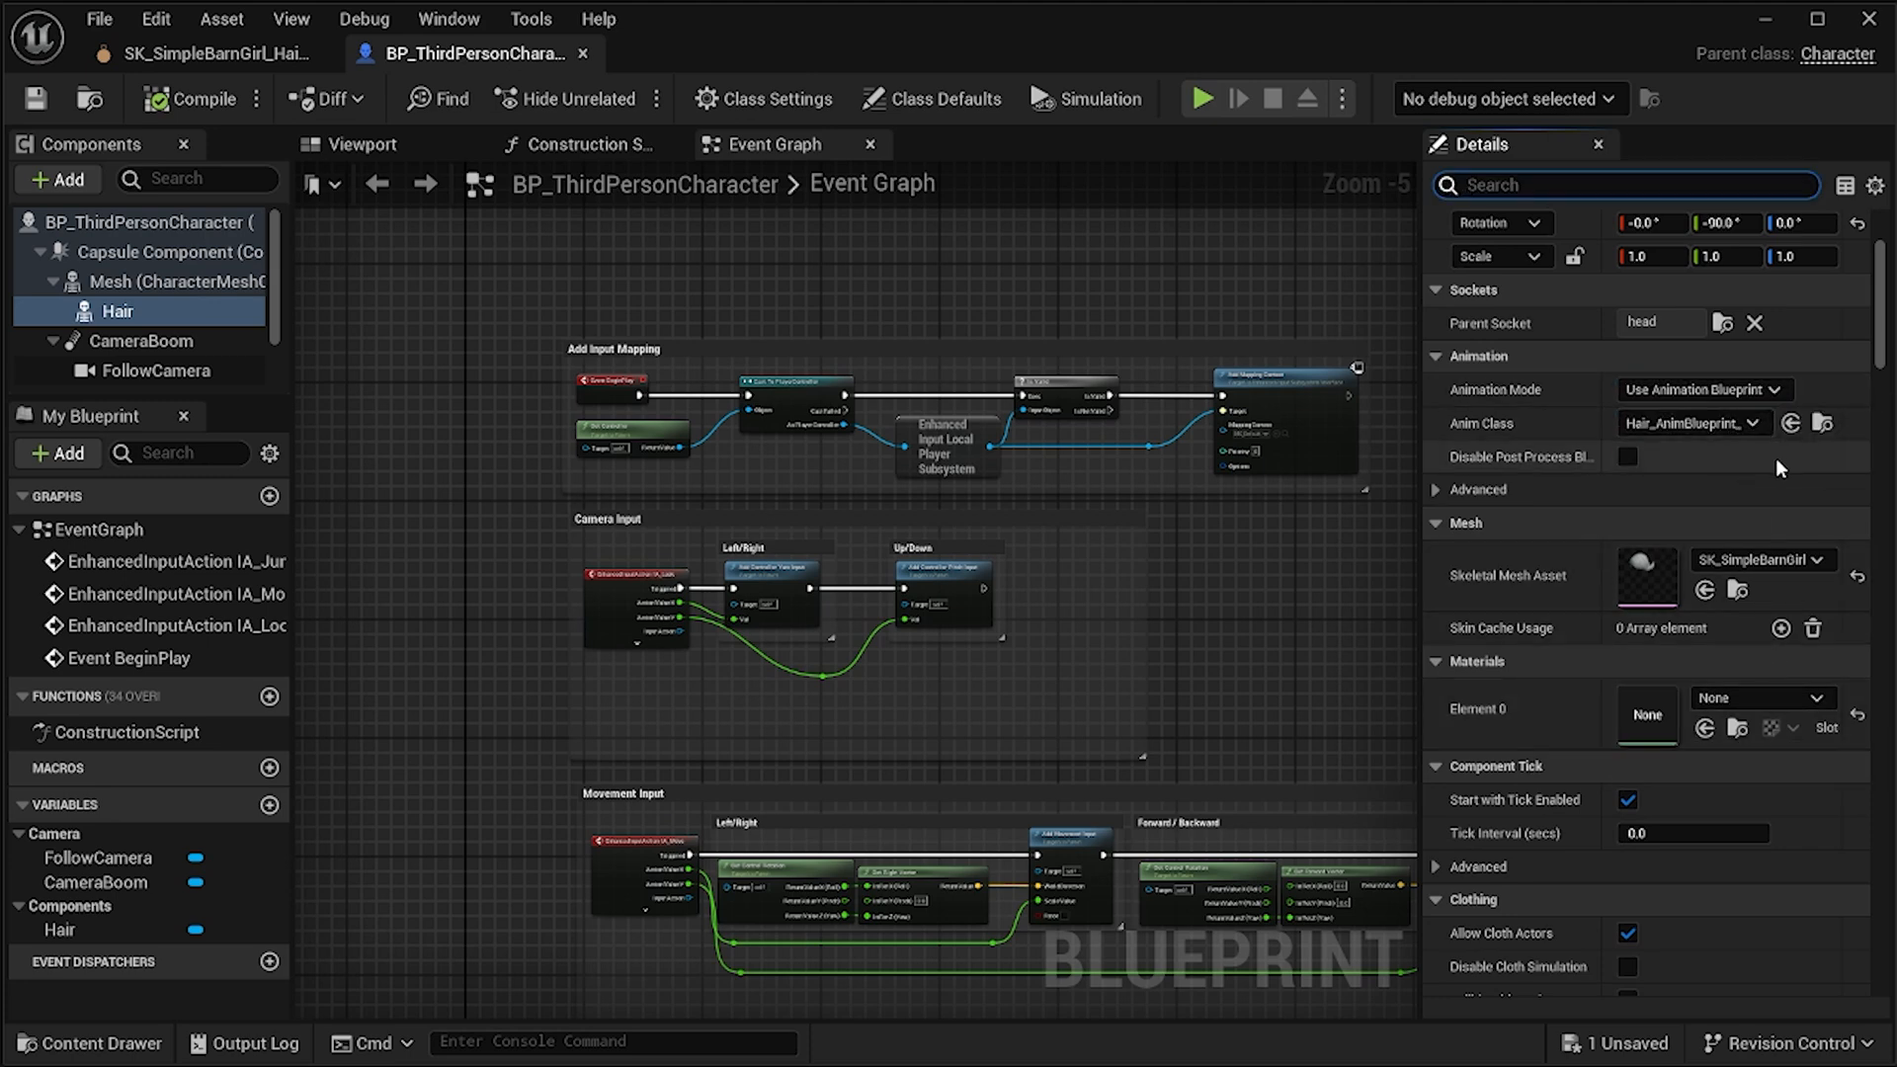
pyautogui.click(1752, 425)
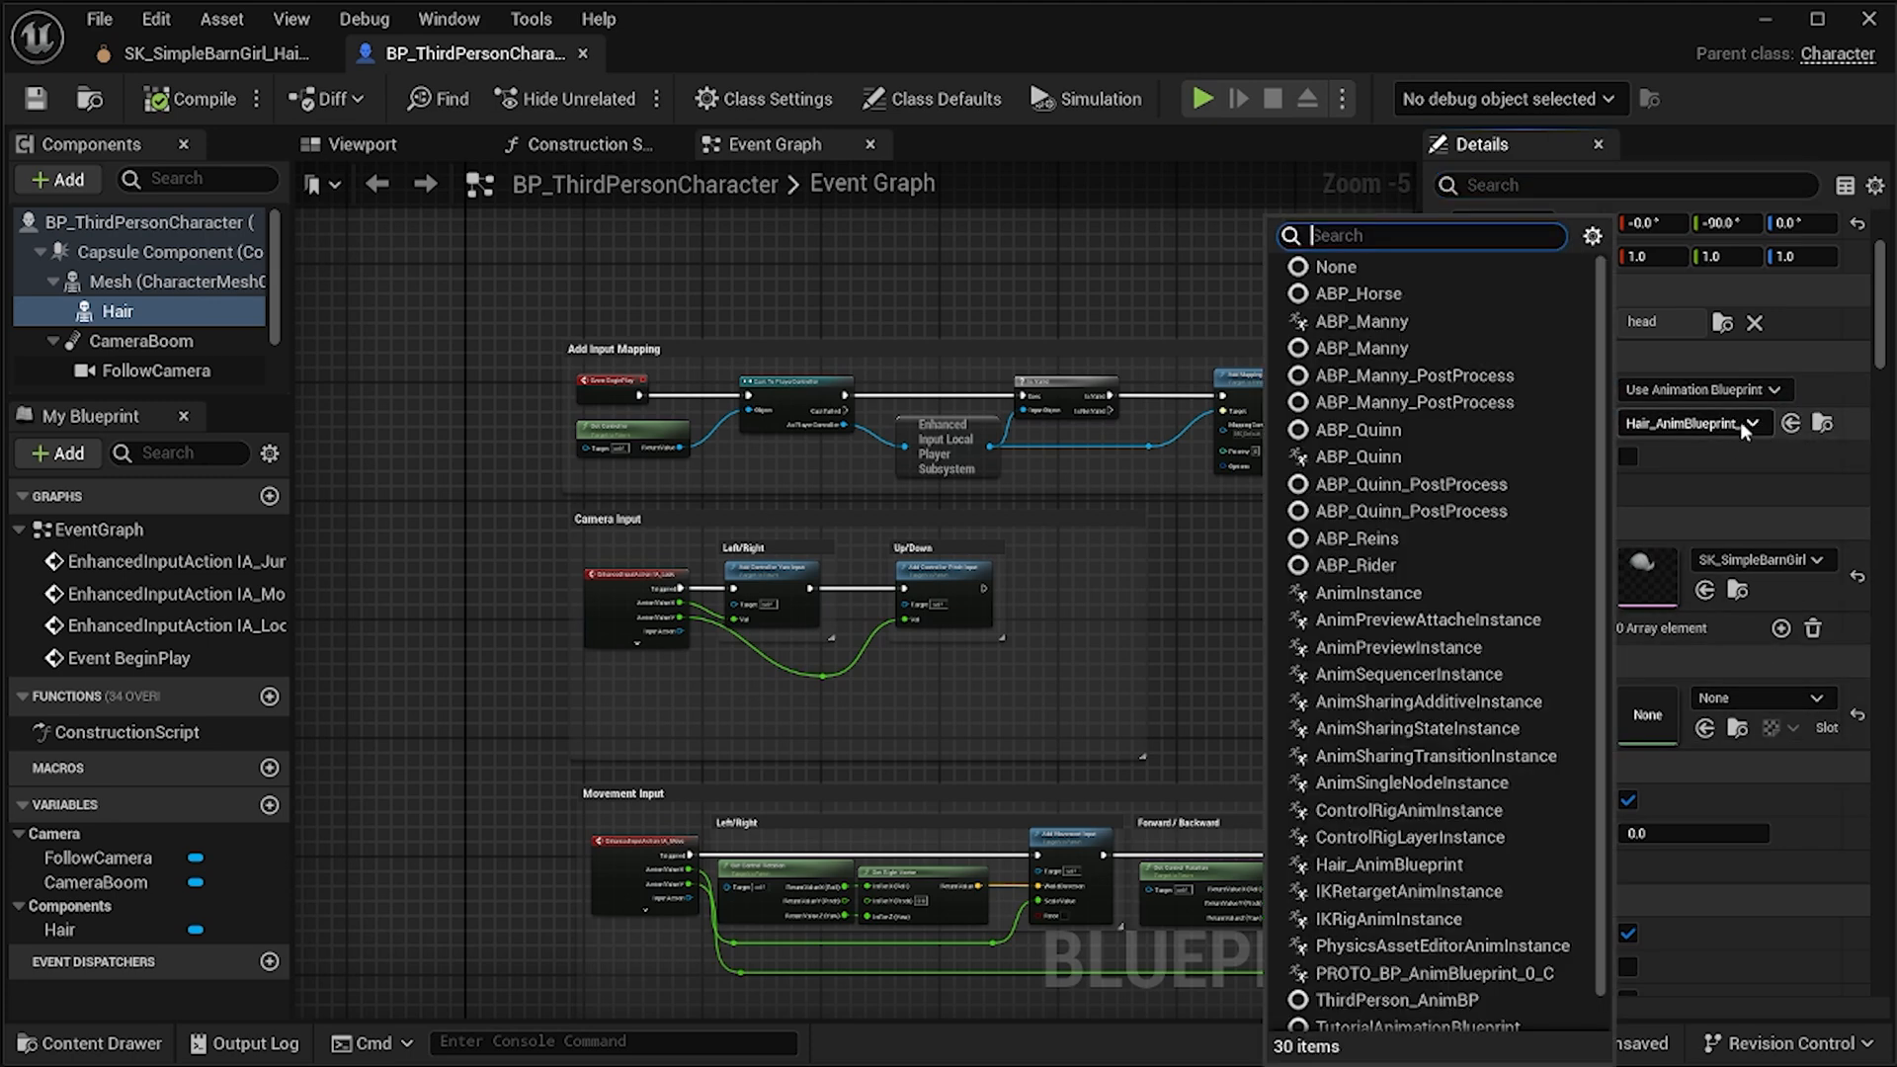
pyautogui.click(1743, 424)
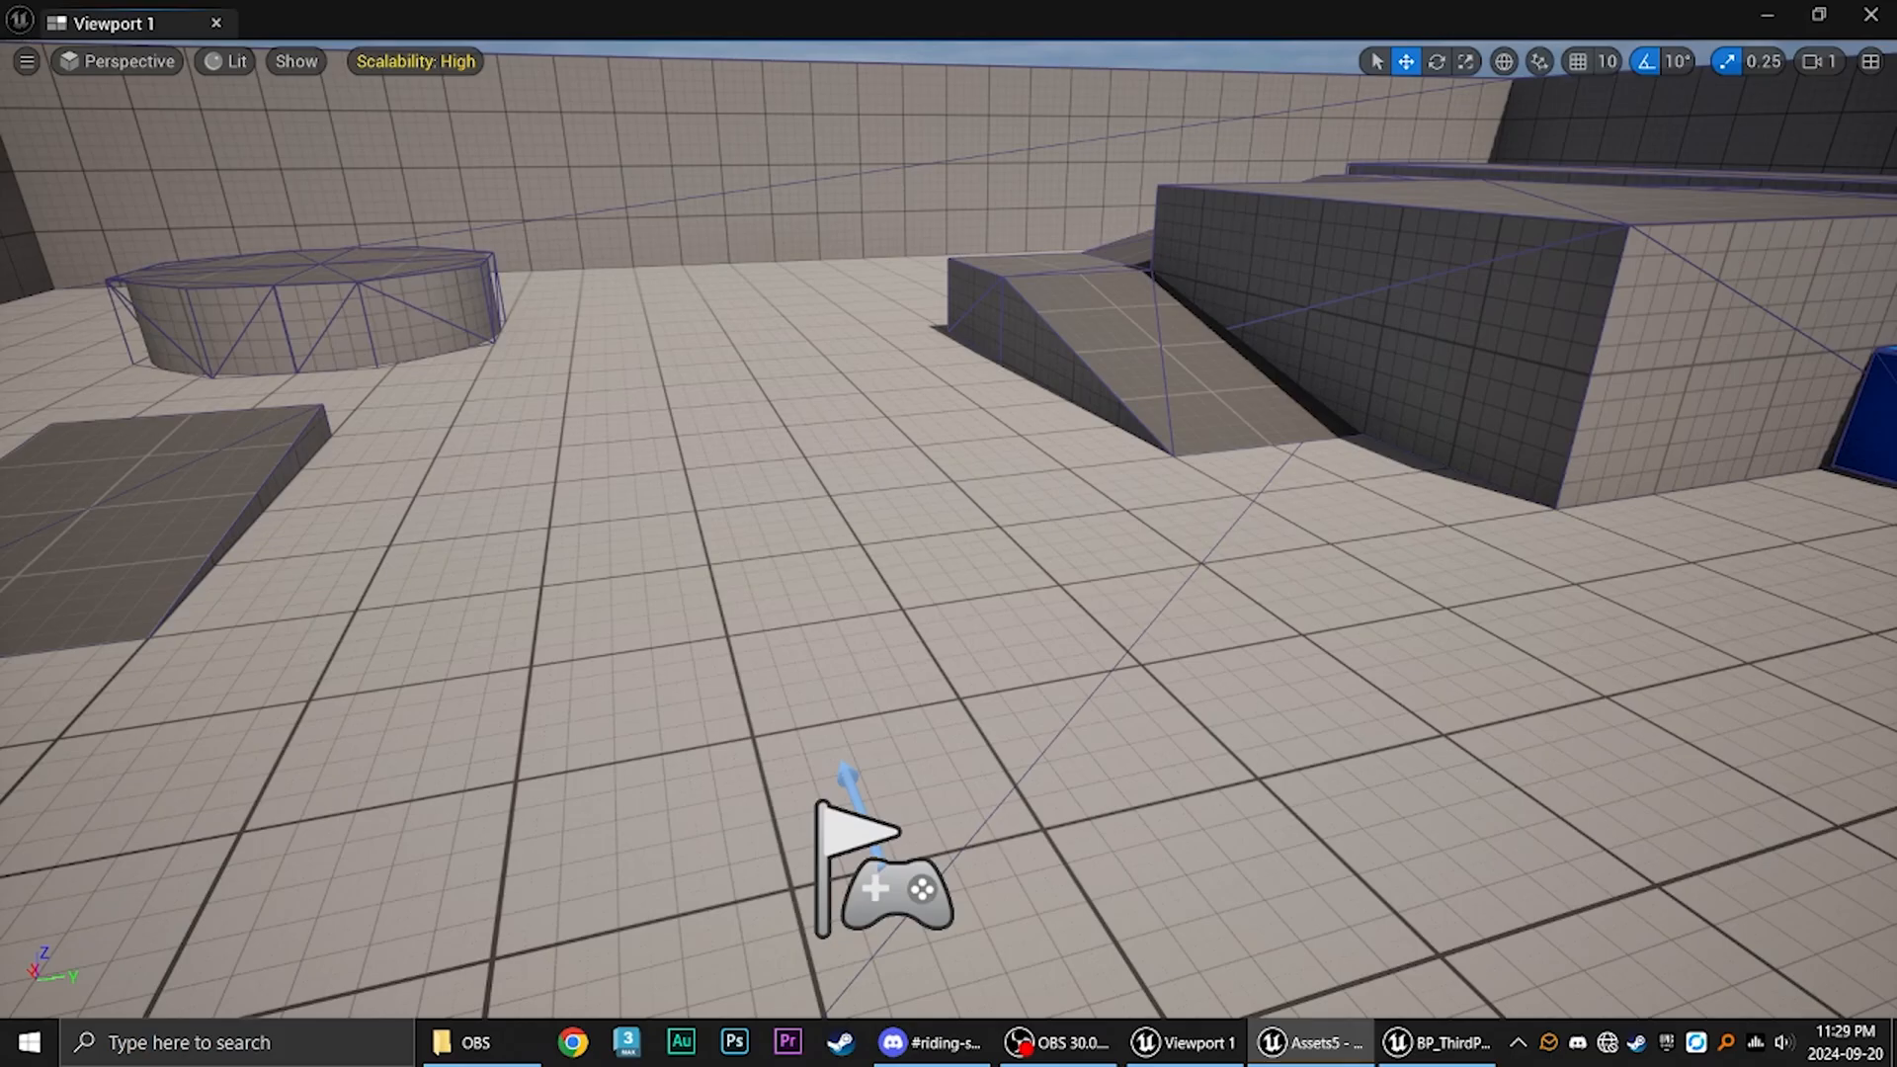
# Test the level in play mode again, running forward and sideways and stopping to examine how the ponytail swings.
pyautogui.moveTo(1229, 325); pyautogui.dragTo(1229, 241, button='right')
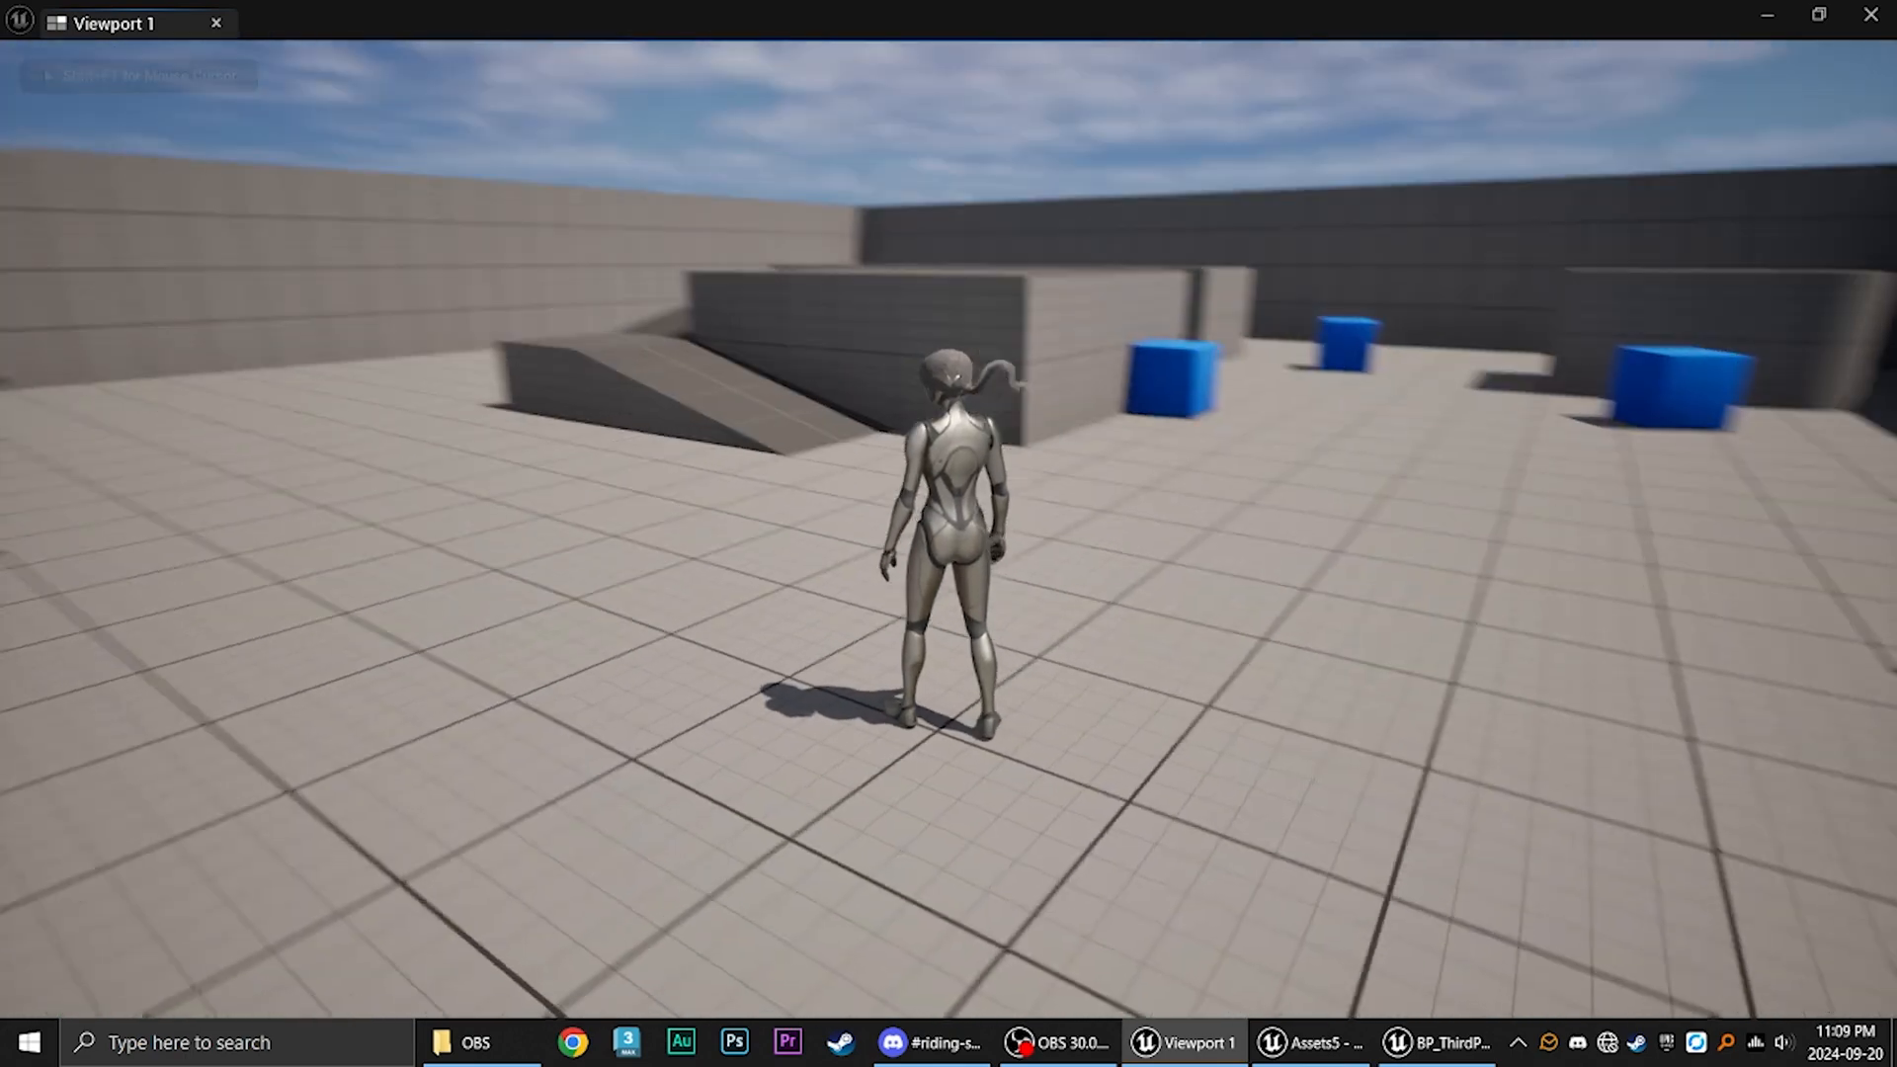
pyautogui.press('w')
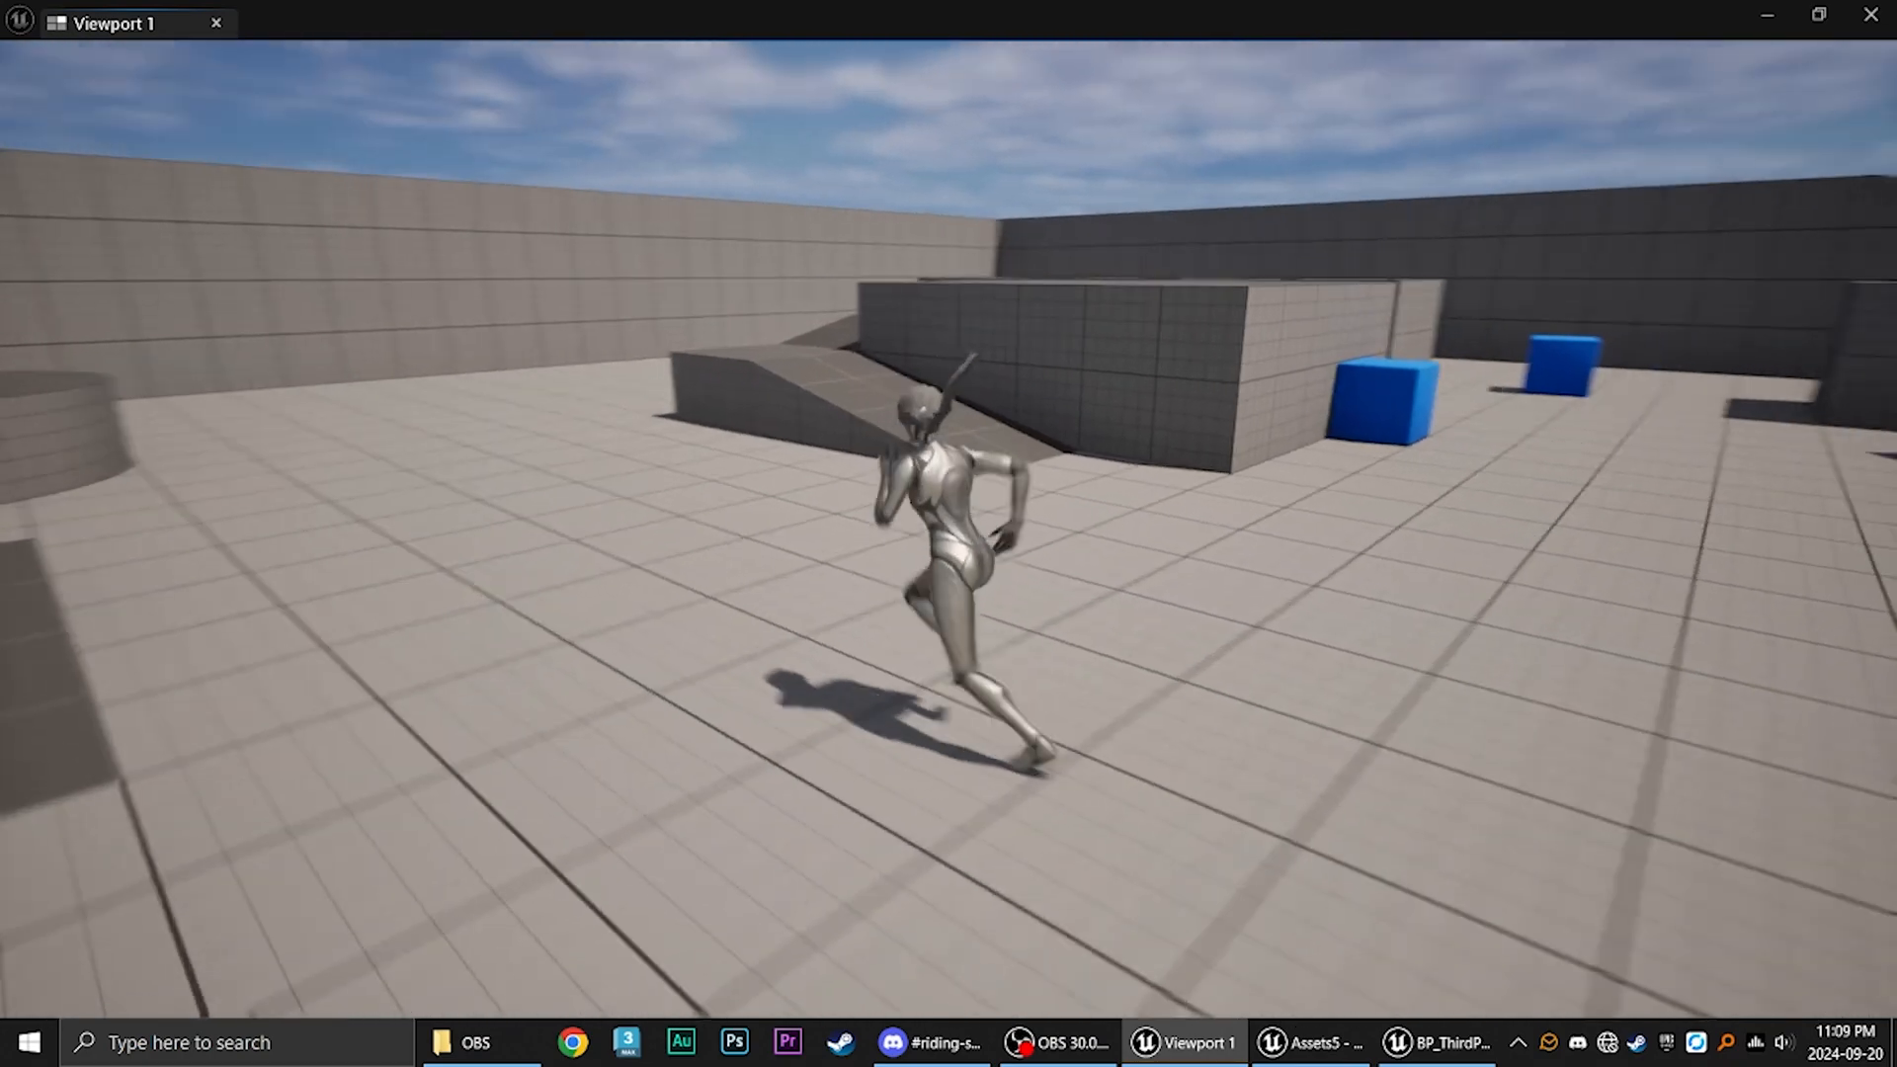
pyautogui.press('w')
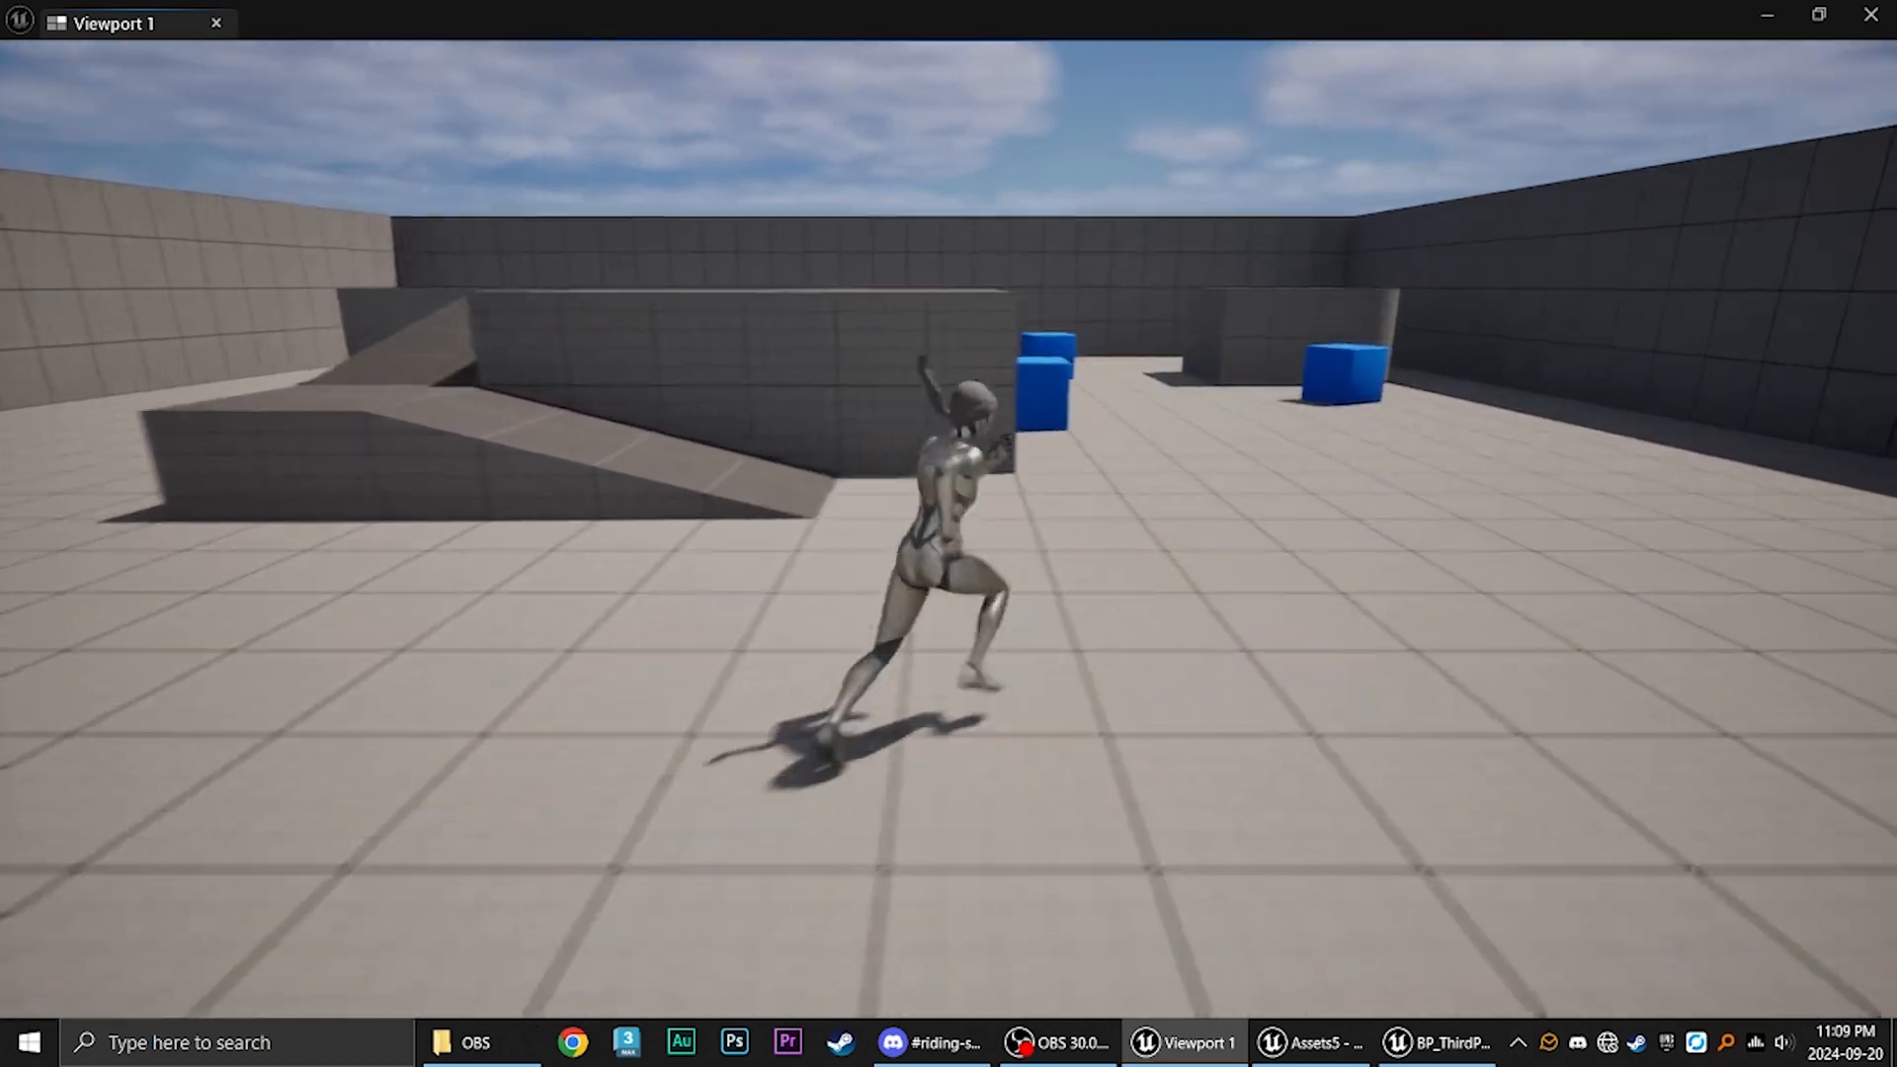
pyautogui.press('w')
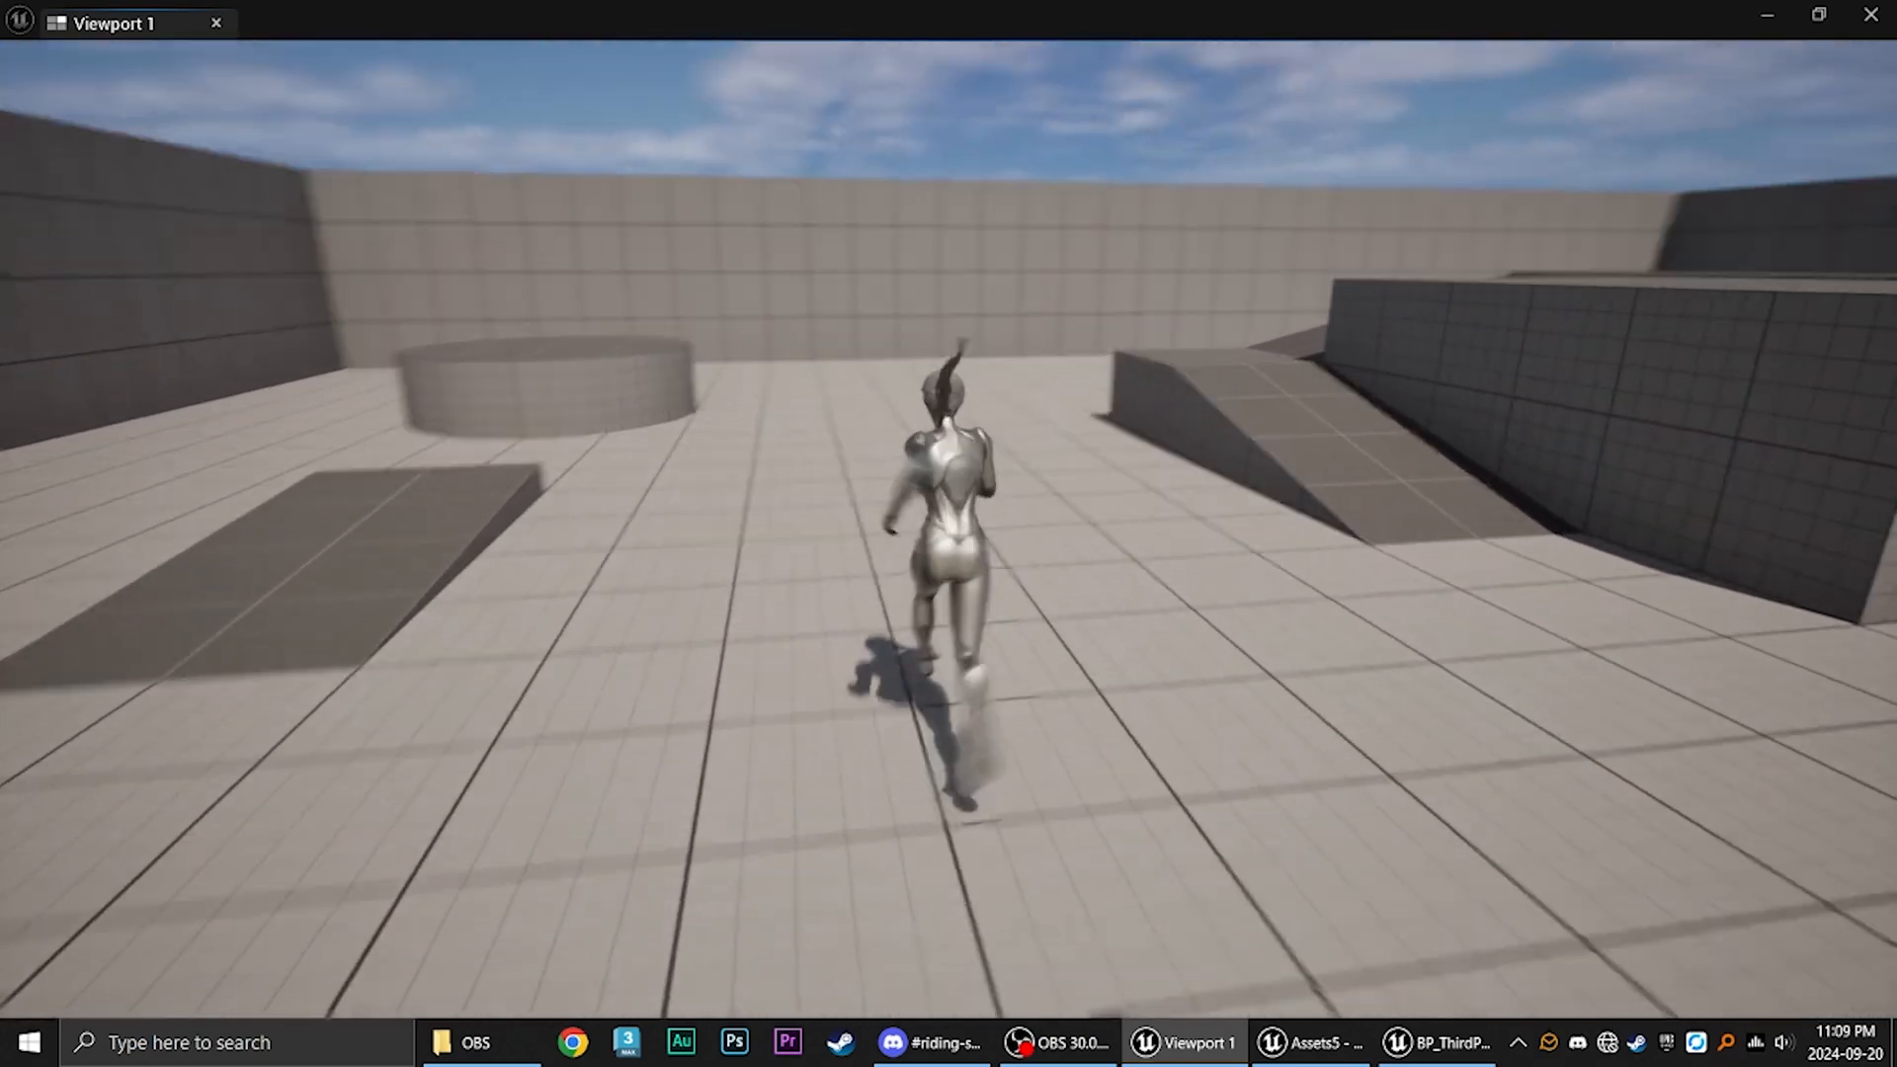
pyautogui.press('a')
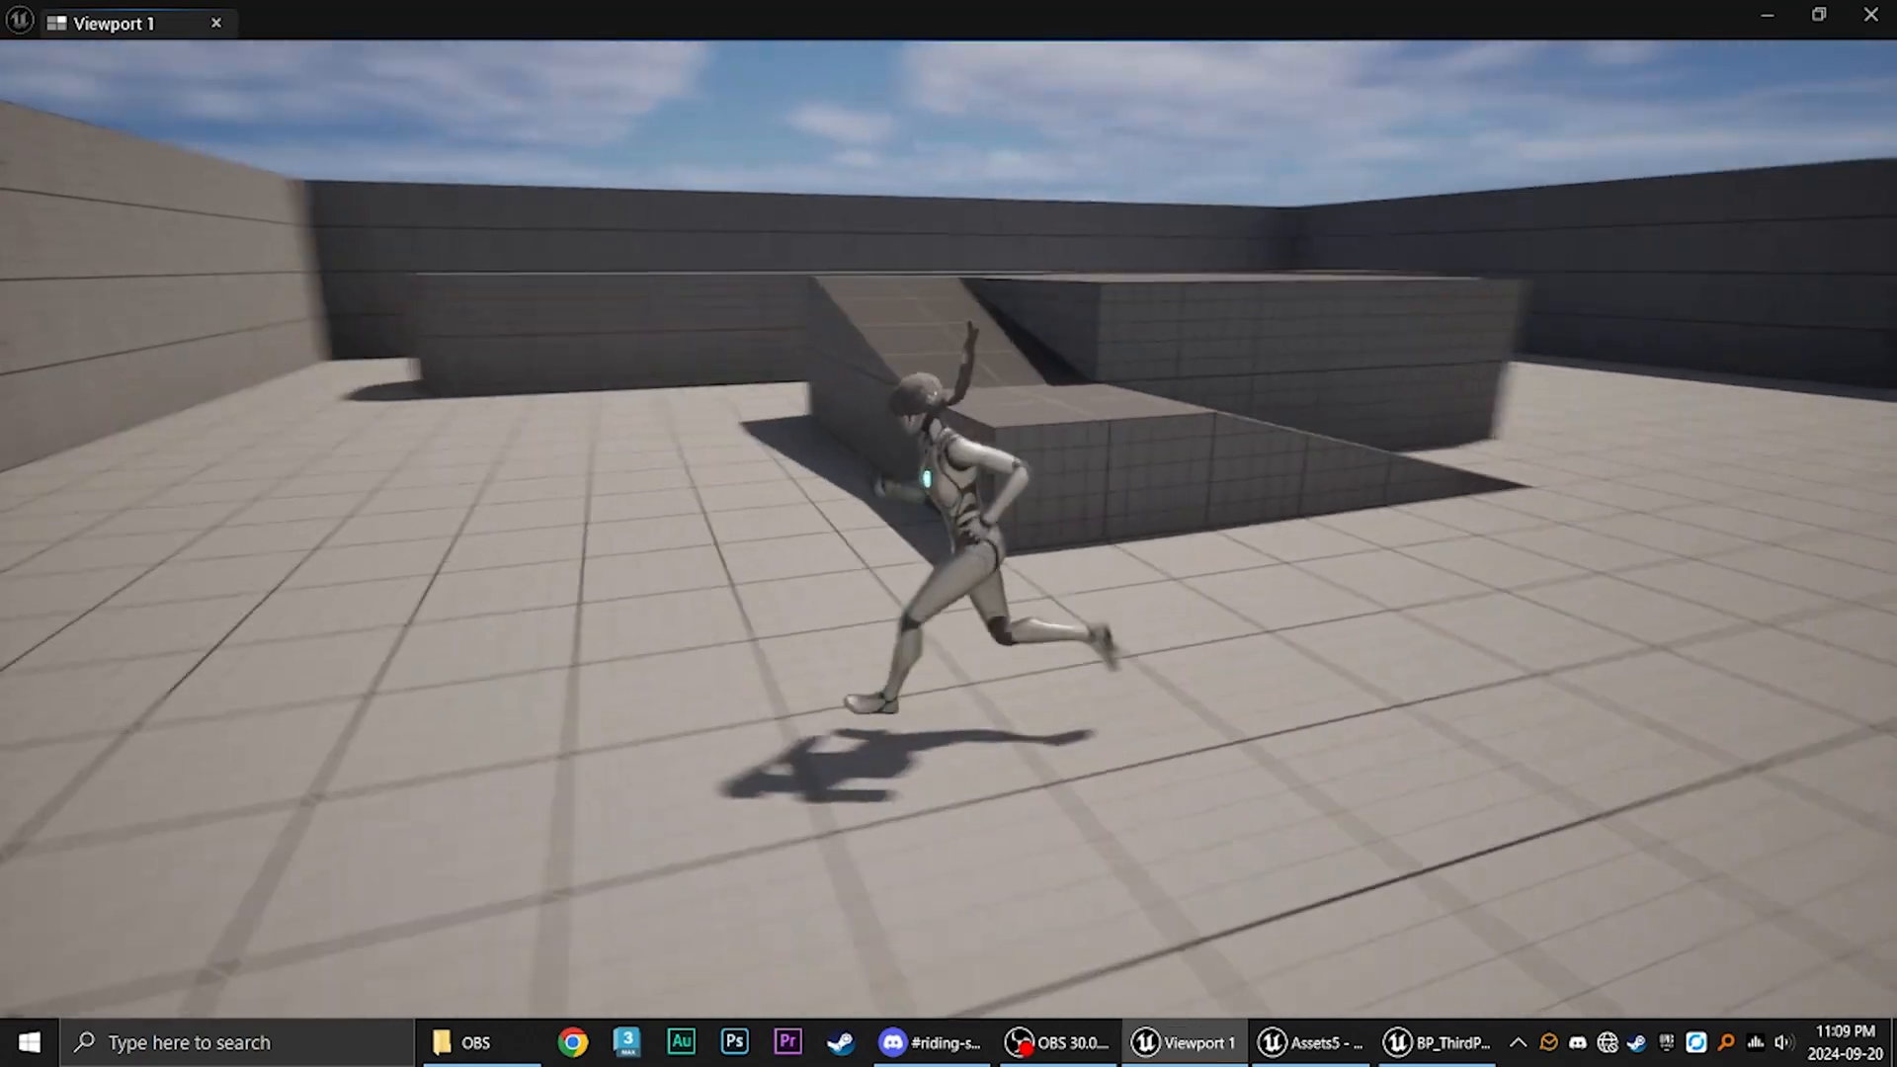
pyautogui.press('d')
pyautogui.press('a')
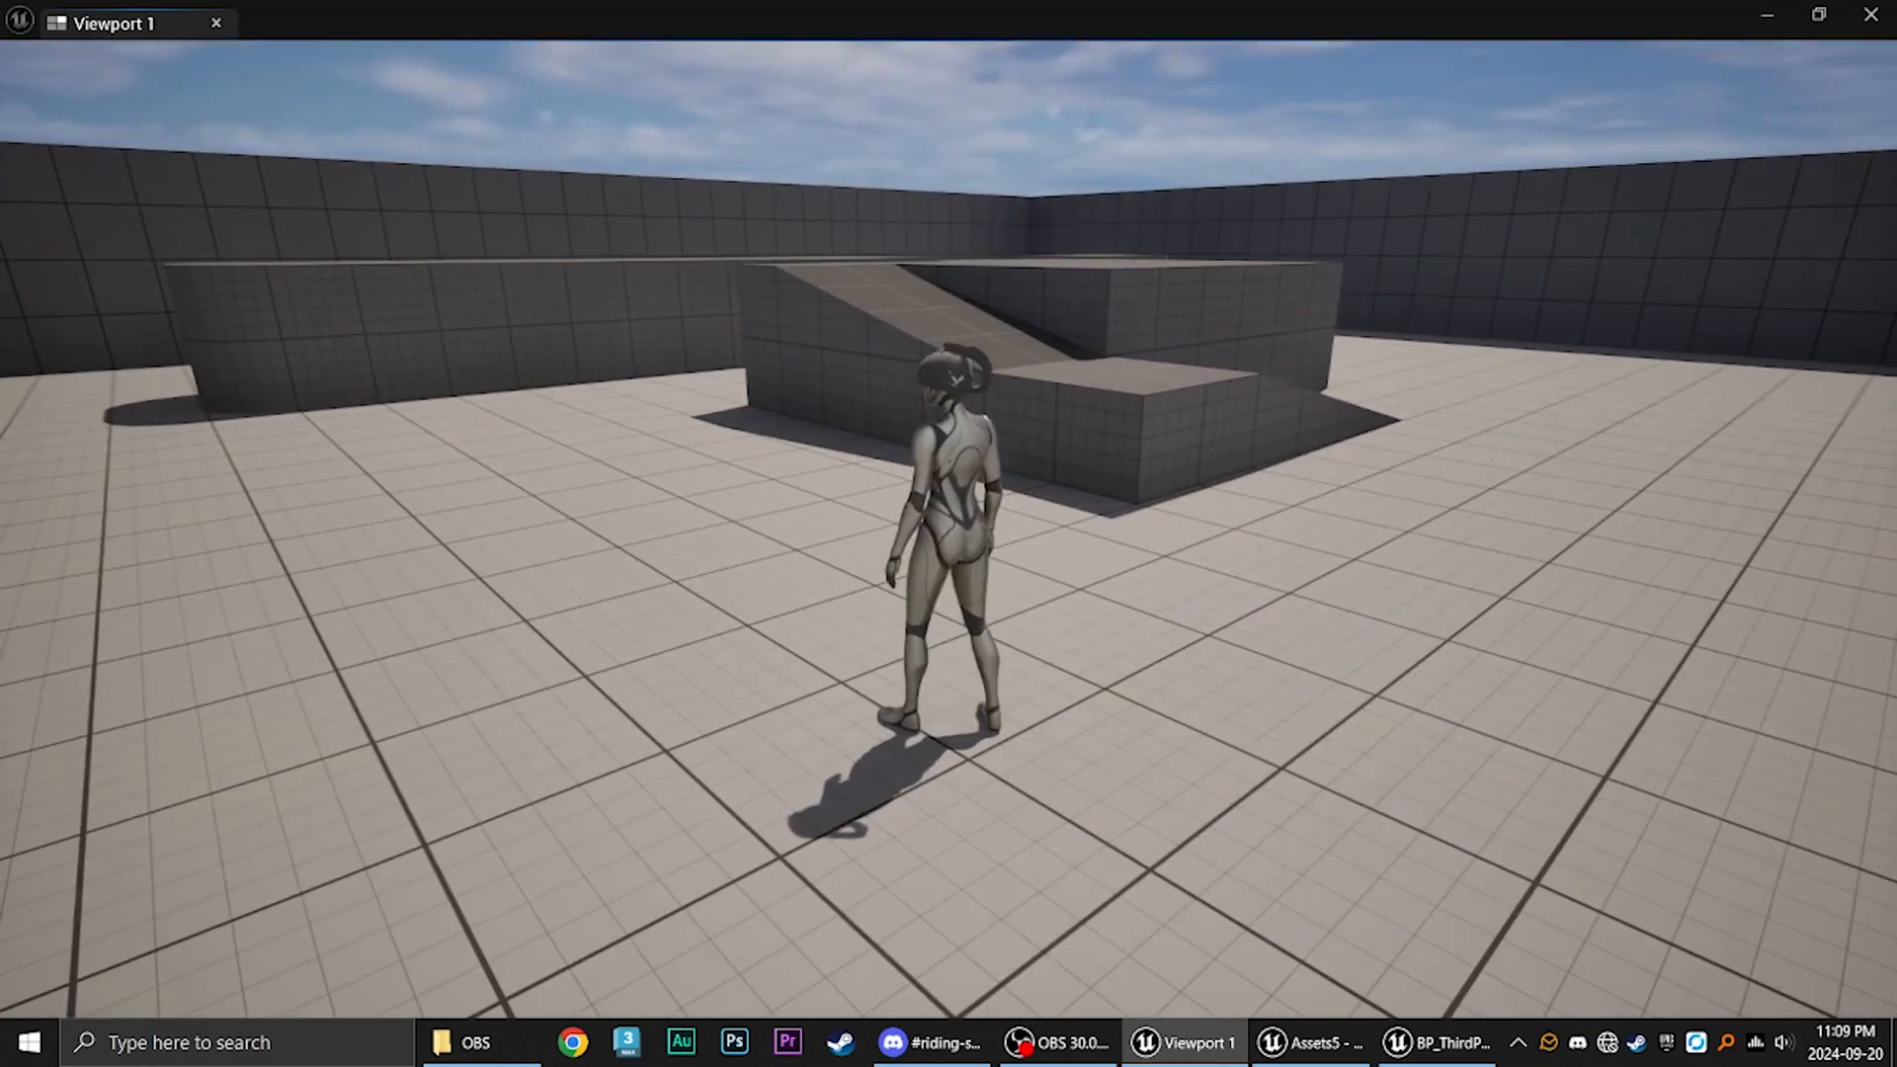
# Run the character sideways, forward and backward to examine the ponytail's swing, and end the play session.
pyautogui.press('d')
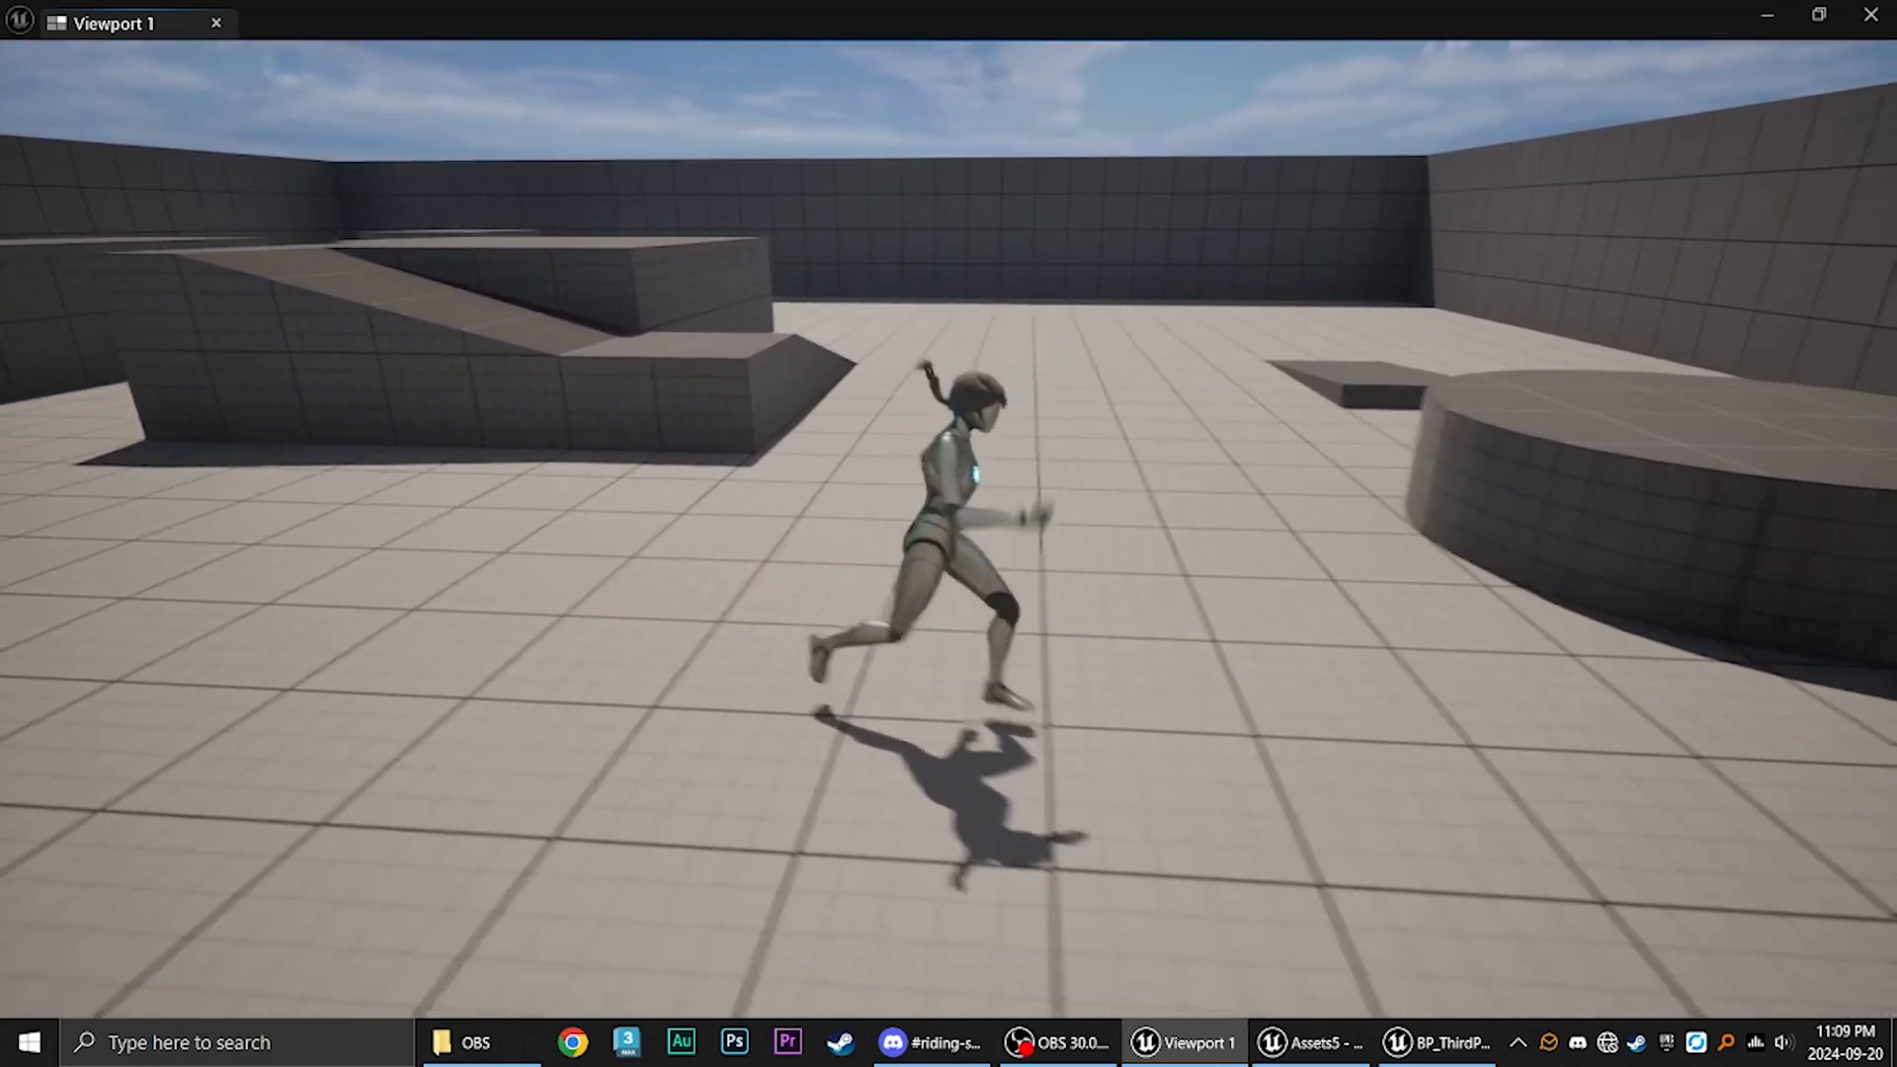
pyautogui.press('w')
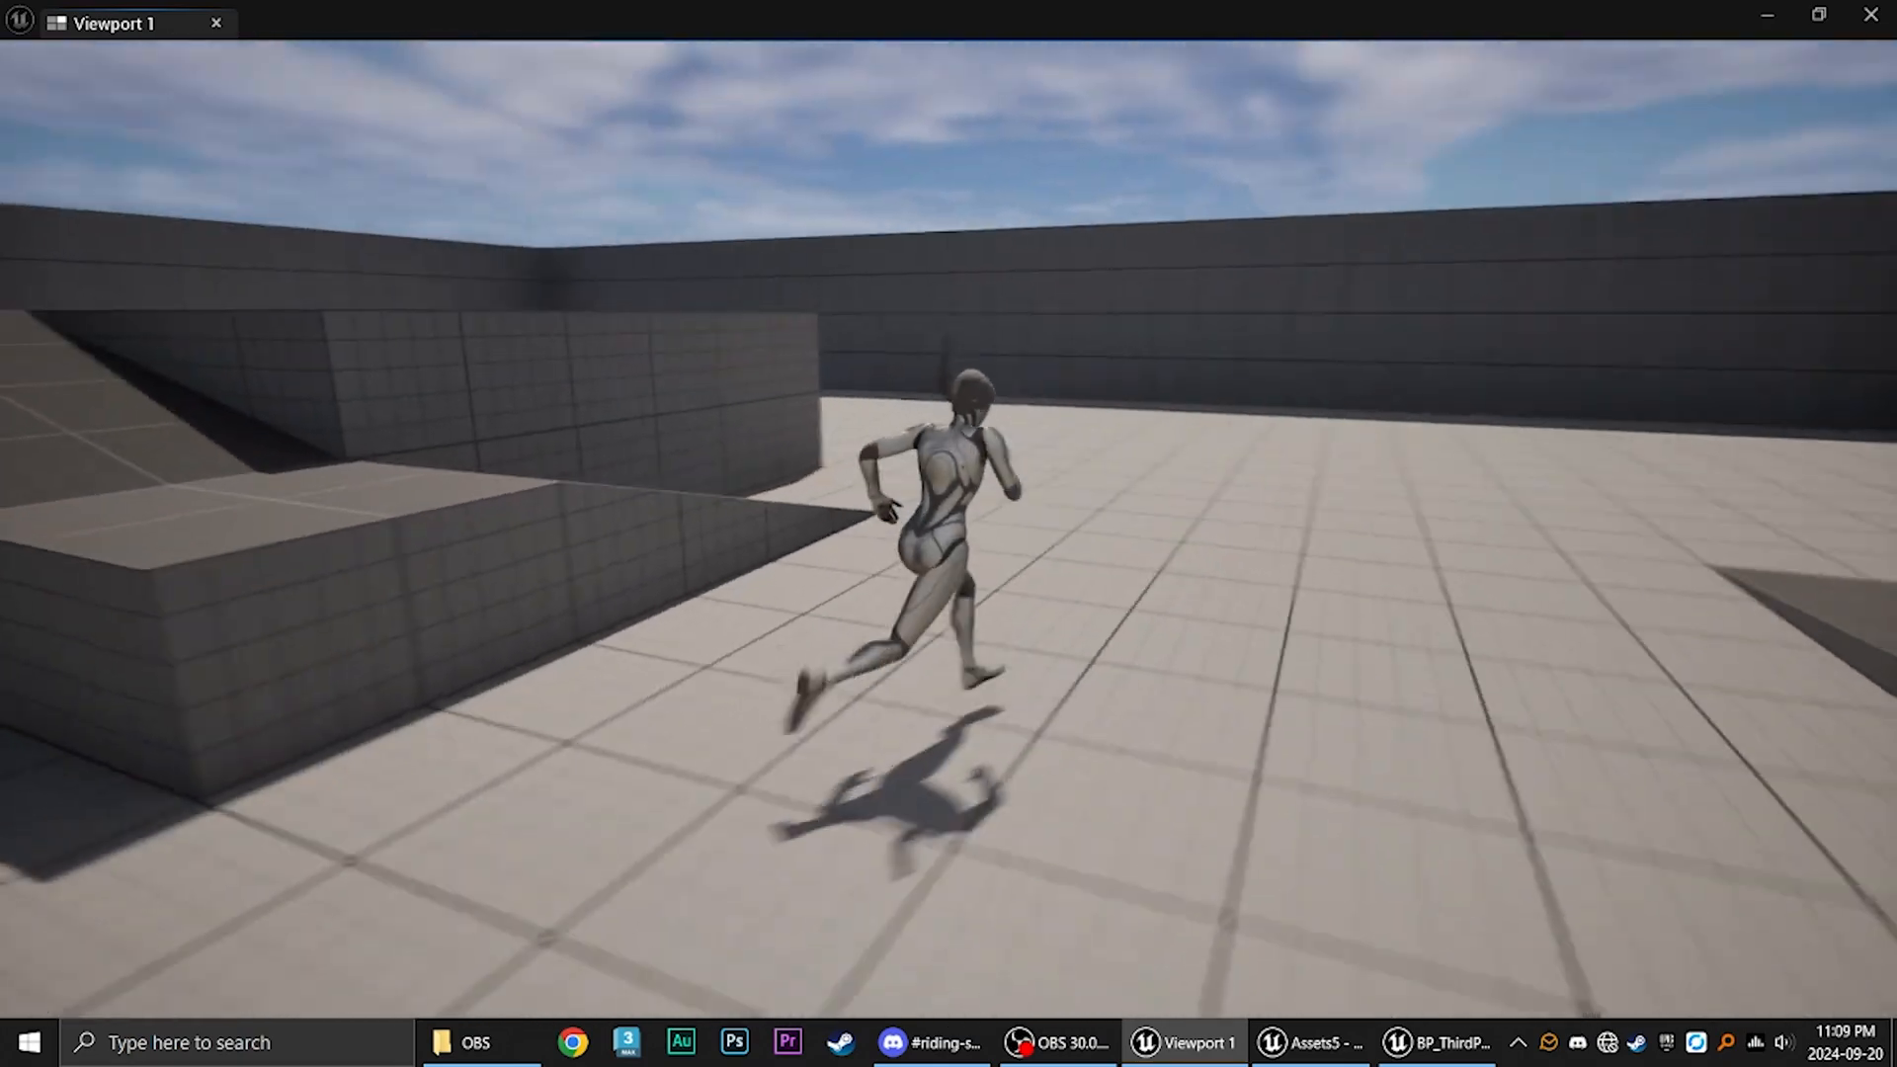
pyautogui.press('d')
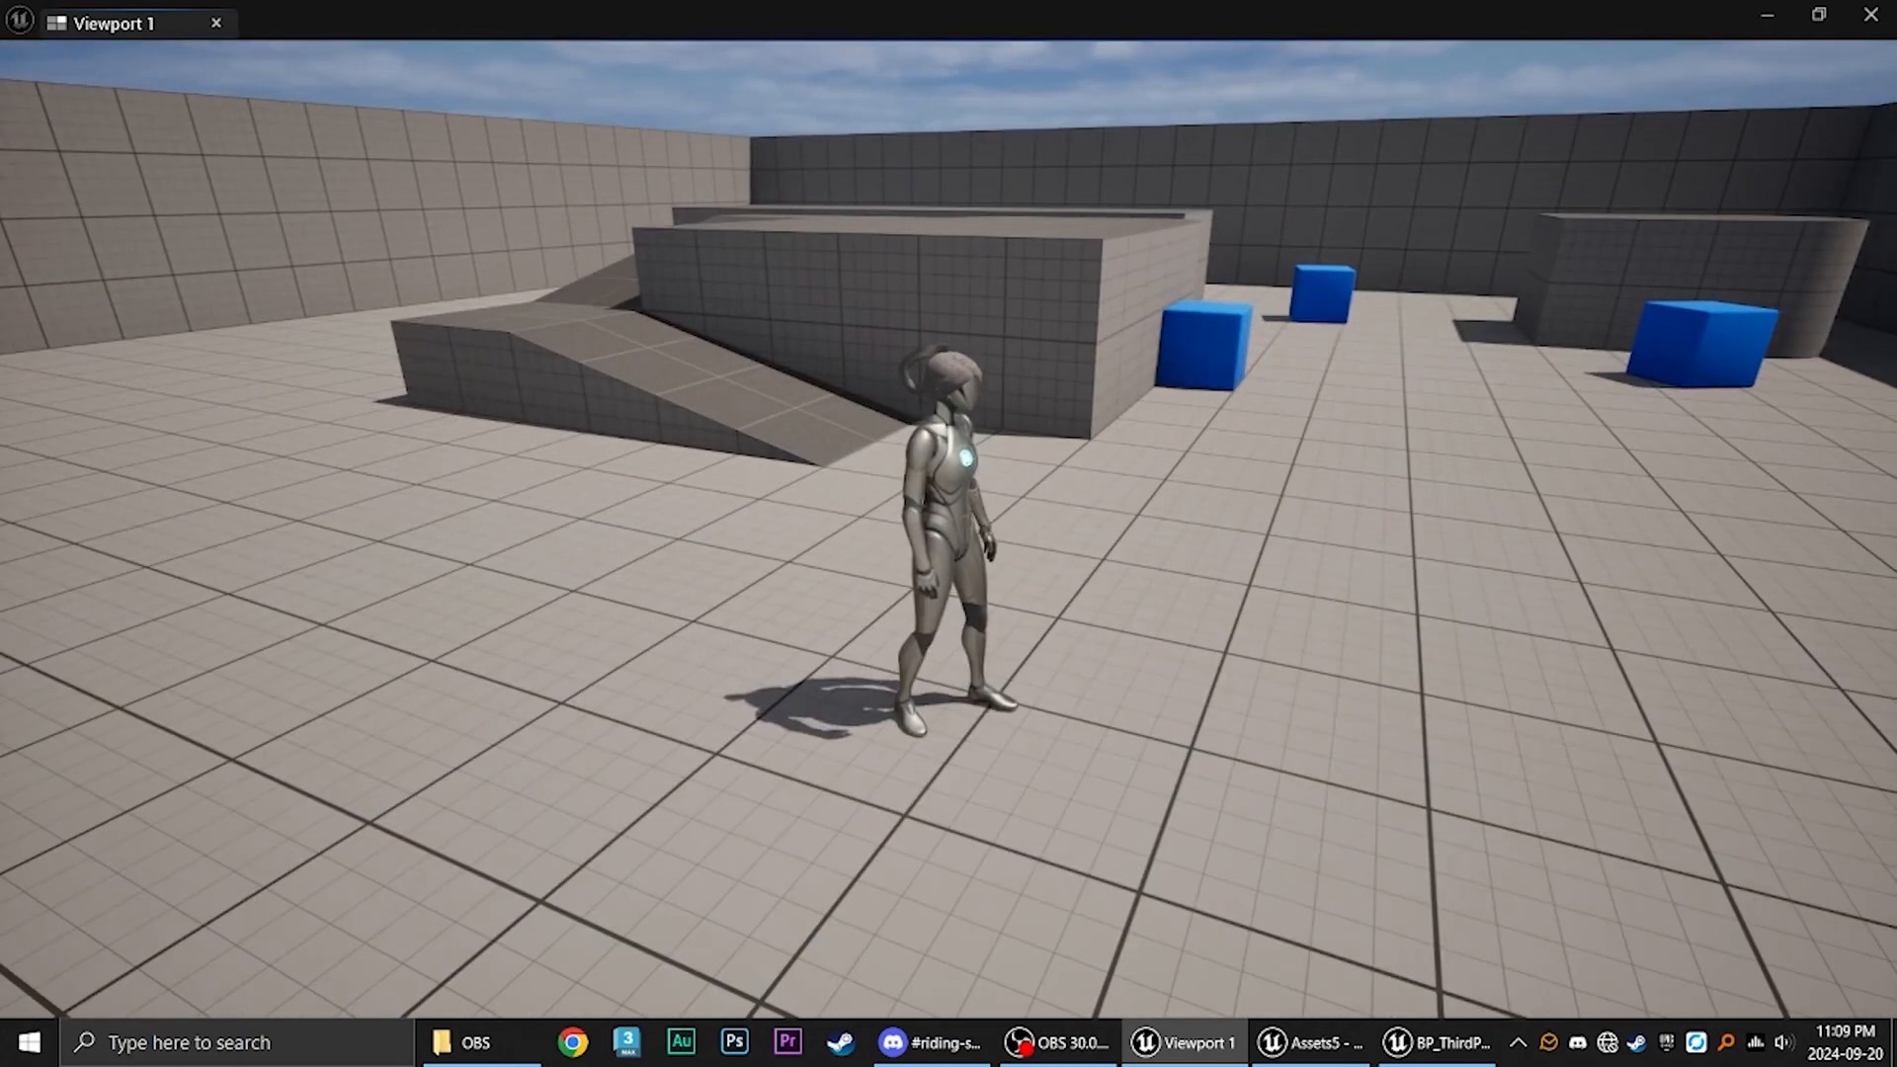
pyautogui.press('s')
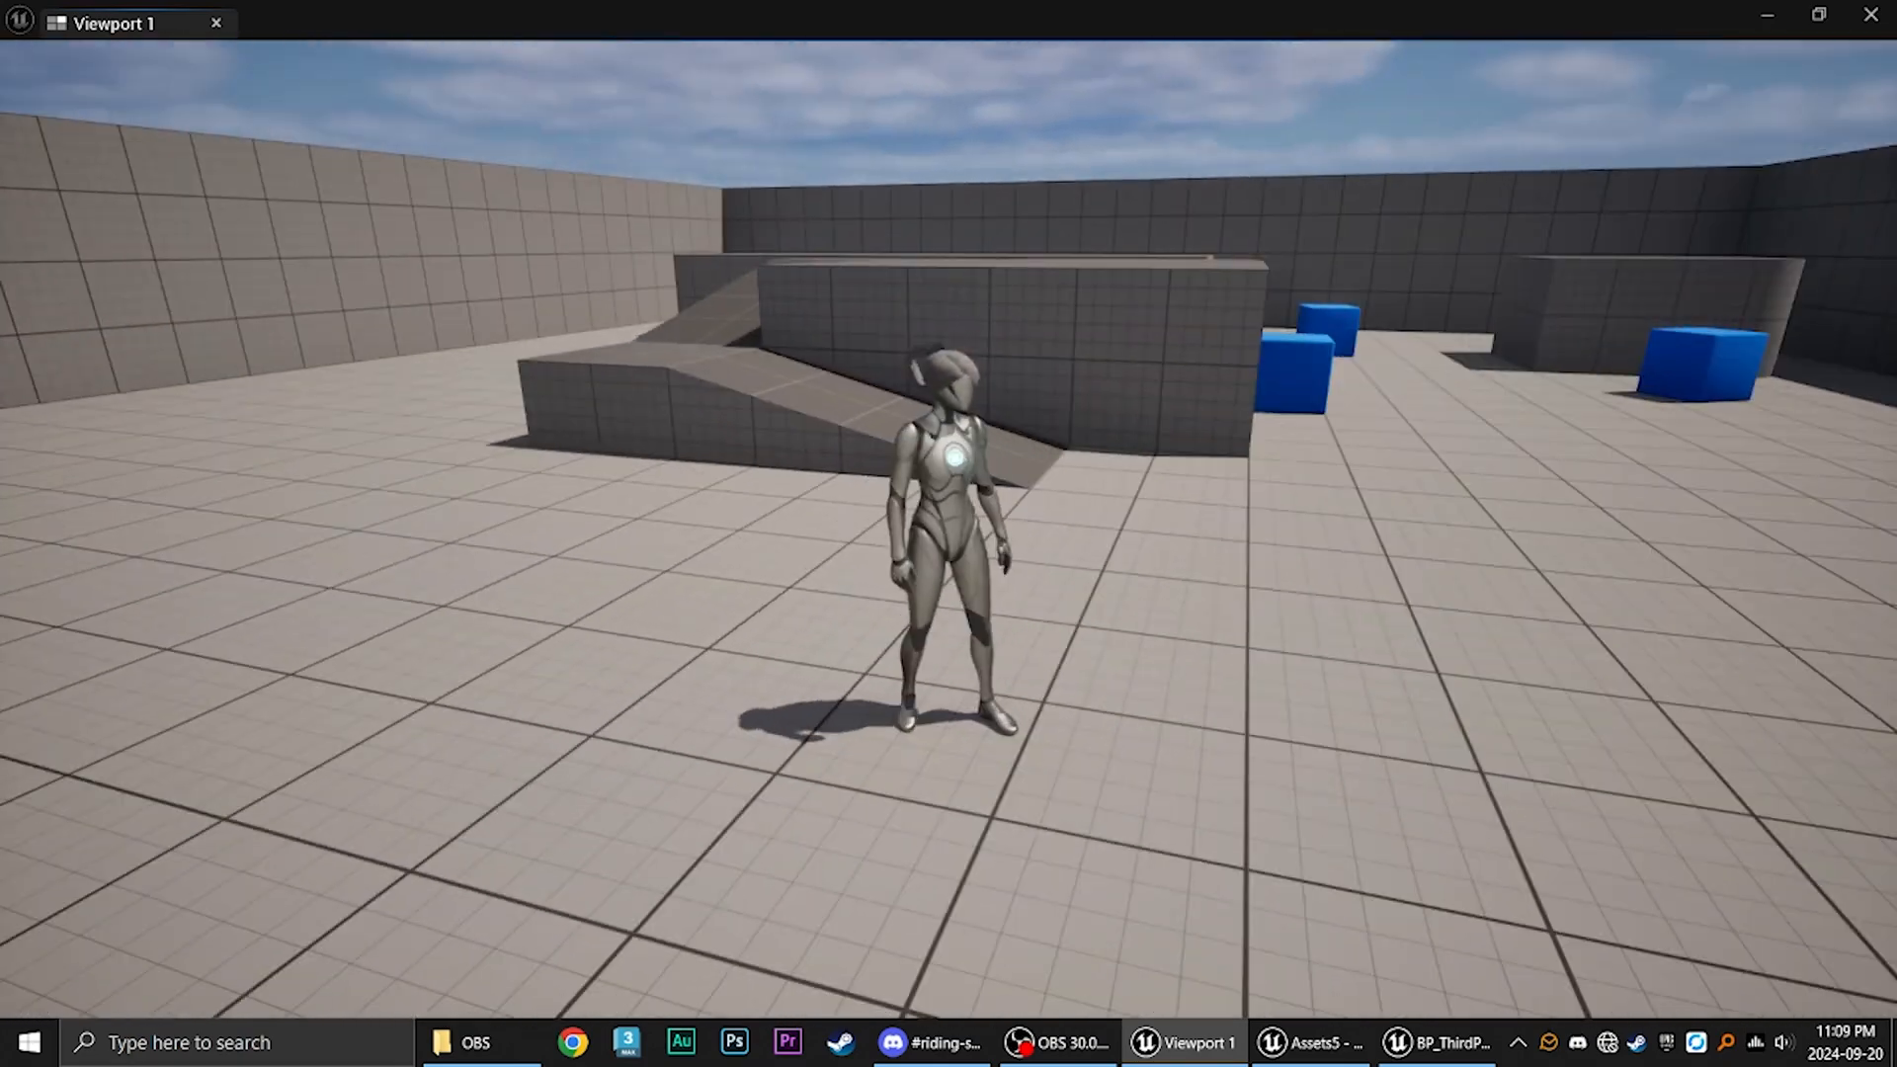
pyautogui.press('Escape')
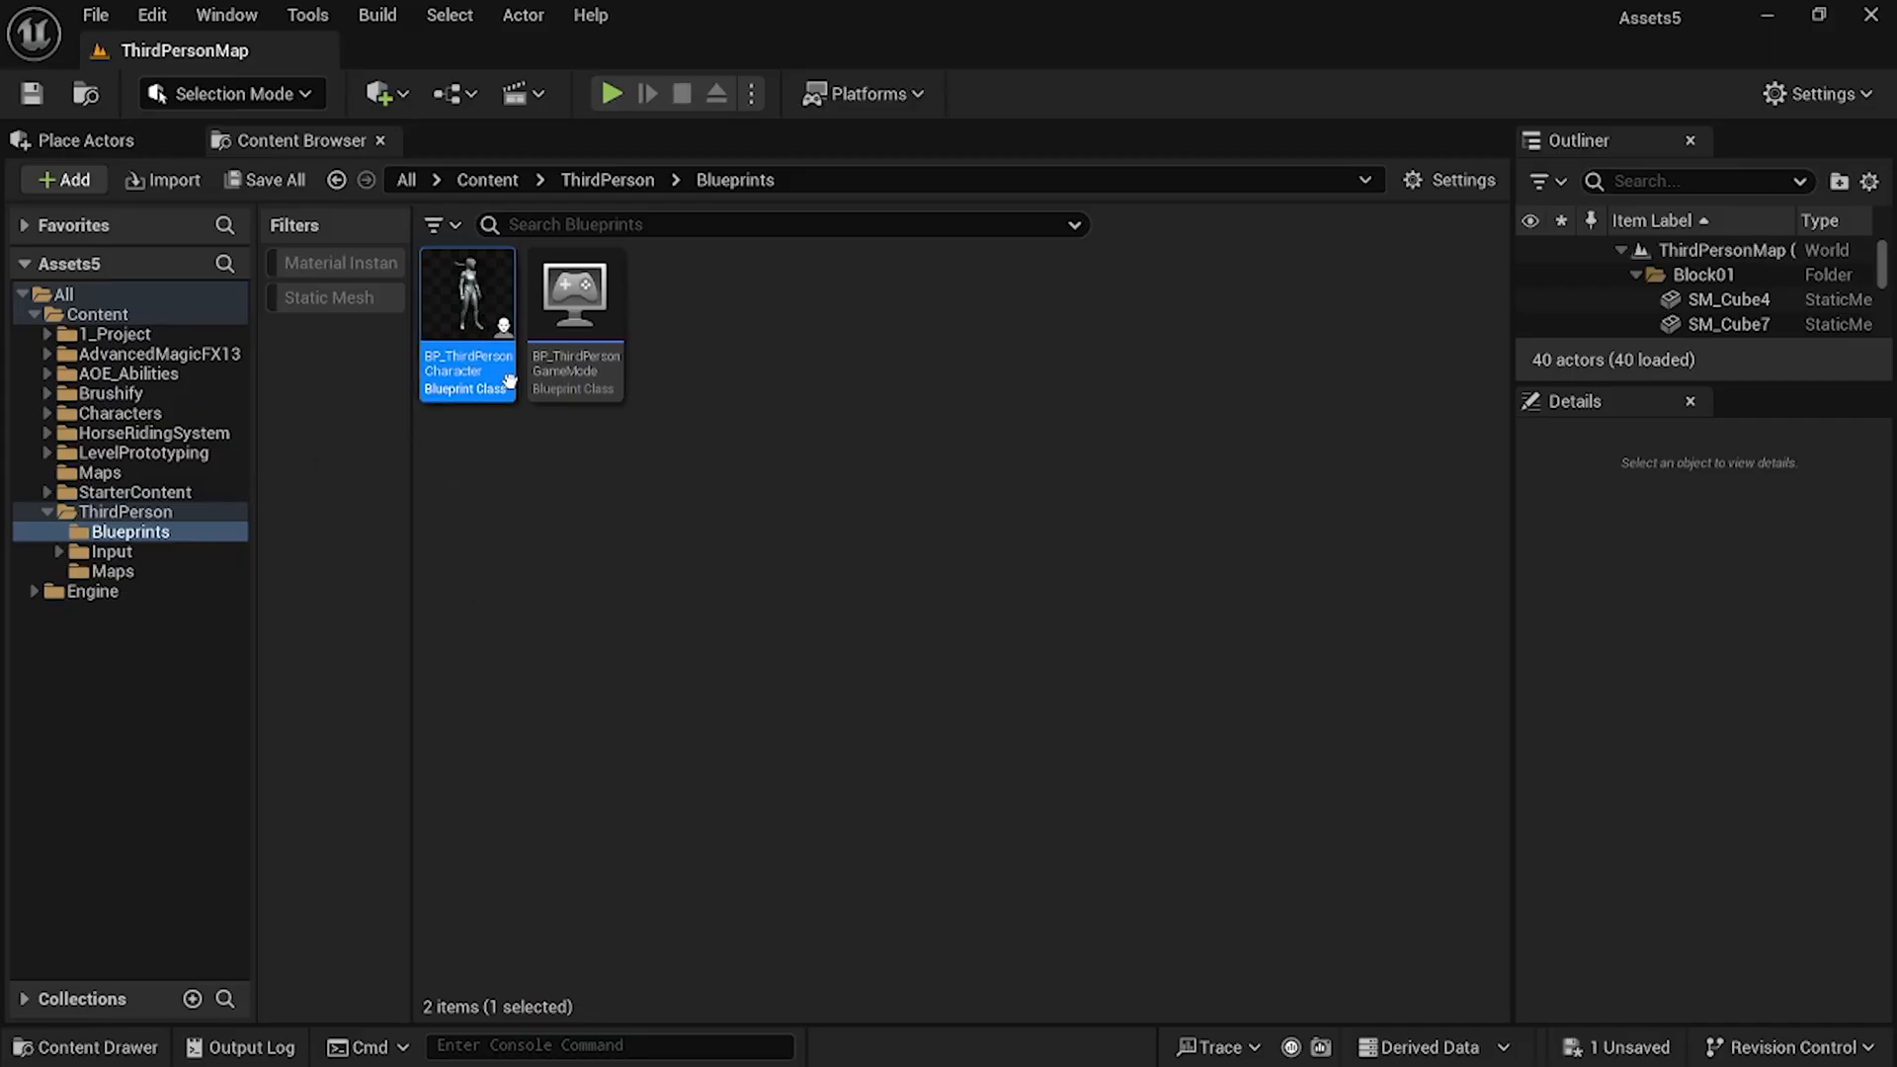
# Clear the property filter in BP_ThirdPersonCharacter and open the project's Engine Collision settings.
pyautogui.doubleClick(468, 326)
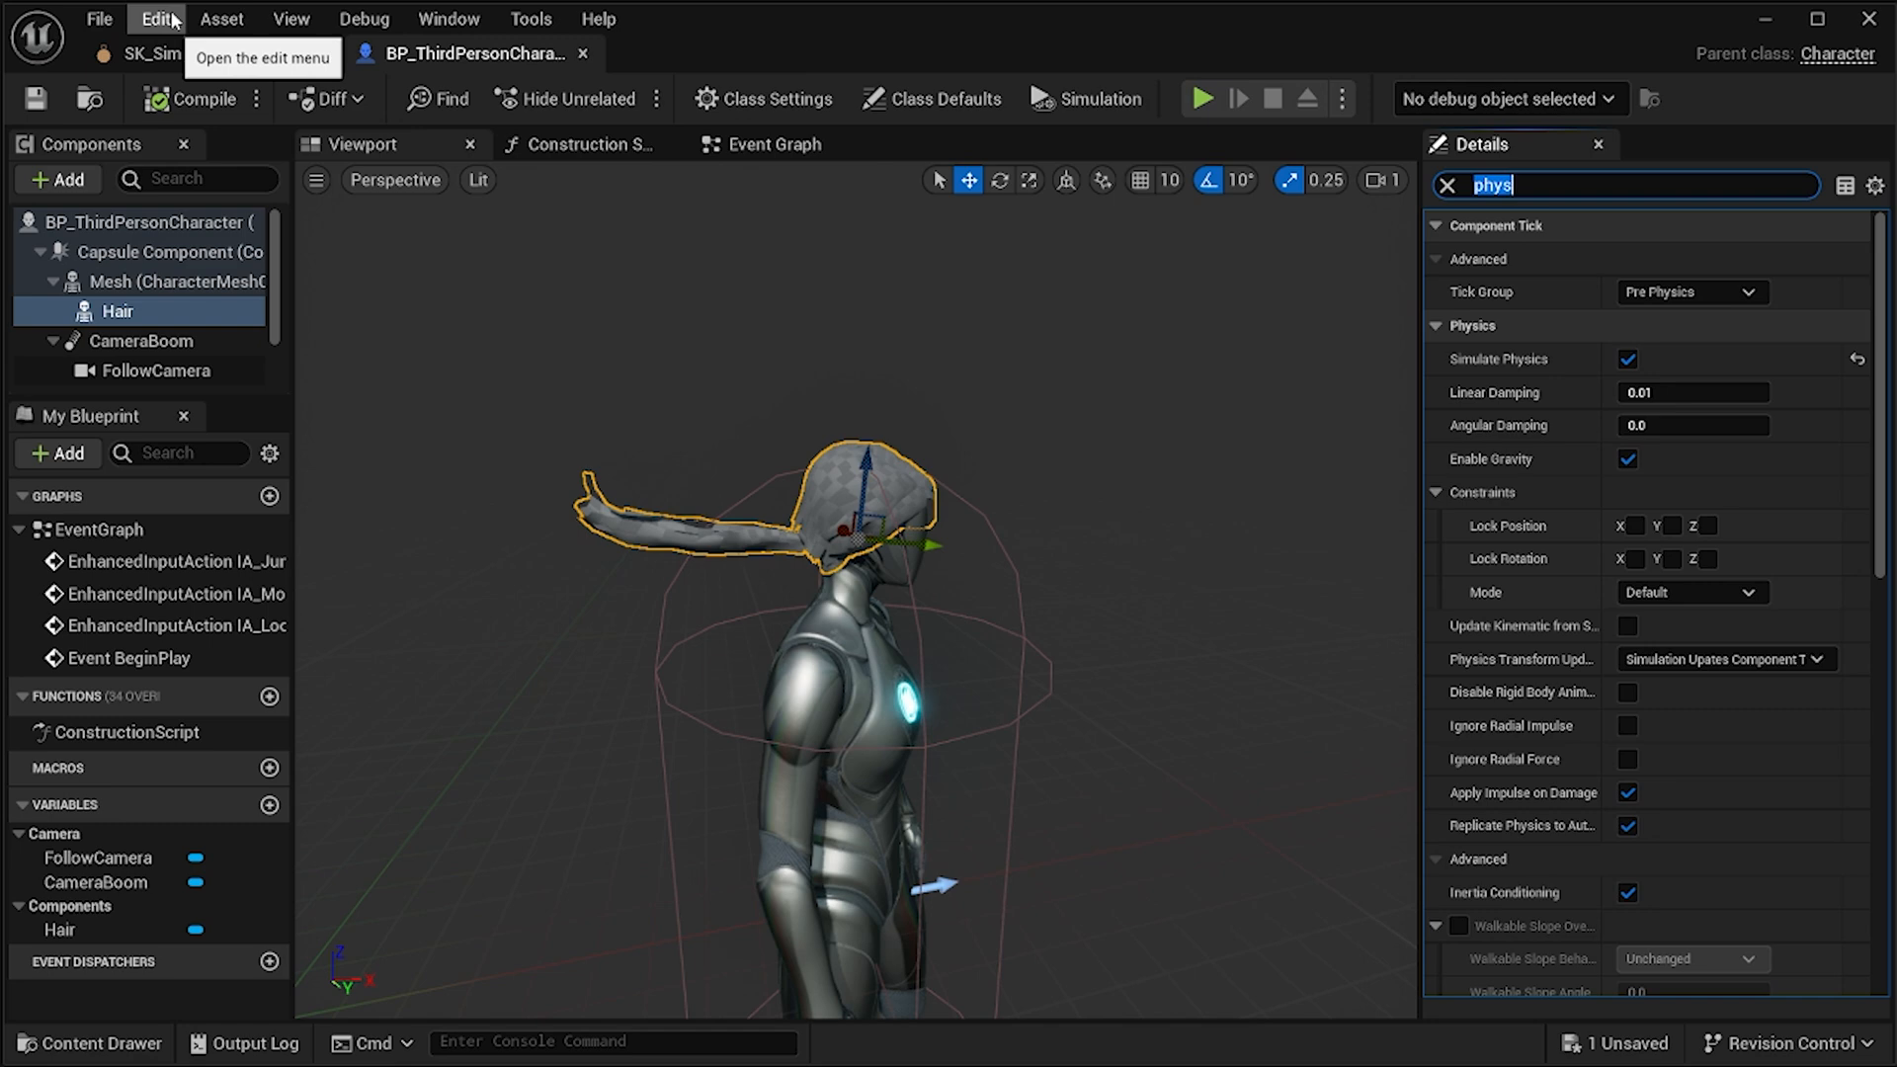
pyautogui.click(1446, 185)
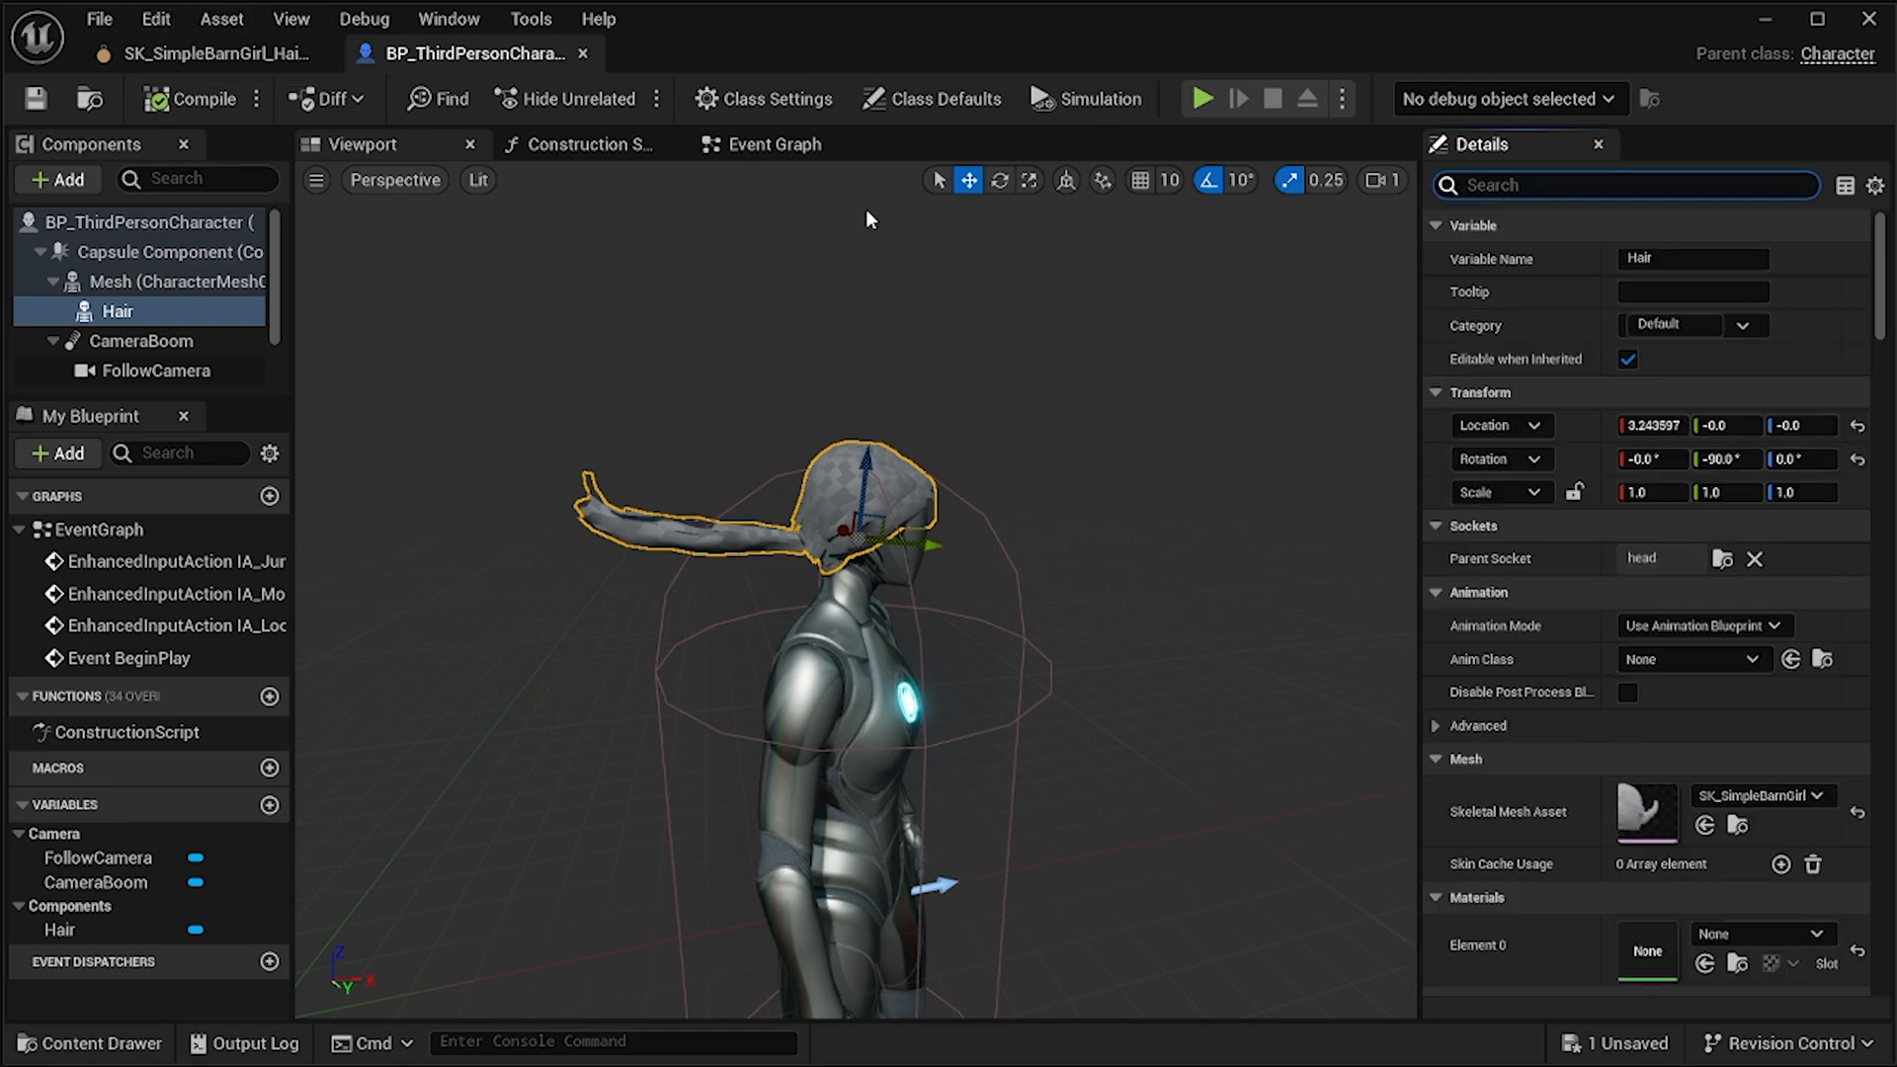
pyautogui.click(159, 19)
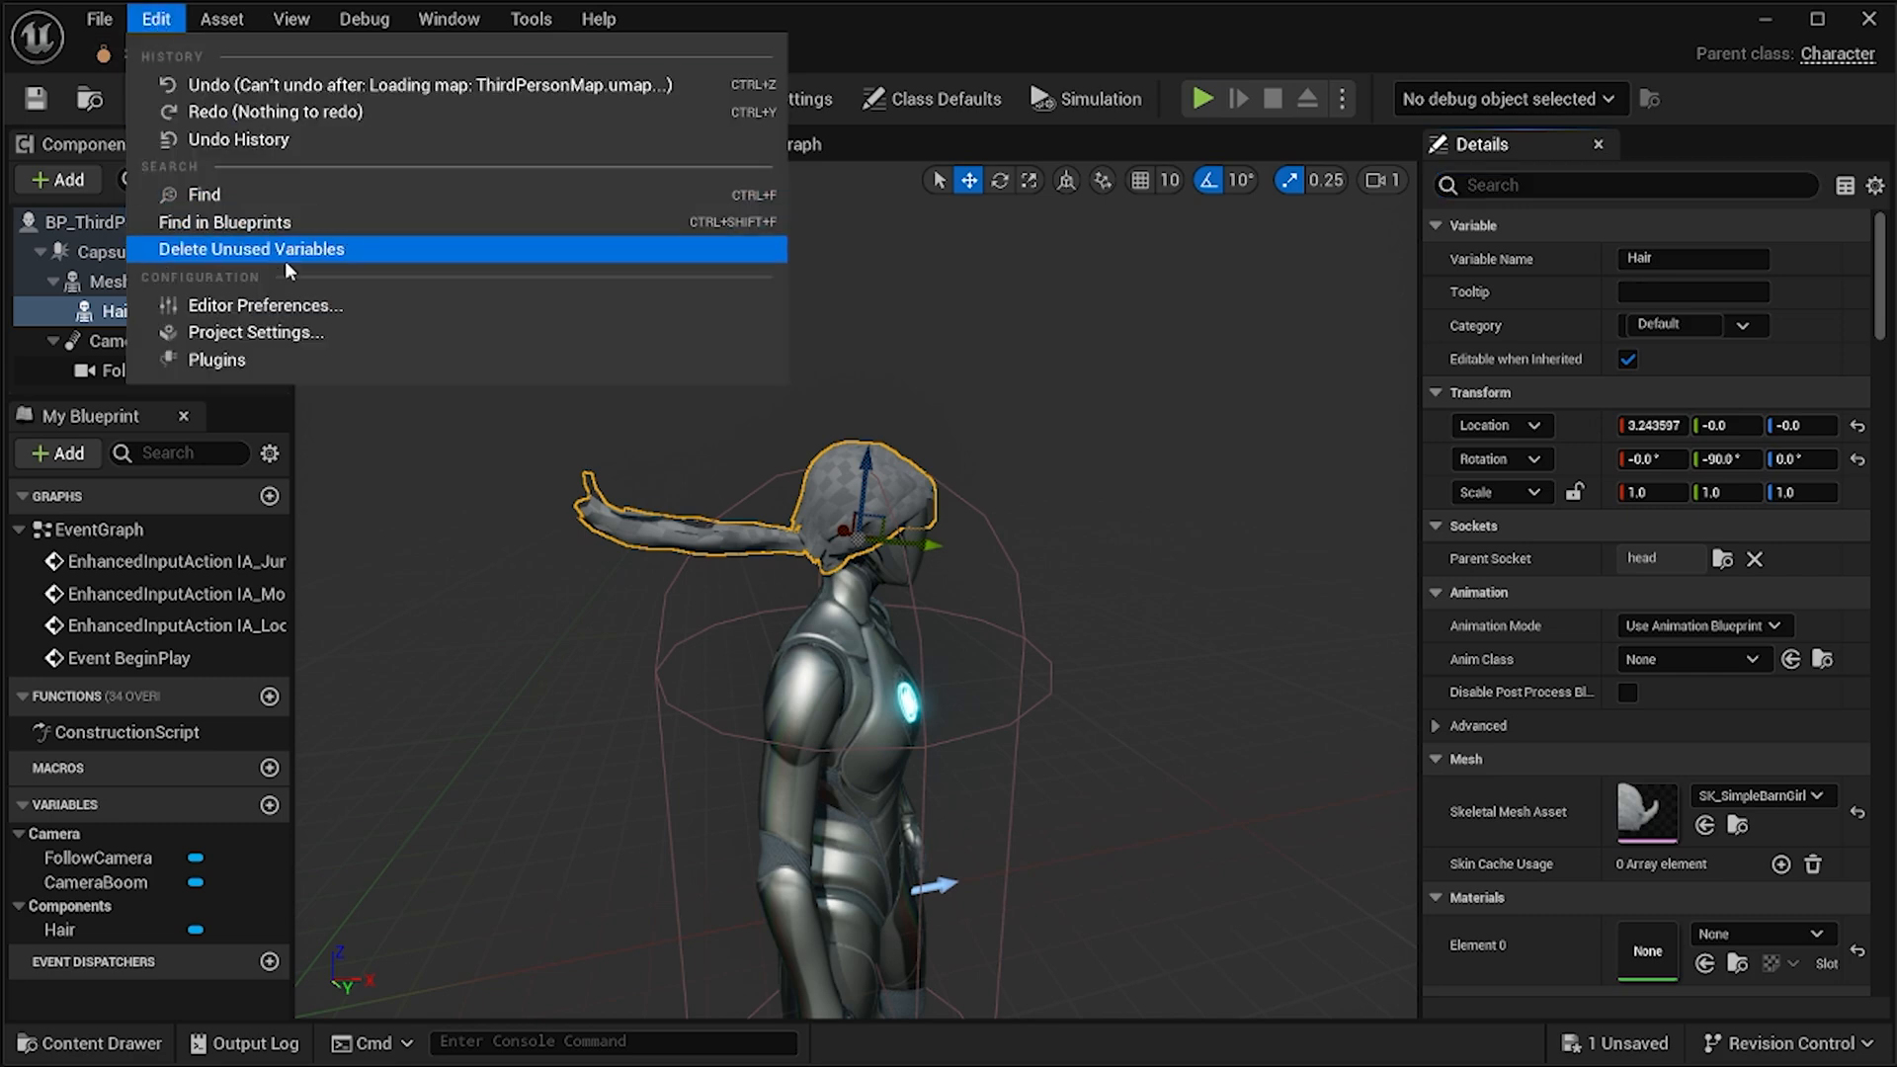
pyautogui.click(292, 330)
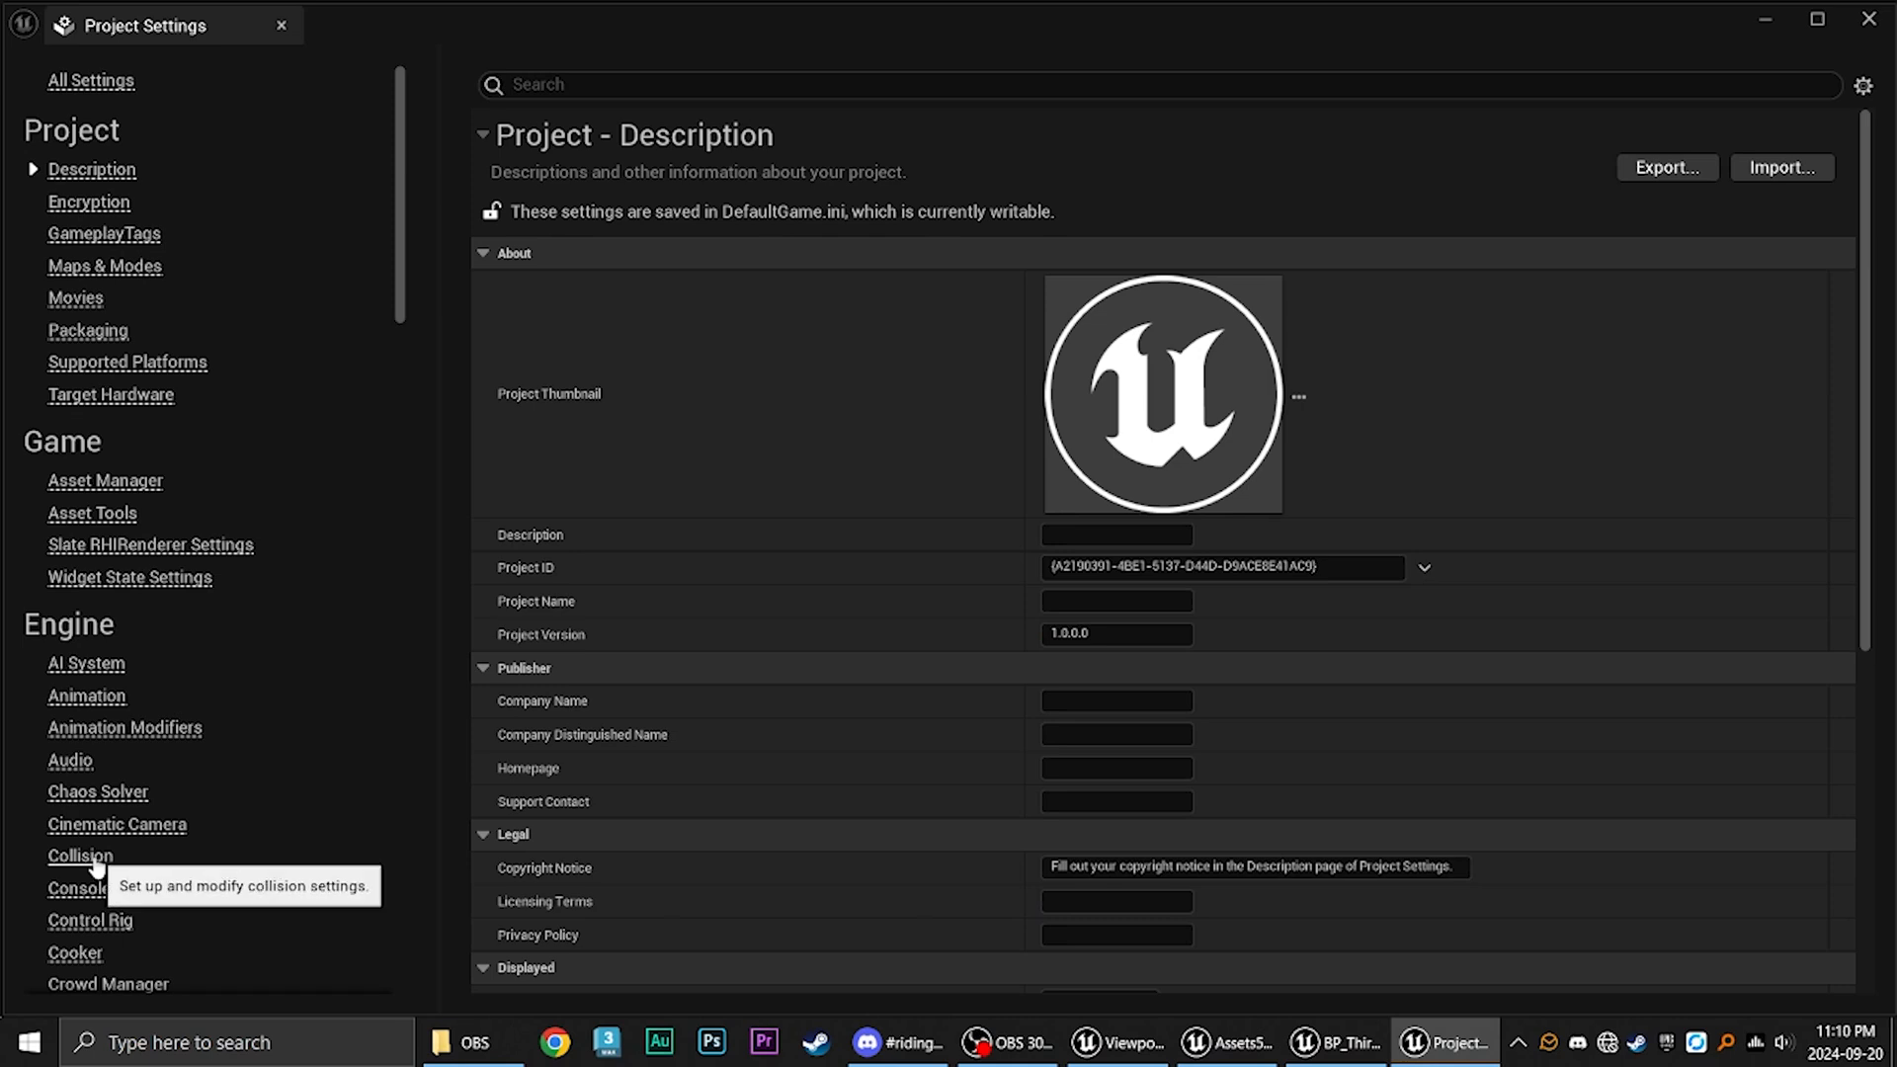
pyautogui.click(94, 859)
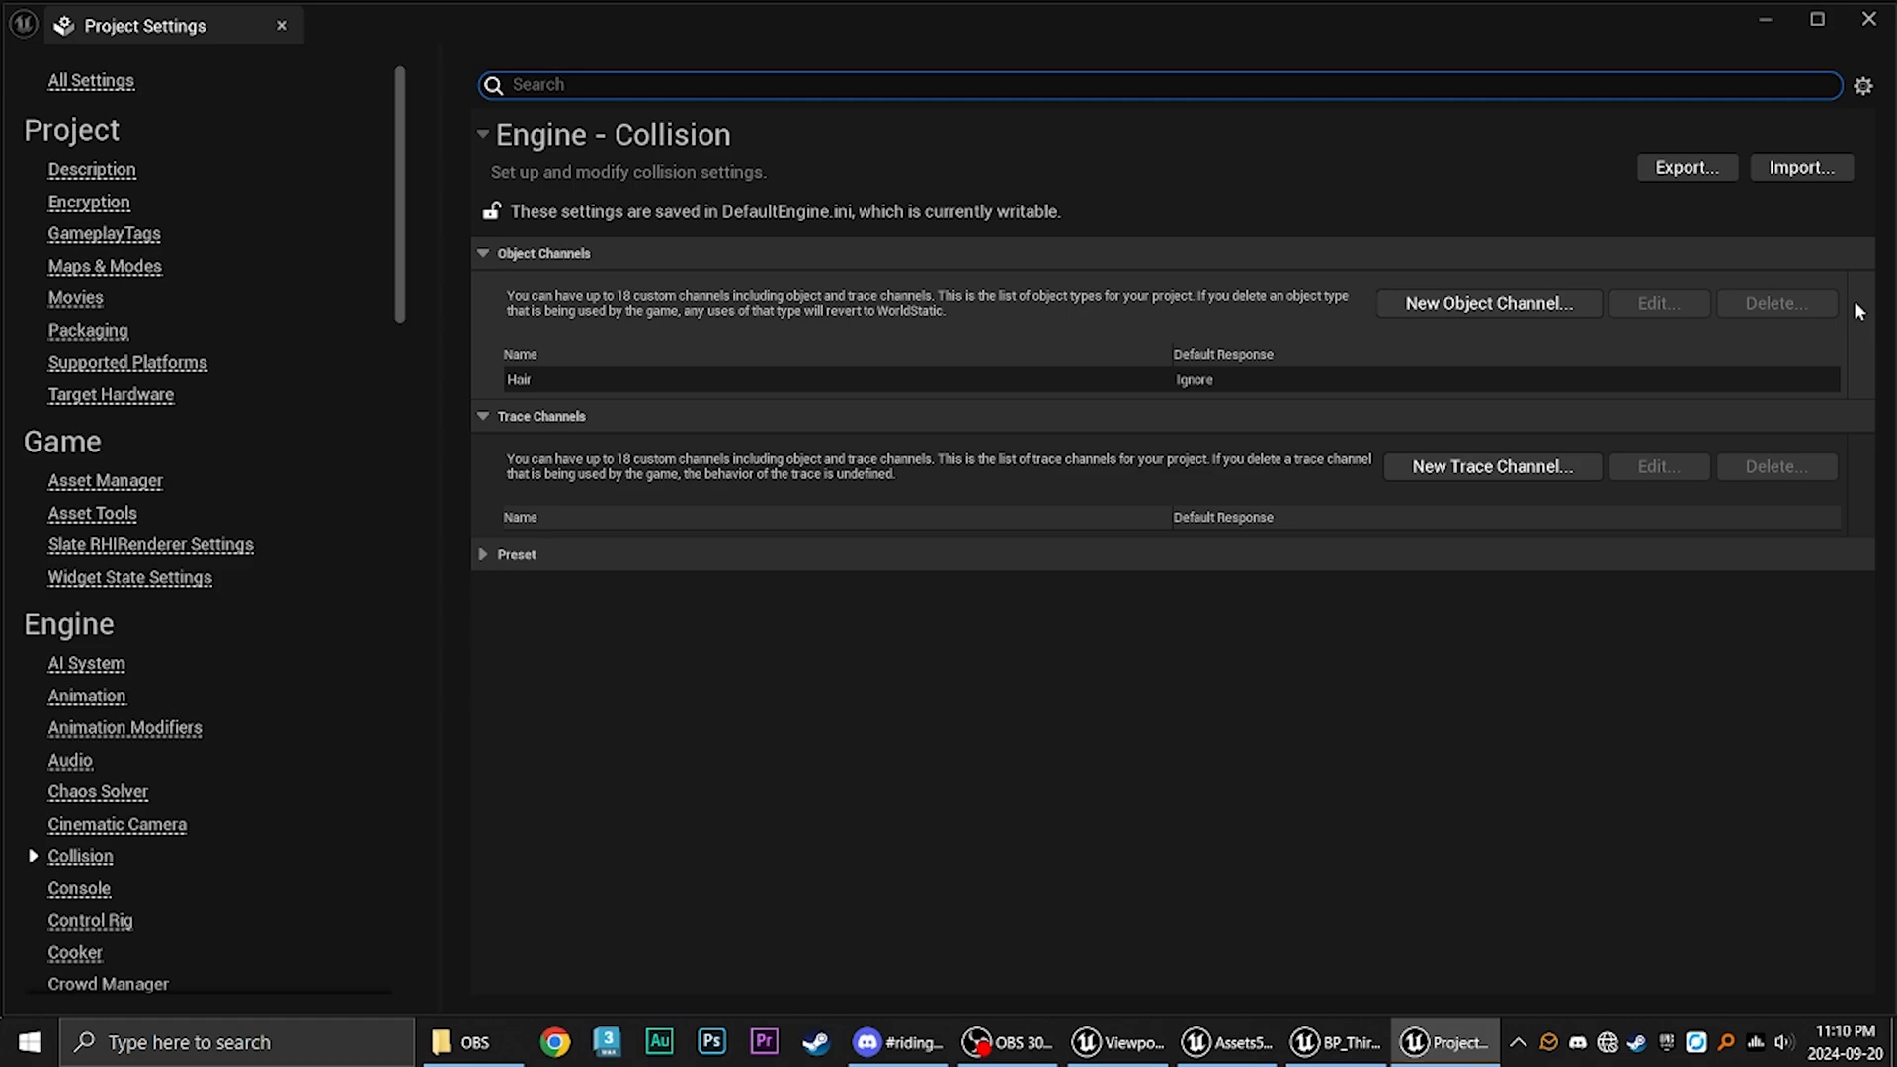
# Delete the existing Hair object channel from the project's collision settings.
pyautogui.click(640, 381)
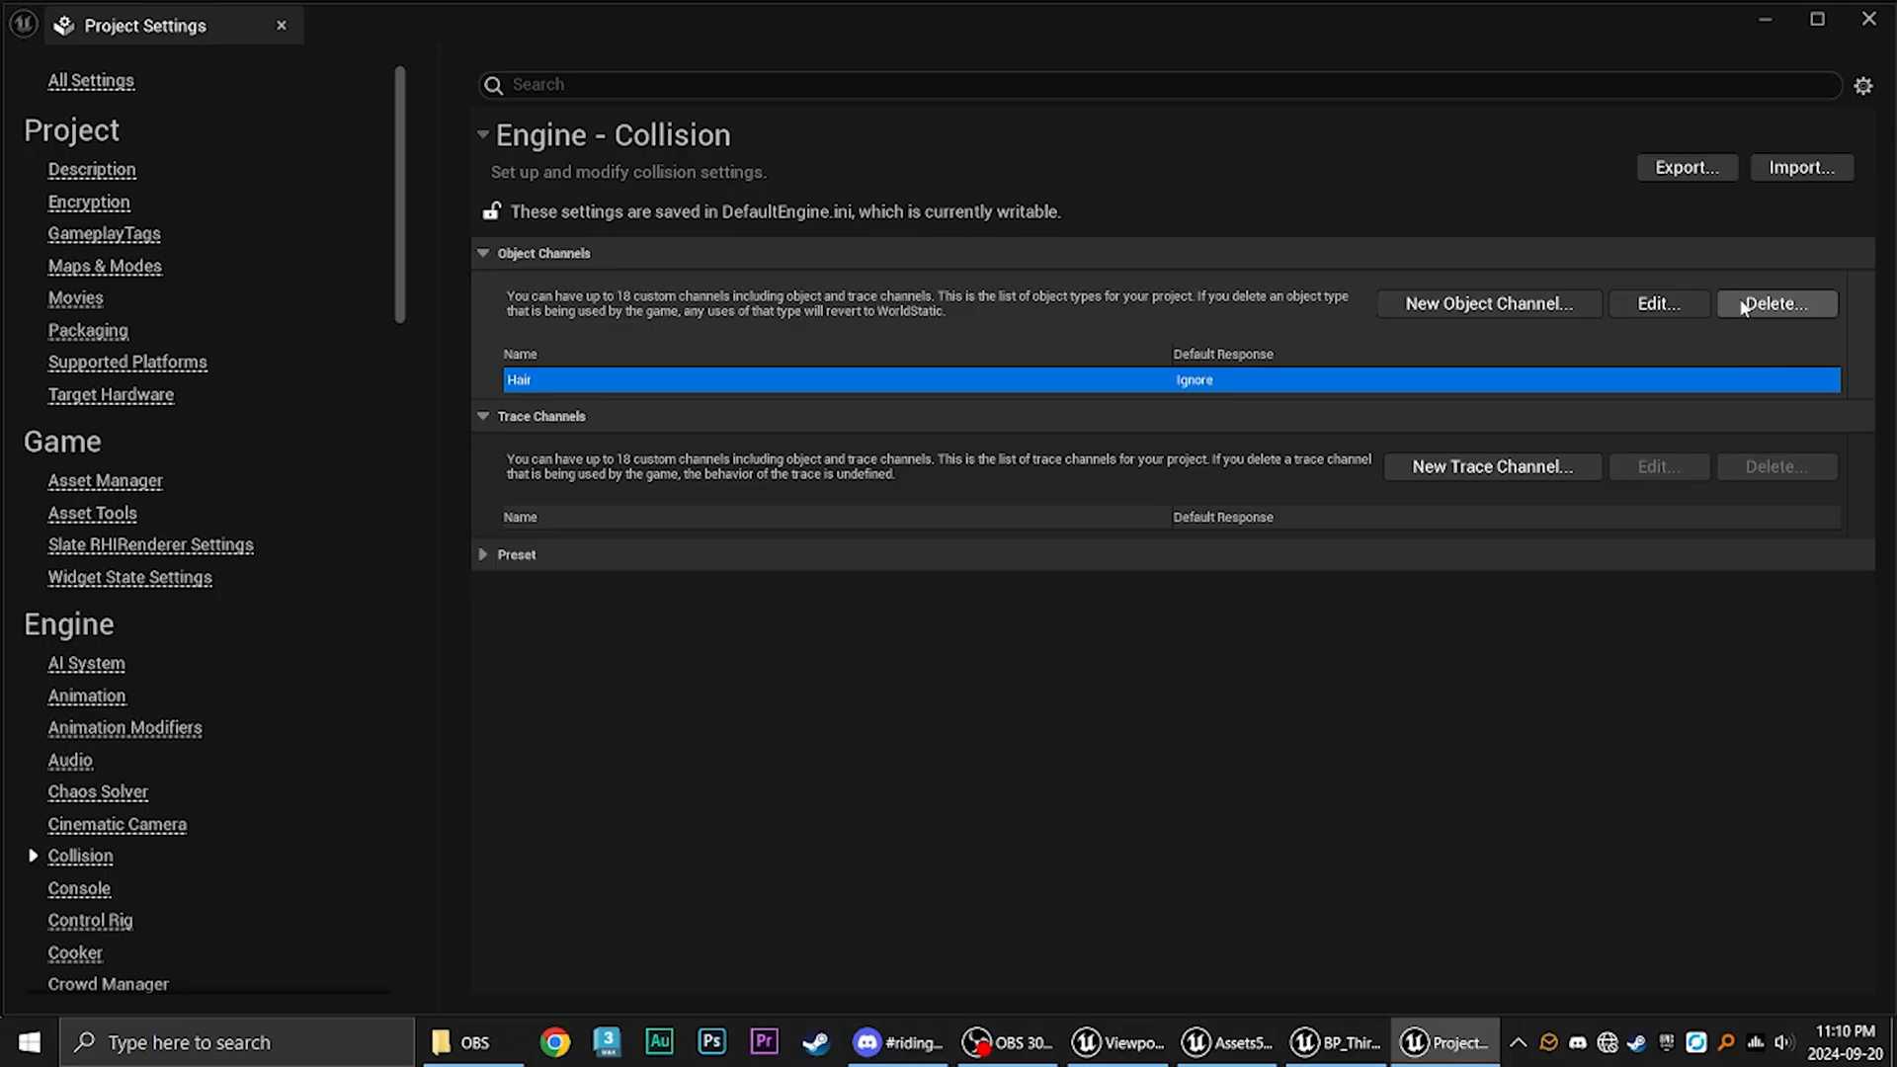
pyautogui.click(1744, 307)
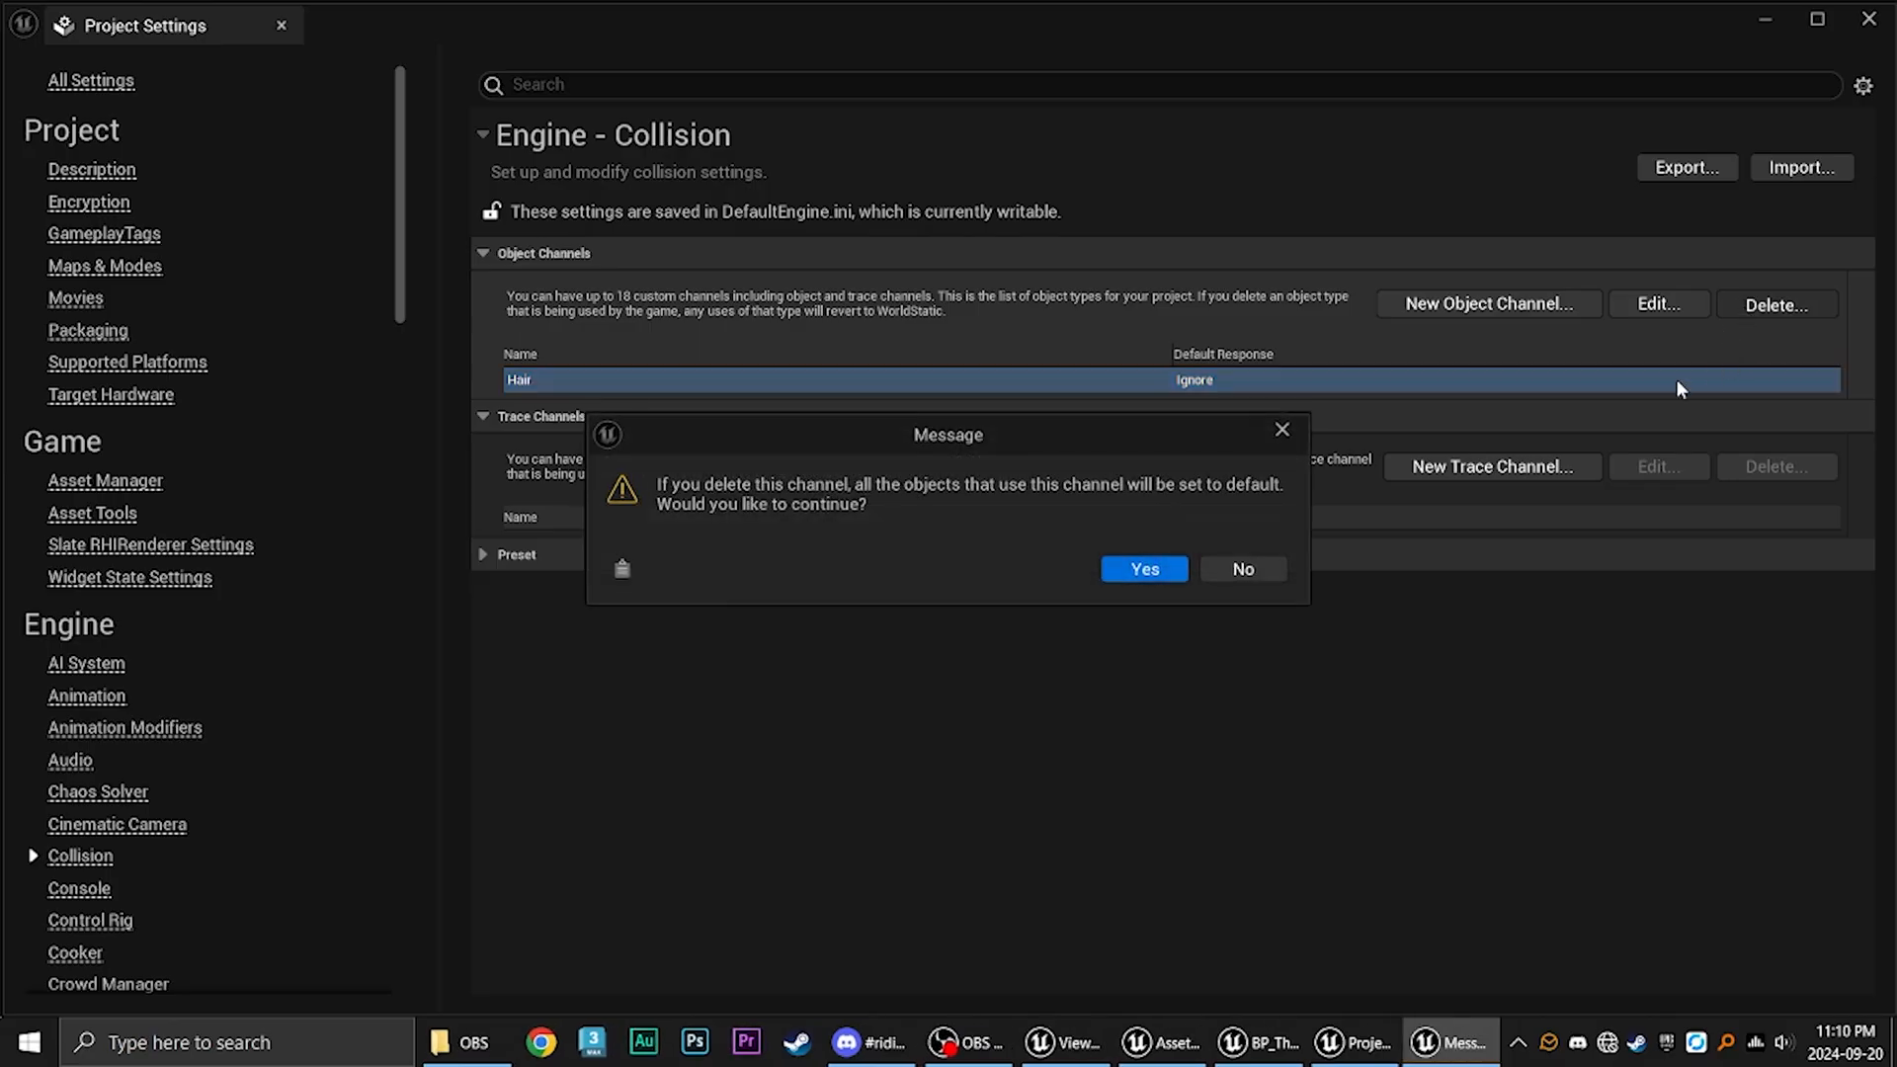
pyautogui.click(1129, 575)
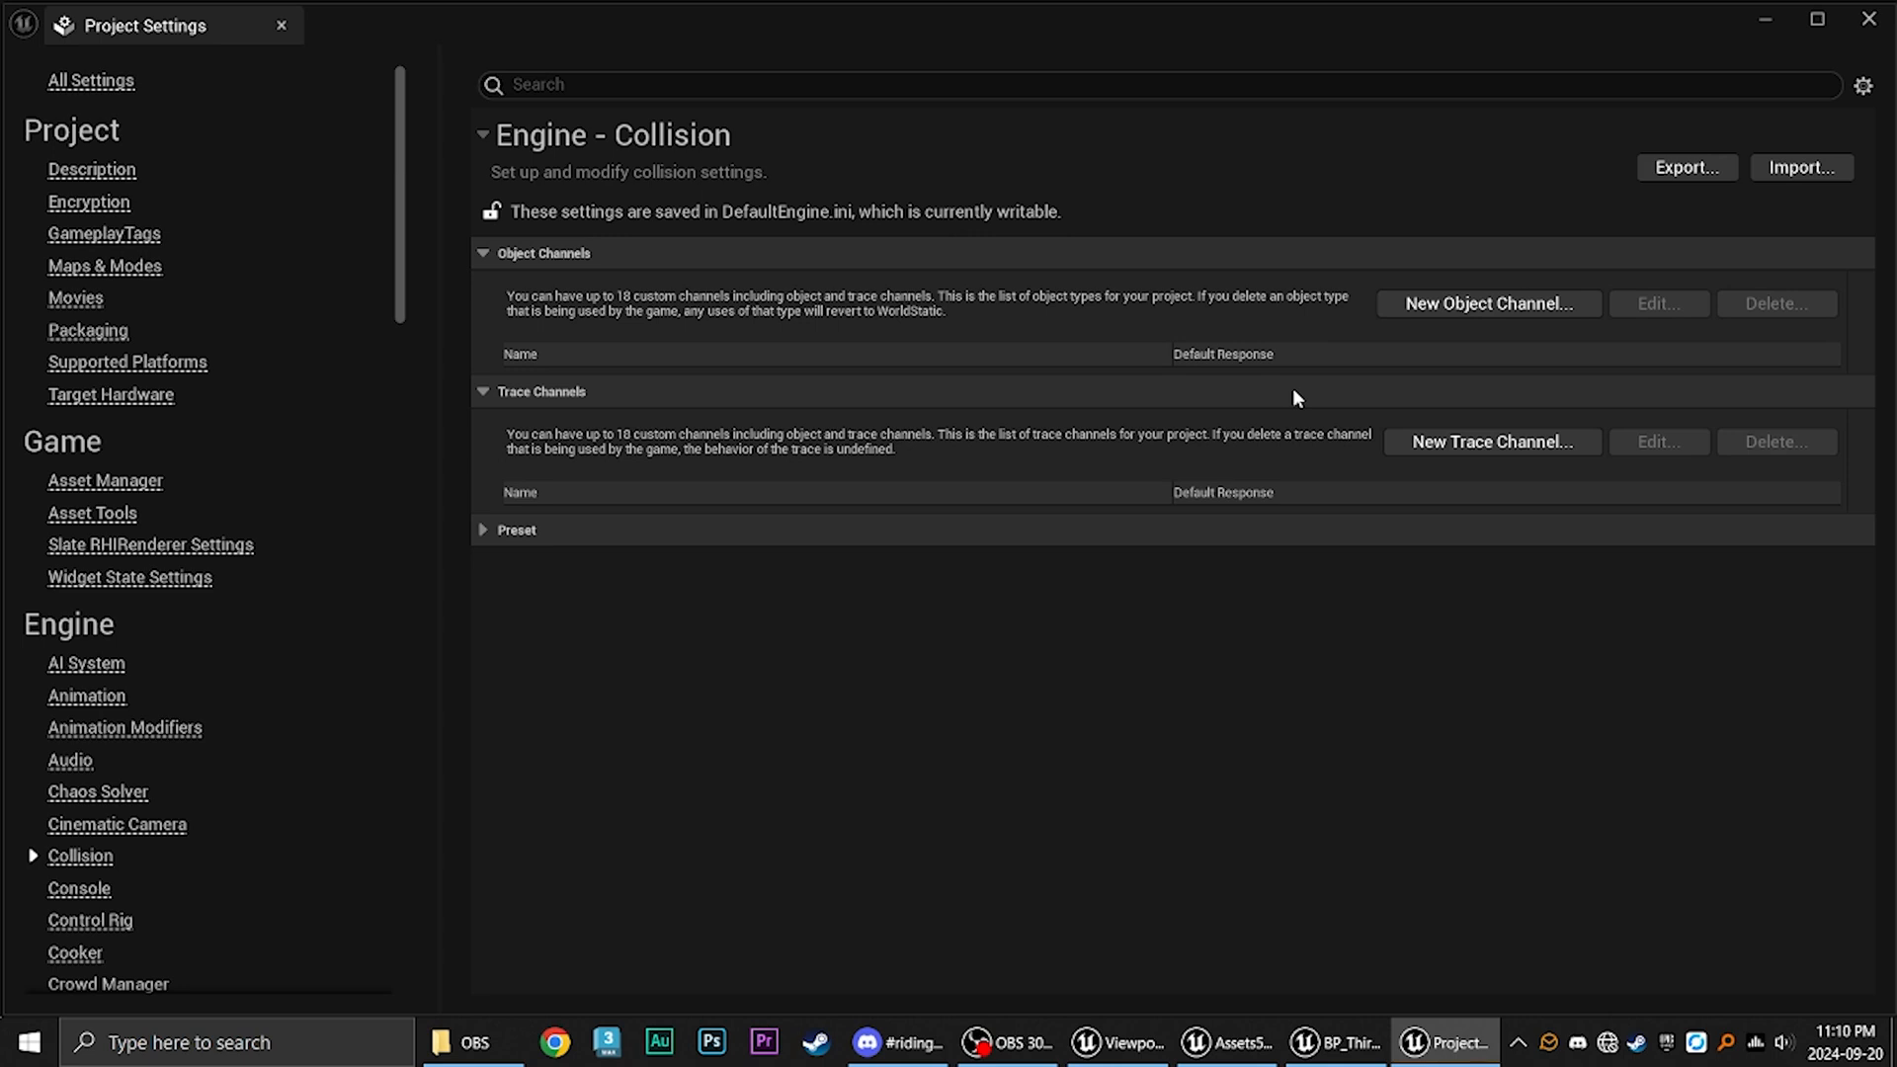
# Create an object channel named Hair with the default response Ignore, and close the project settings.
pyautogui.click(1500, 306)
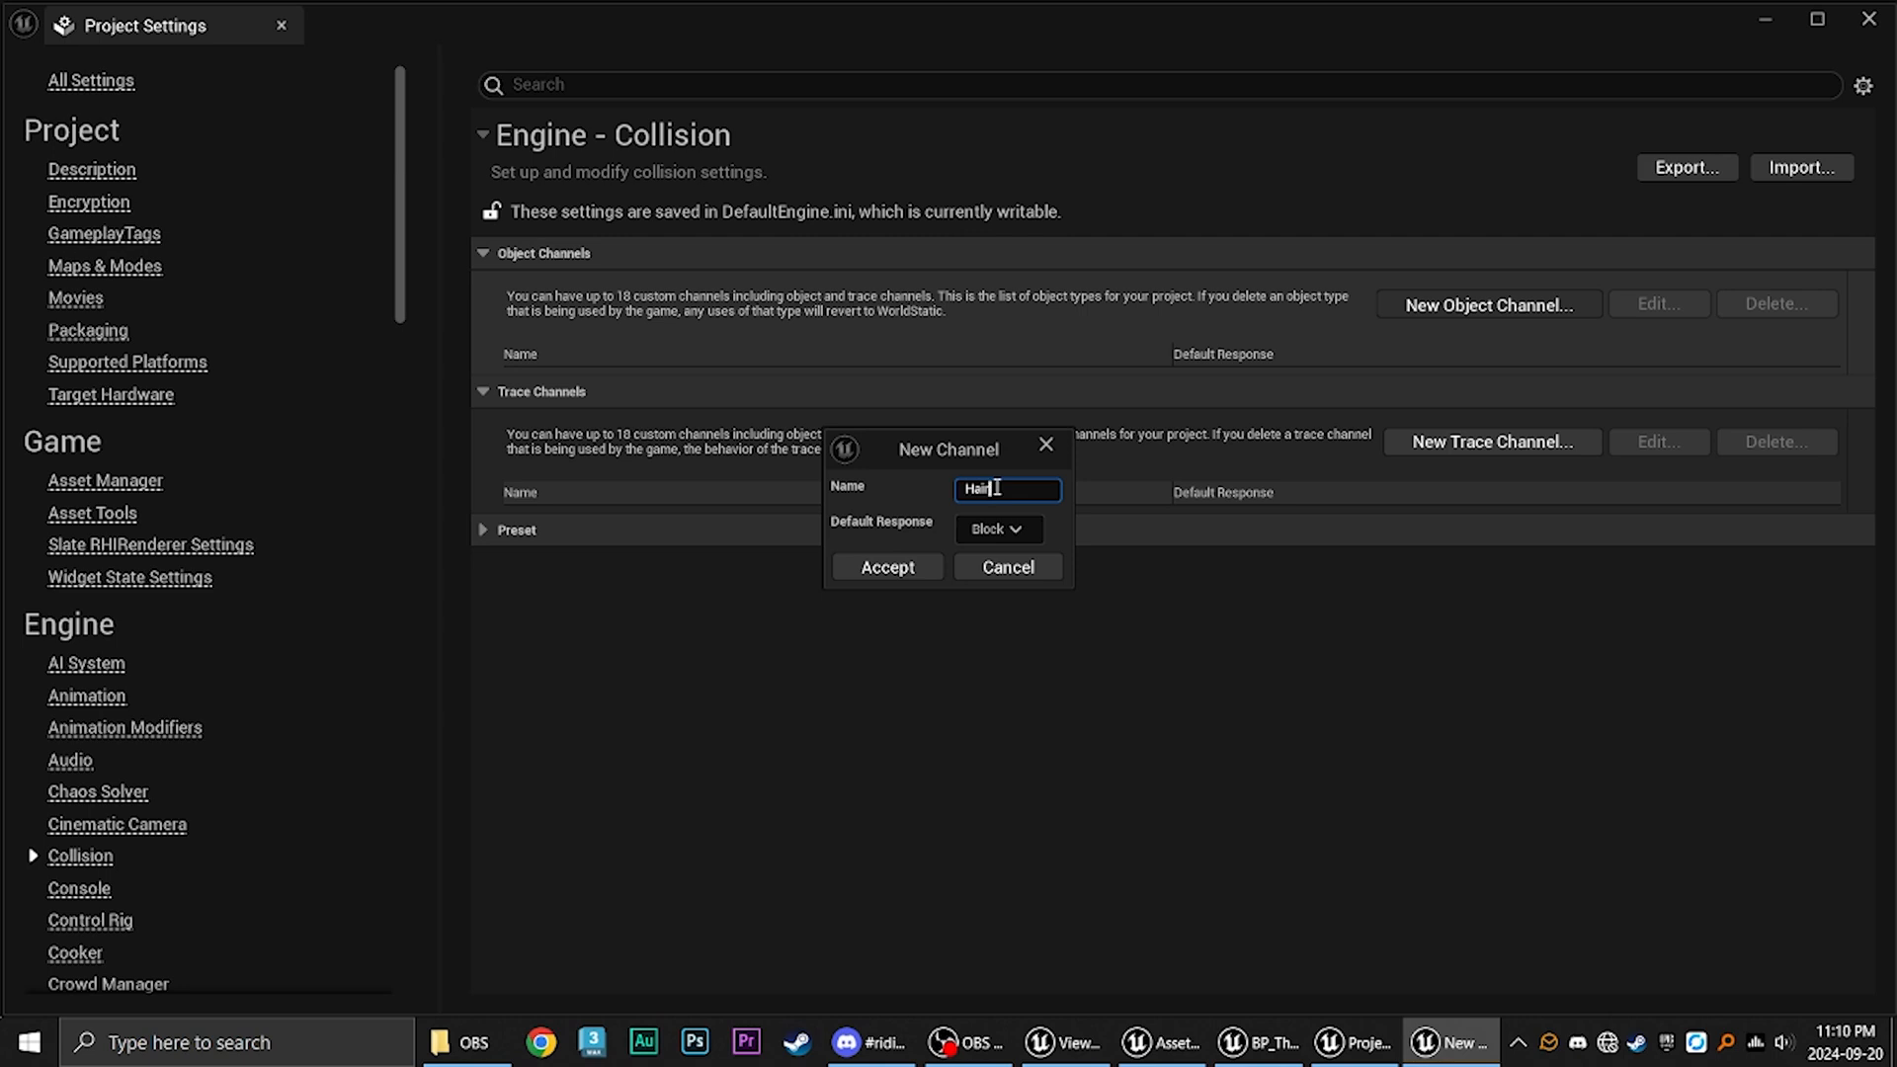
pyautogui.click(996, 487)
pyautogui.write('Hair')
pyautogui.click(997, 529)
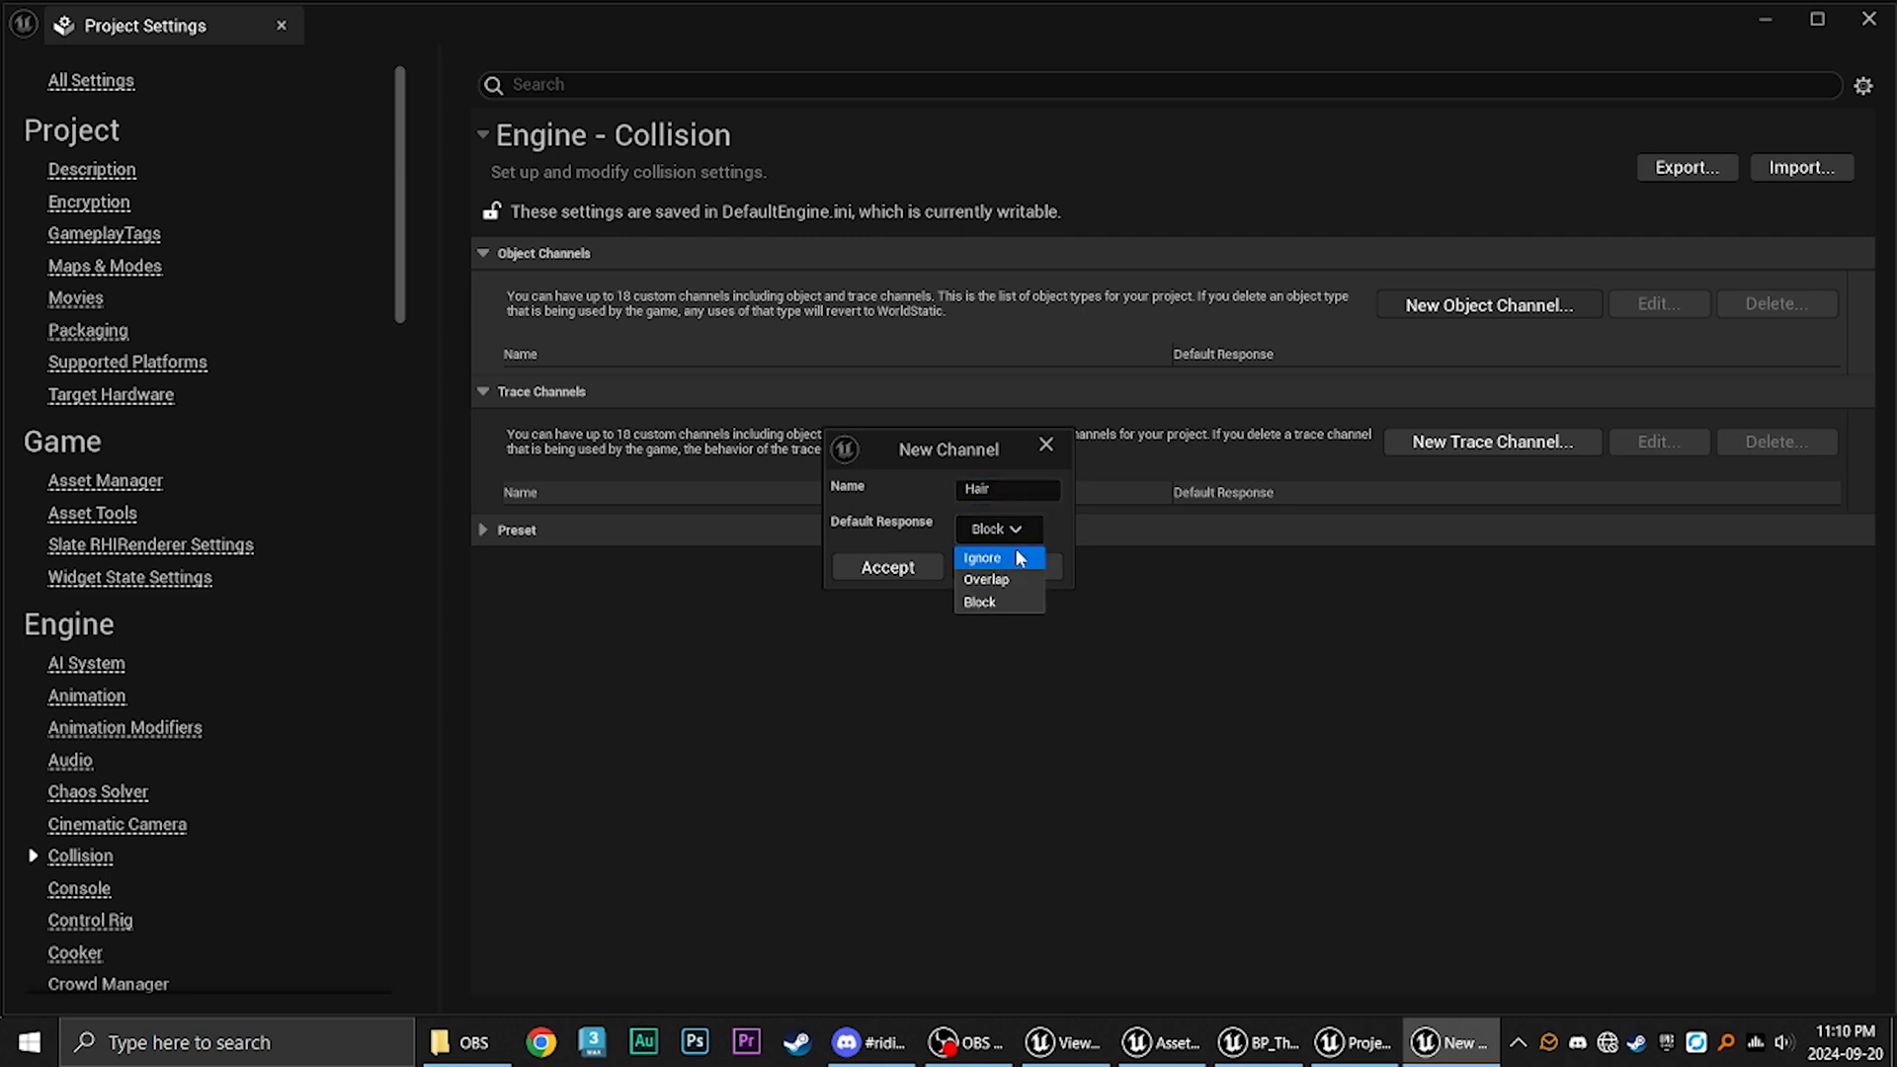
pyautogui.click(1013, 561)
pyautogui.click(888, 567)
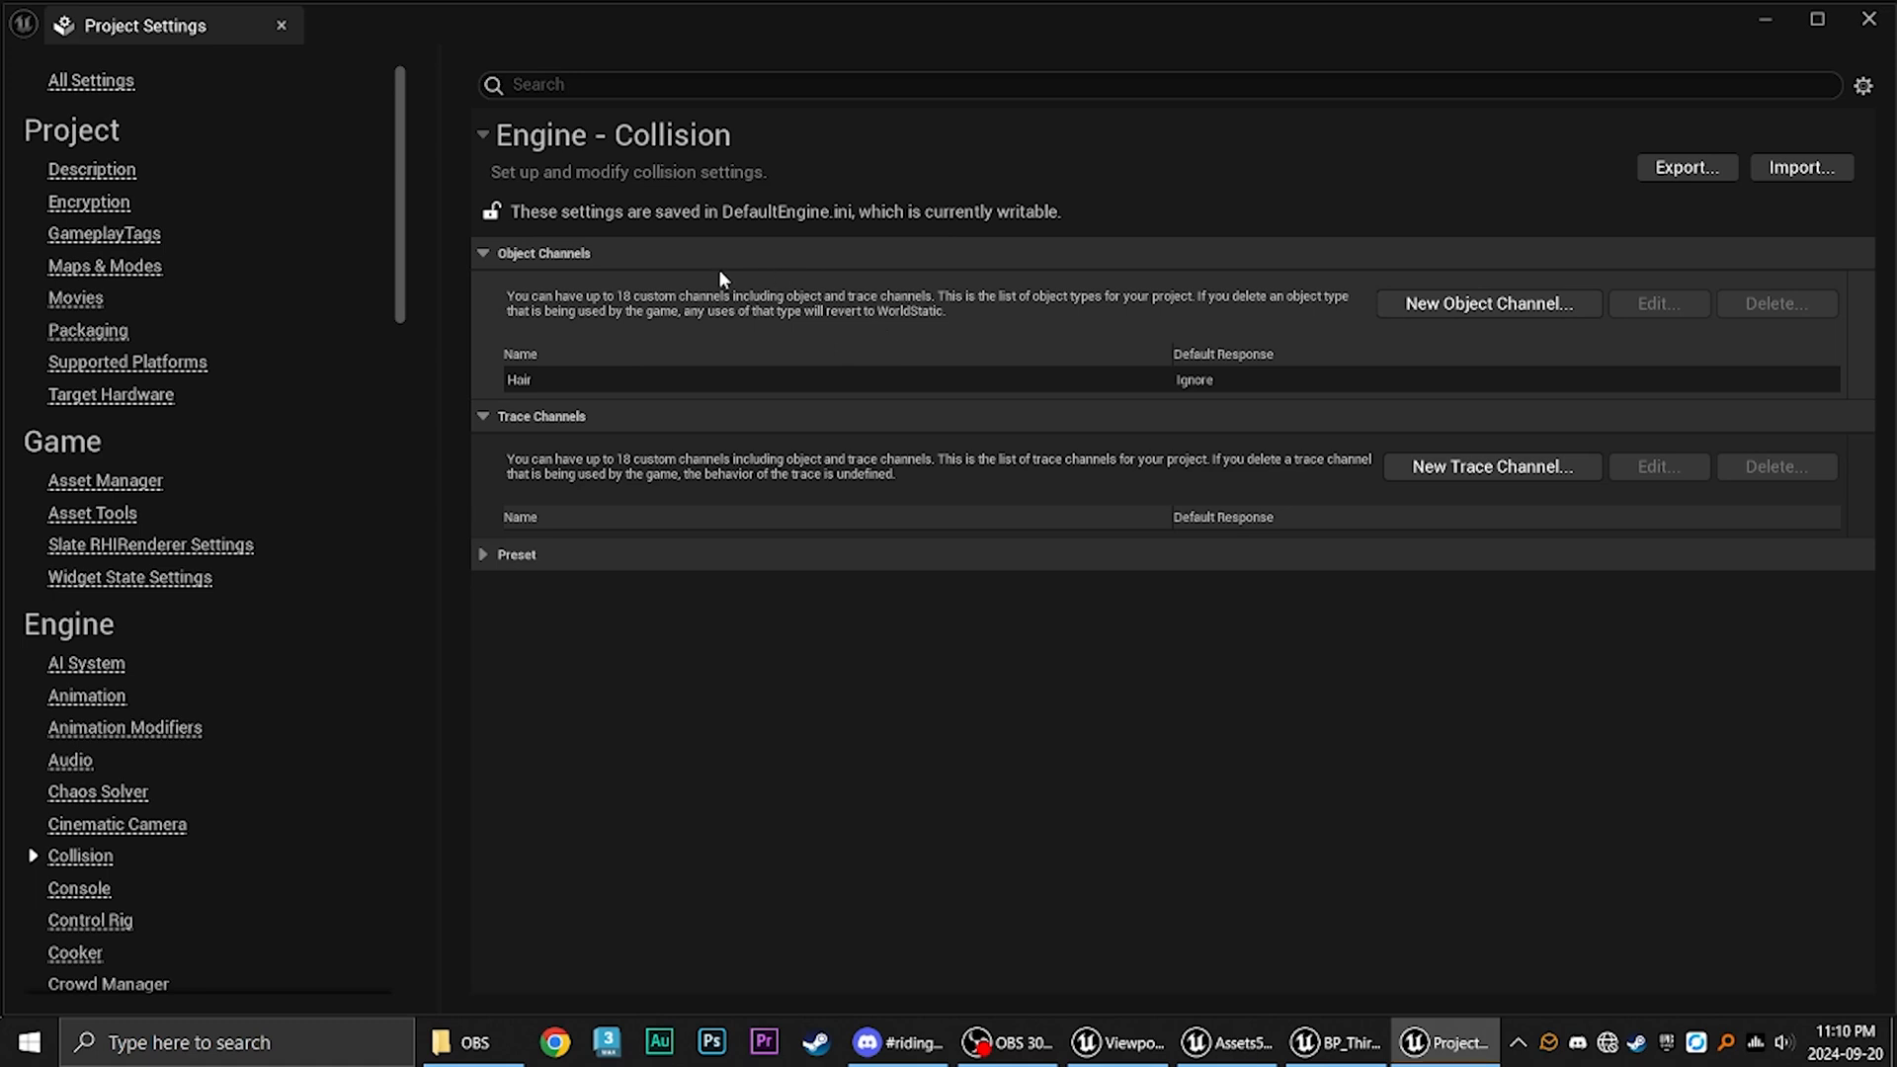
pyautogui.click(1869, 27)
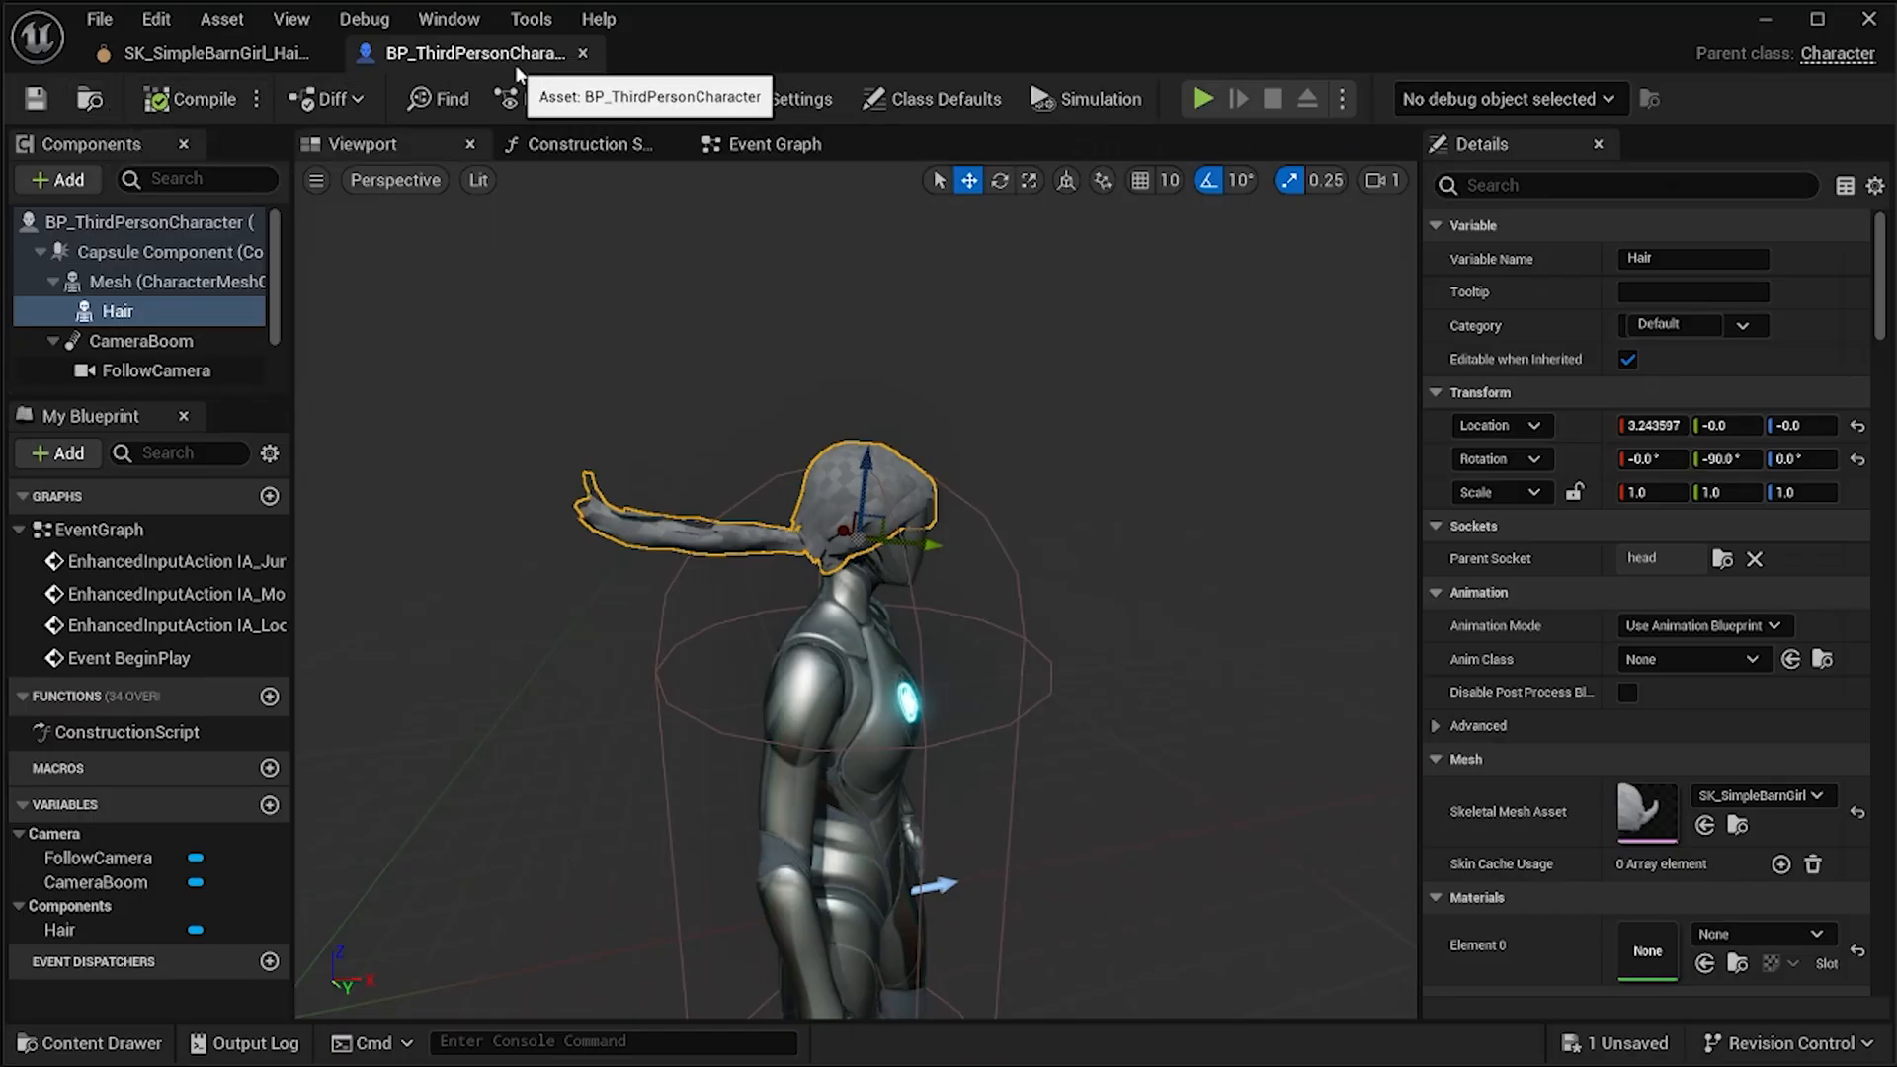
# Close BP_ThirdPersonCharacter and reopen it from the ThirdPerson Blueprints folder.
pyautogui.click(583, 53)
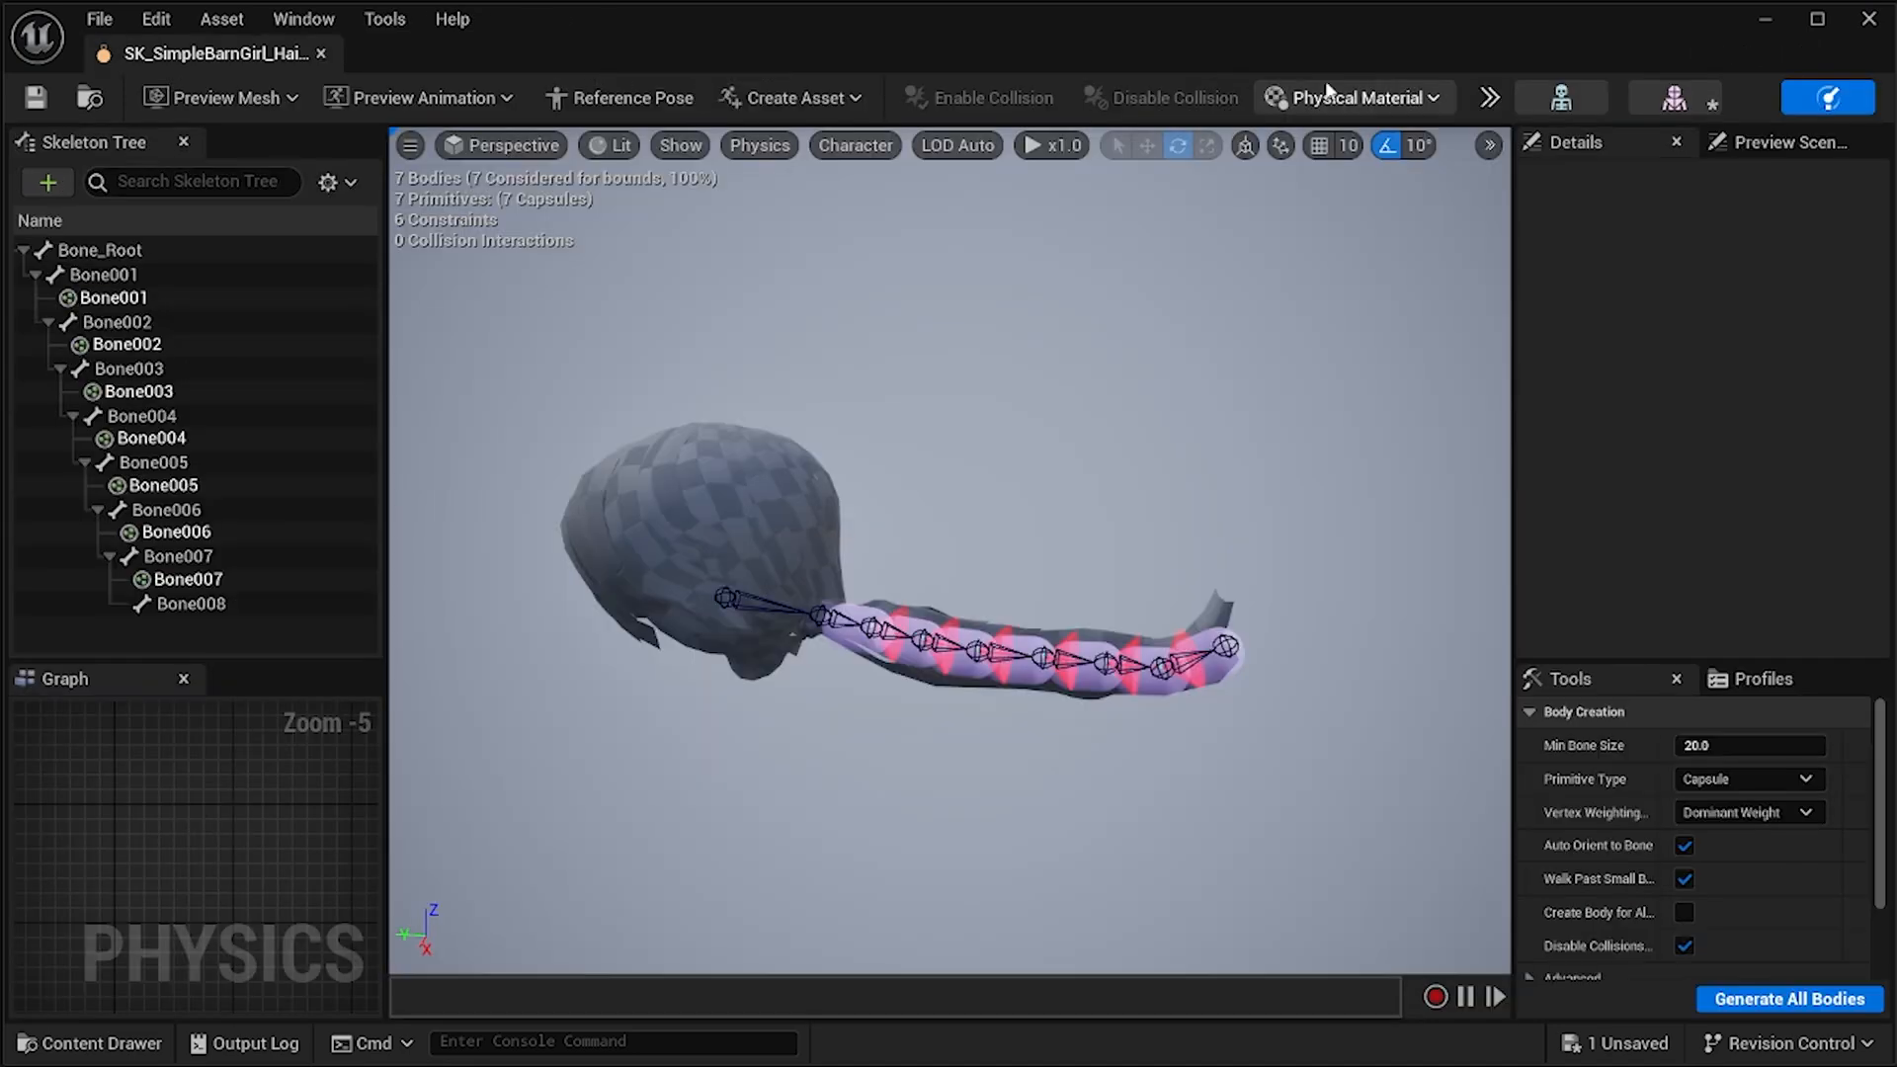
pyautogui.click(1760, 17)
pyautogui.click(699, 456)
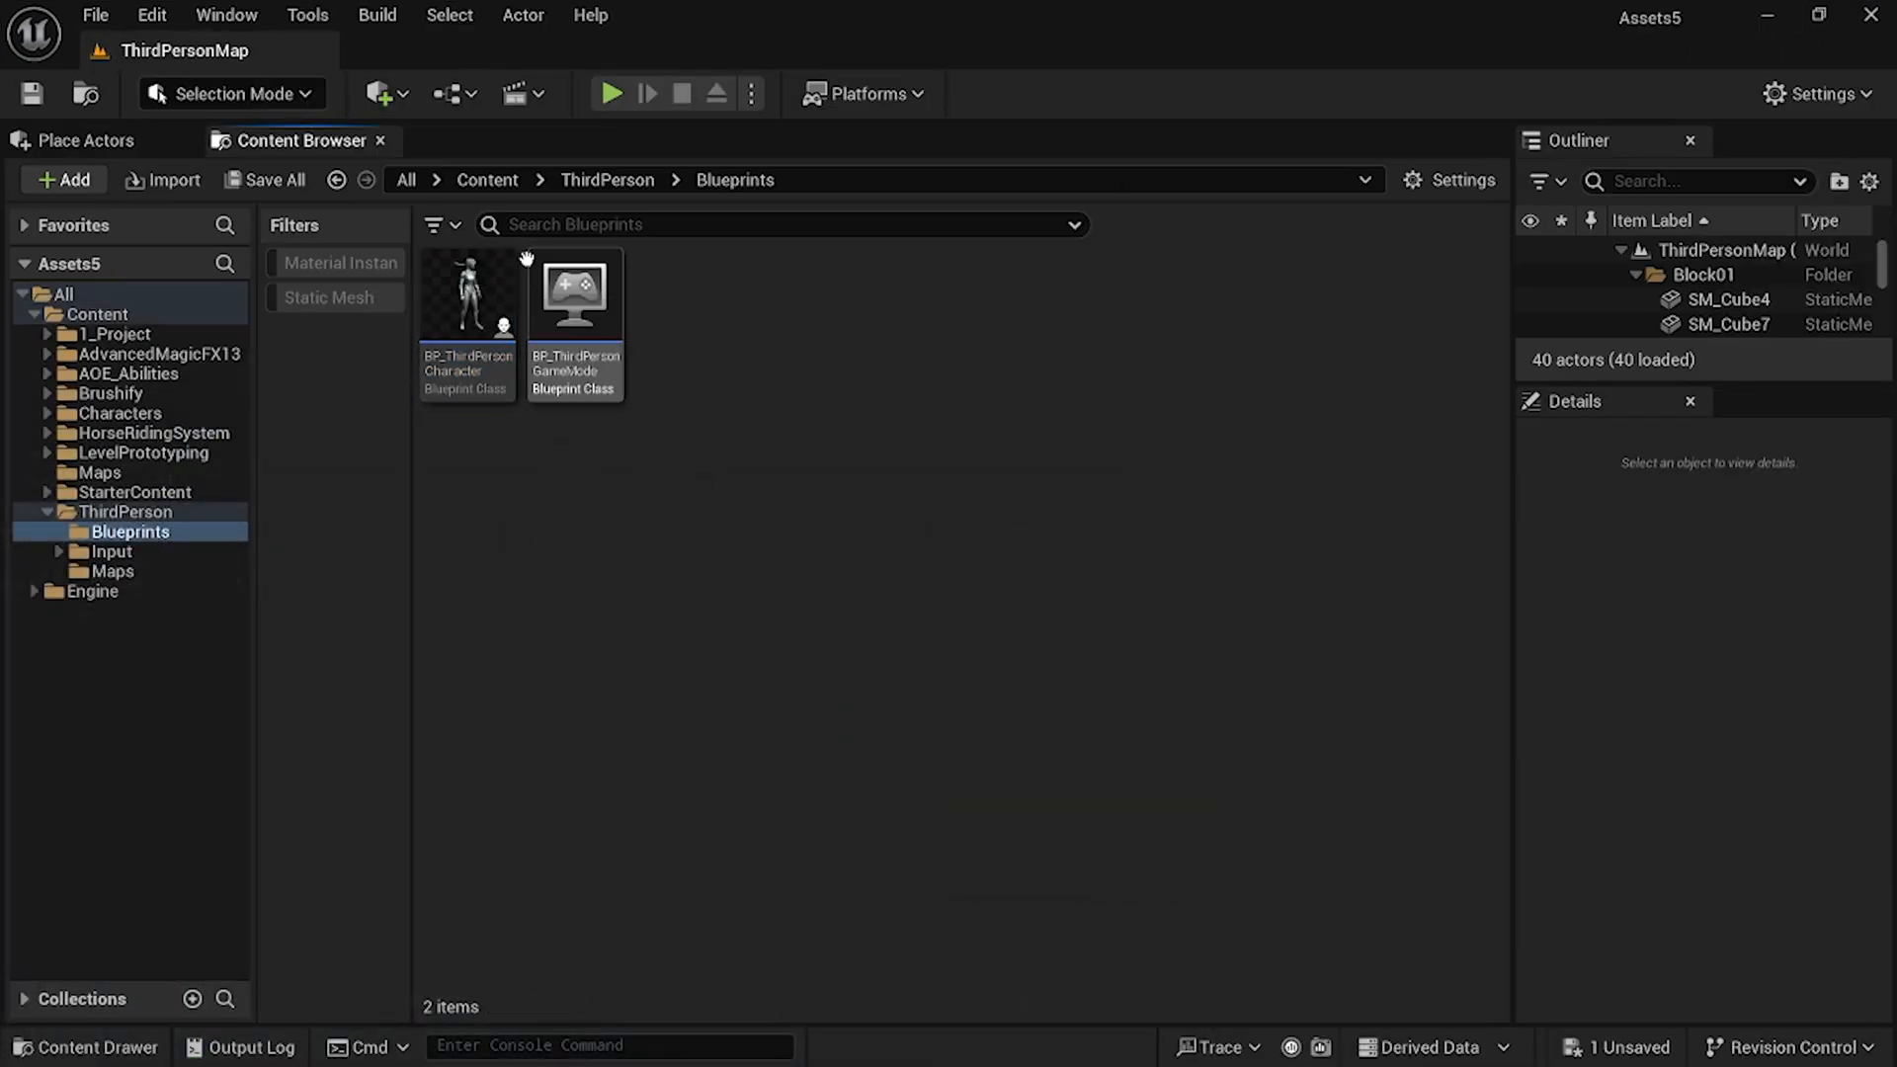
pyautogui.click(462, 331)
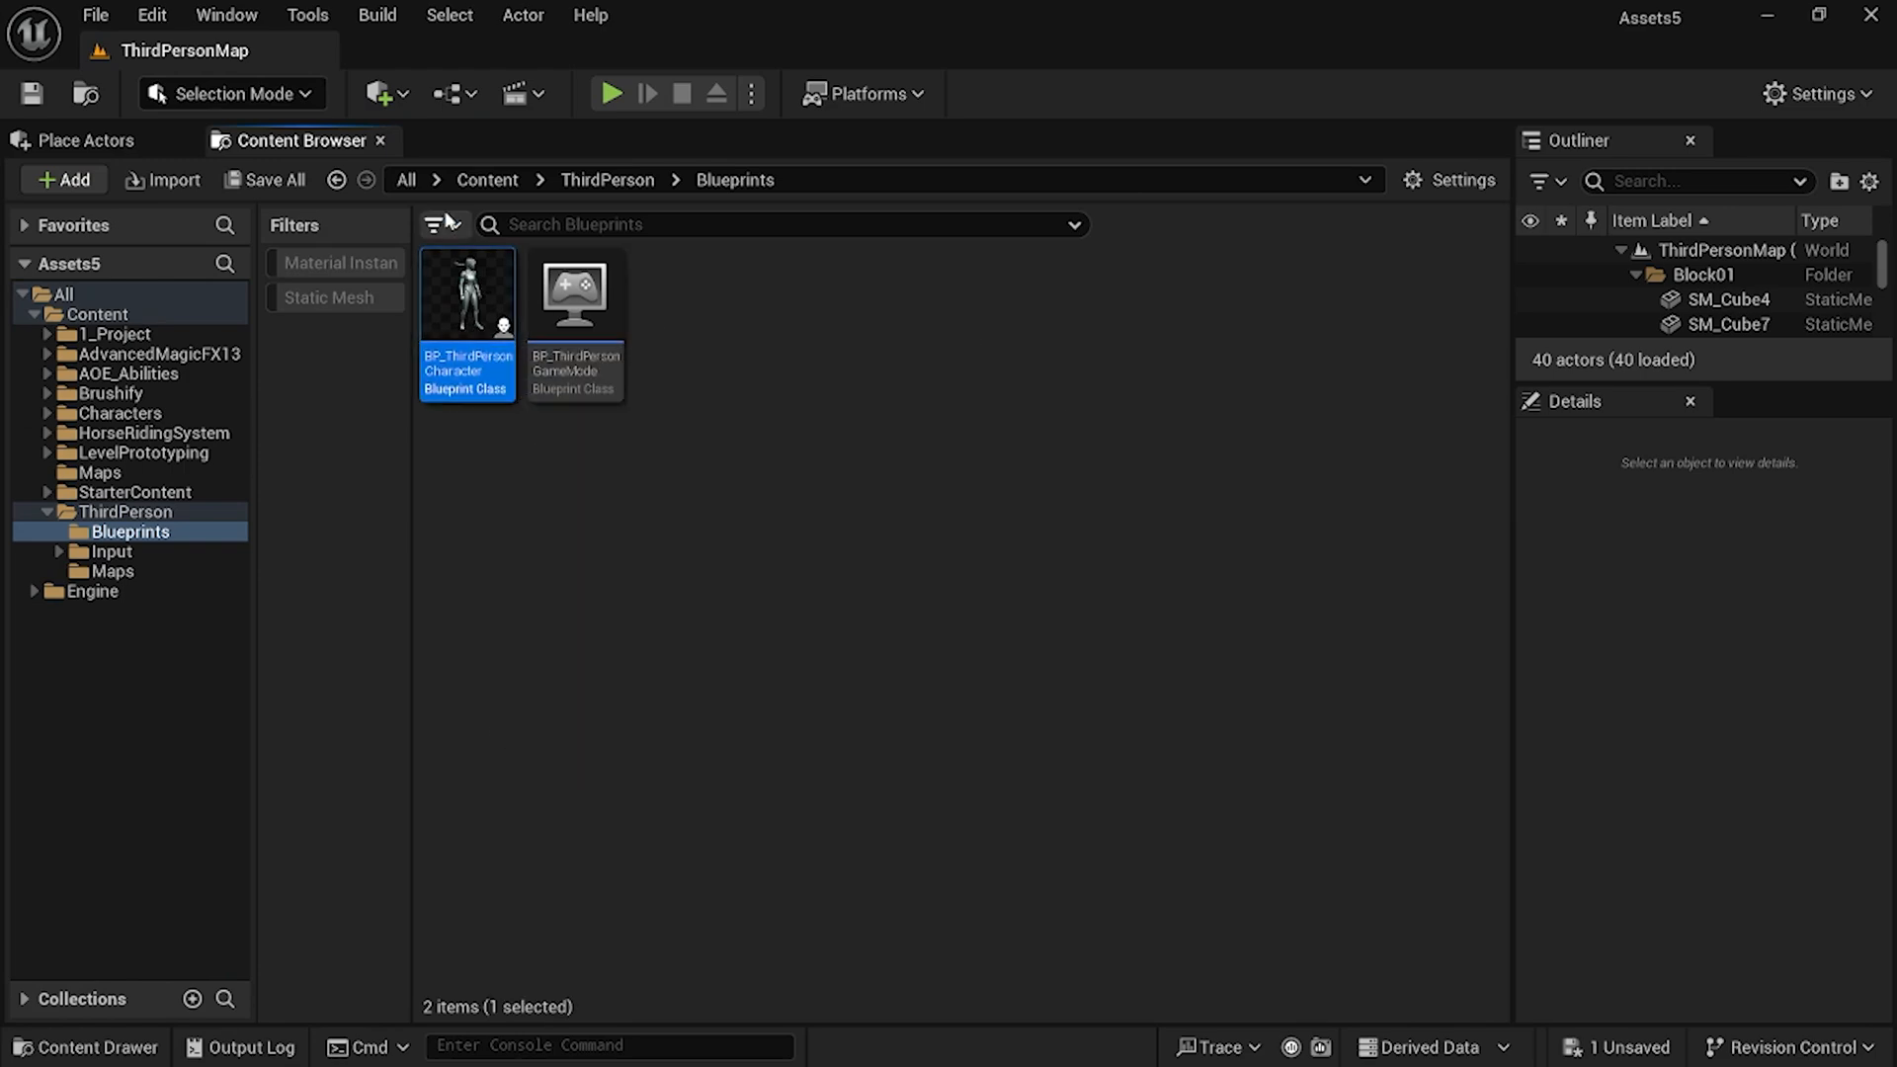
pyautogui.doubleClick(461, 333)
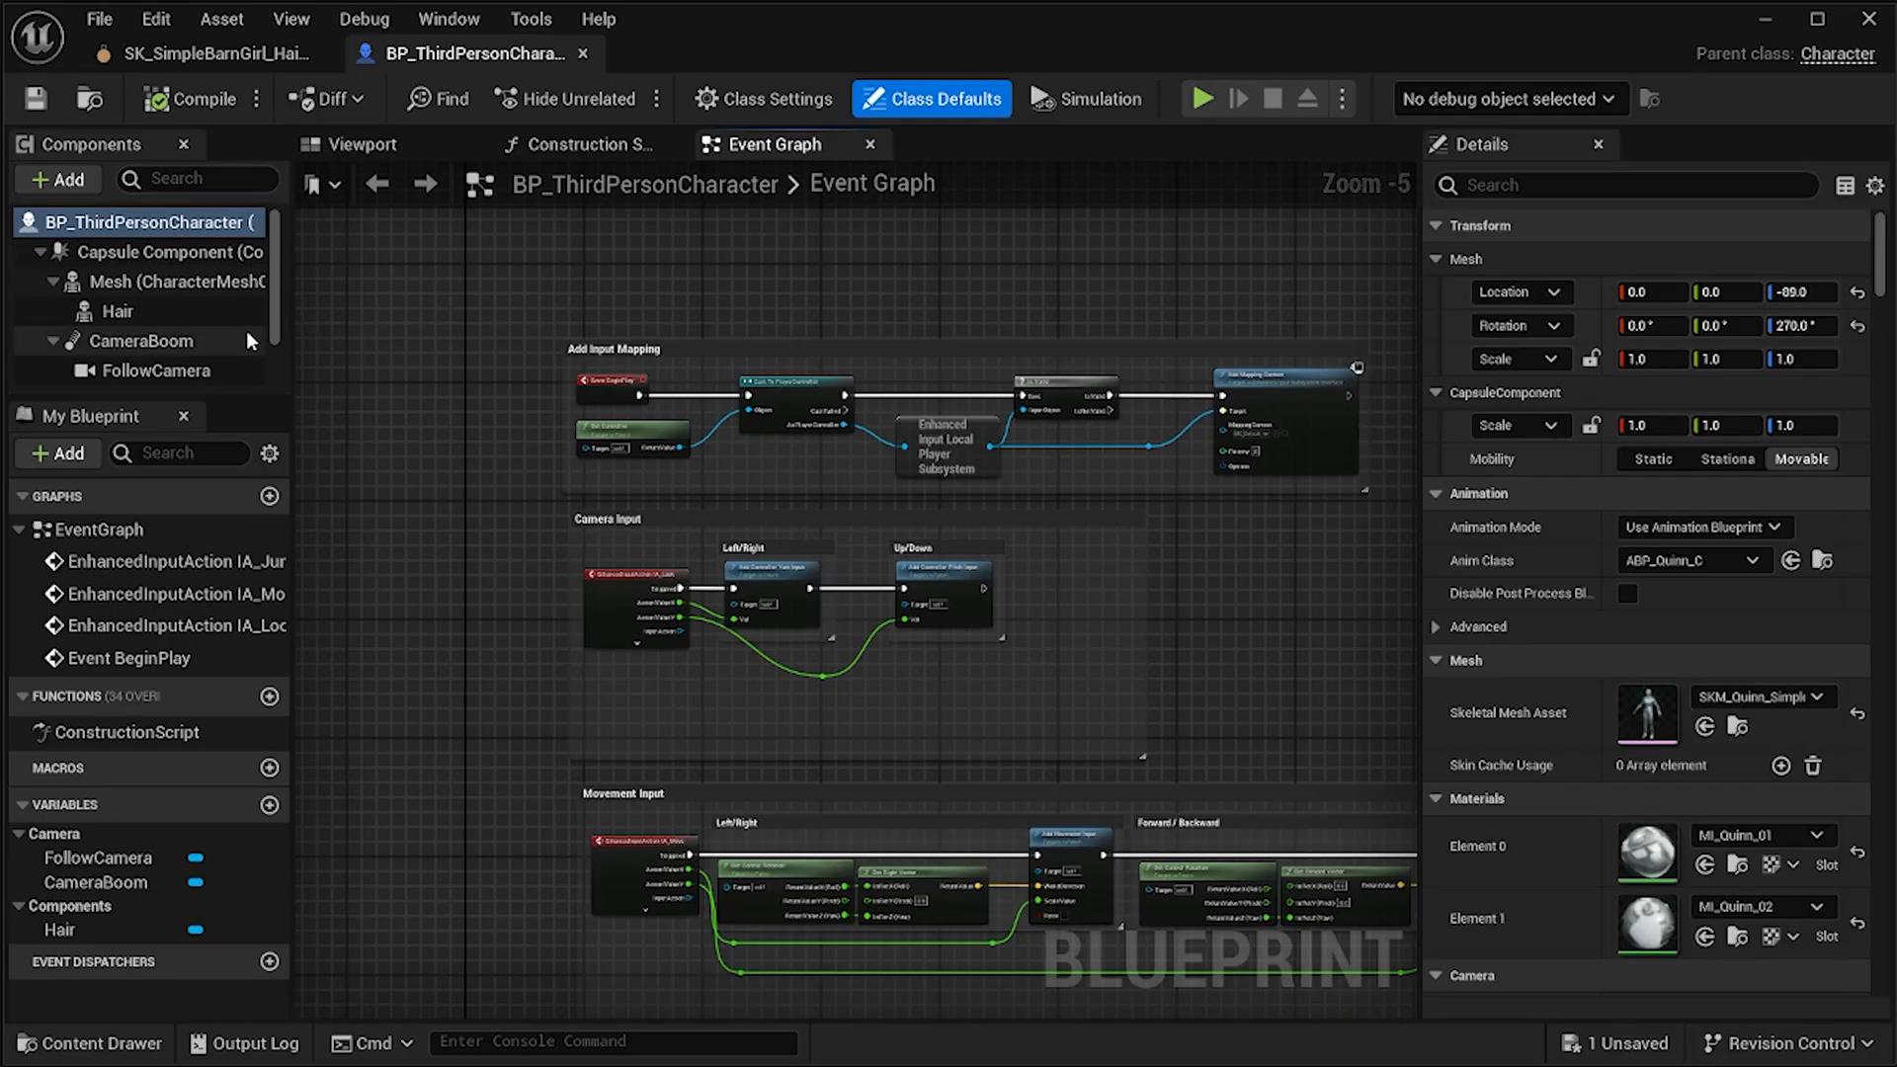
# Filter the component properties by "colli" and examine the collision settings of the Capsule Component and the character Mesh.
pyautogui.click(135, 312)
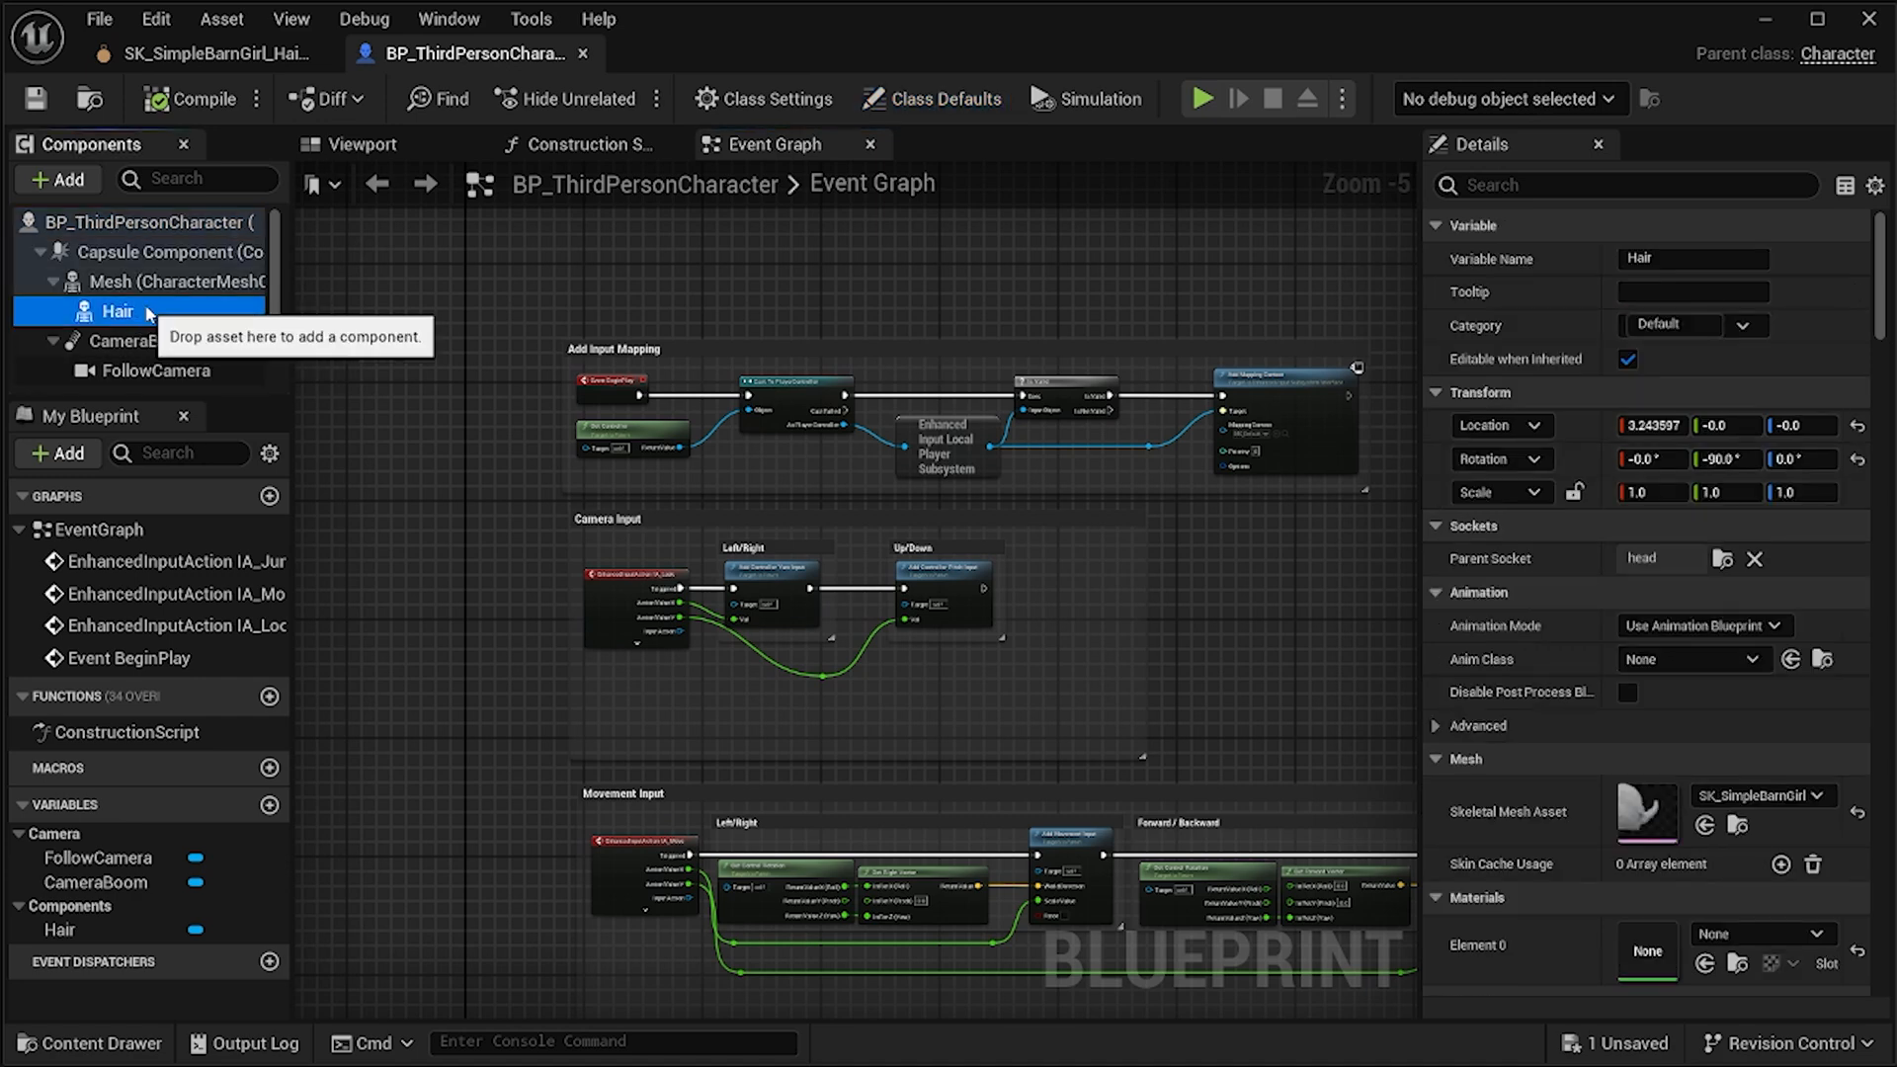
pyautogui.click(164, 289)
pyautogui.click(158, 253)
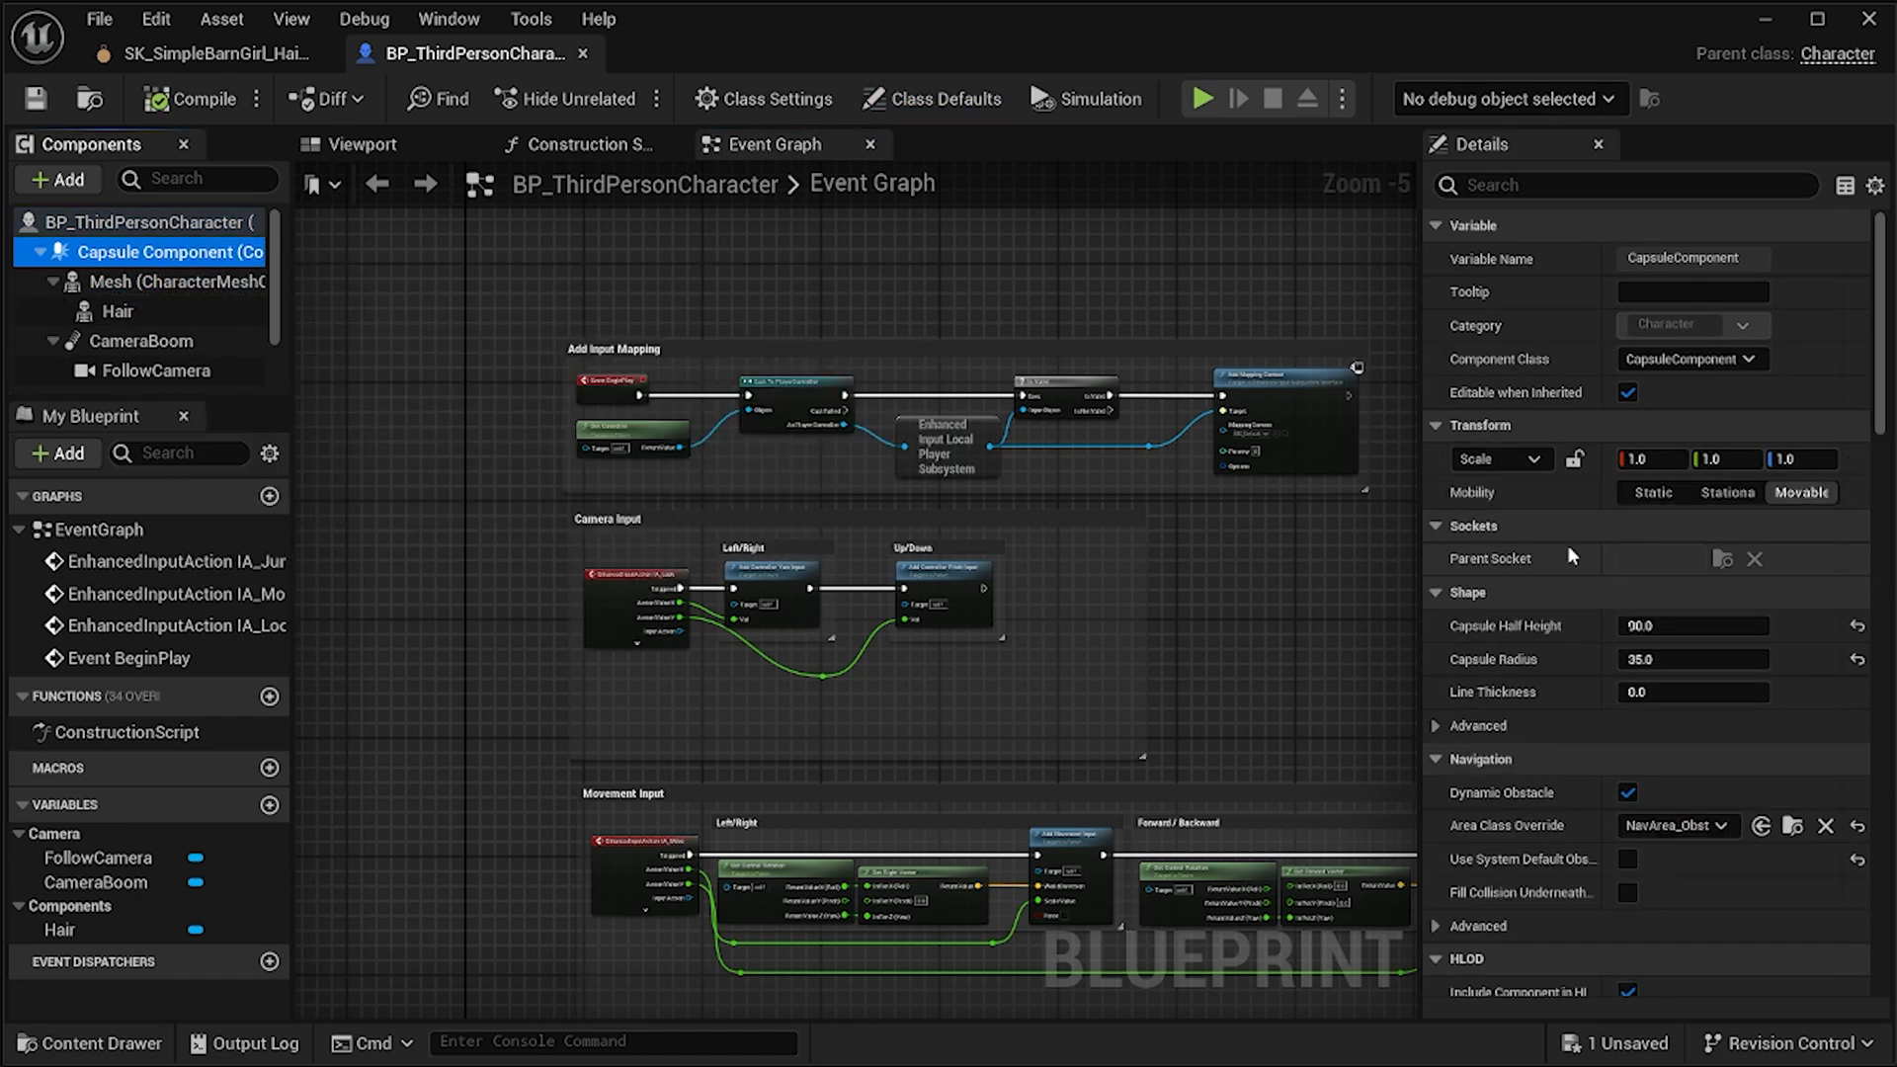
pyautogui.scroll(-1, 1651, 607)
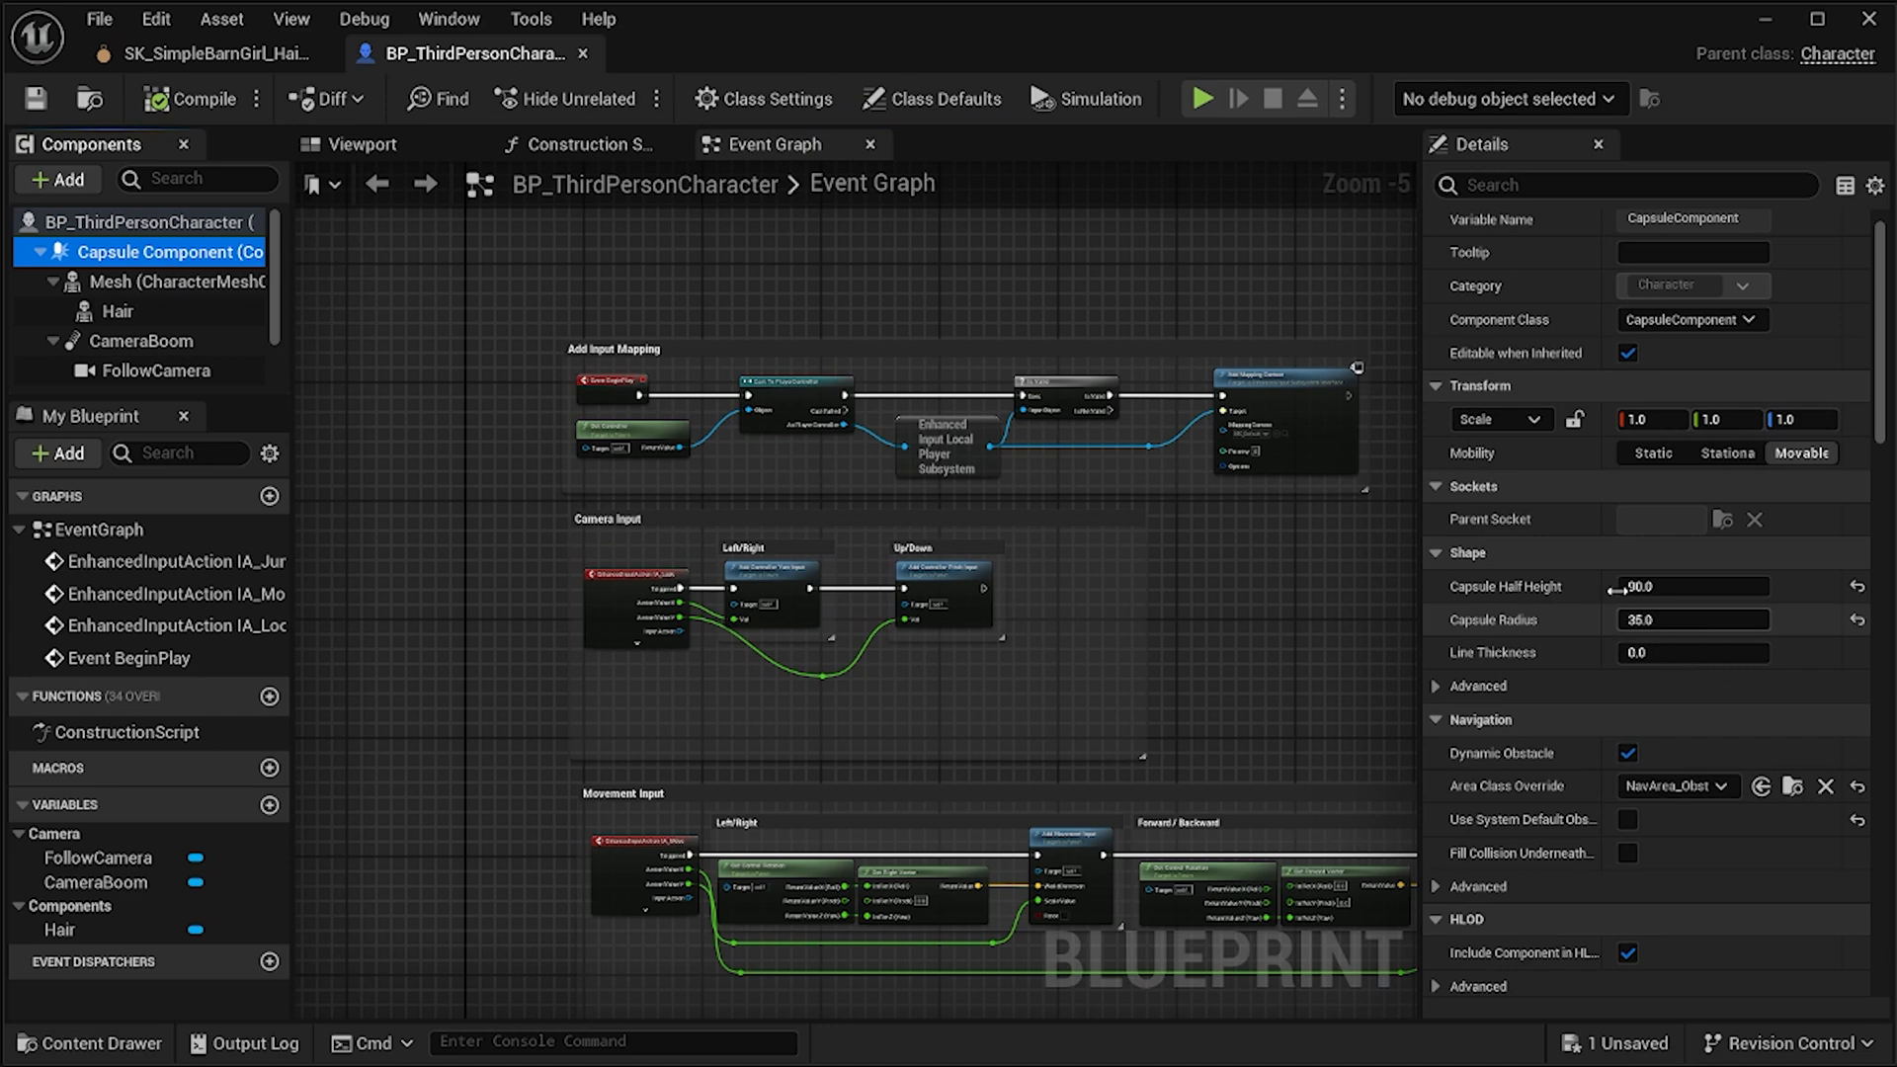
pyautogui.click(1511, 188)
pyautogui.write('col')
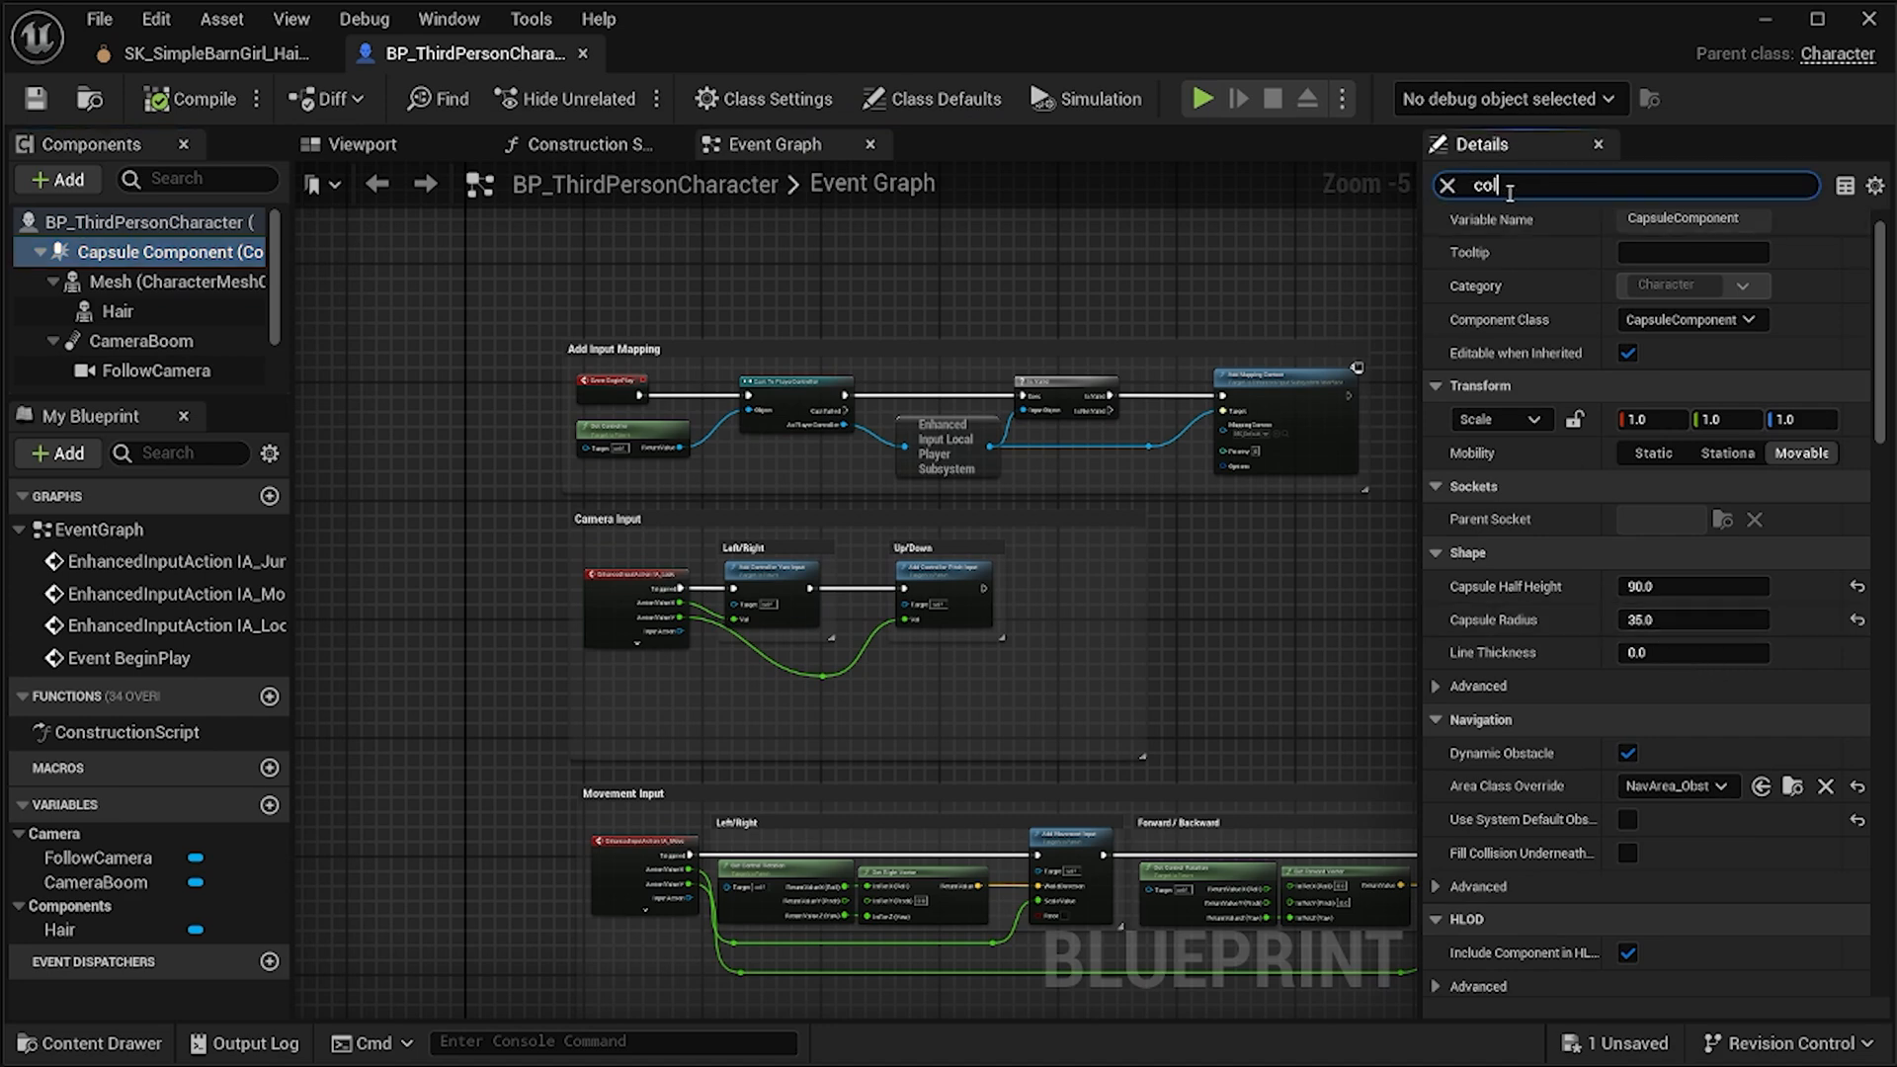
pyautogui.write('li')
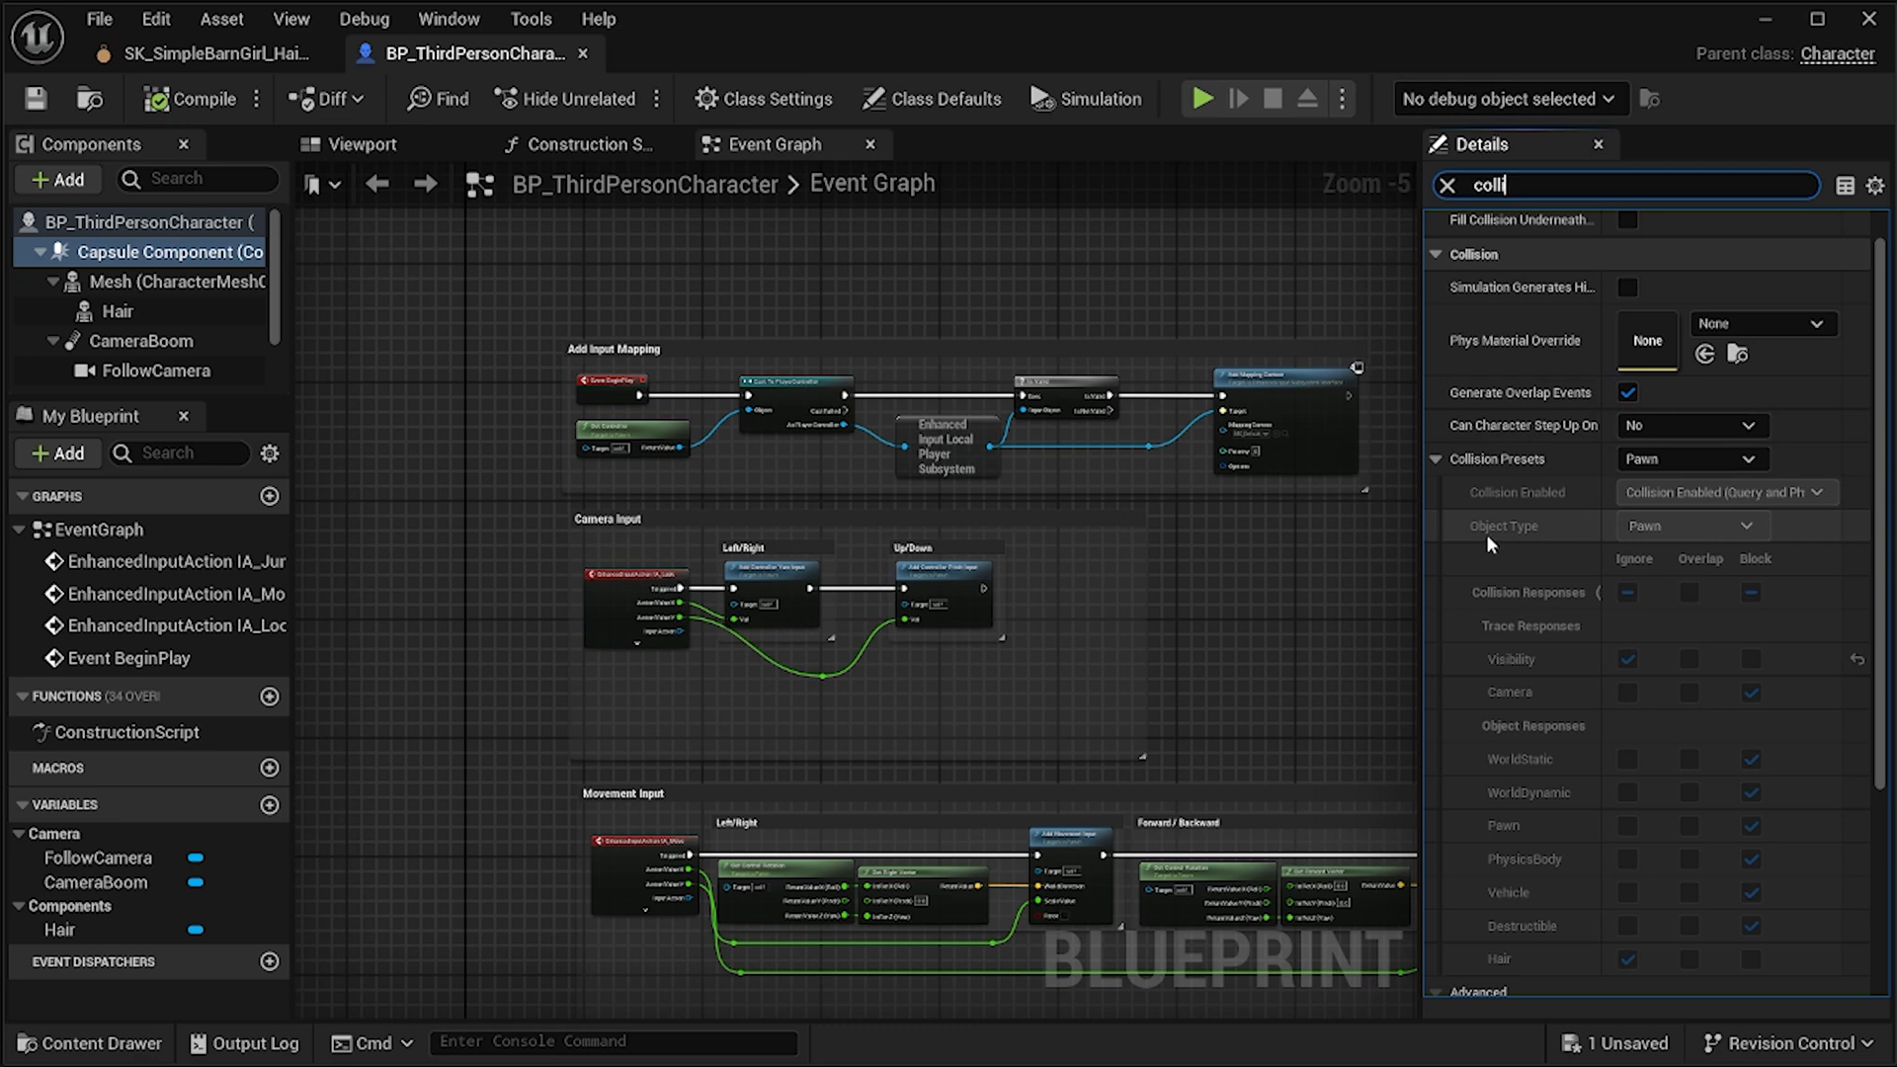
pyautogui.click(158, 282)
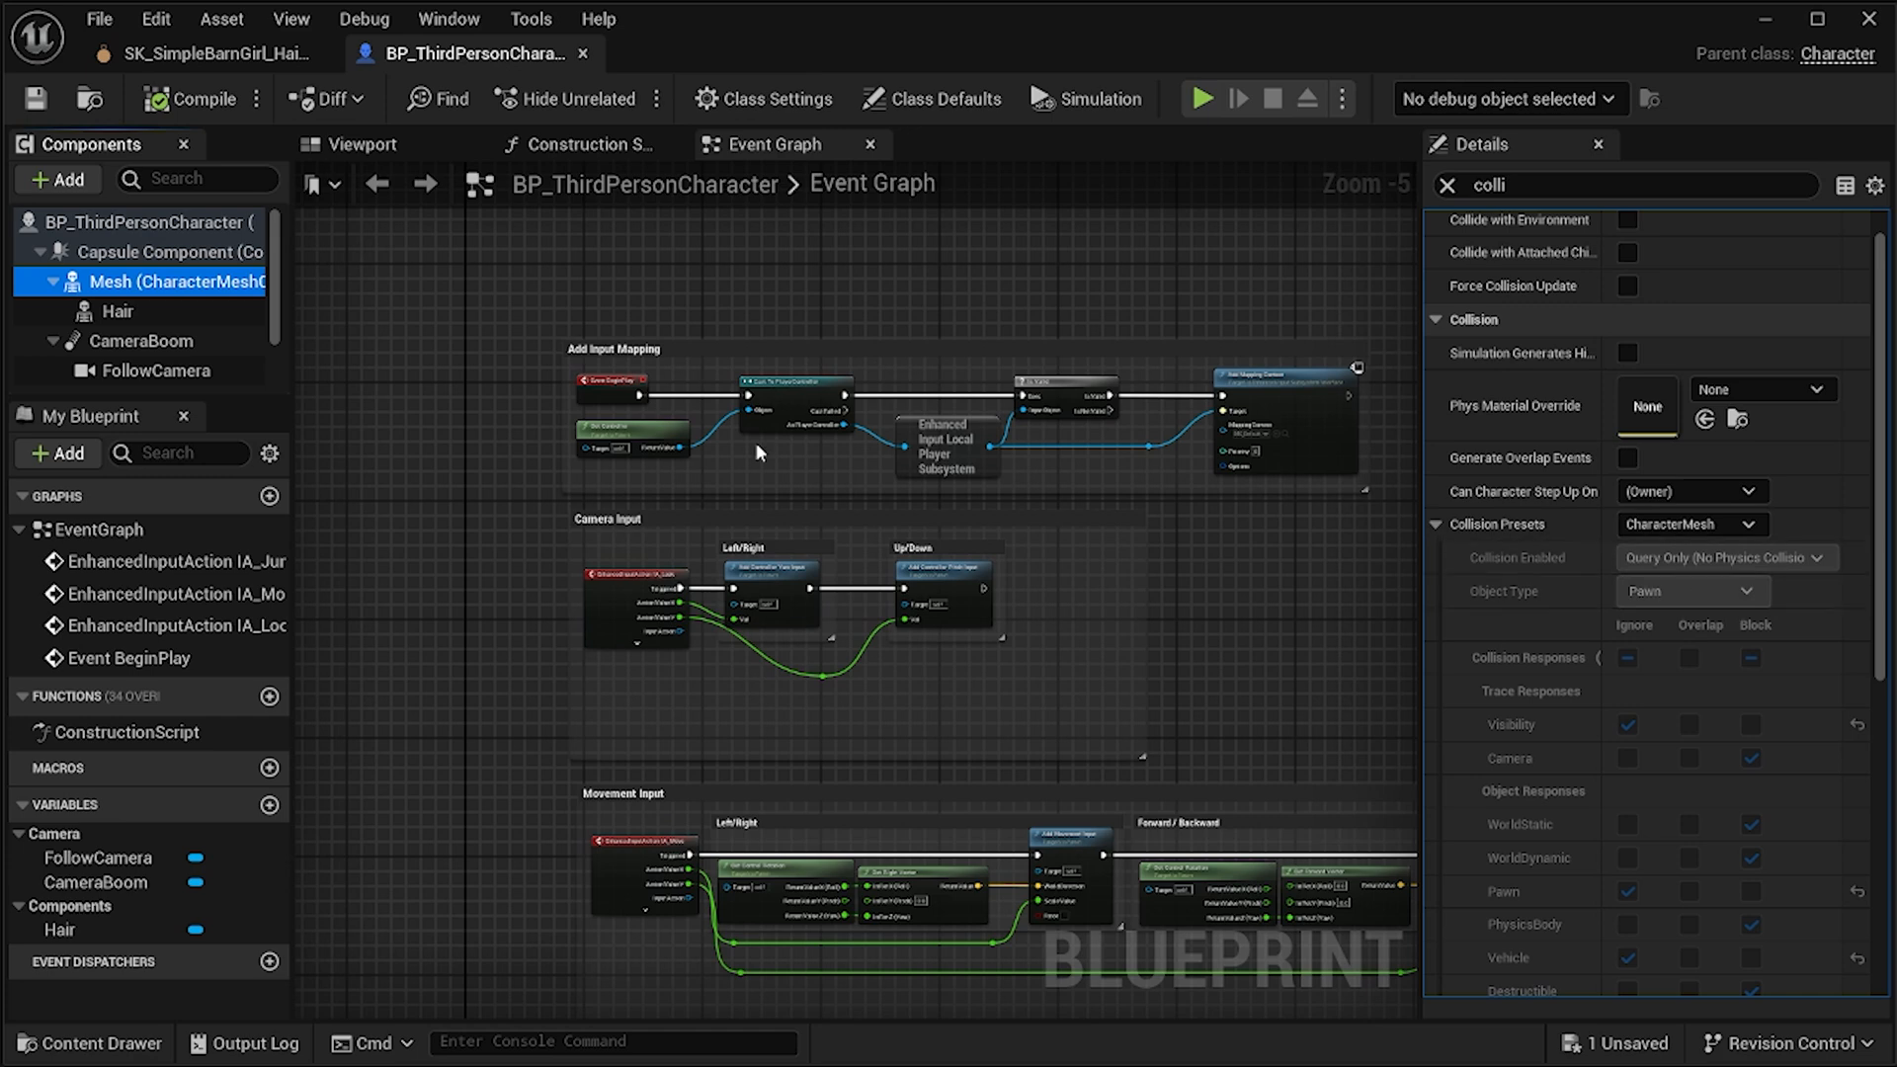
# Give the Hair component a Custom collision preset with all responses set to Ignore and the object type Hair.
pyautogui.click(138, 312)
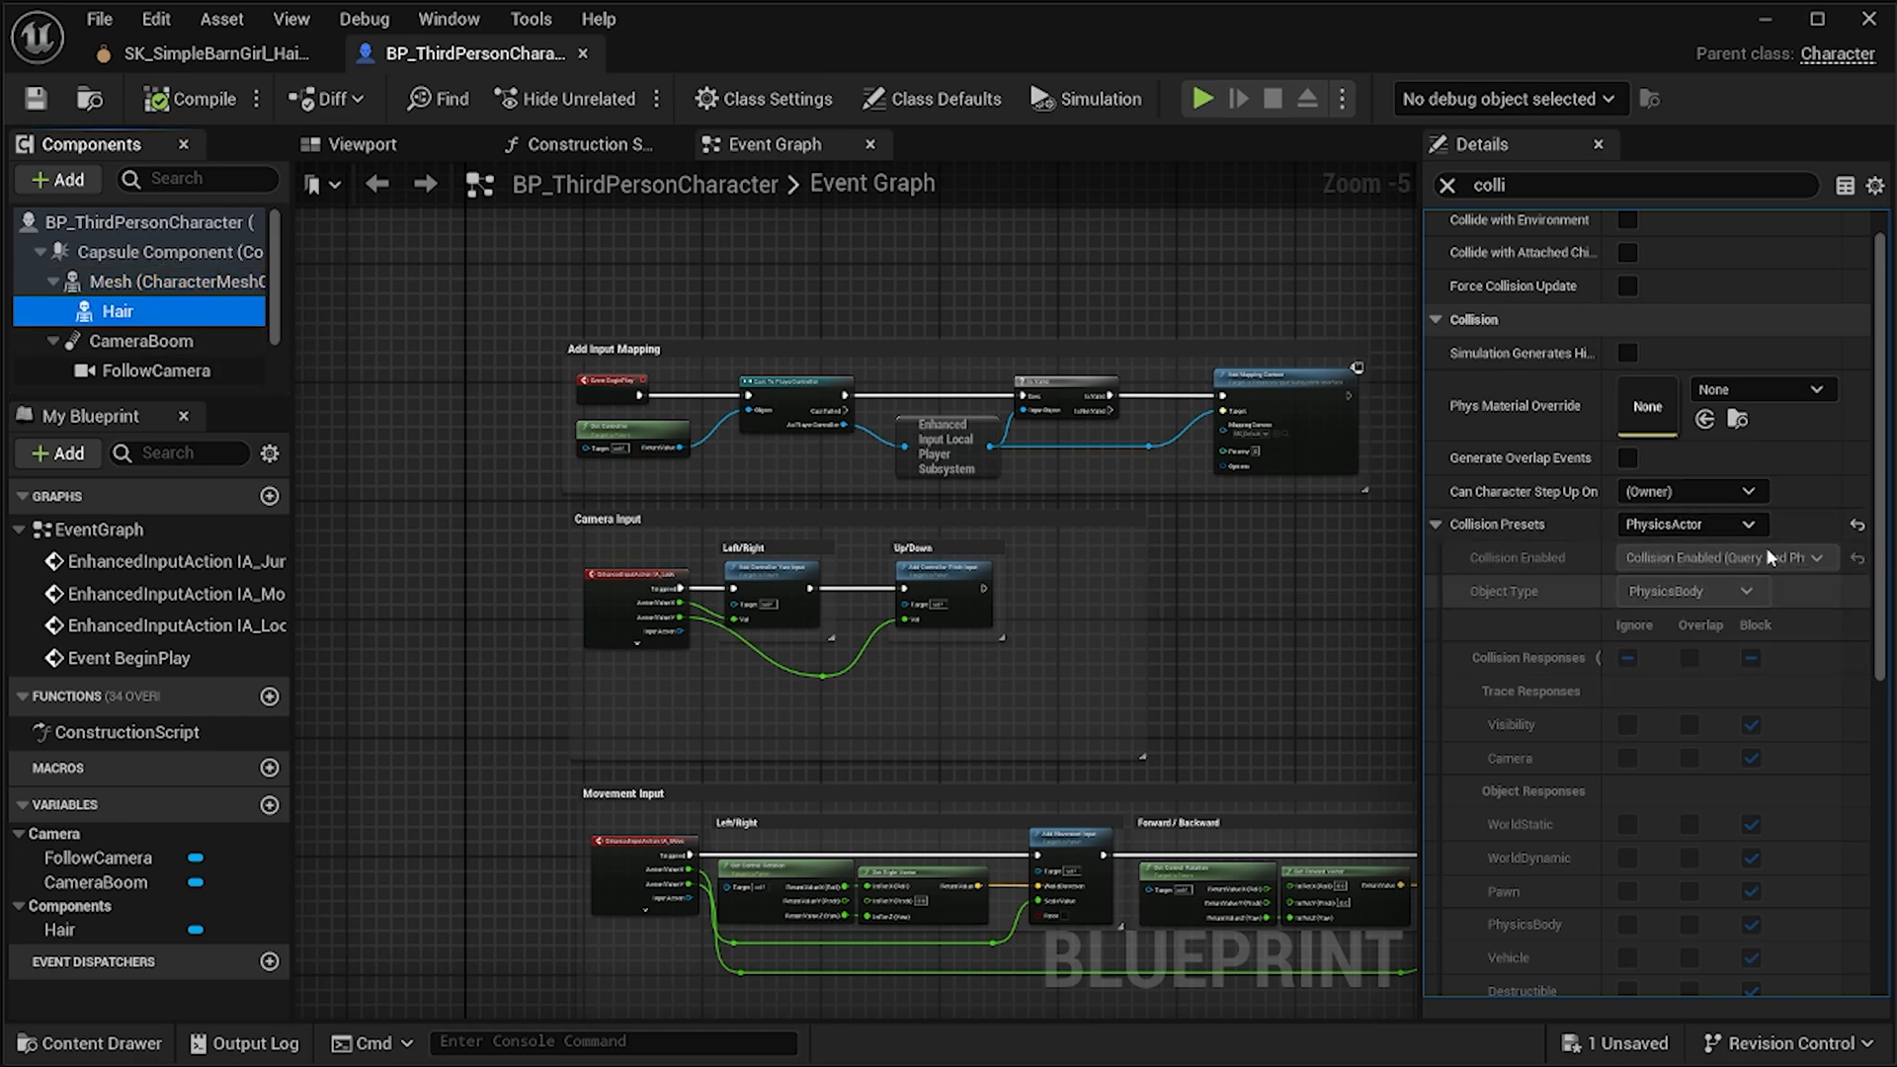
pyautogui.click(1746, 531)
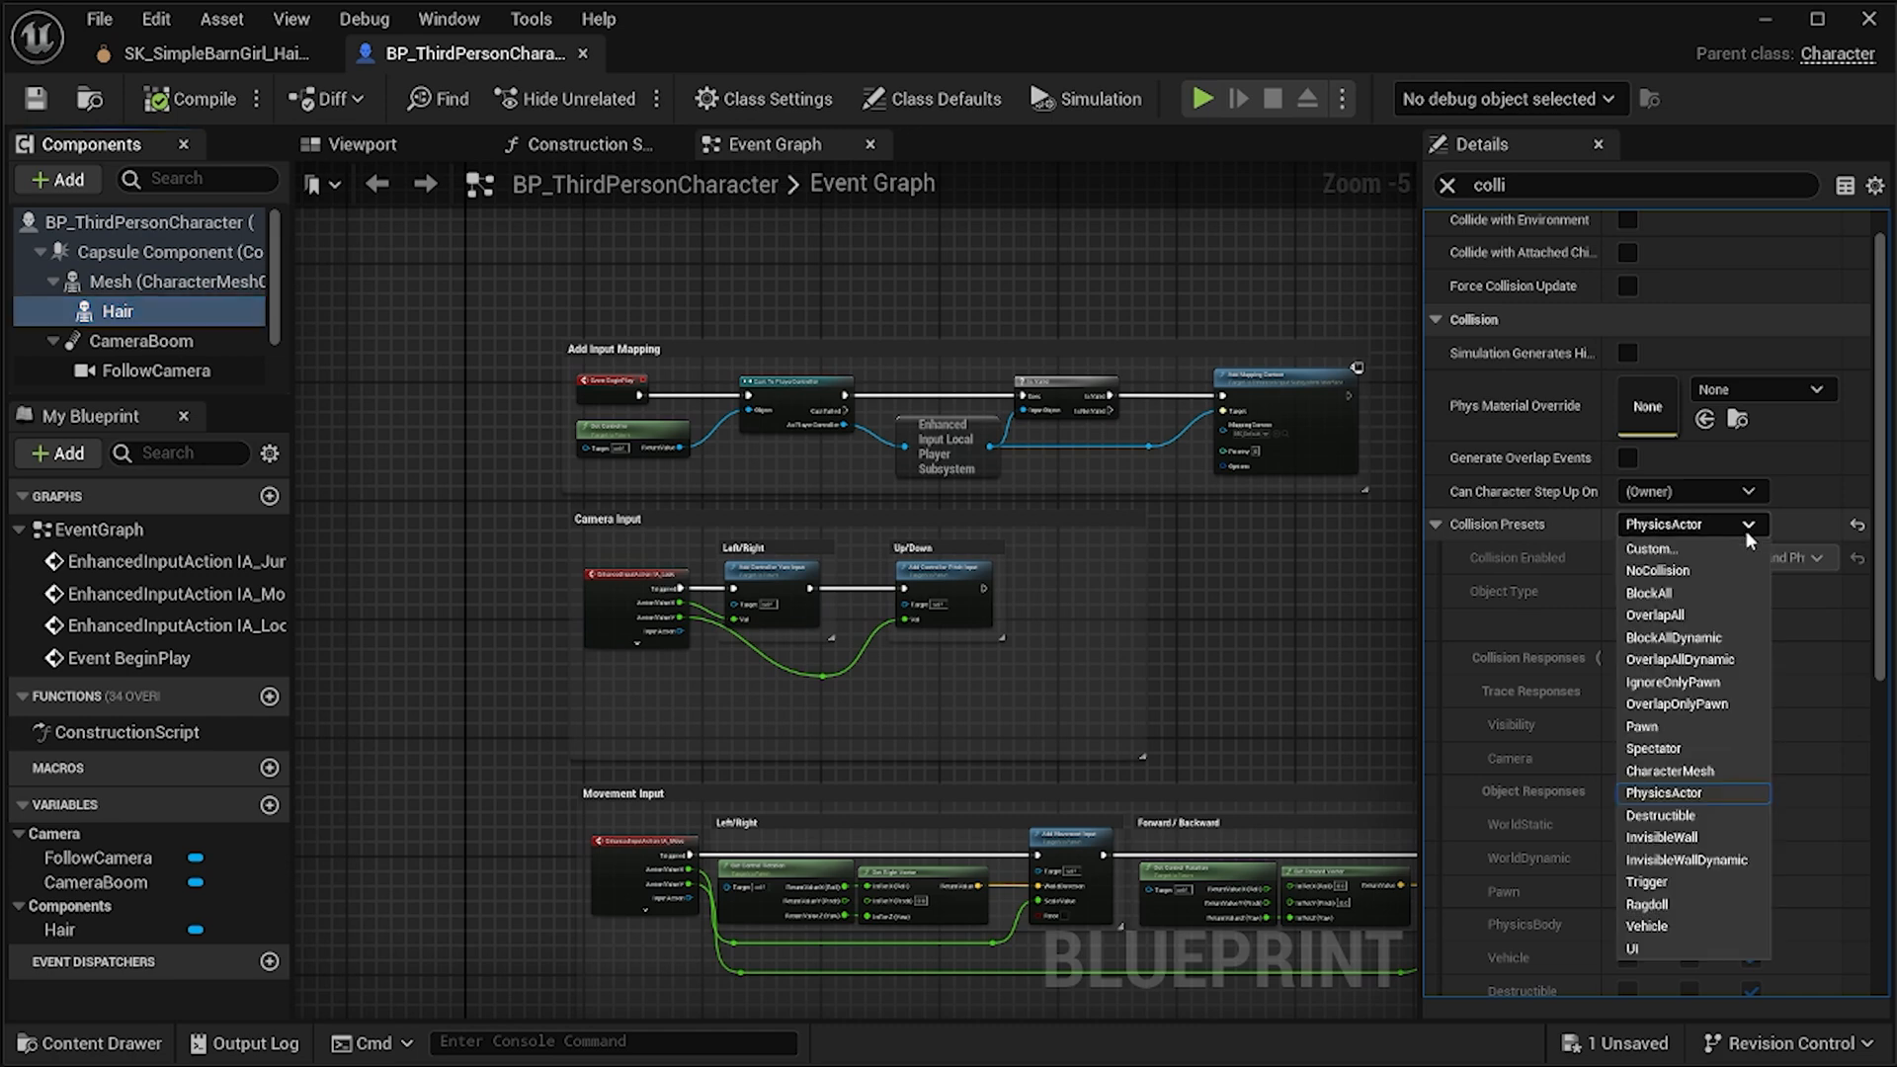
pyautogui.click(1672, 551)
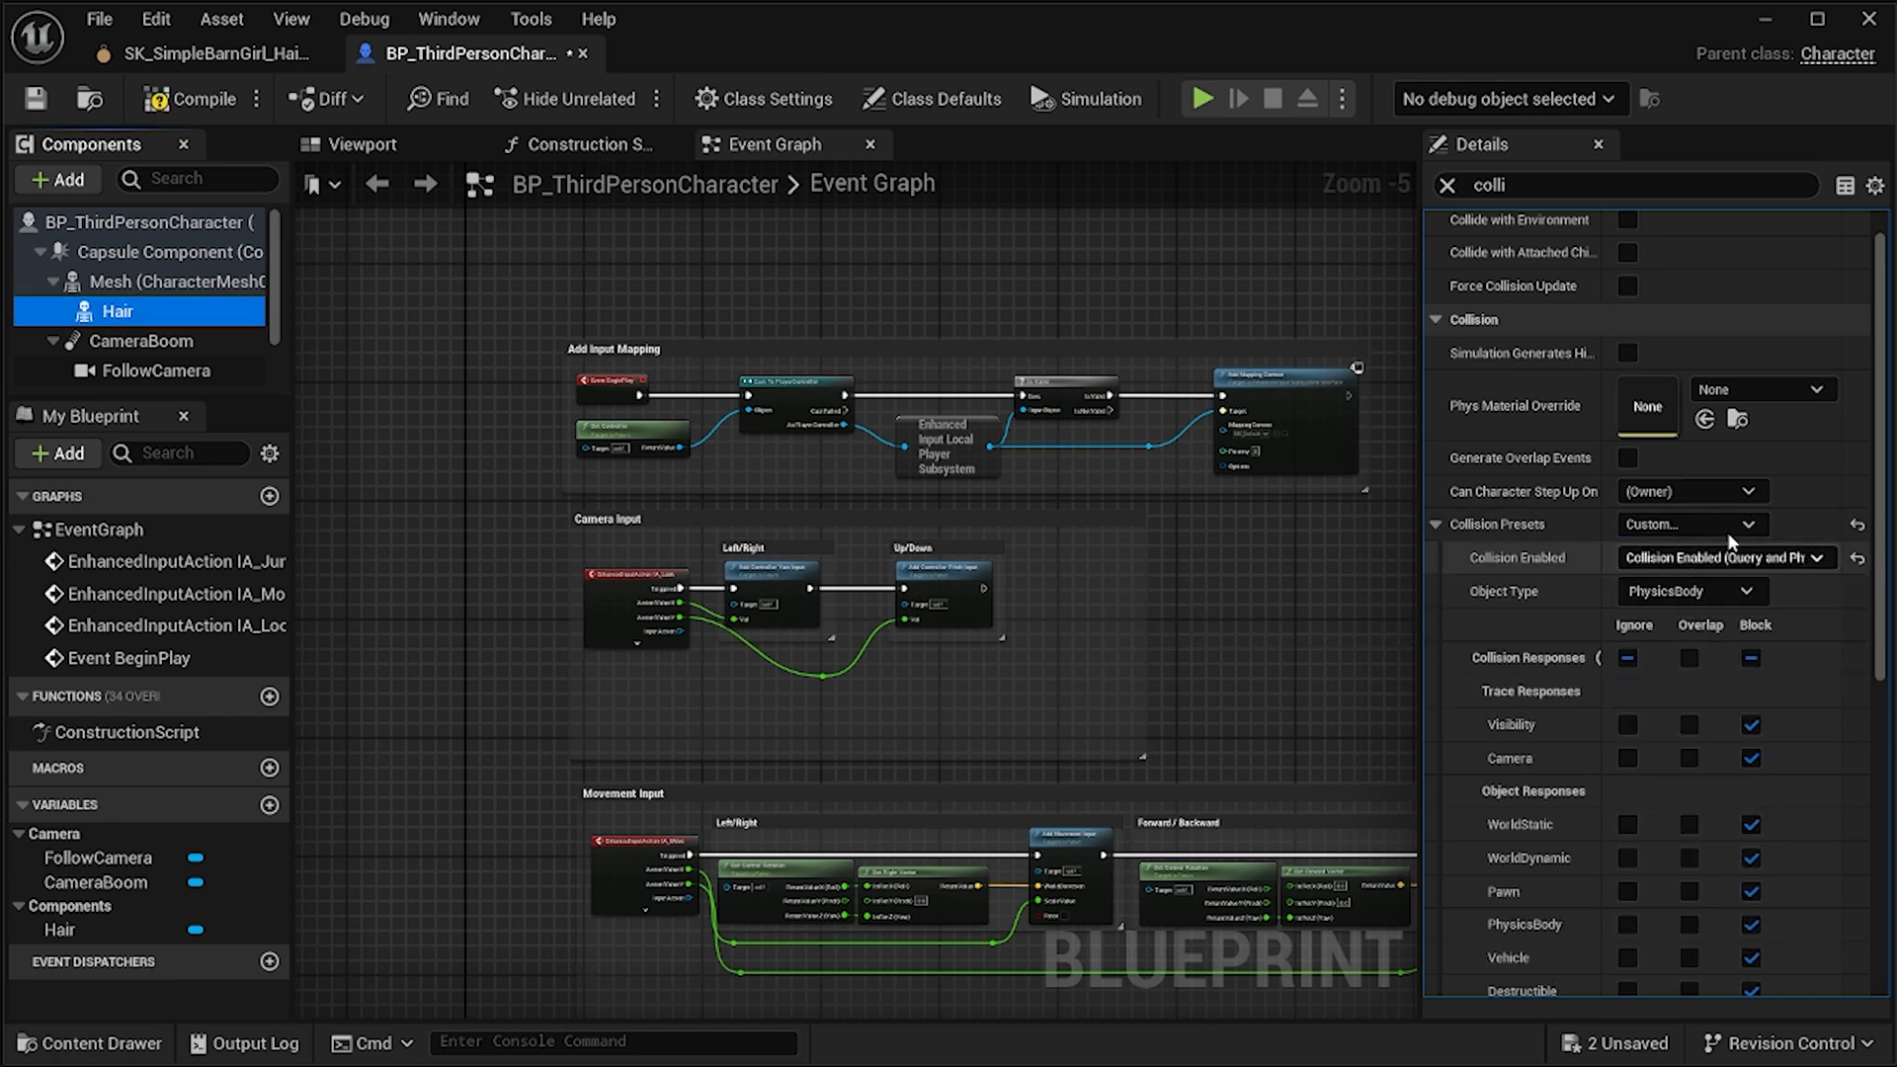
pyautogui.click(1627, 658)
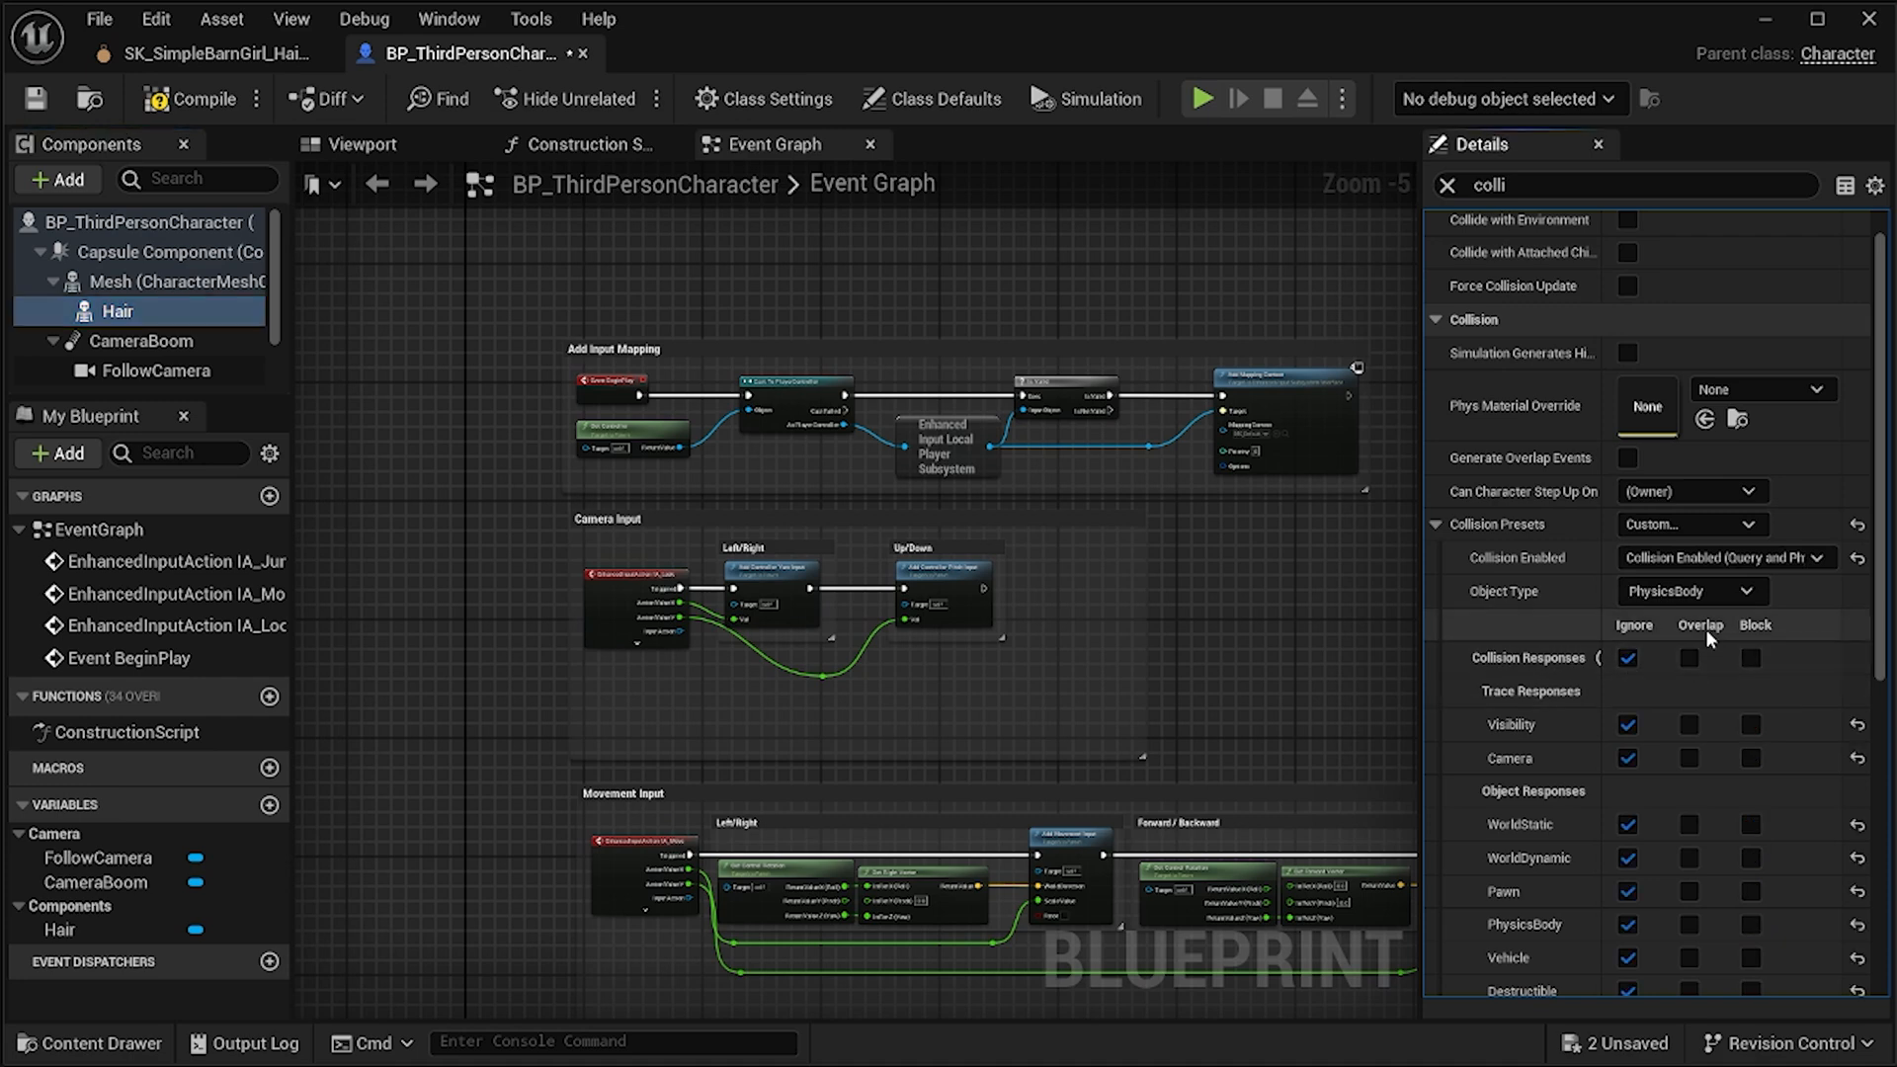
pyautogui.click(1701, 597)
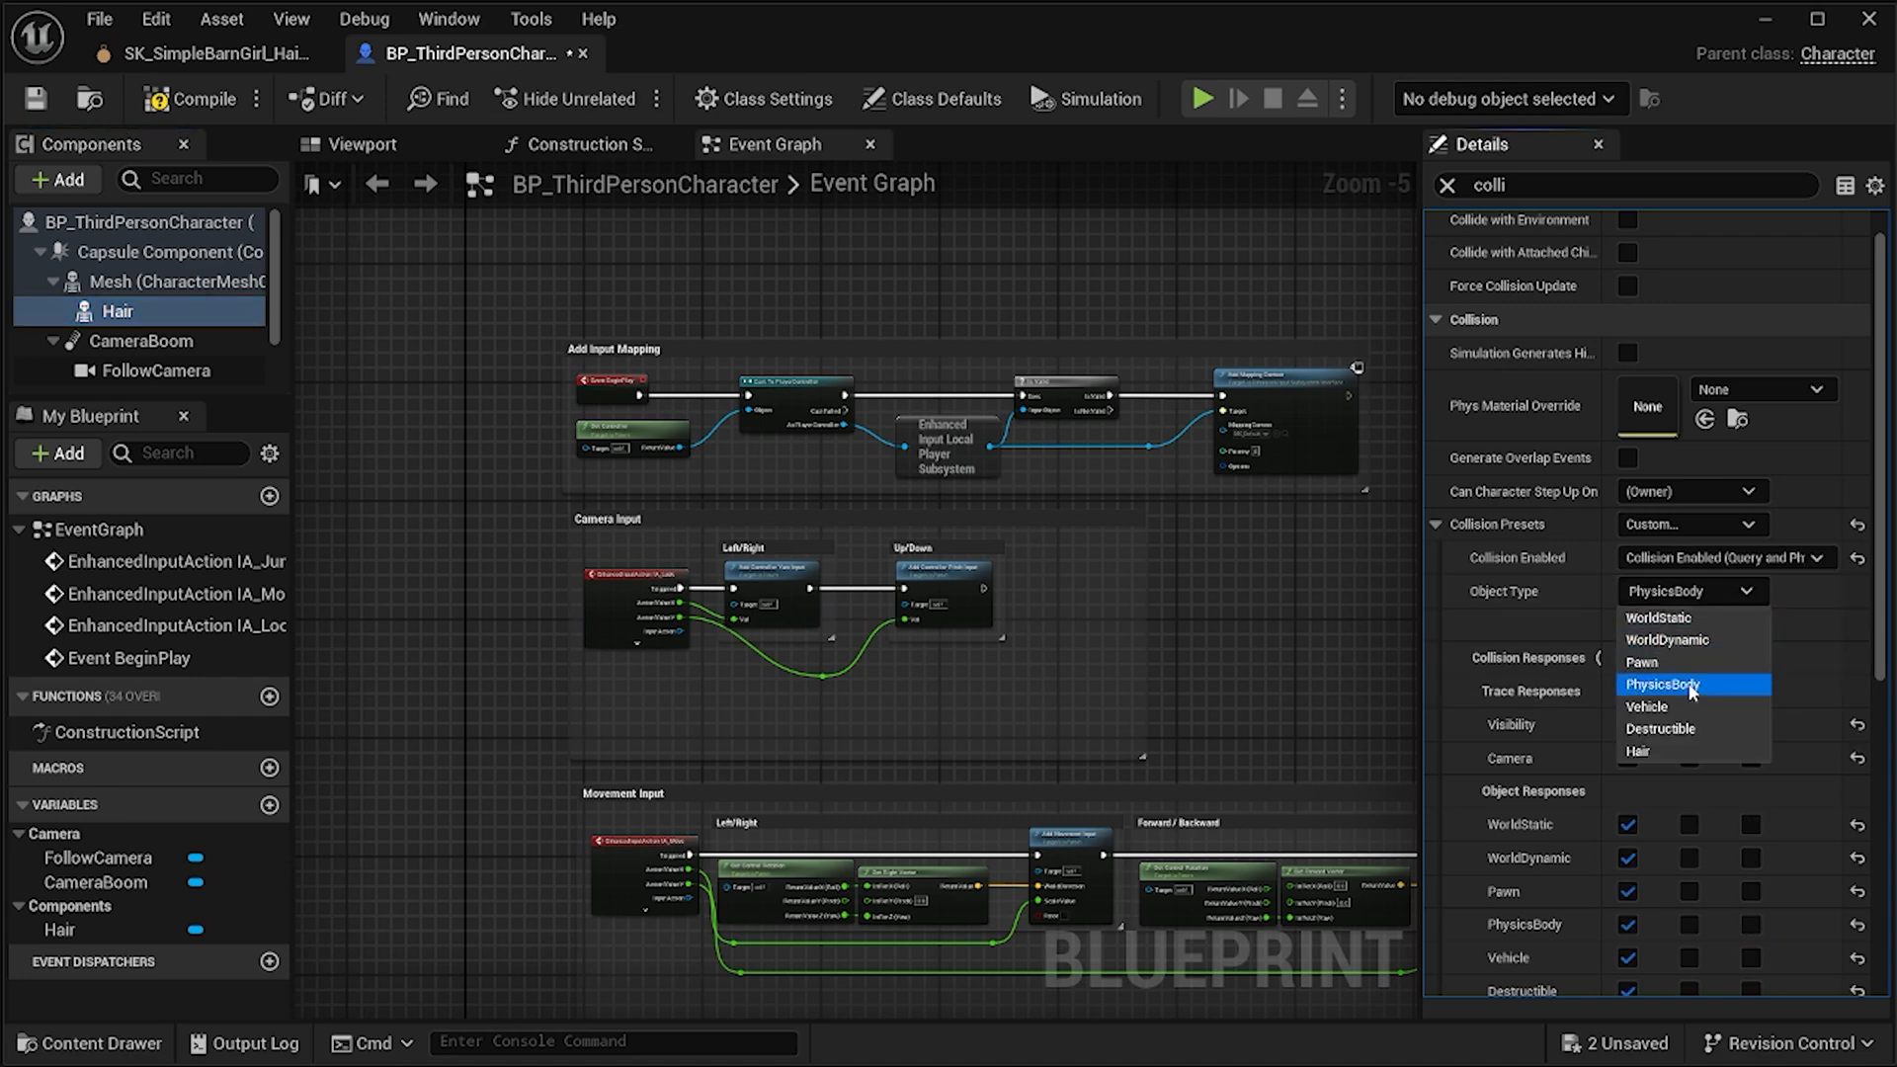
pyautogui.click(1667, 753)
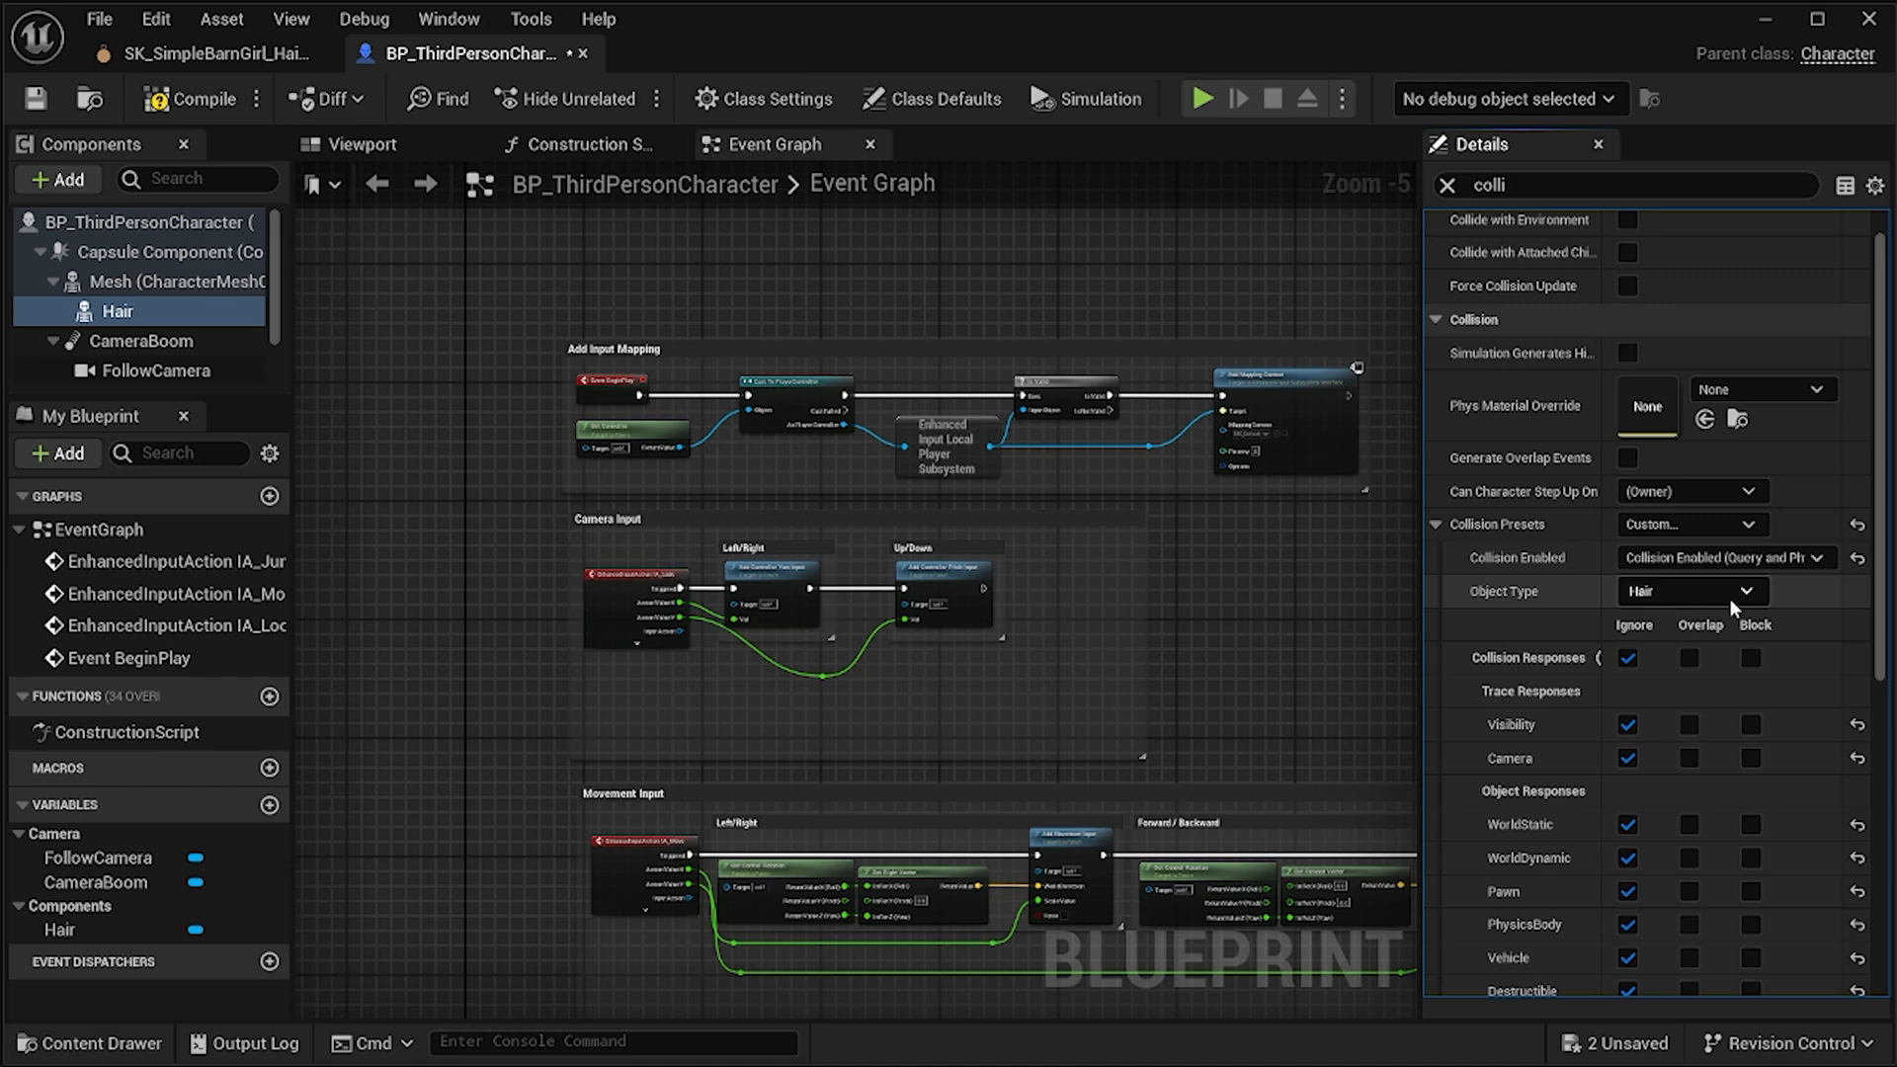
pyautogui.scroll(-4, 1580, 736)
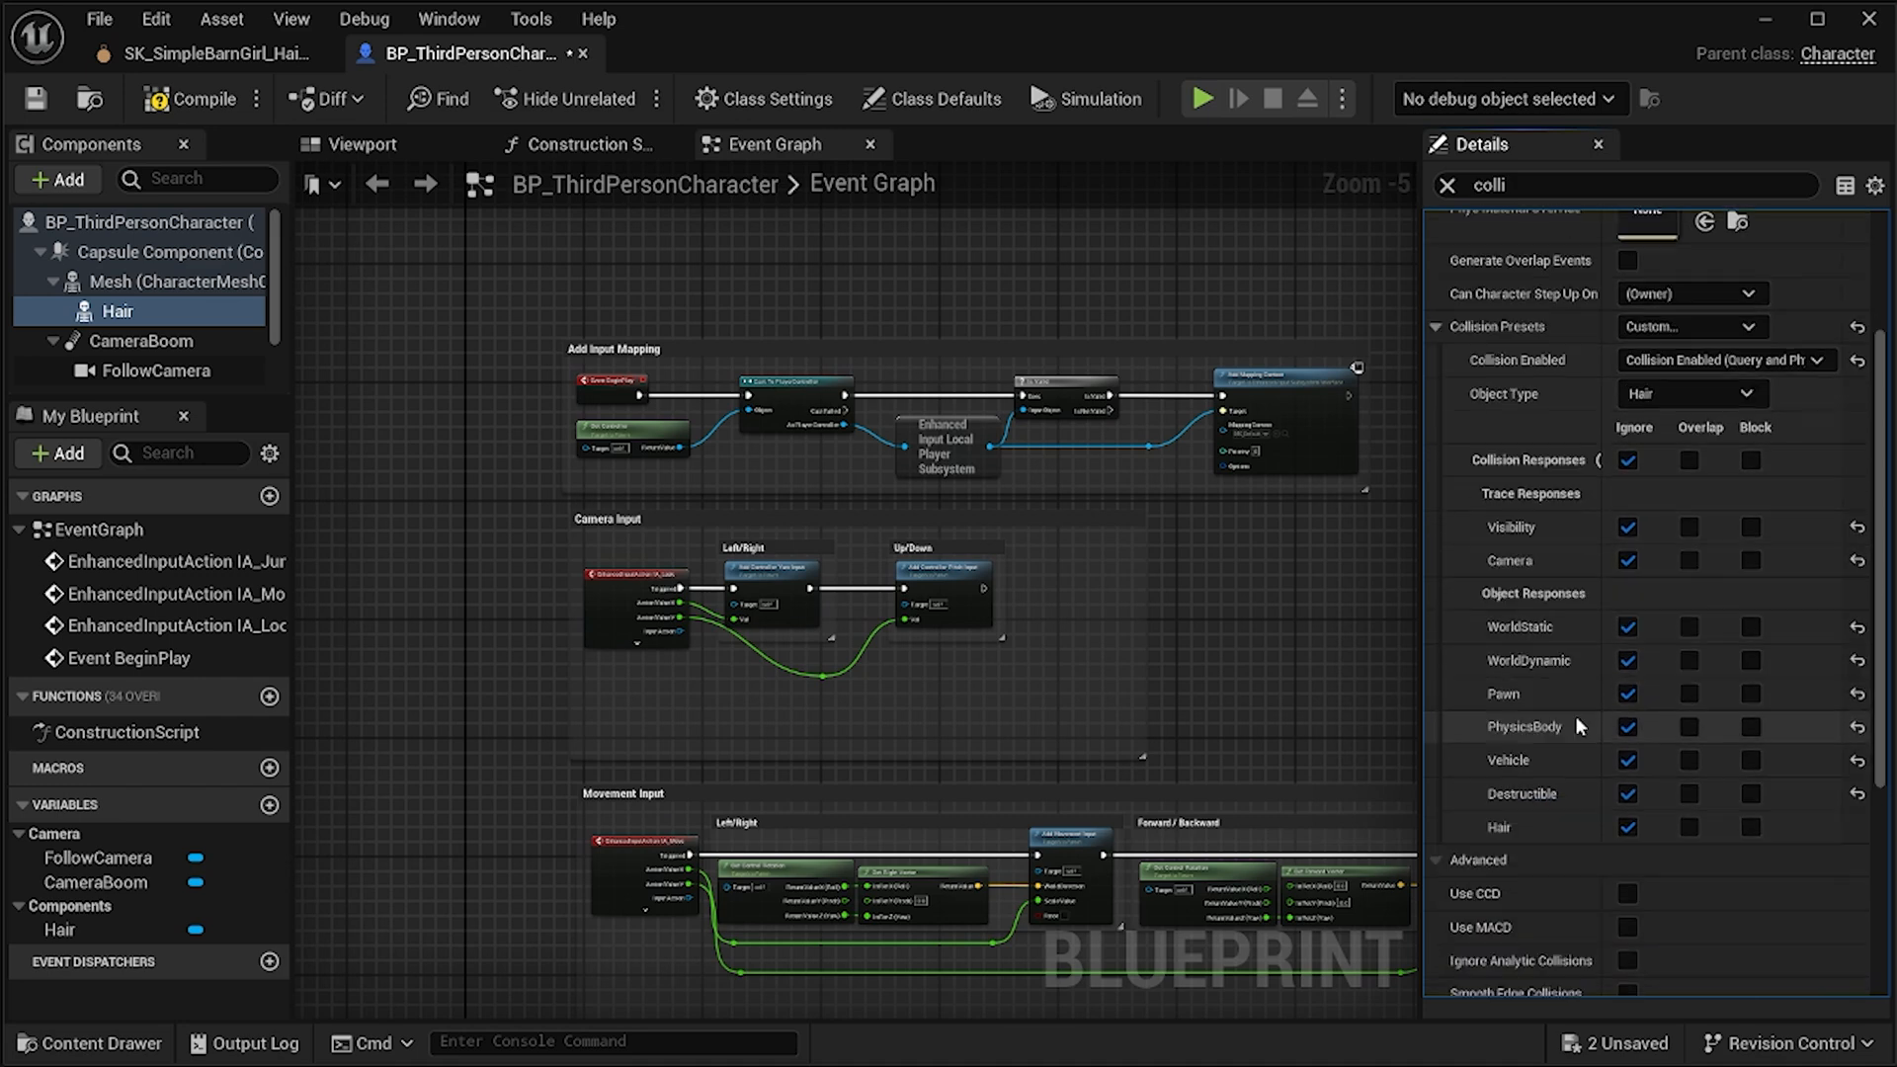
pyautogui.scroll(-1, 1575, 726)
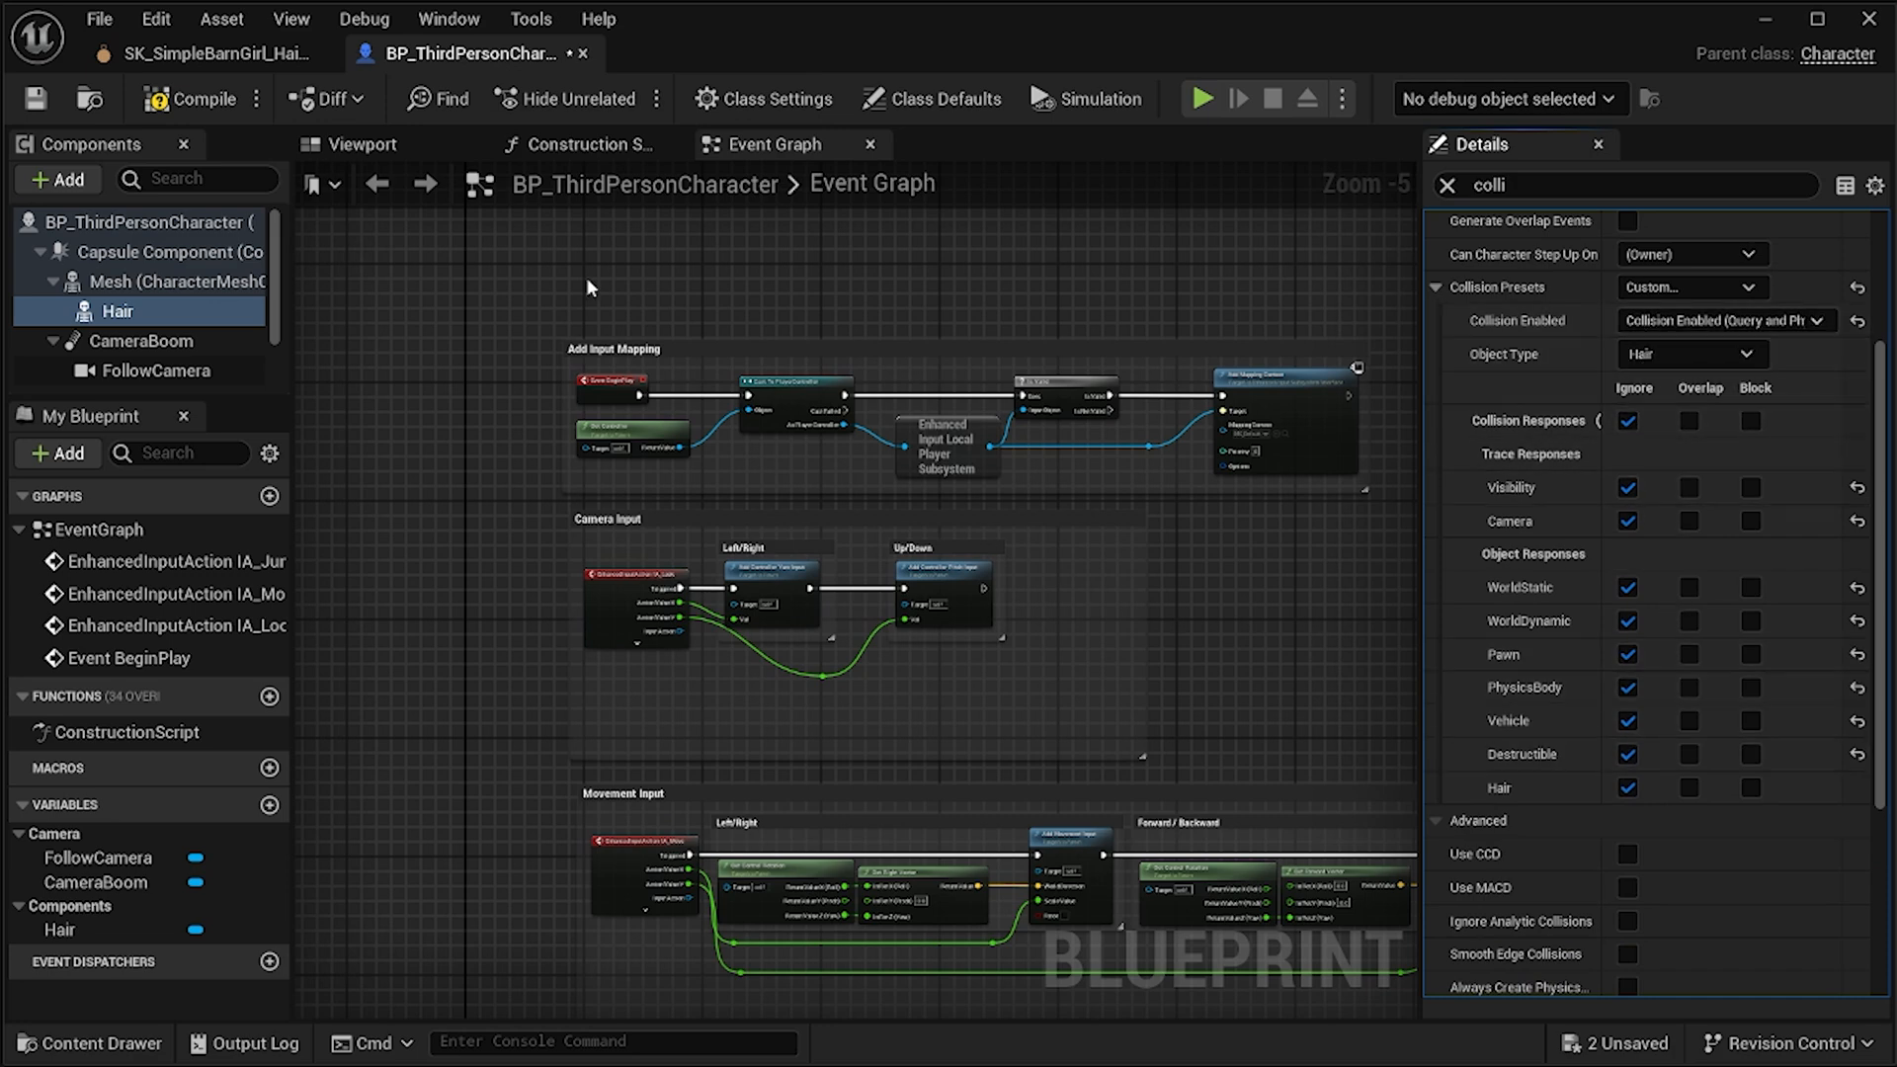
# Save BP_ThirdPersonCharacter and display the collision settings of its Capsule Component.
pyautogui.click(44, 103)
pyautogui.click(139, 255)
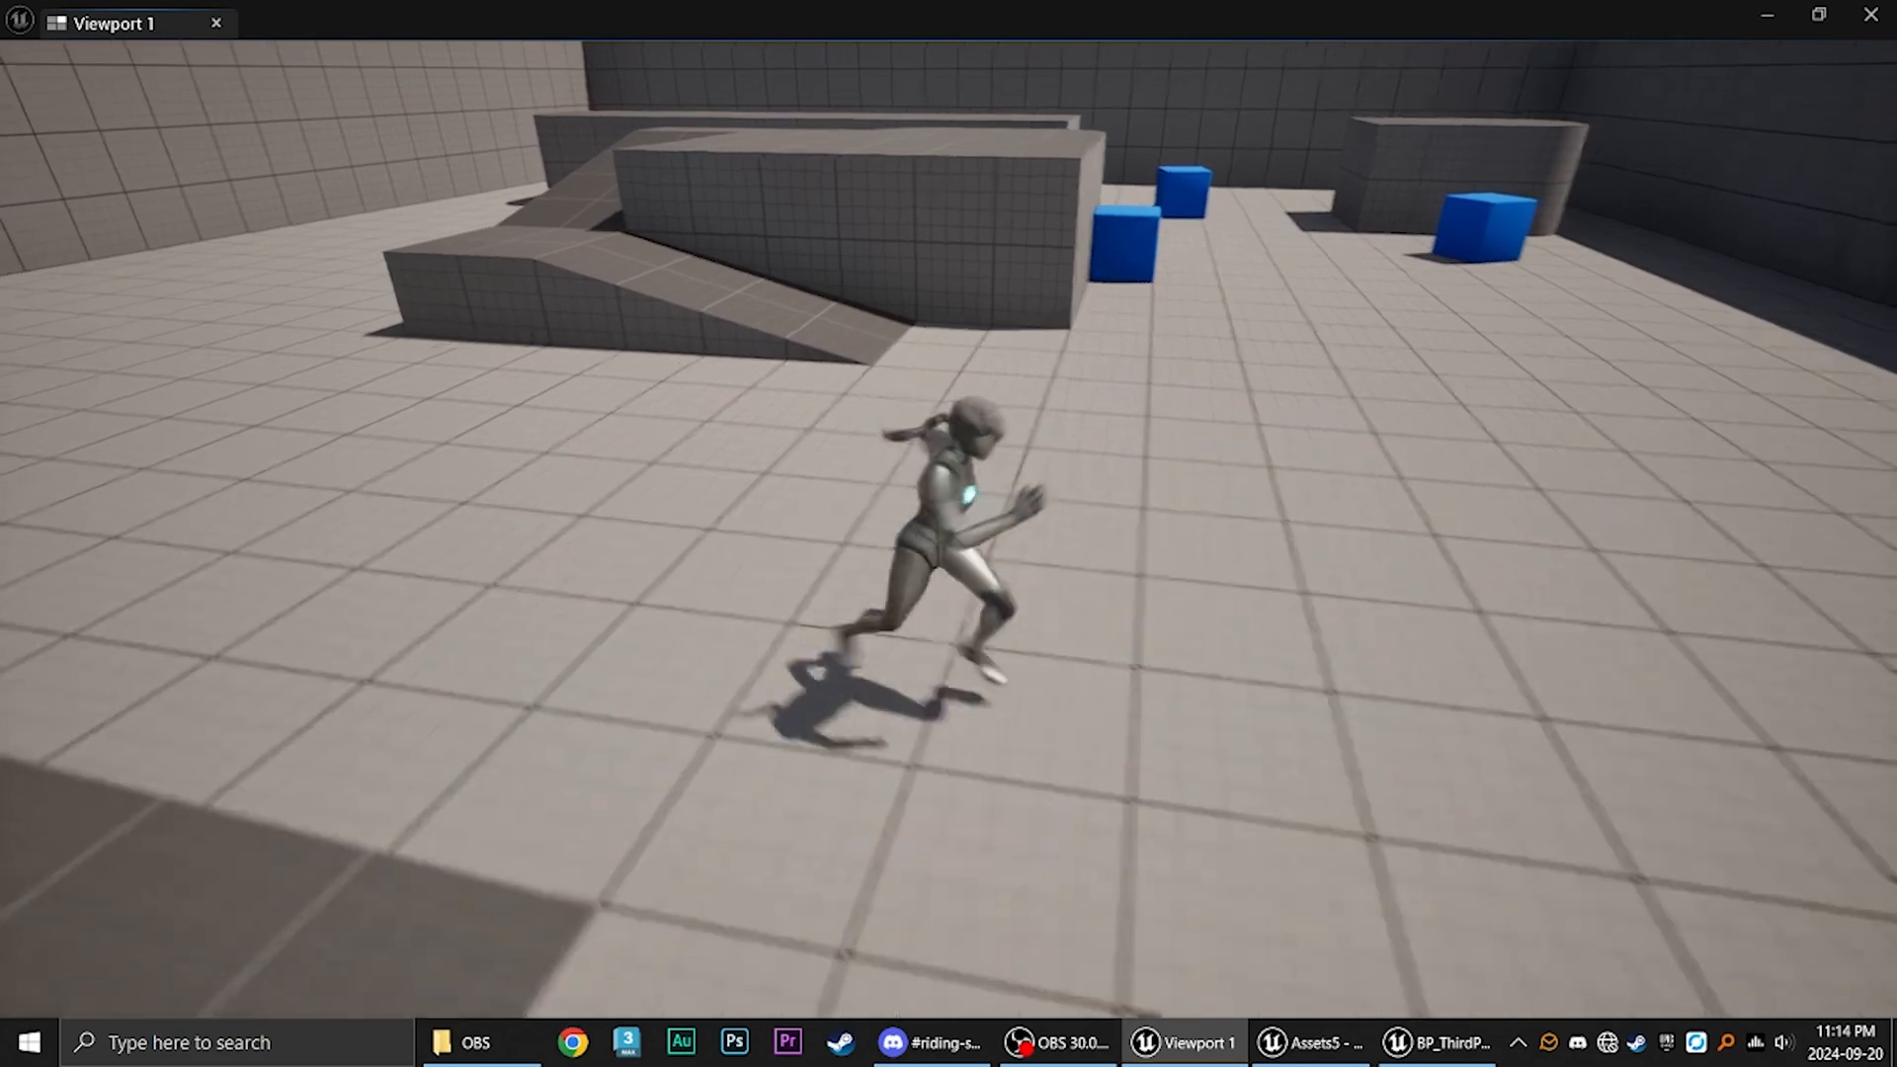
# Play-test the level, running and turning the character back and forth in the open area to check the ponytail's swing.
pyautogui.press('a')
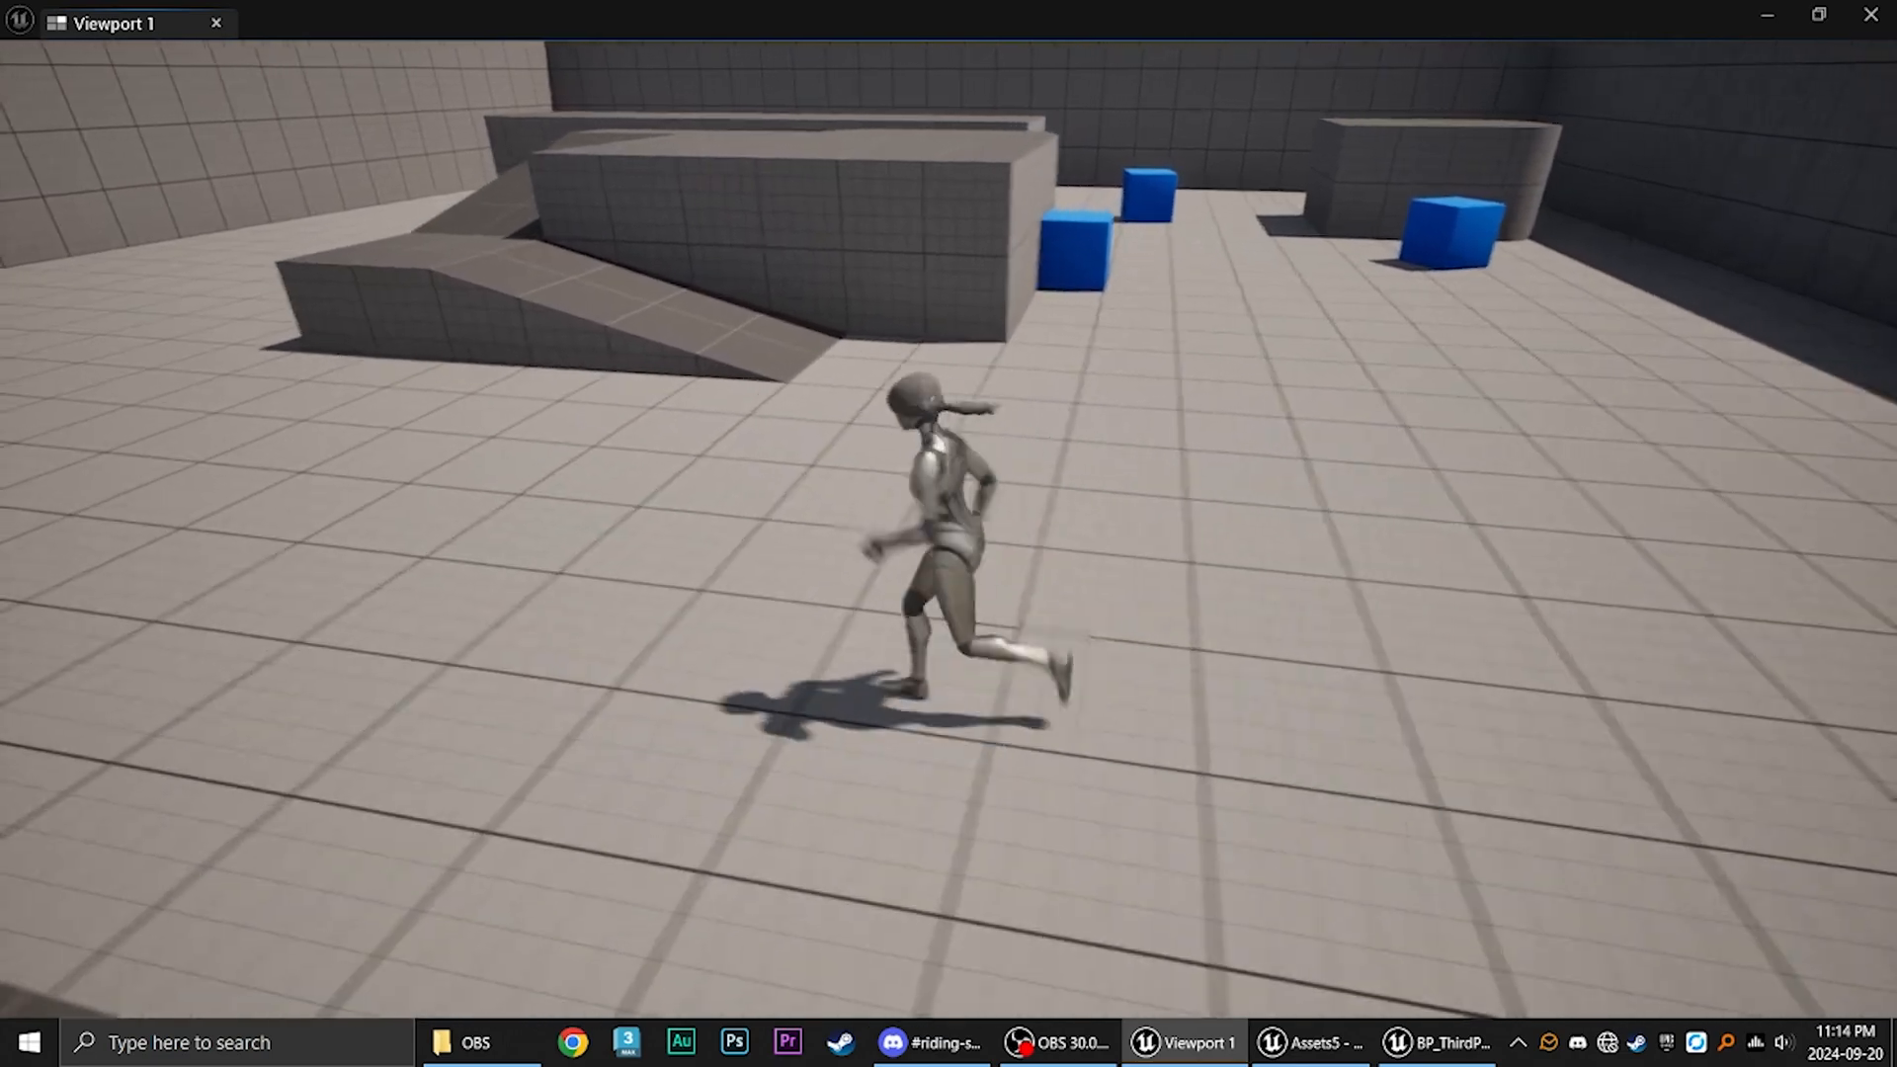
pyautogui.press('d')
pyautogui.press('w')
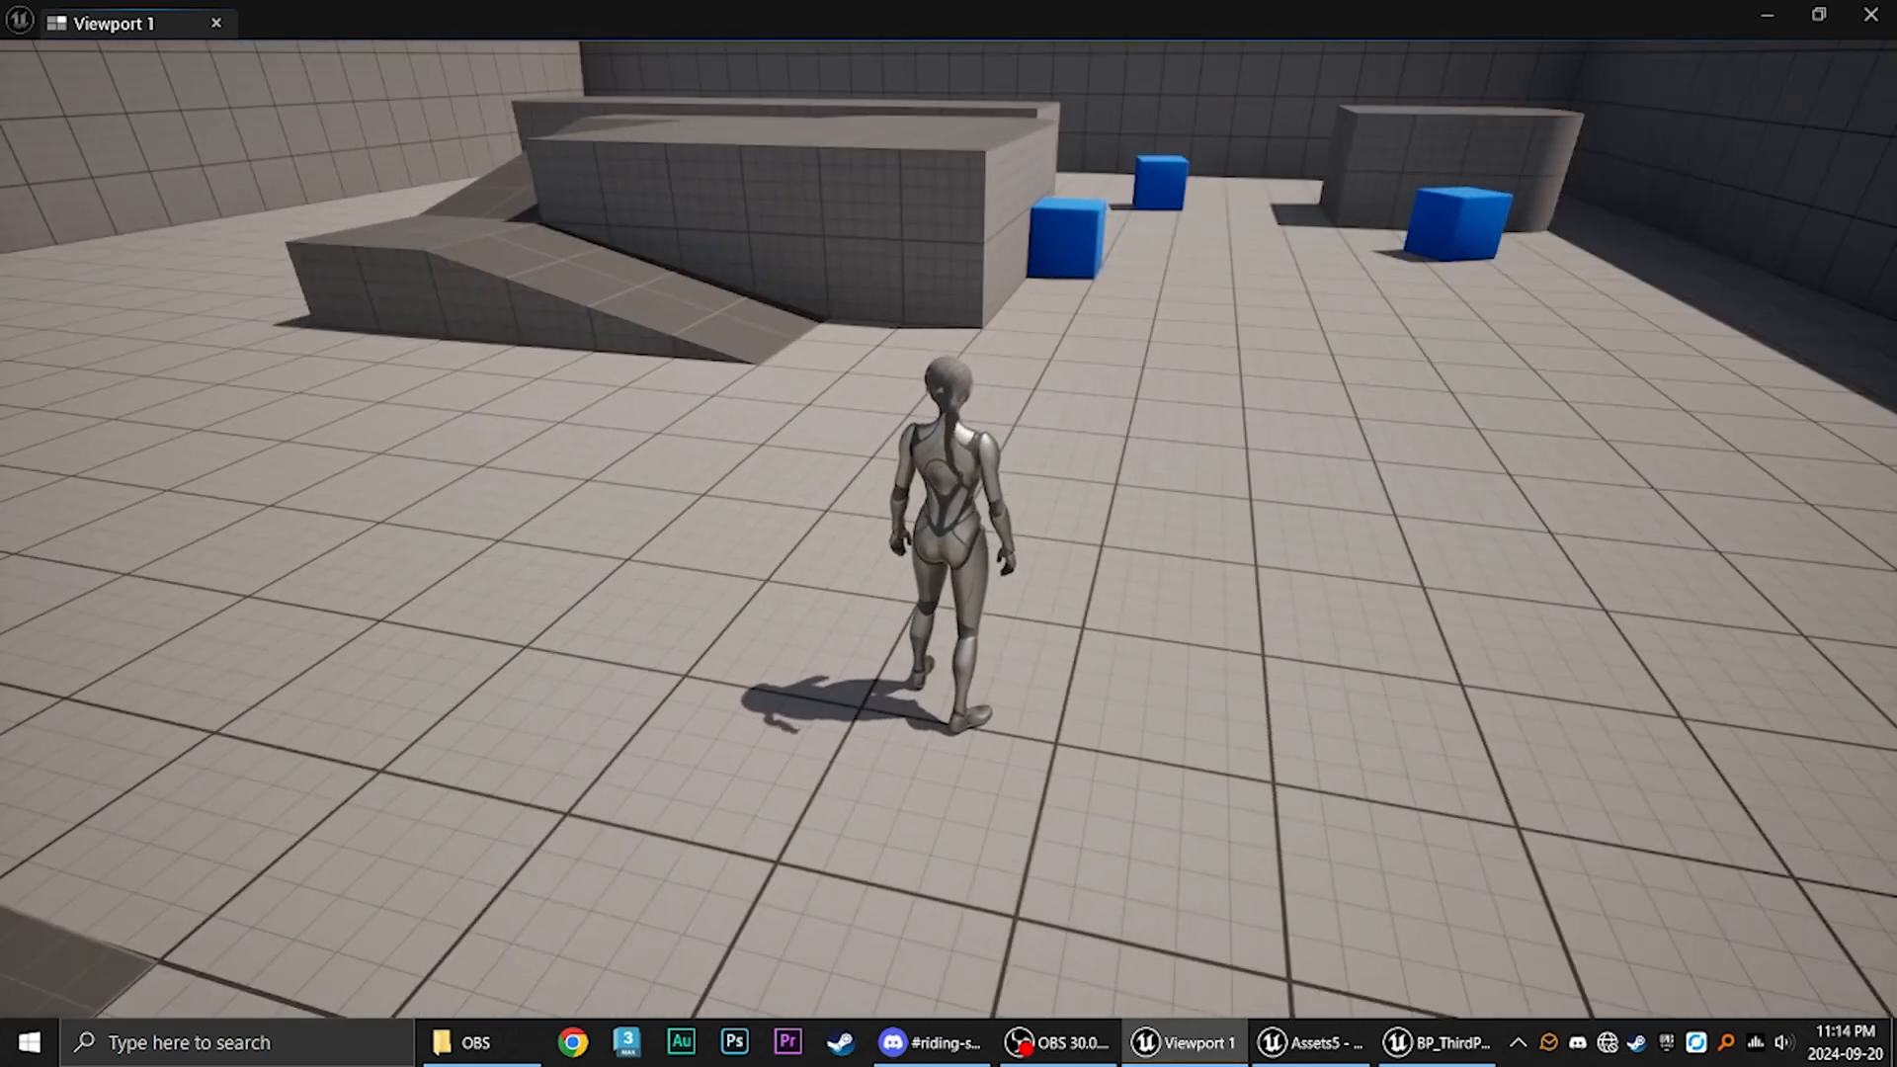
pyautogui.press('d')
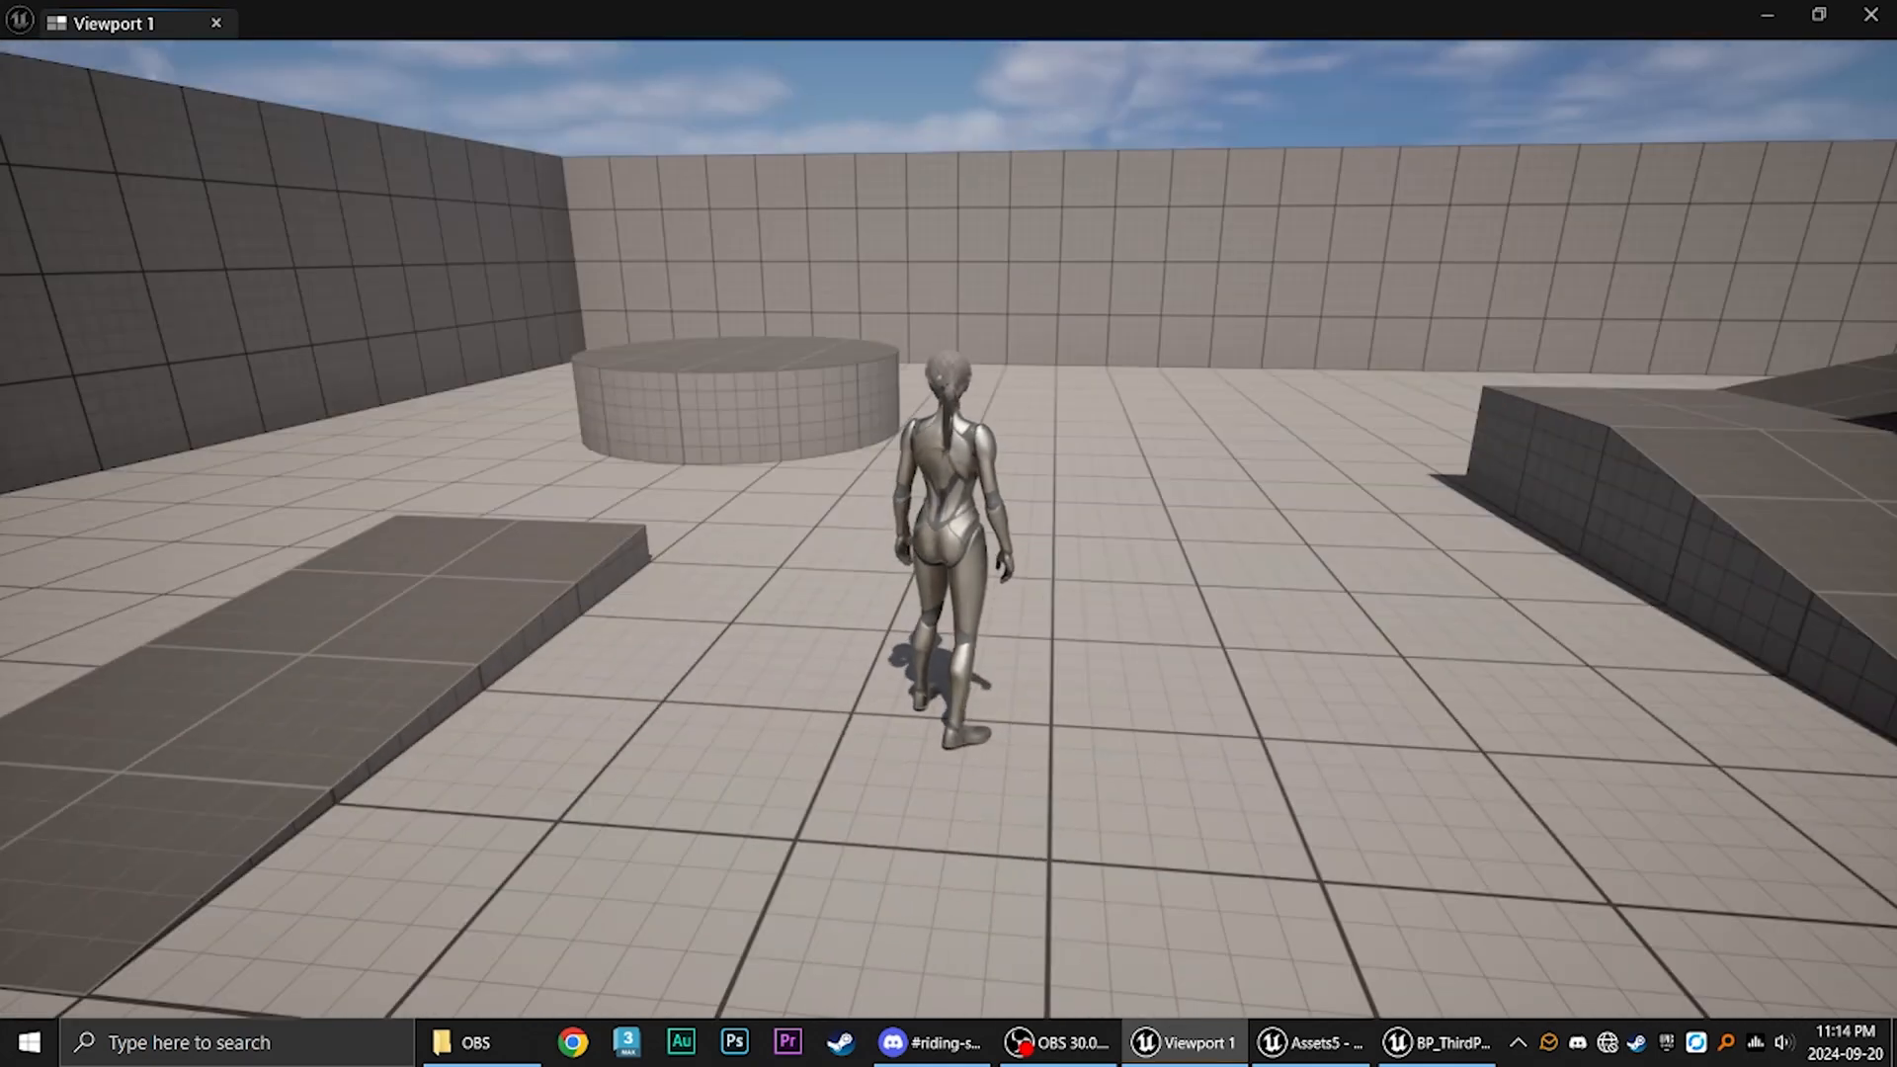
pyautogui.press('a')
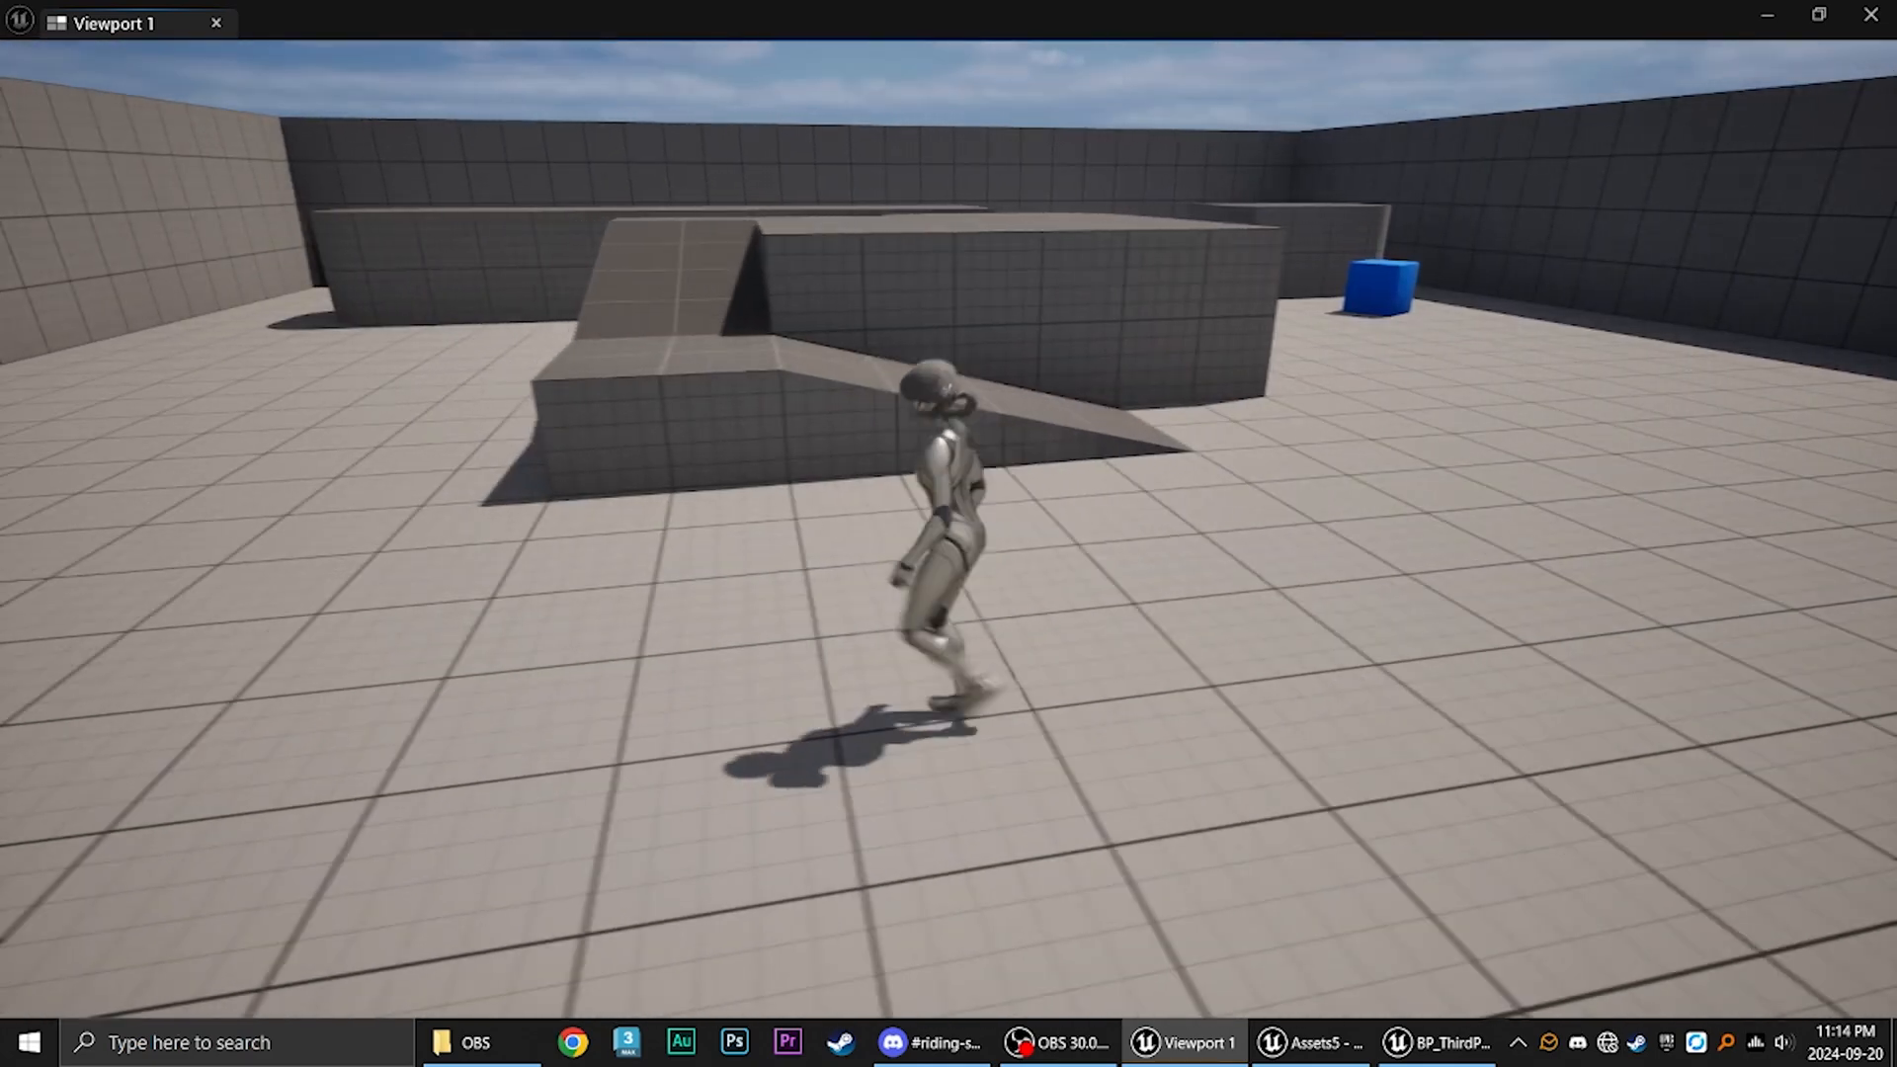
pyautogui.press('d')
pyautogui.press('s')
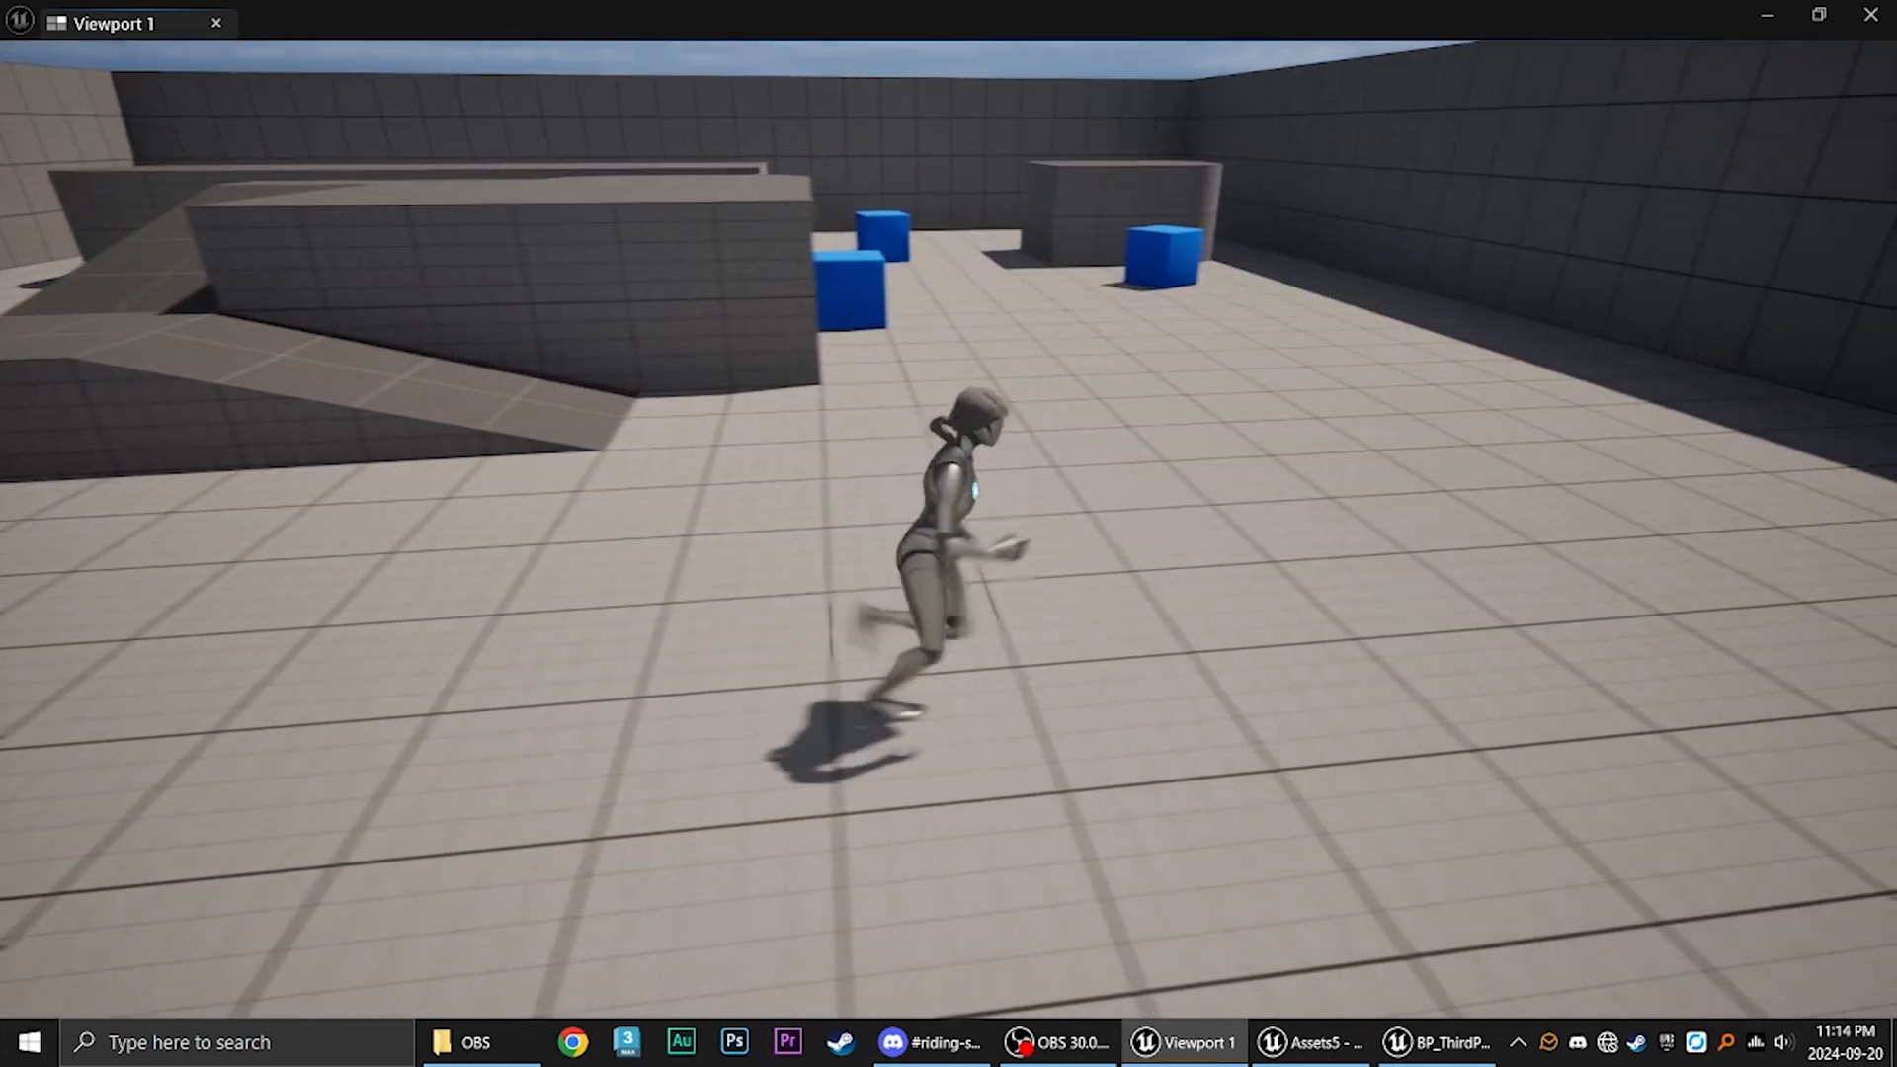
pyautogui.press('a')
pyautogui.press('w')
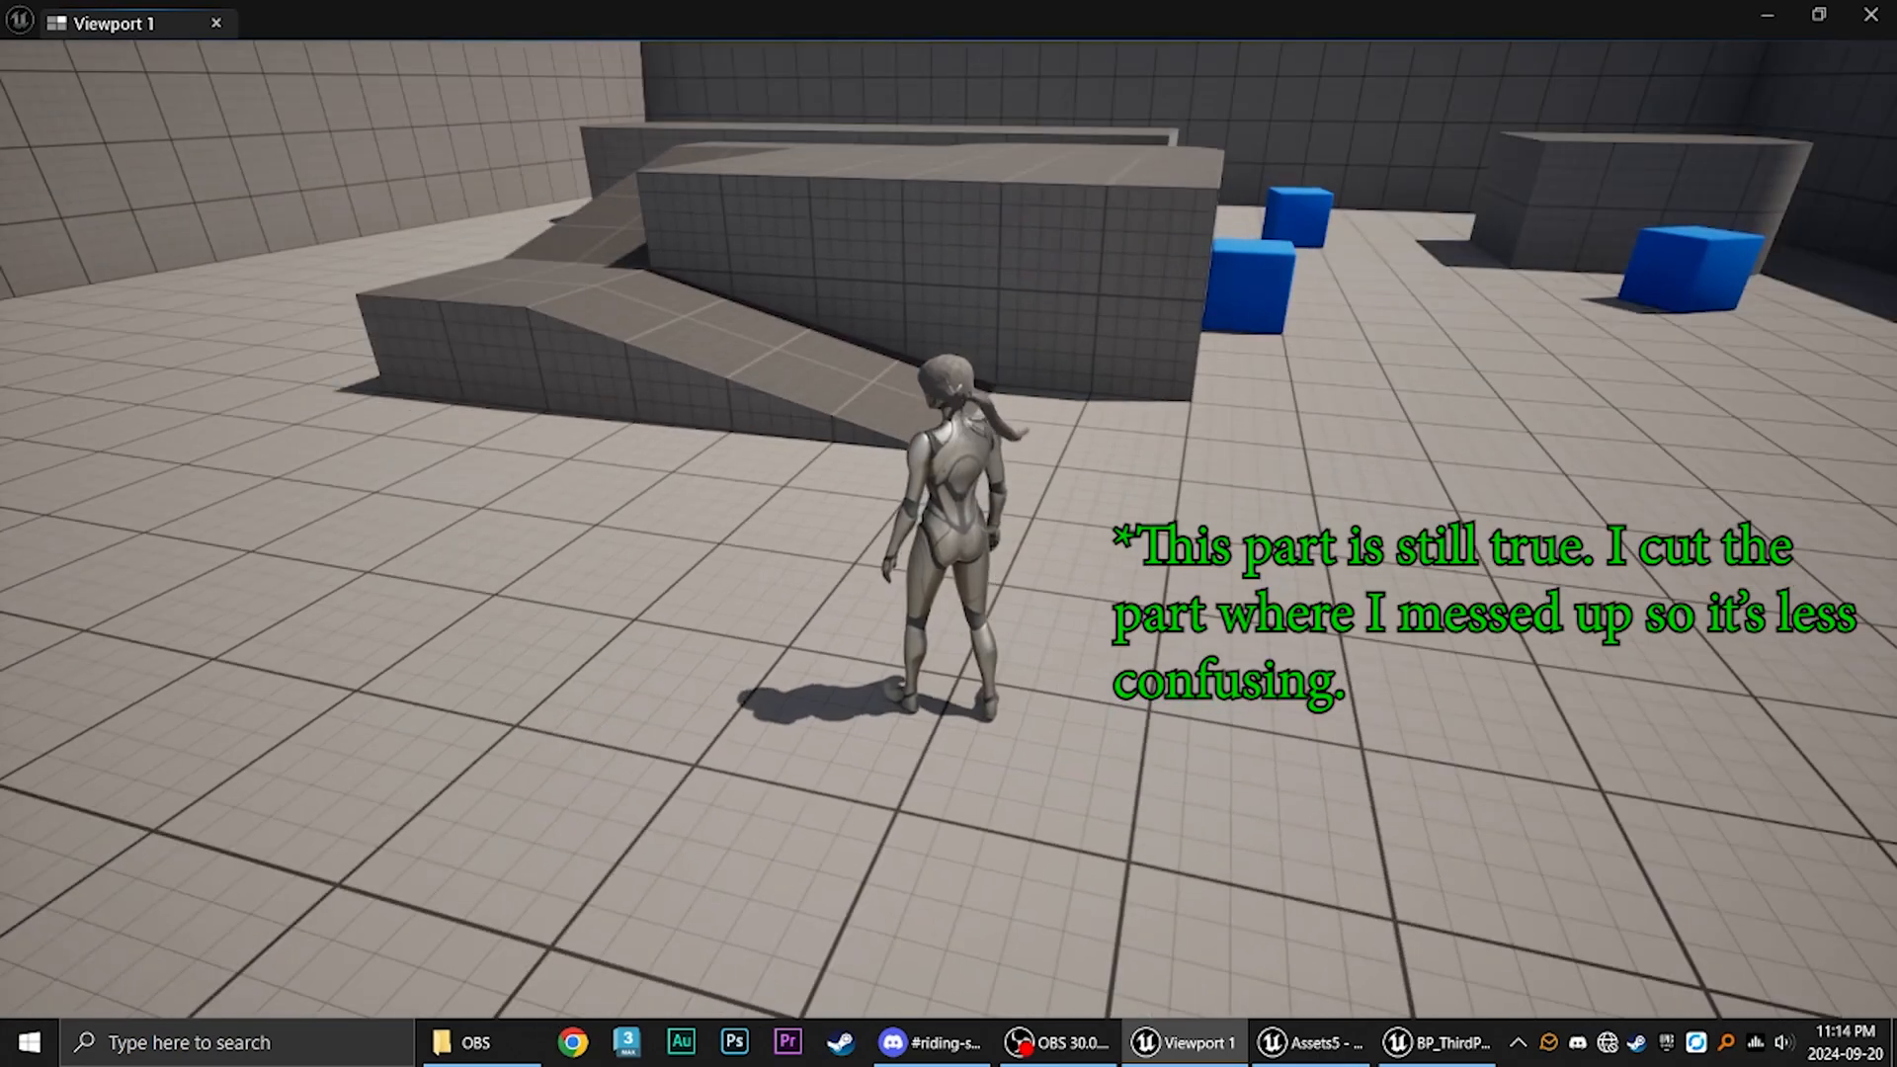
pyautogui.press('w')
pyautogui.press('a')
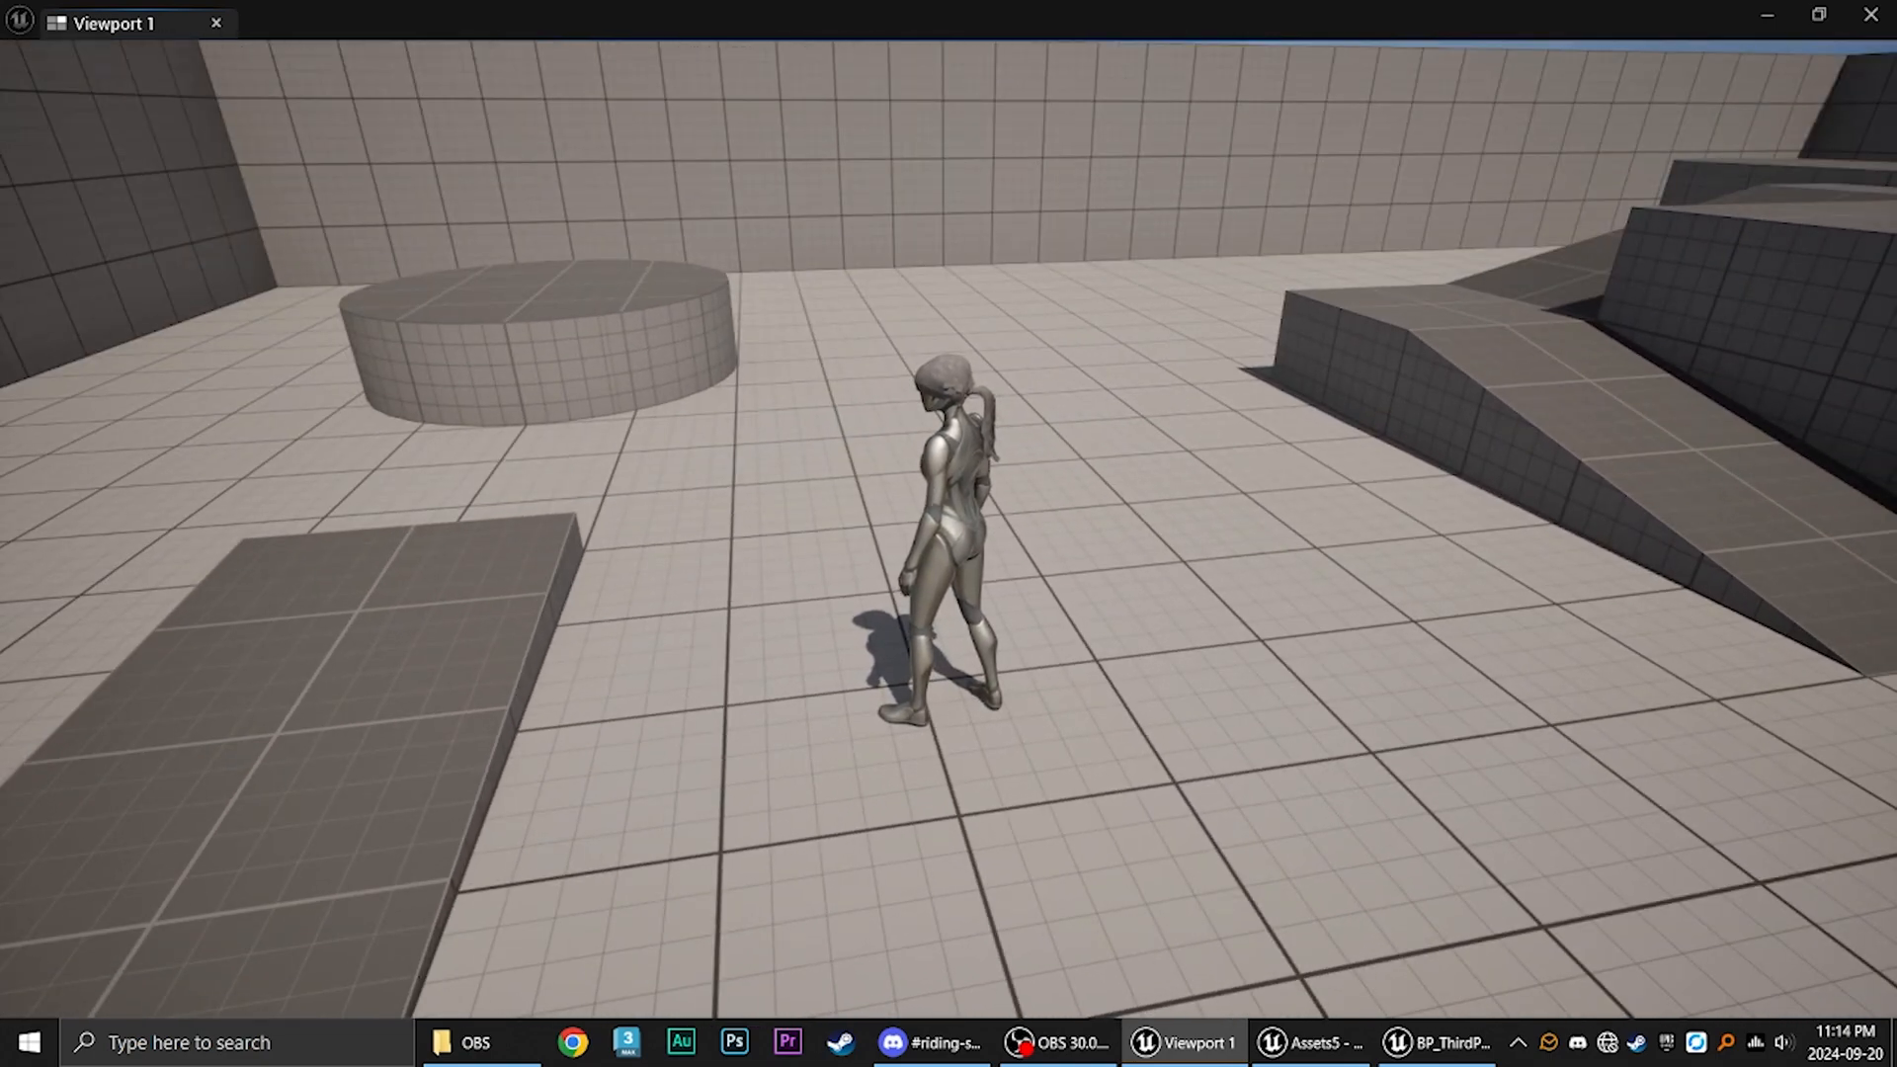
pyautogui.press('w')
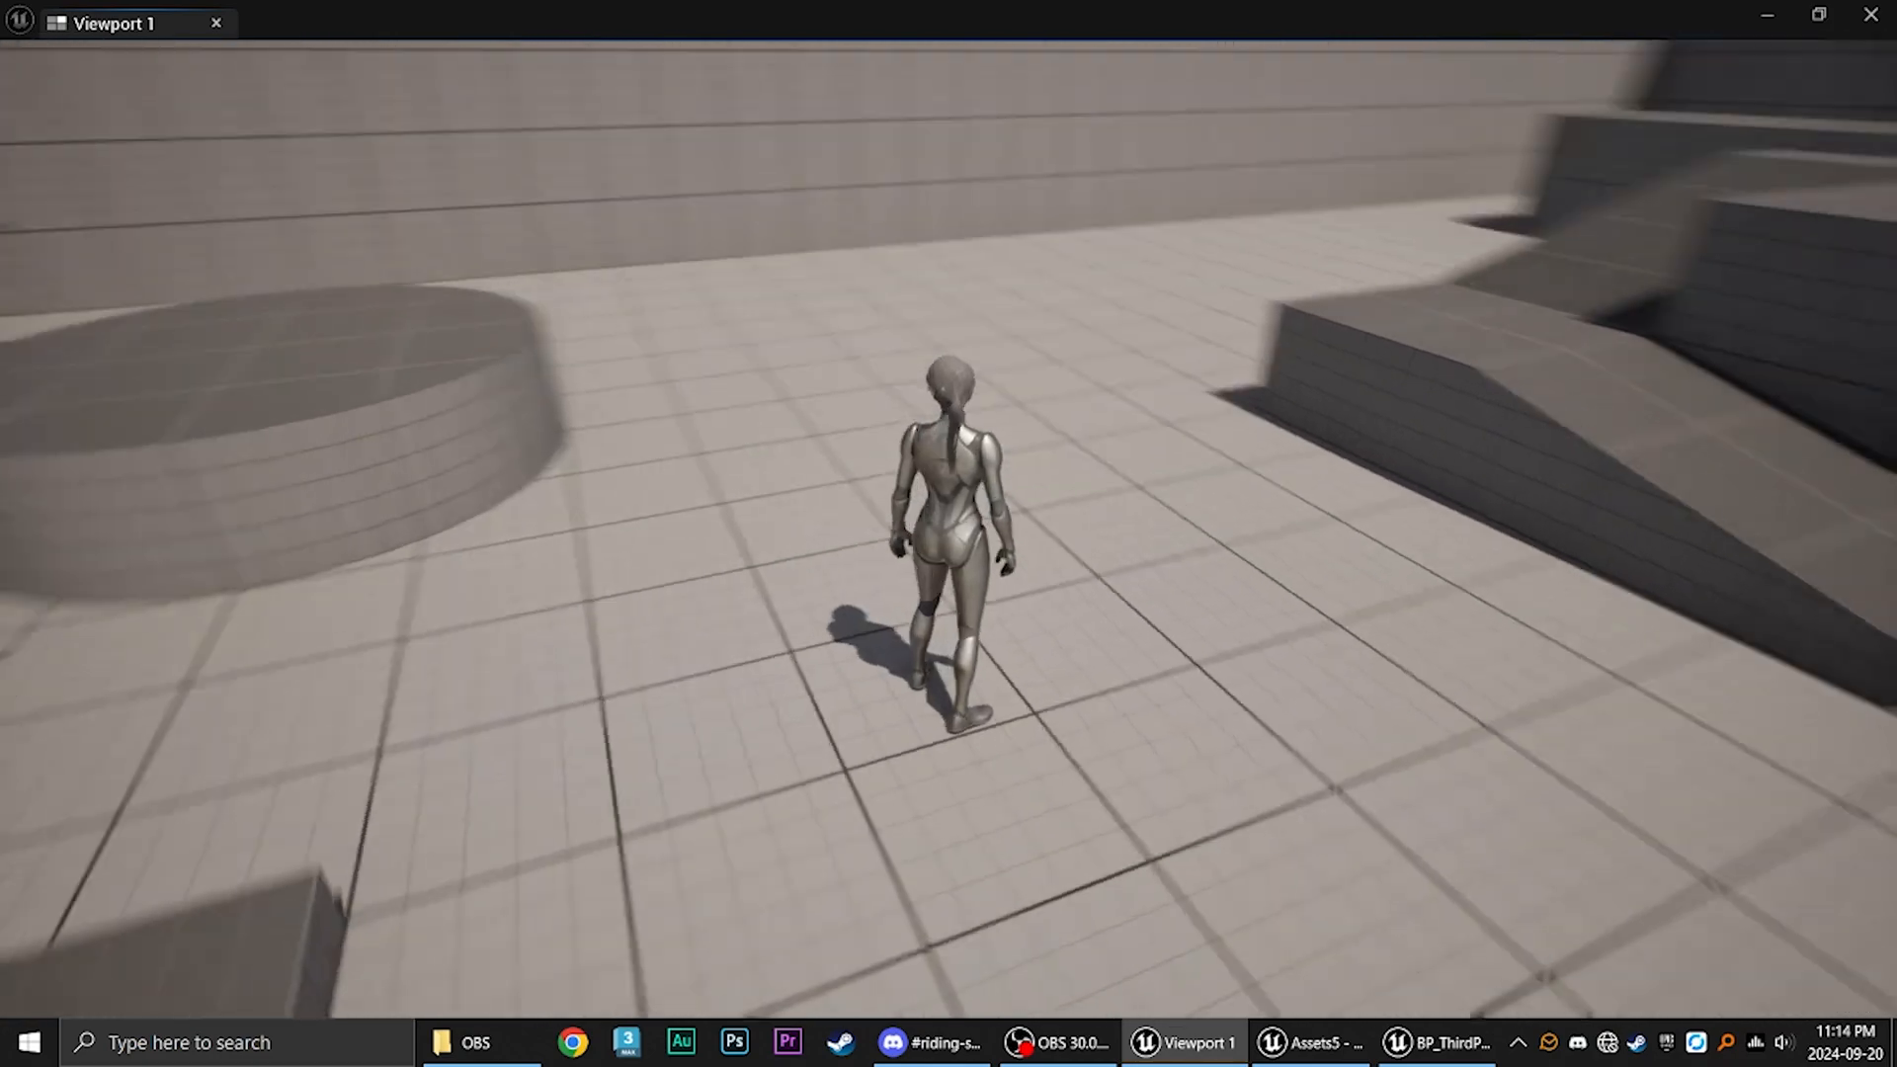
pyautogui.press('a')
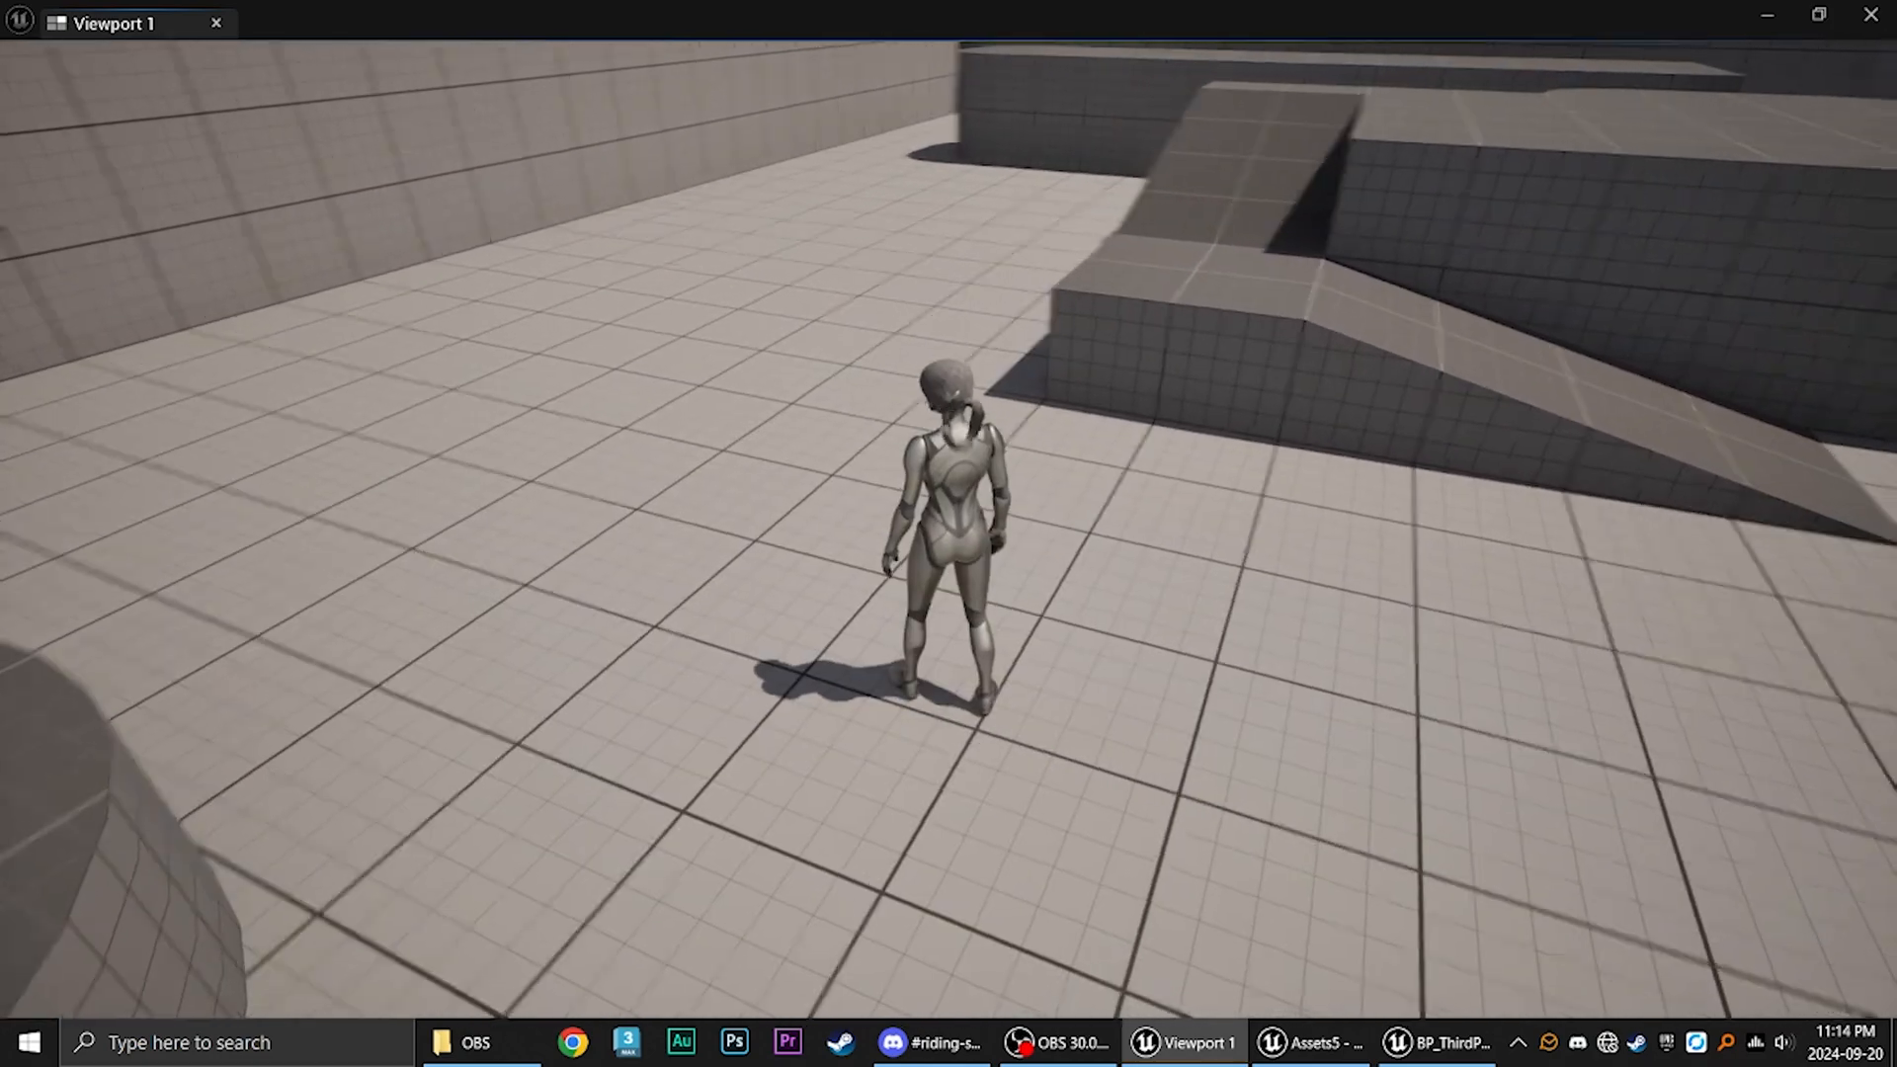
pyautogui.press('d')
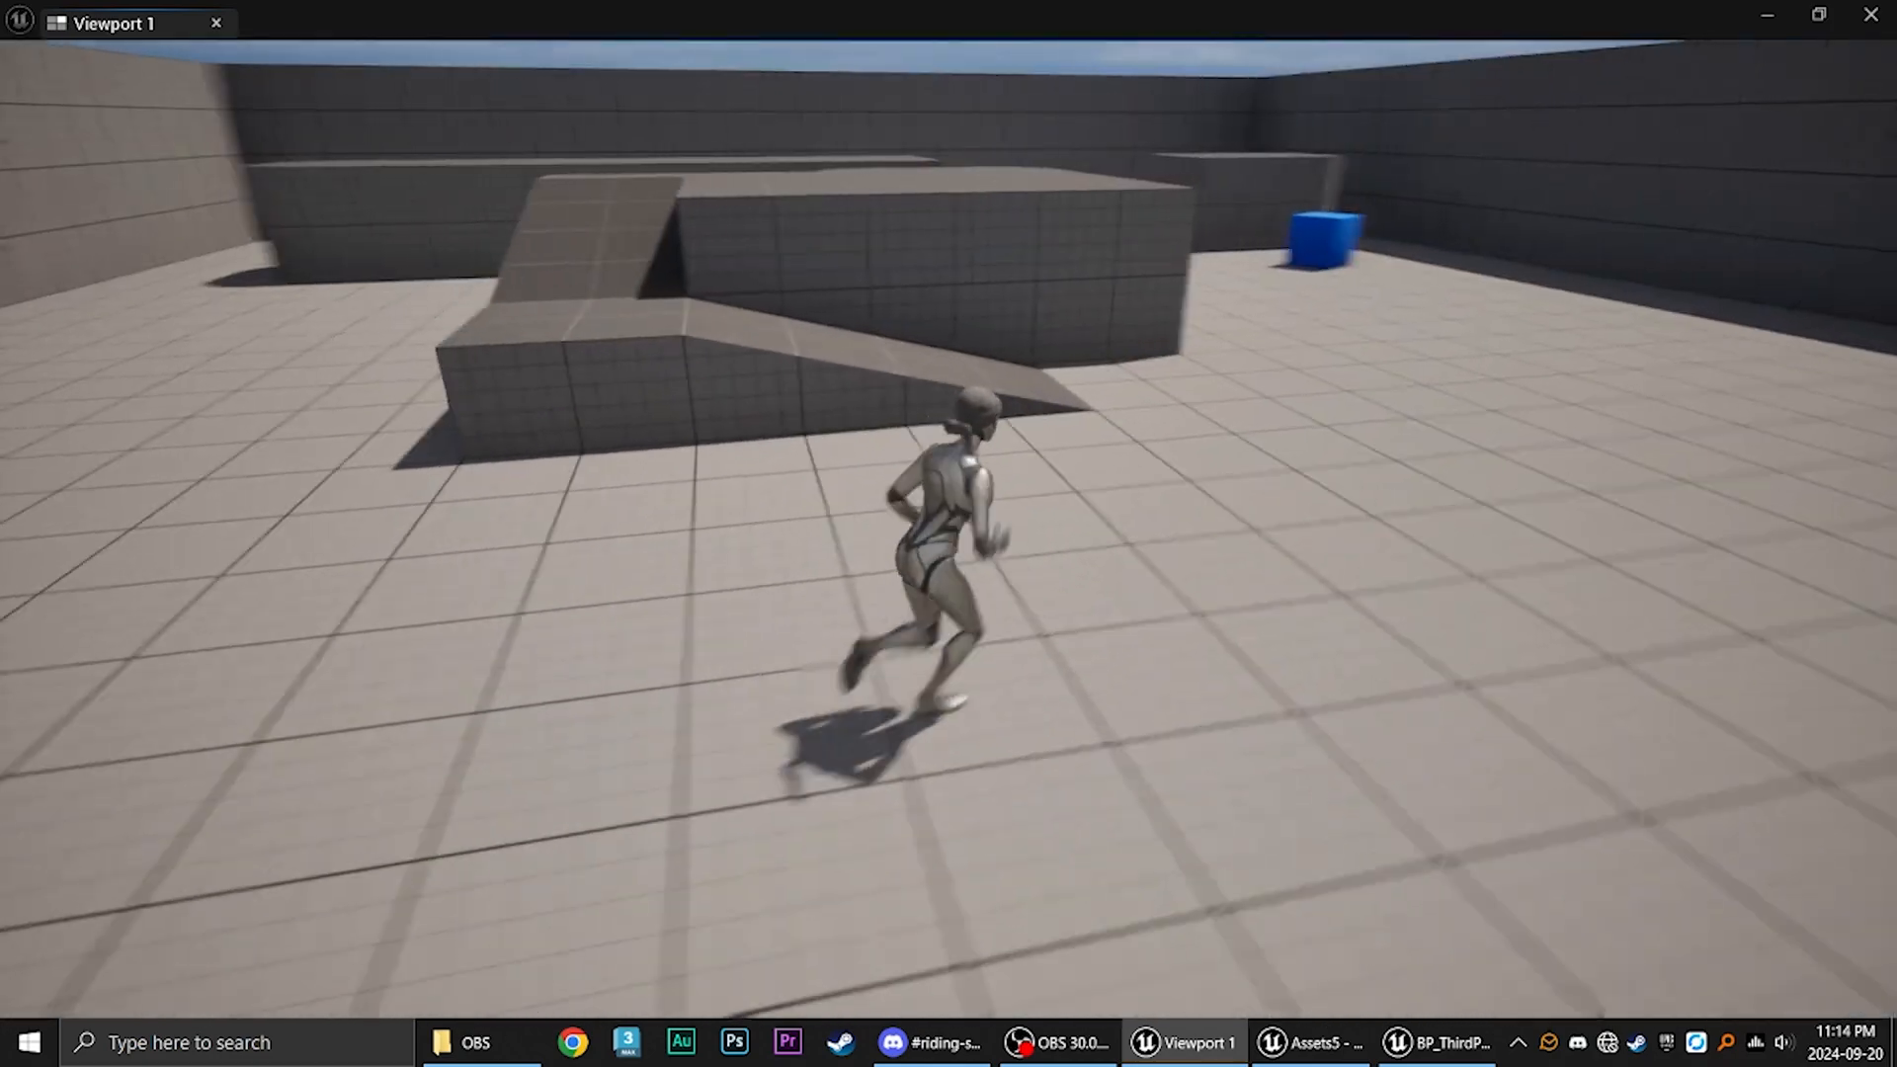
pyautogui.press('w')
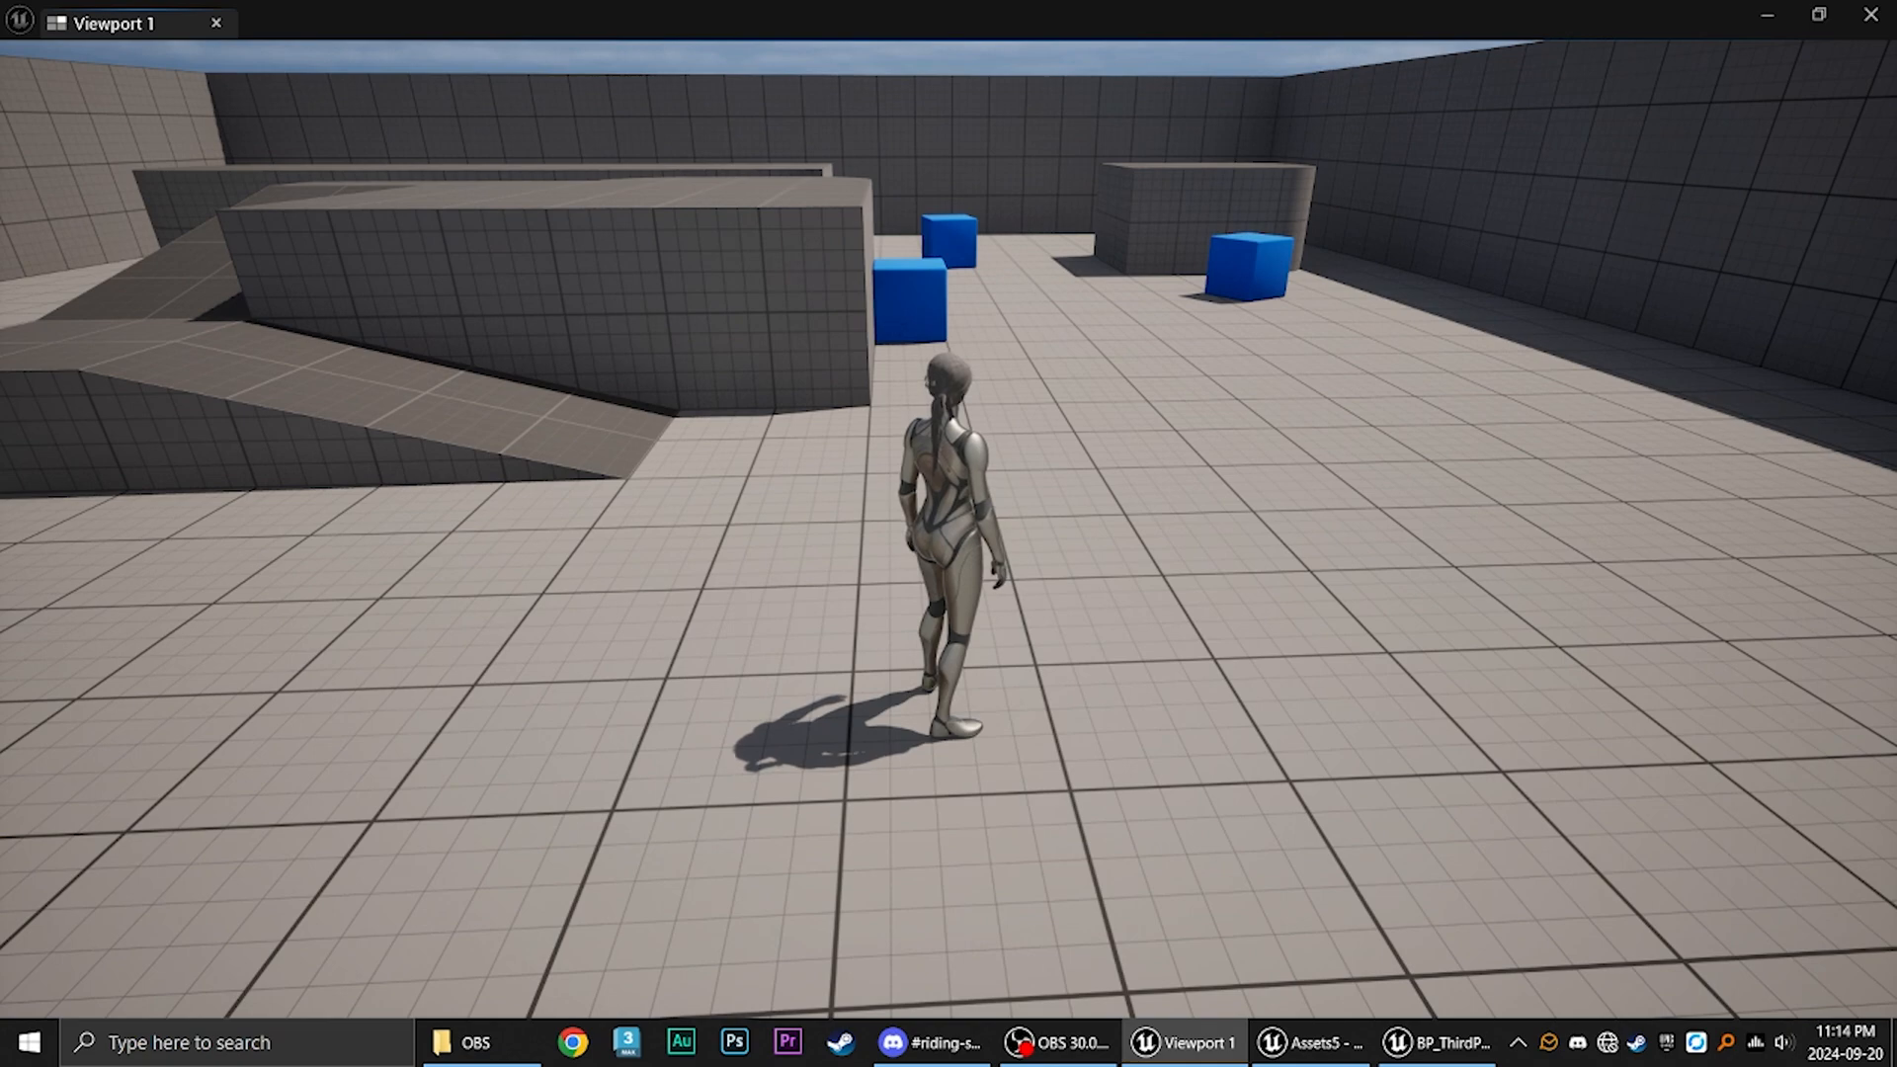
pyautogui.press('w')
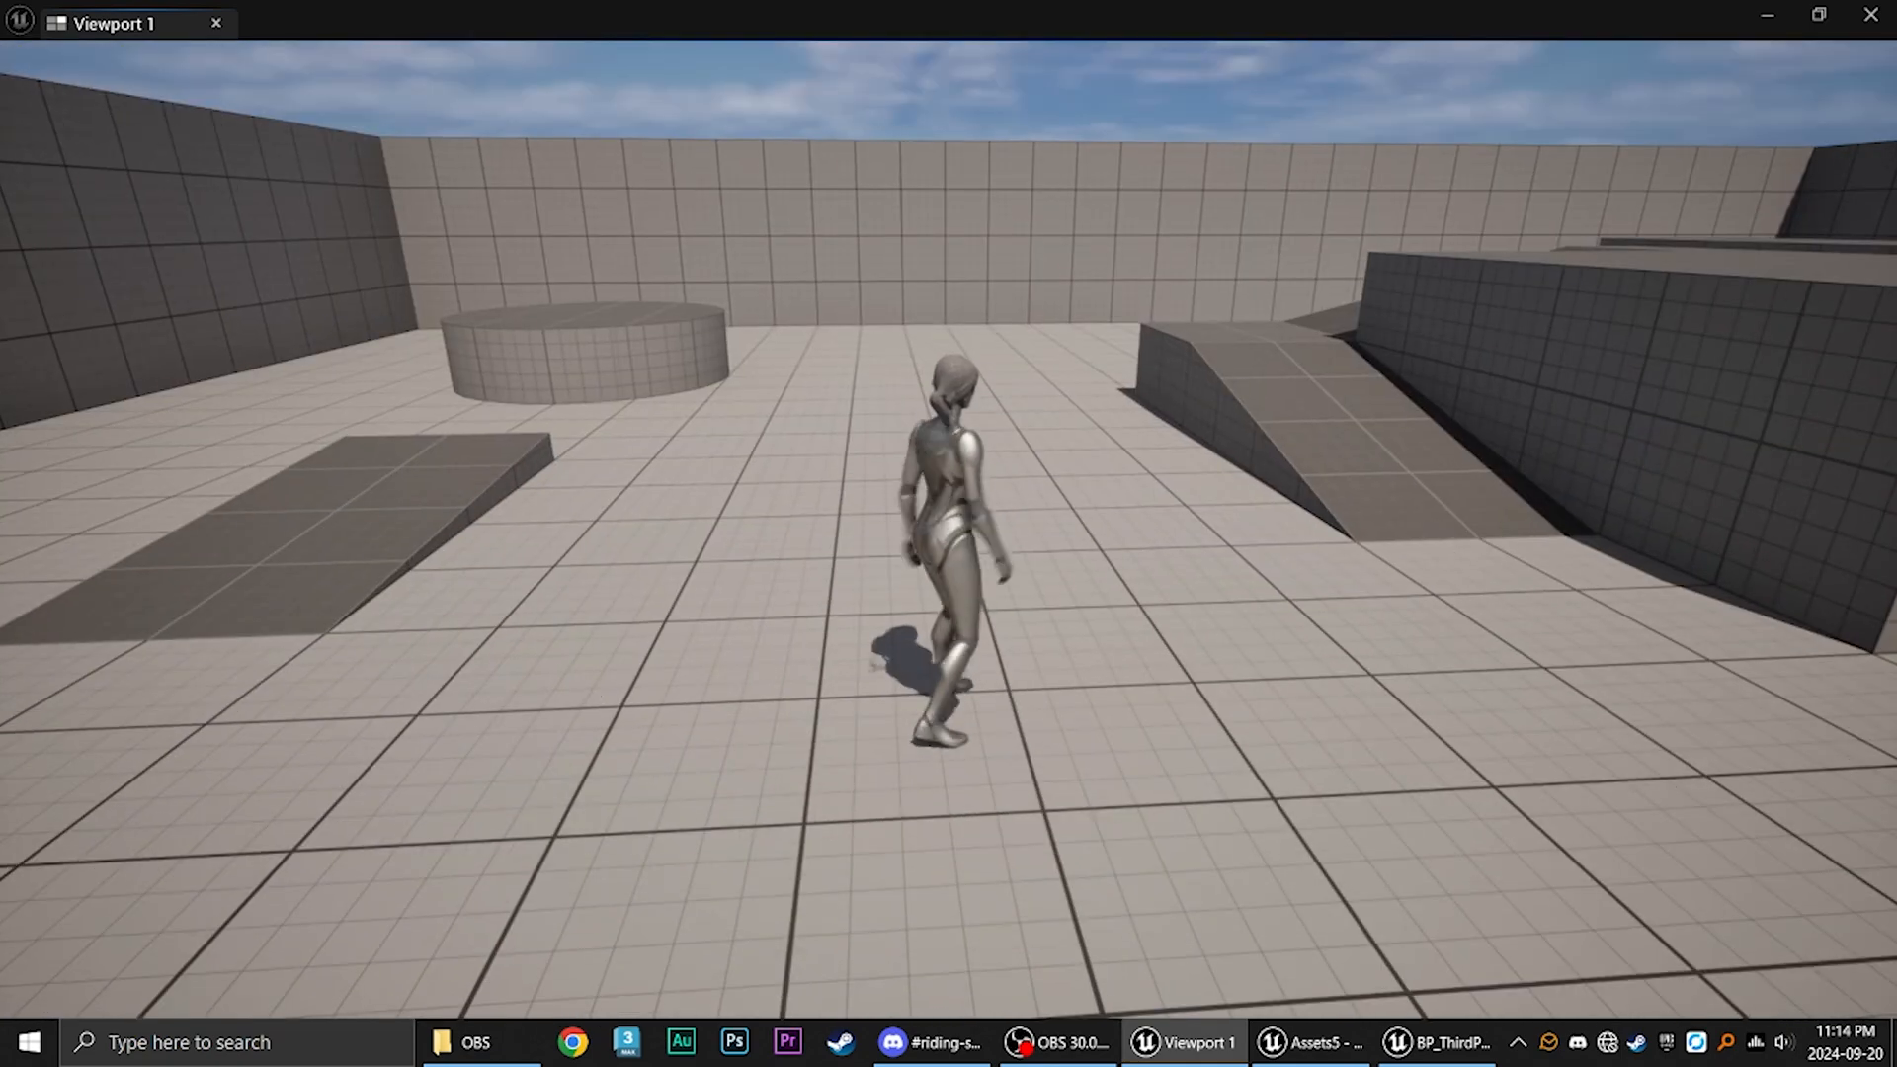
pyautogui.press('a')
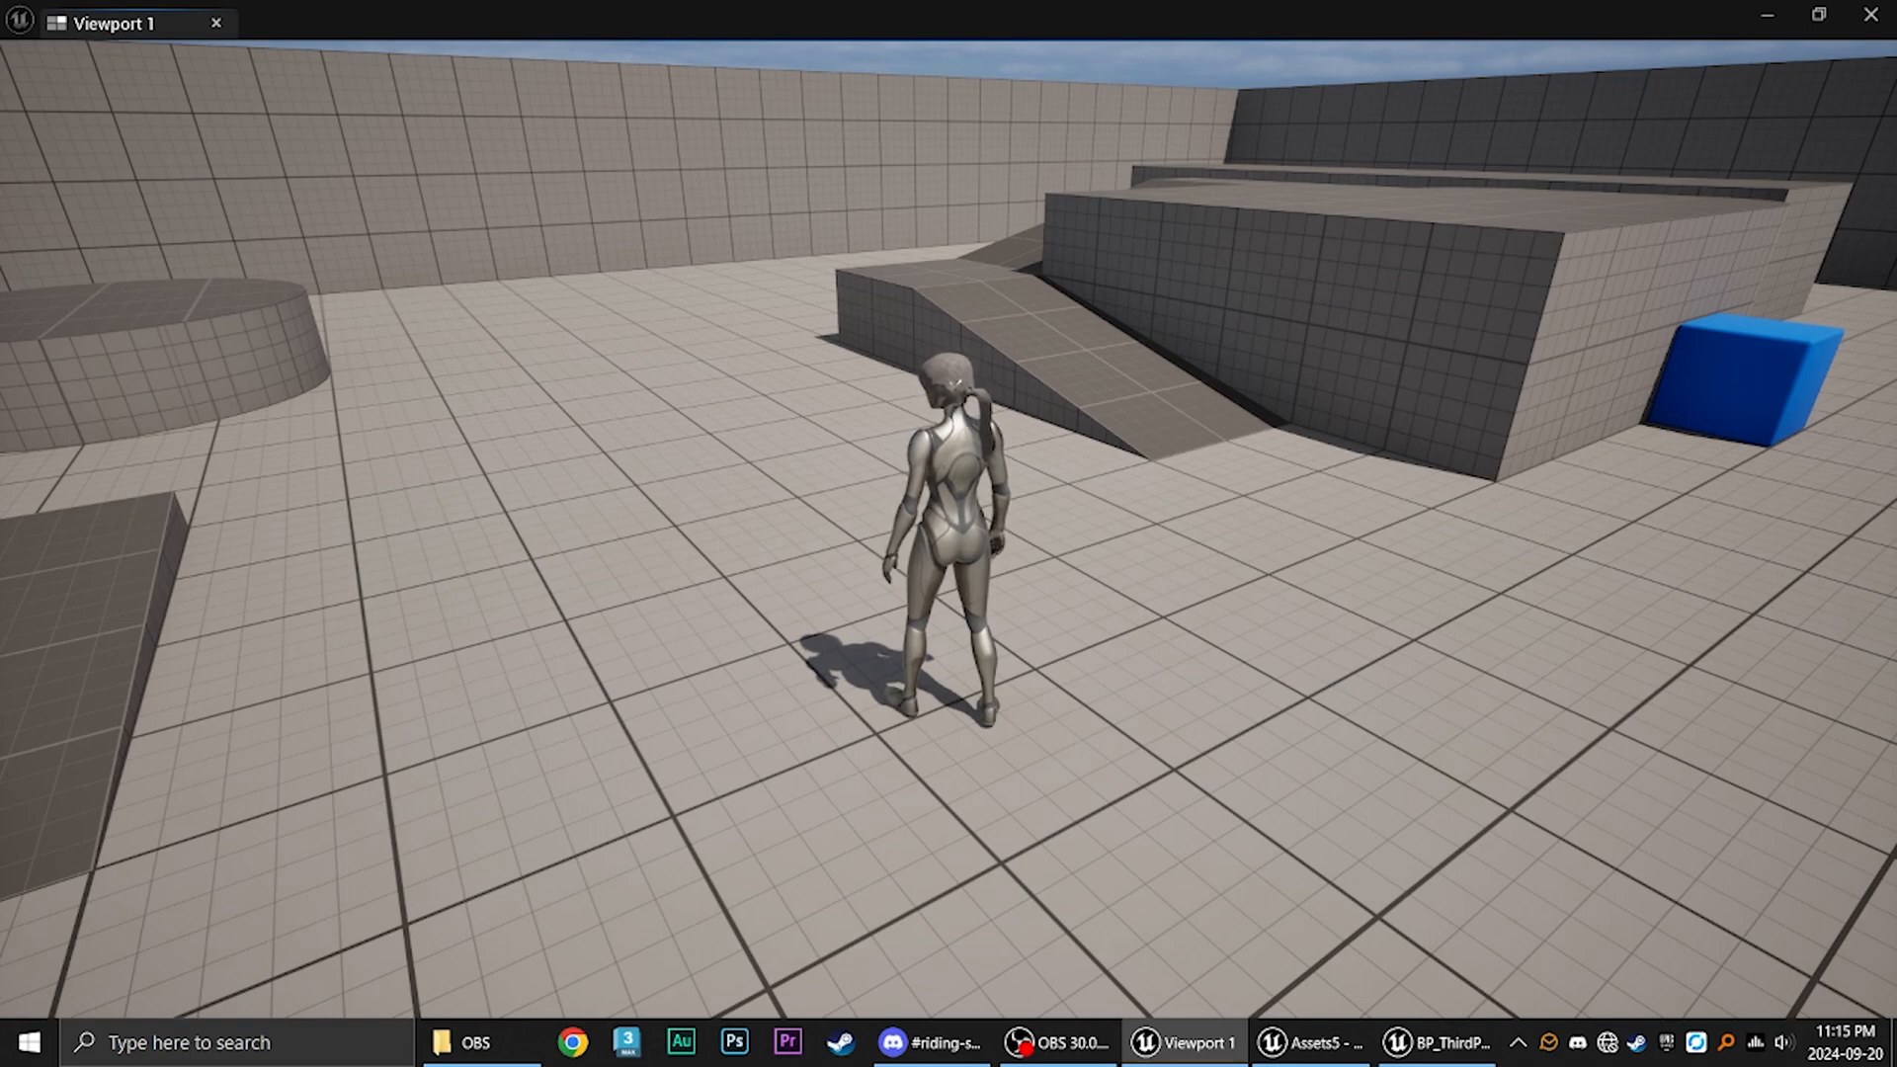
# Run the character past the walls and into the blue cubes to check the ponytail, and end the play test.
pyautogui.press('w')
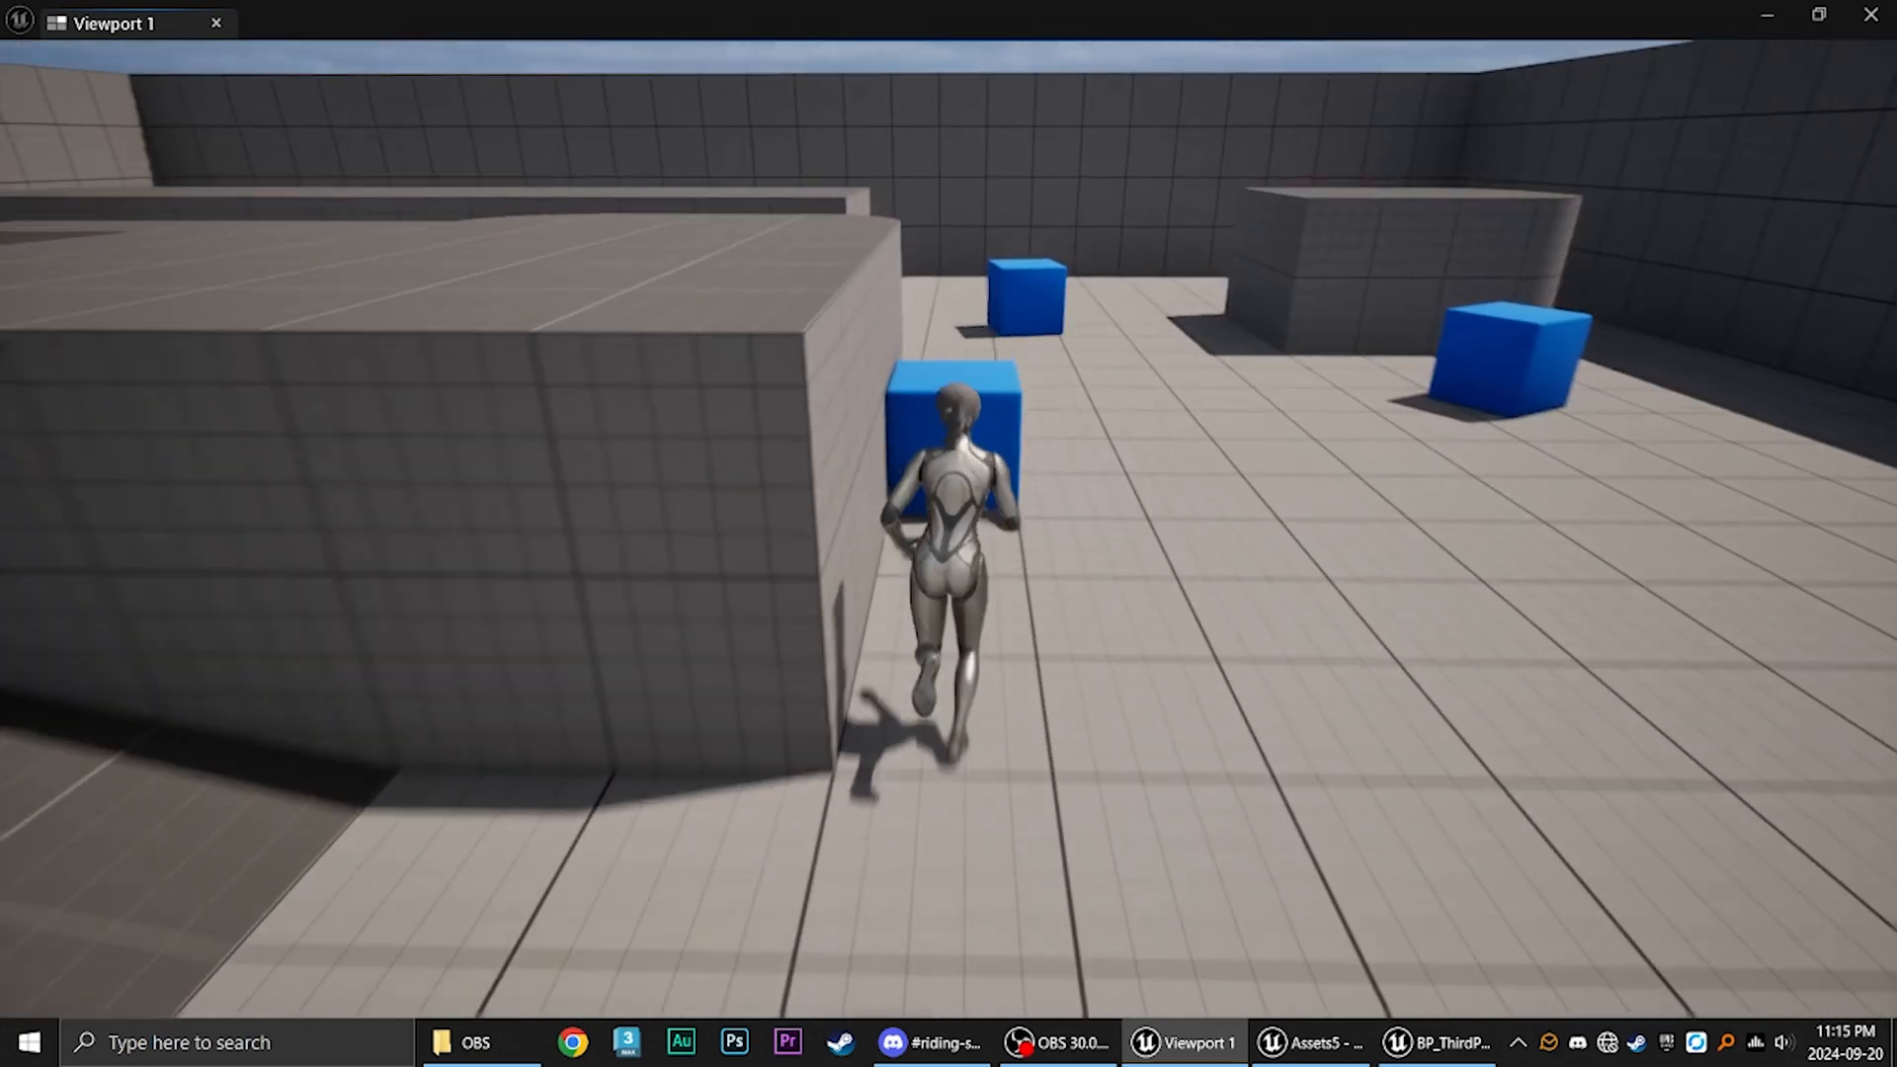
pyautogui.press('w')
pyautogui.press('d')
pyautogui.press('d')
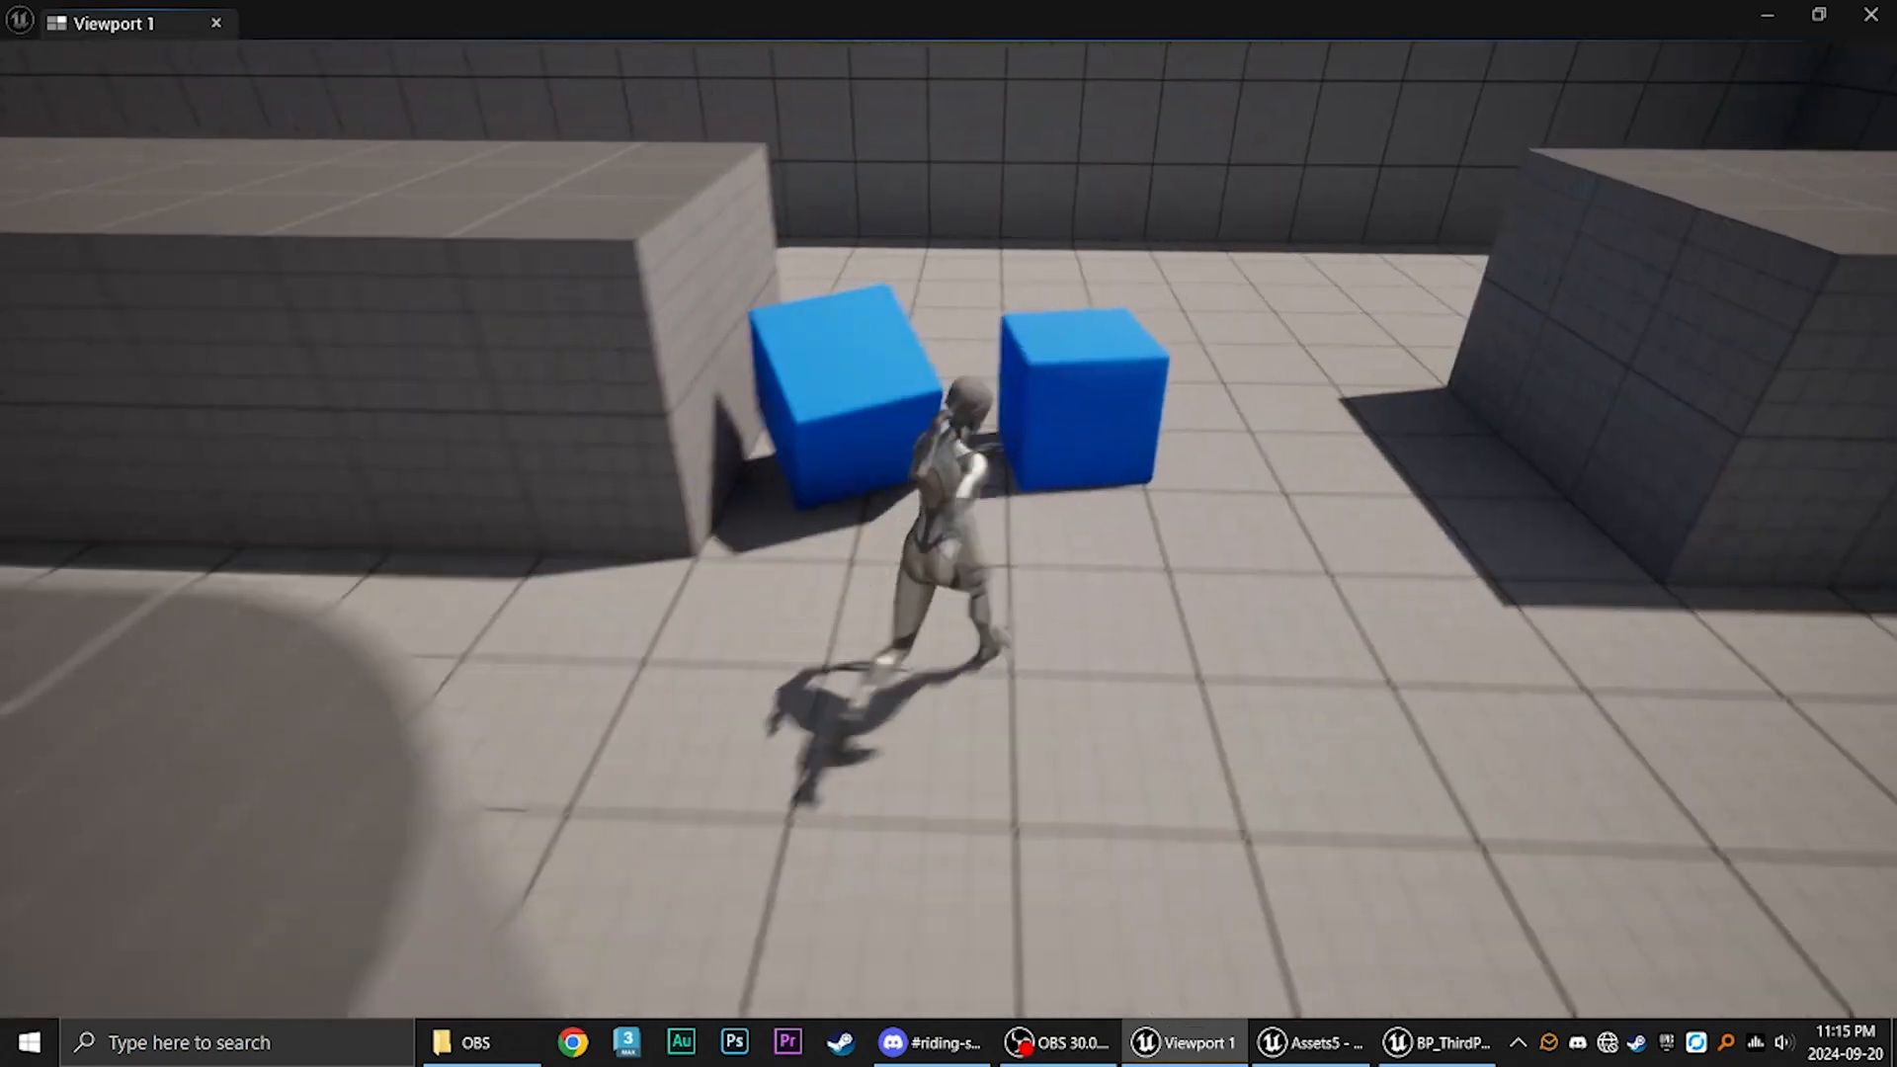
pyautogui.press('w')
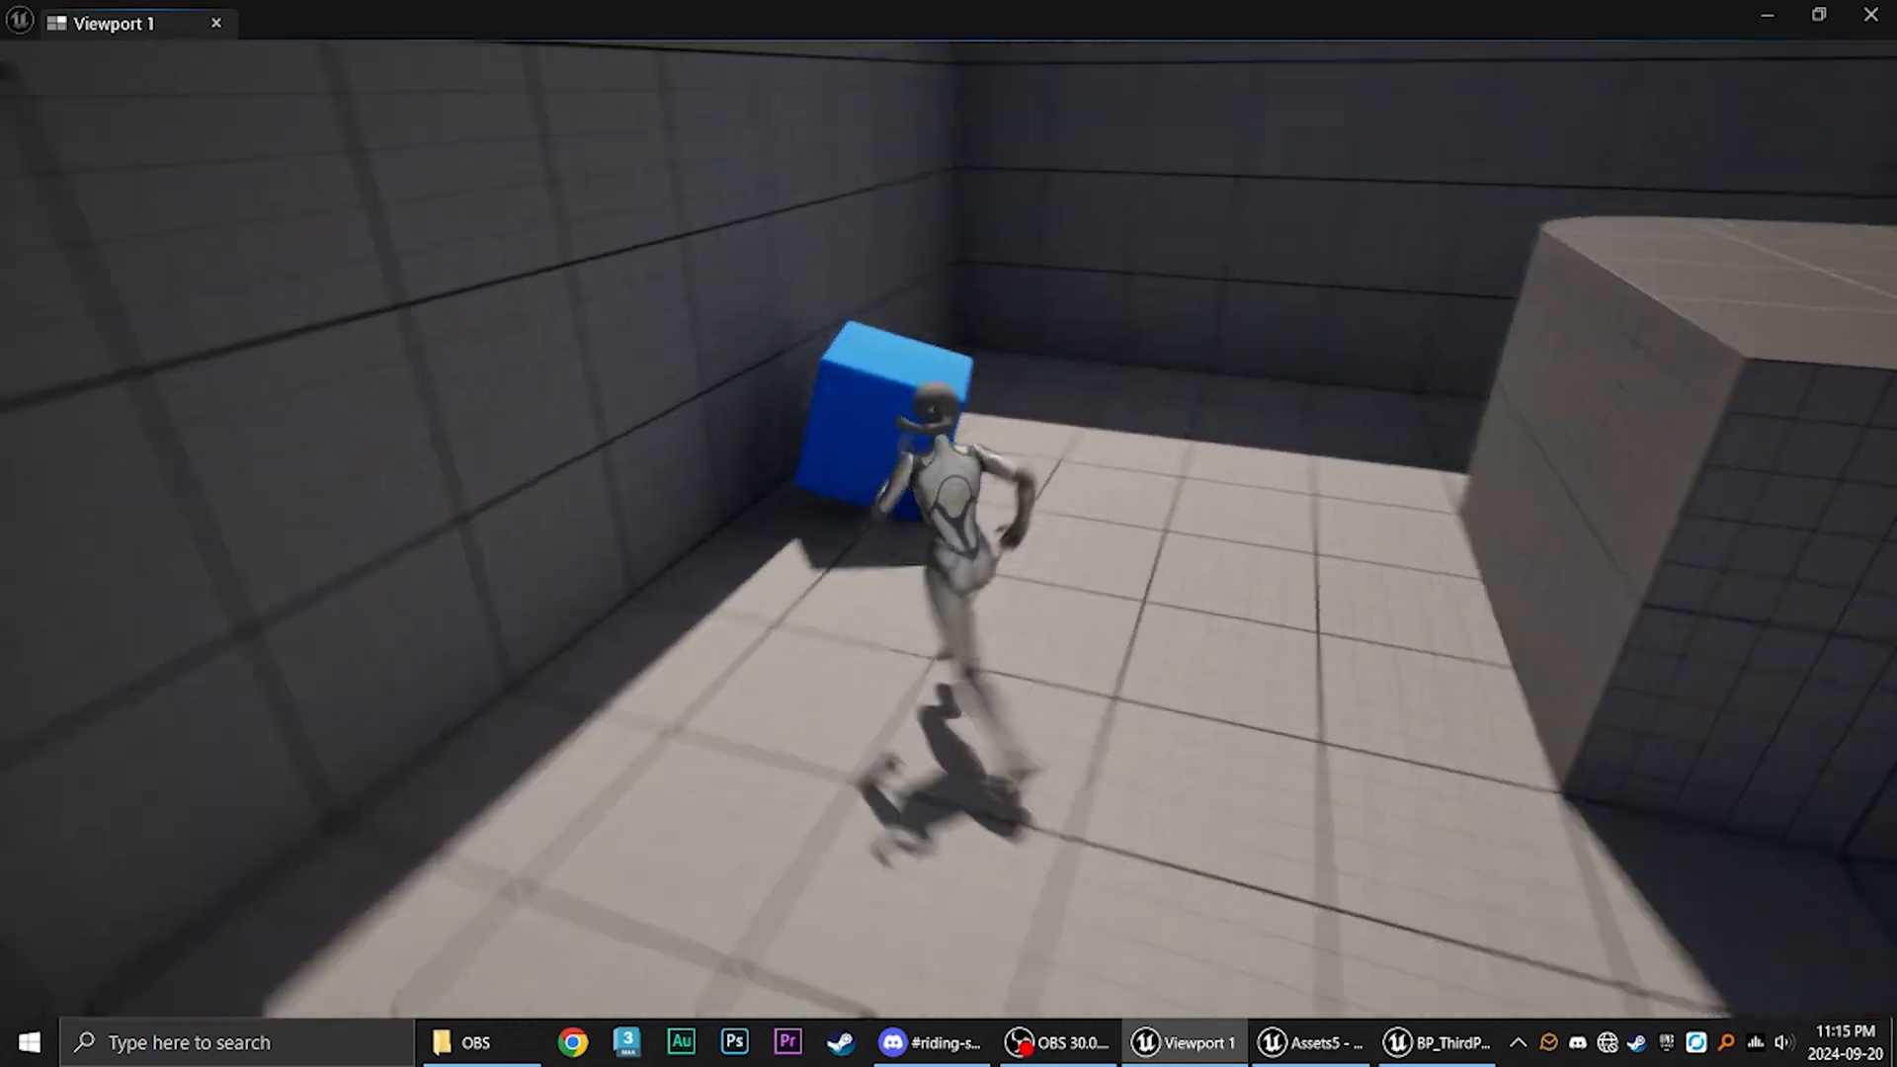
pyautogui.press('w')
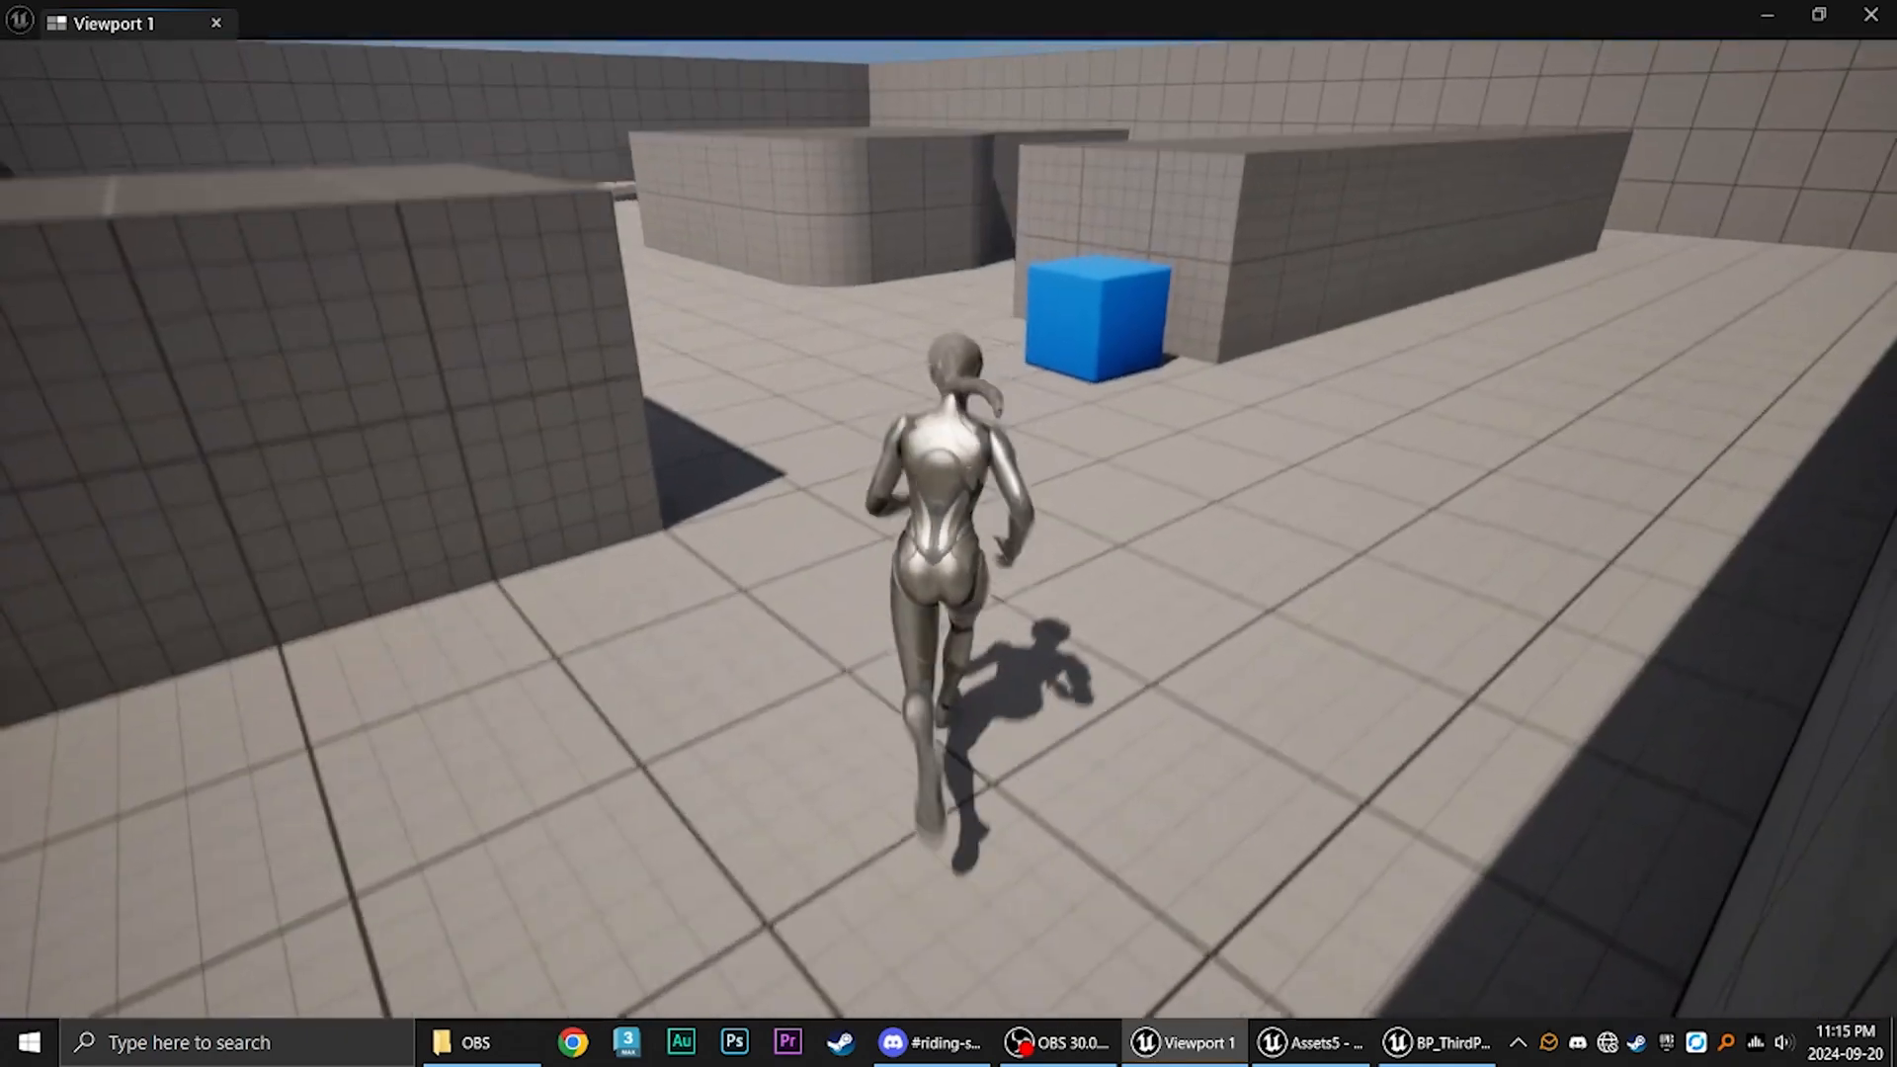
pyautogui.press('w')
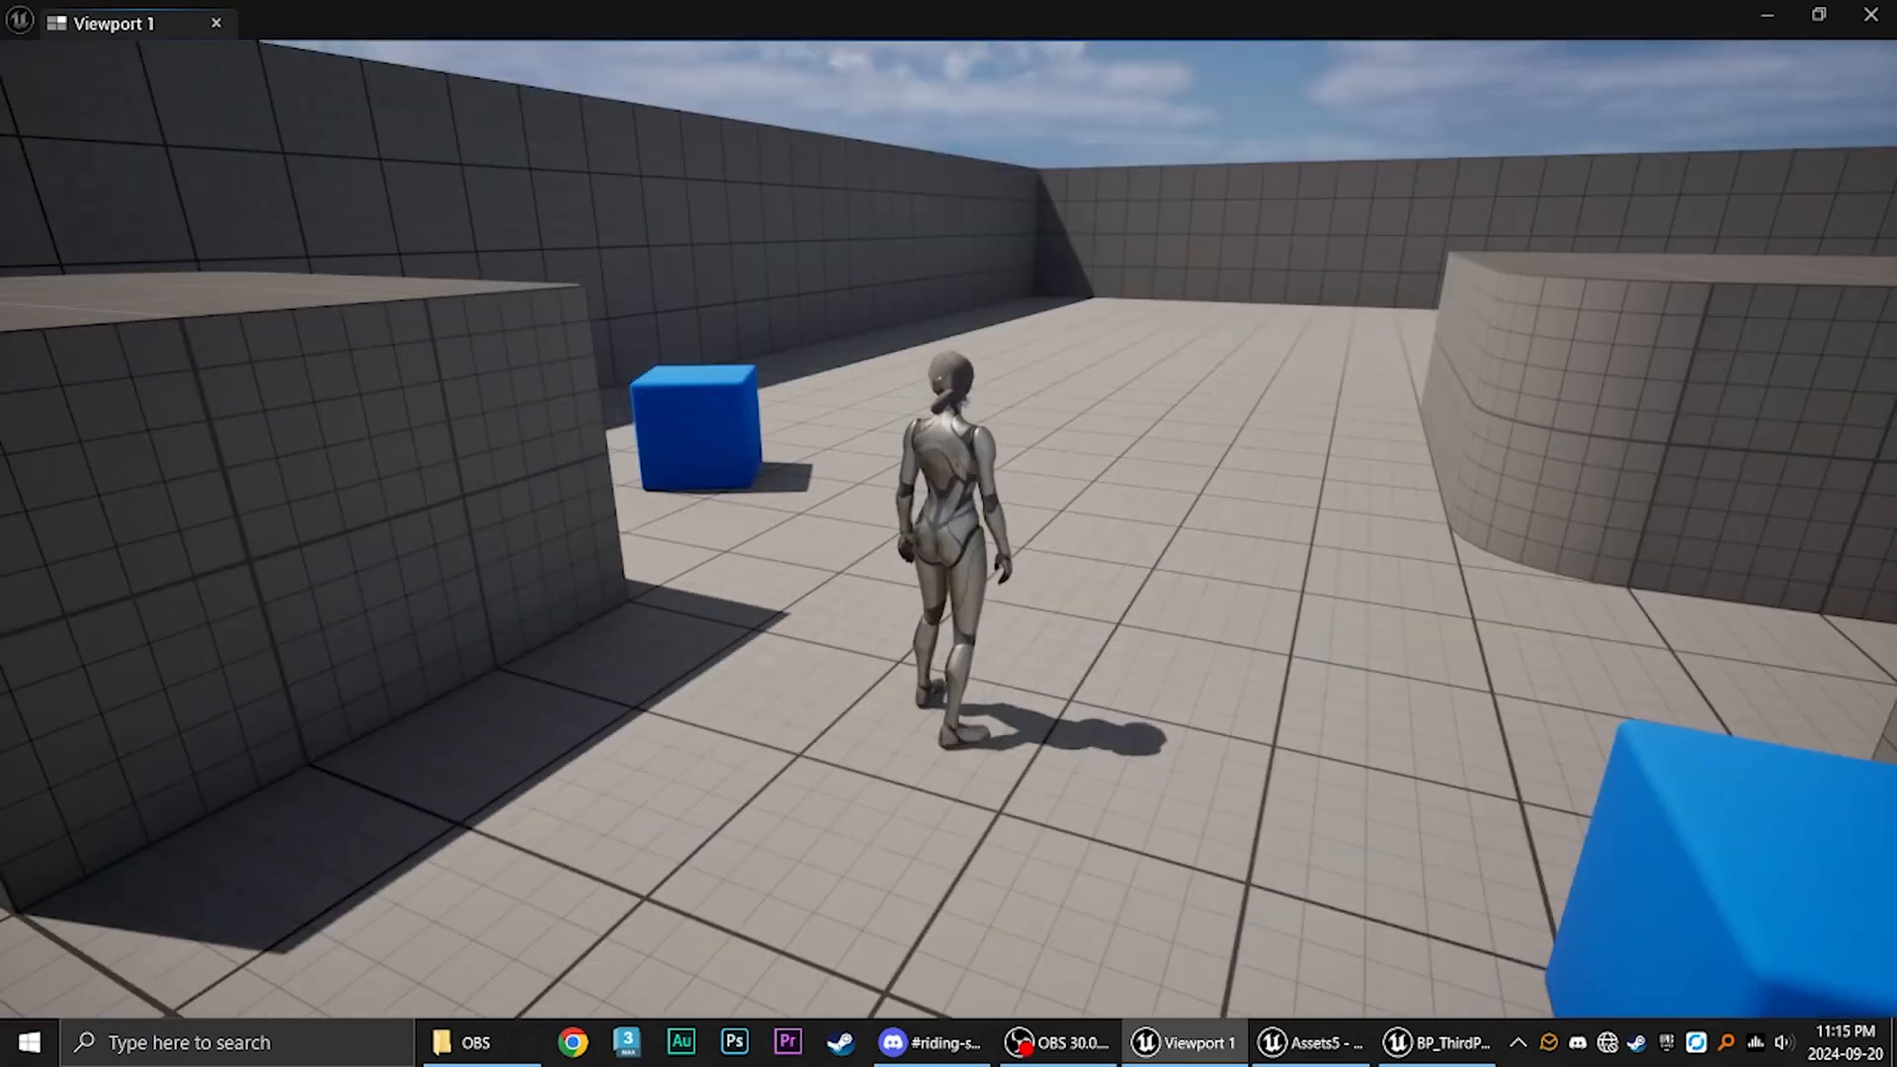
pyautogui.press('w')
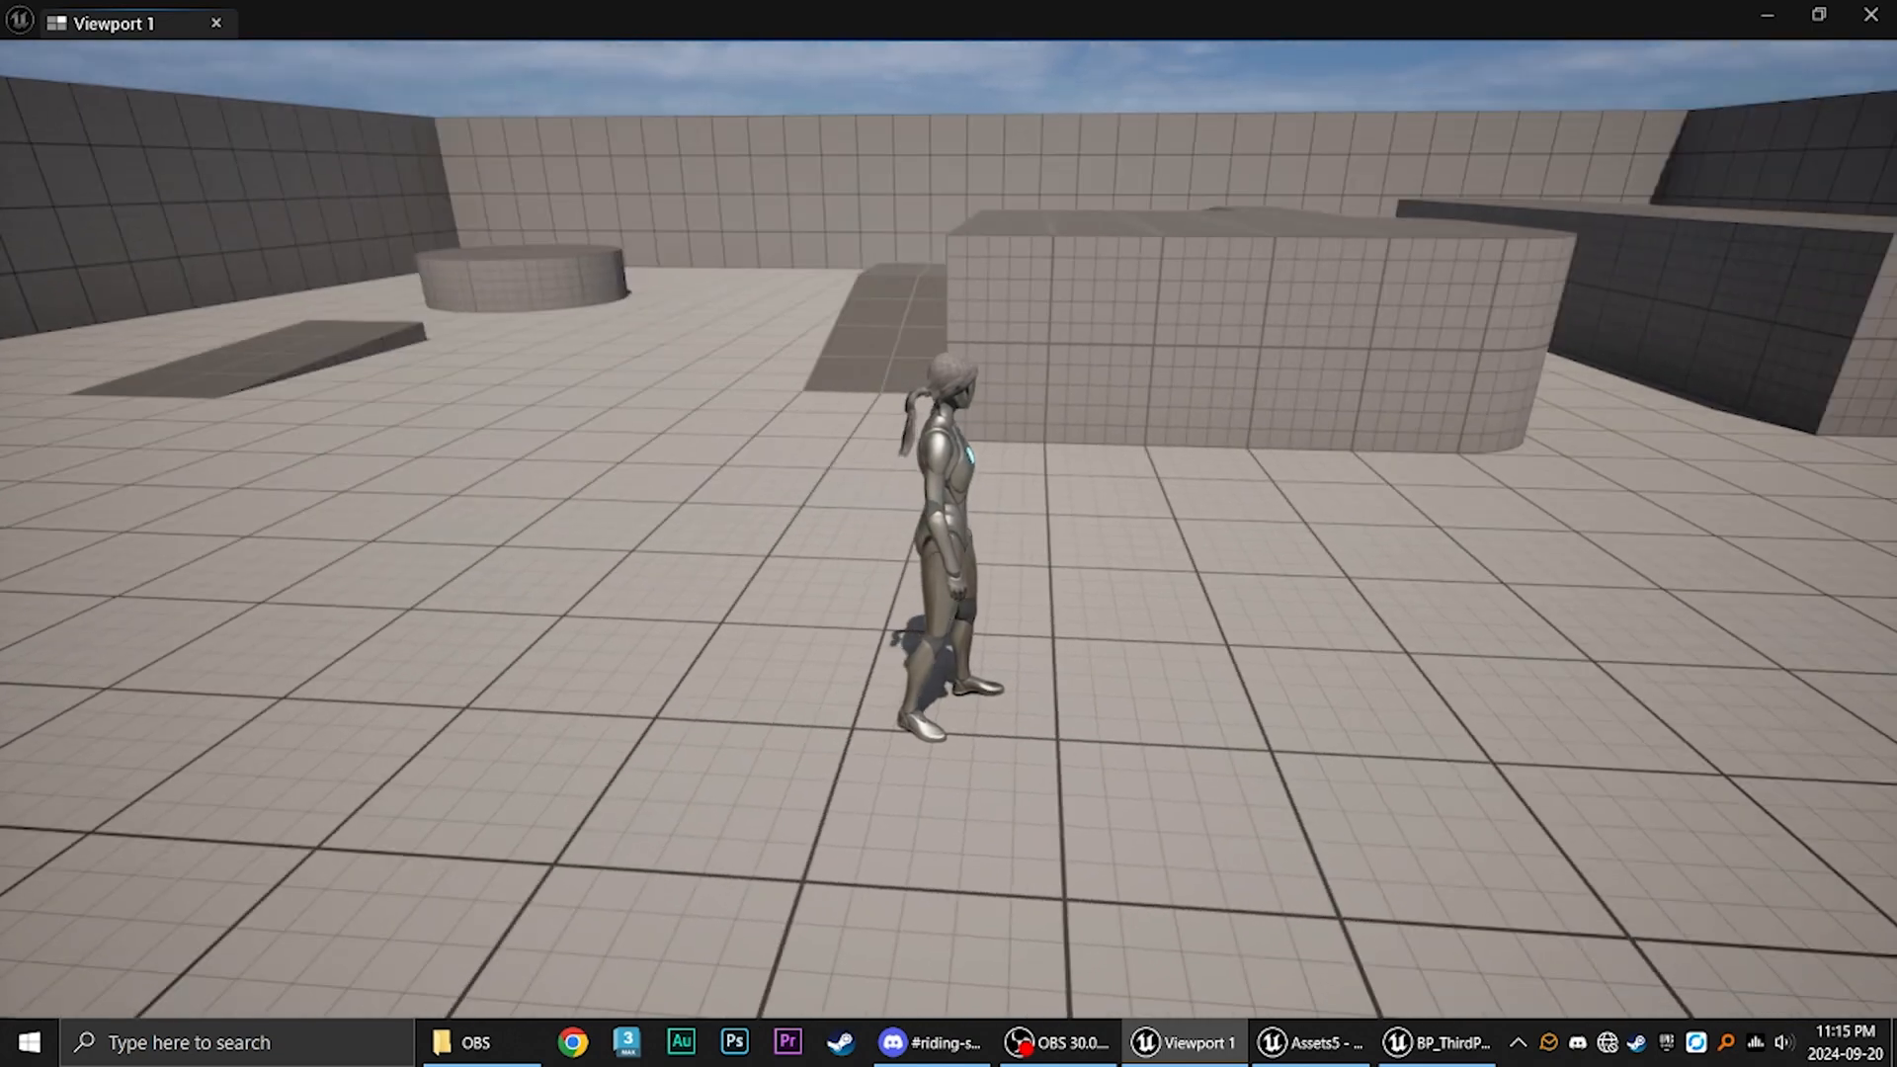
pyautogui.press('Escape')
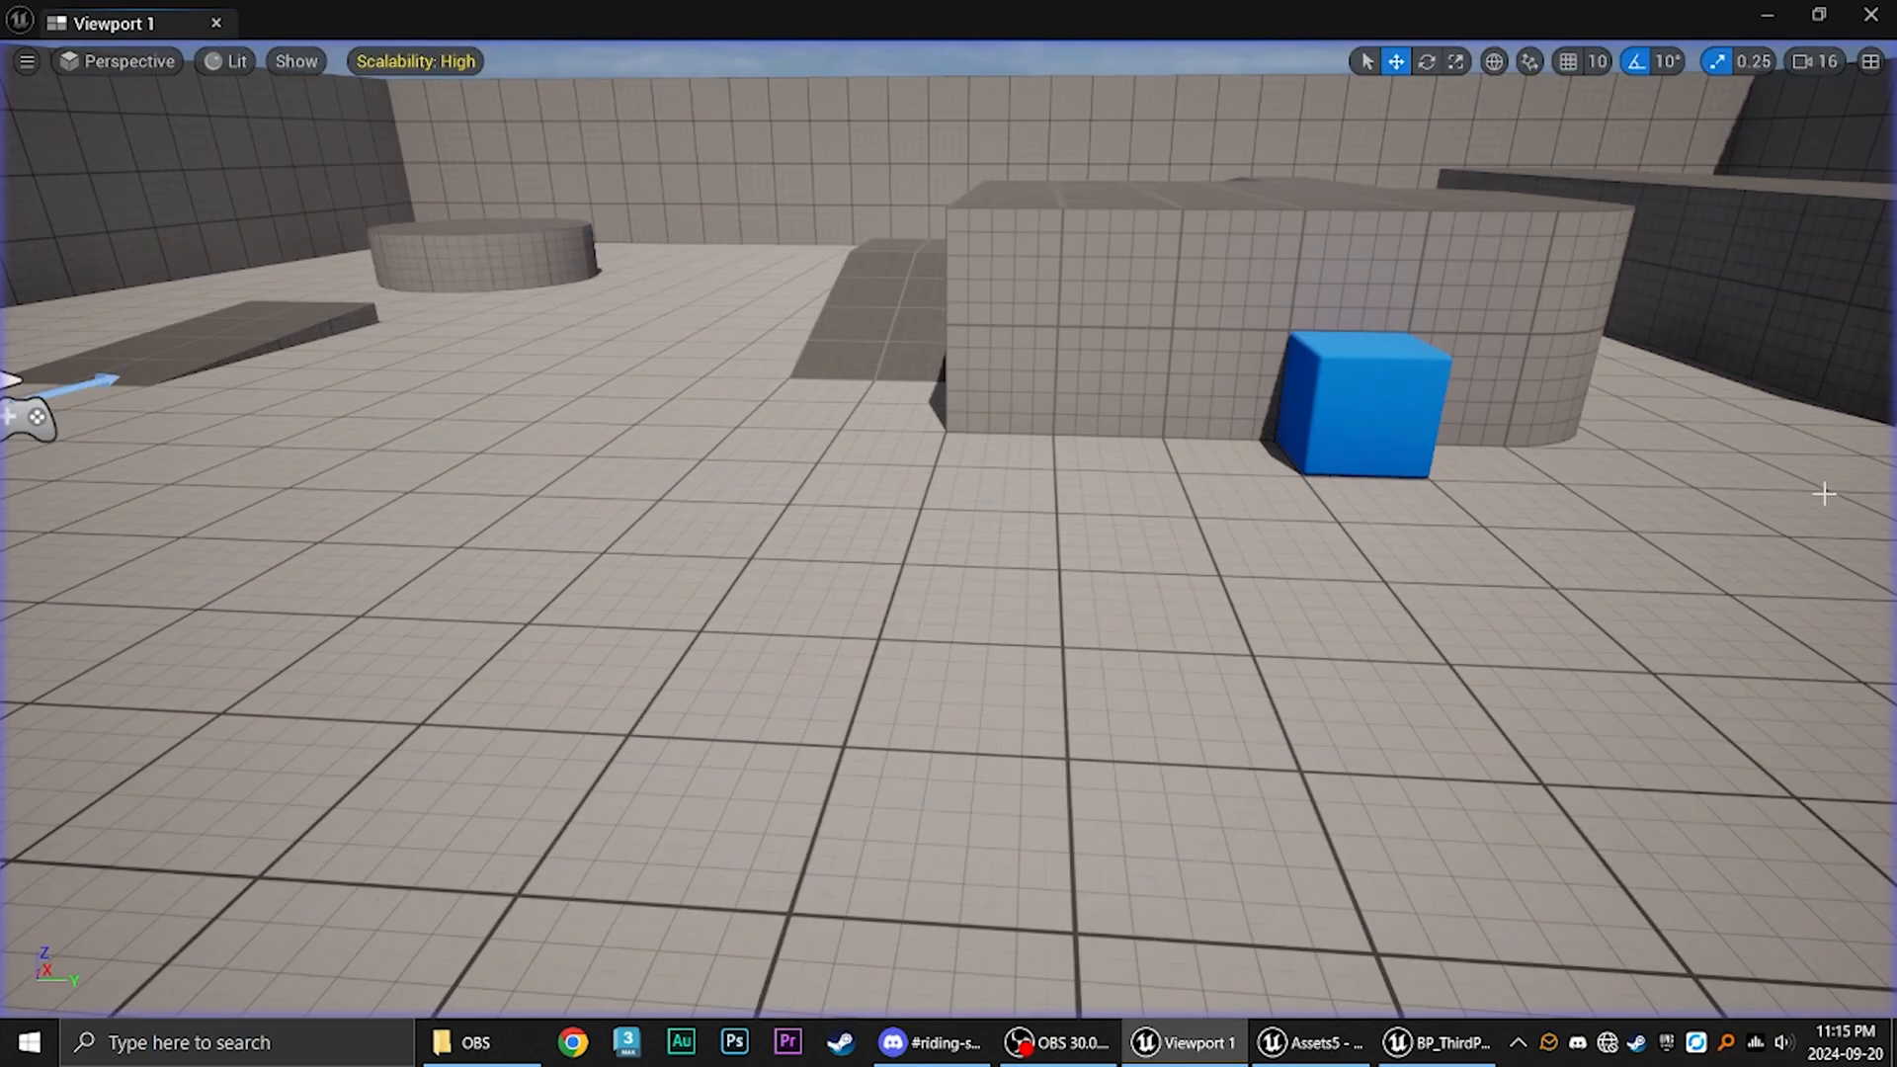
# Close BP_ThirdPersonCharacter and bring up the SK_SimpleBarnGirl_Hair_Physics asset with the whole hair in view.
pyautogui.hotkey('alt', 'Tab')
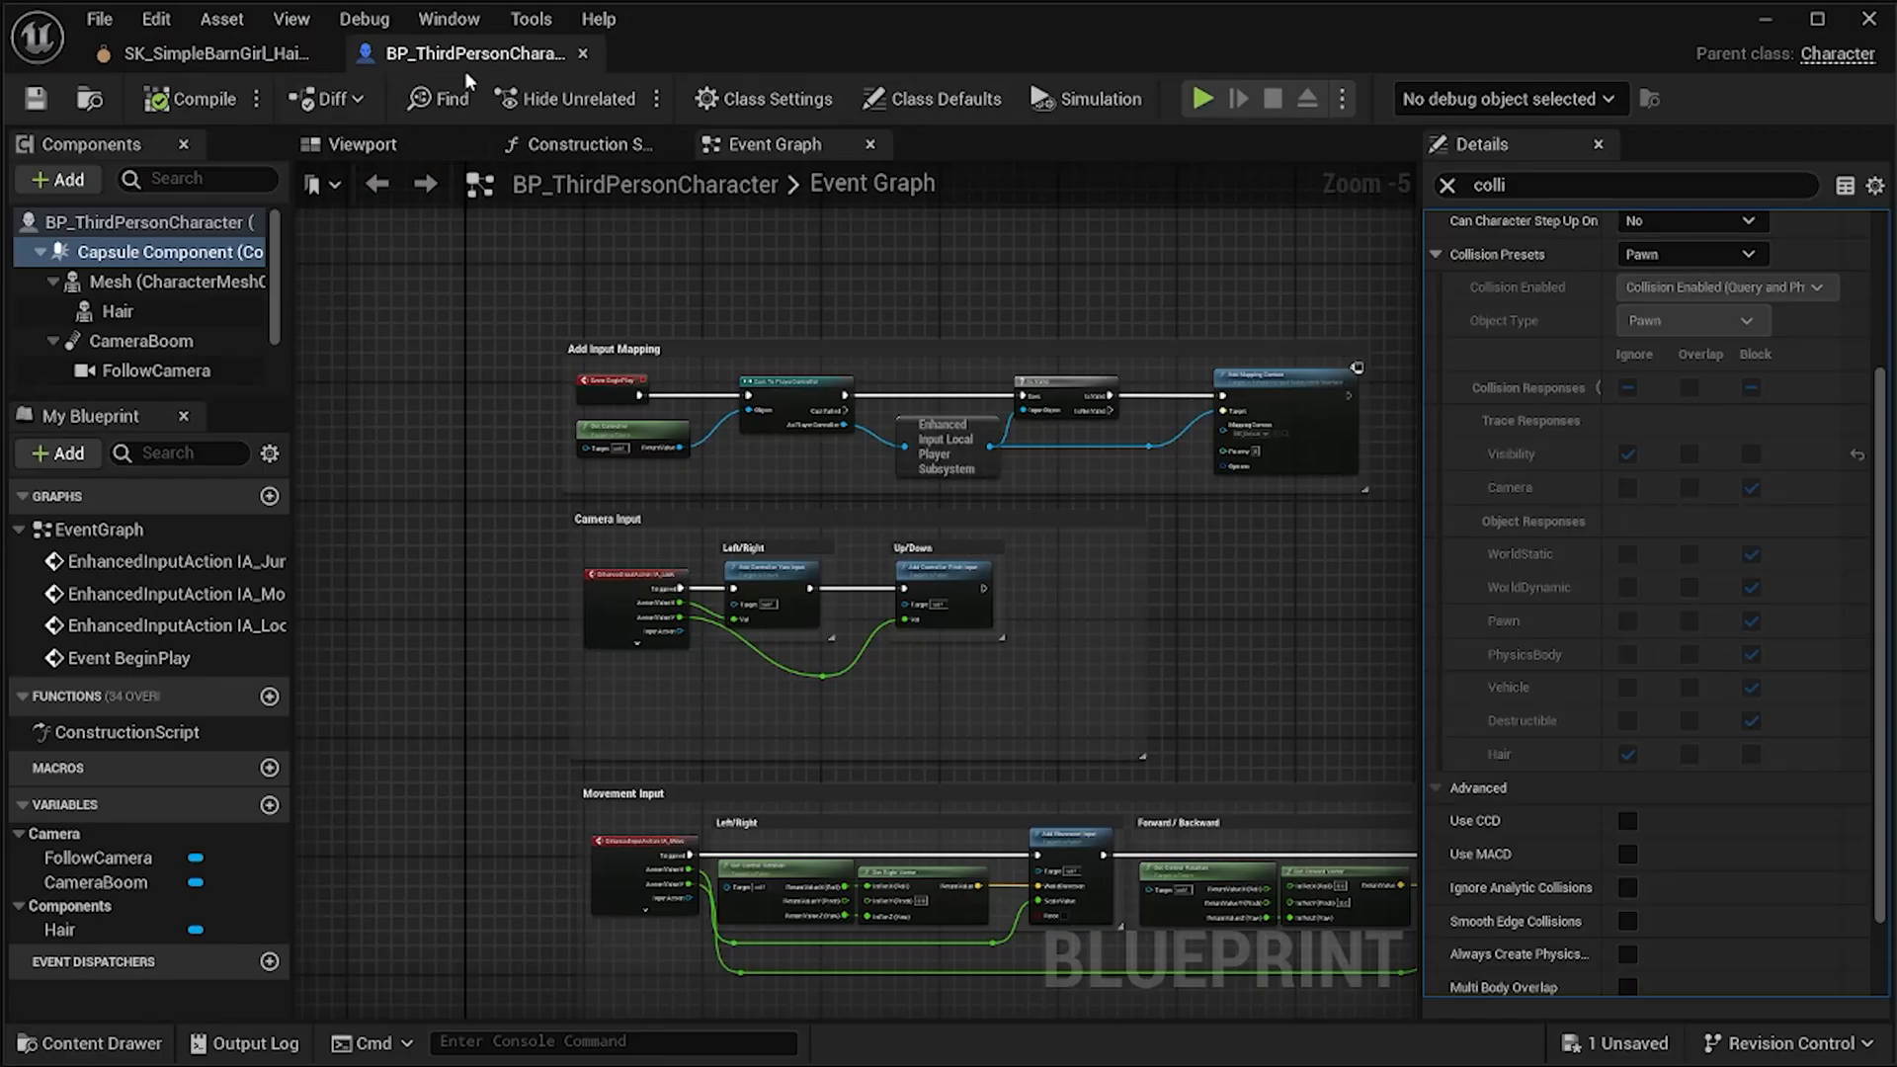
pyautogui.click(583, 55)
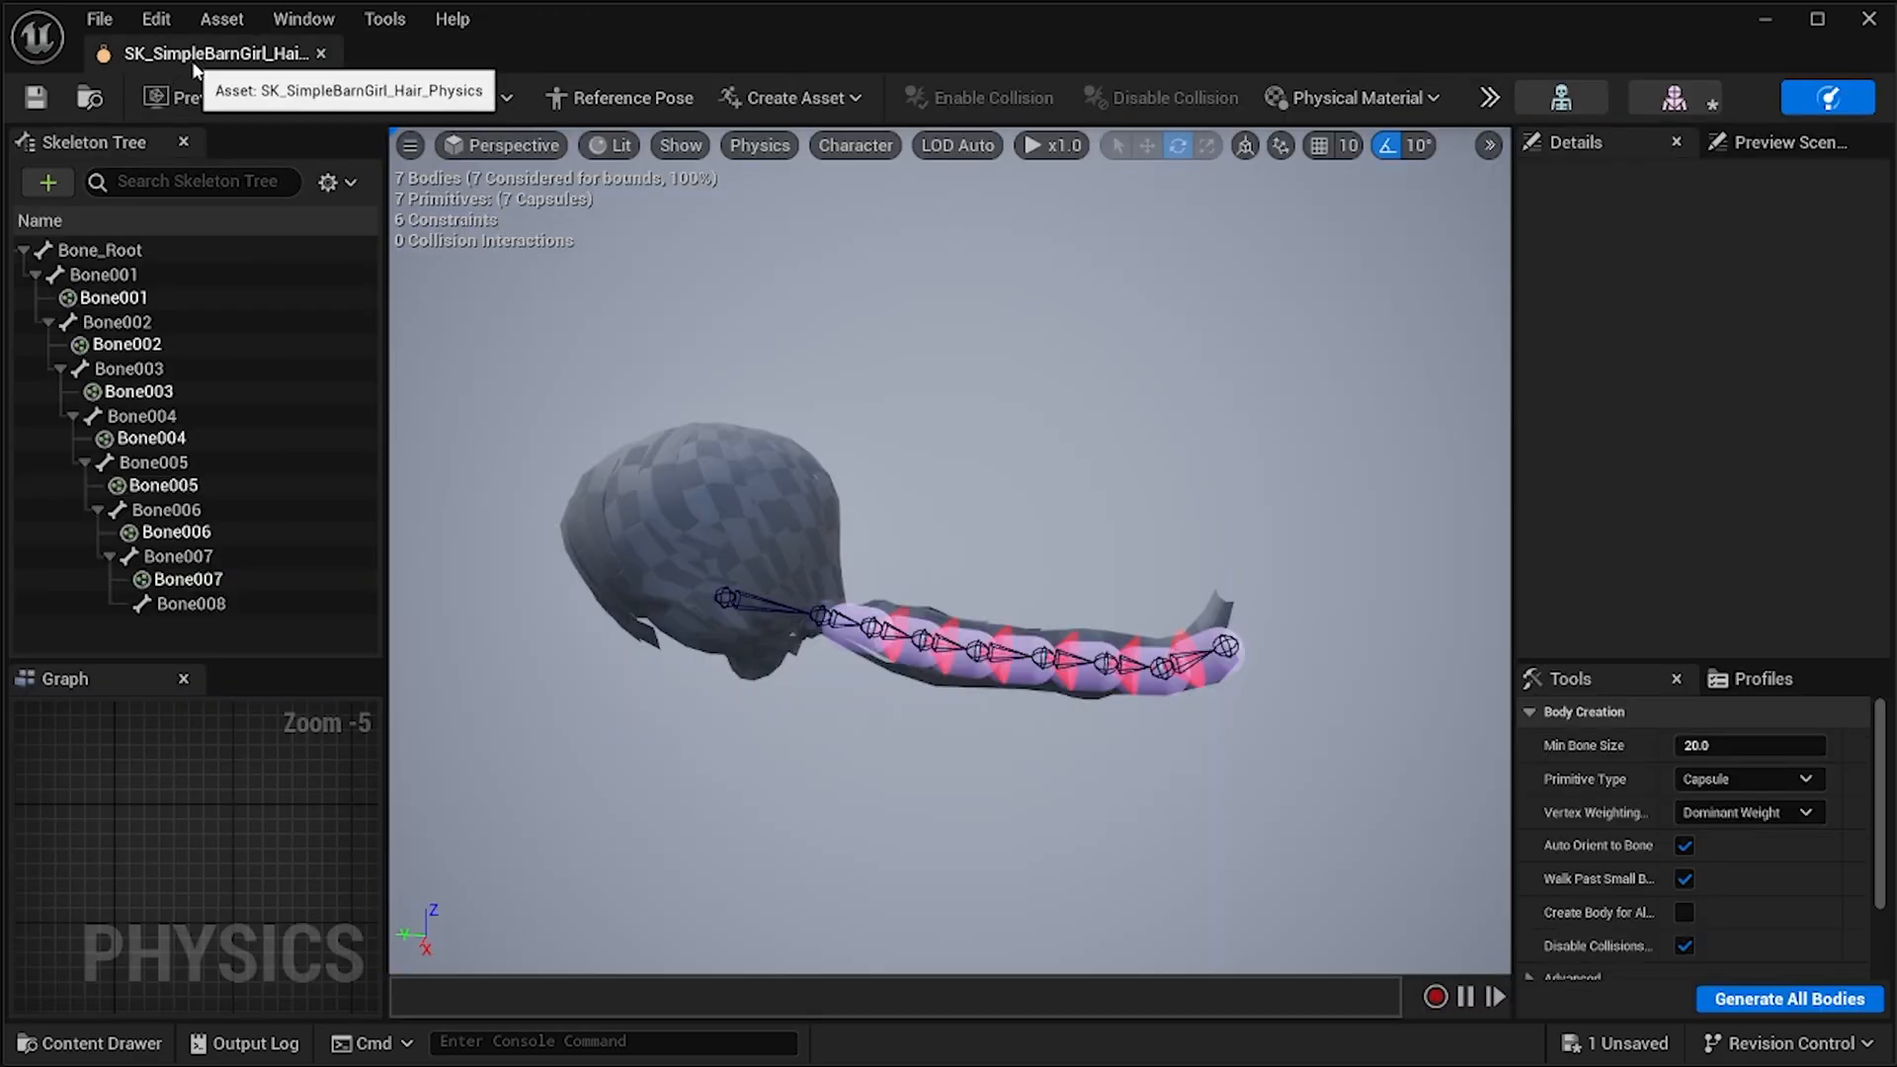
pyautogui.moveTo(526, 467)
pyautogui.mouseDown()
pyautogui.moveTo(514, 534)
pyautogui.moveTo(506, 435)
pyautogui.moveTo(553, 523)
pyautogui.moveTo(499, 509)
pyautogui.moveTo(524, 544)
pyautogui.moveTo(525, 471)
pyautogui.mouseUp()
pyautogui.moveTo(660, 544)
pyautogui.mouseDown(button='middle')
pyautogui.moveTo(613, 519)
pyautogui.moveTo(783, 467)
pyautogui.moveTo(683, 492)
pyautogui.moveTo(660, 543)
pyautogui.mouseUp(button='middle')
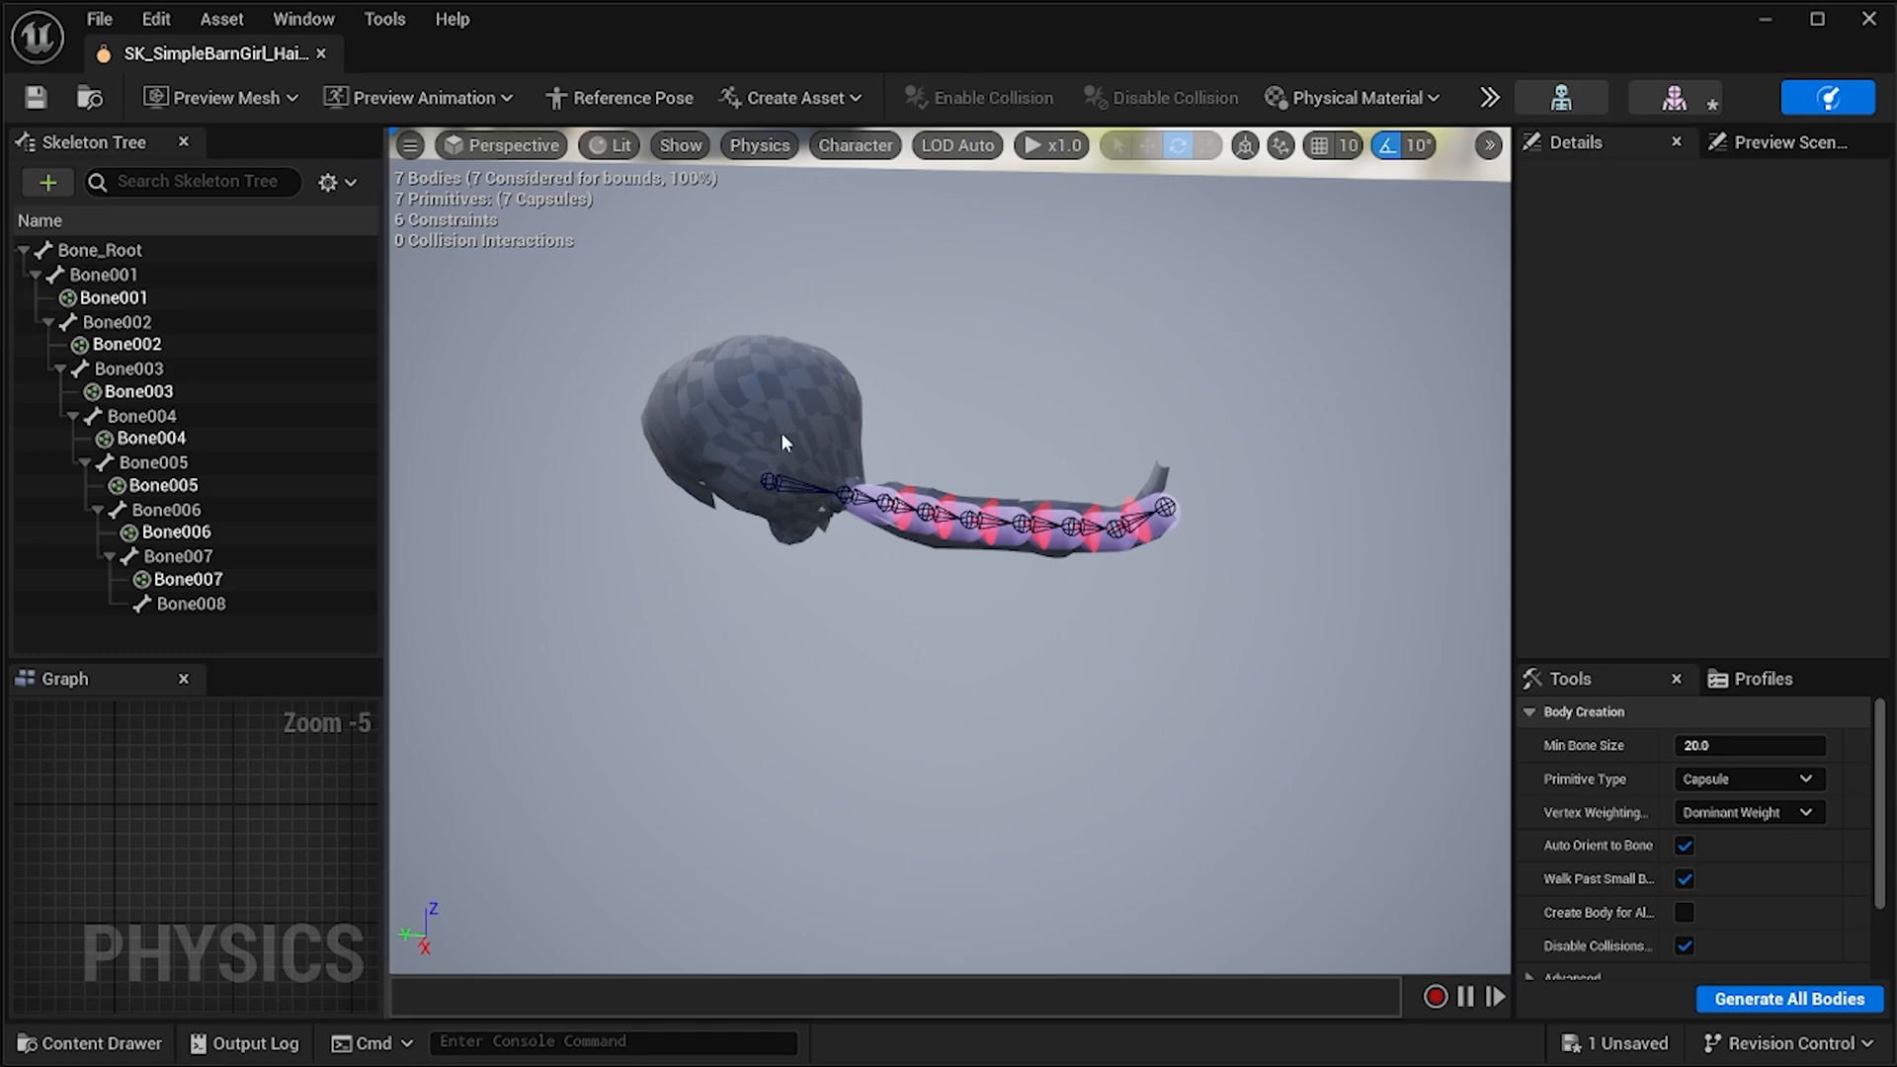
# Add a capsule physics body to Bone_Root in the hair physics asset.
pyautogui.click(114, 253)
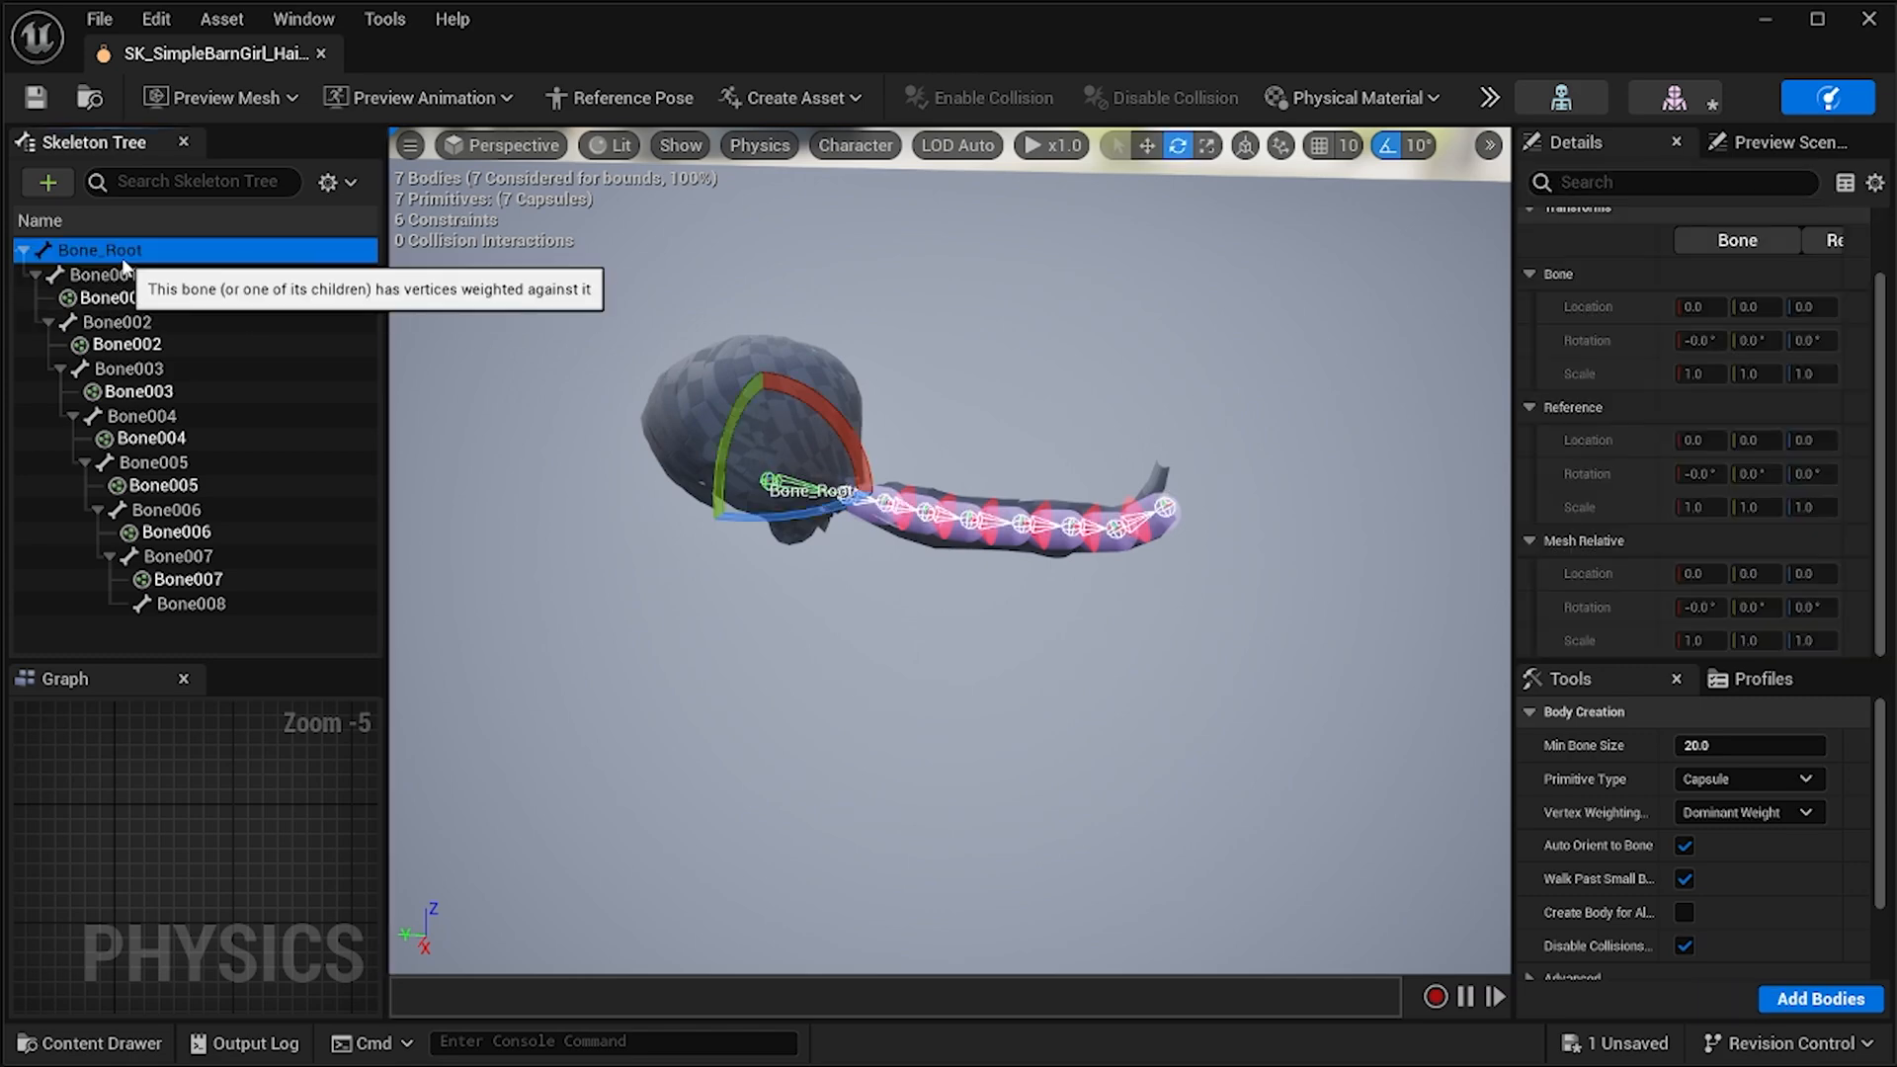
pyautogui.rightClick(116, 253)
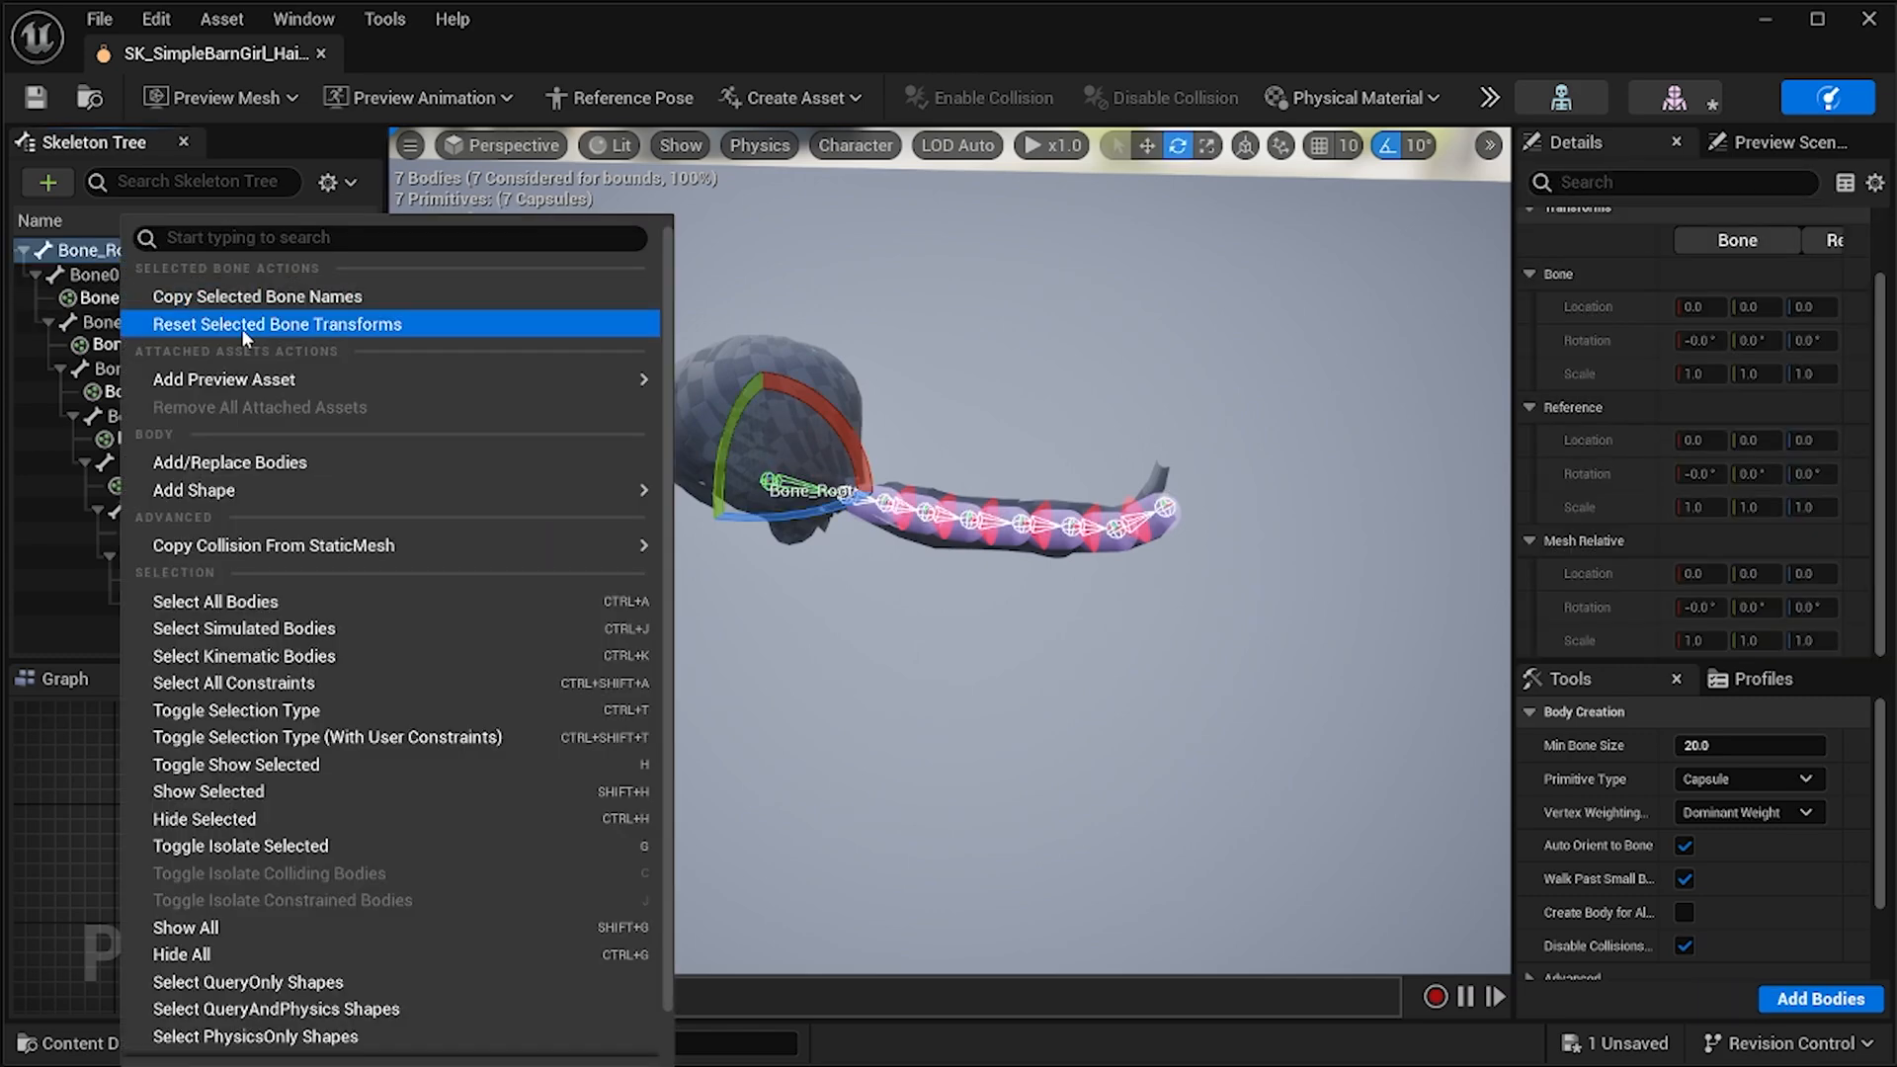
pyautogui.click(277, 463)
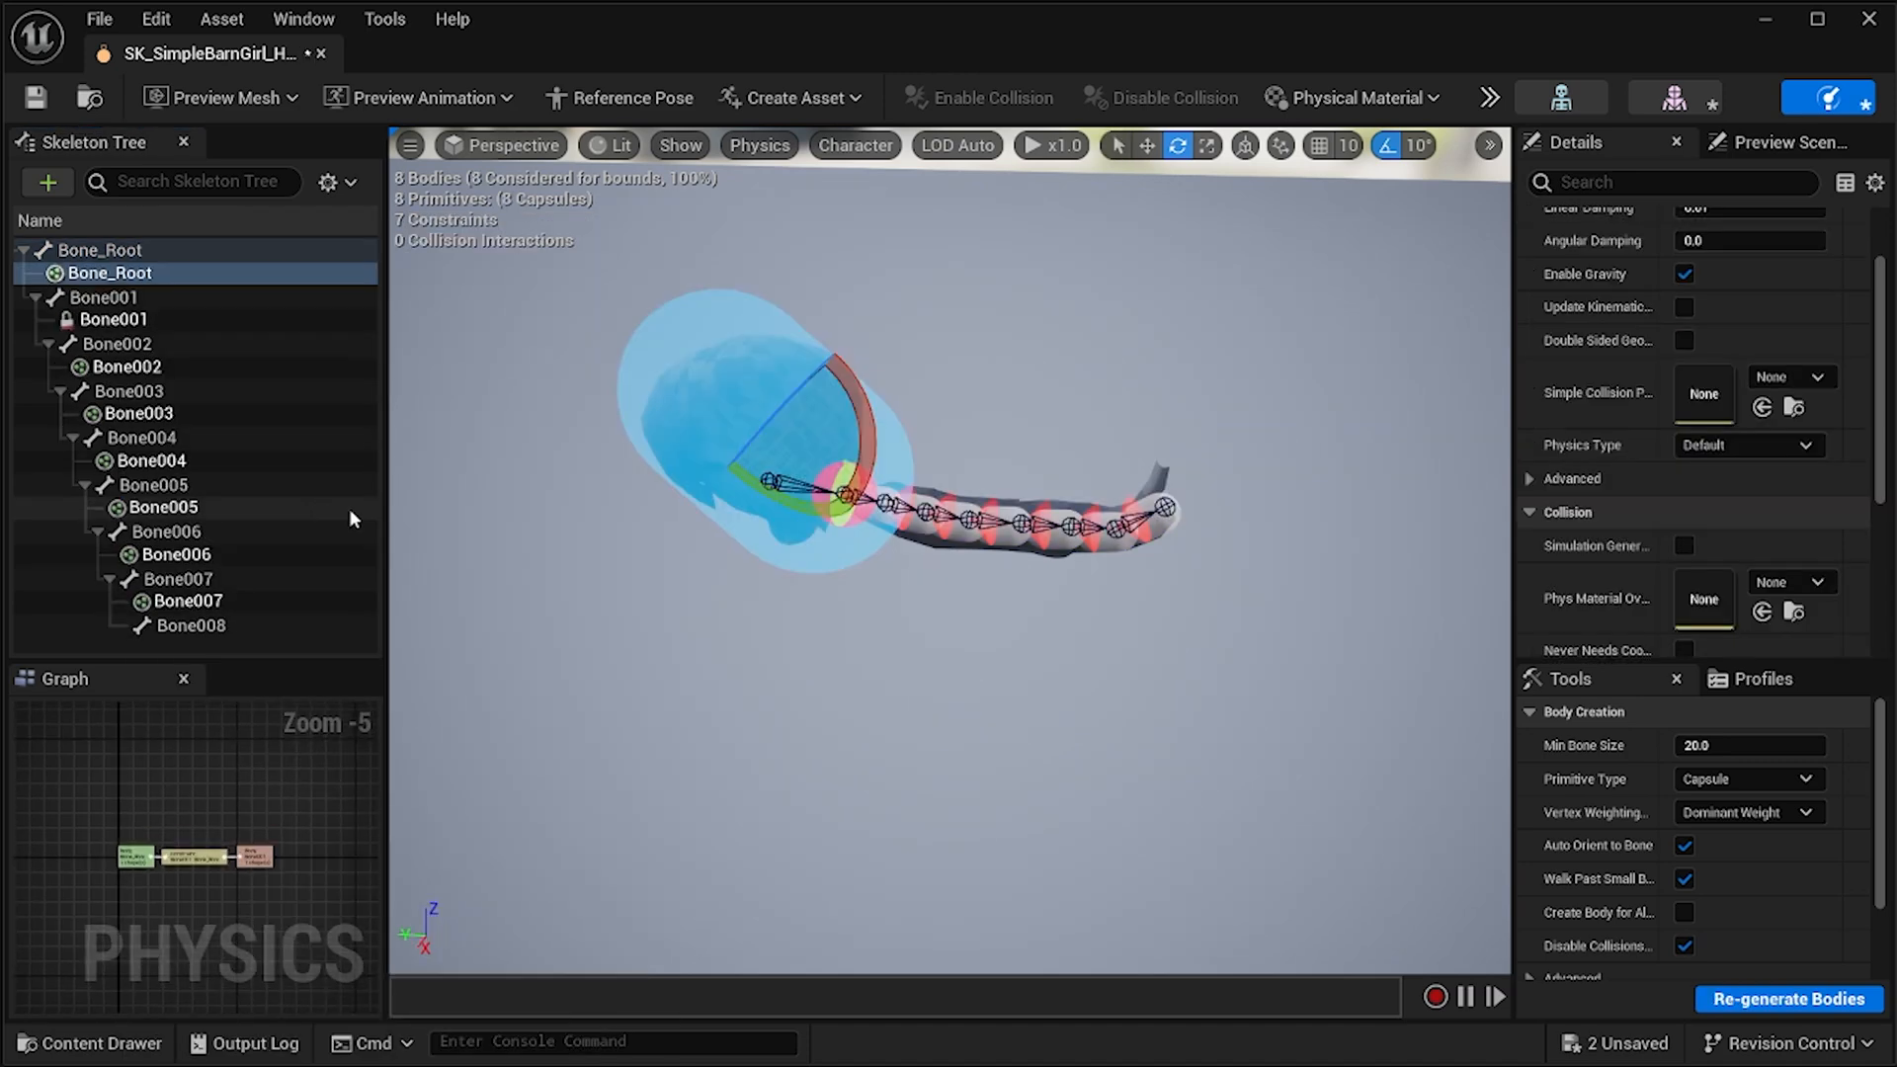
# Rotate the Bone_Root capsule so it lies level and runs sideways across the head.
pyautogui.moveTo(474, 499)
pyautogui.mouseDown(button='right')
pyautogui.moveTo(533, 497)
pyautogui.moveTo(472, 516)
pyautogui.moveTo(502, 500)
pyautogui.moveTo(488, 427)
pyautogui.moveTo(400, 470)
pyautogui.moveTo(433, 496)
pyautogui.moveTo(466, 487)
pyautogui.moveTo(450, 478)
pyautogui.mouseUp(button='right')
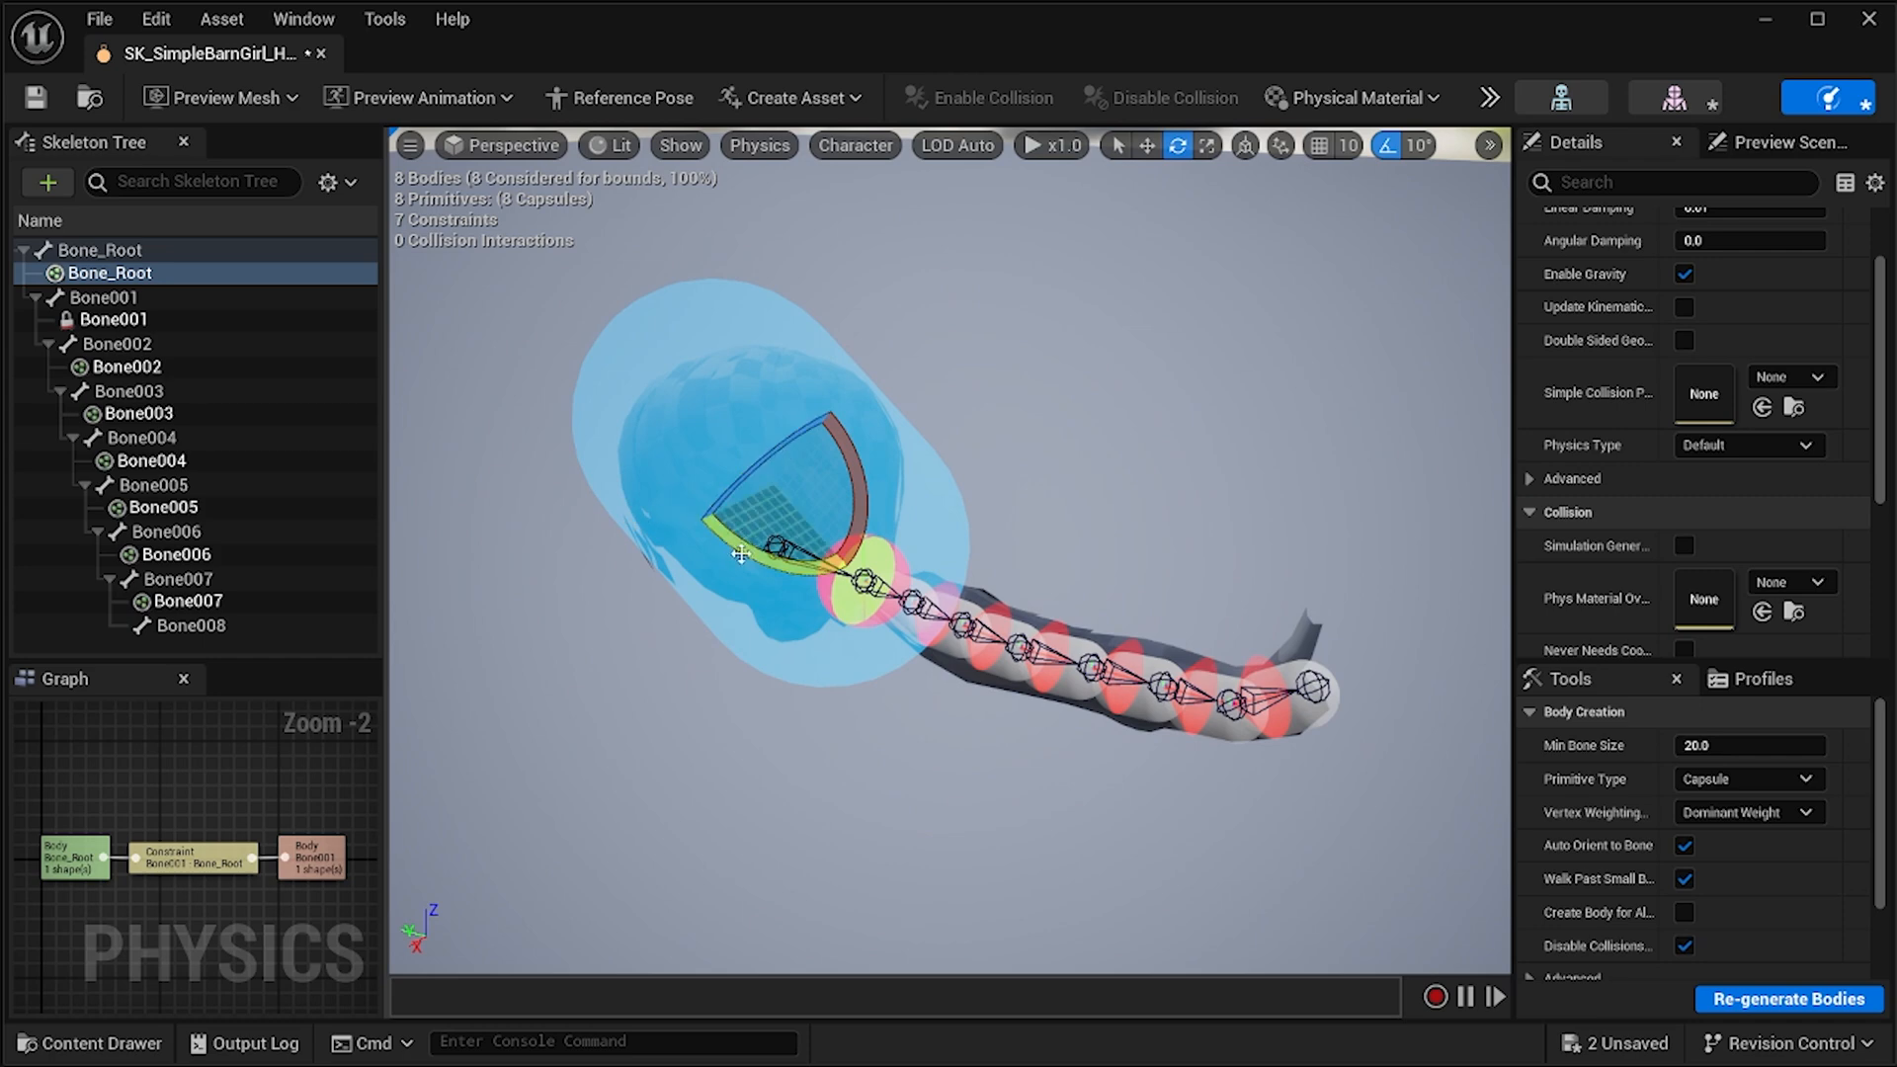
pyautogui.moveTo(742, 553); pyautogui.dragTo(901, 606)
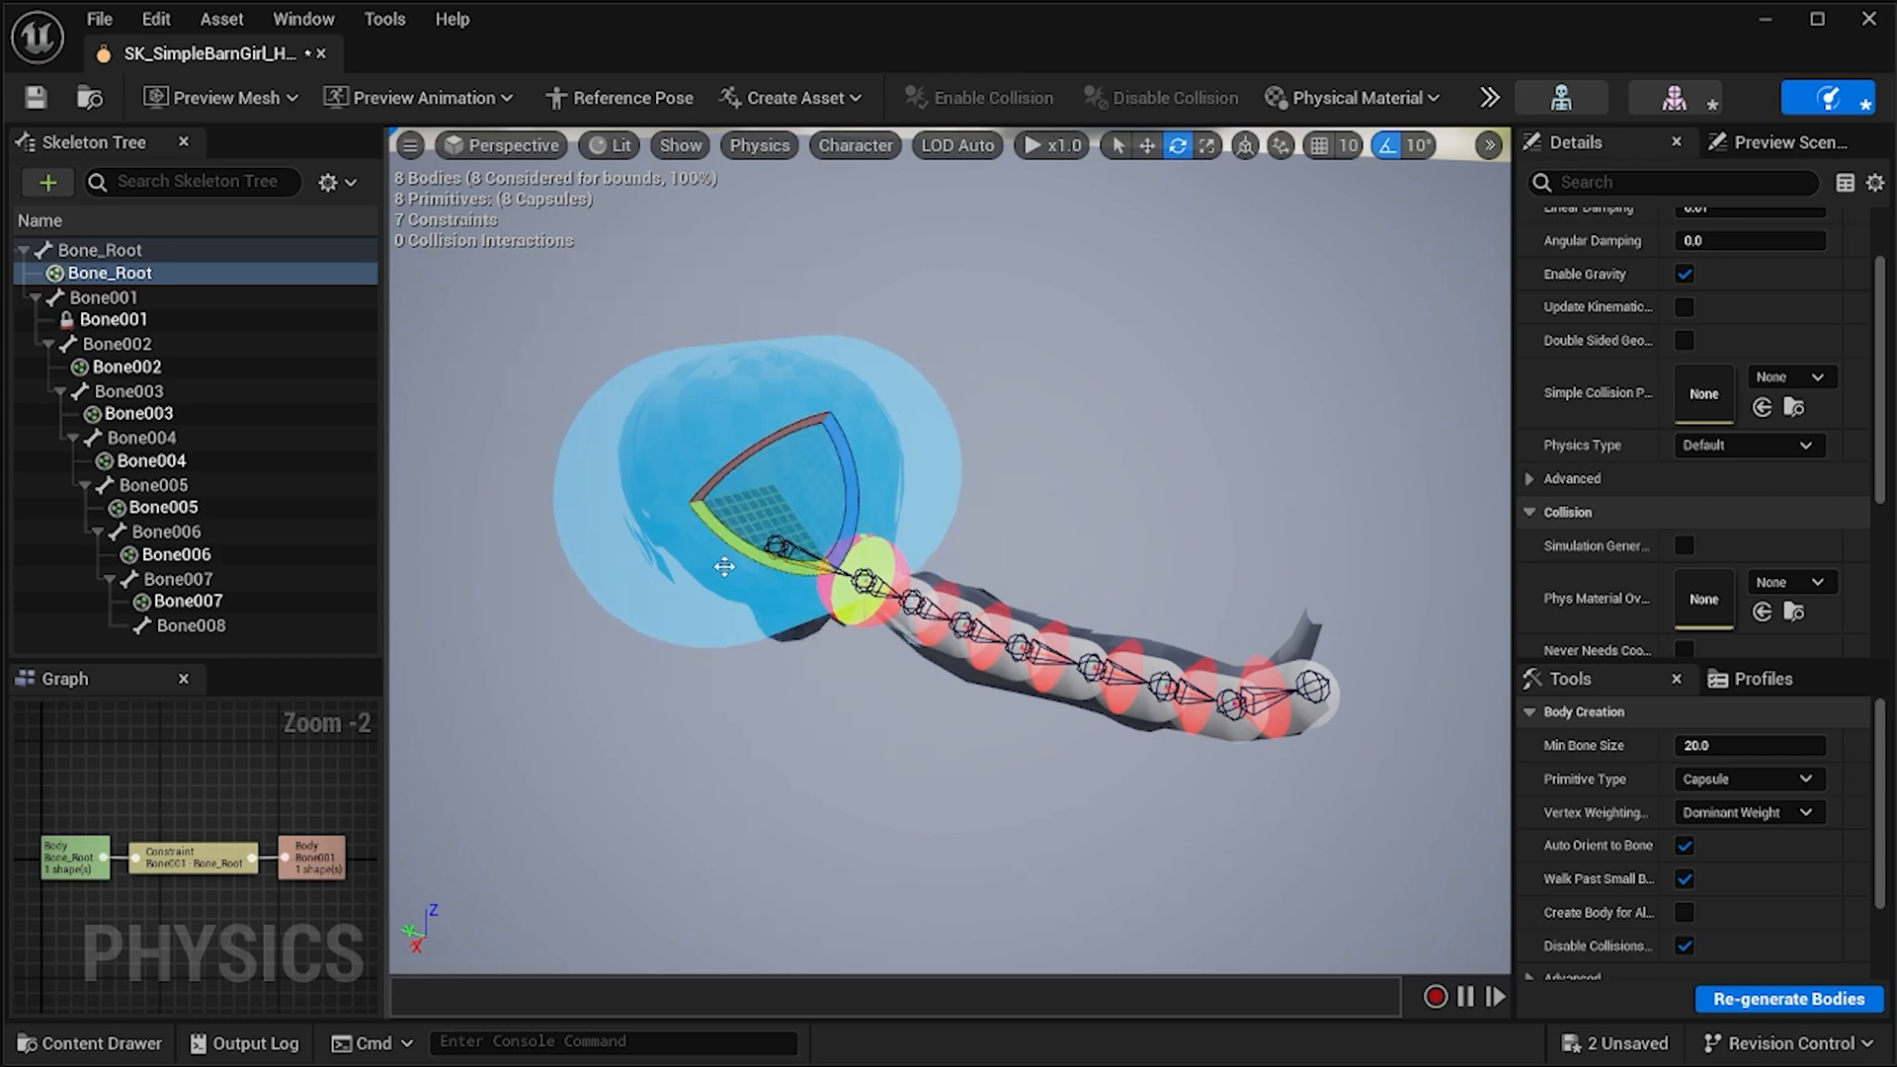
pyautogui.moveTo(722, 561); pyautogui.dragTo(509, 563, button='right')
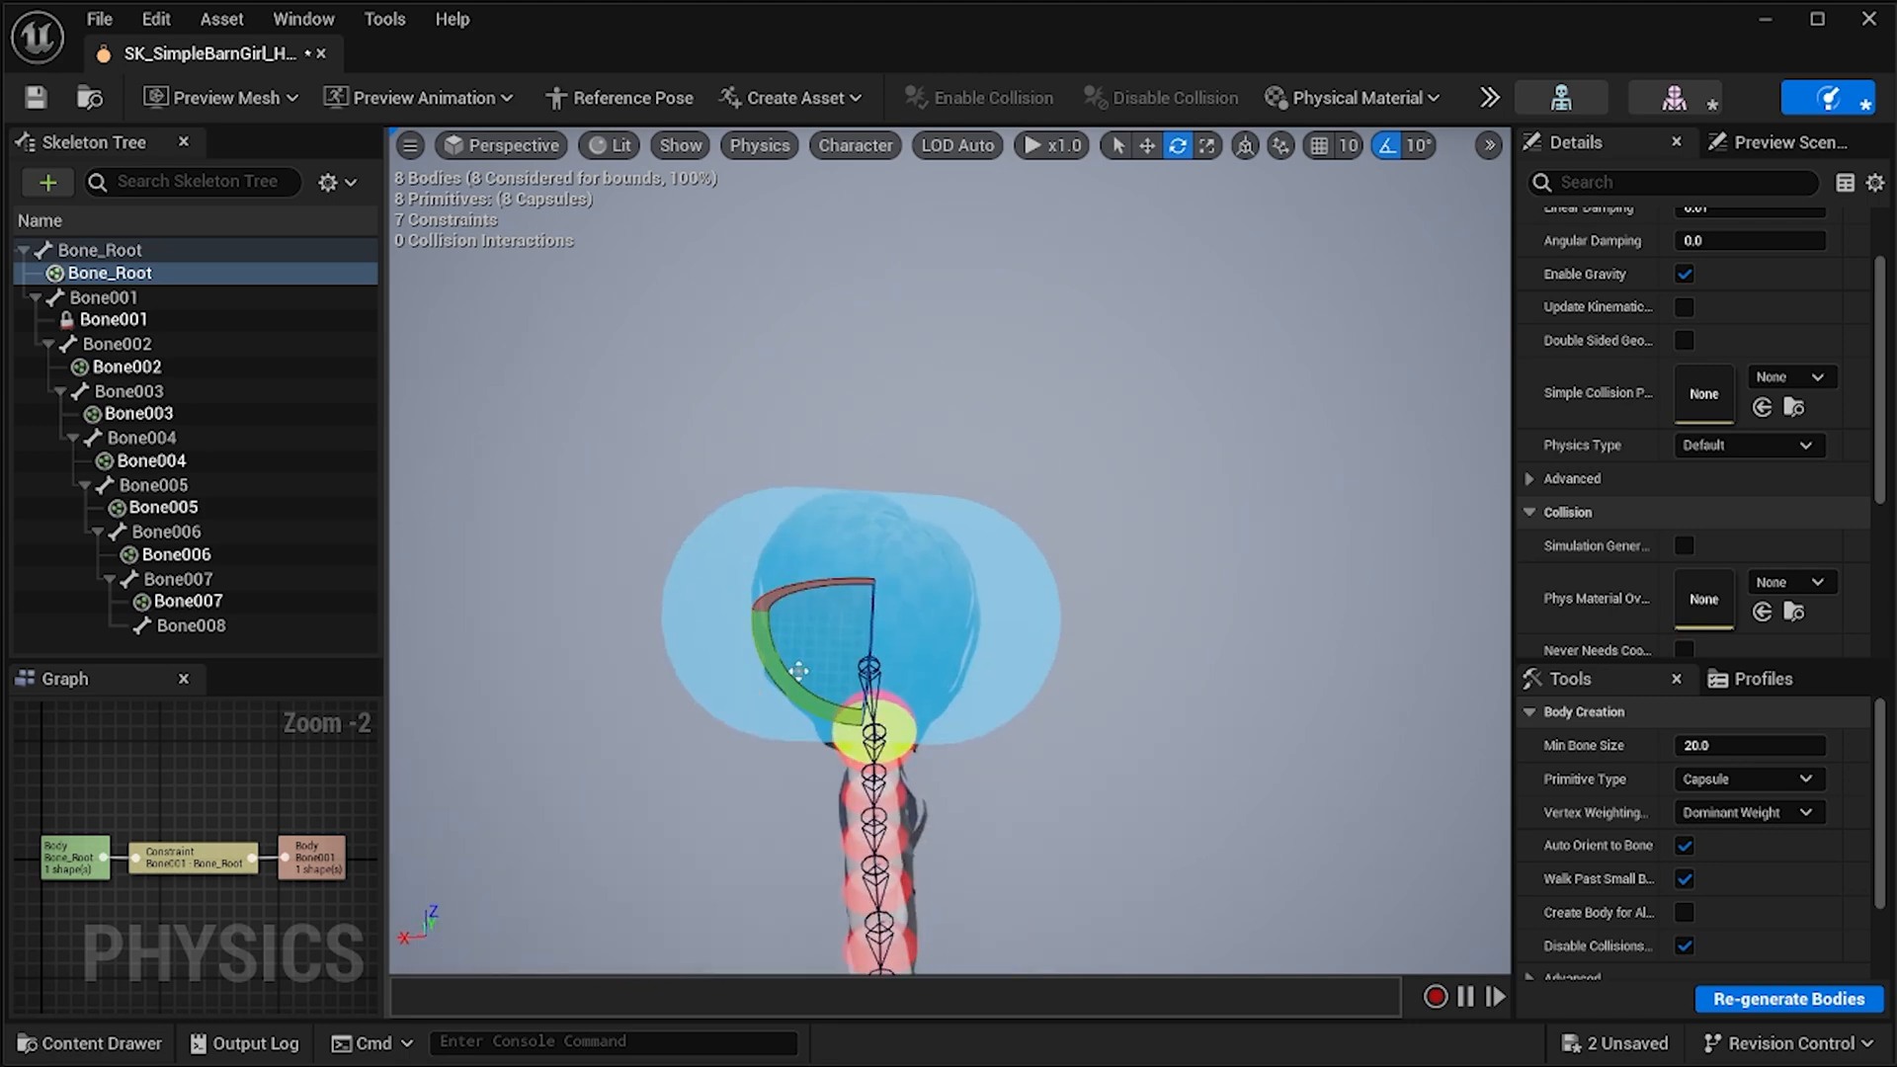
pyautogui.moveTo(689, 721); pyautogui.dragTo(731, 711, button='right')
pyautogui.press('w')
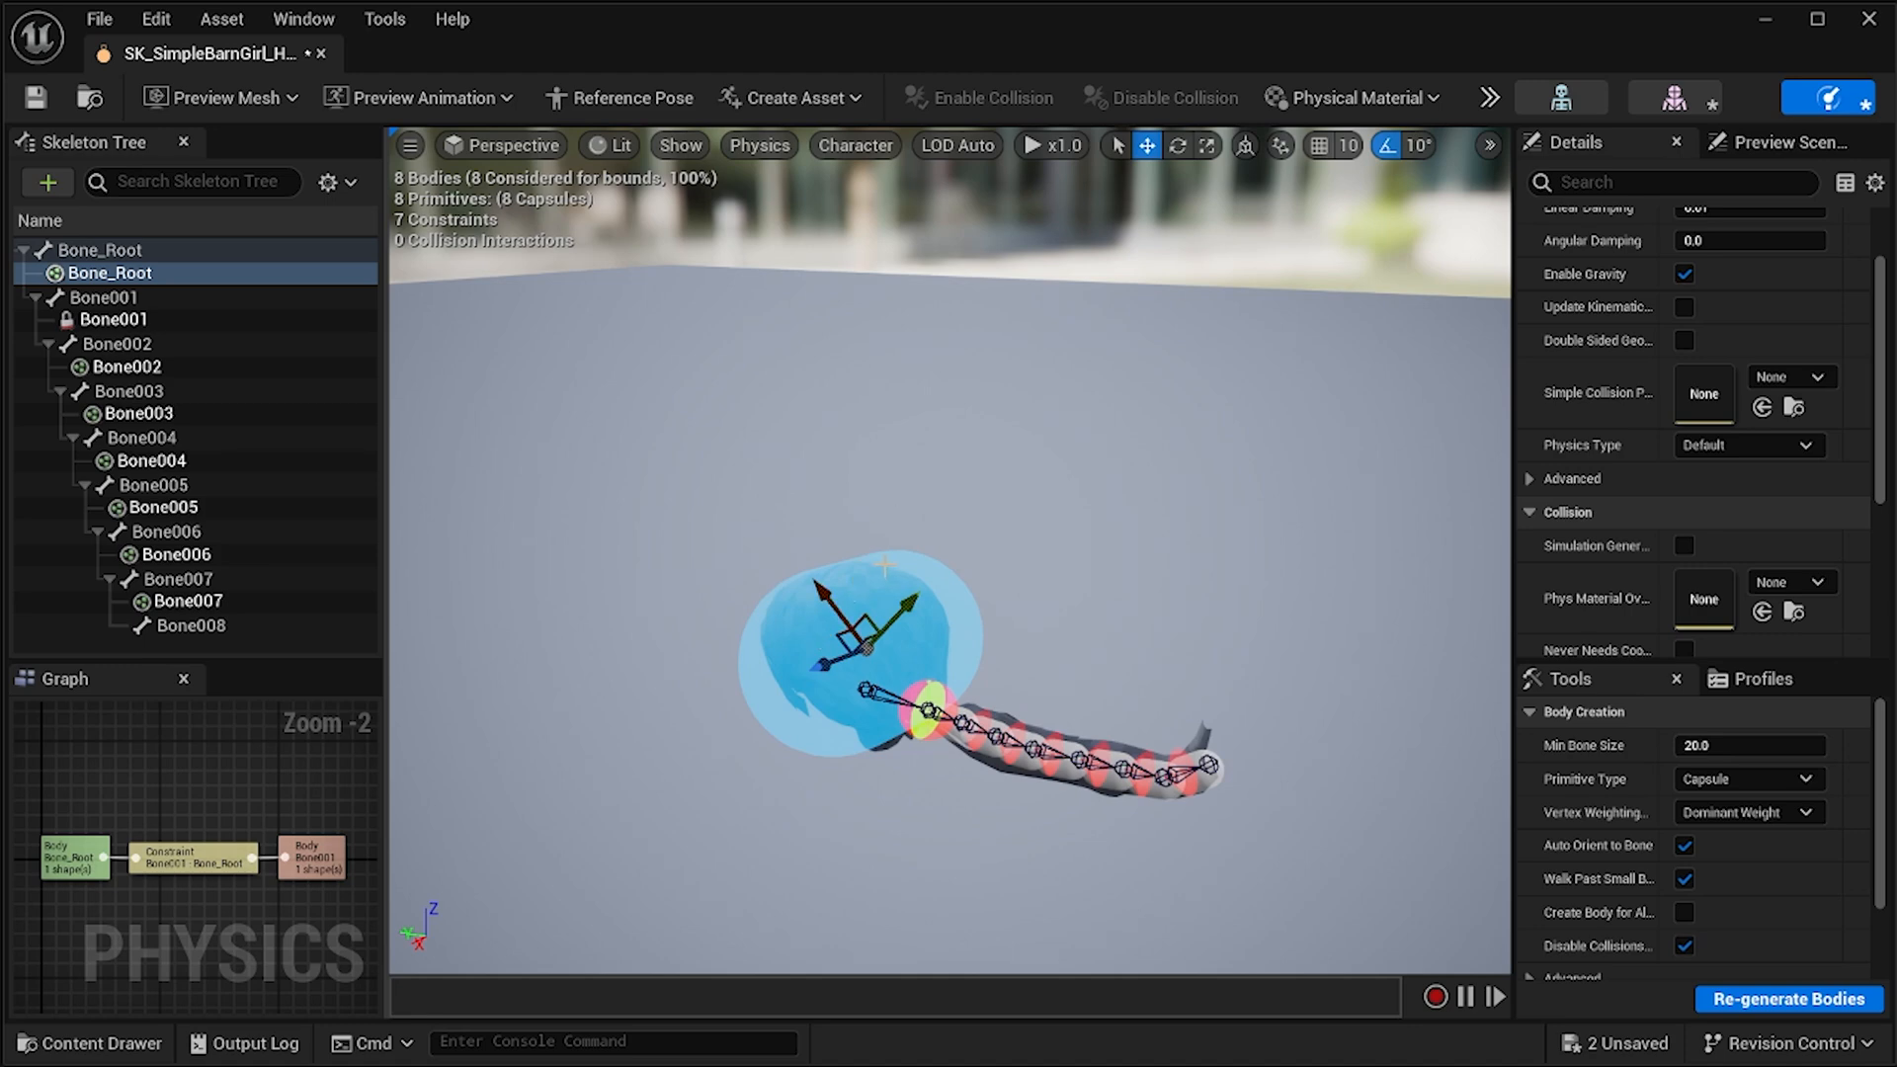
pyautogui.press('e')
pyautogui.moveTo(953, 613); pyautogui.dragTo(936, 559)
# Move the Bone_Root capsule straight down until it sits just below the head part of the hair, and save the physics asset.
pyautogui.press('w')
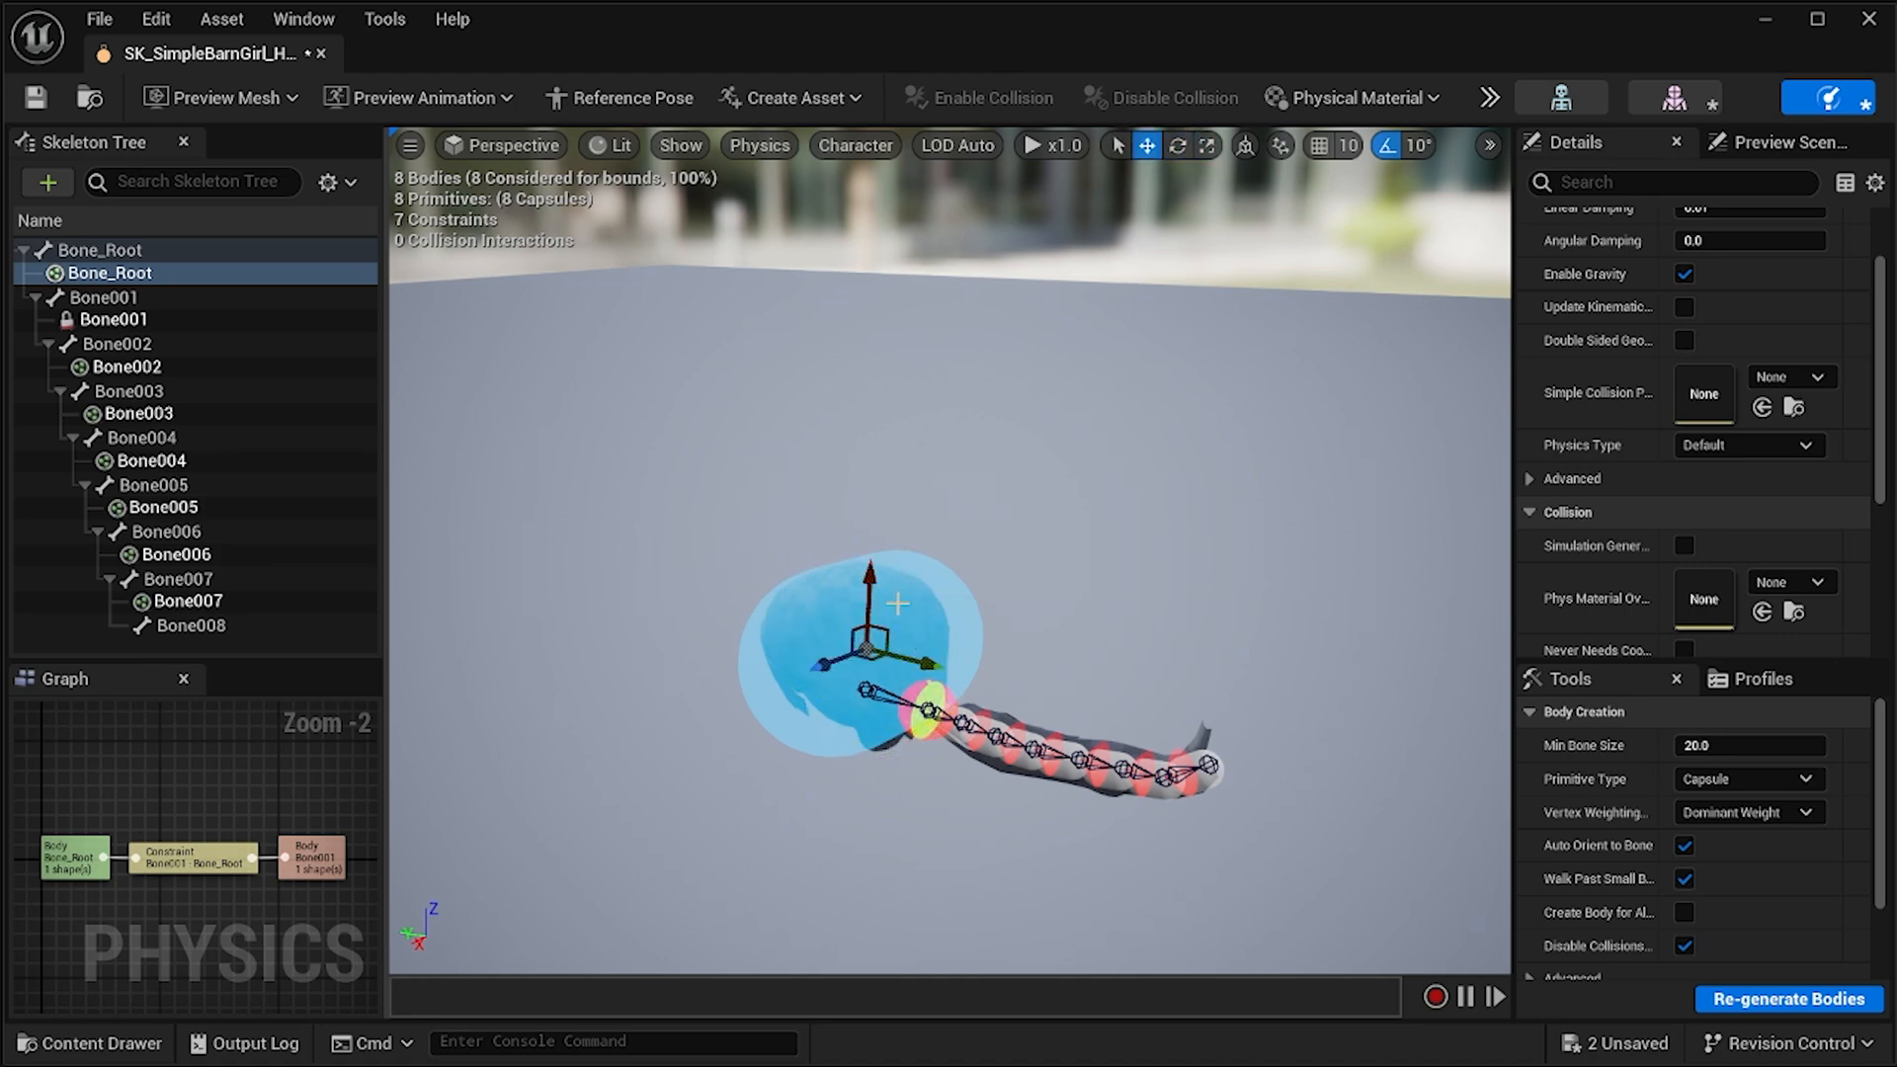
pyautogui.moveTo(865, 594); pyautogui.dragTo(860, 762)
pyautogui.moveTo(982, 554); pyautogui.dragTo(974, 464, button='right')
pyautogui.moveTo(929, 533); pyautogui.dragTo(923, 619)
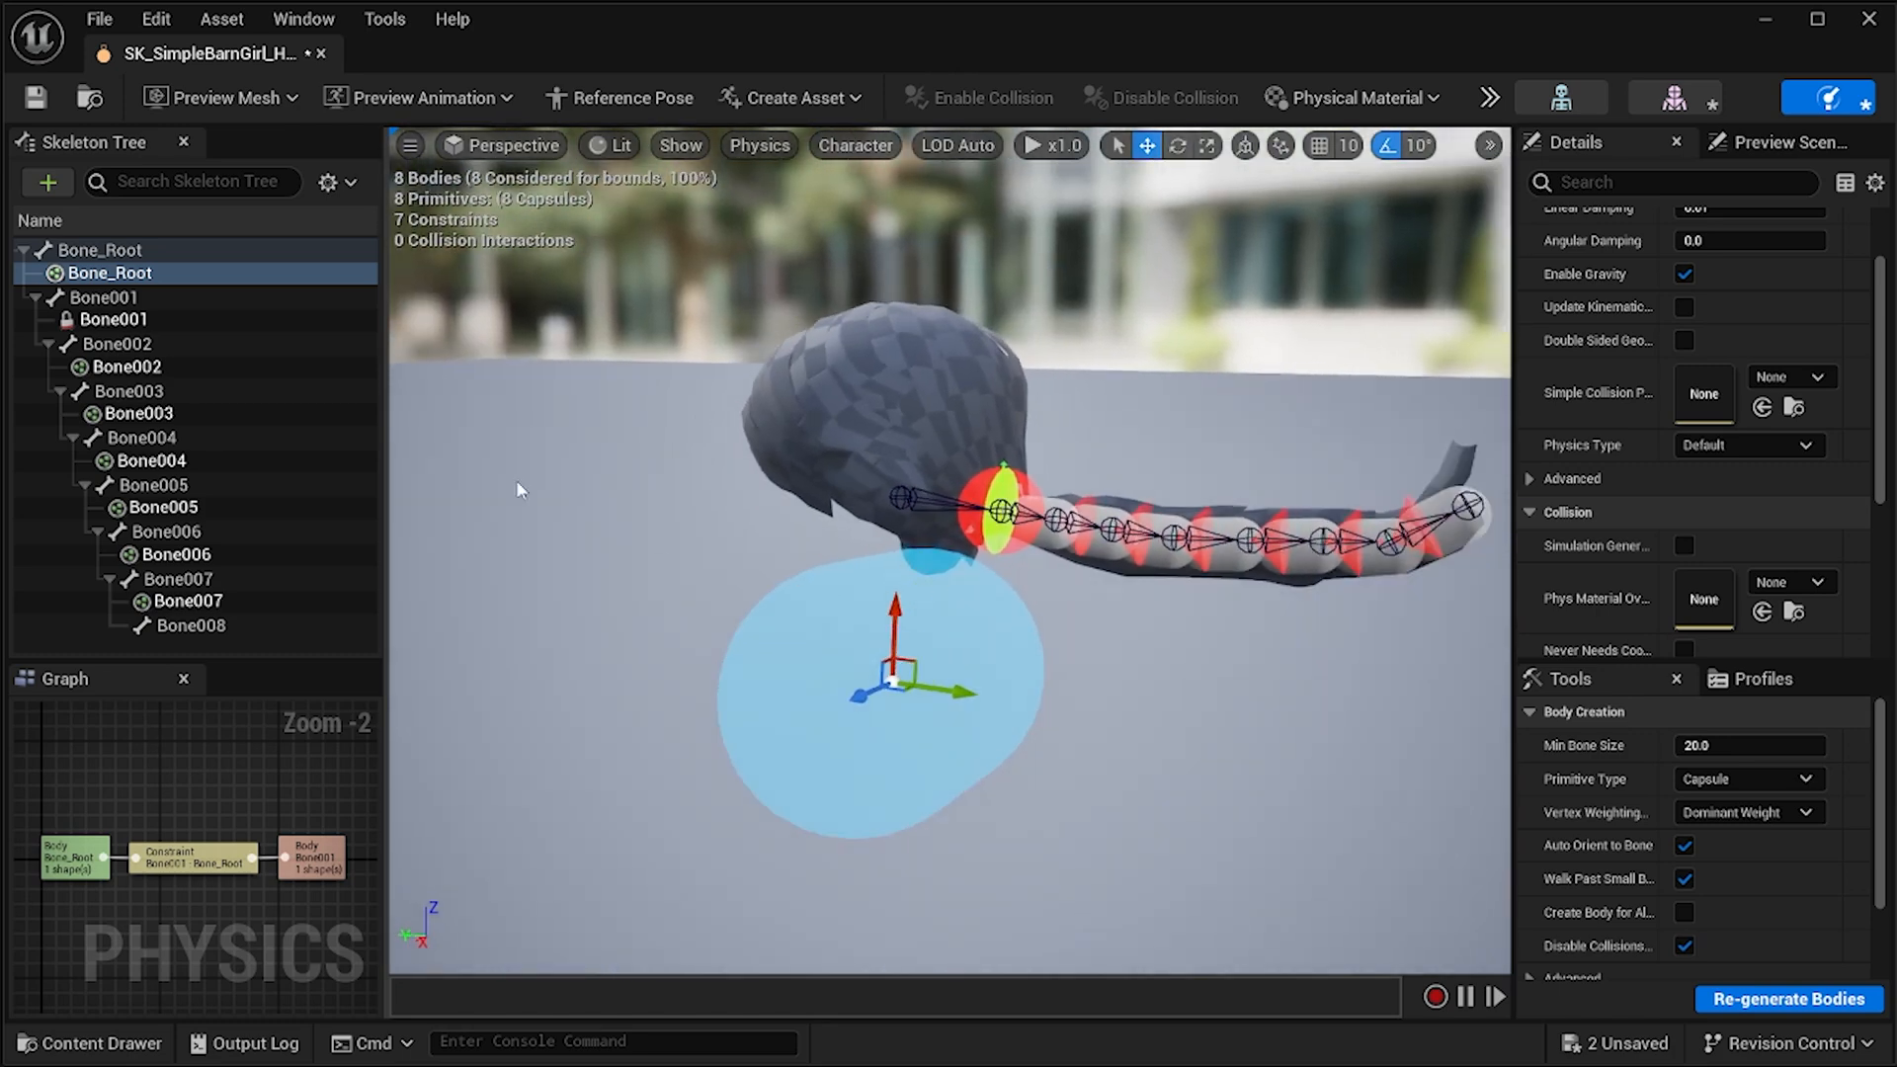
pyautogui.click(35, 97)
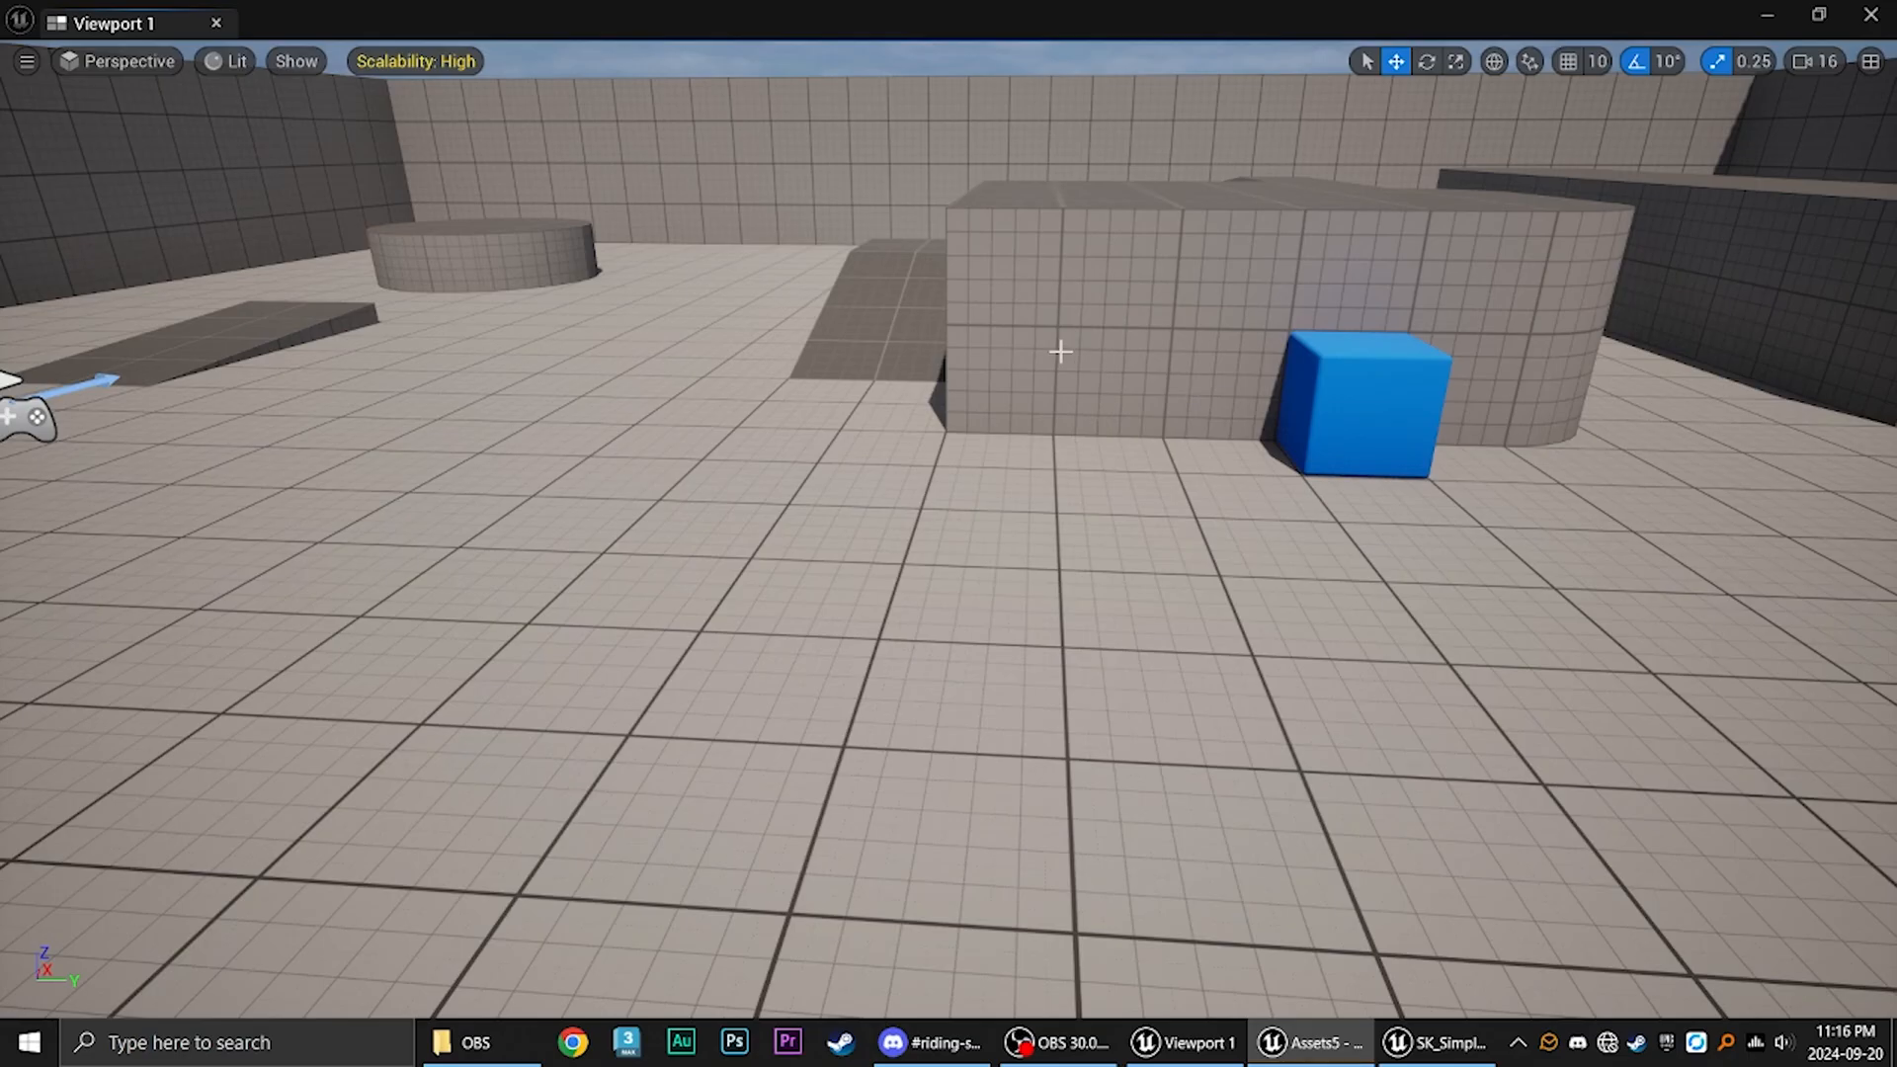
pyautogui.moveTo(1061, 351); pyautogui.dragTo(1114, 396)
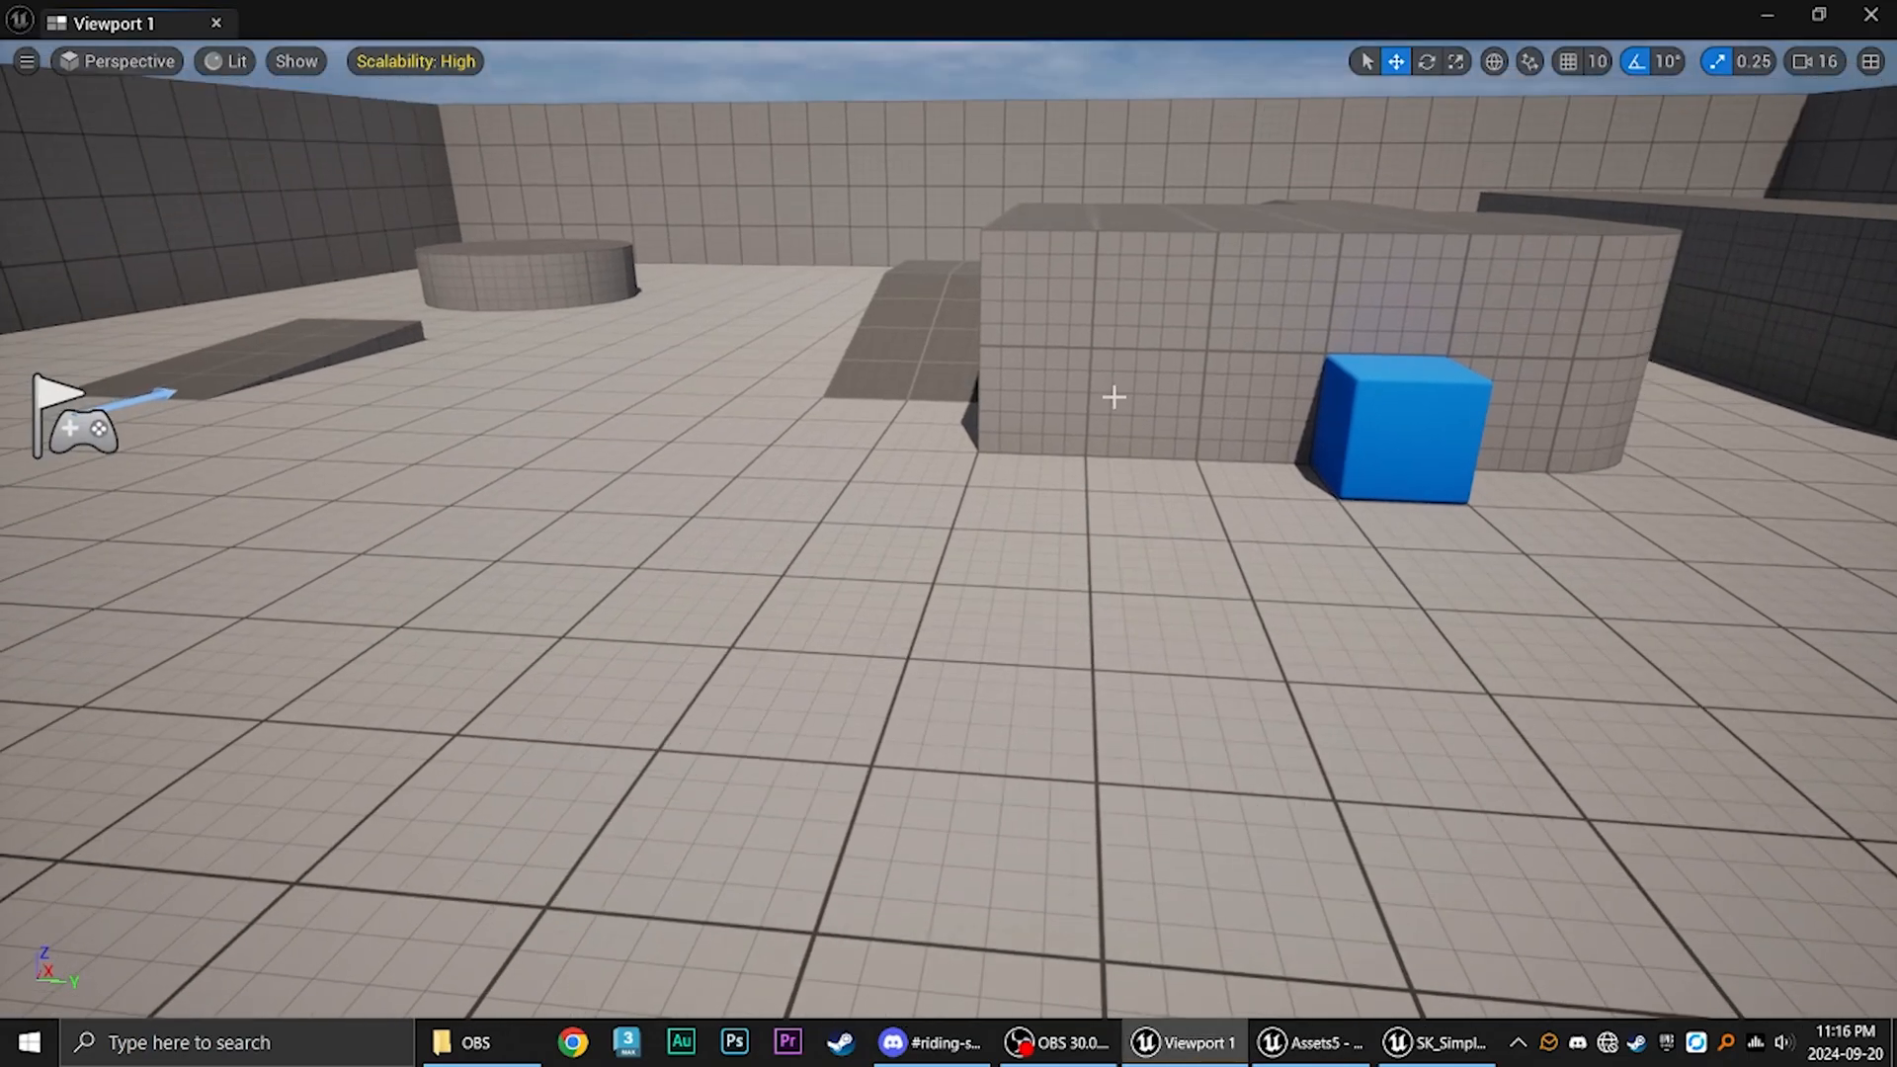
# Play the level and run the console command "show collisions" to try to display collision shapes.
pyautogui.hotkey('alt', 'p')
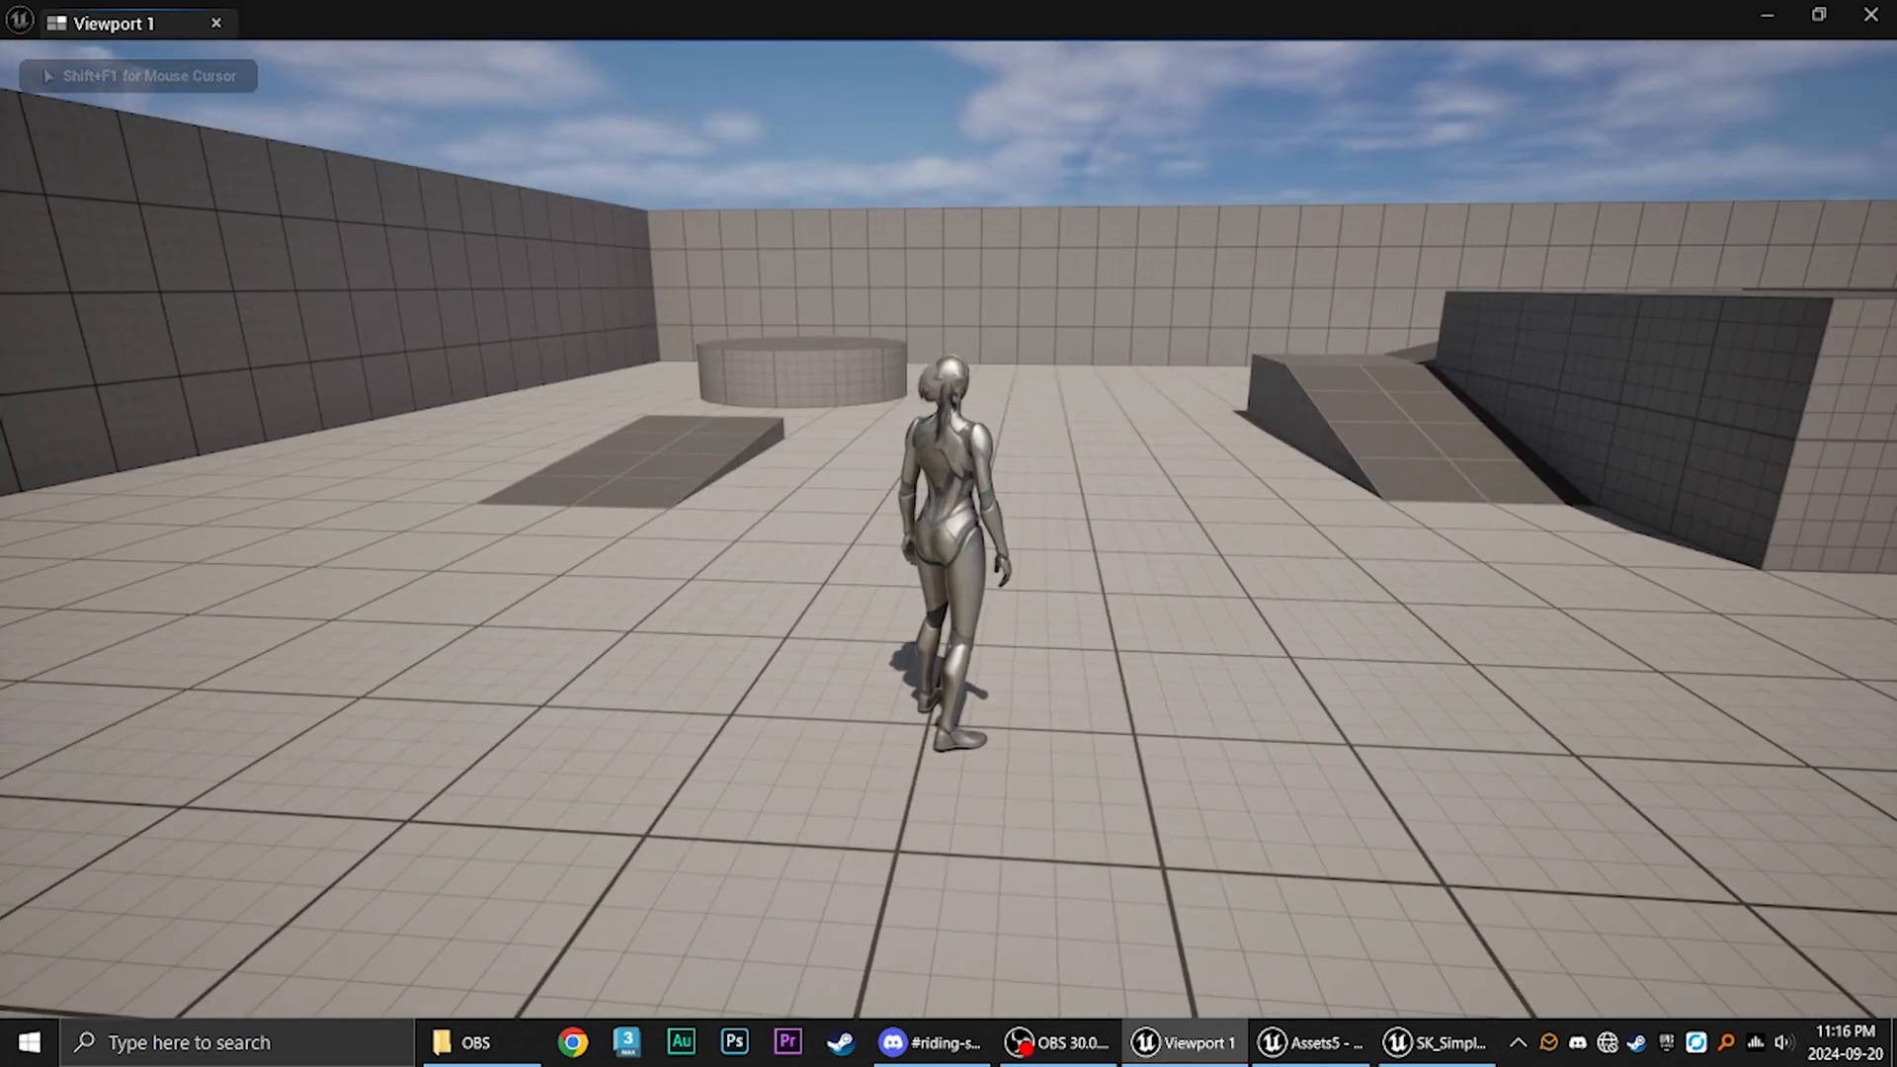
pyautogui.press('`')
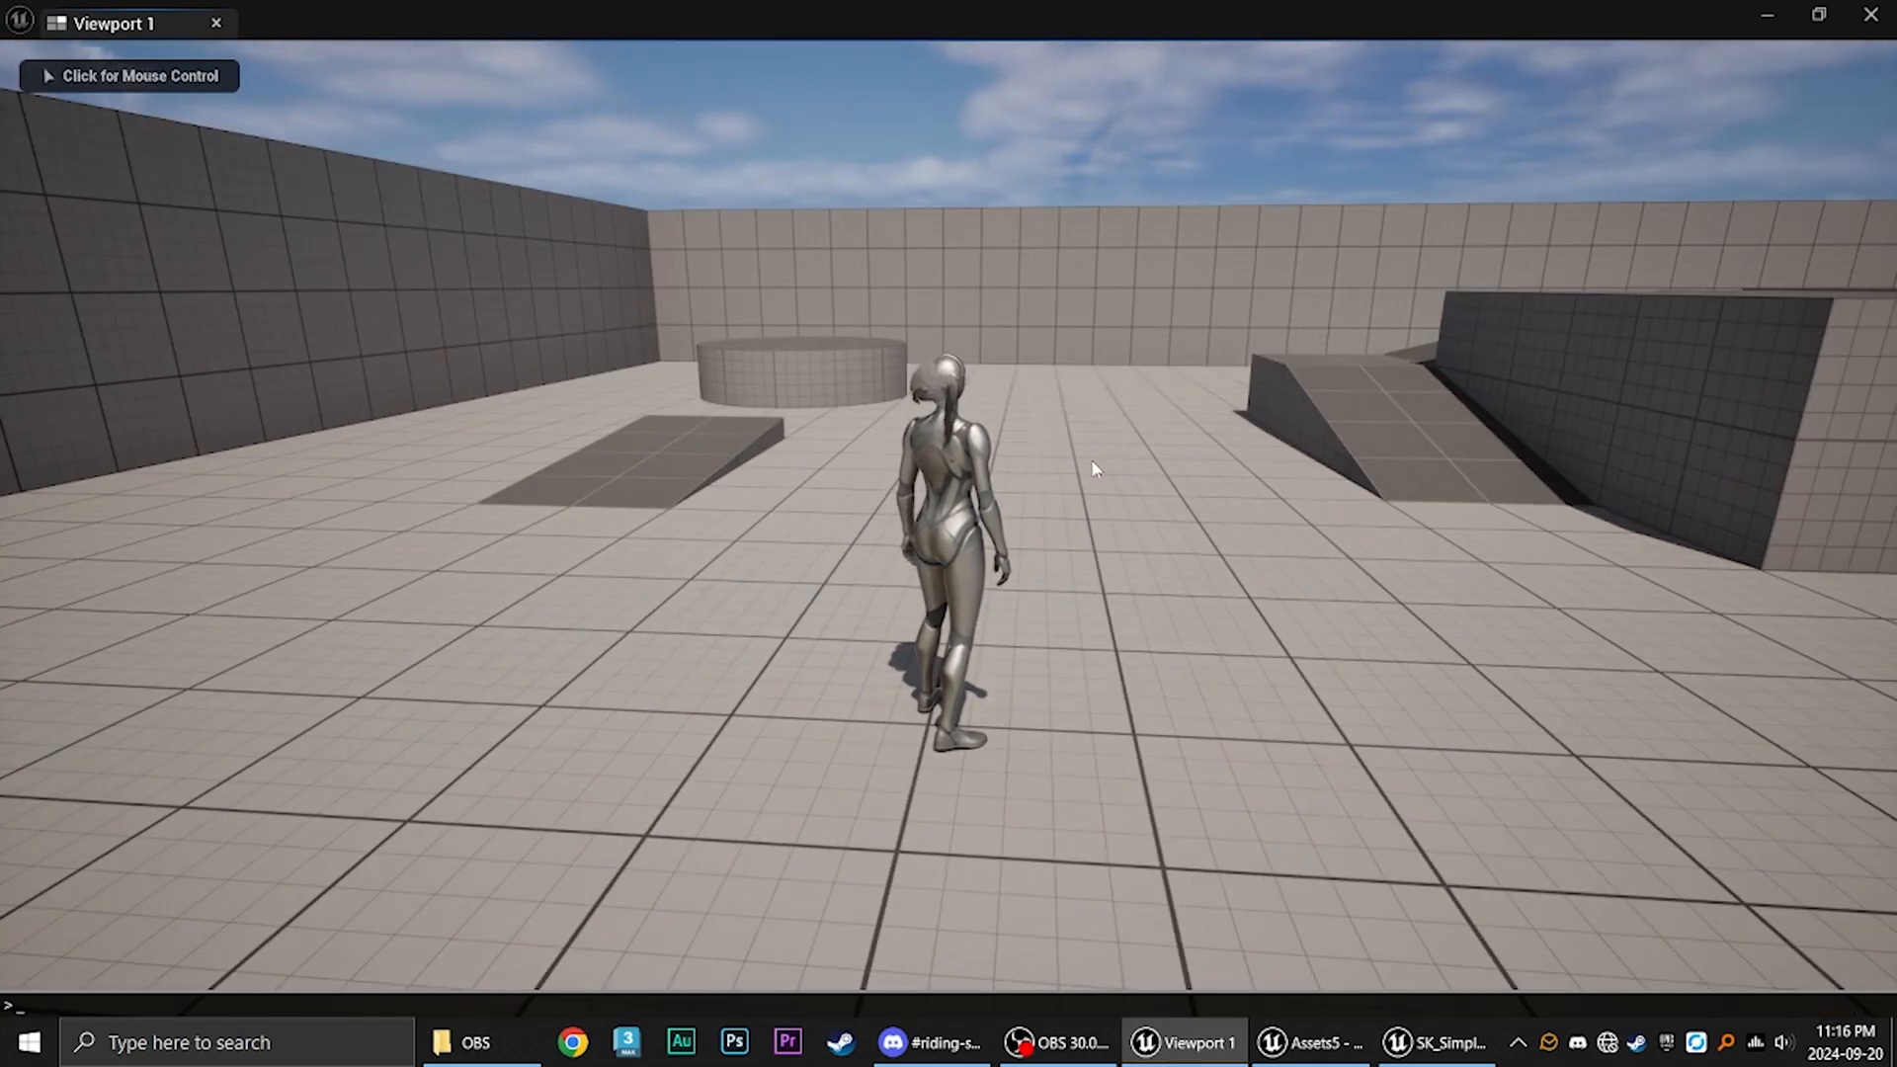
pyautogui.write('show collis')
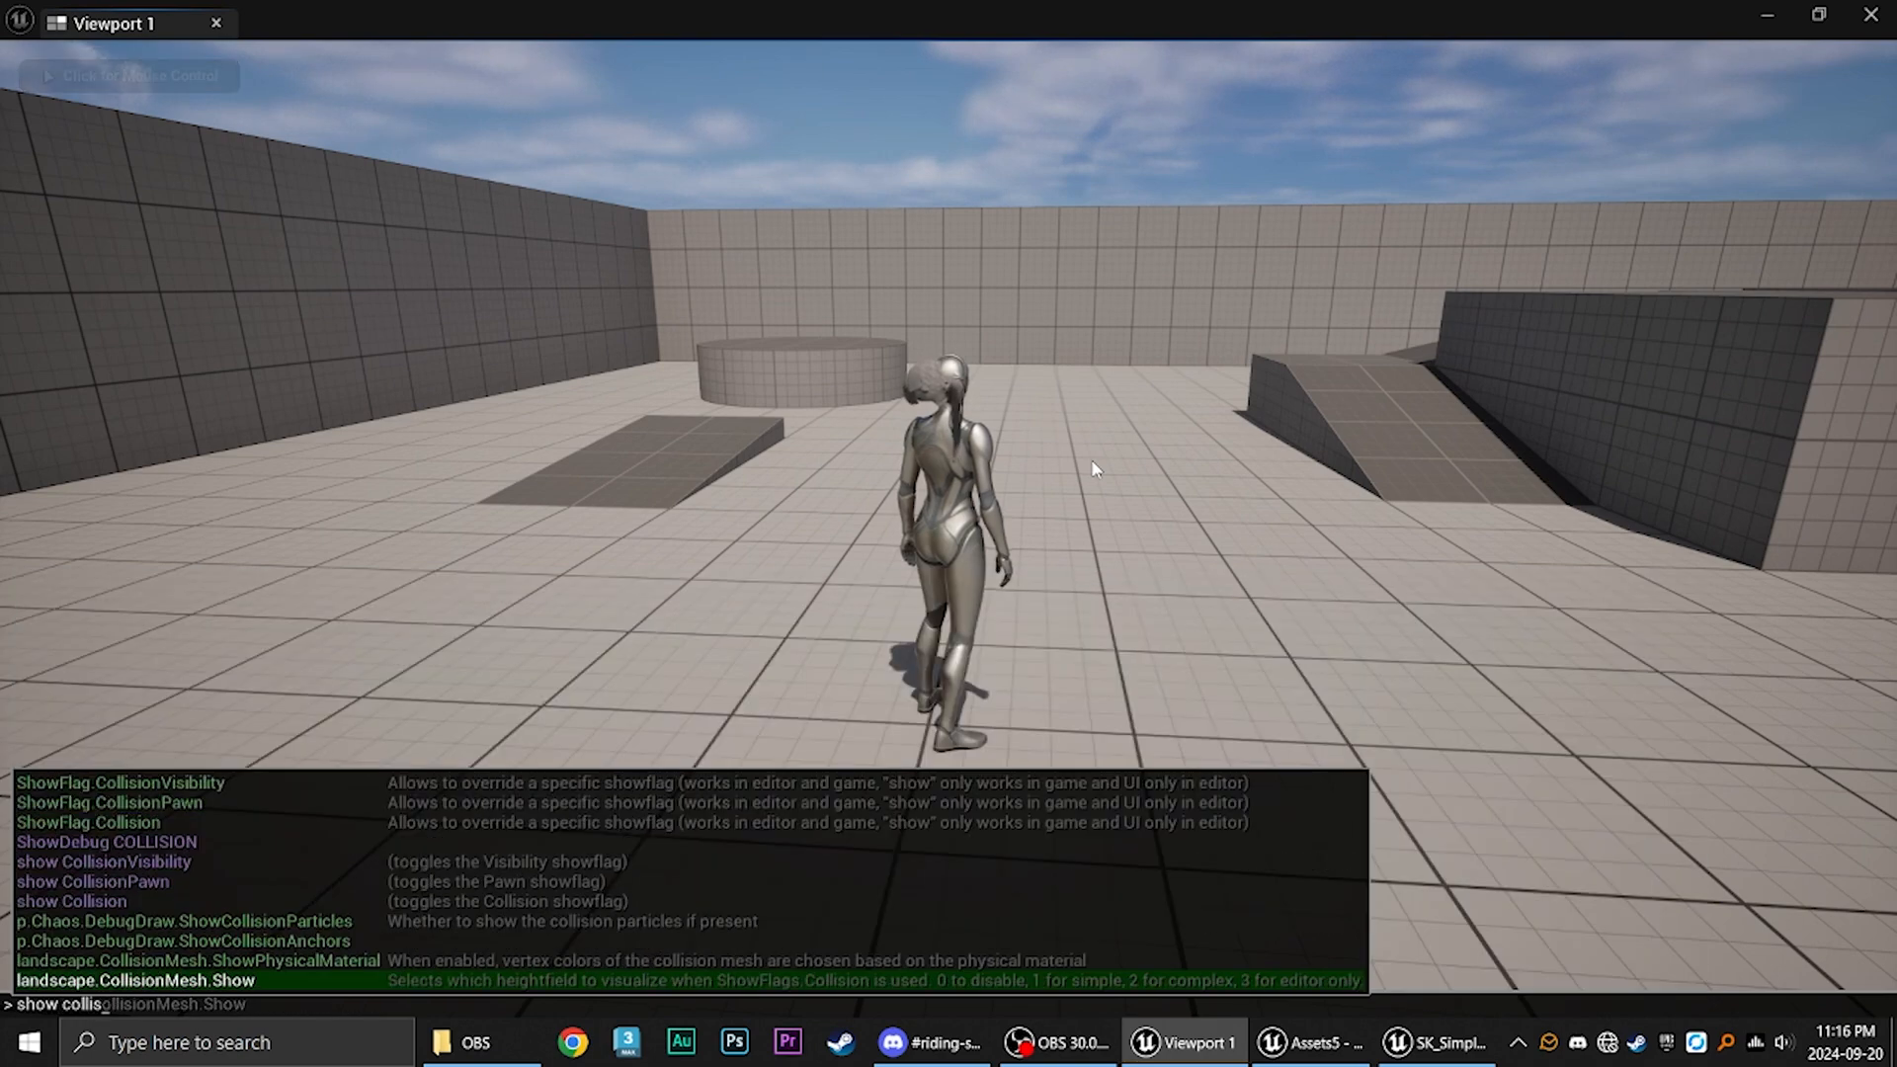
pyautogui.write('ions')
pyautogui.press('Return')
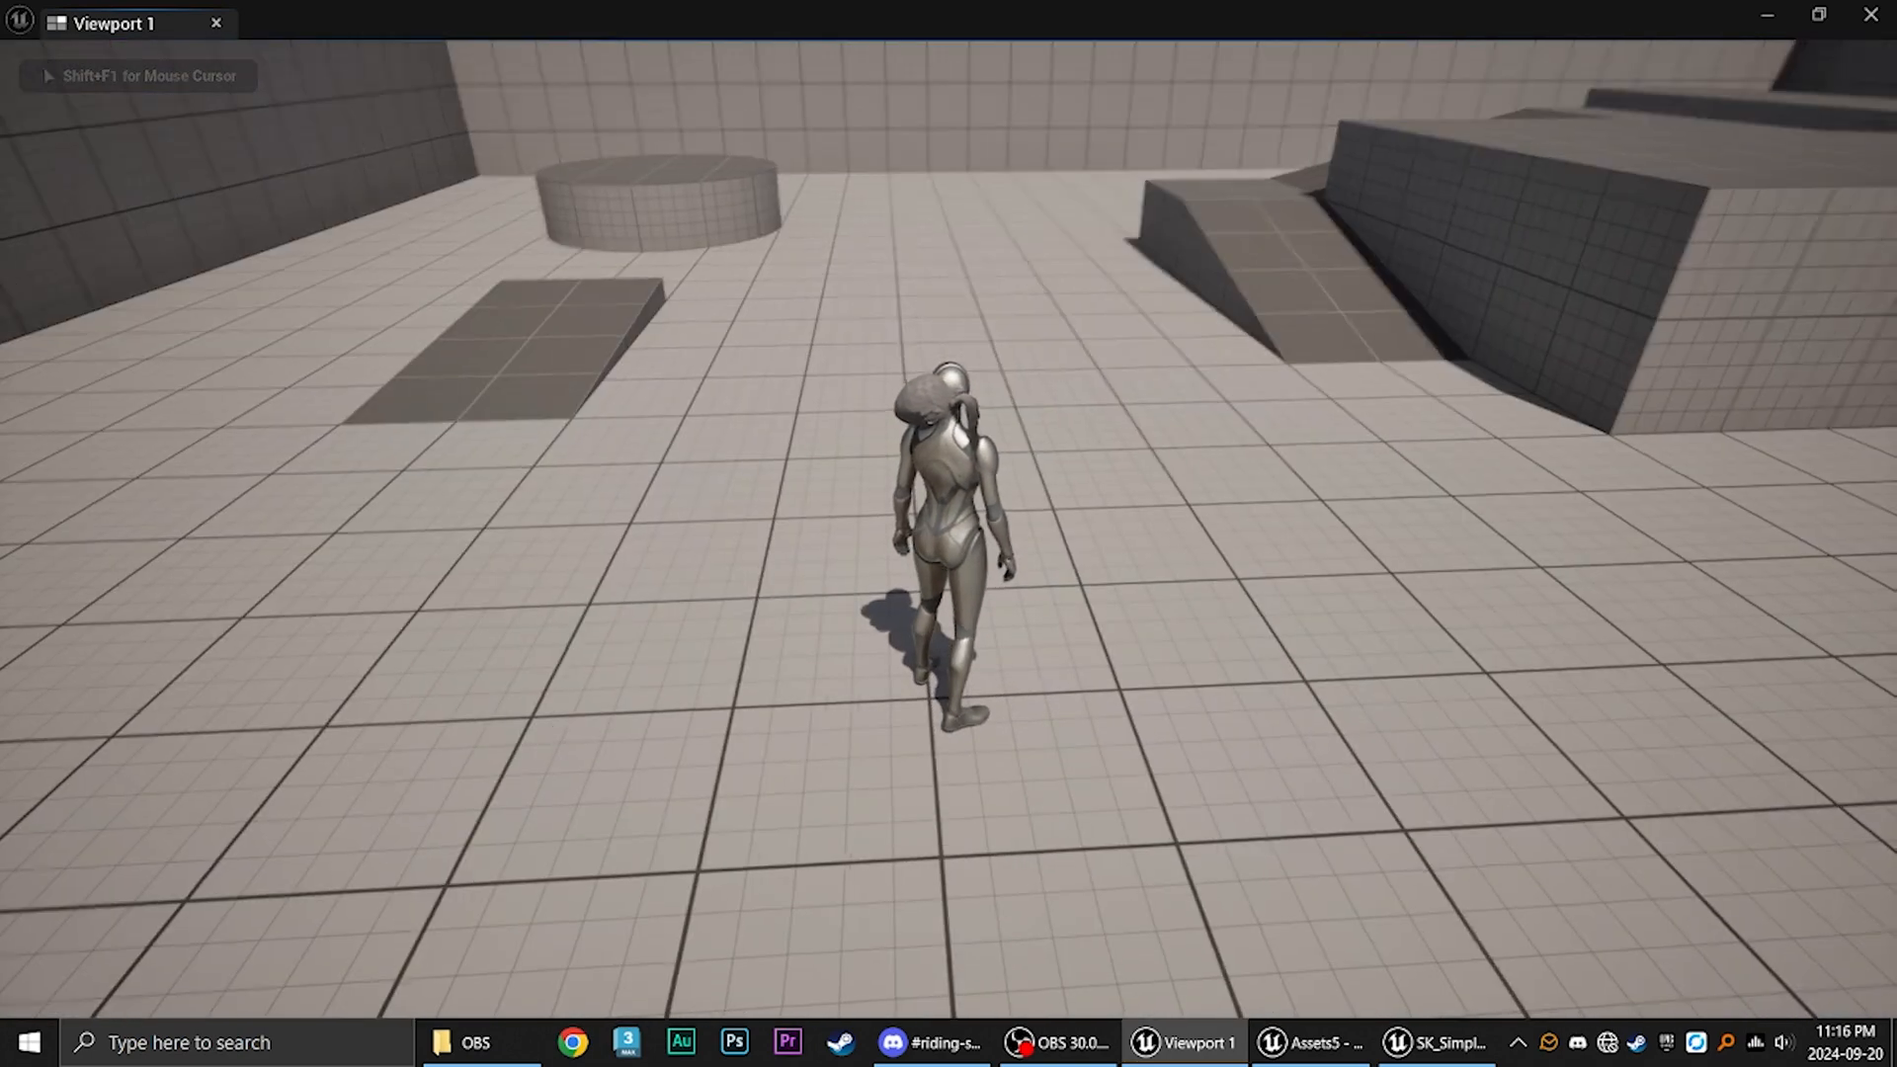
# Walk the character around the level to test how the hair follows the head, and restart the play session.
pyautogui.press('a')
pyautogui.press('s')
pyautogui.press('w')
pyautogui.hotkey('shift', 'F1')
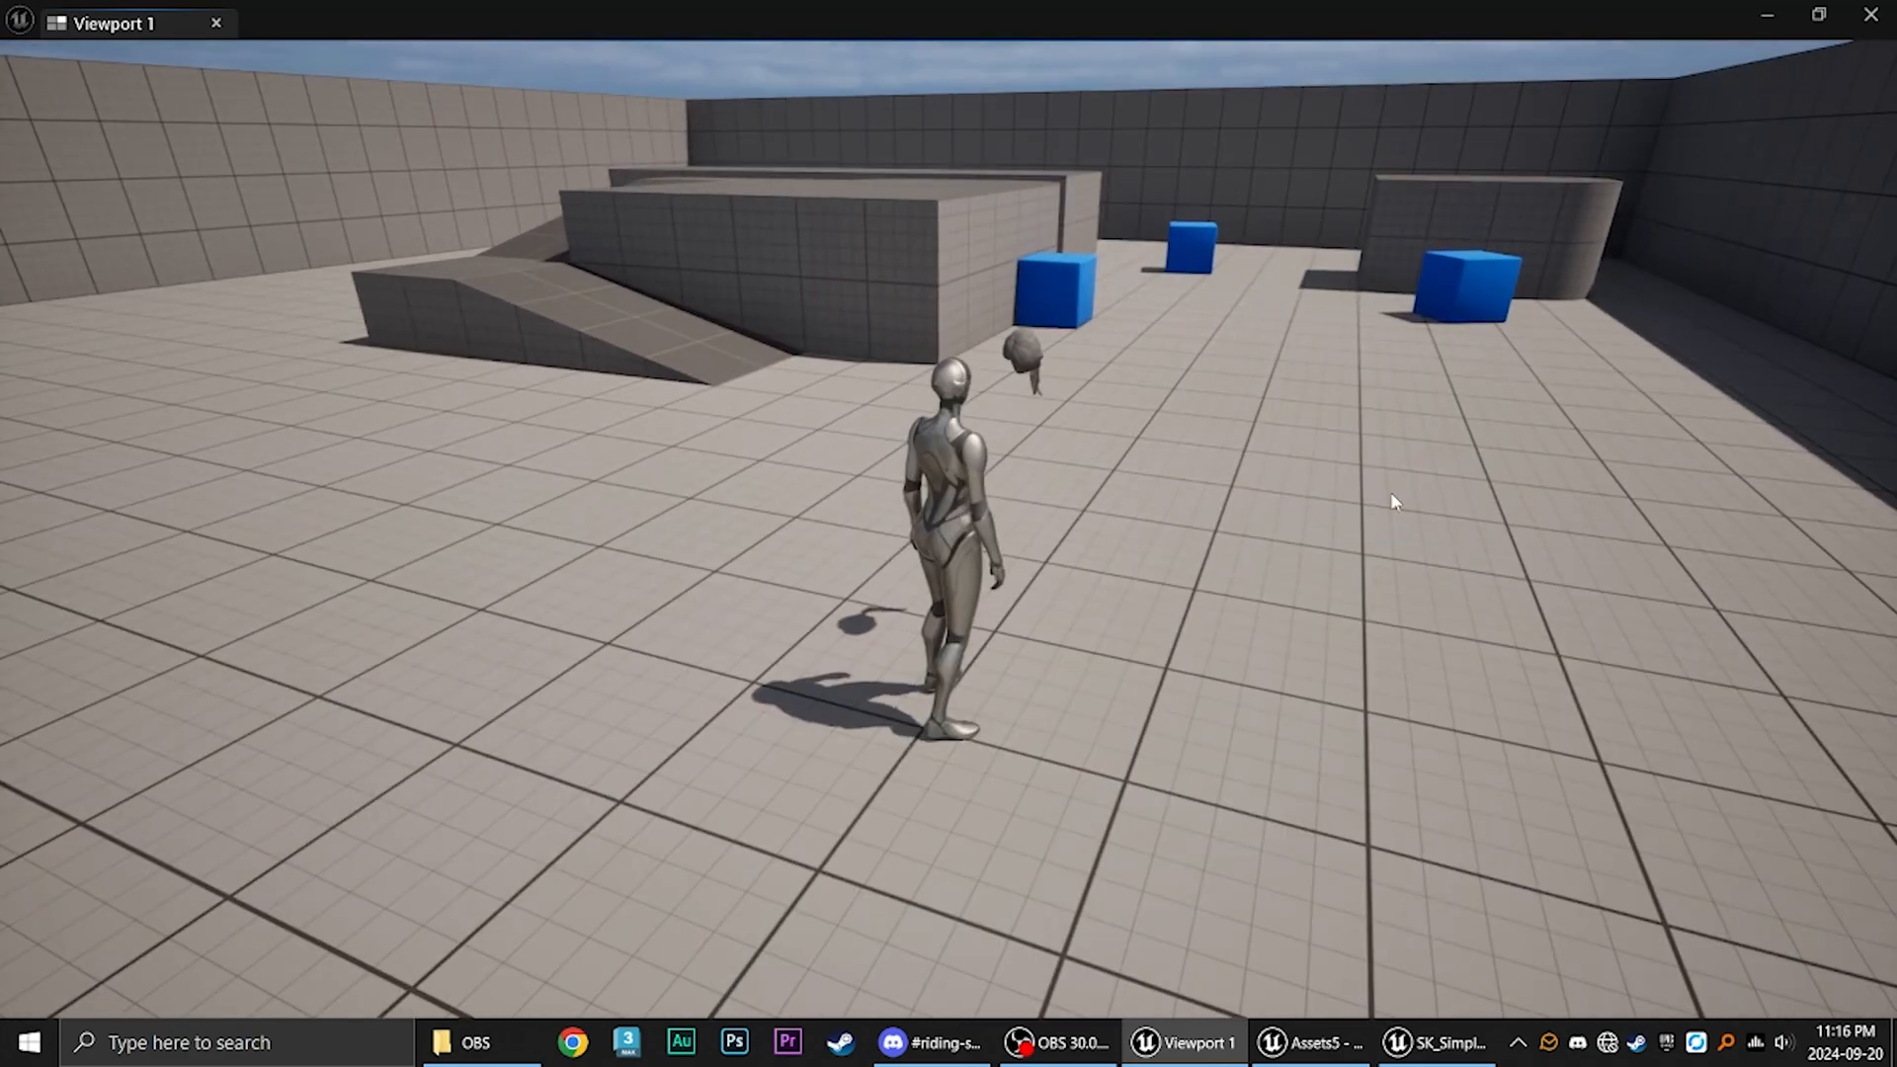
pyautogui.press('Escape')
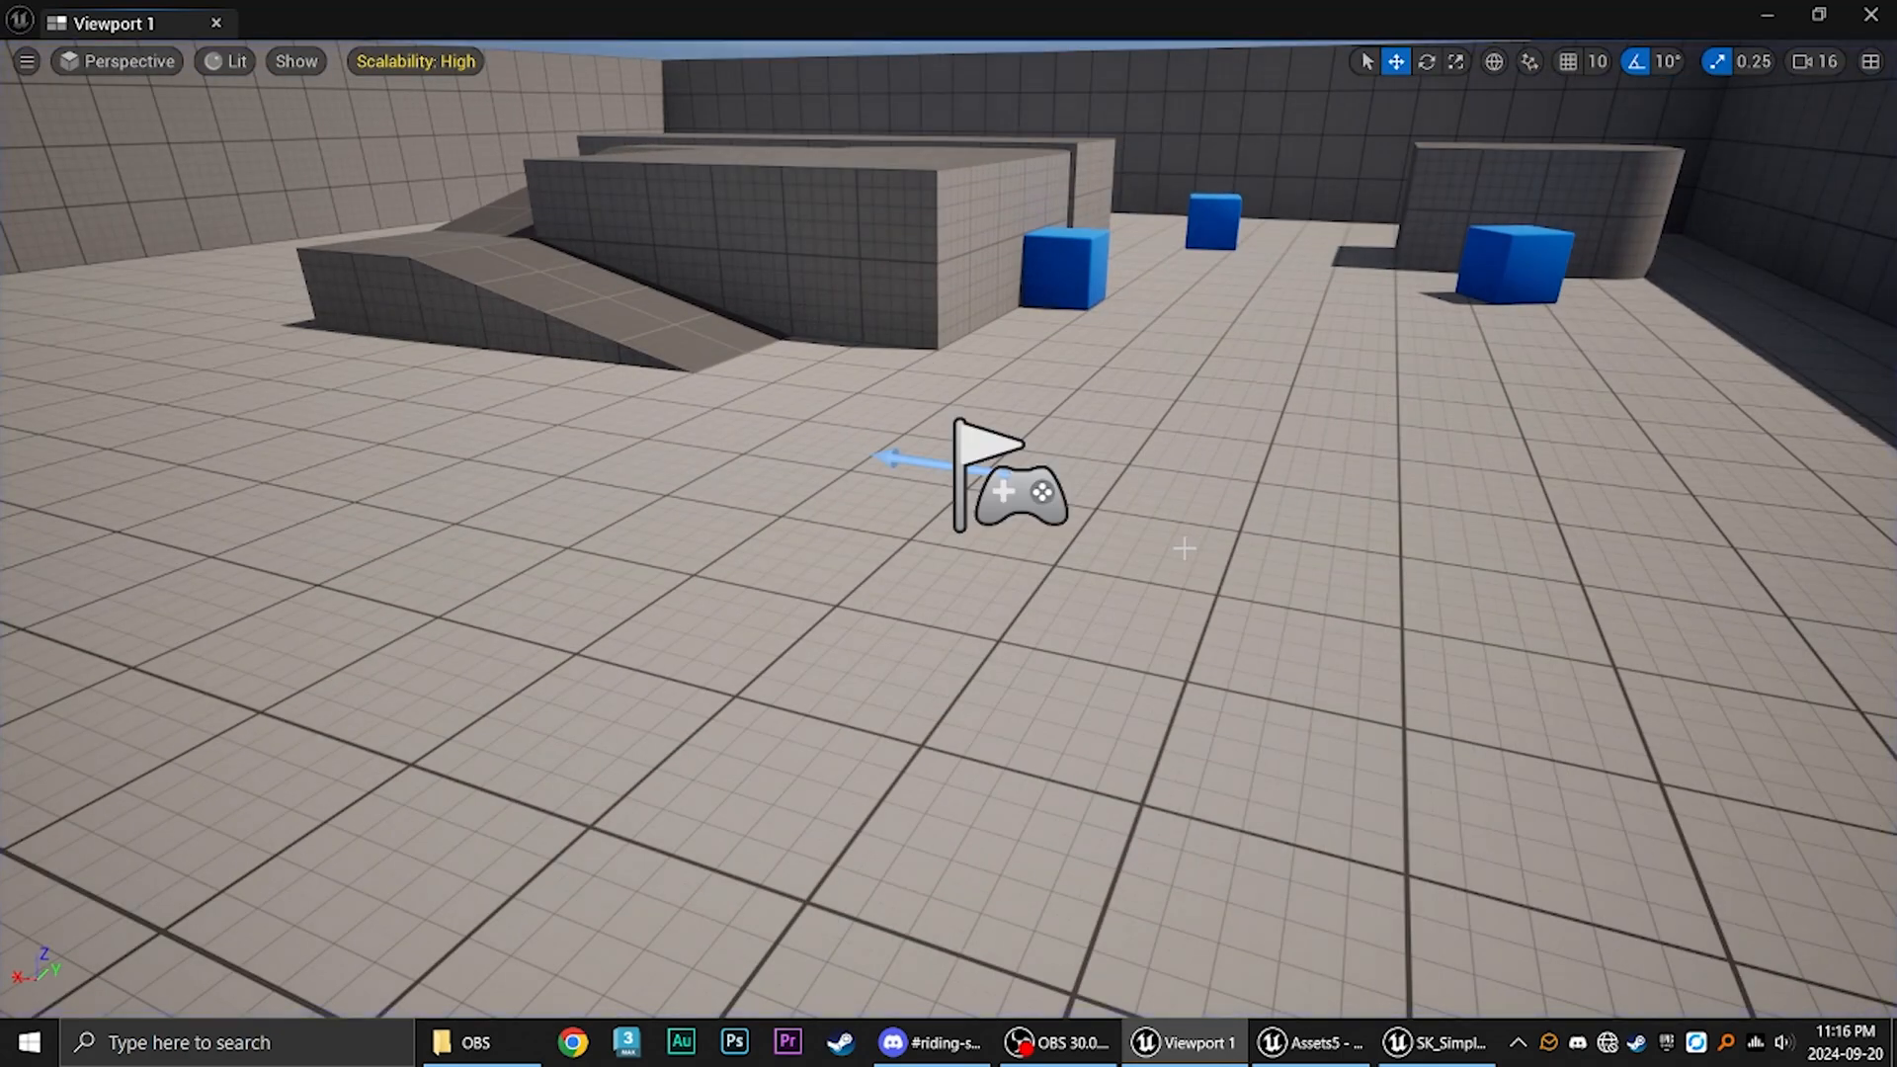
pyautogui.hotkey('alt', 'p')
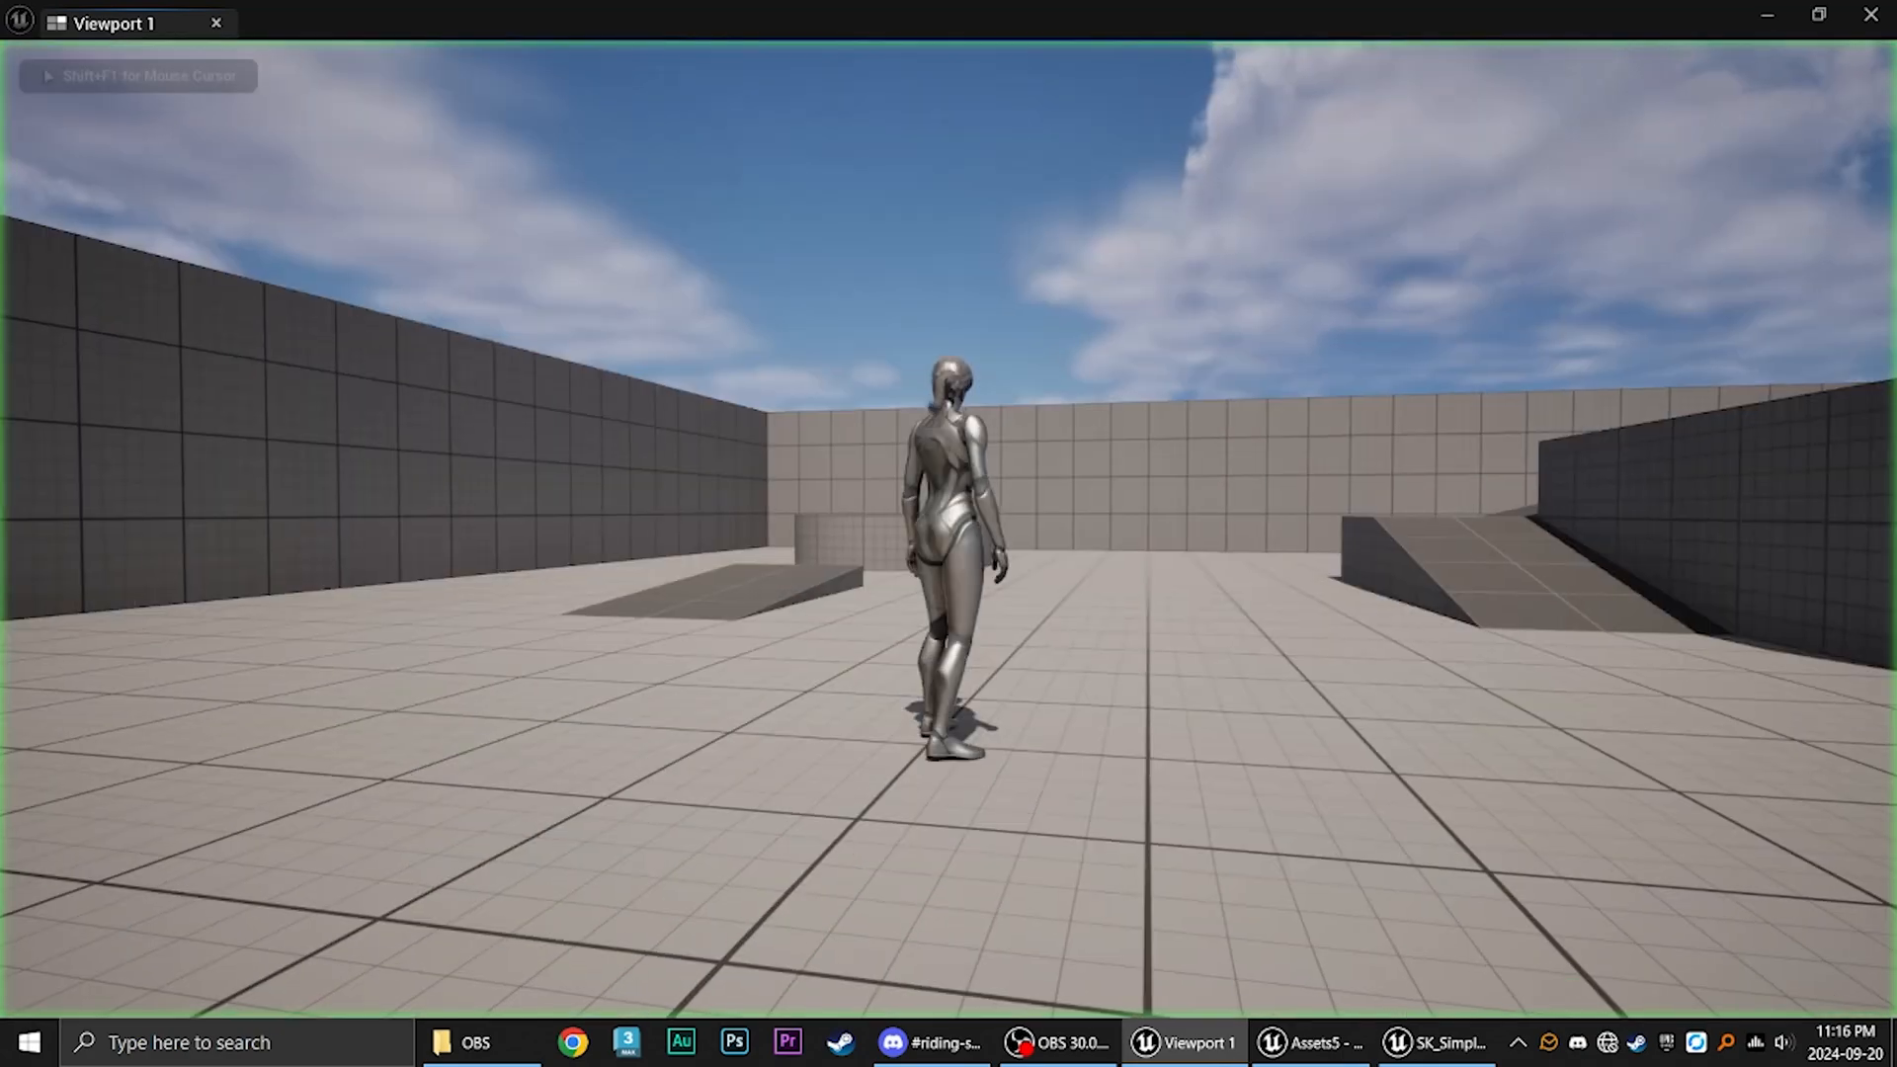
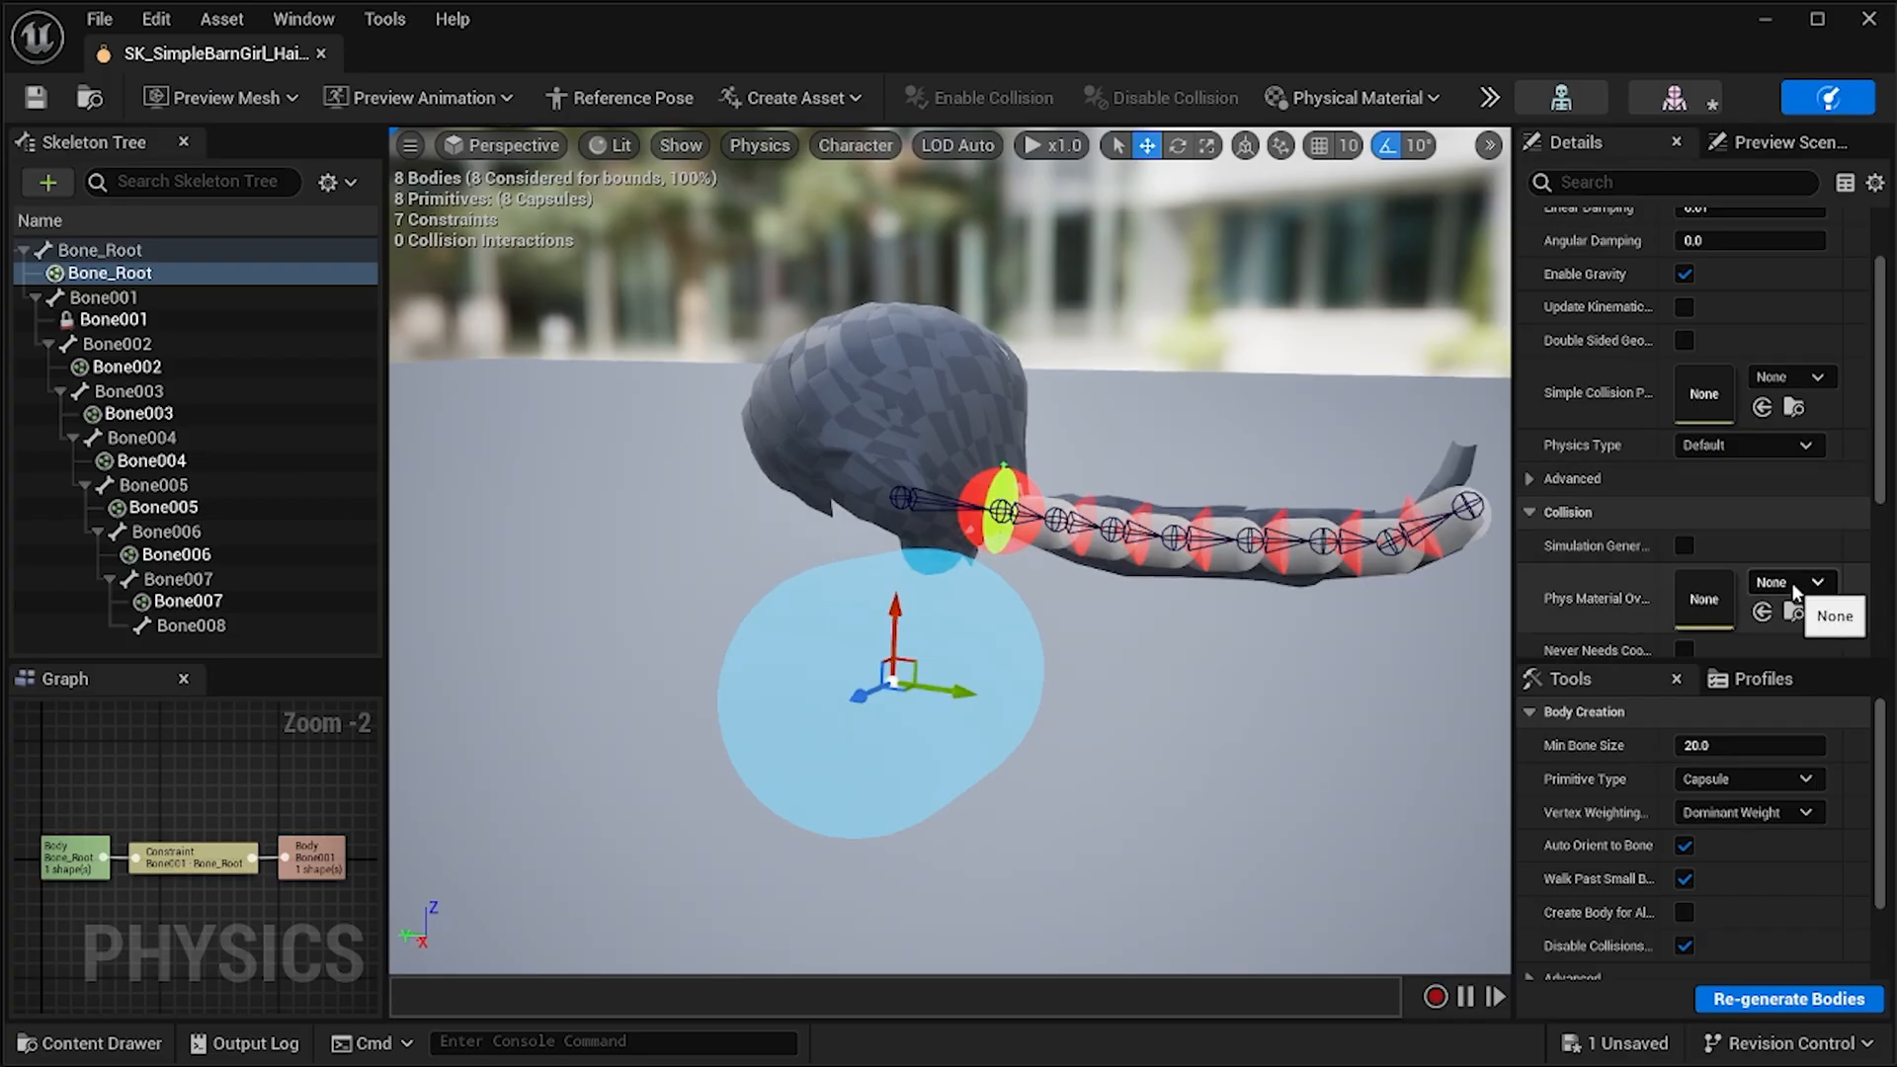
# Set the Bone_Root body's Physics Type to Kinematic and save the hair physics asset.
pyautogui.click(1805, 445)
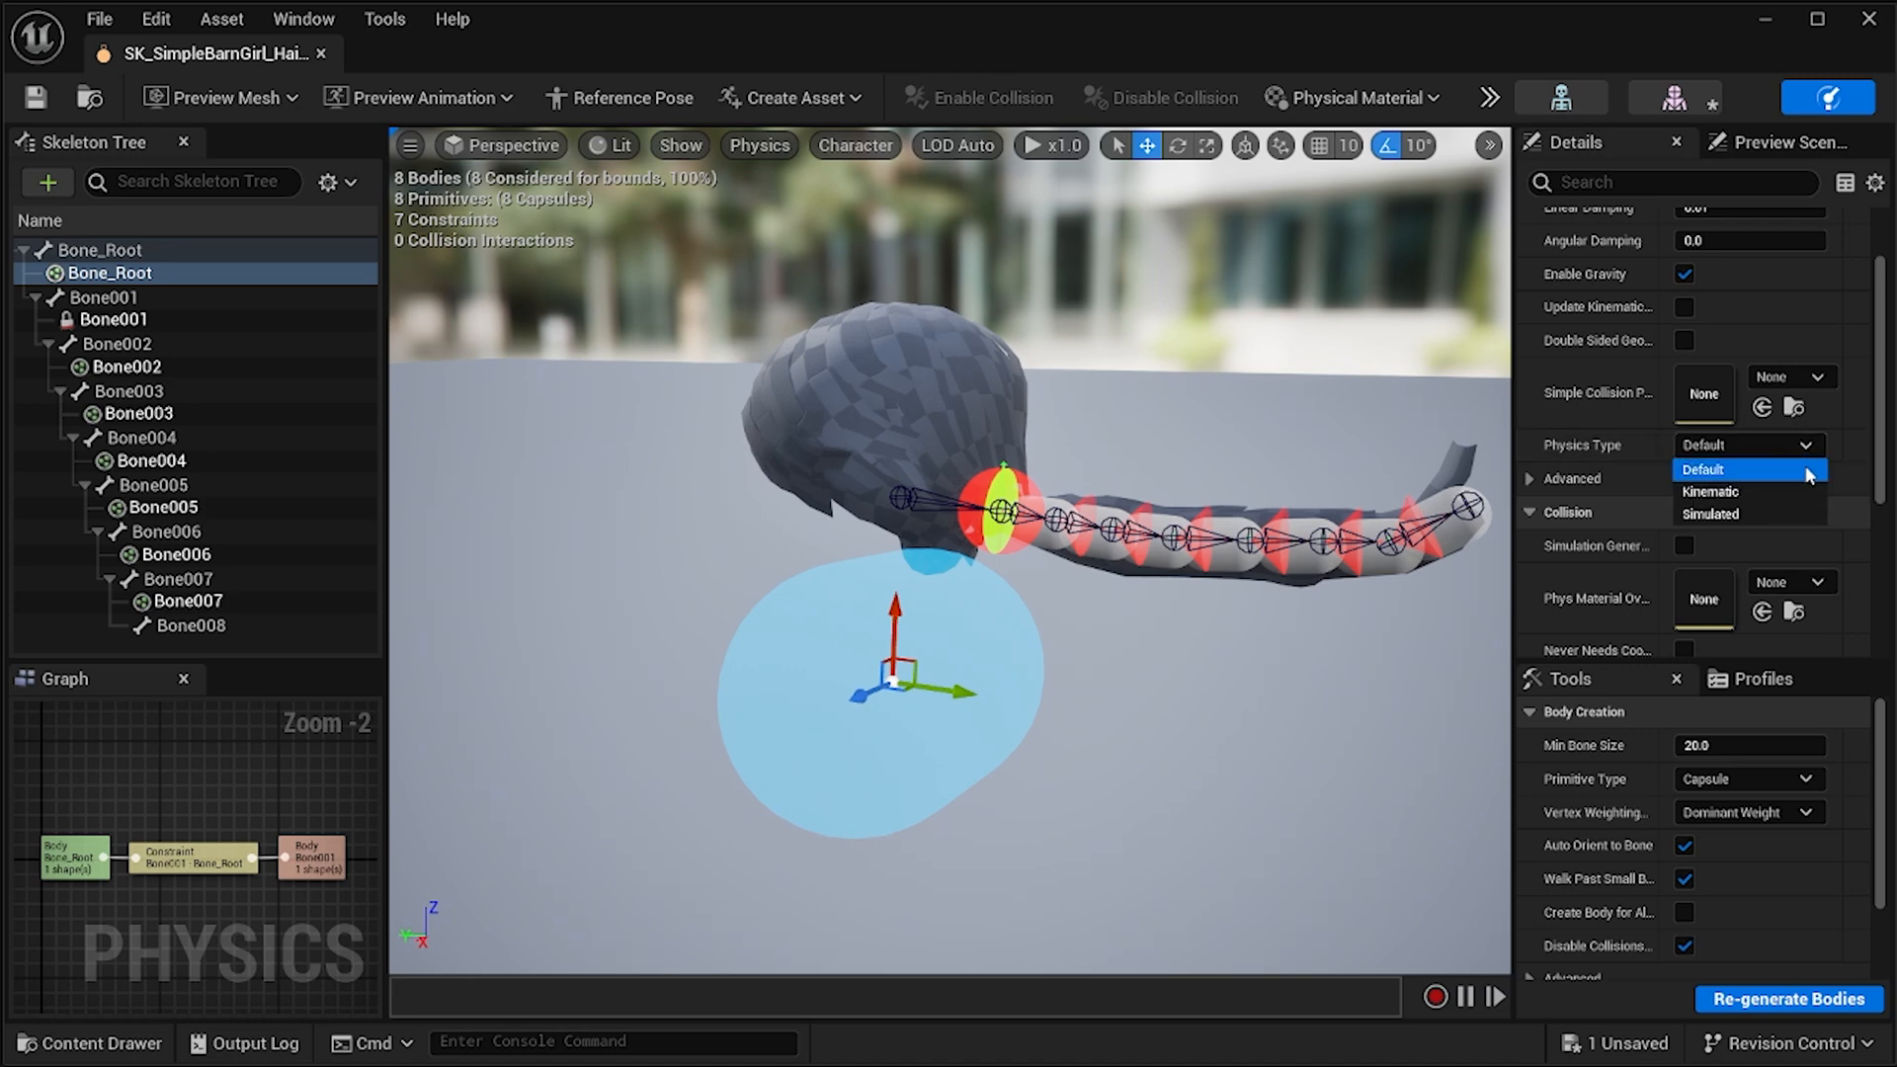
pyautogui.click(1784, 491)
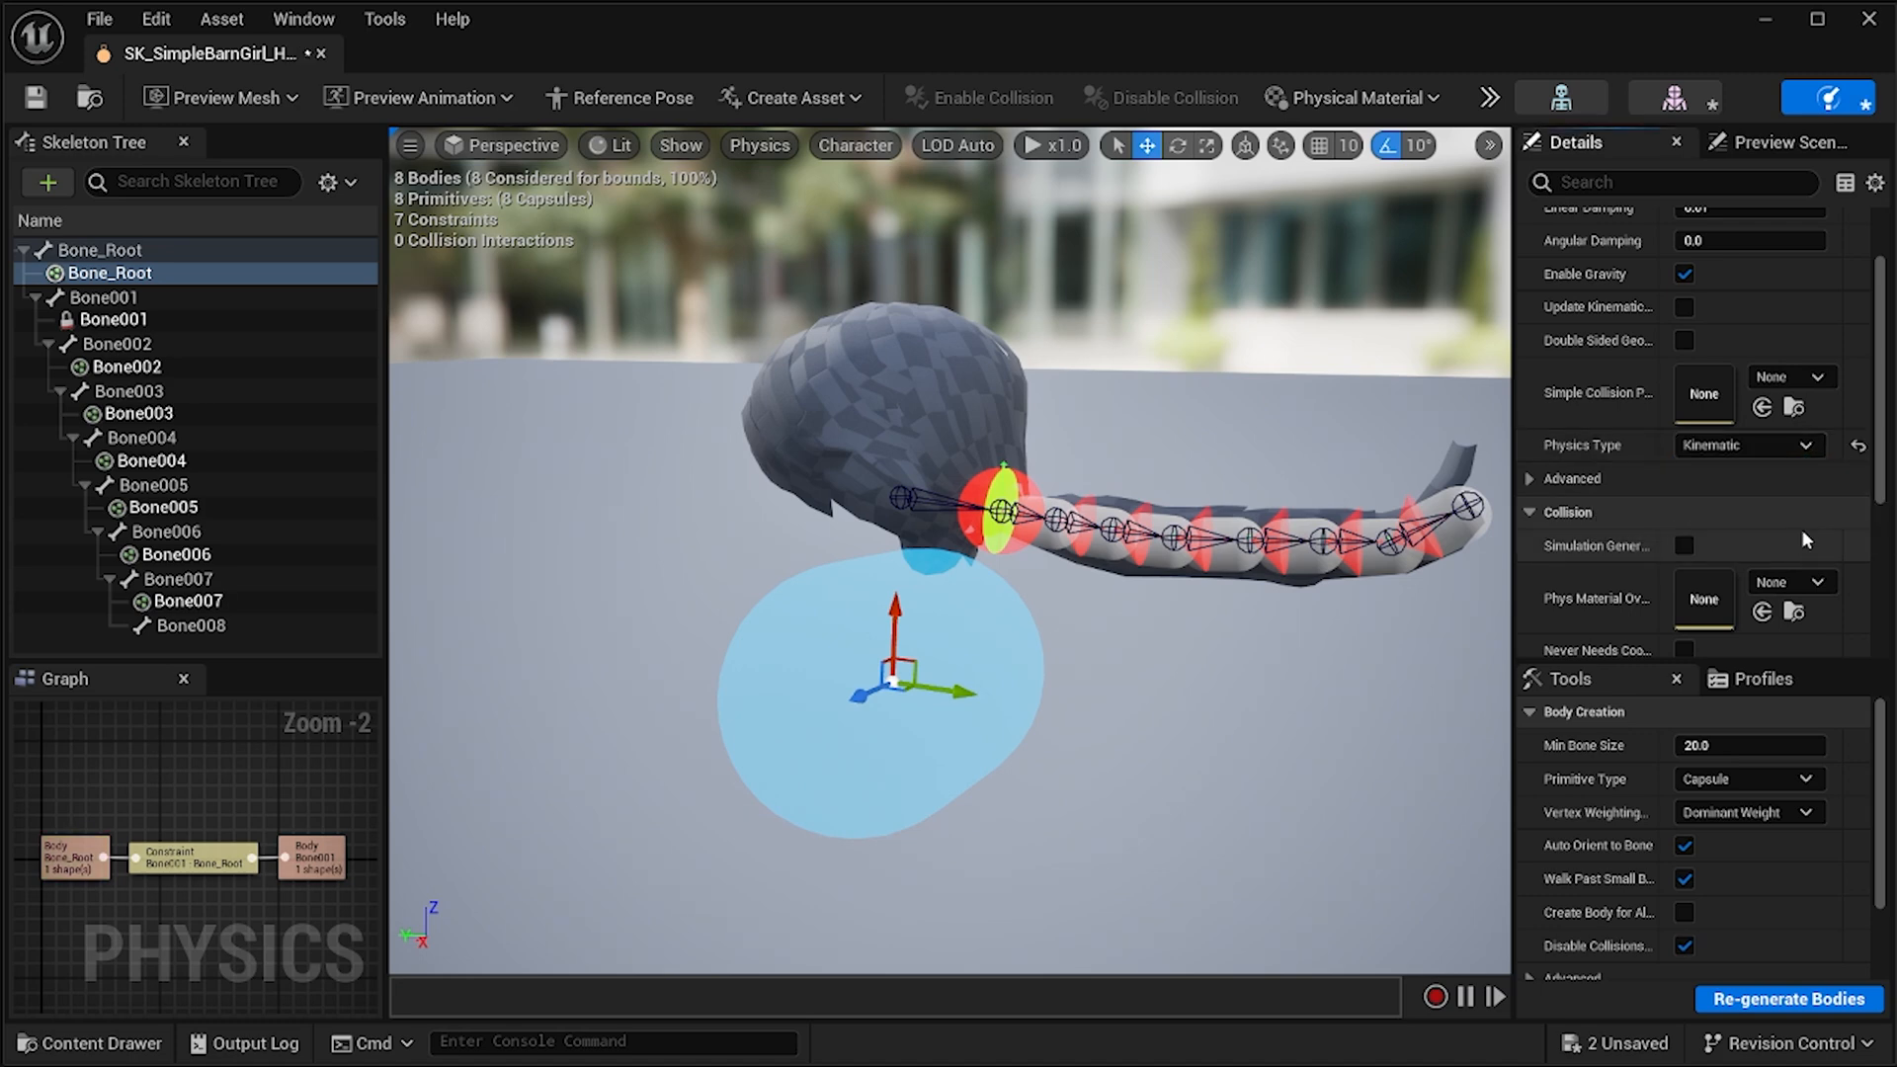
pyautogui.click(37, 99)
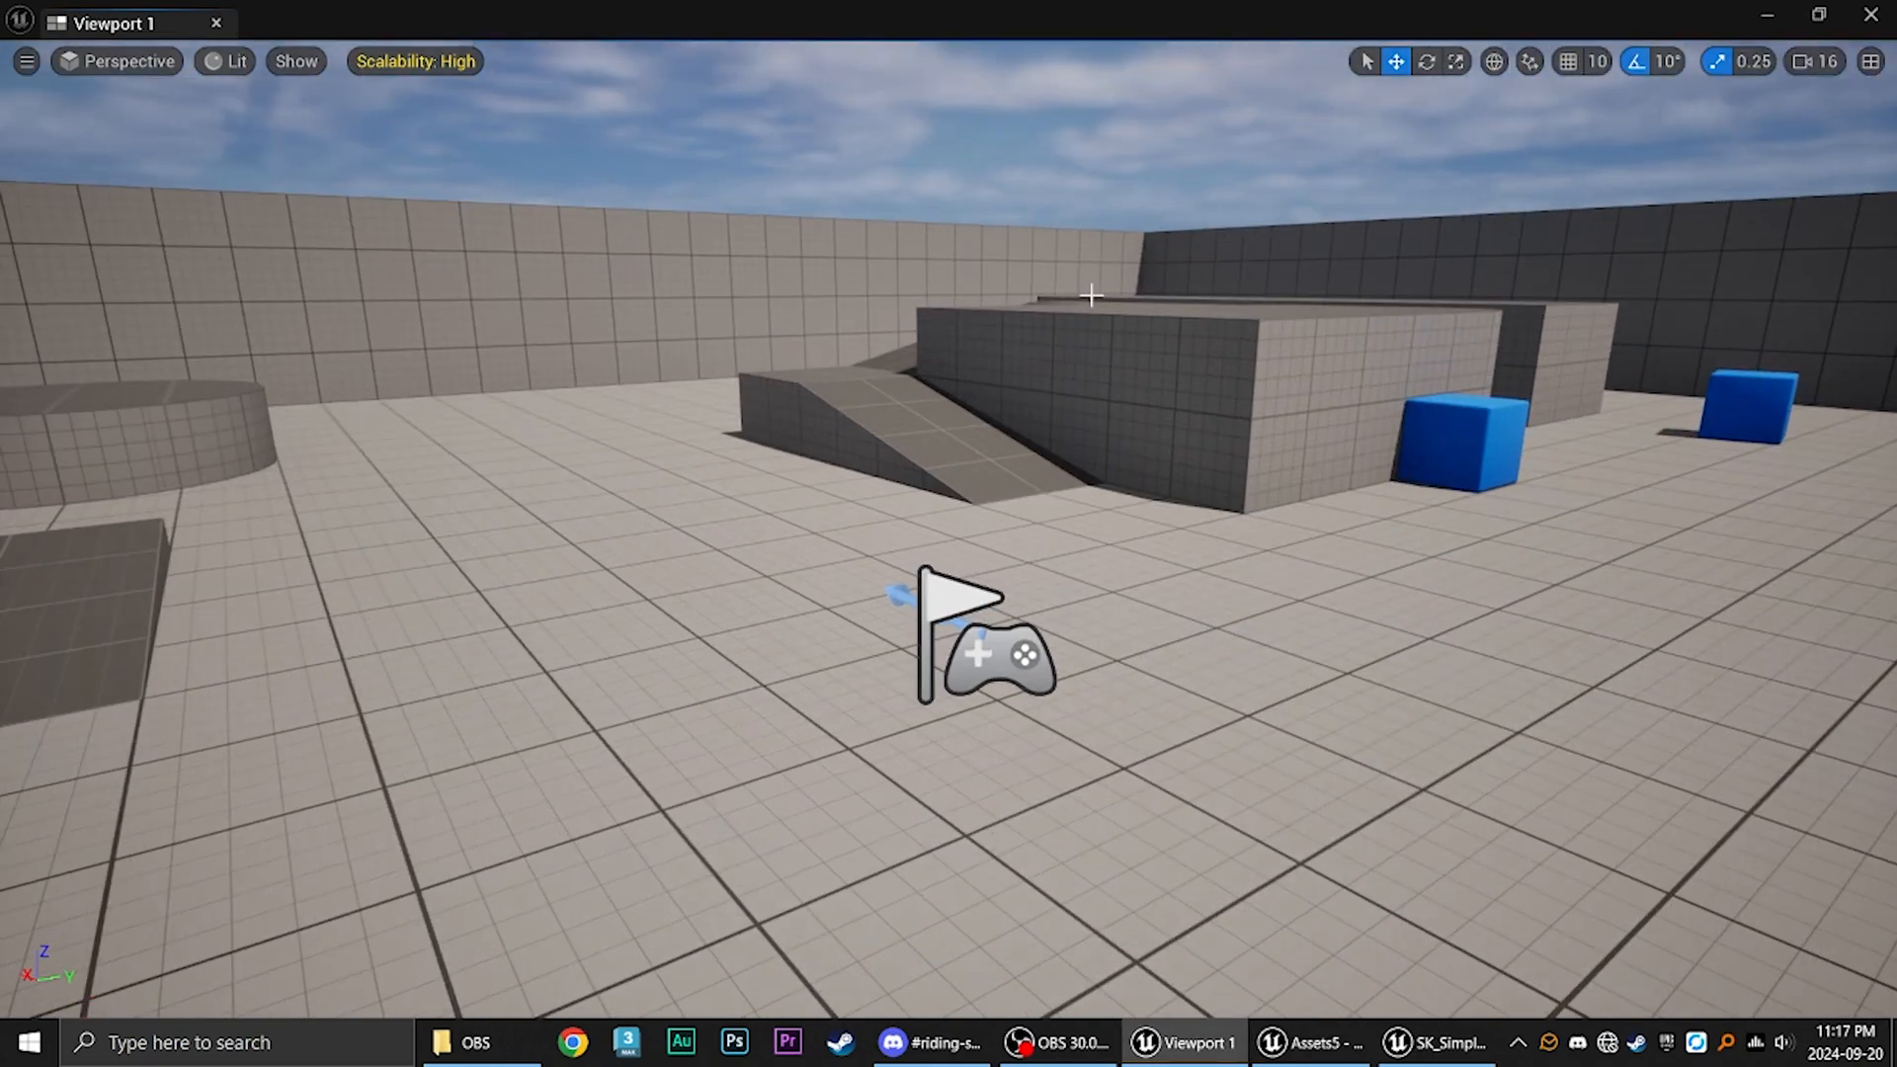
# Play the level and move the character around to test the hair with the kinematic Bone_Root body.
pyautogui.hotkey('alt', 'p')
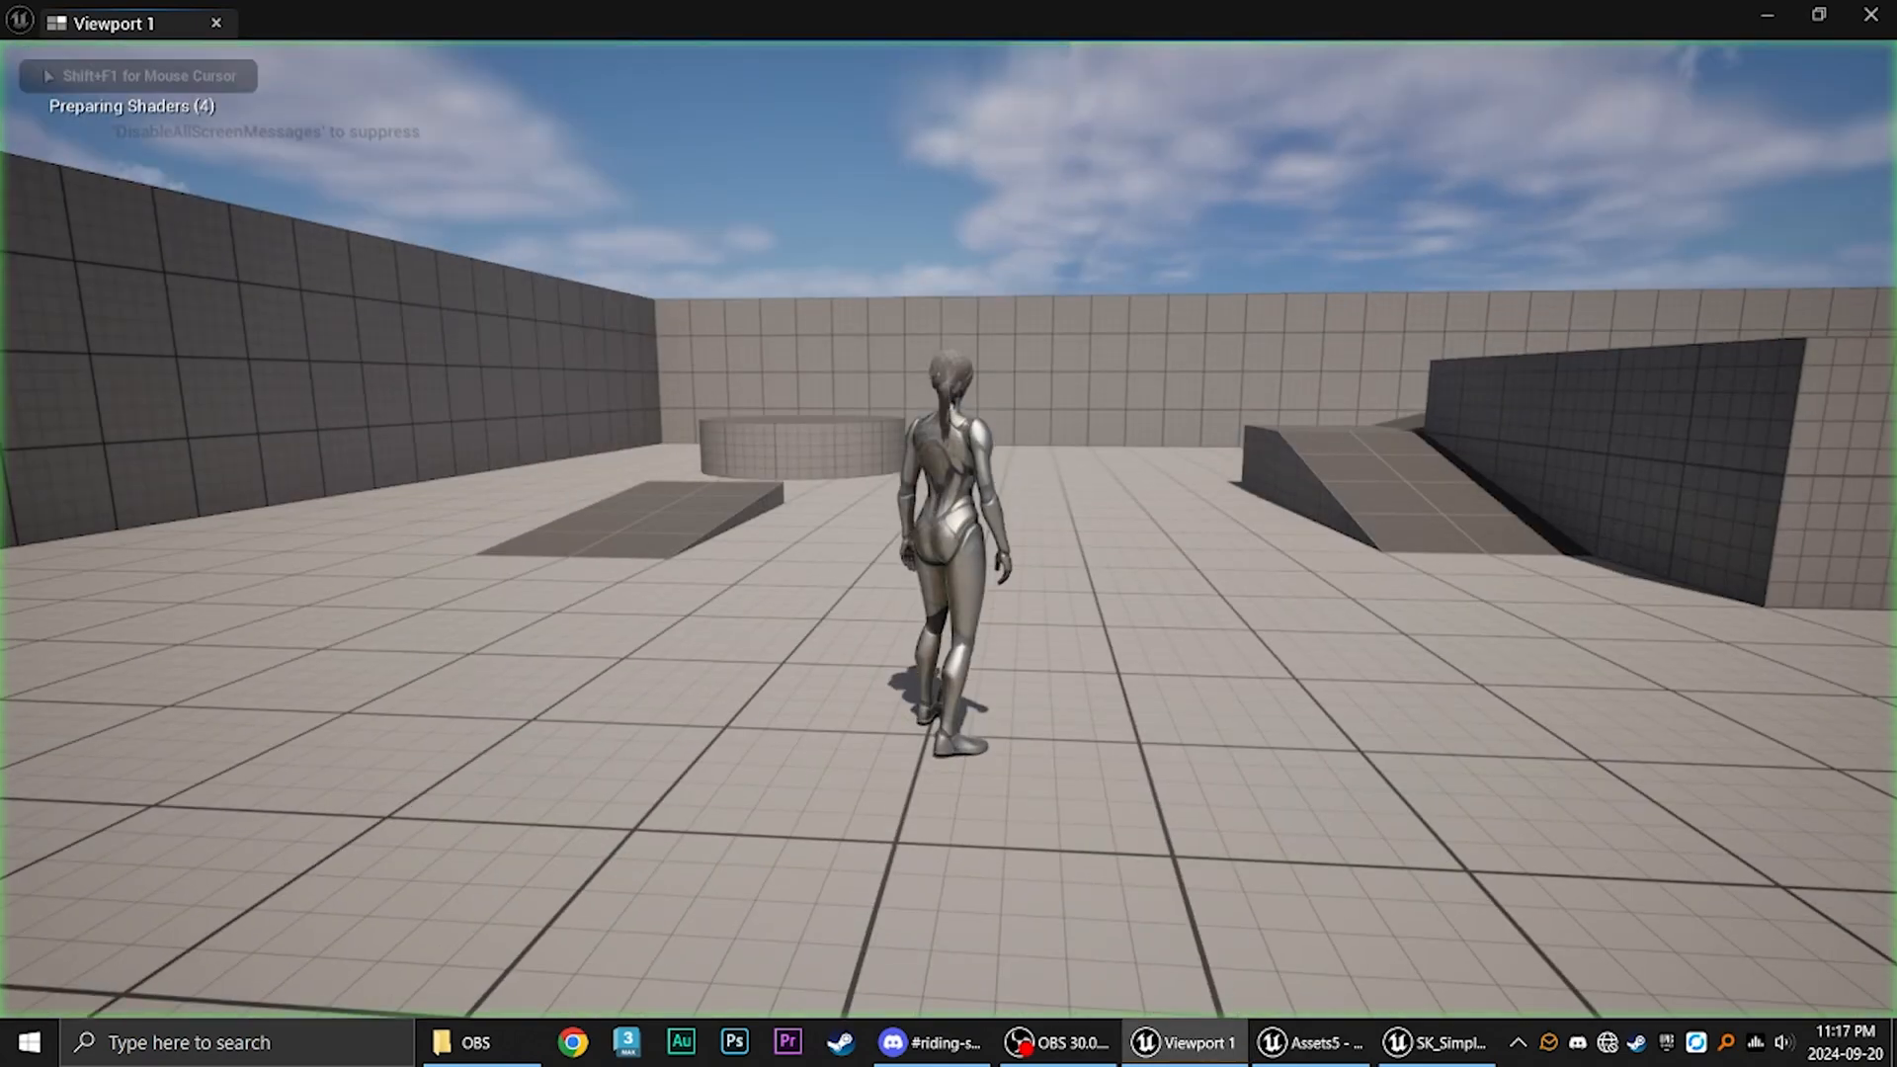
pyautogui.press('w')
pyautogui.press('d')
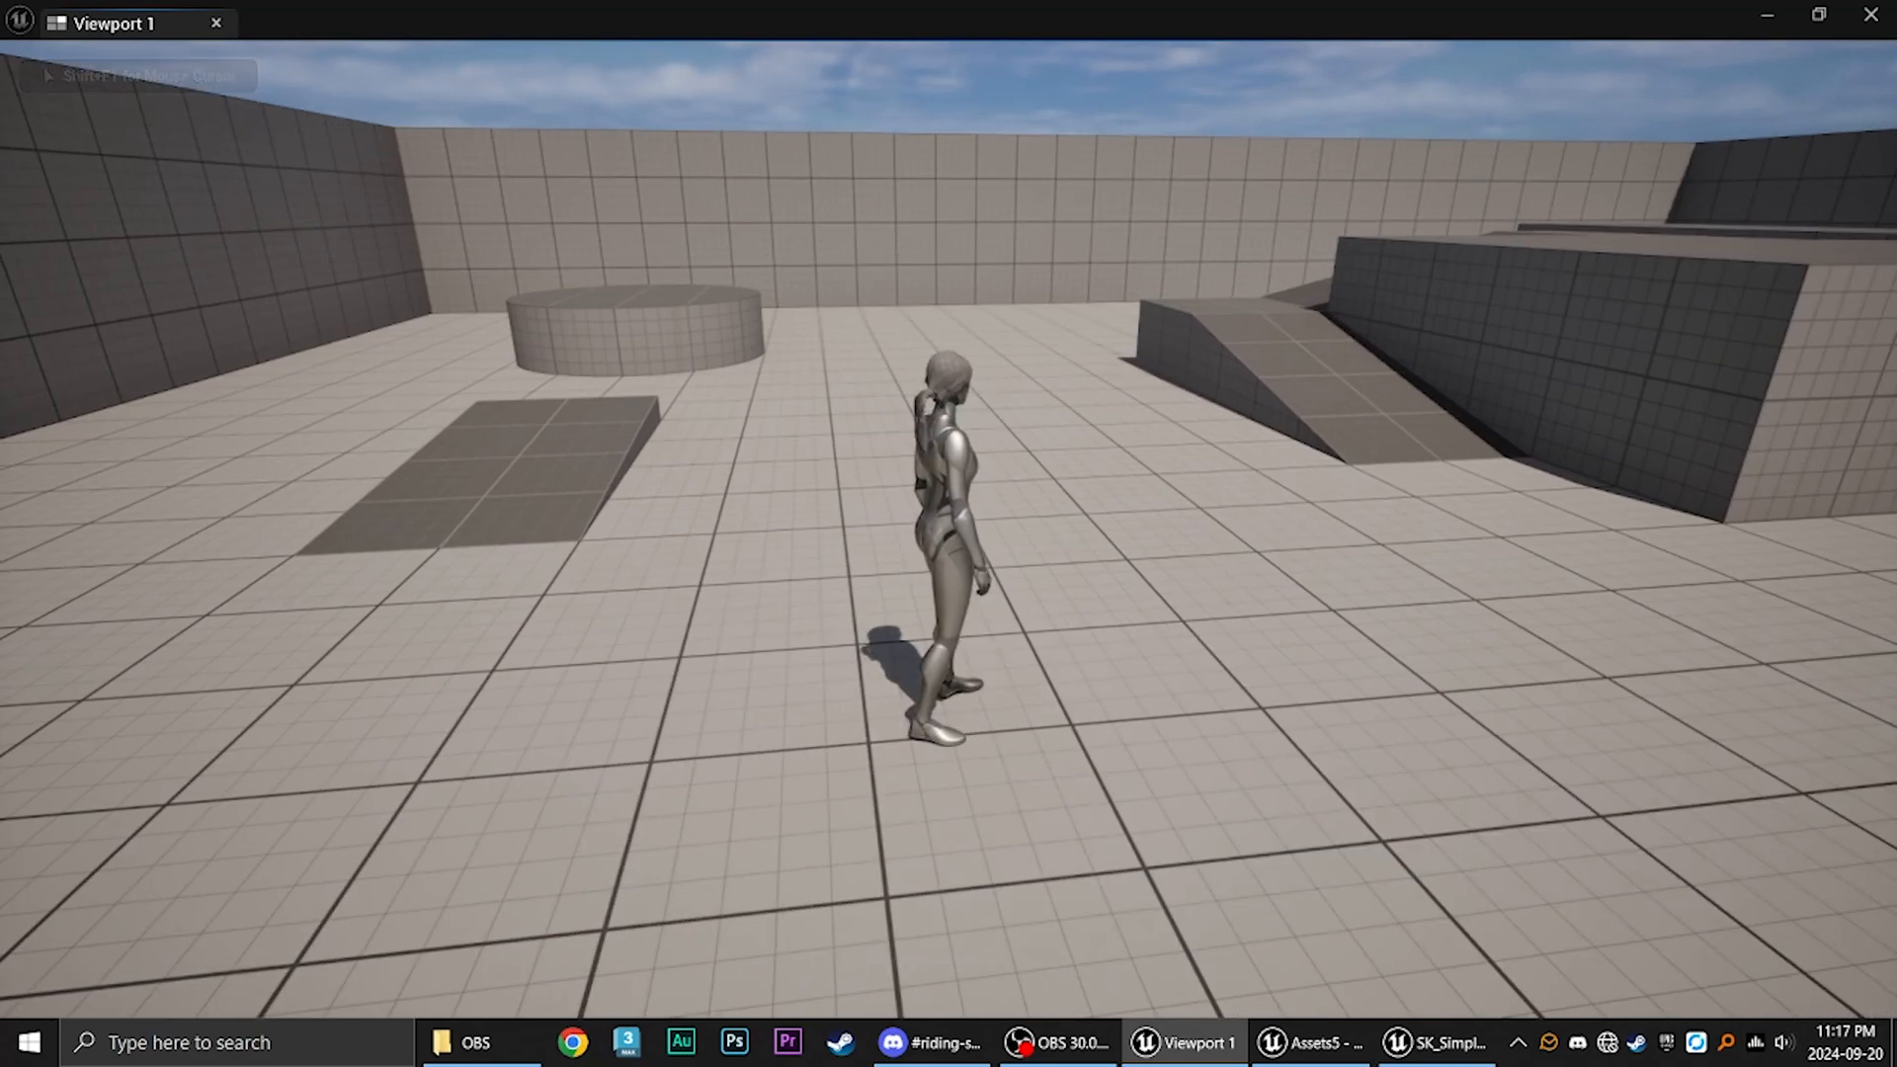
# Run the console command "show collision" during play and walk the character to check the hair's collision shapes.
pyautogui.press('`')
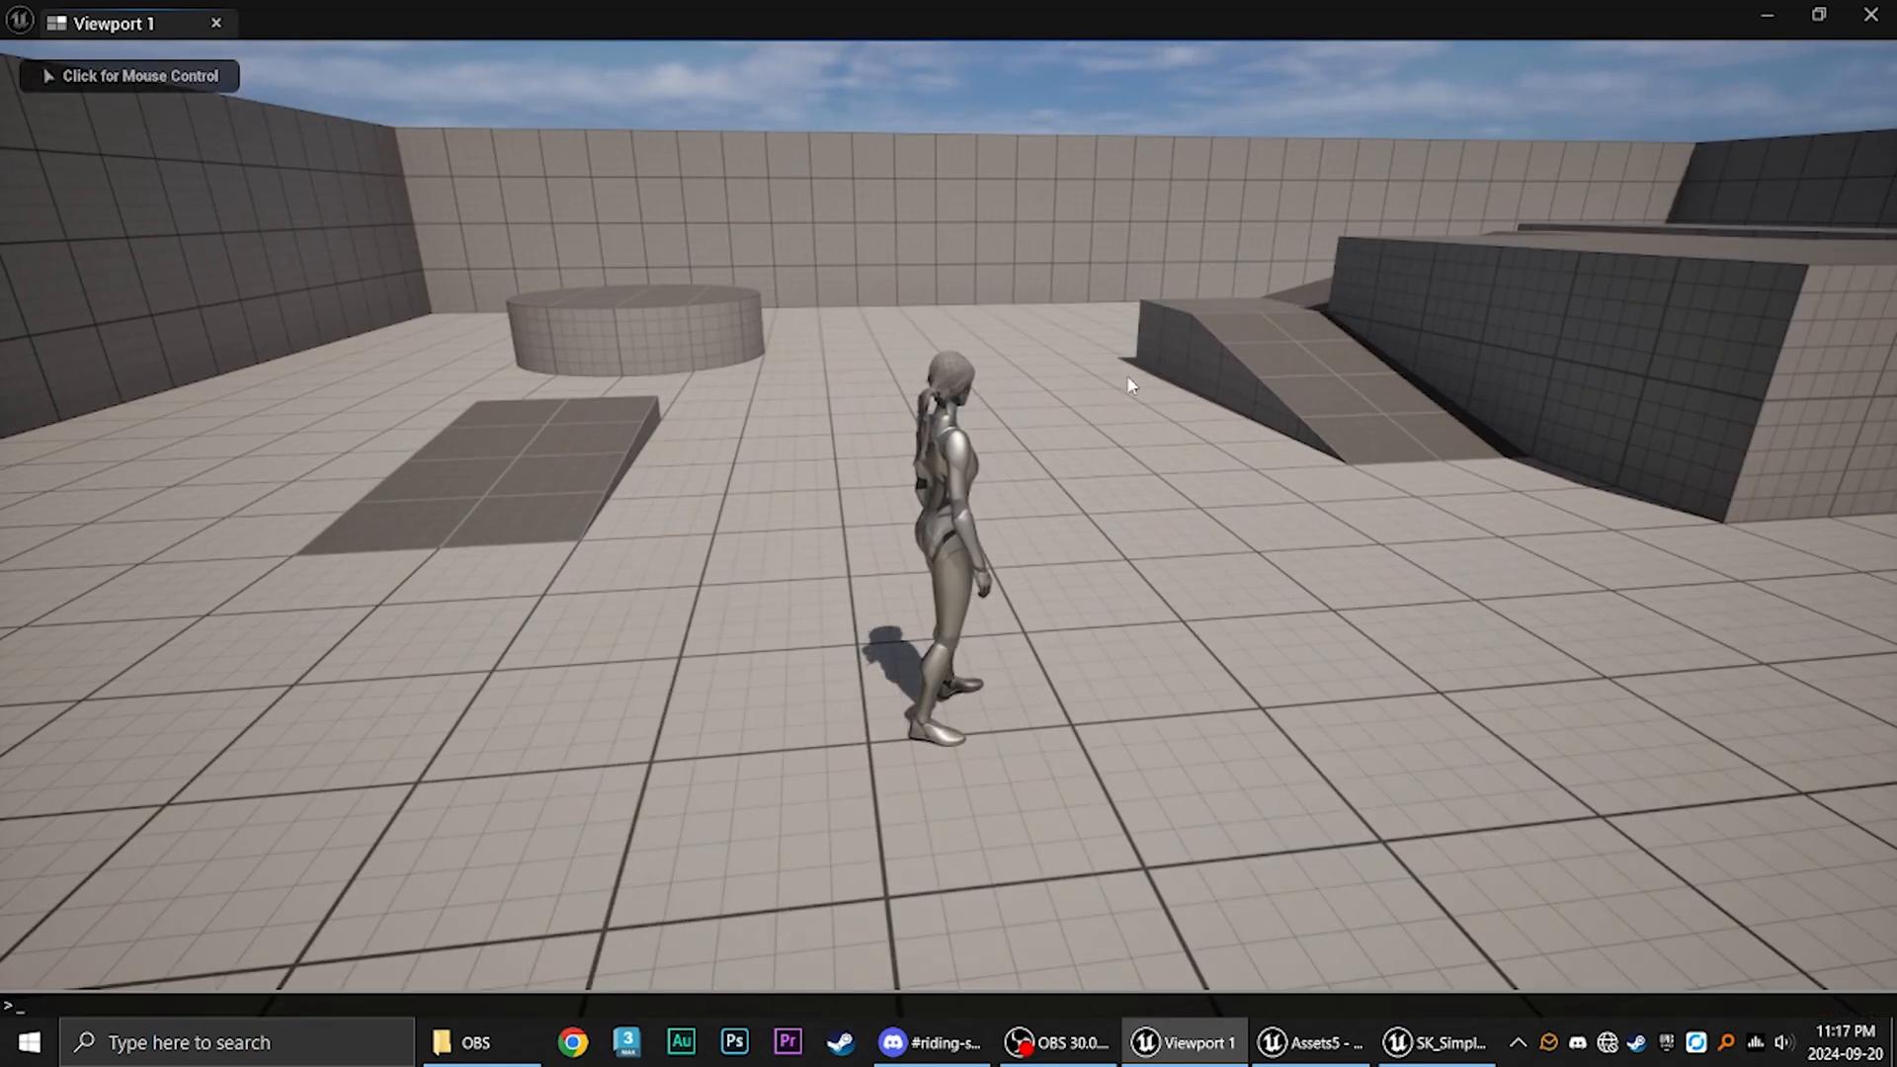
pyautogui.write('s')
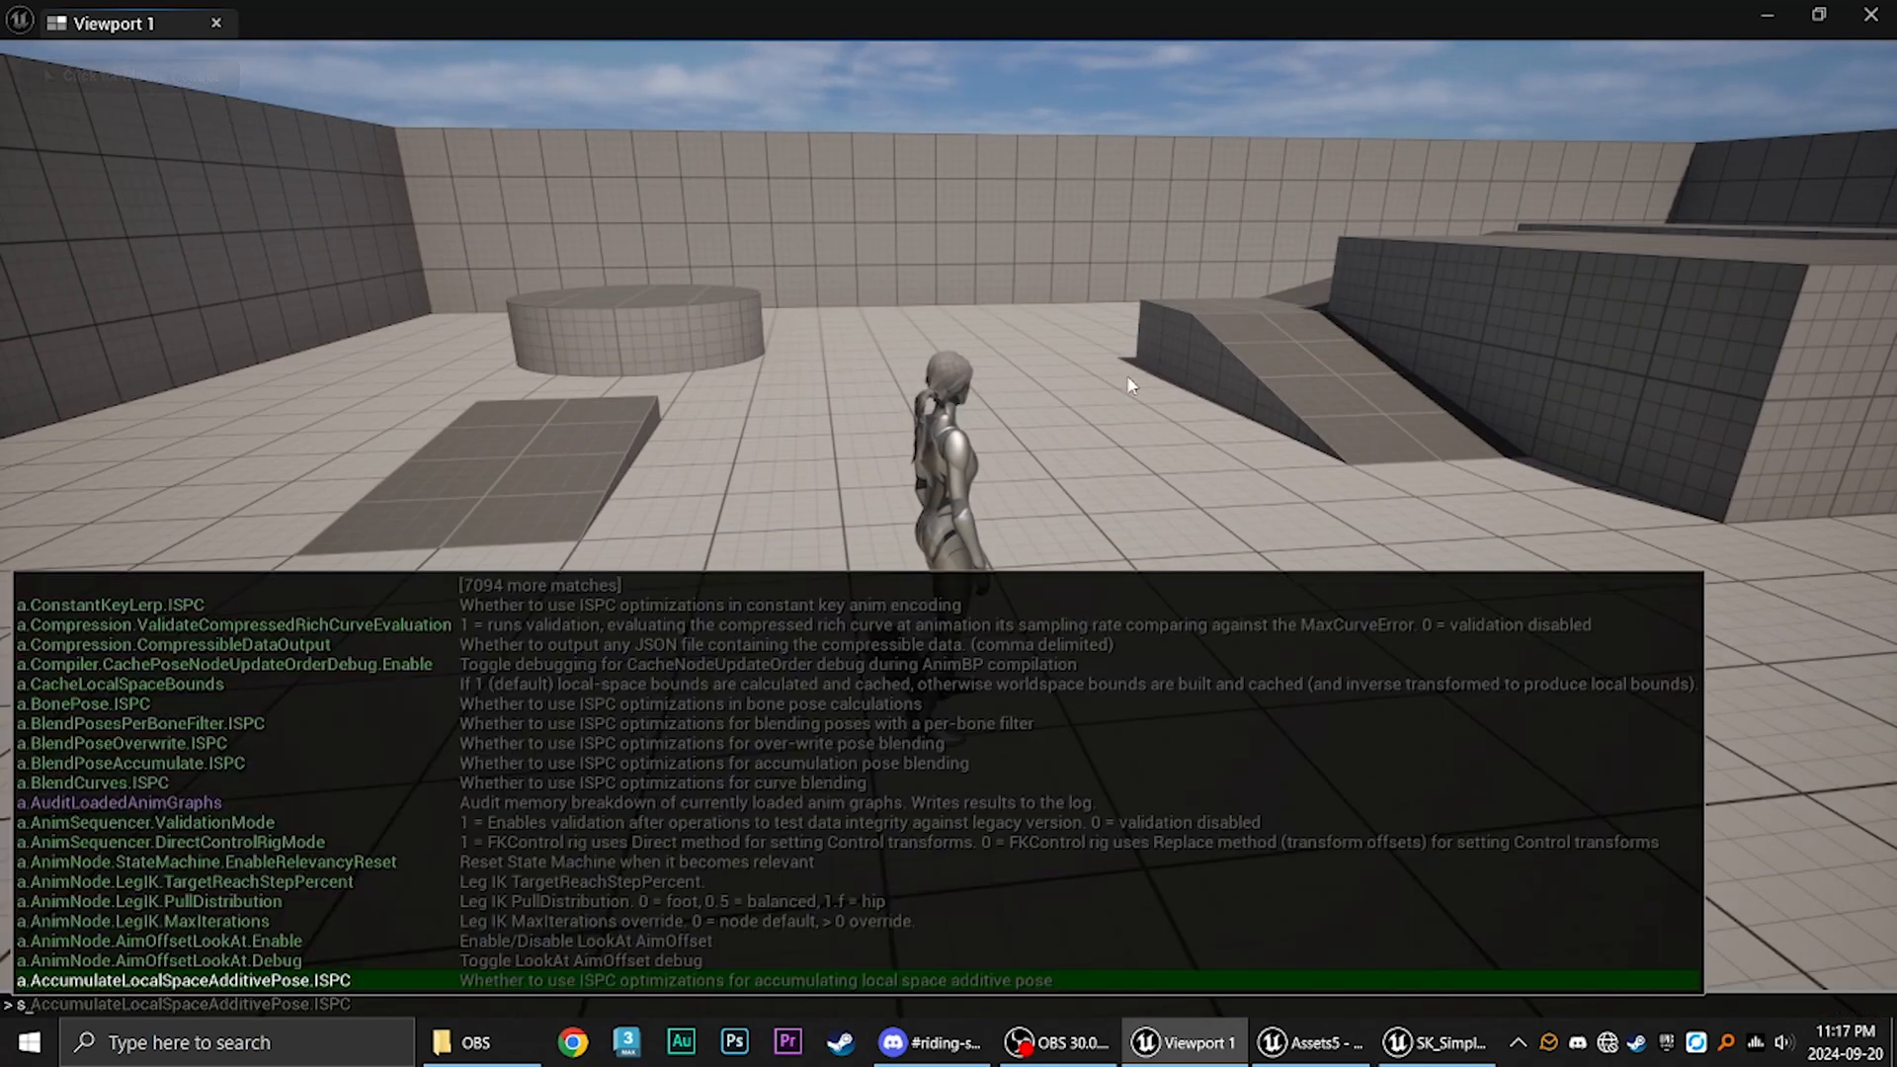
pyautogui.write('how collision')
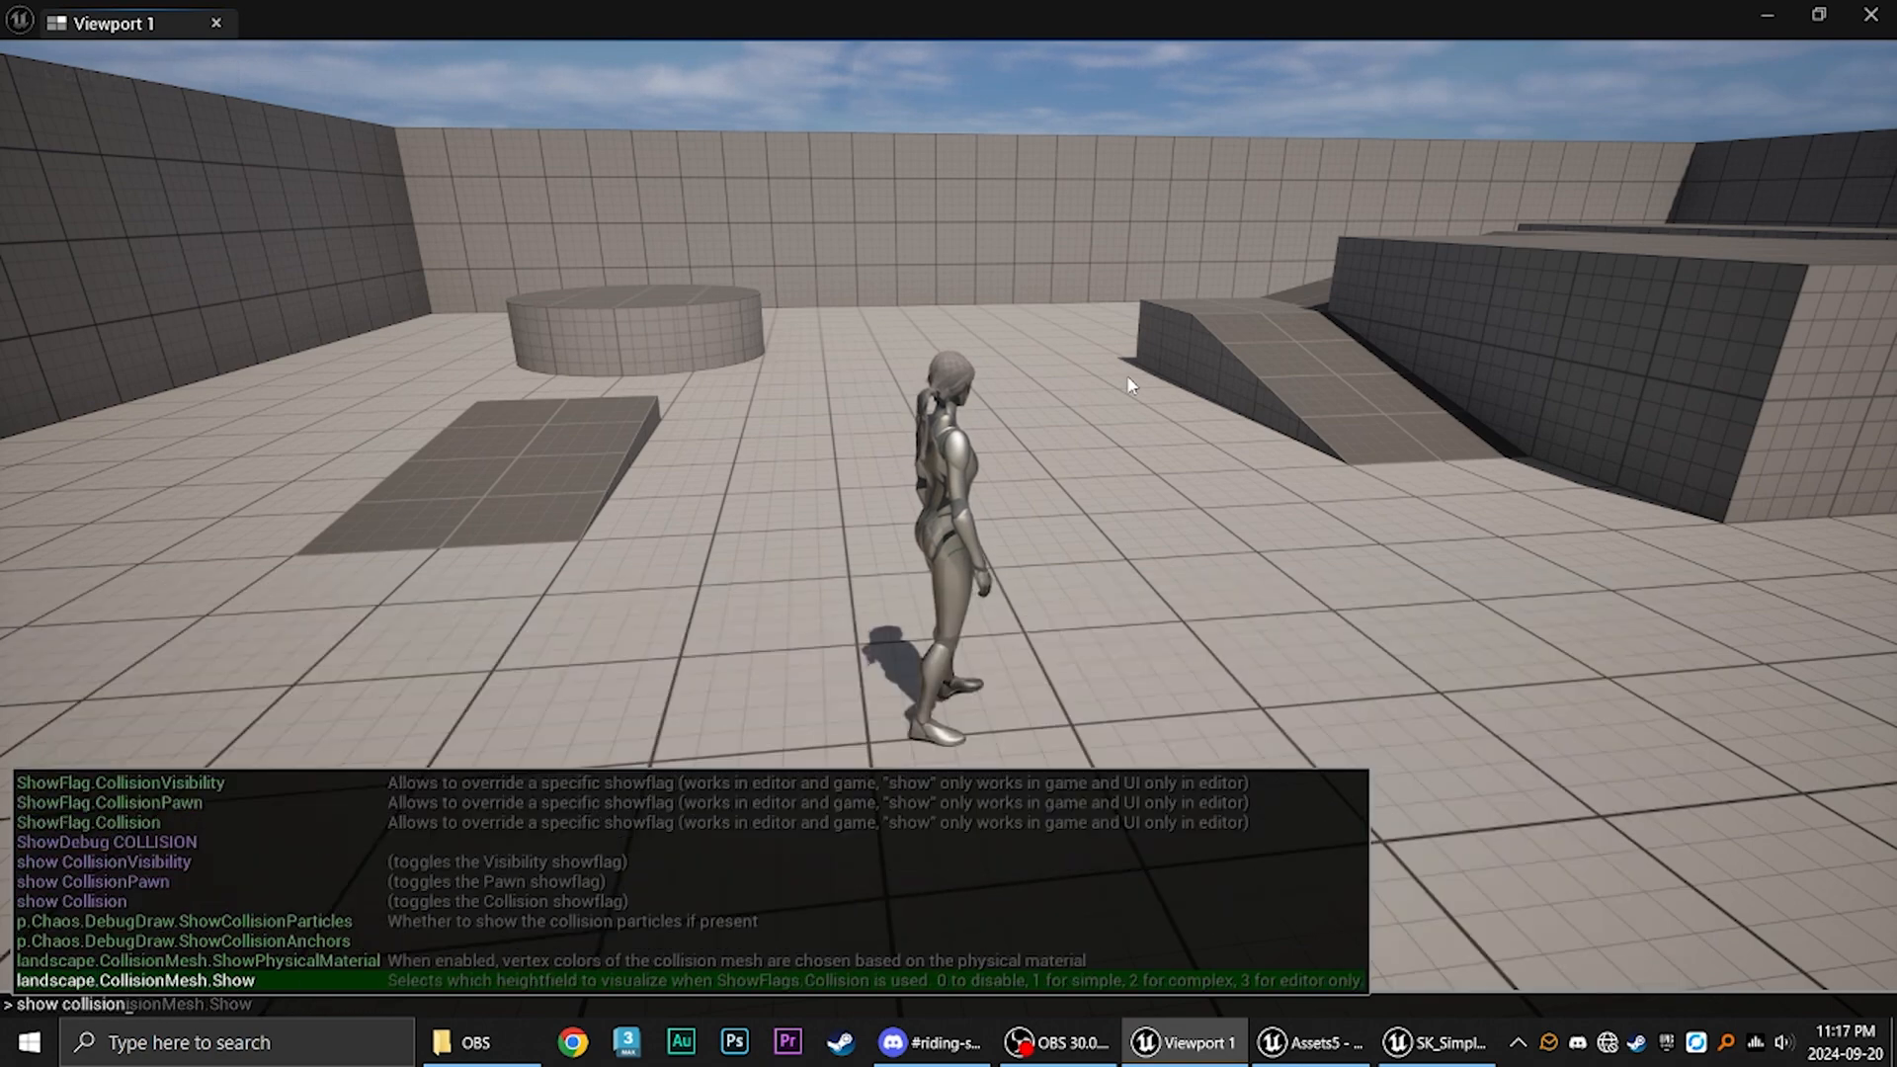
pyautogui.write('s')
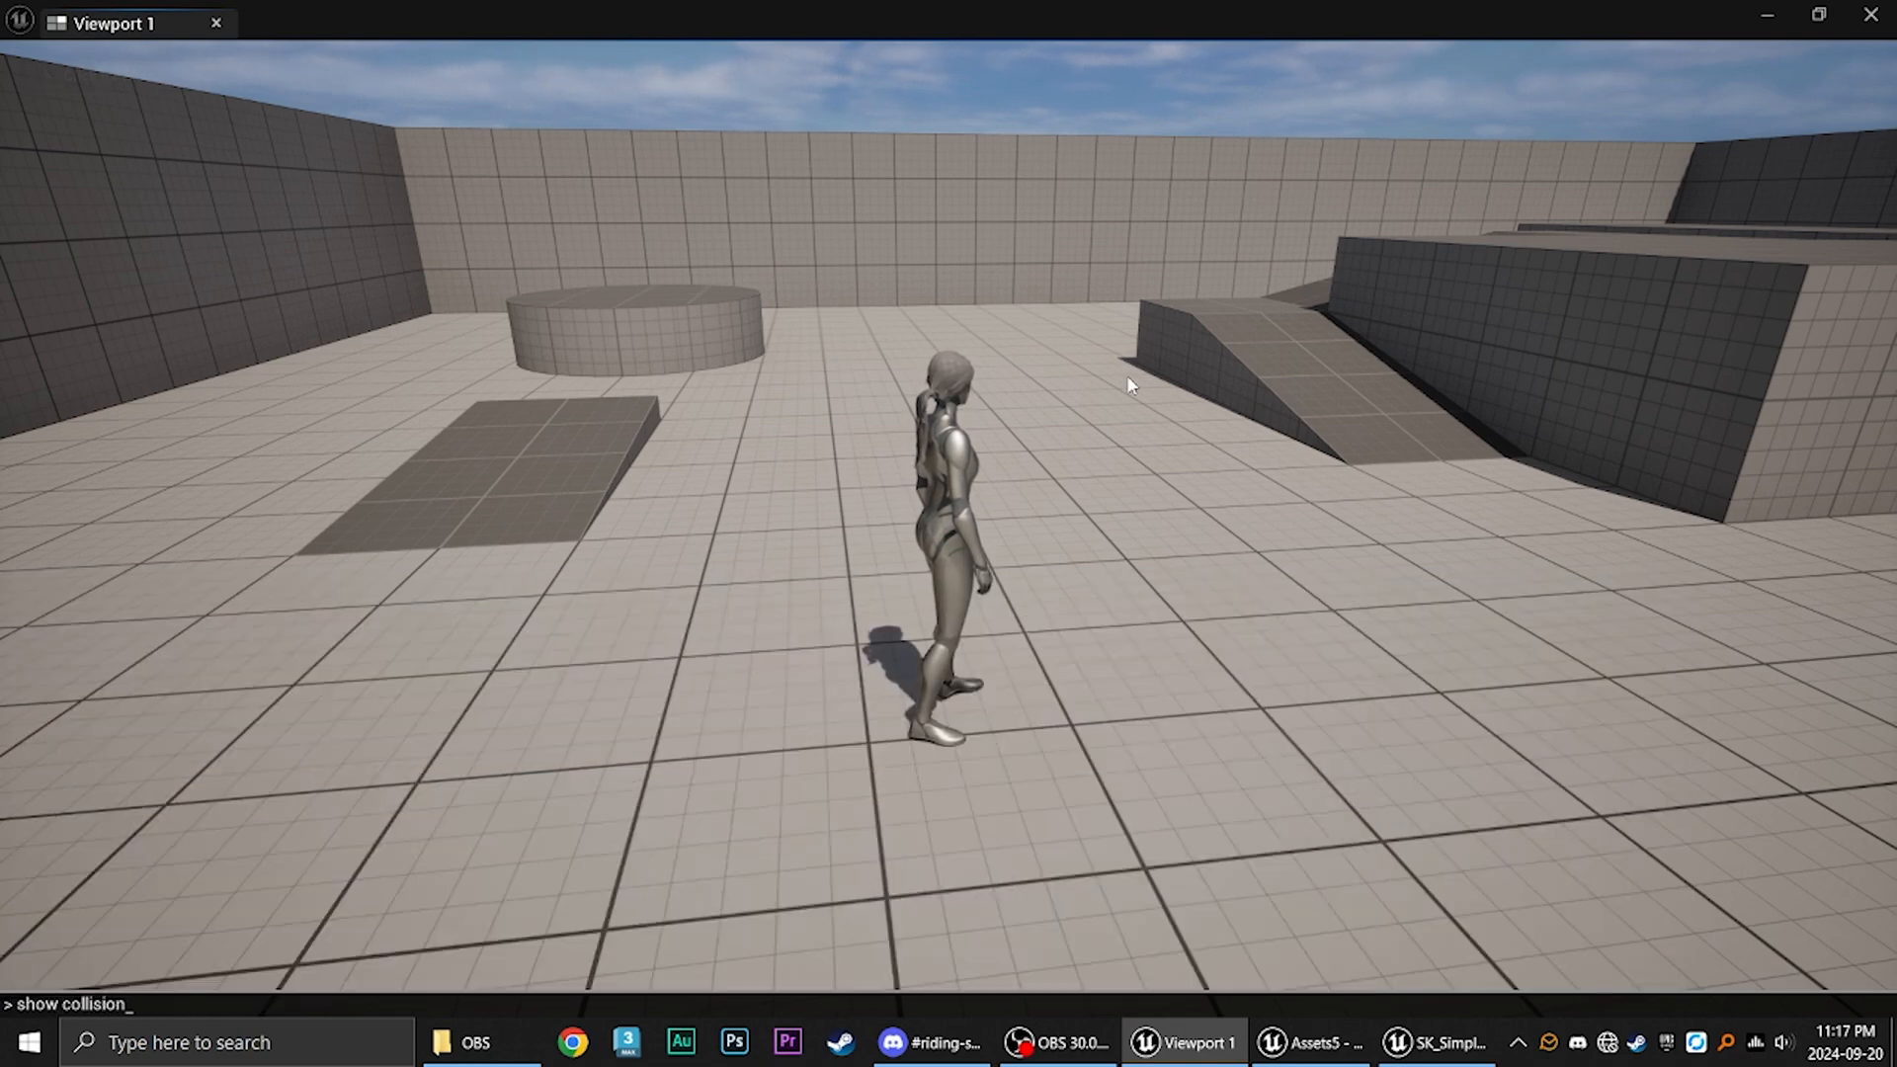
pyautogui.press('Return')
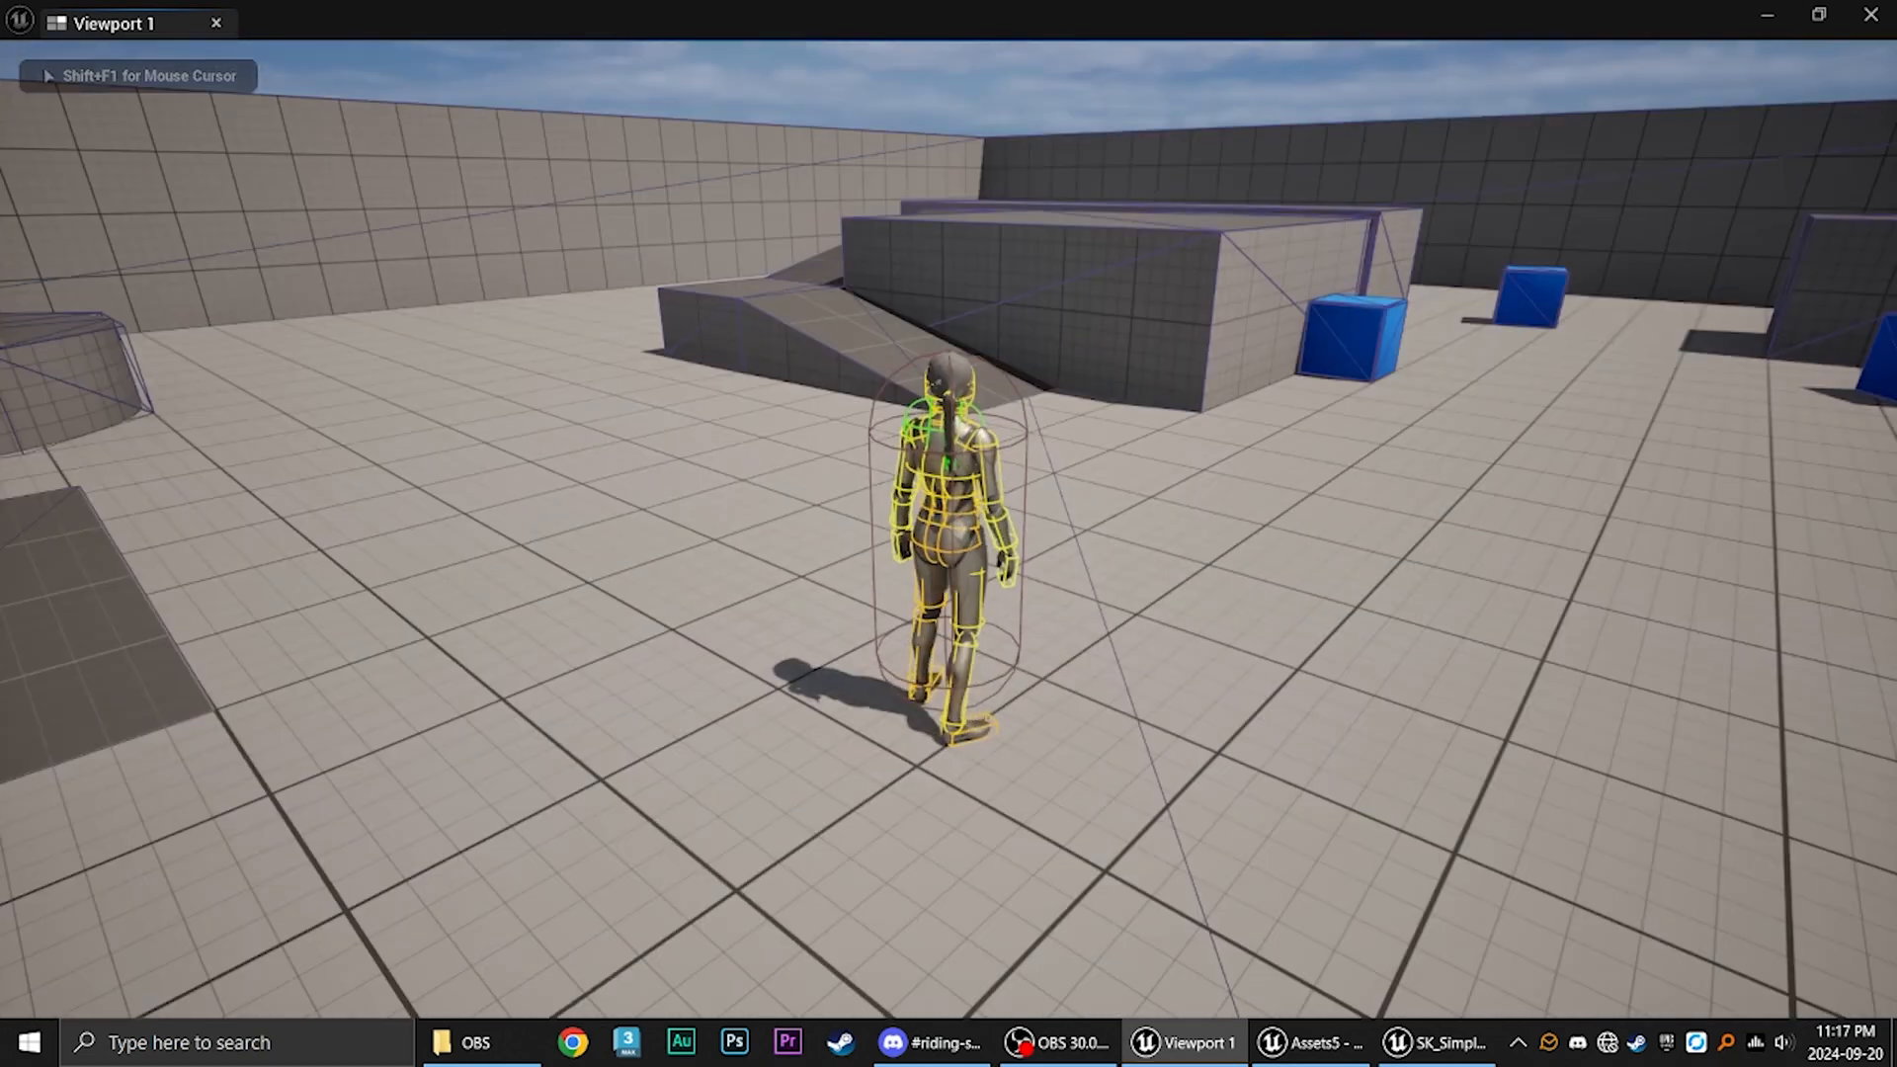
pyautogui.press('a')
pyautogui.press('w')
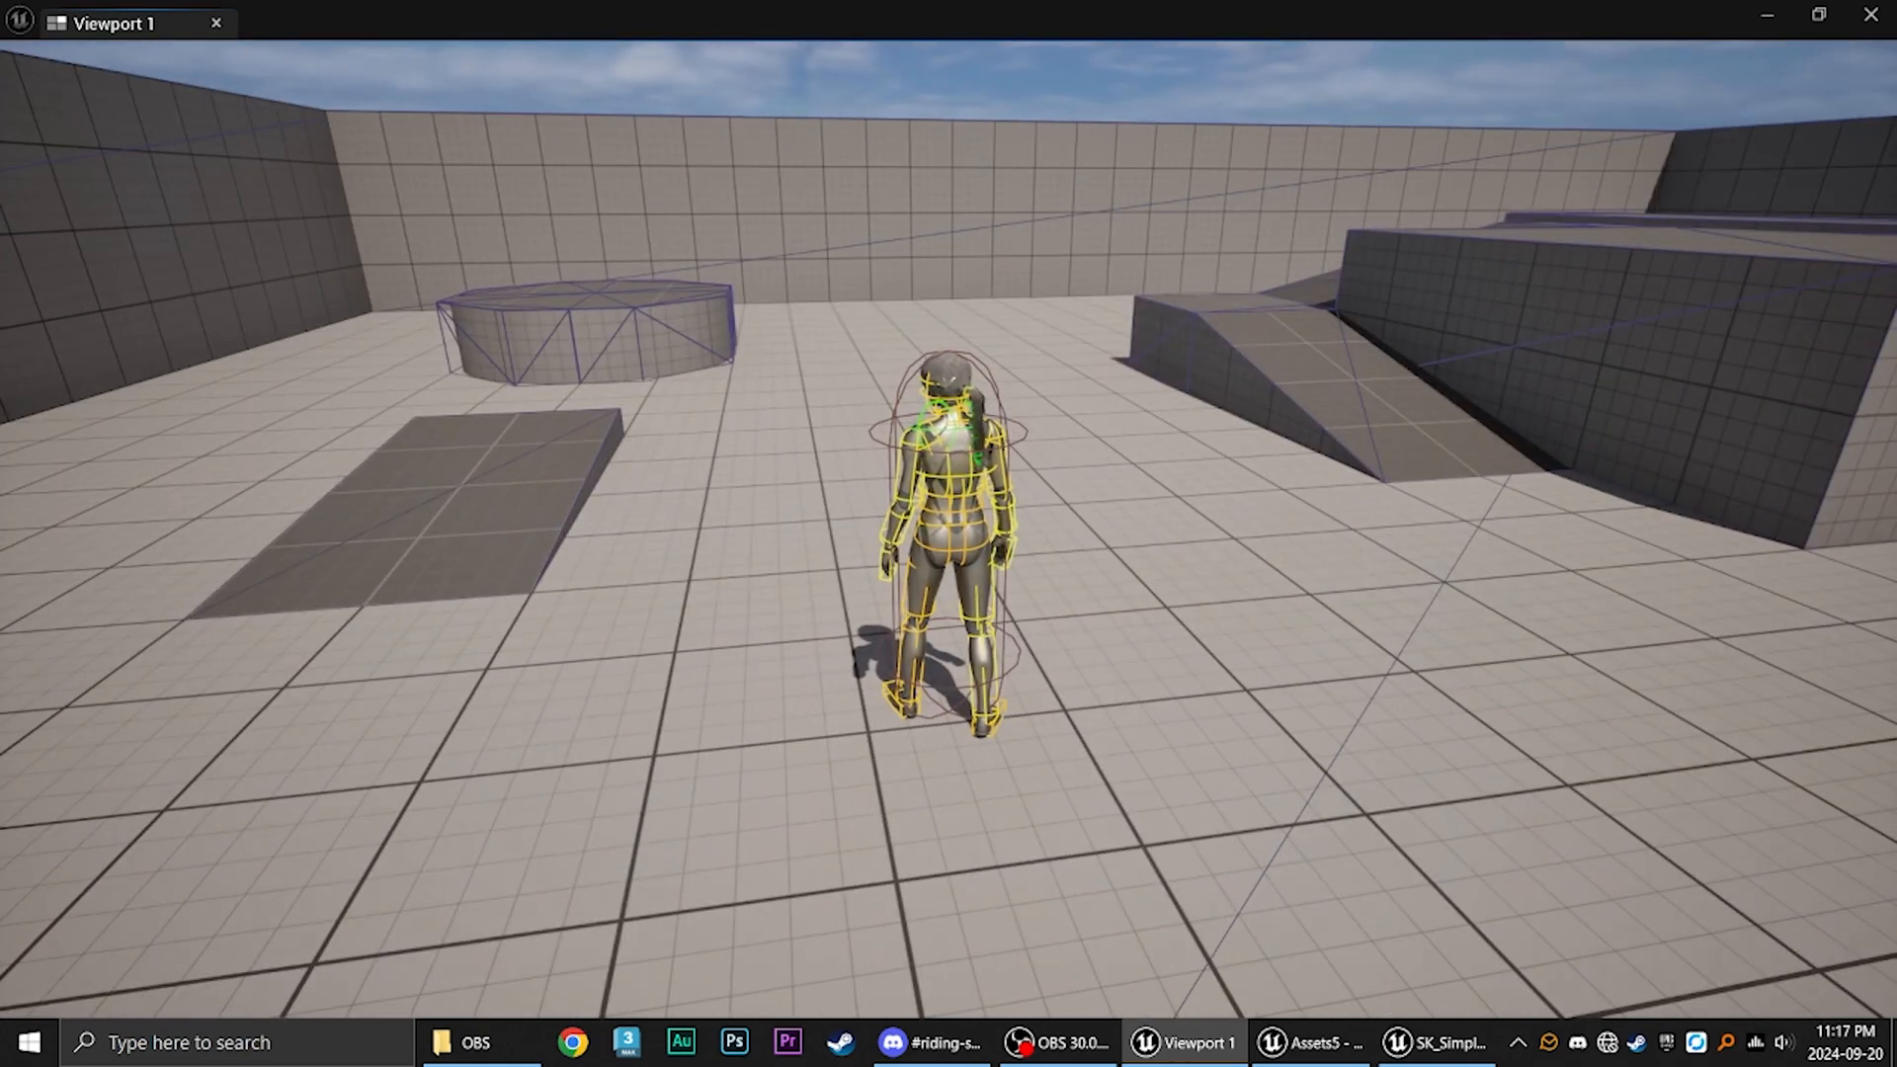
# Eject from the character, enable Collision display in the level viewport, and set its view mode to Lit.
pyautogui.press('F8')
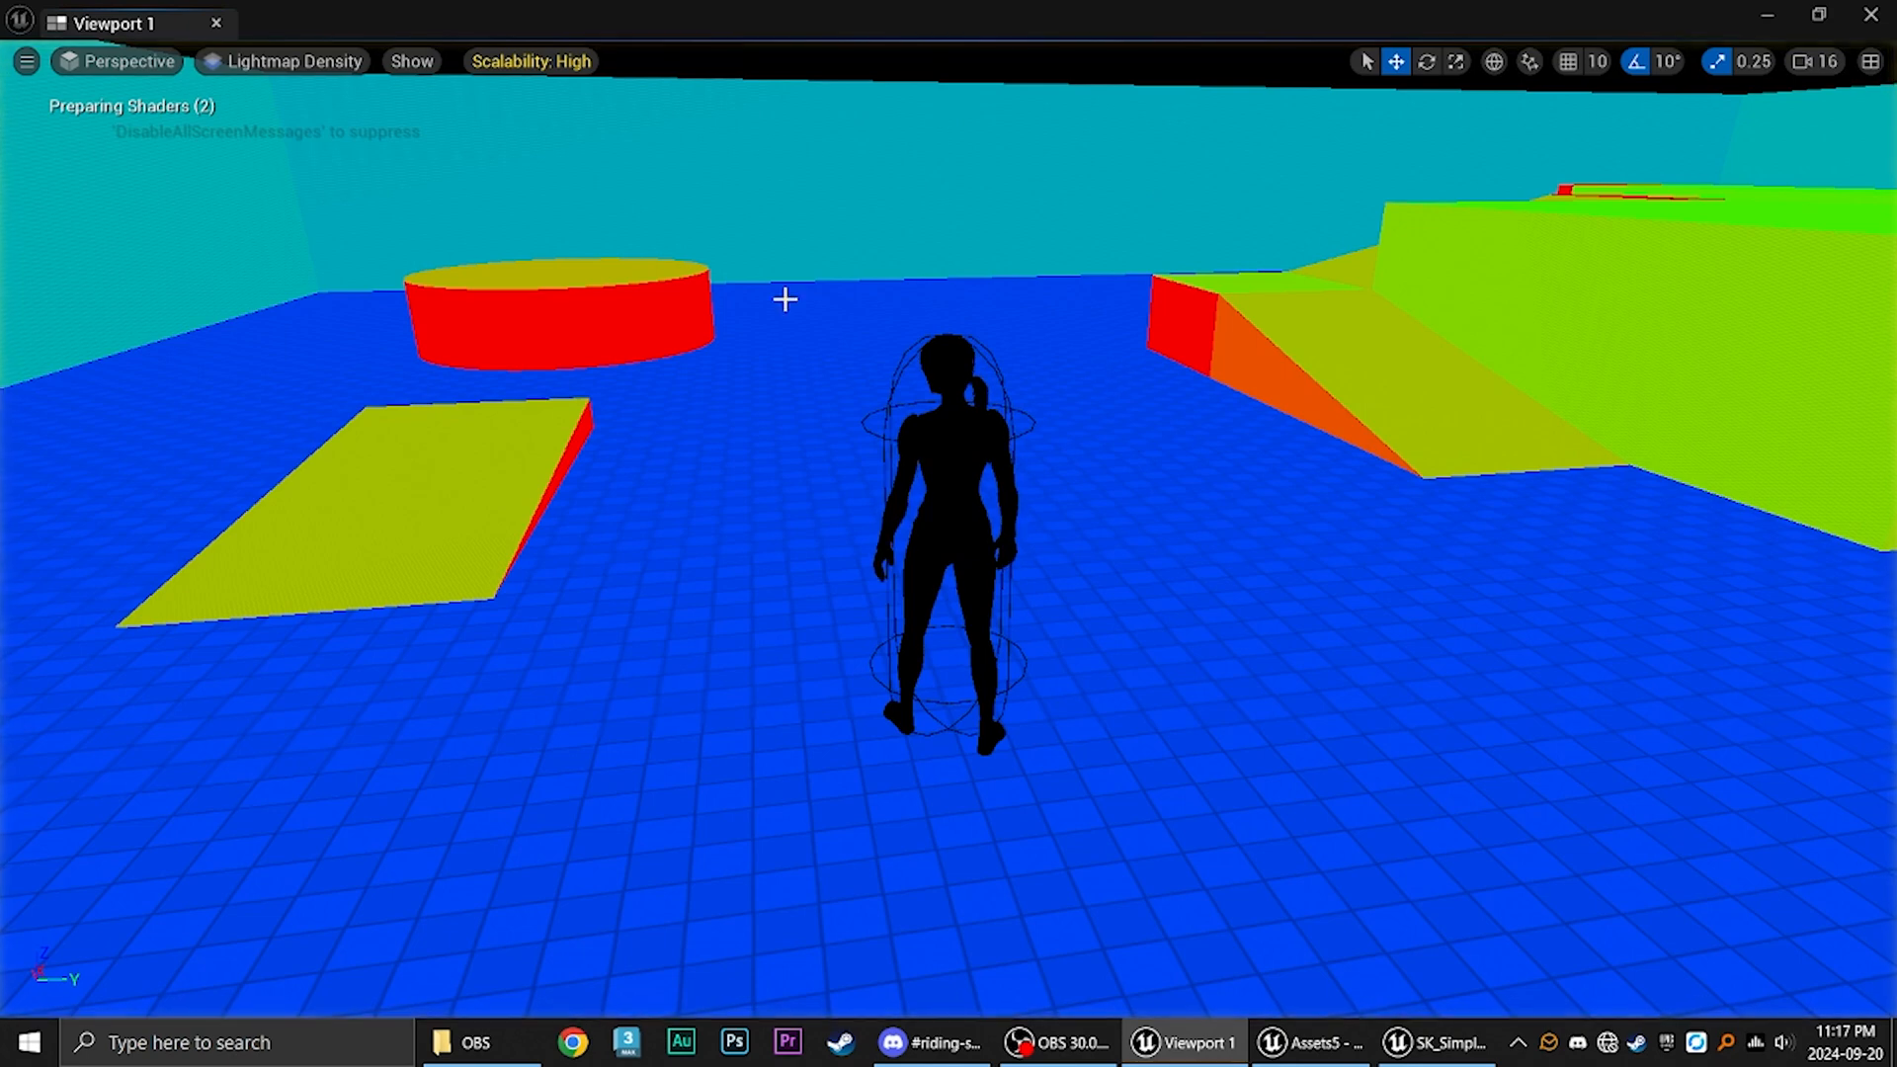
pyautogui.click(411, 63)
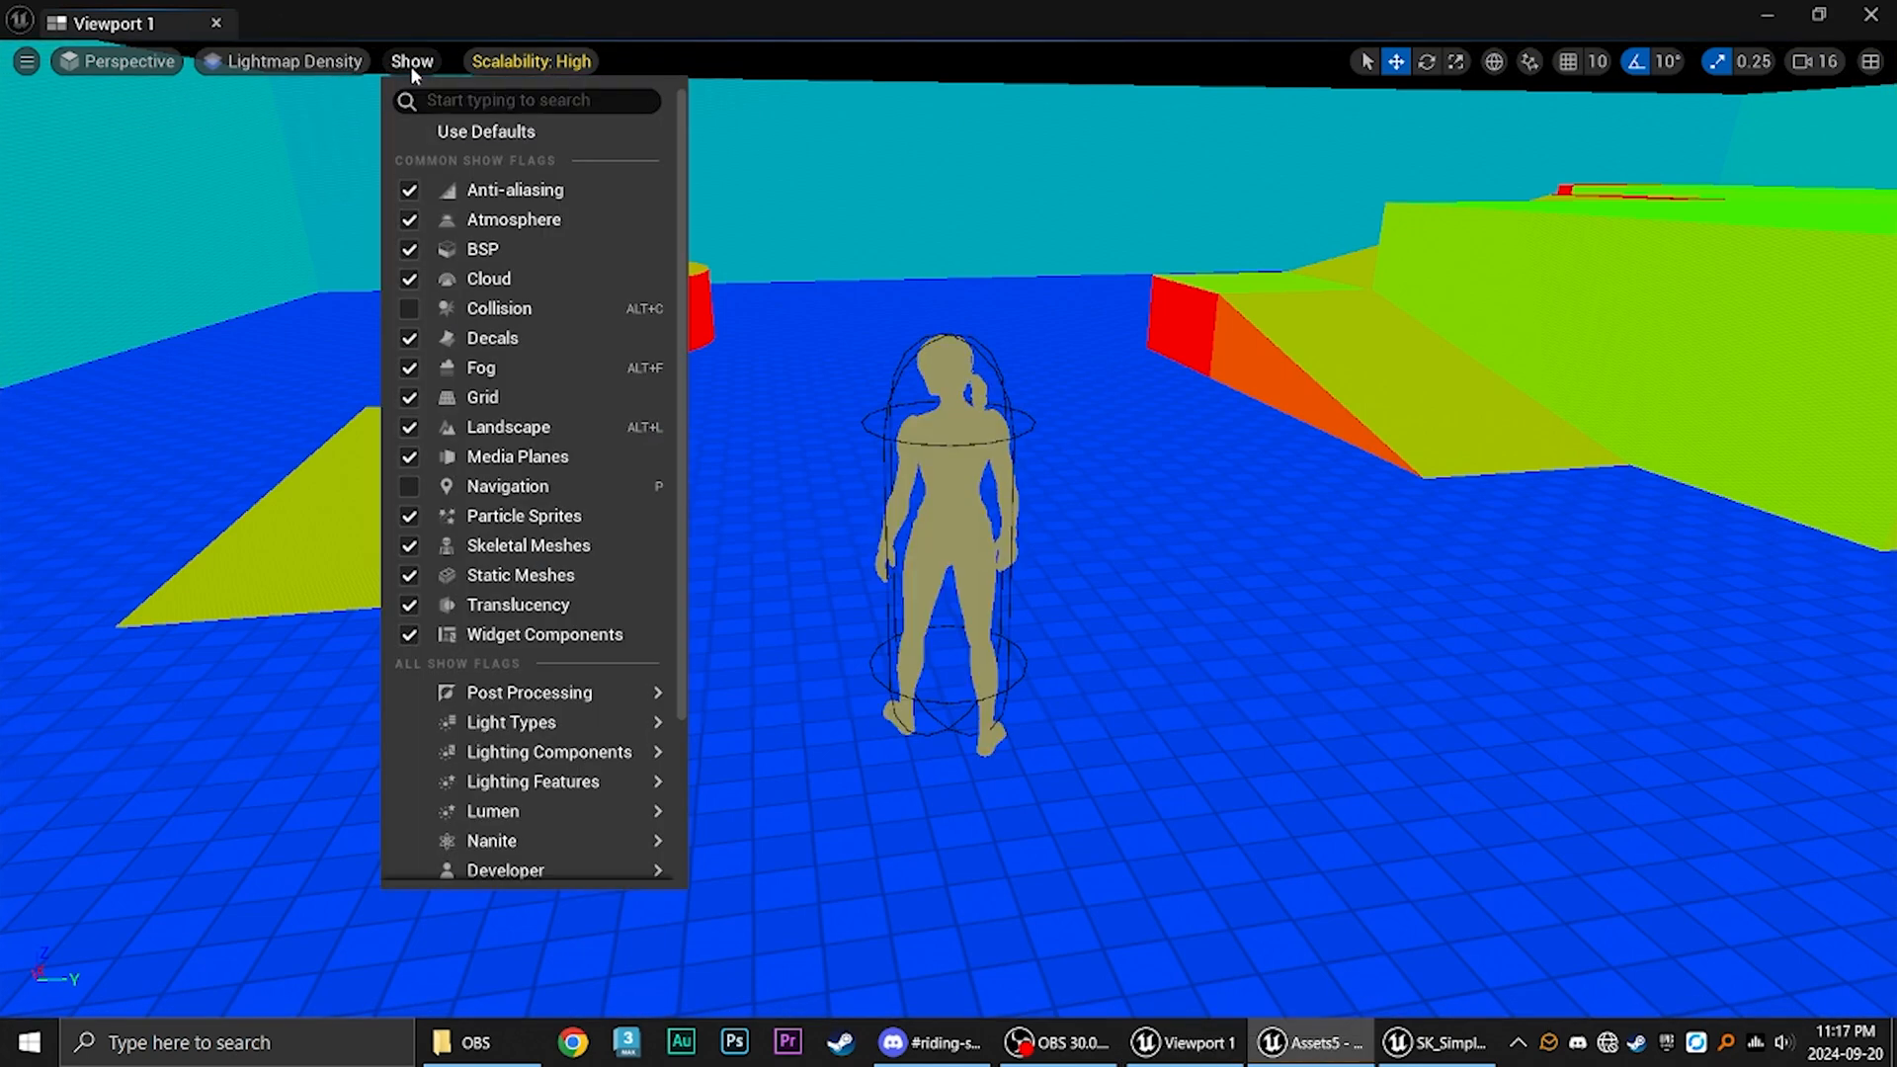
pyautogui.click(474, 308)
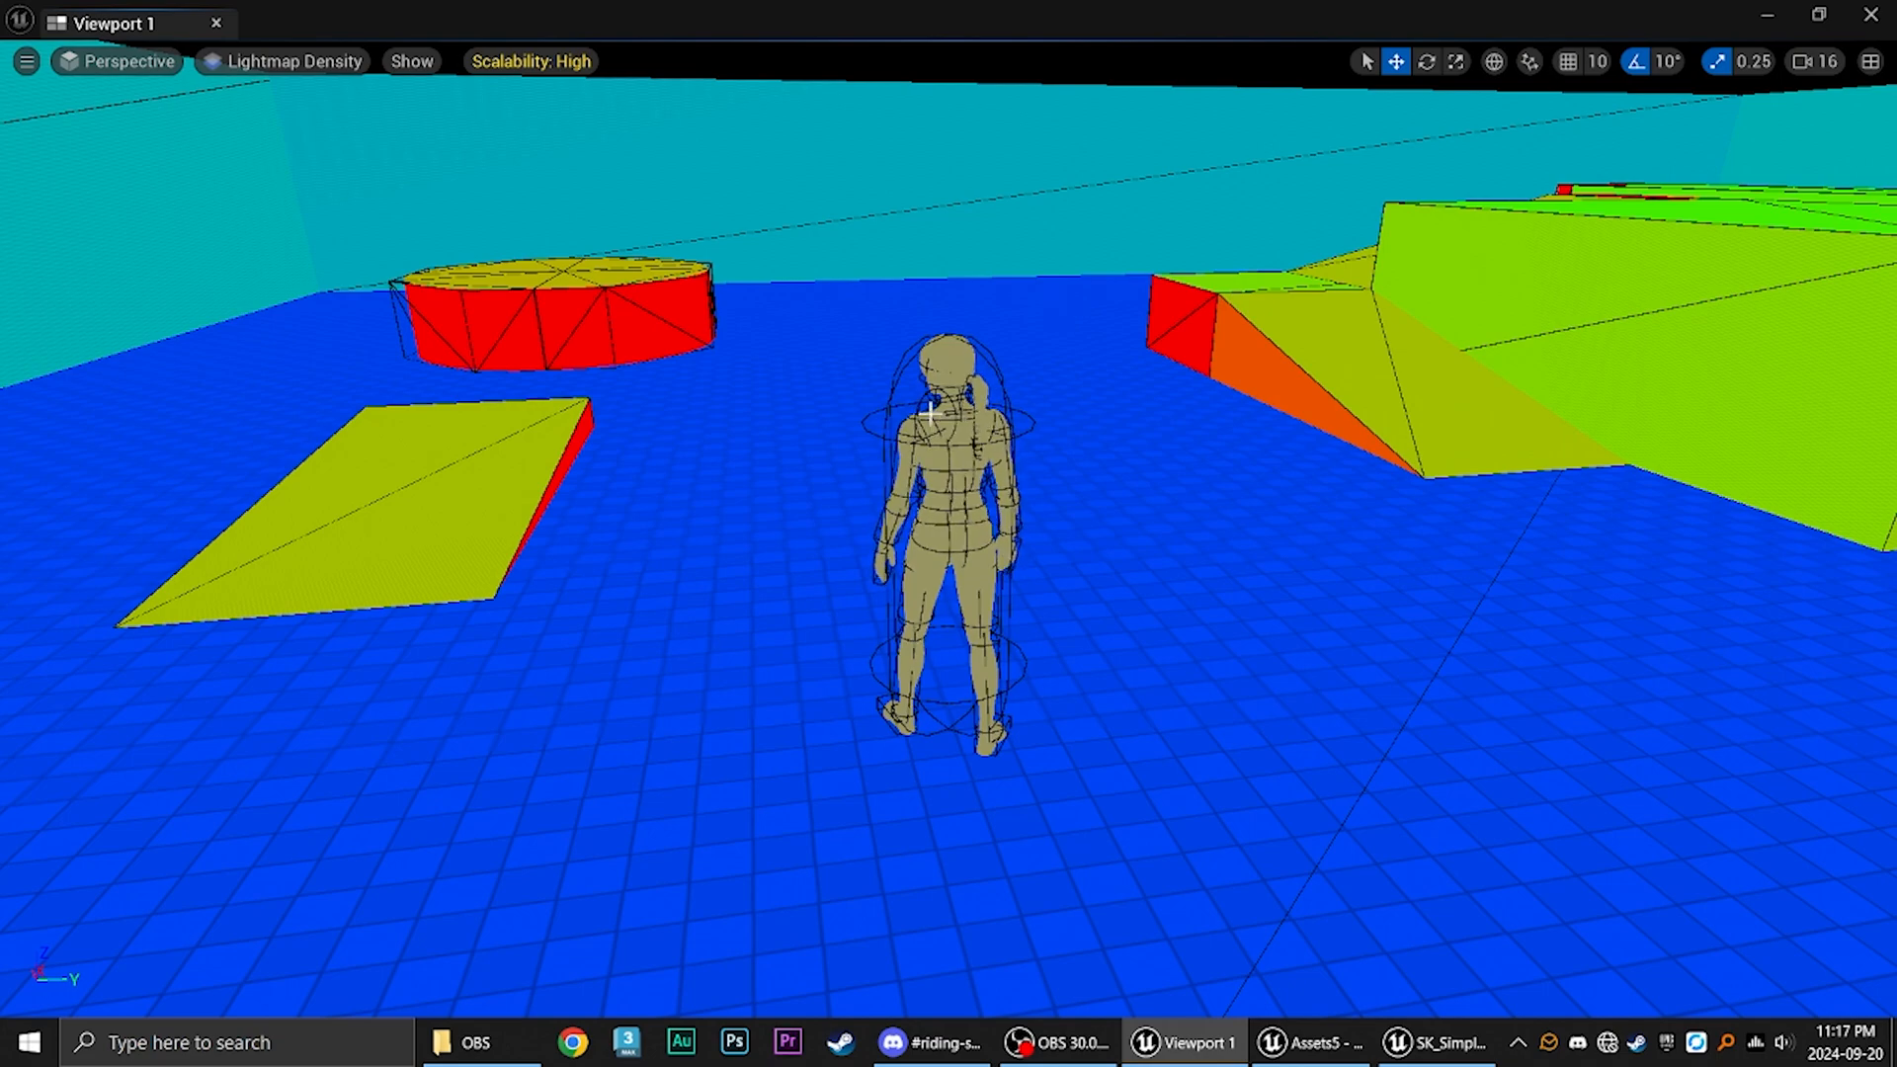
pyautogui.click(229, 61)
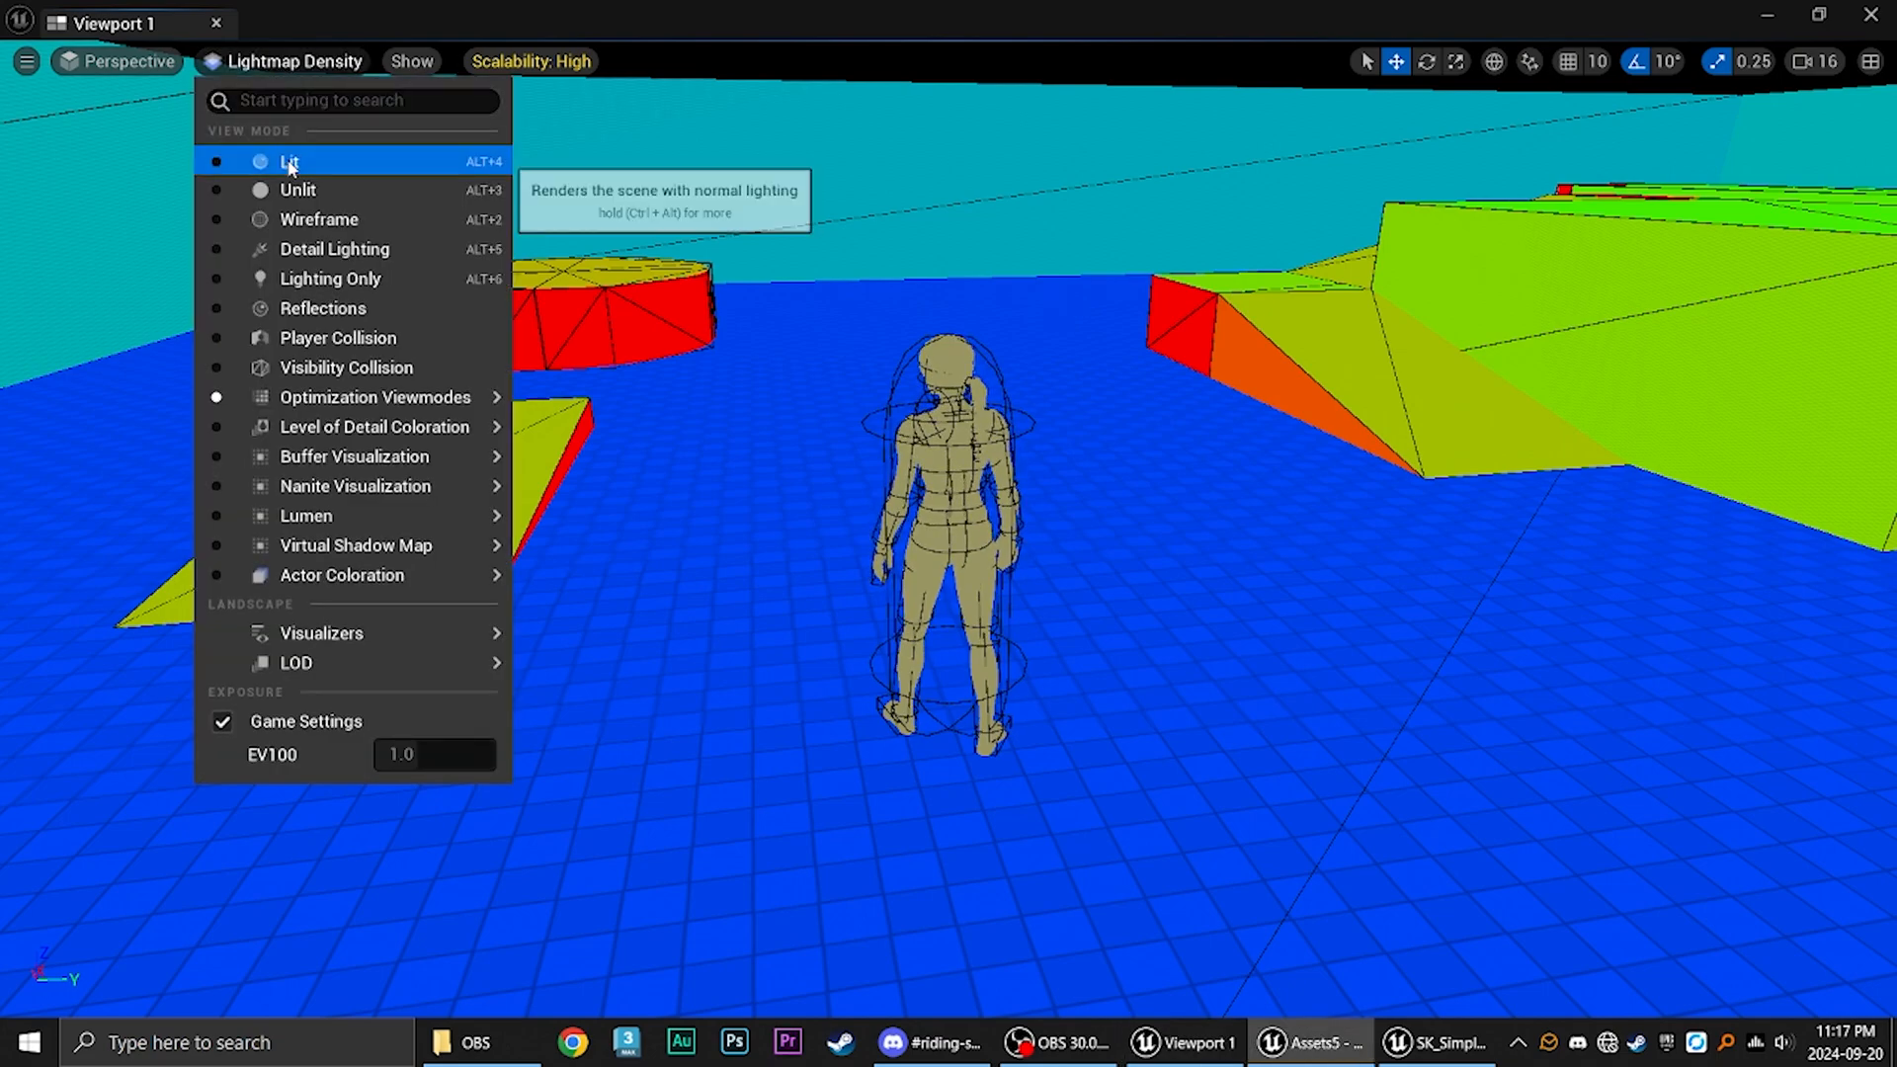
pyautogui.click(261, 158)
# Fly the camera close behind the character to examine the Bone_Root capsule against the shoulders and ponytail.
pyautogui.moveTo(764, 289); pyautogui.dragTo(1136, 148, button='right')
pyautogui.press('a')
pyautogui.press('q')
pyautogui.press('w')
pyautogui.press('s')
pyautogui.press('w')
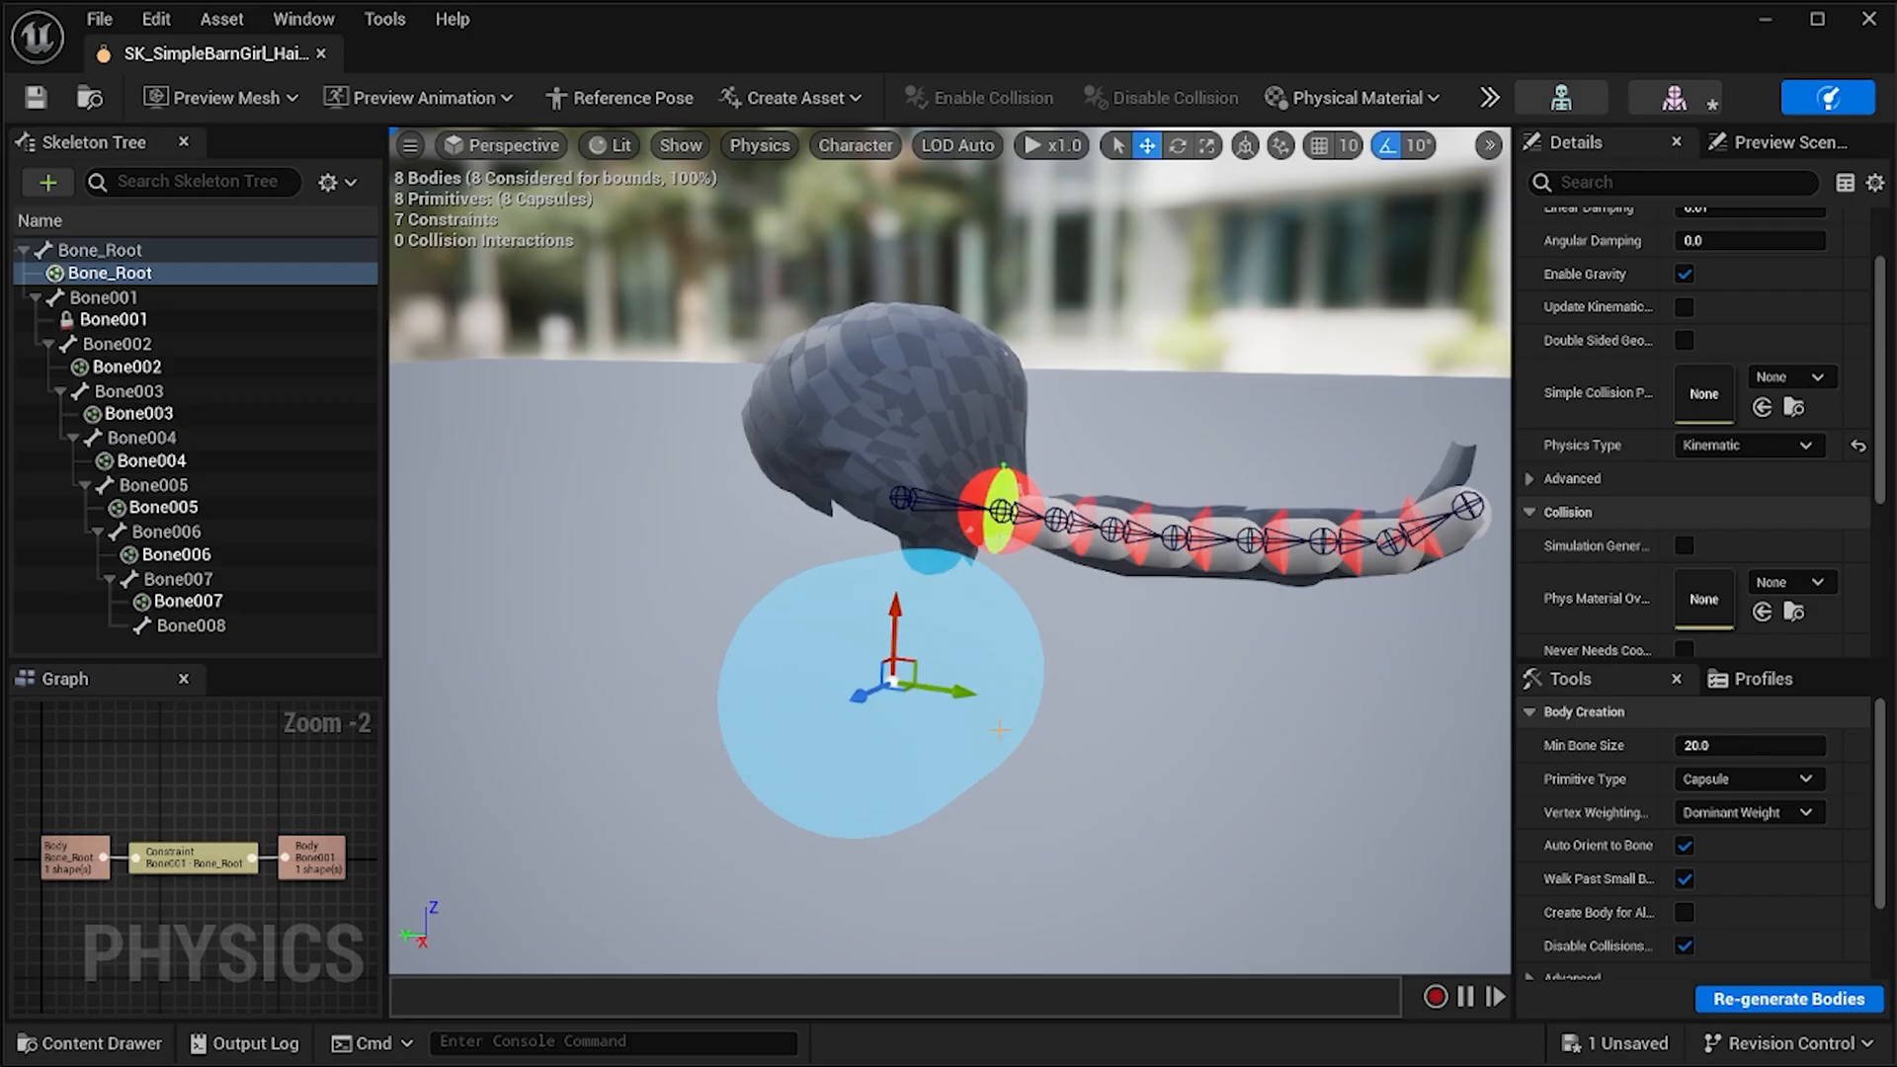
# Move the Bone_Root capsule further down, clear of the hair, and turn it about its vertical axis.
pyautogui.moveTo(929, 421)
pyautogui.mouseDown(button='right')
pyautogui.moveTo(840, 406)
pyautogui.moveTo(933, 430)
pyautogui.moveTo(869, 415)
pyautogui.moveTo(894, 420)
pyautogui.mouseUp(button='right')
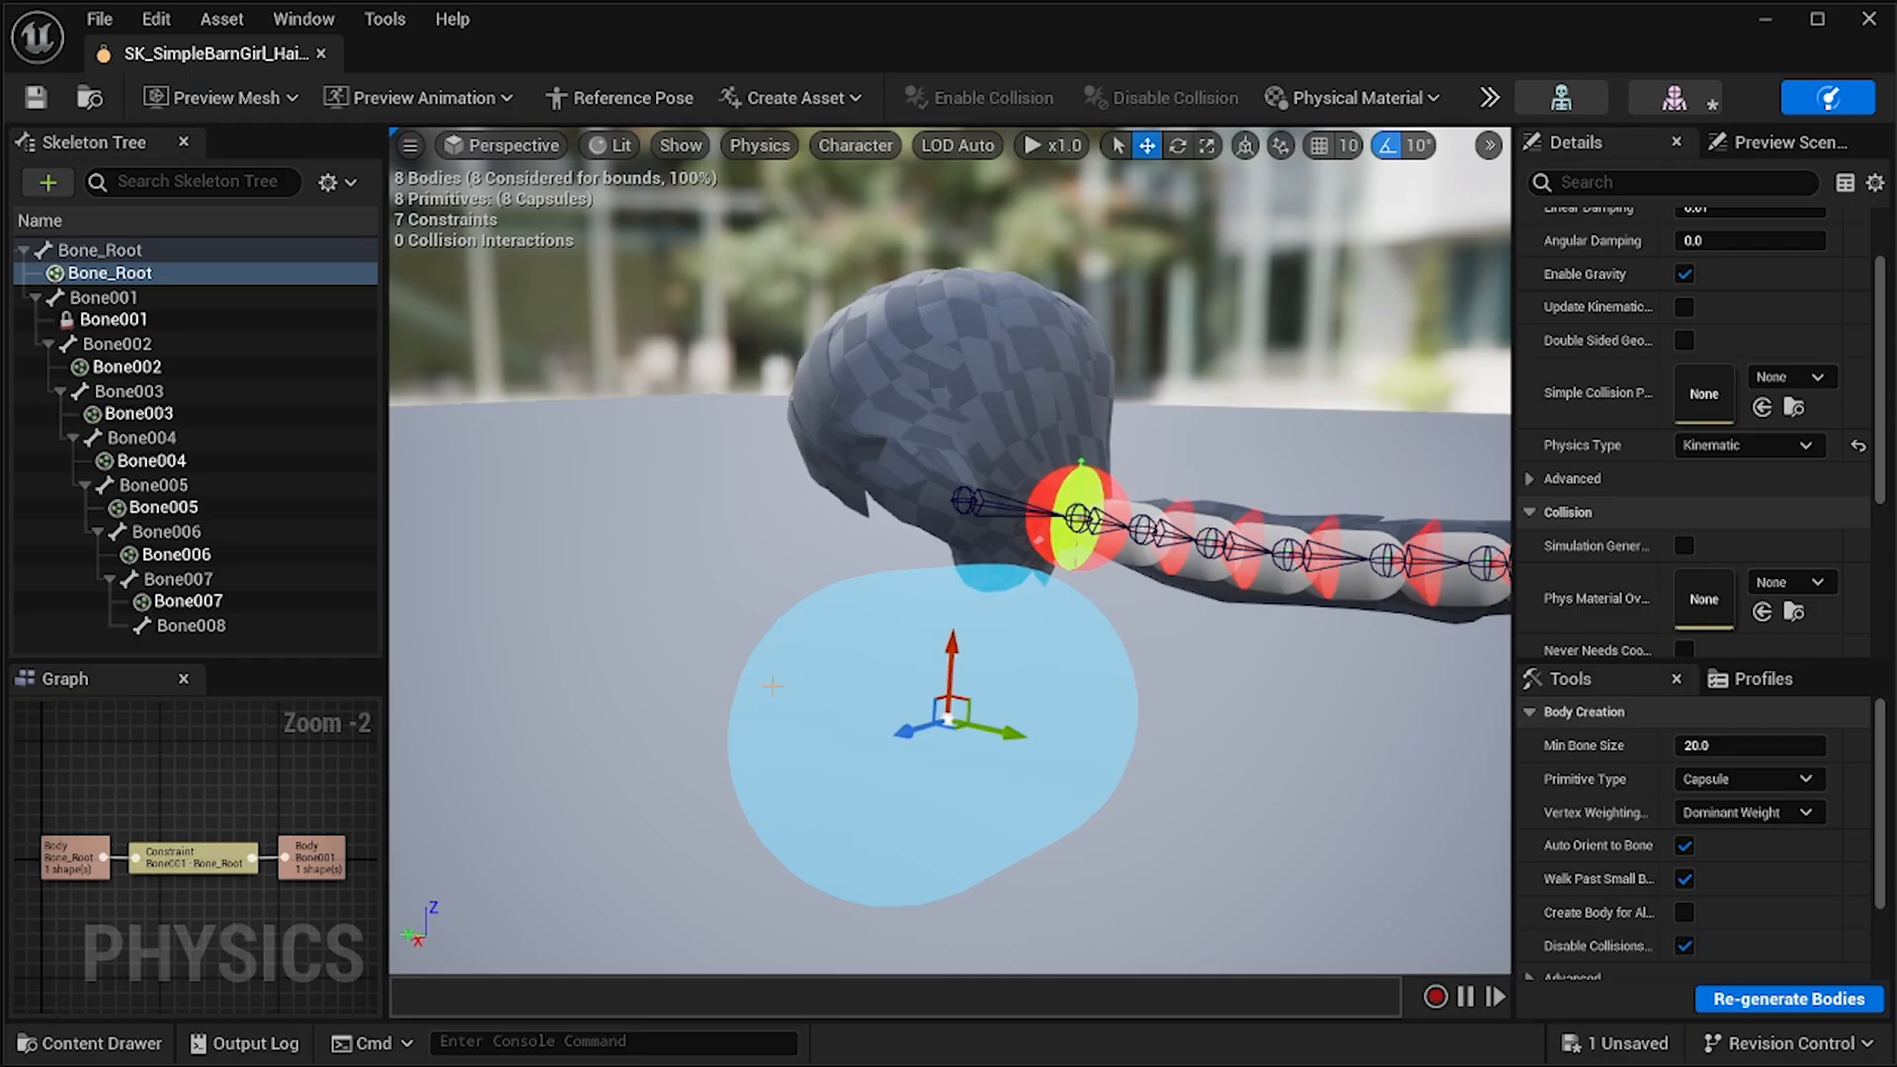
pyautogui.moveTo(953, 652); pyautogui.dragTo(956, 754)
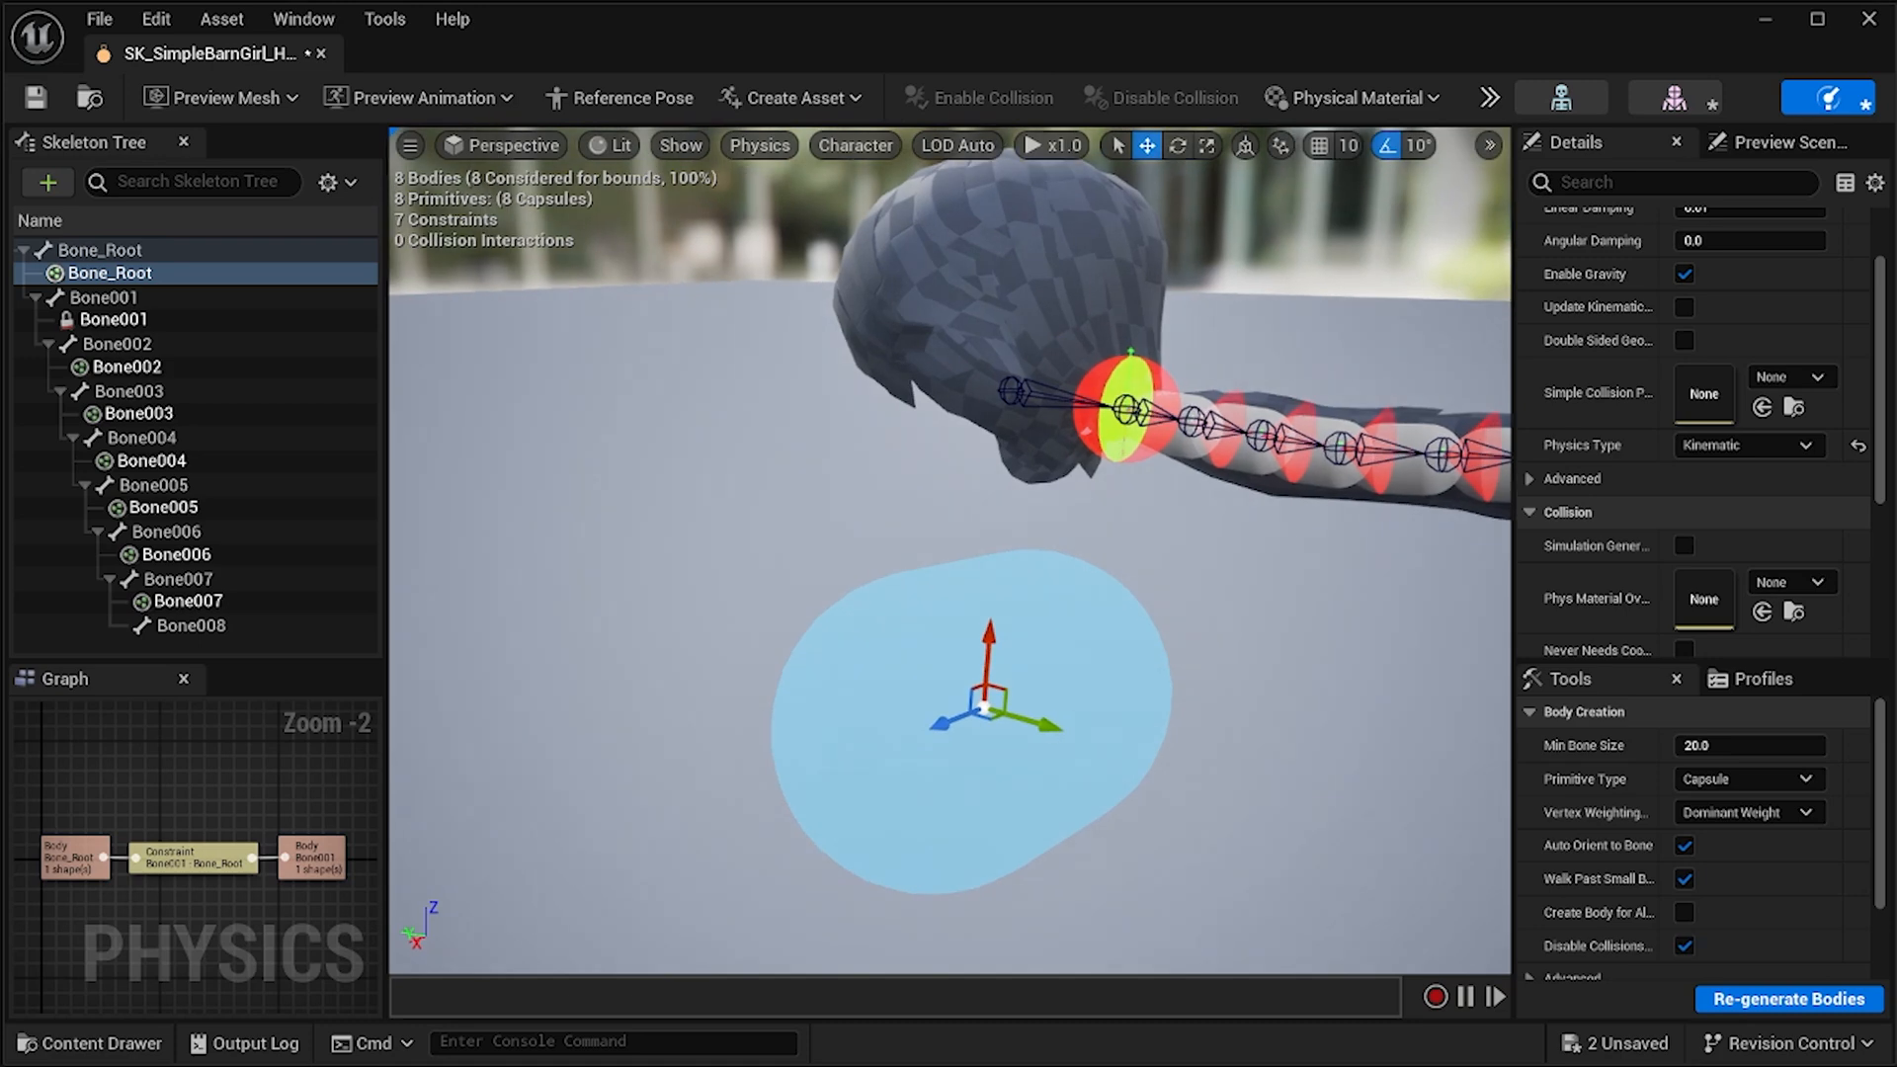
pyautogui.press('e')
pyautogui.moveTo(1016, 743); pyautogui.dragTo(959, 743)
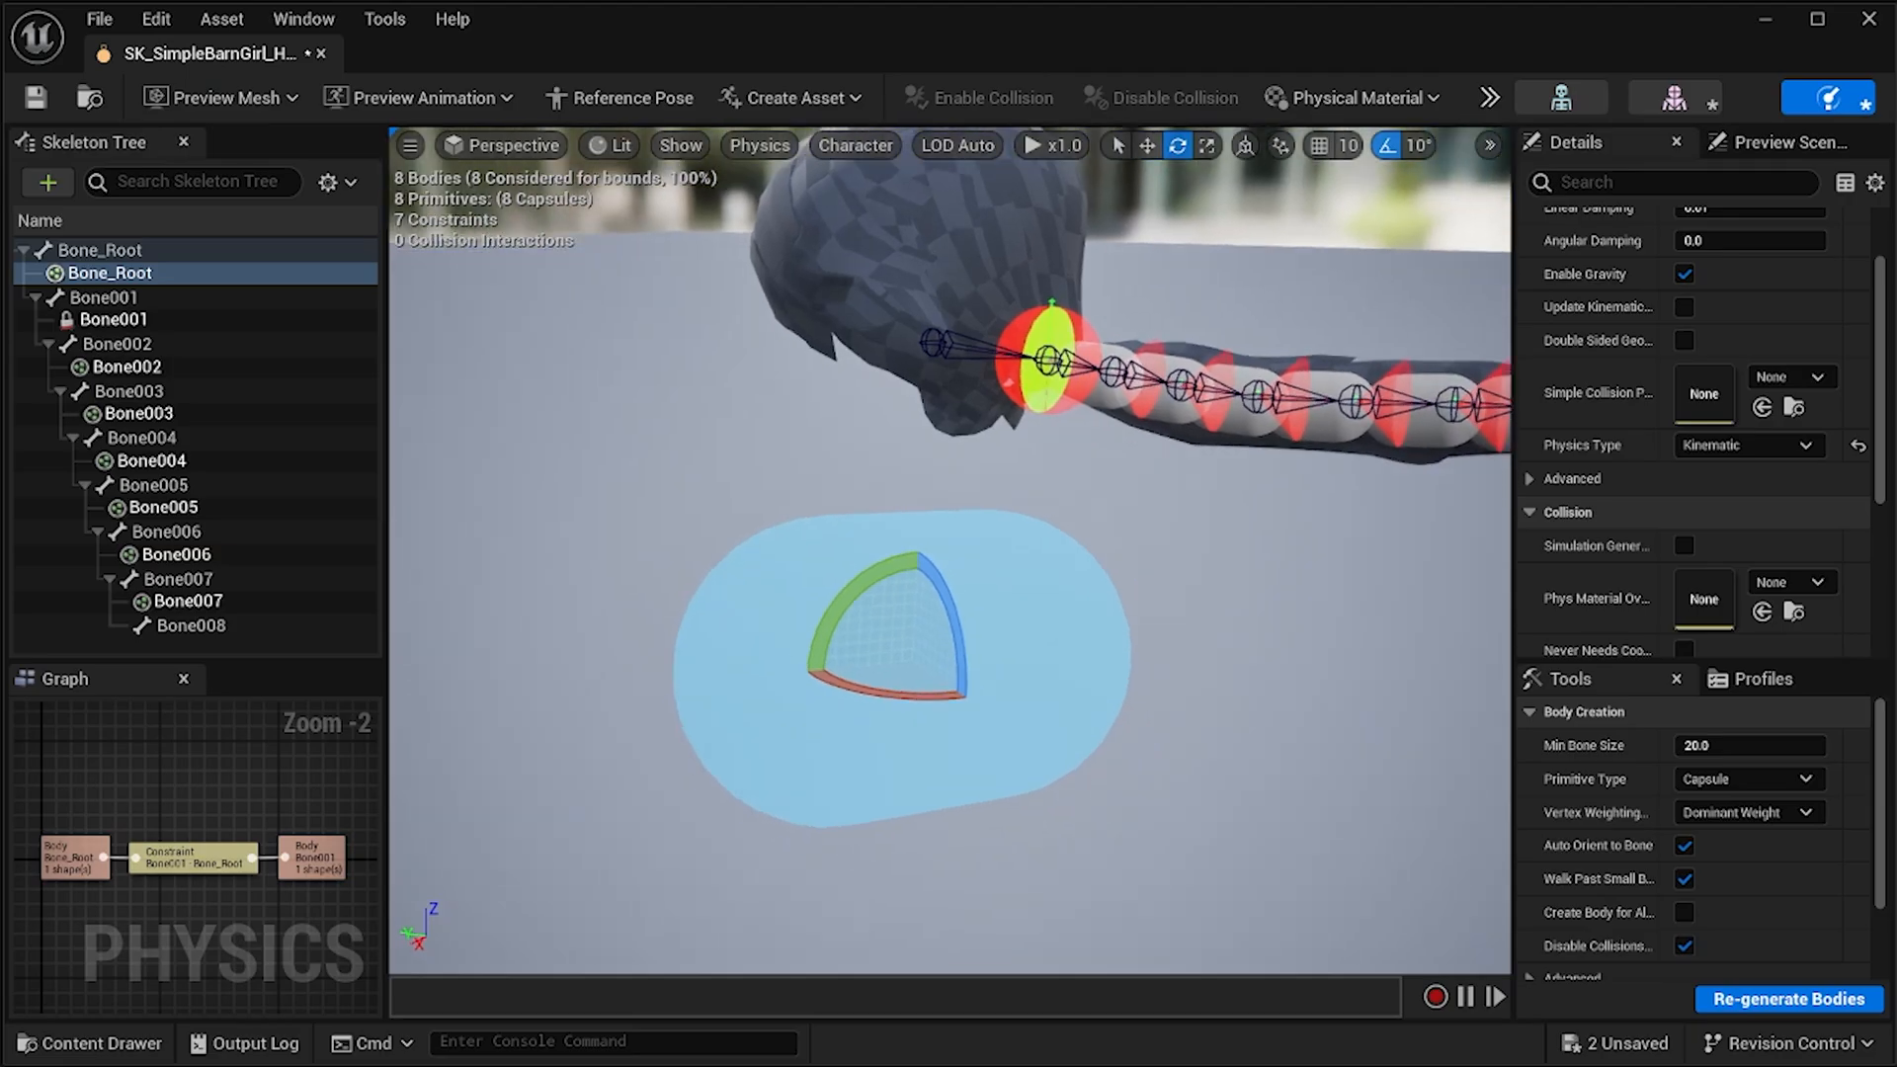
# Scale the Bone_Root capsule longer along its length and compare it with the character's shoulders in the level viewport.
pyautogui.press('r')
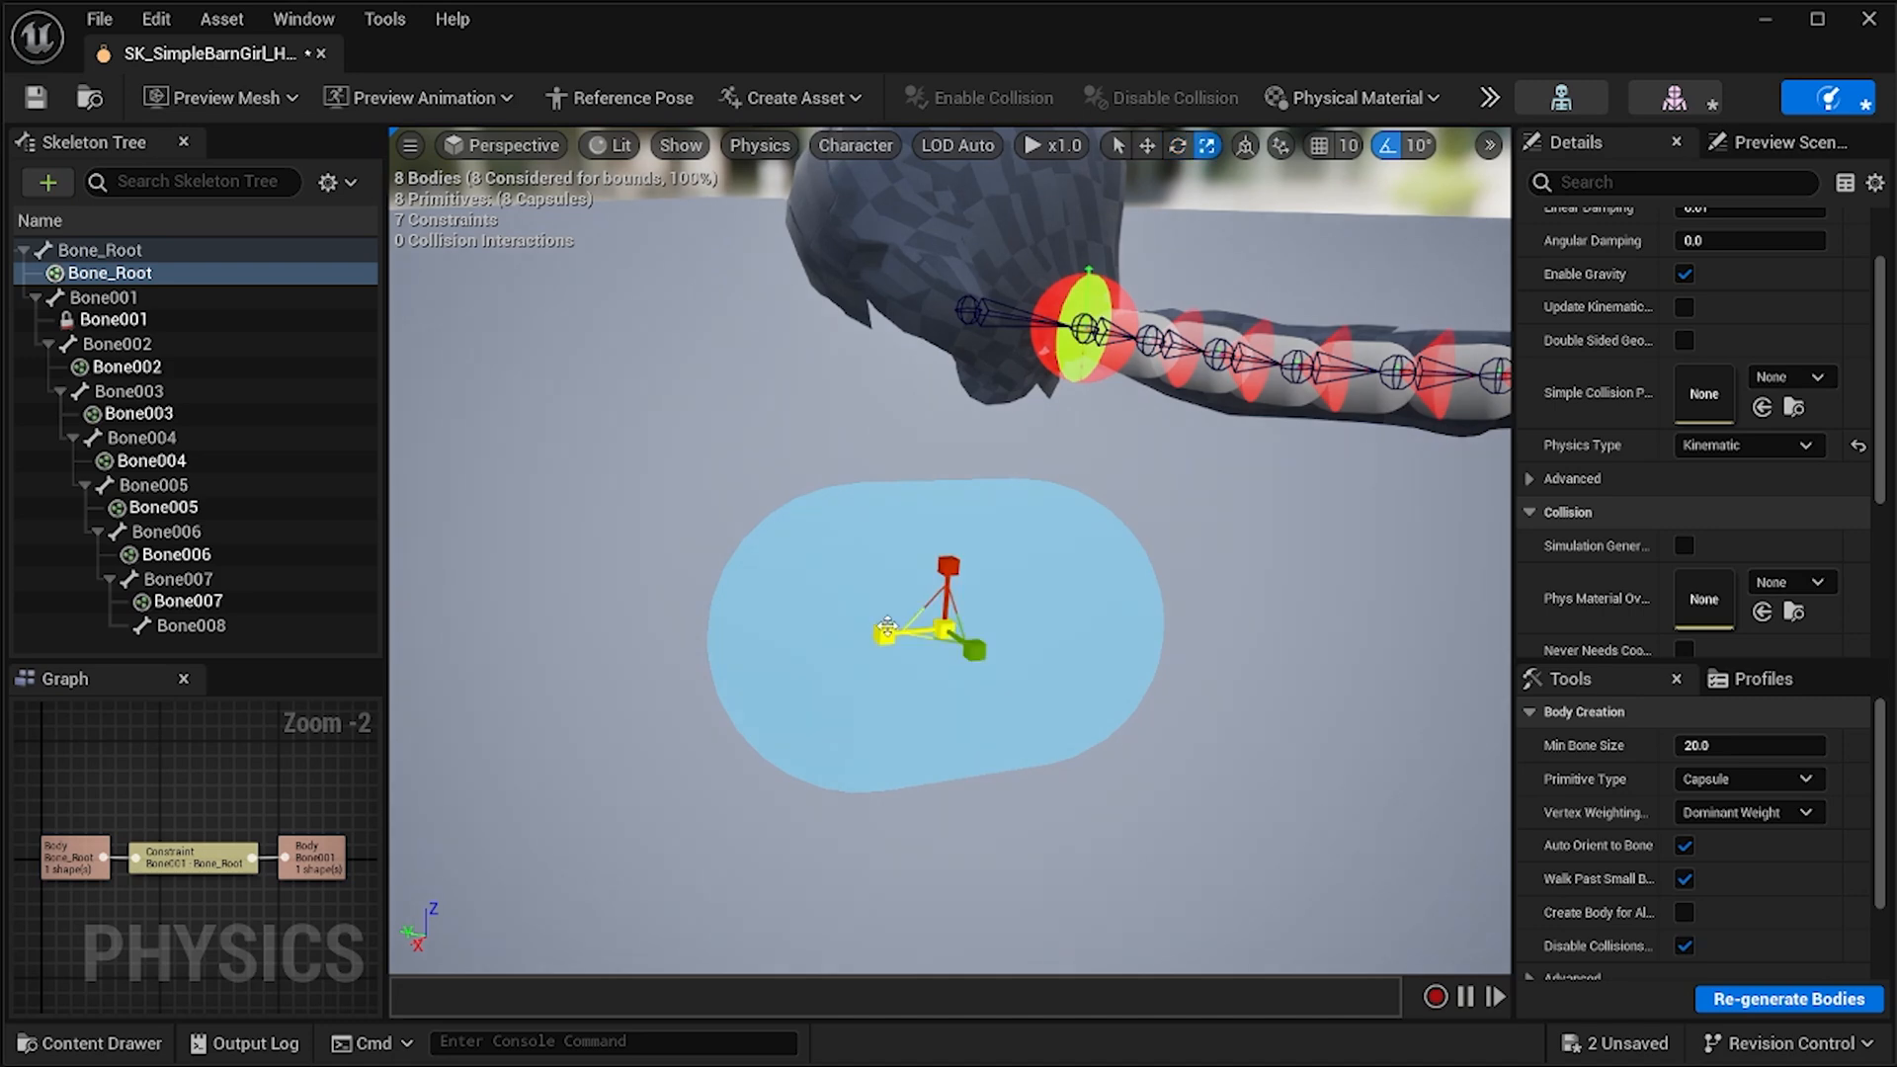
pyautogui.moveTo(885, 634); pyautogui.dragTo(840, 637)
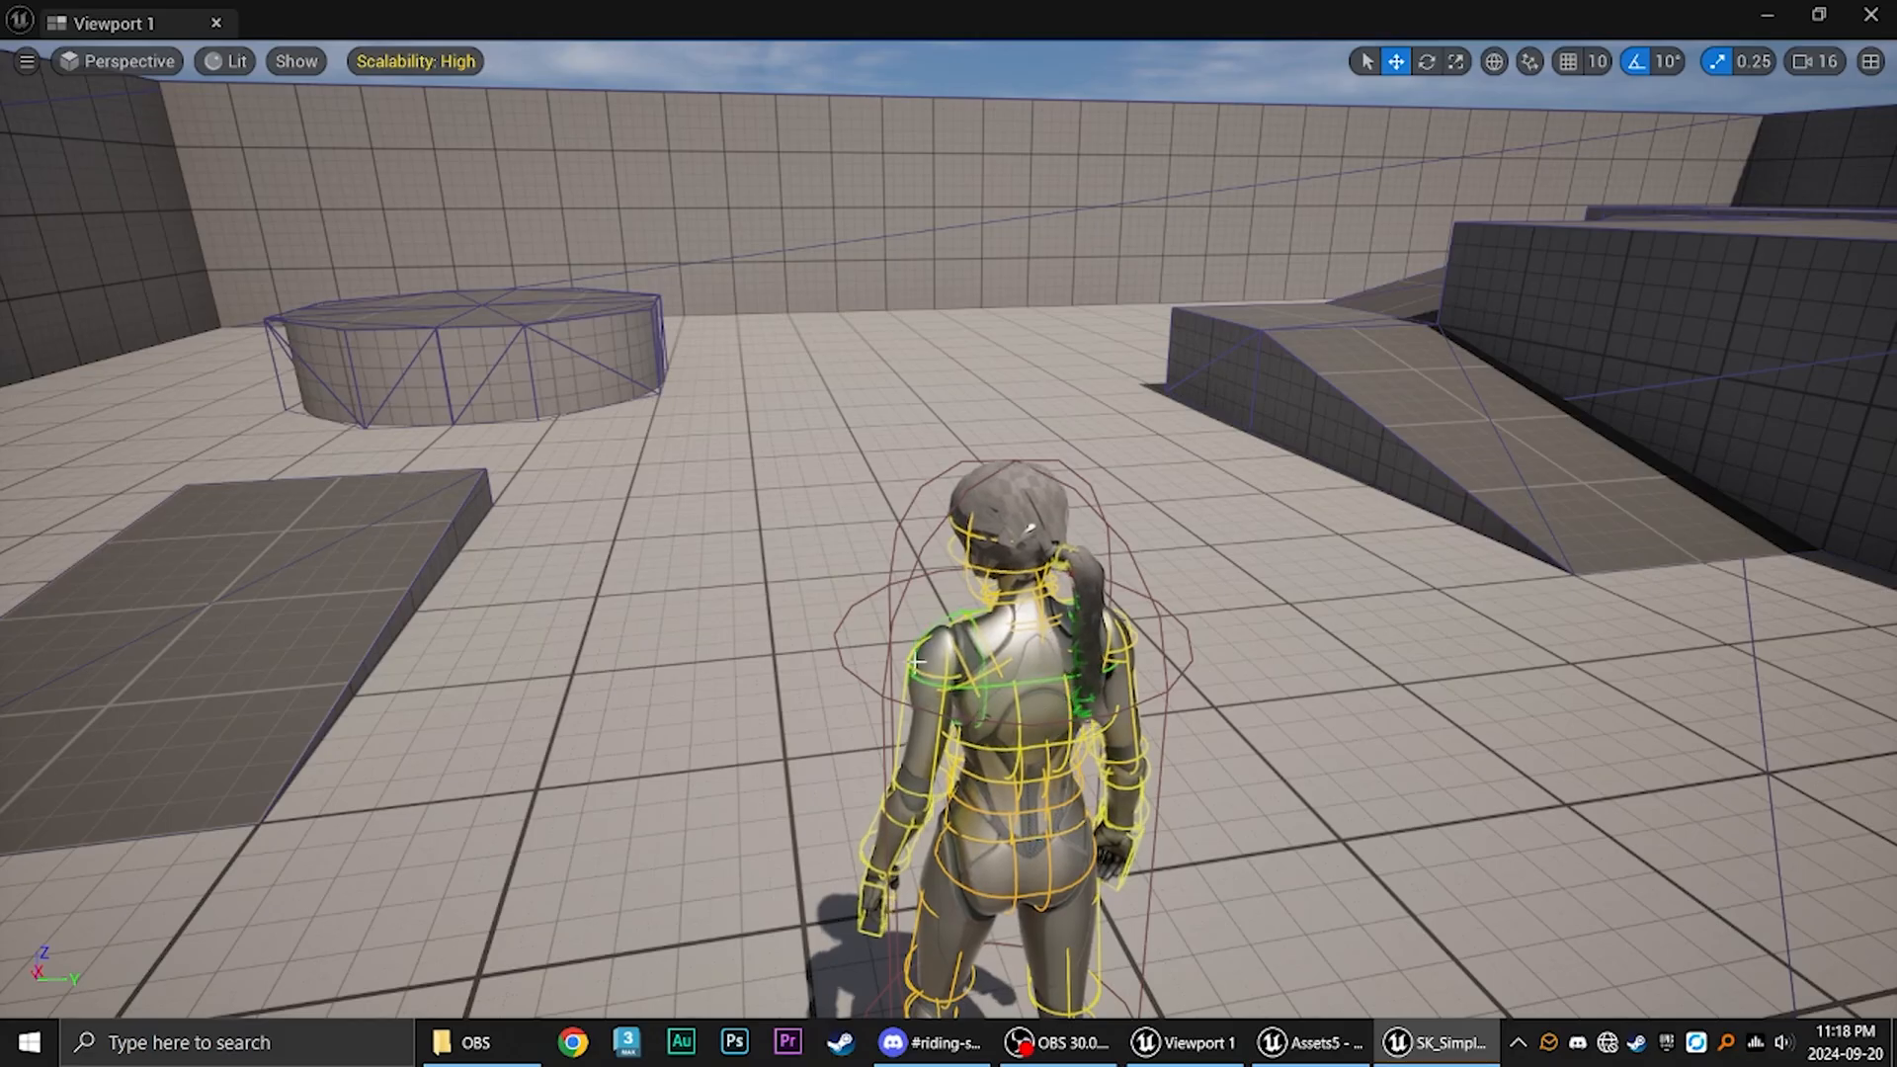
pyautogui.moveTo(1105, 740); pyautogui.dragTo(1472, 617, button='right')
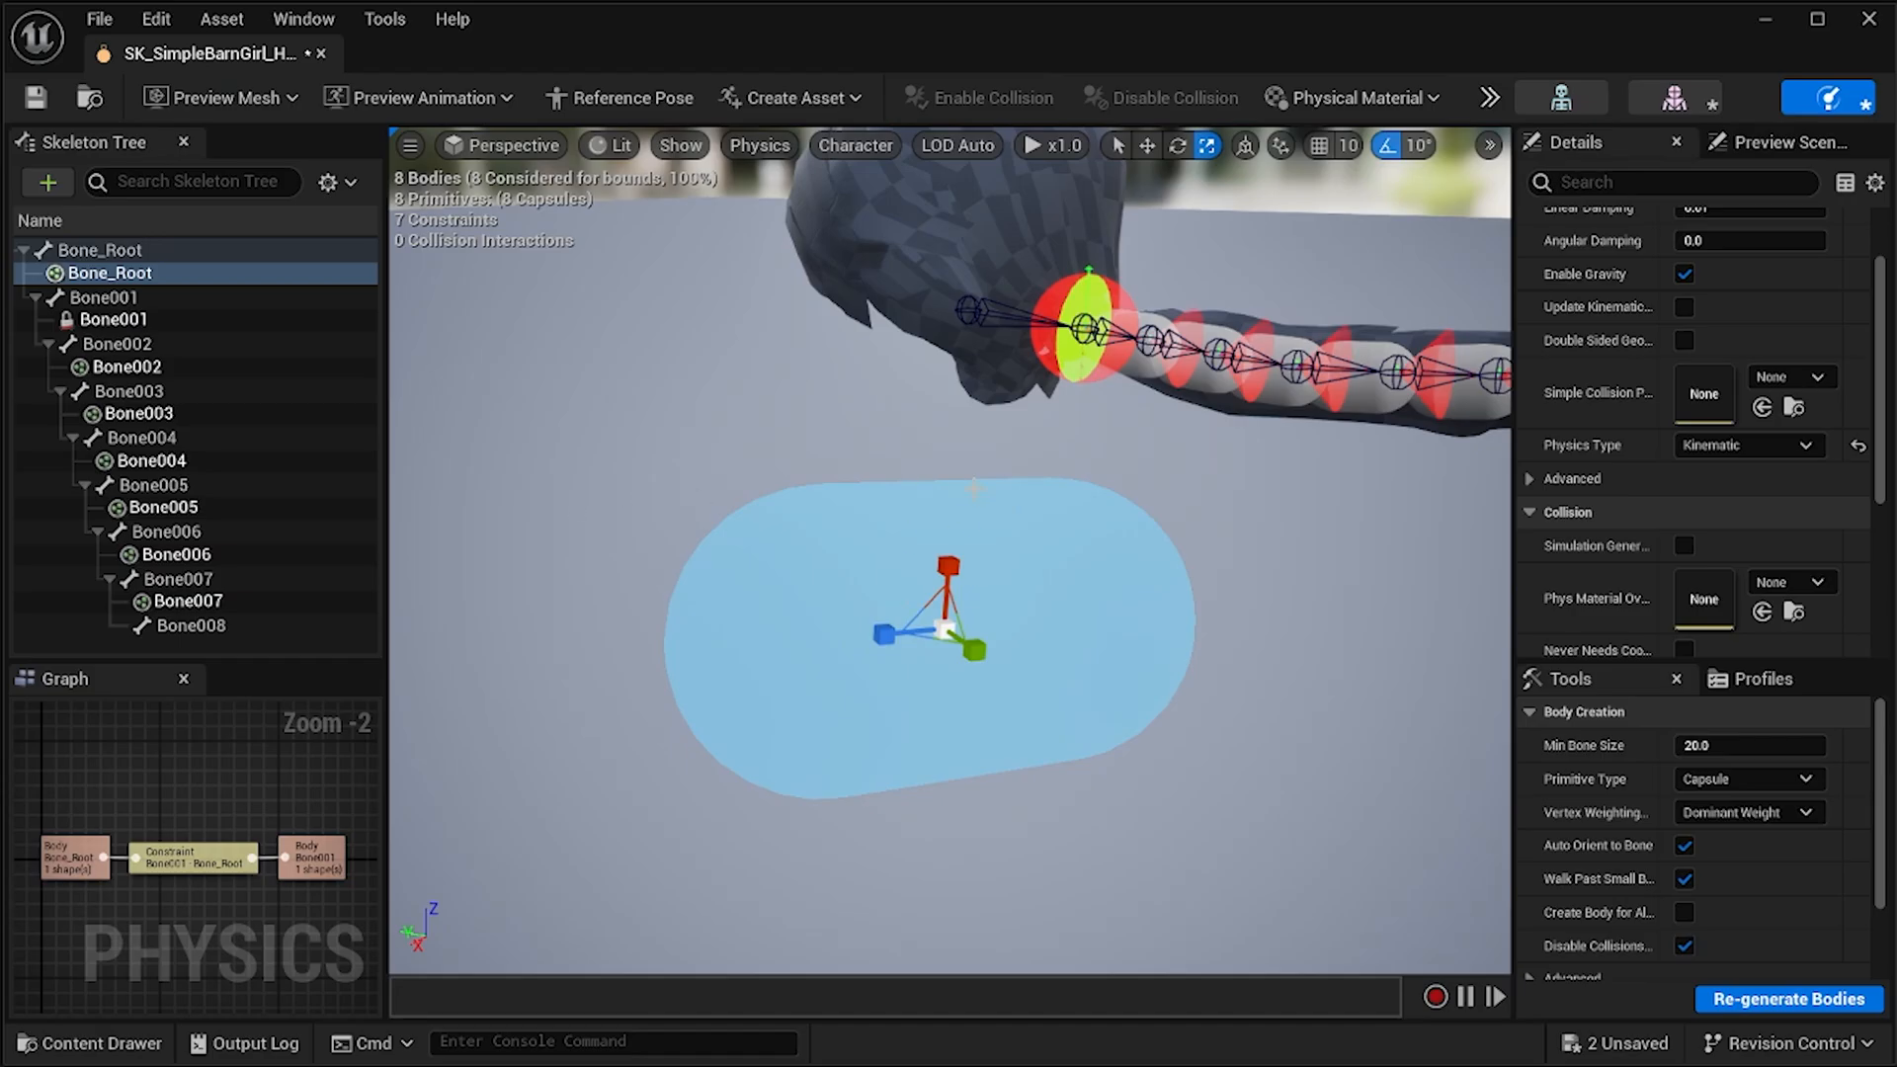
pyautogui.moveTo(968, 474); pyautogui.dragTo(1002, 385, button='right')
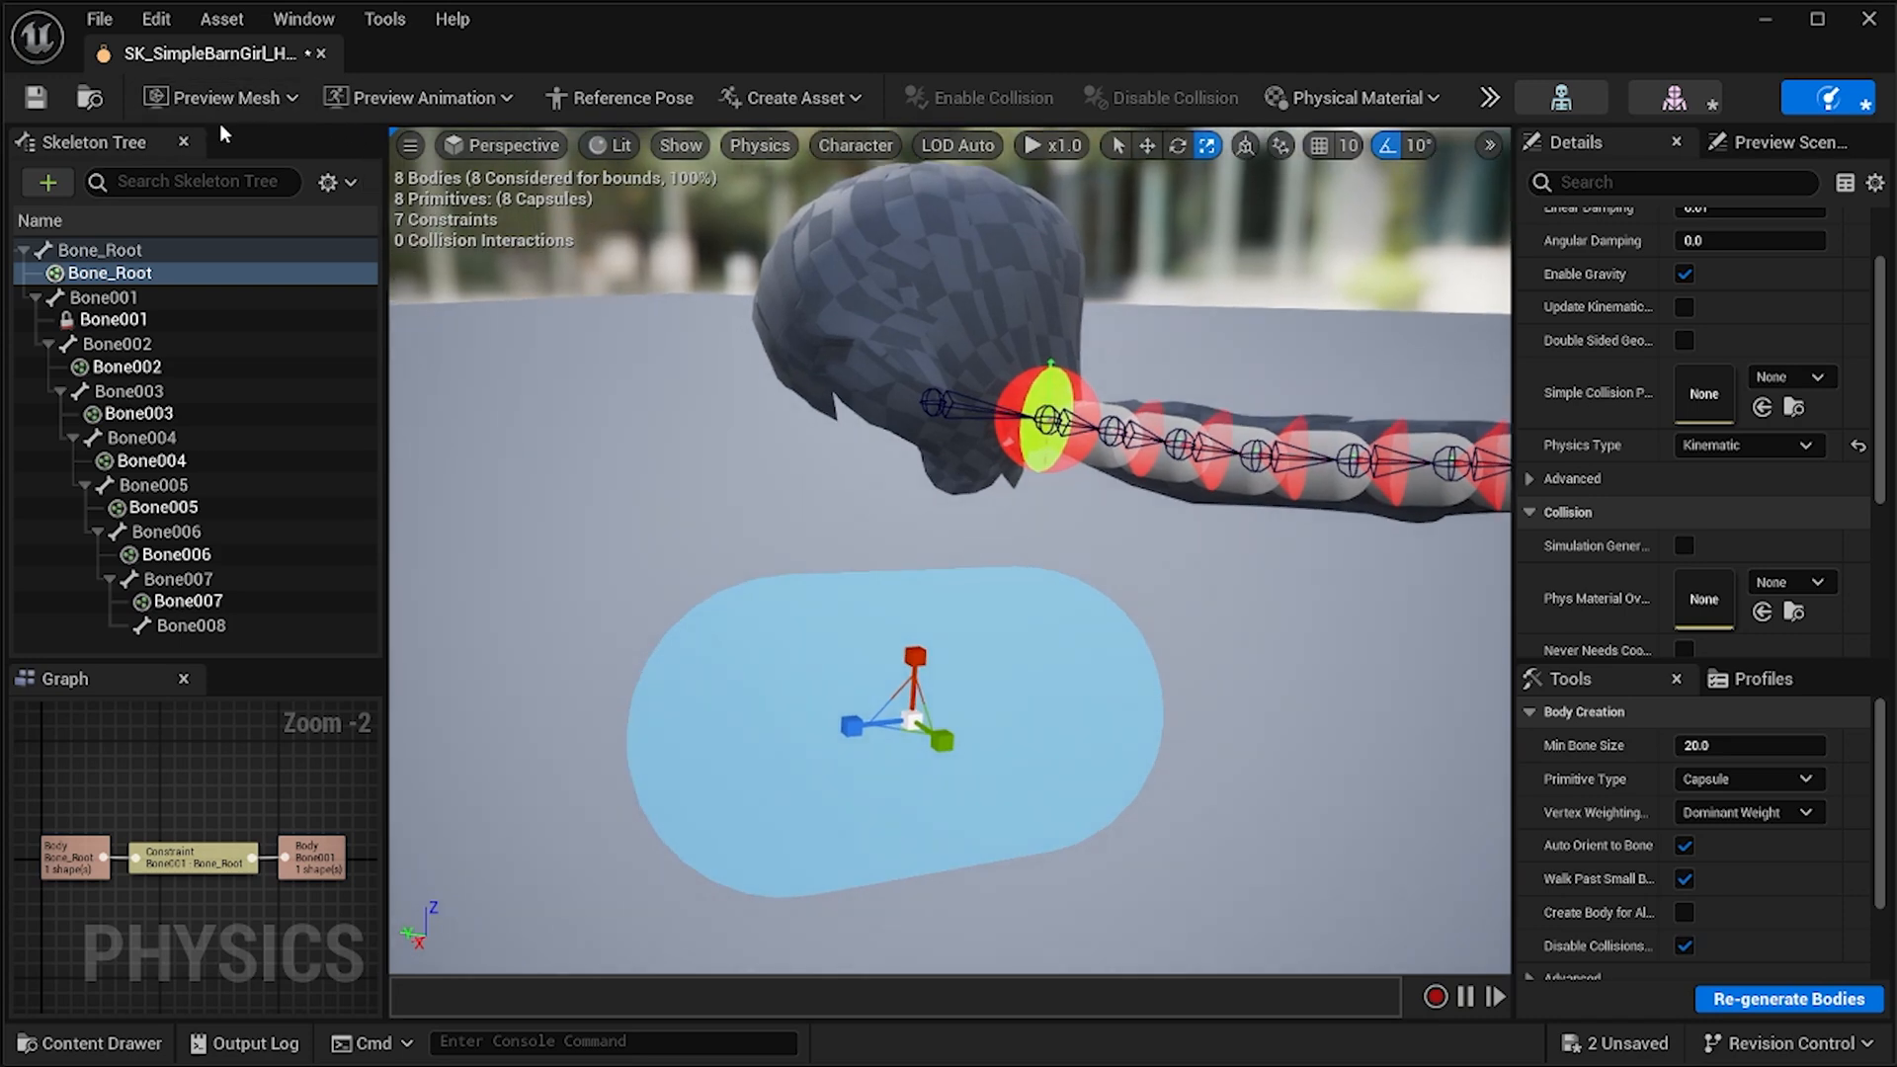
# Add a second capsule shape to Bone_Root in the hair physics asset.
pyautogui.click(126, 254)
pyautogui.rightClick(125, 255)
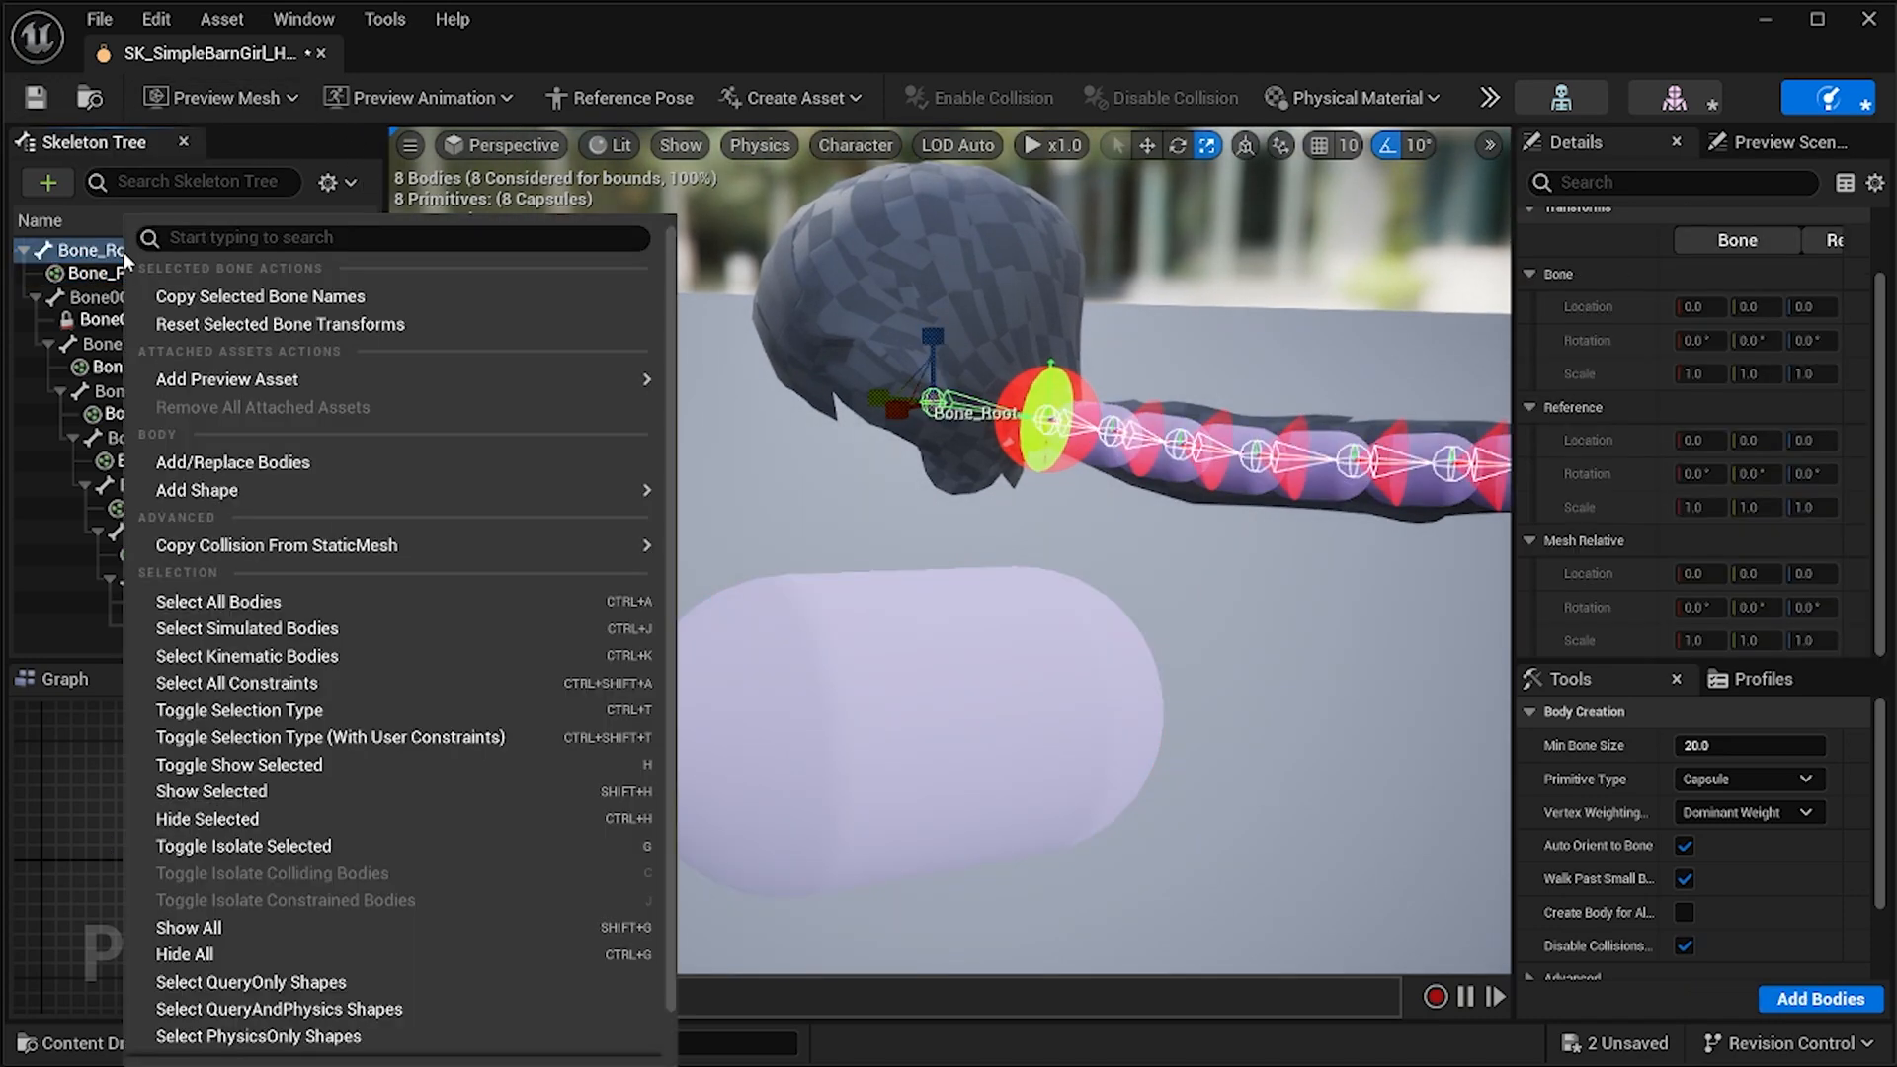
pyautogui.click(108, 258)
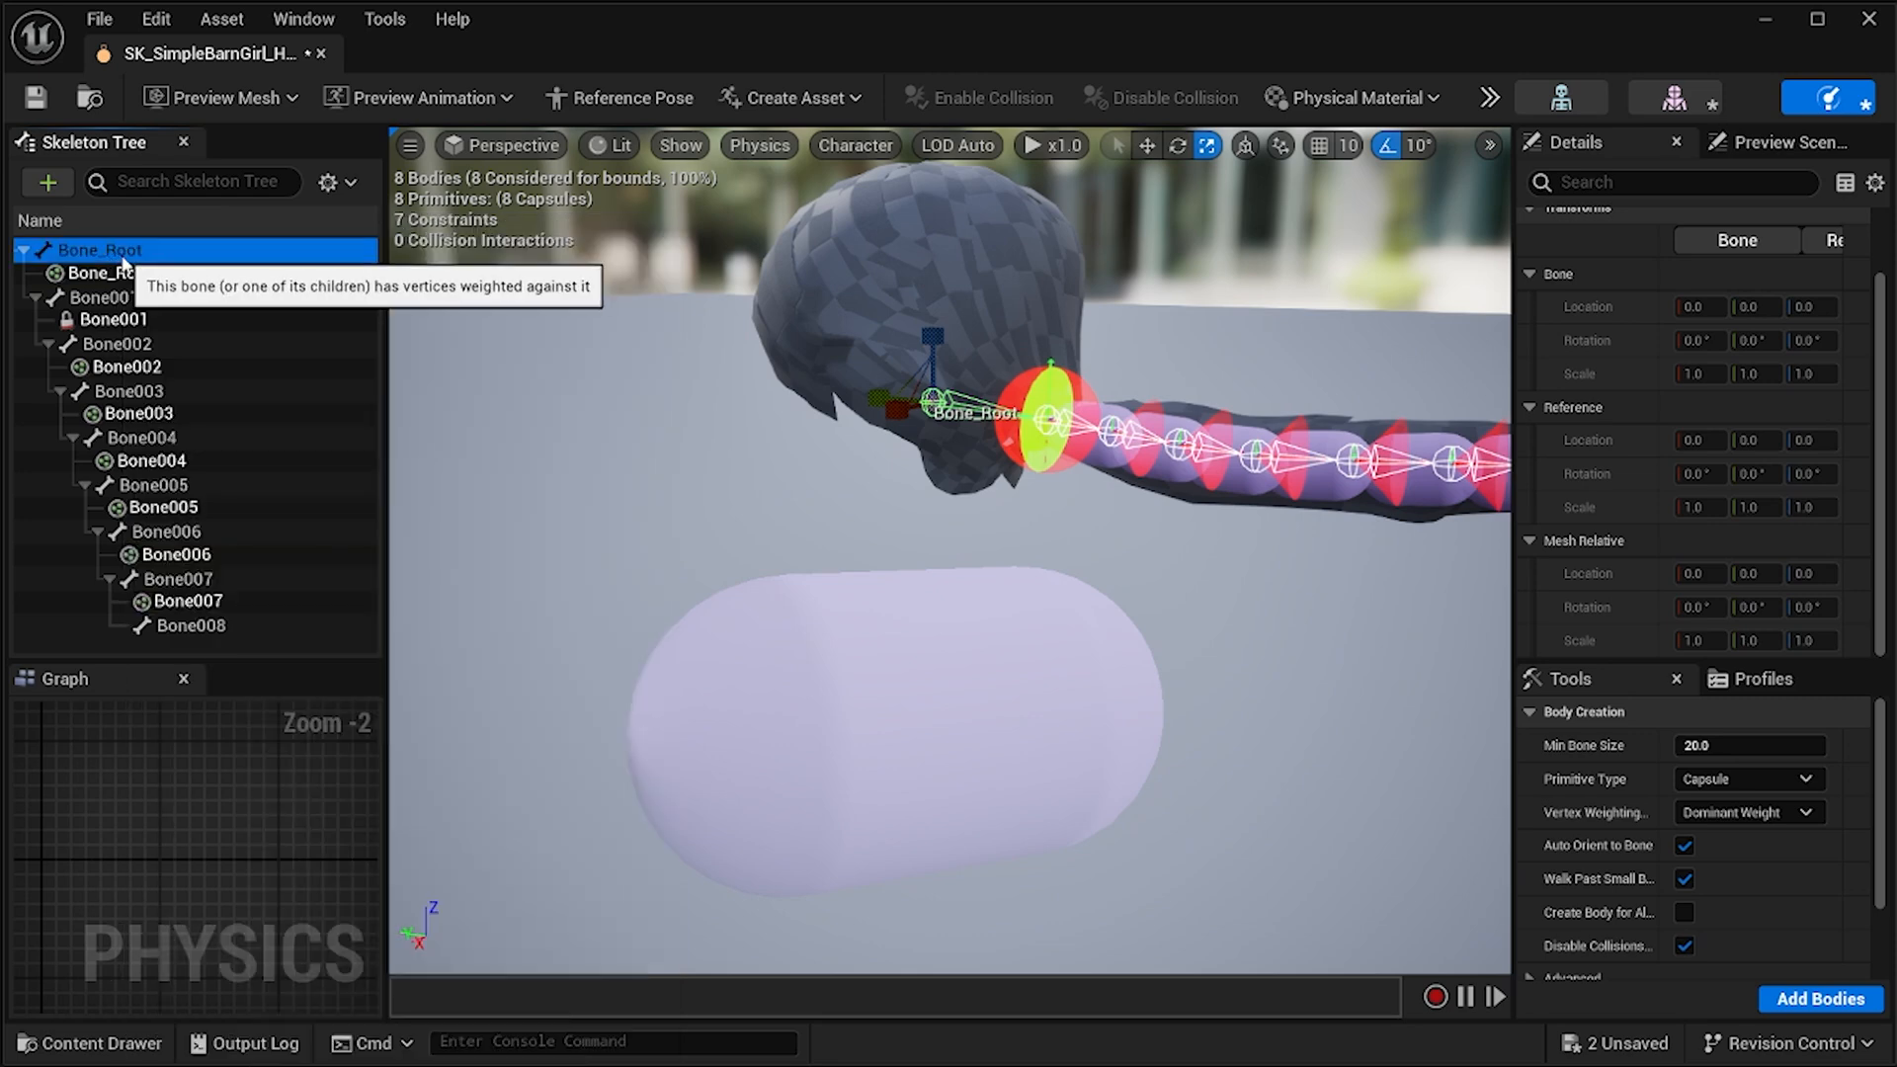
pyautogui.rightClick(128, 255)
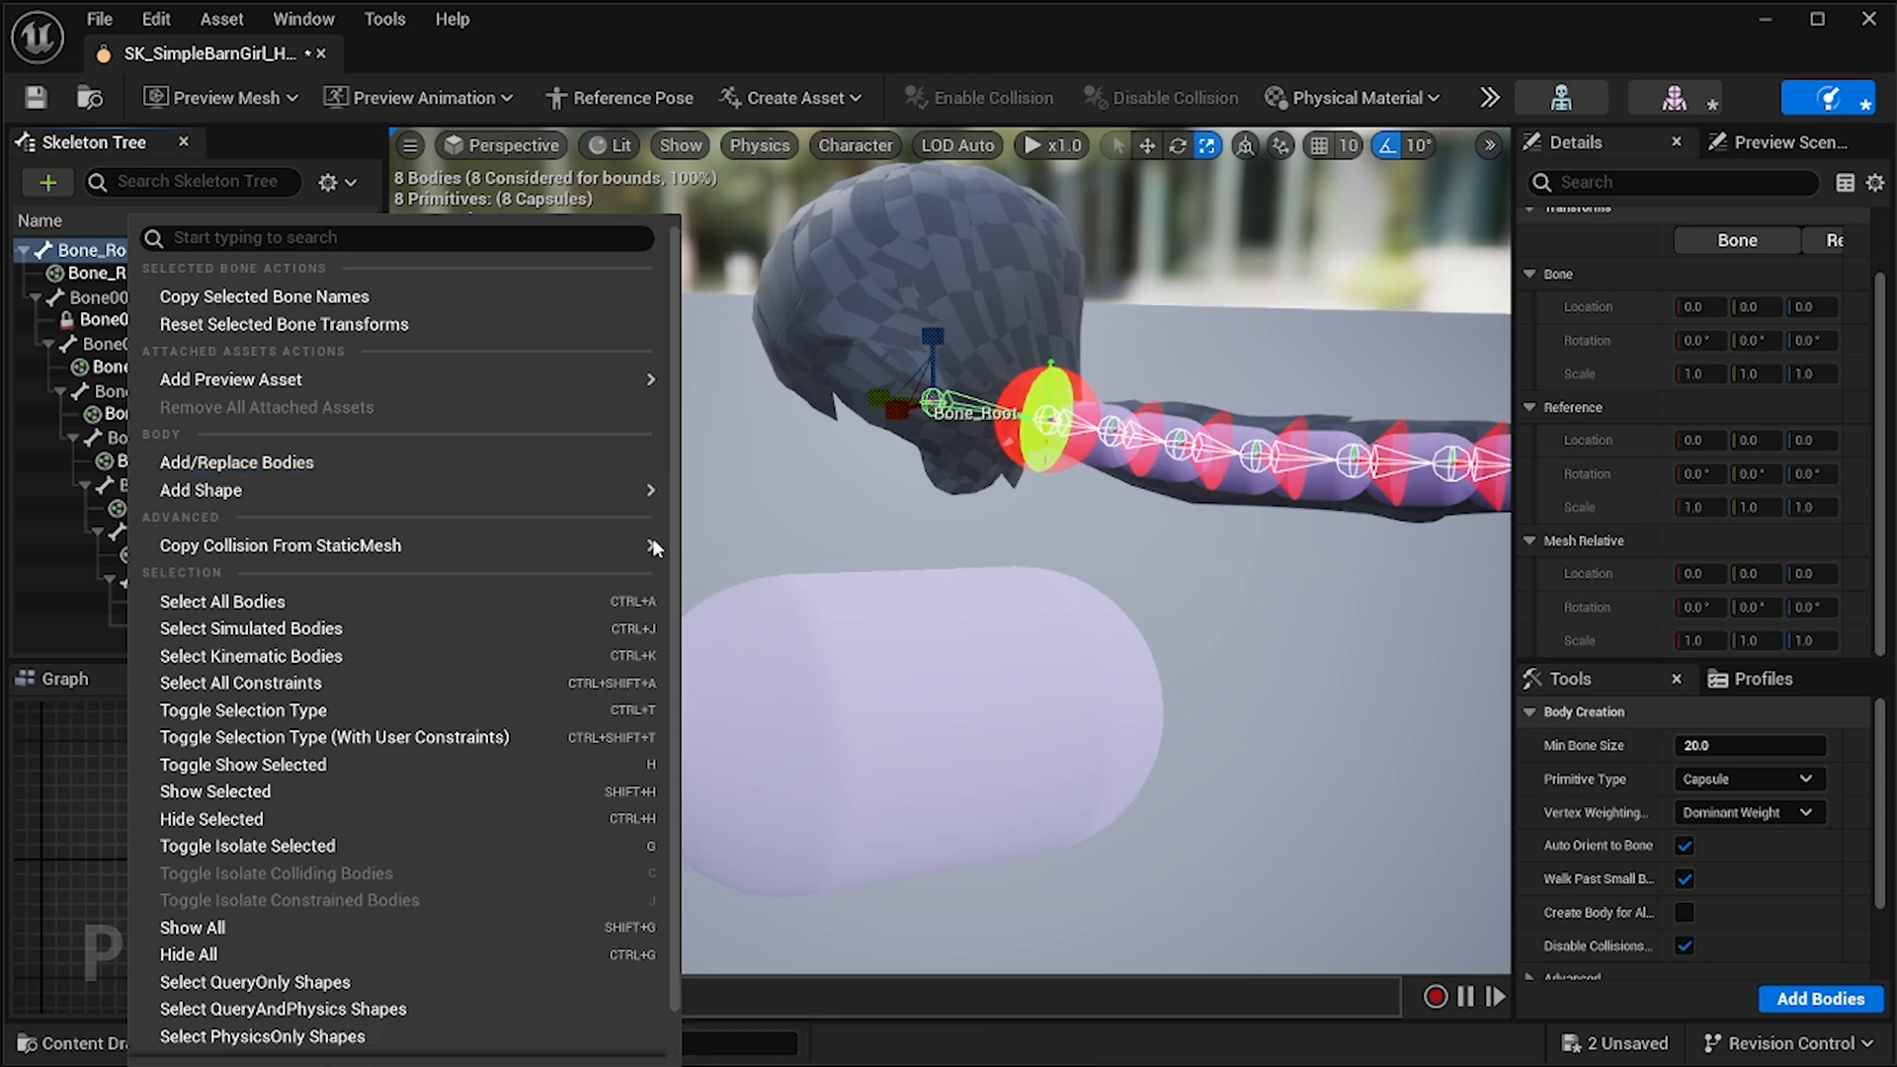
pyautogui.moveTo(384, 486)
pyautogui.click(855, 577)
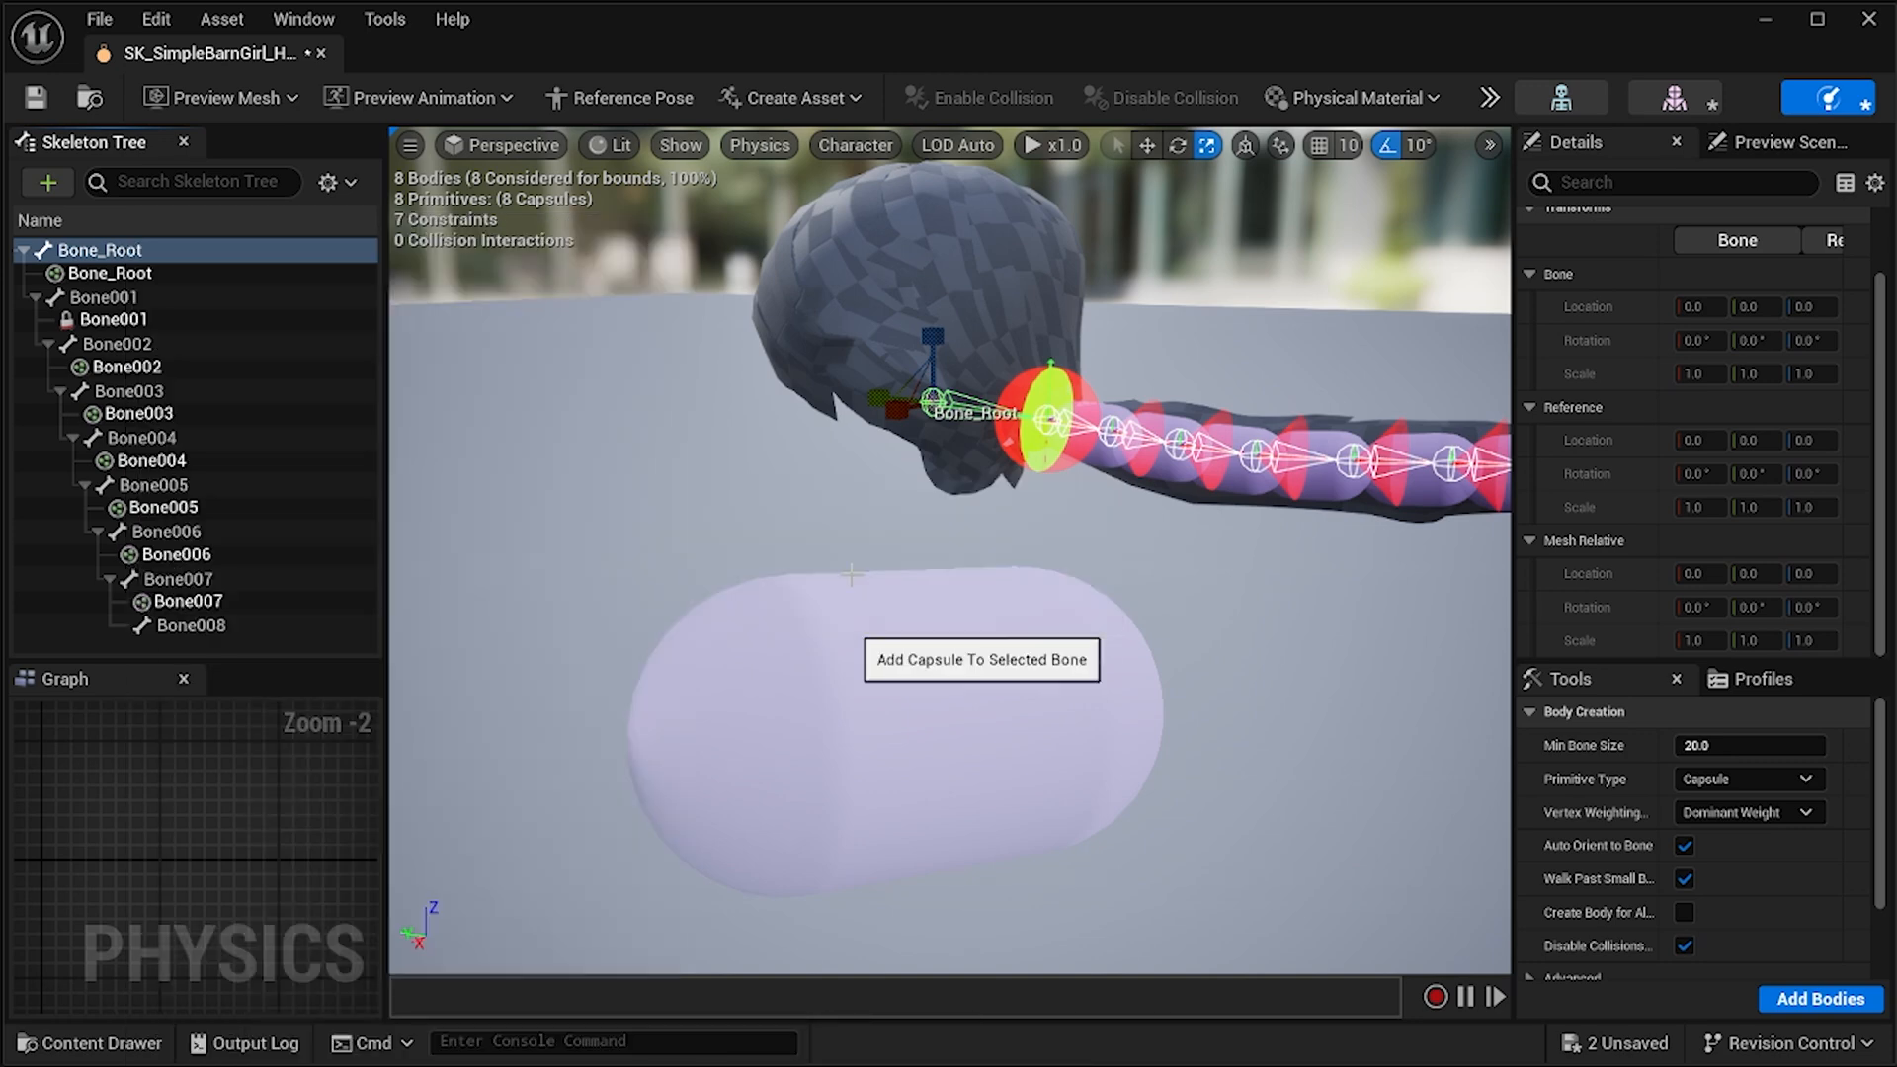
# Scale the new Bone_Root capsule down to a slimmer shape and lower it slightly through the head.
pyautogui.moveTo(834, 550); pyautogui.dragTo(884, 464, button='right')
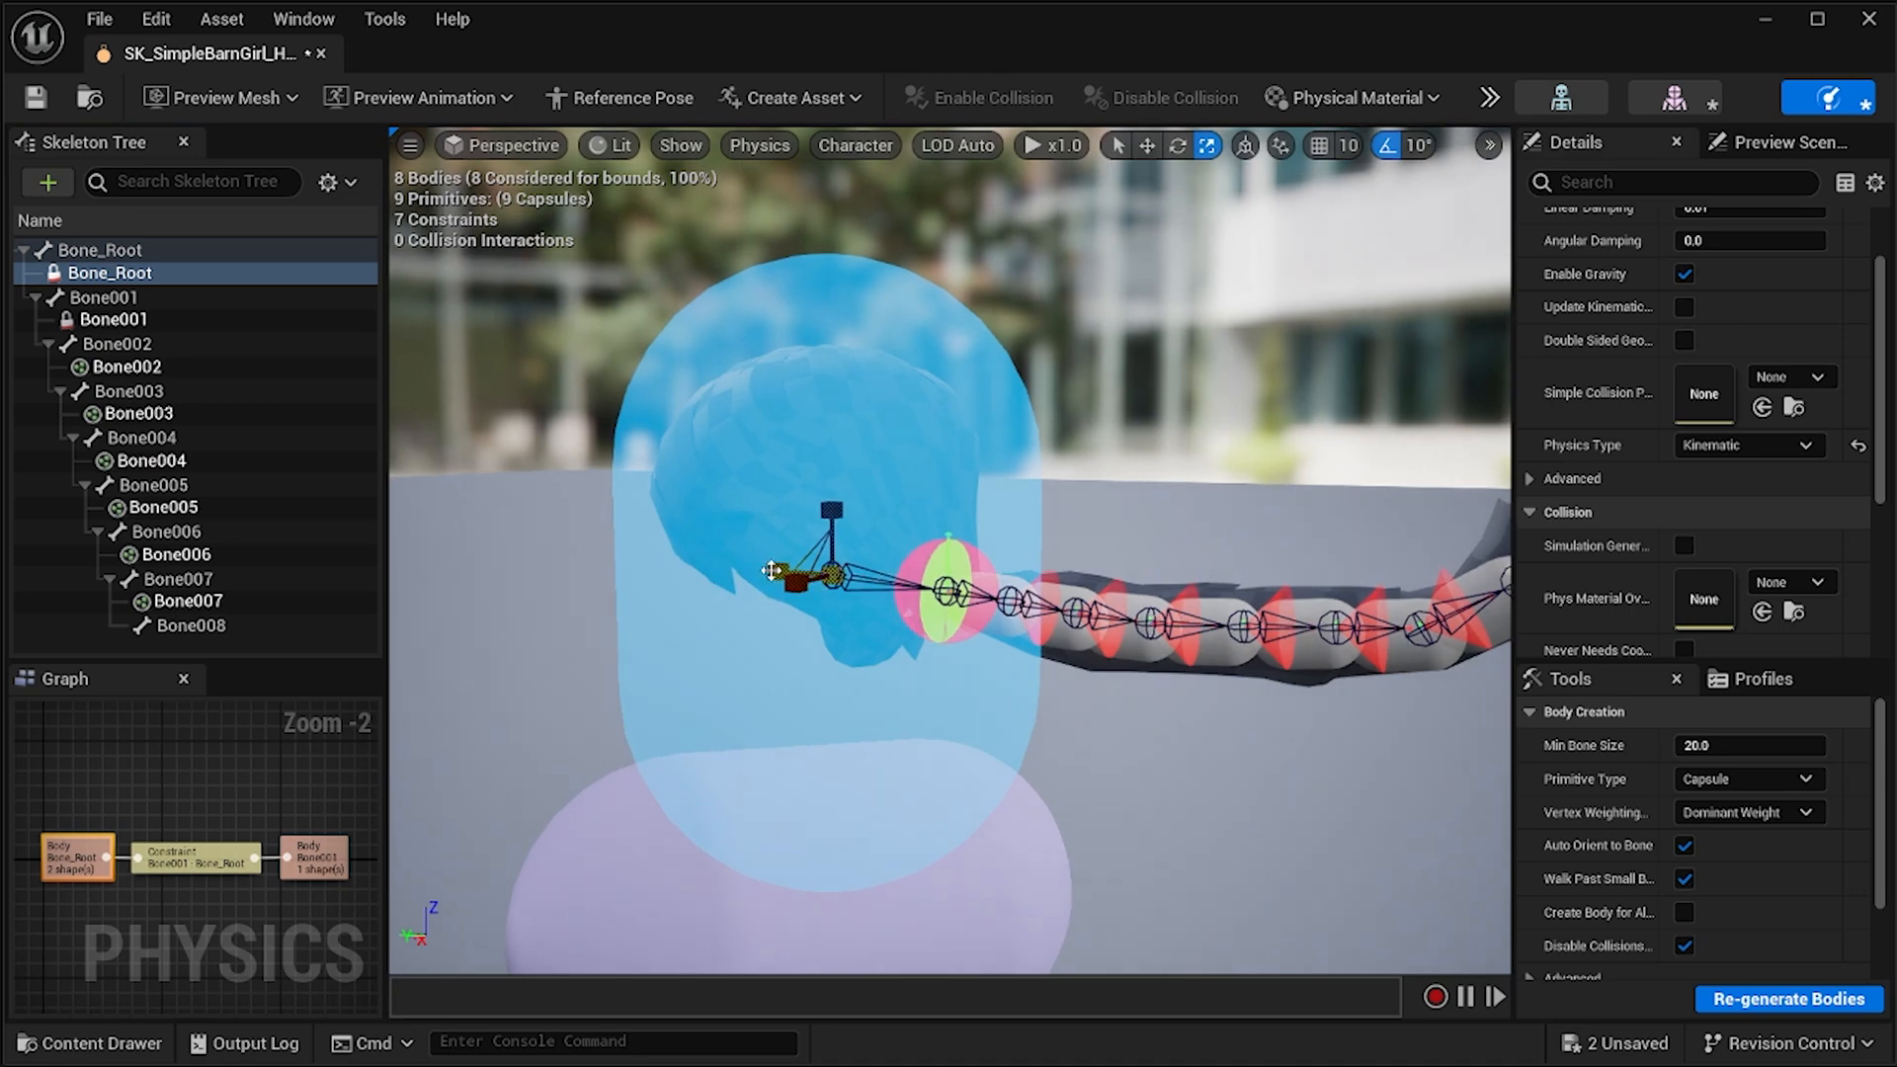
pyautogui.moveTo(779, 572); pyautogui.dragTo(893, 577)
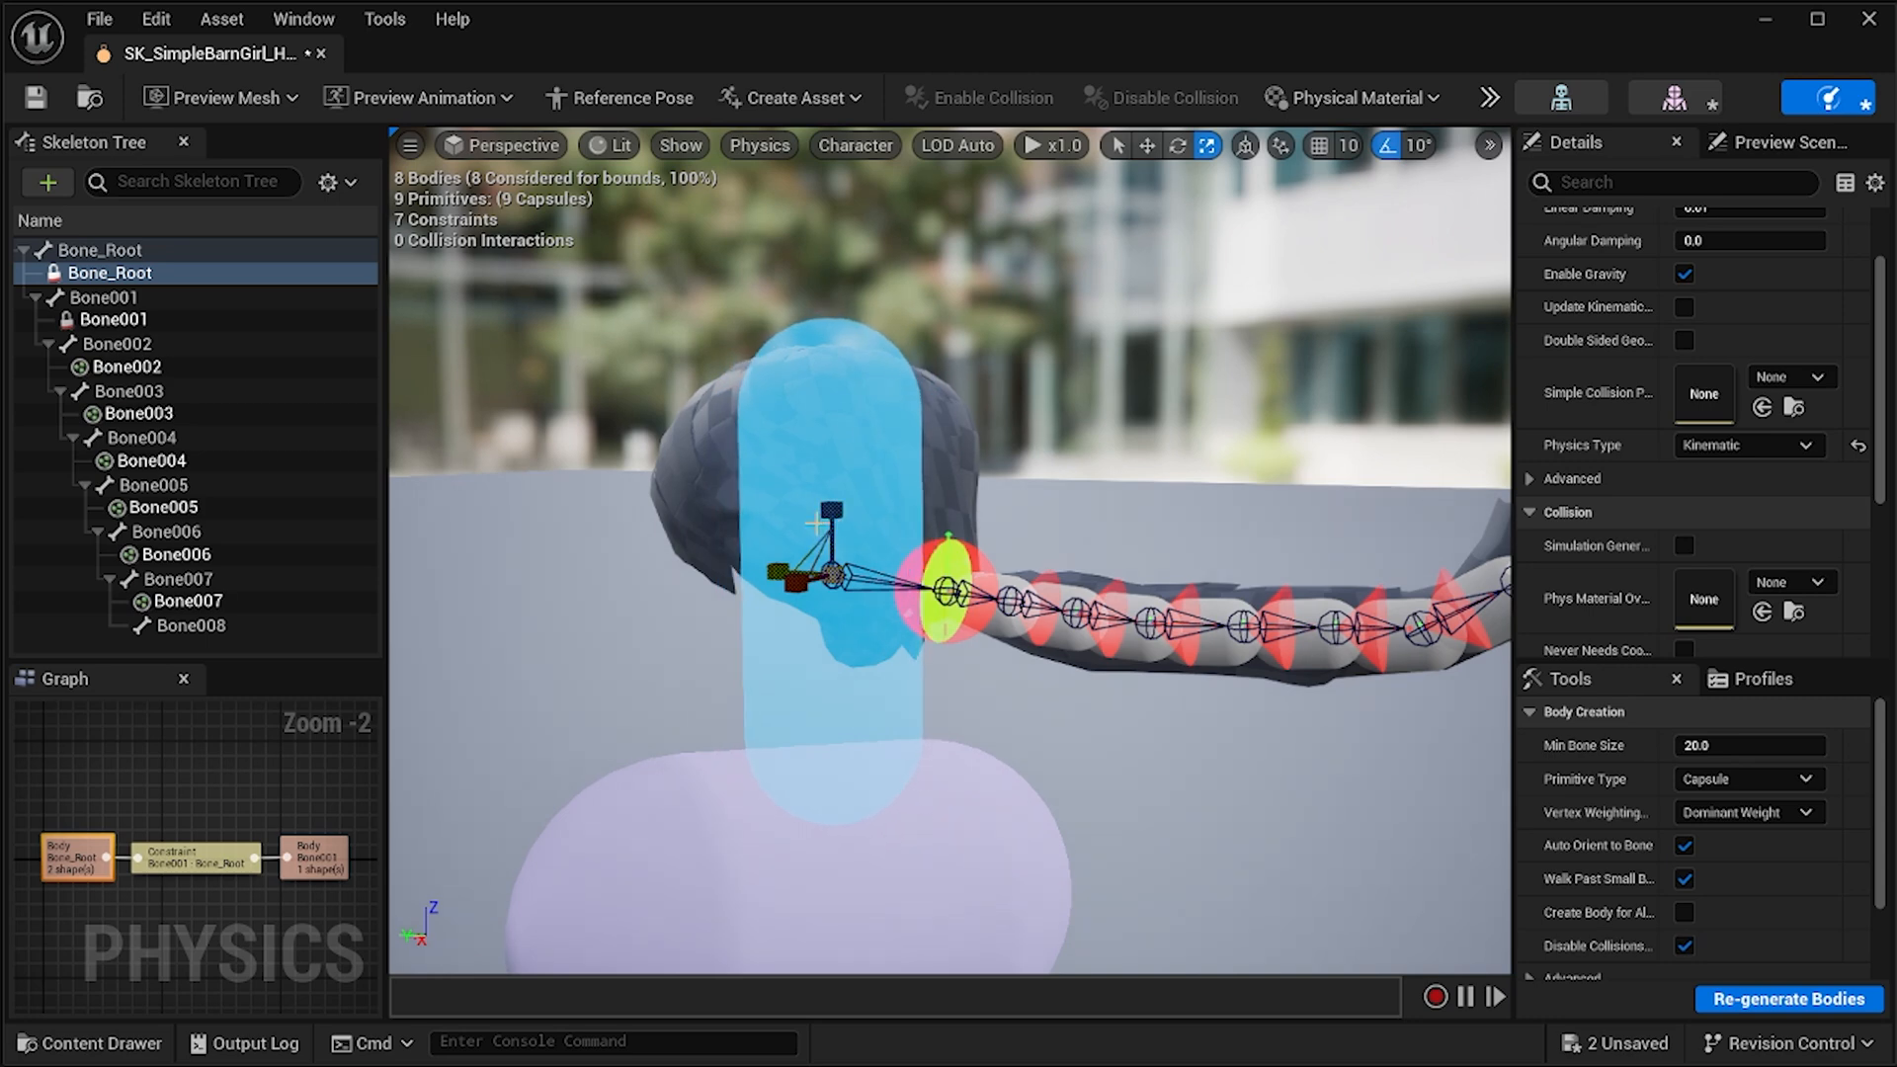
pyautogui.press('w')
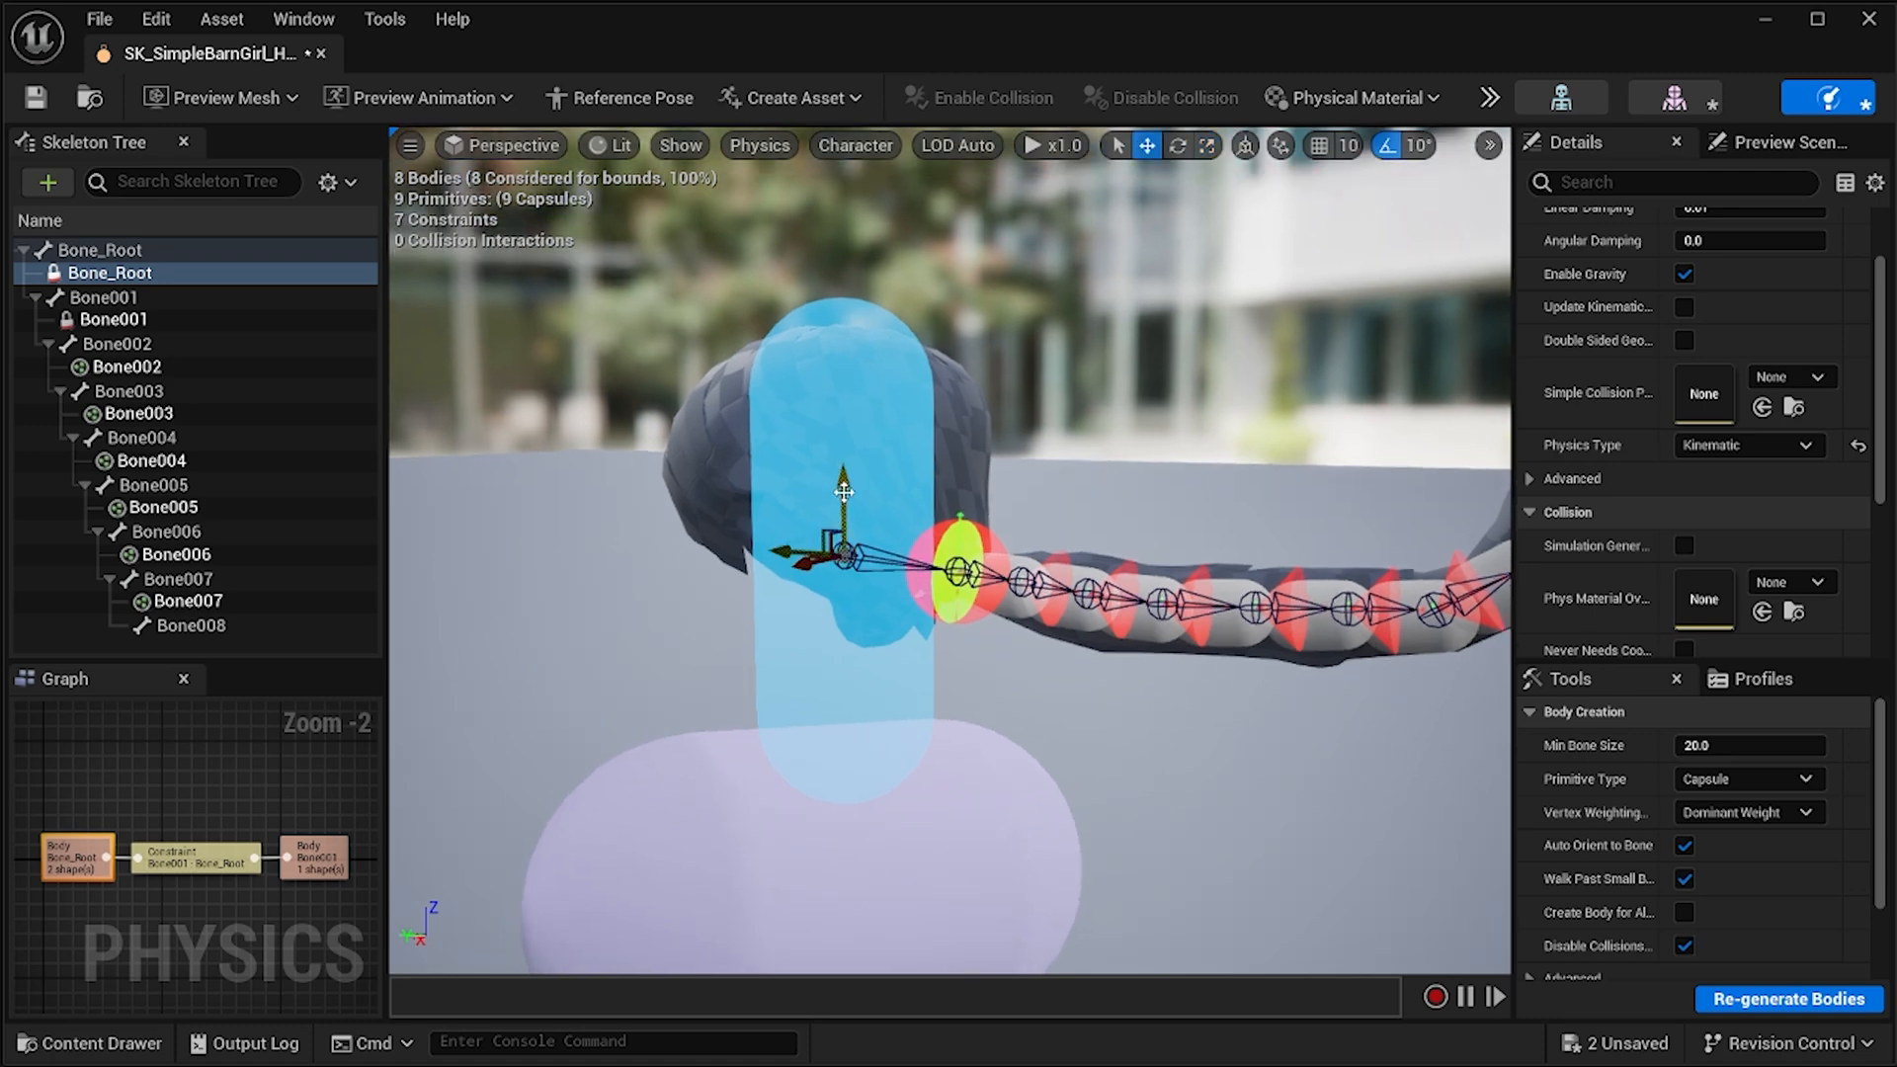
pyautogui.moveTo(844, 491); pyautogui.dragTo(885, 527)
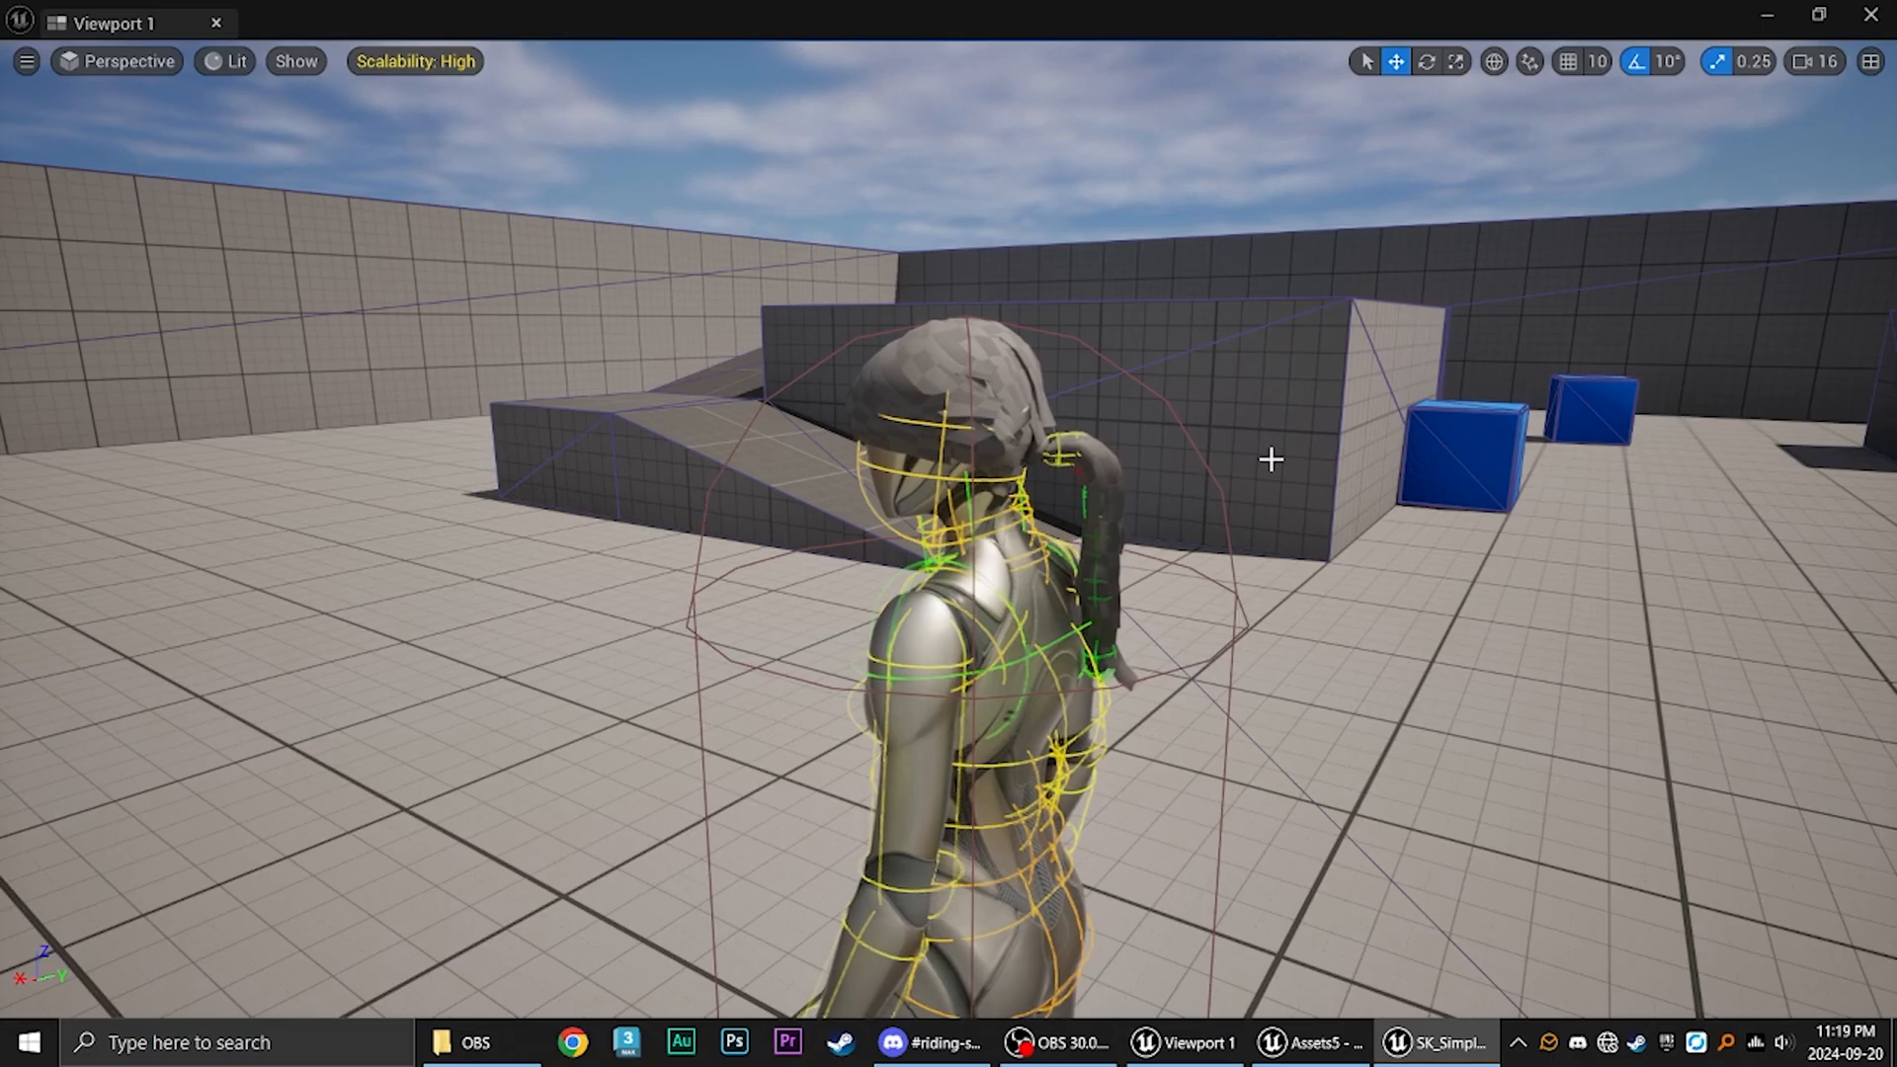
# Set the level viewport's camera speed to 1 and inspect the character's neck, shoulders and ponytail from behind.
pyautogui.moveTo(1271, 454); pyautogui.dragTo(1271, 454, button='right')
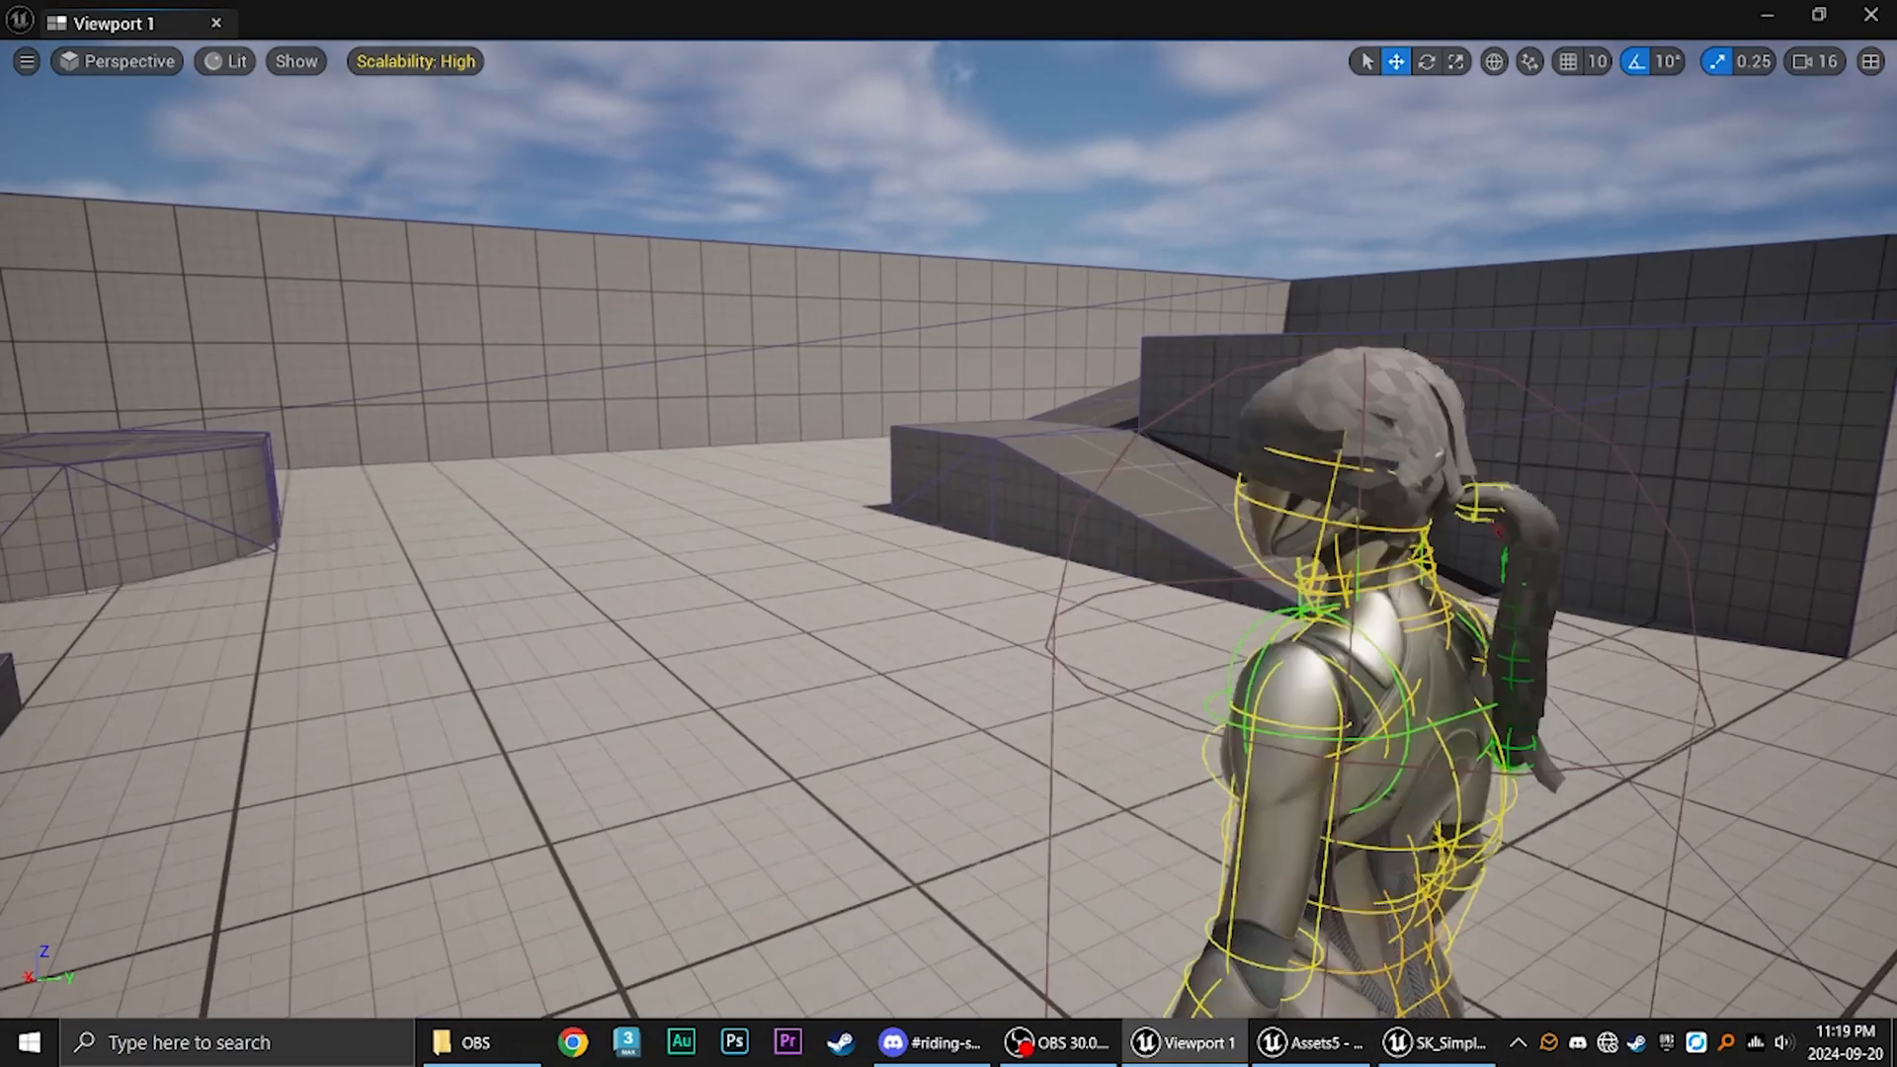
pyautogui.moveTo(1270, 454); pyautogui.dragTo(1270, 453, button='middle')
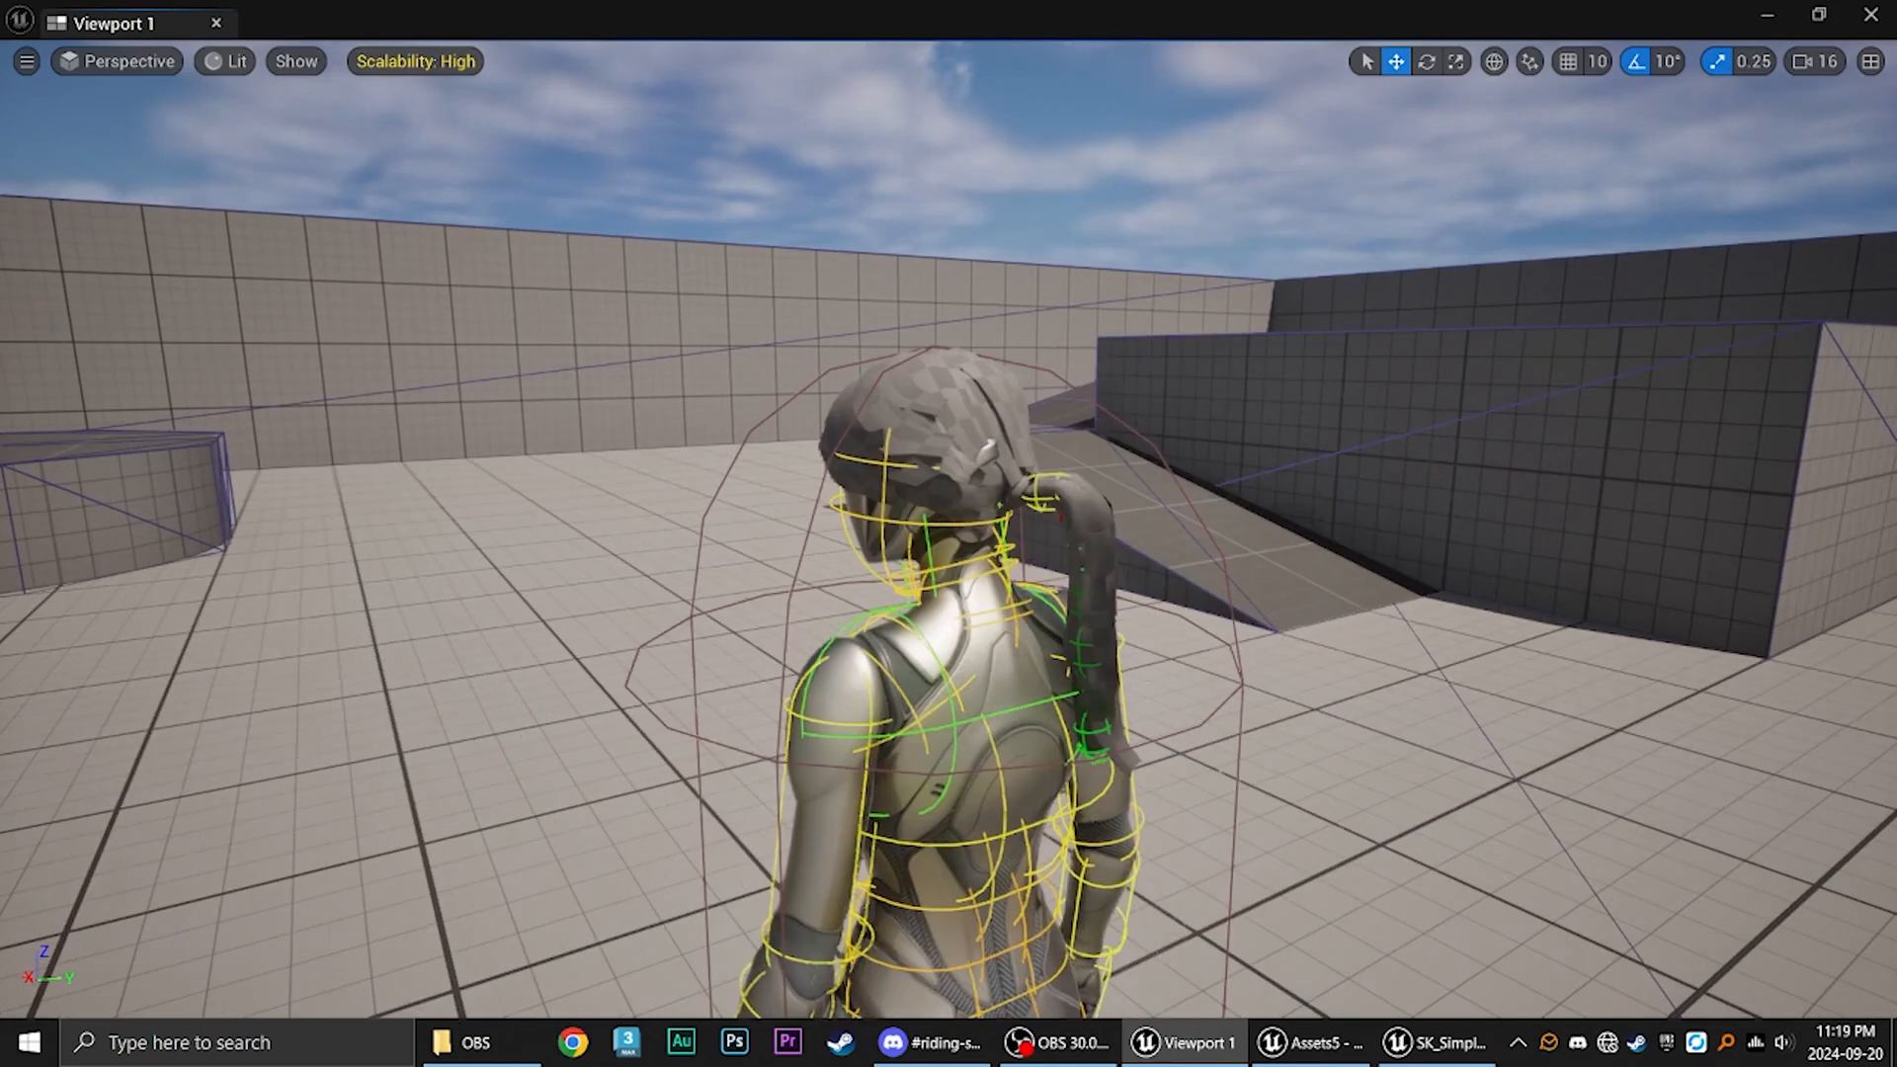
pyautogui.click(1816, 61)
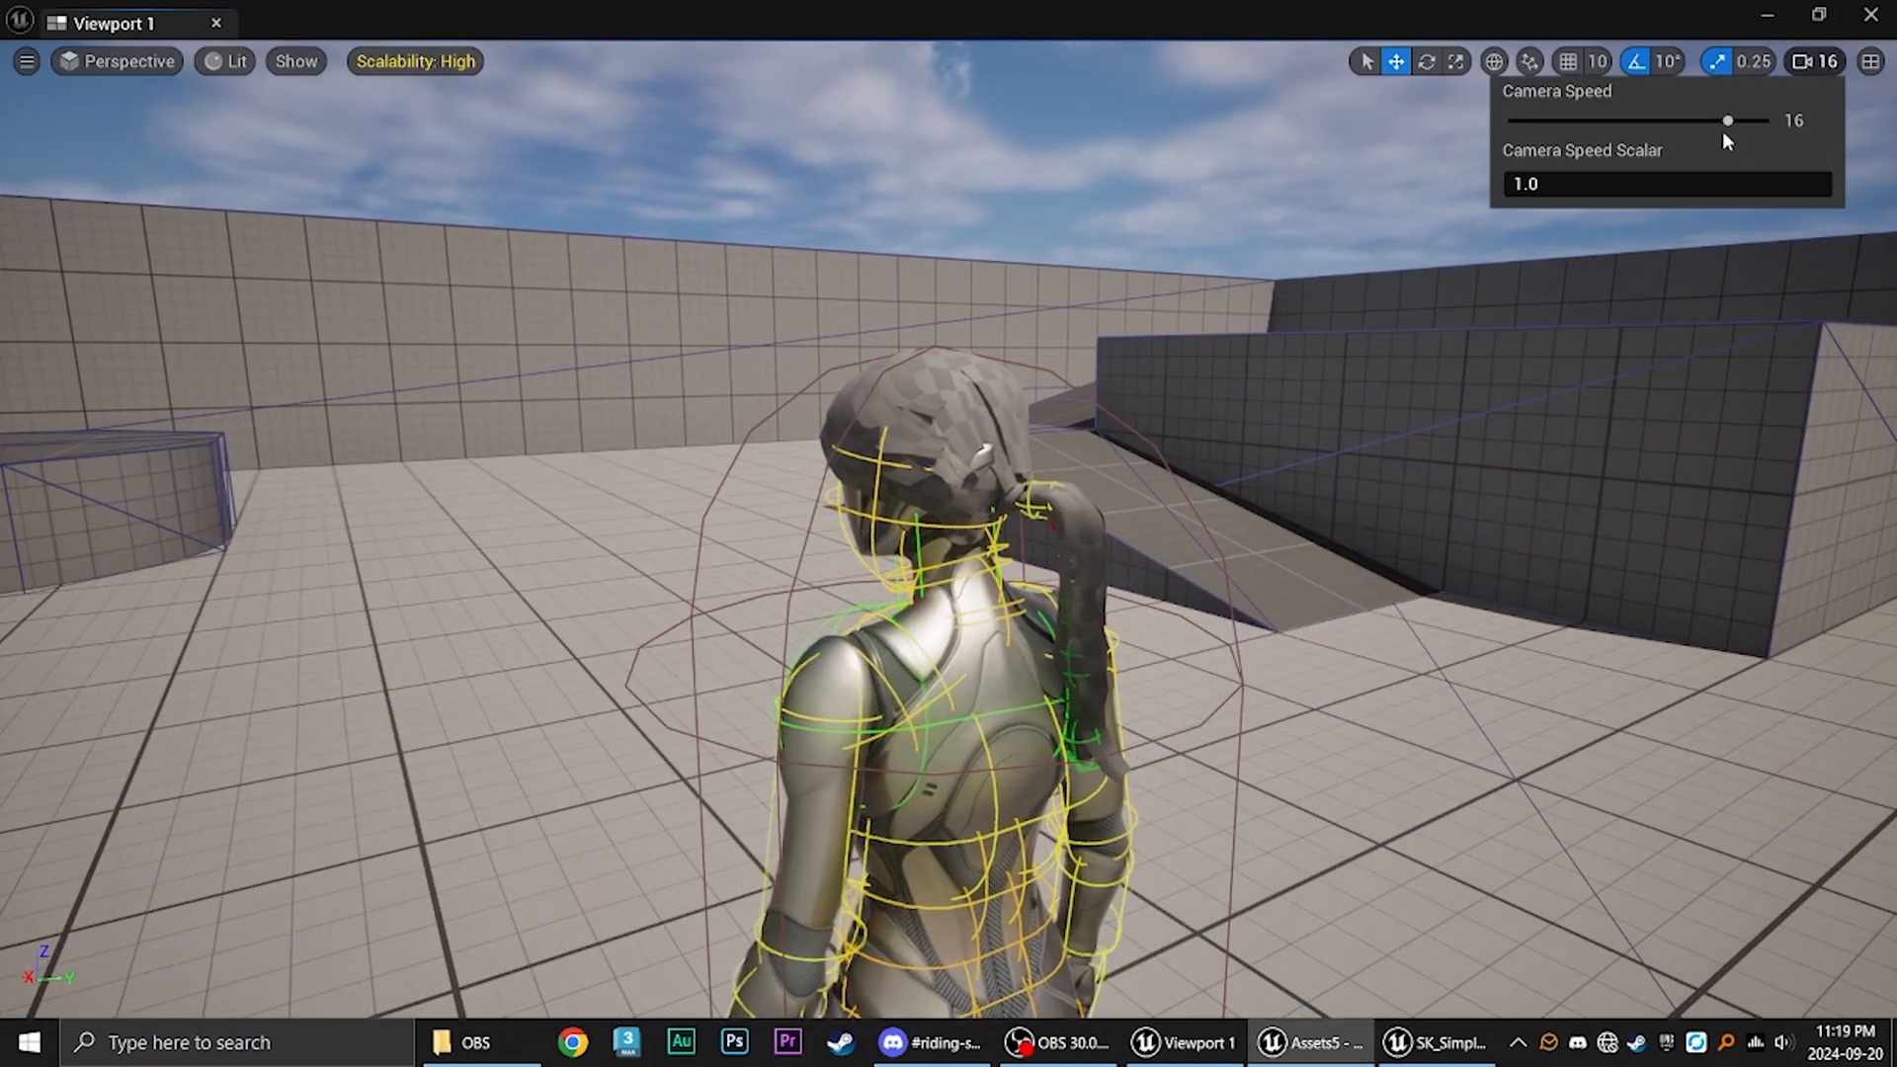
pyautogui.moveTo(1726, 121); pyautogui.dragTo(1508, 121)
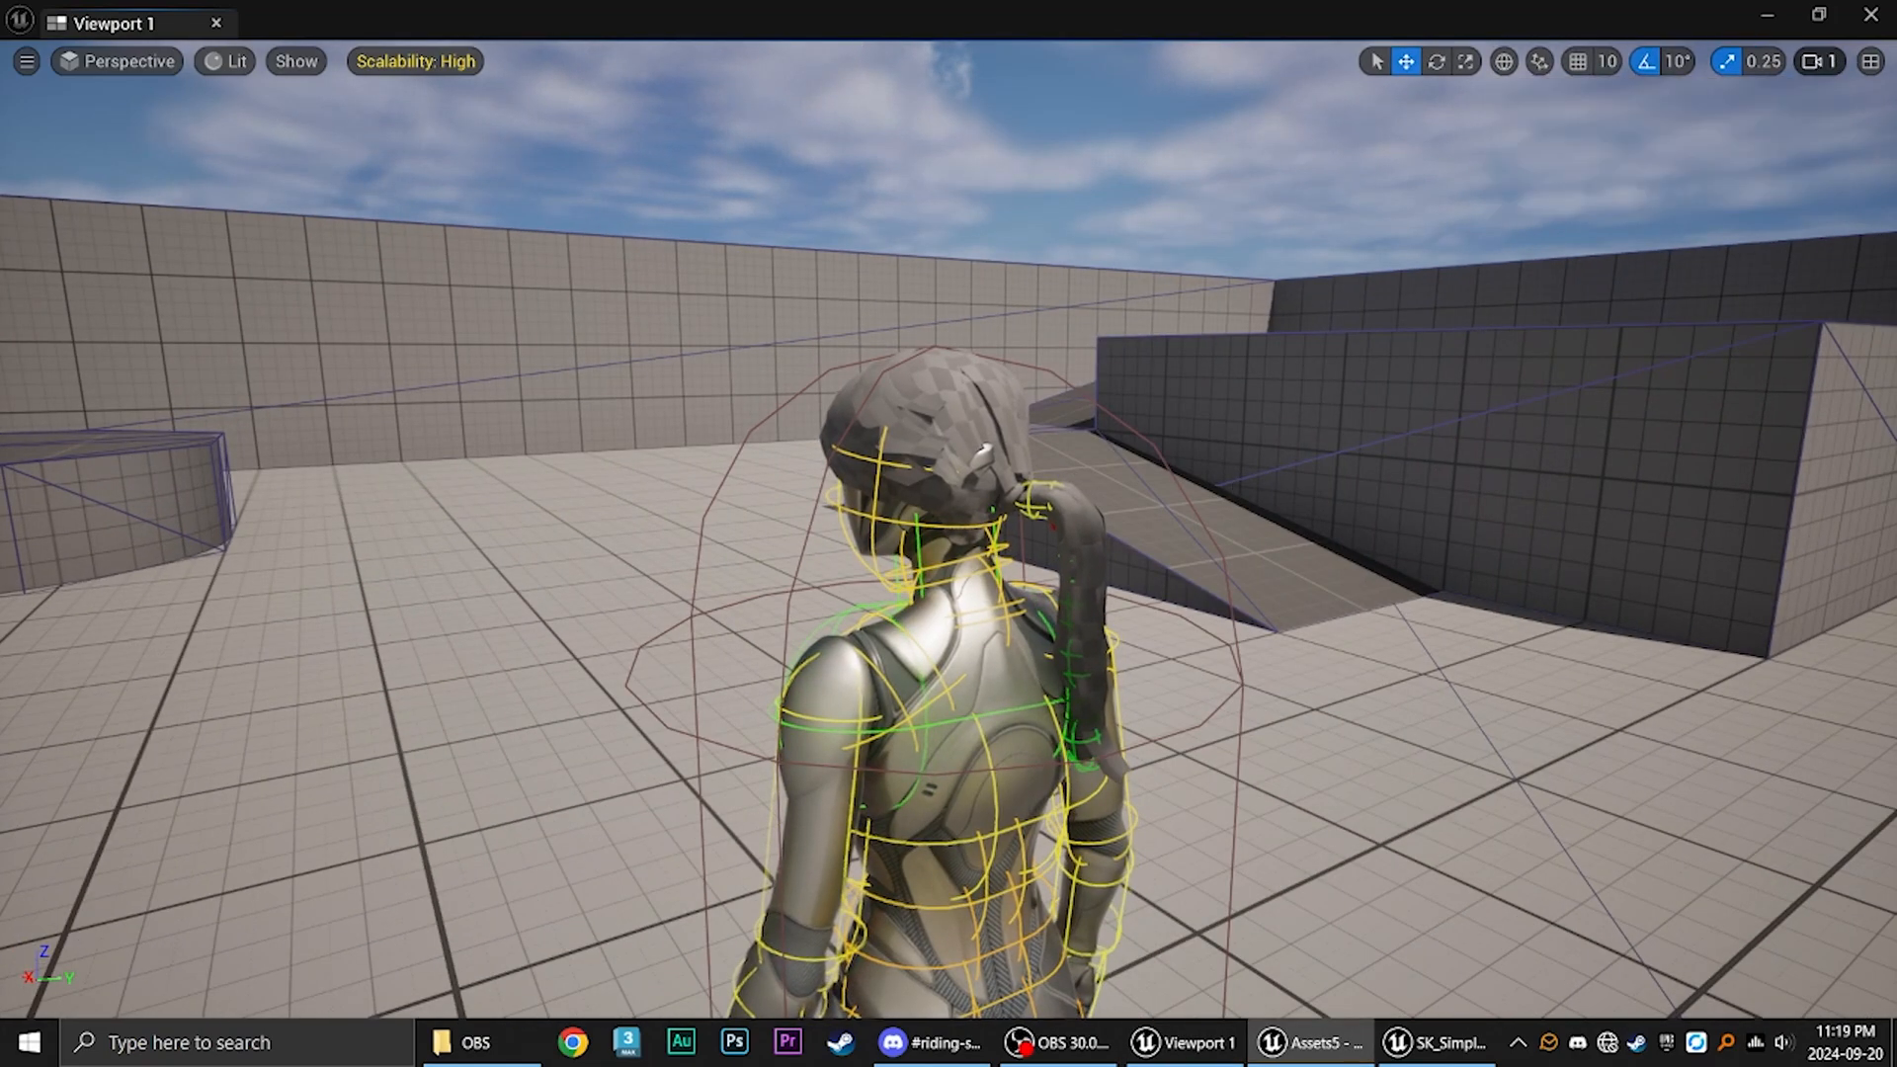
pyautogui.moveTo(949, 533); pyautogui.dragTo(1054, 534, button='right')
pyautogui.press('a')
pyautogui.press('w')
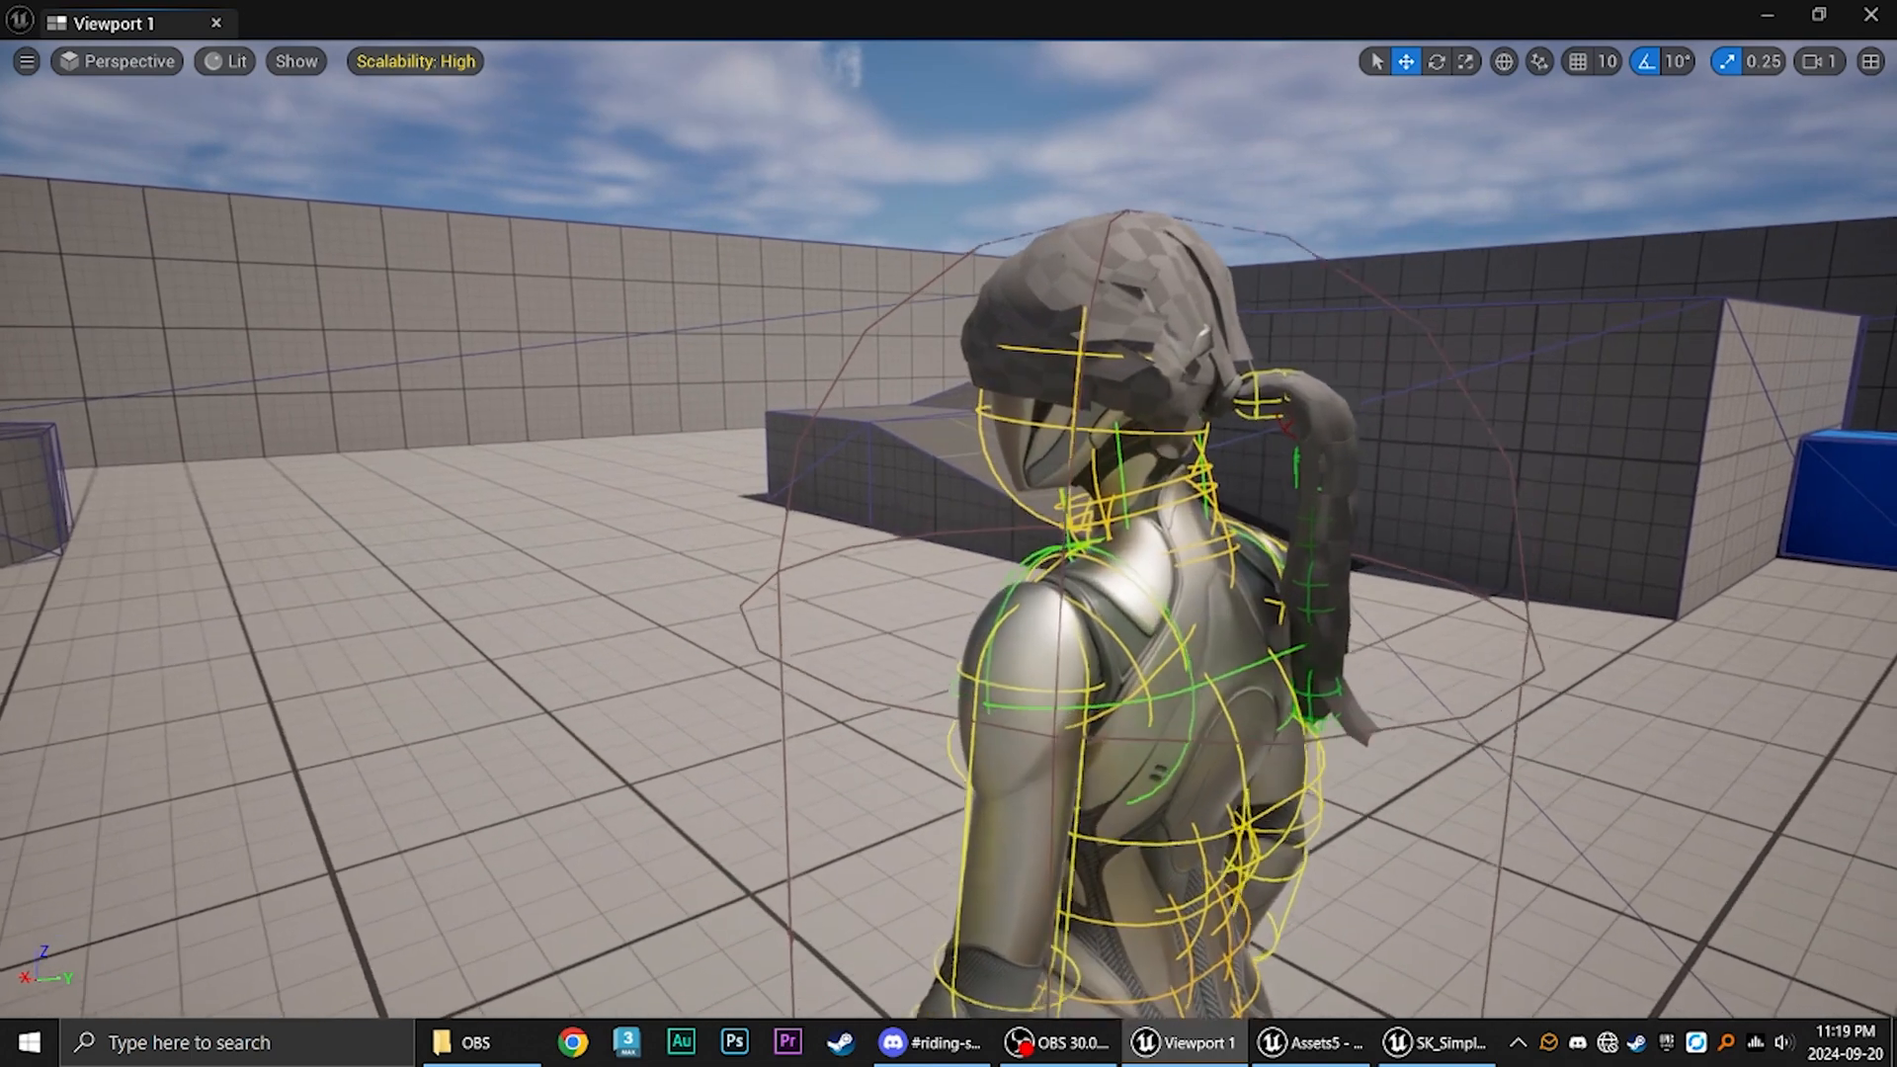
pyautogui.moveTo(1235, 482); pyautogui.dragTo(1259, 482, button='right')
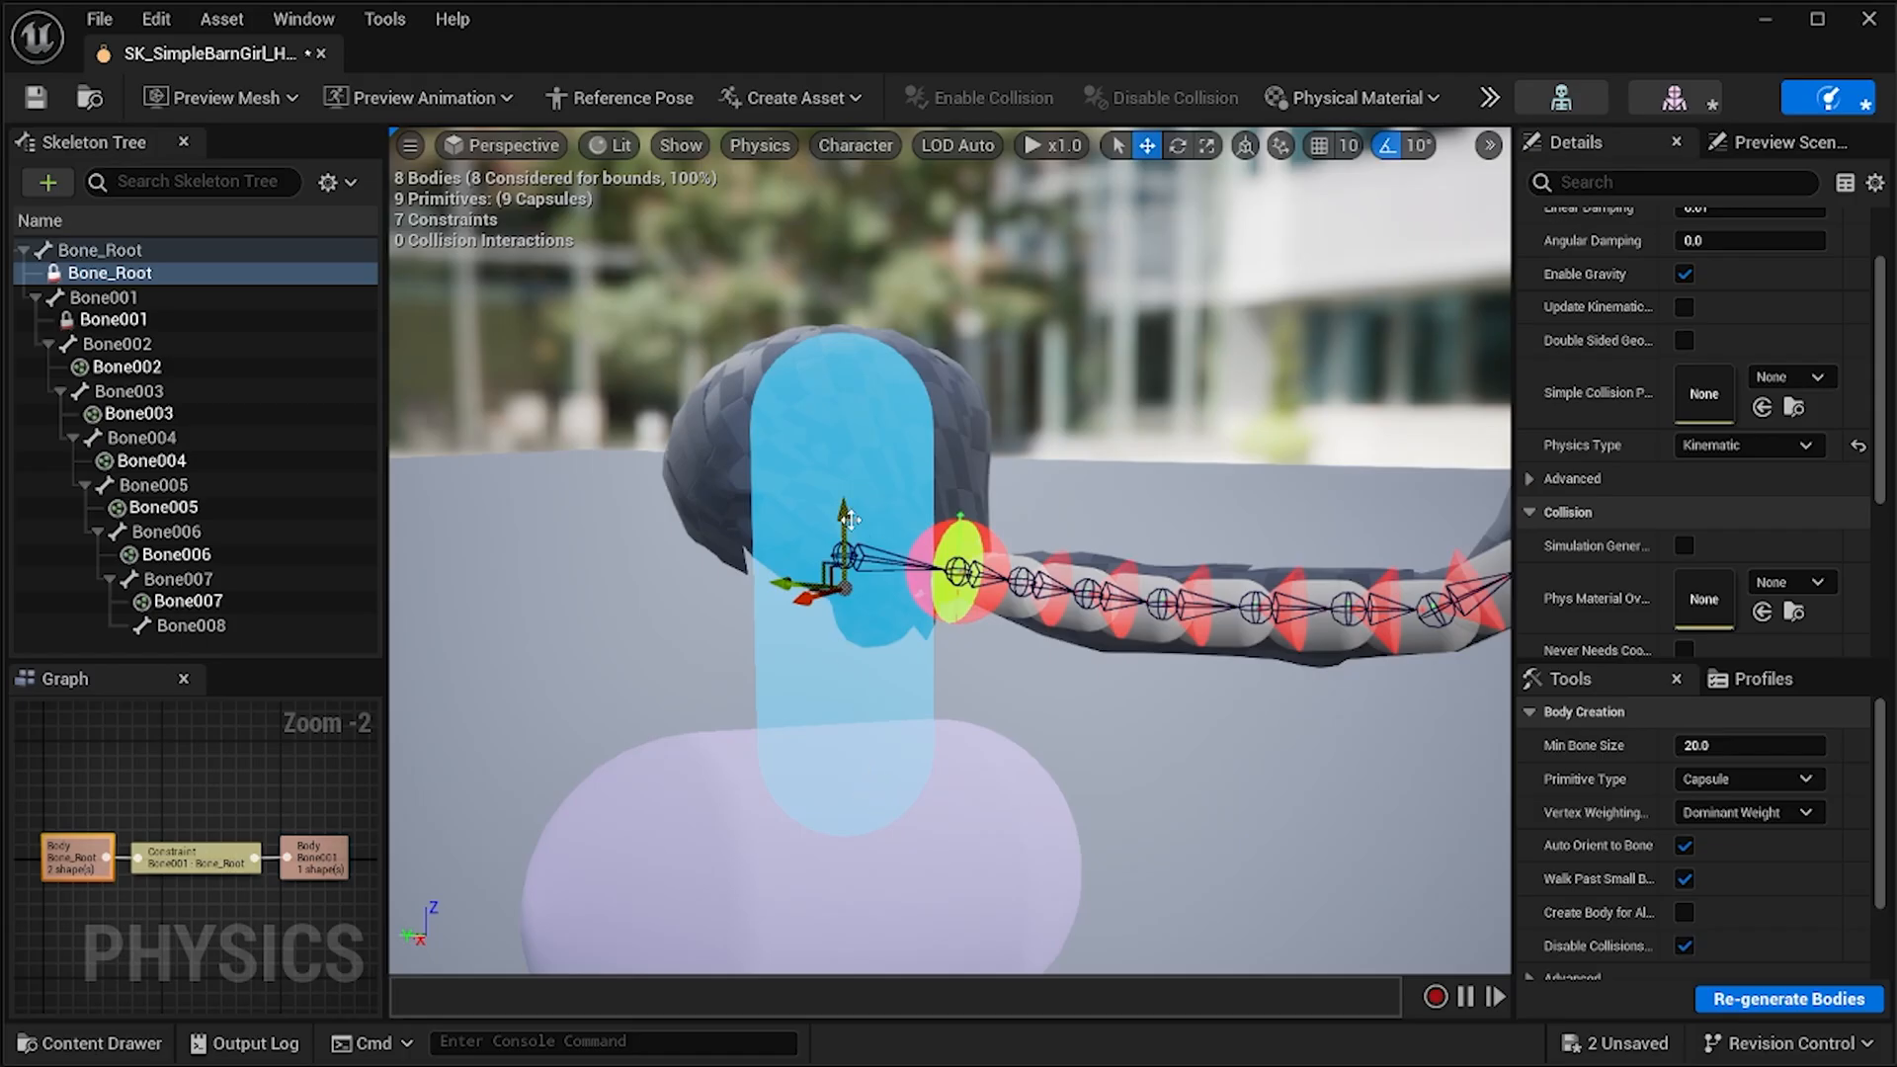
# Adjust the slim Bone_Root capsule's height so it runs from the head down through the neck, comparing it with the character in the level.
pyautogui.moveTo(849, 519); pyautogui.dragTo(846, 413)
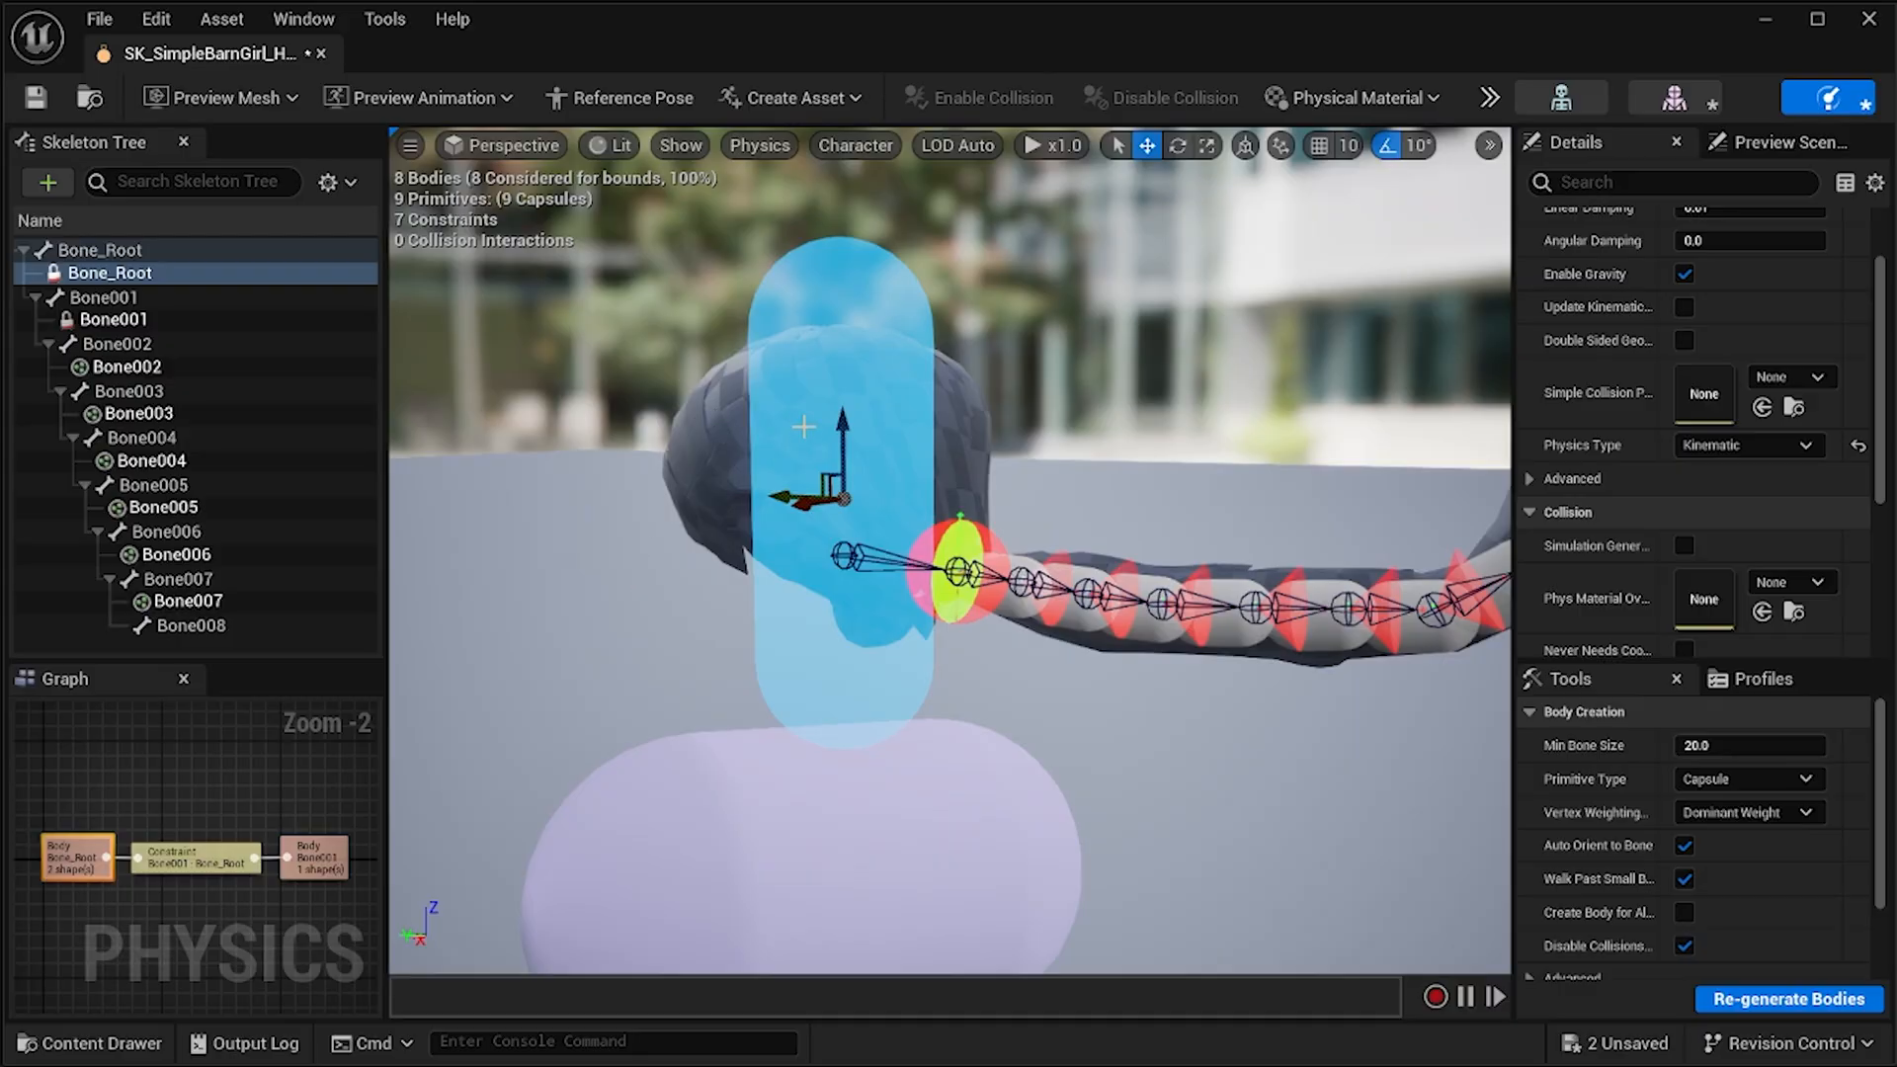
pyautogui.moveTo(843, 415); pyautogui.dragTo(856, 505)
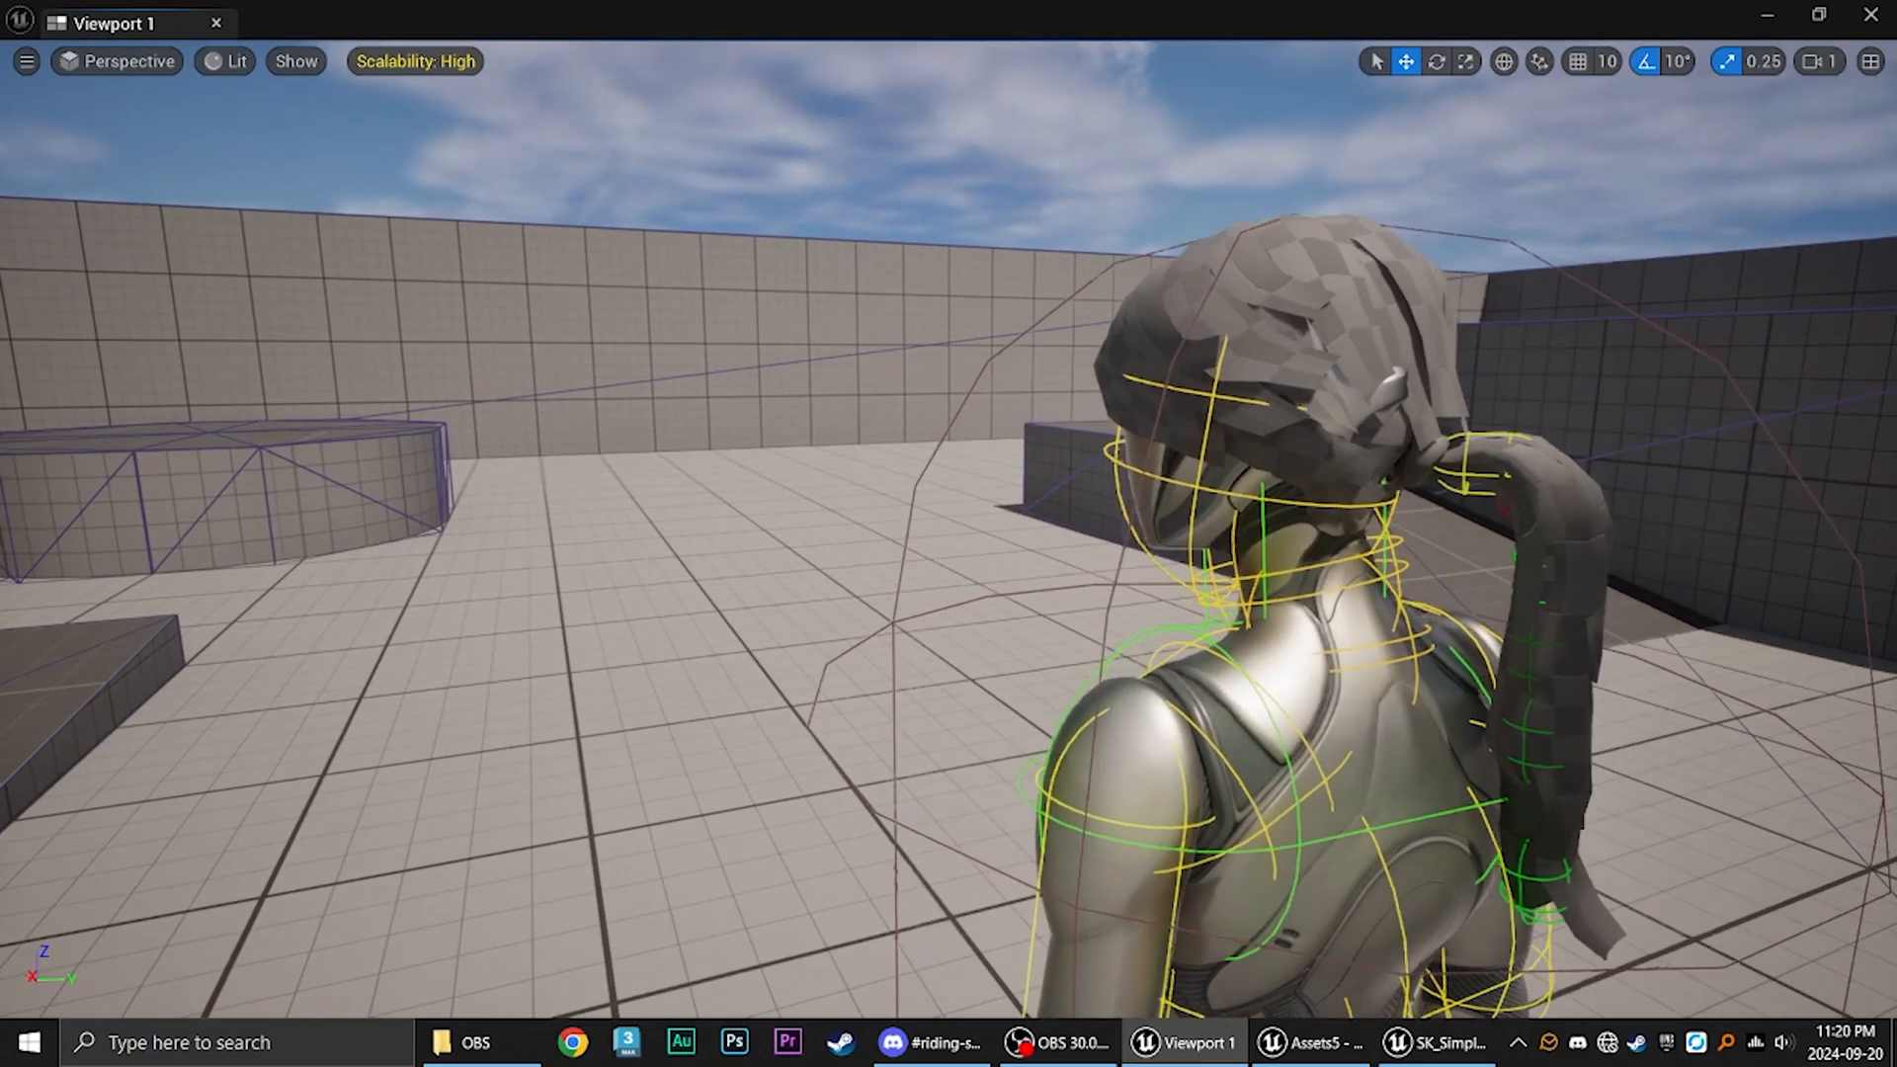
pyautogui.press('s')
pyautogui.press('d')
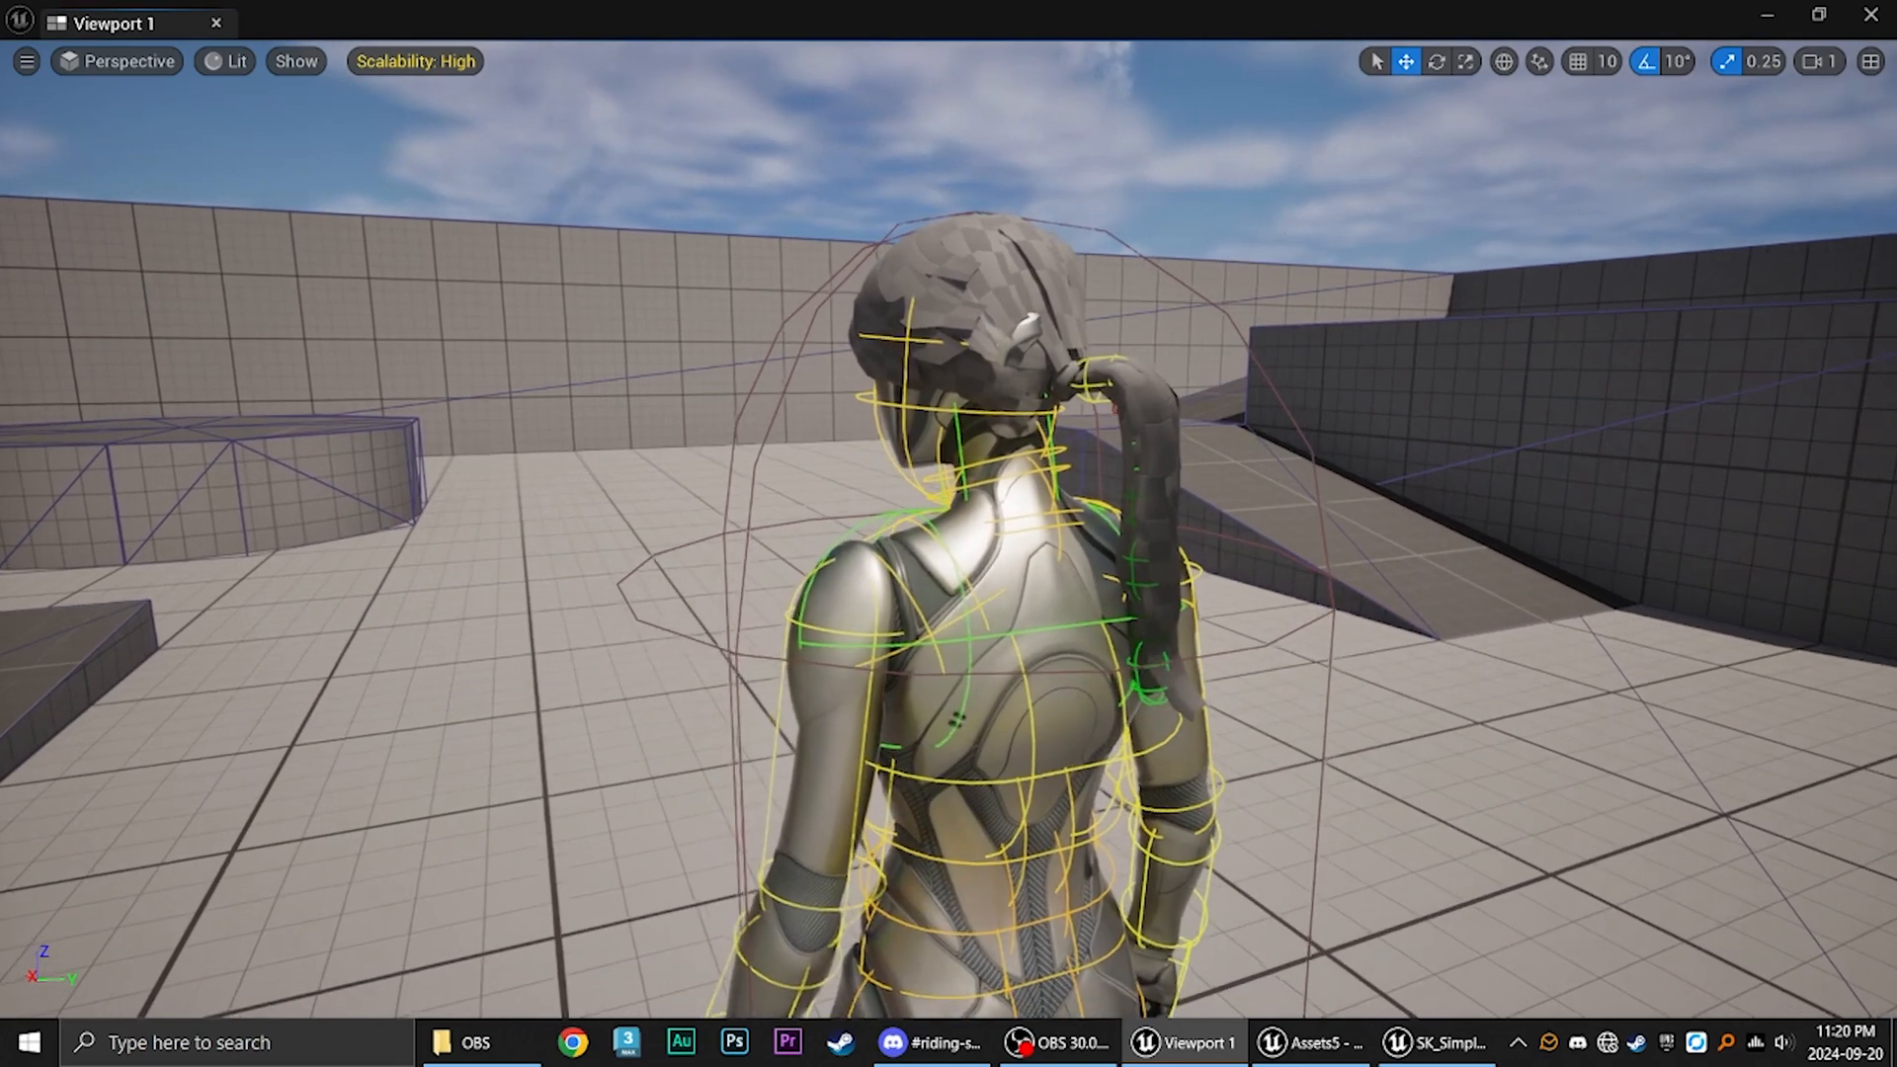
pyautogui.press('w')
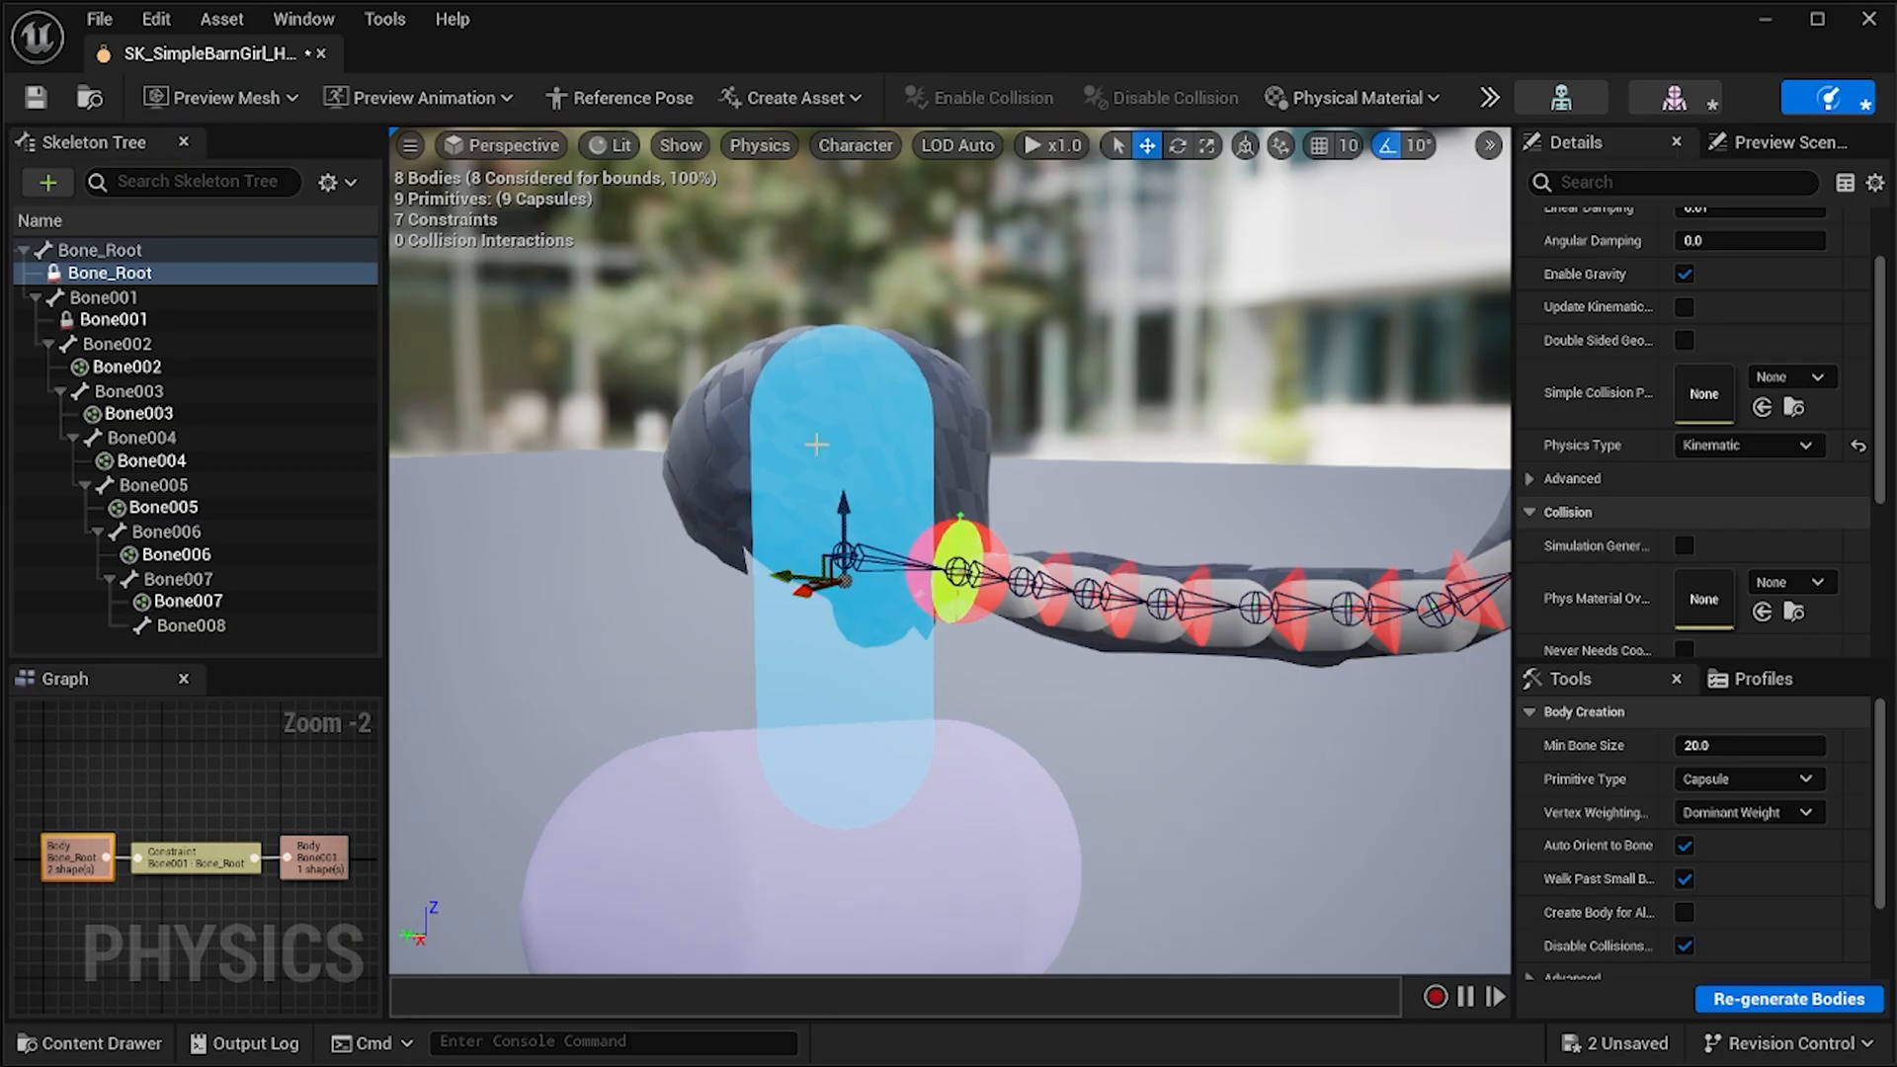
# Check how the two Bone_Root capsules overlap at the neck and save the hair physics asset.
pyautogui.keyDown('alt'); pyautogui.moveTo(735, 406); pyautogui.dragTo(726, 499); pyautogui.keyUp('alt')
pyautogui.moveTo(735, 406); pyautogui.dragTo(780, 474, button='middle')
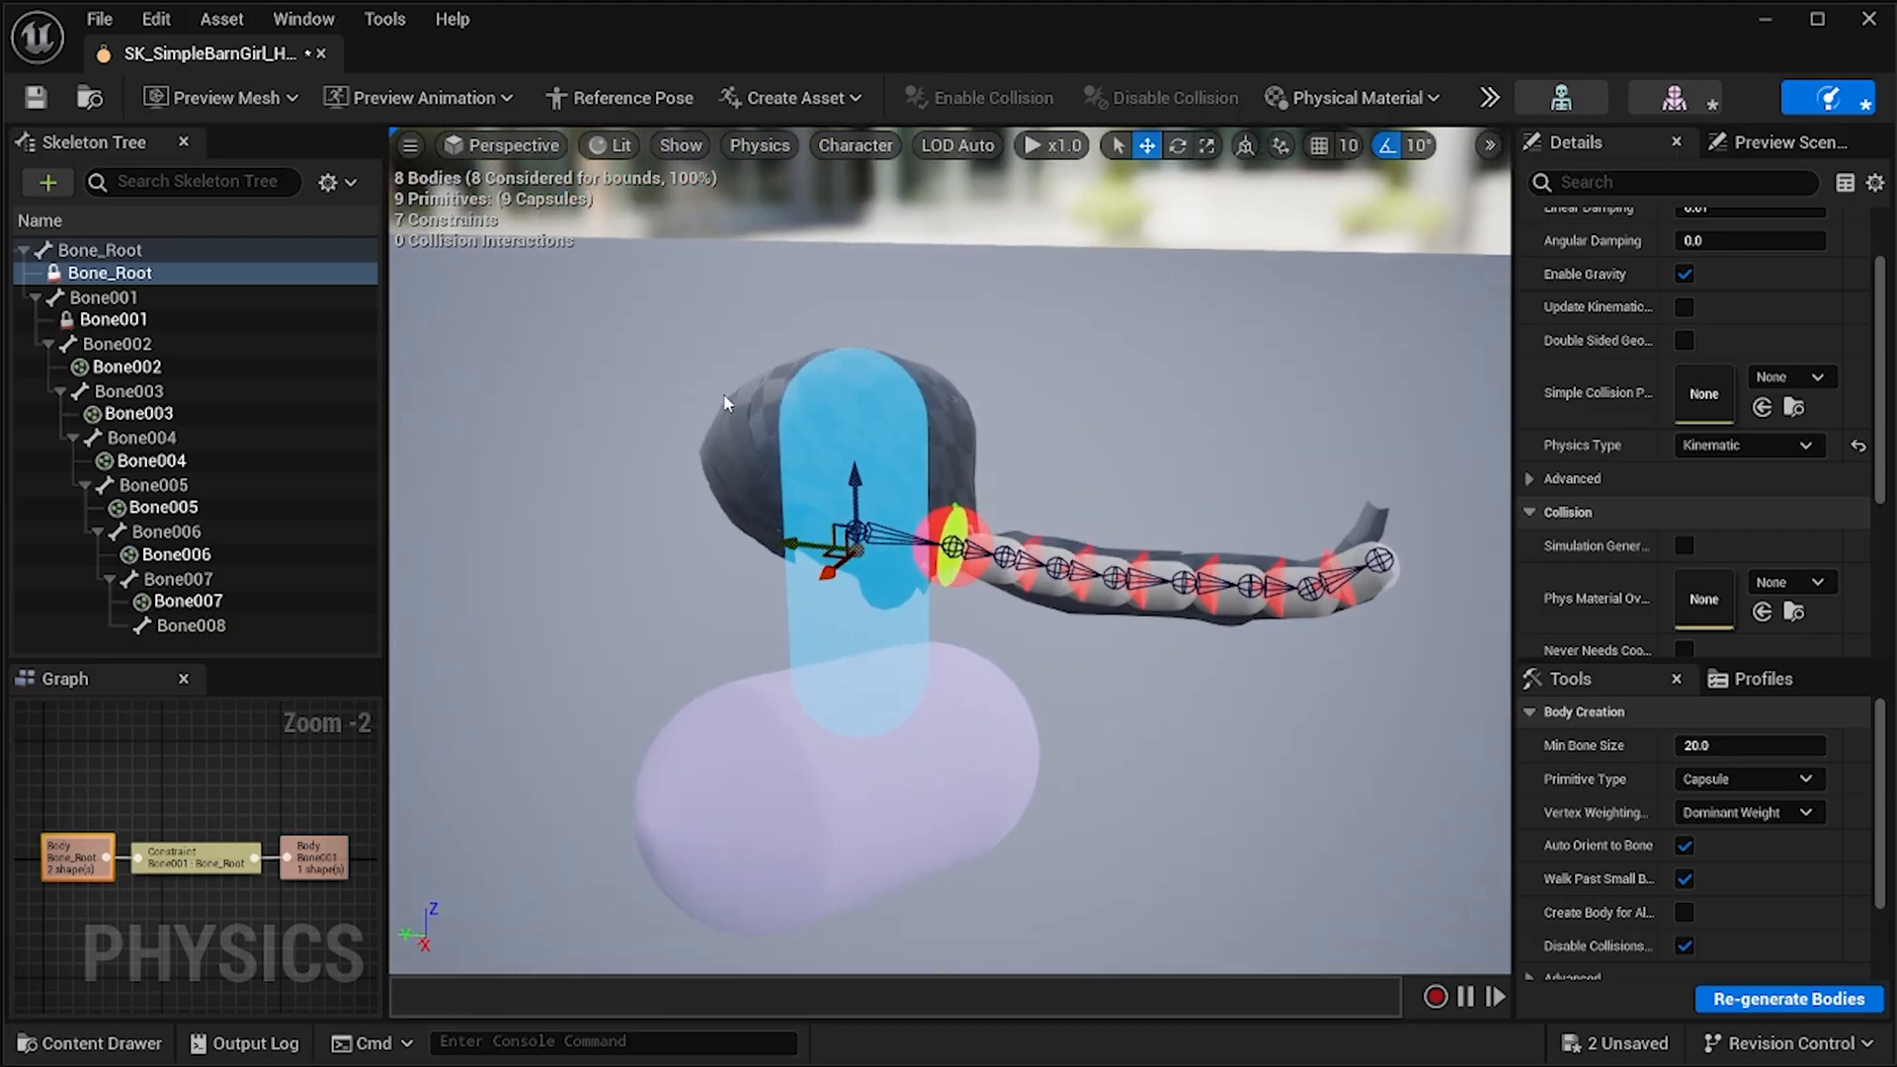
pyautogui.click(37, 100)
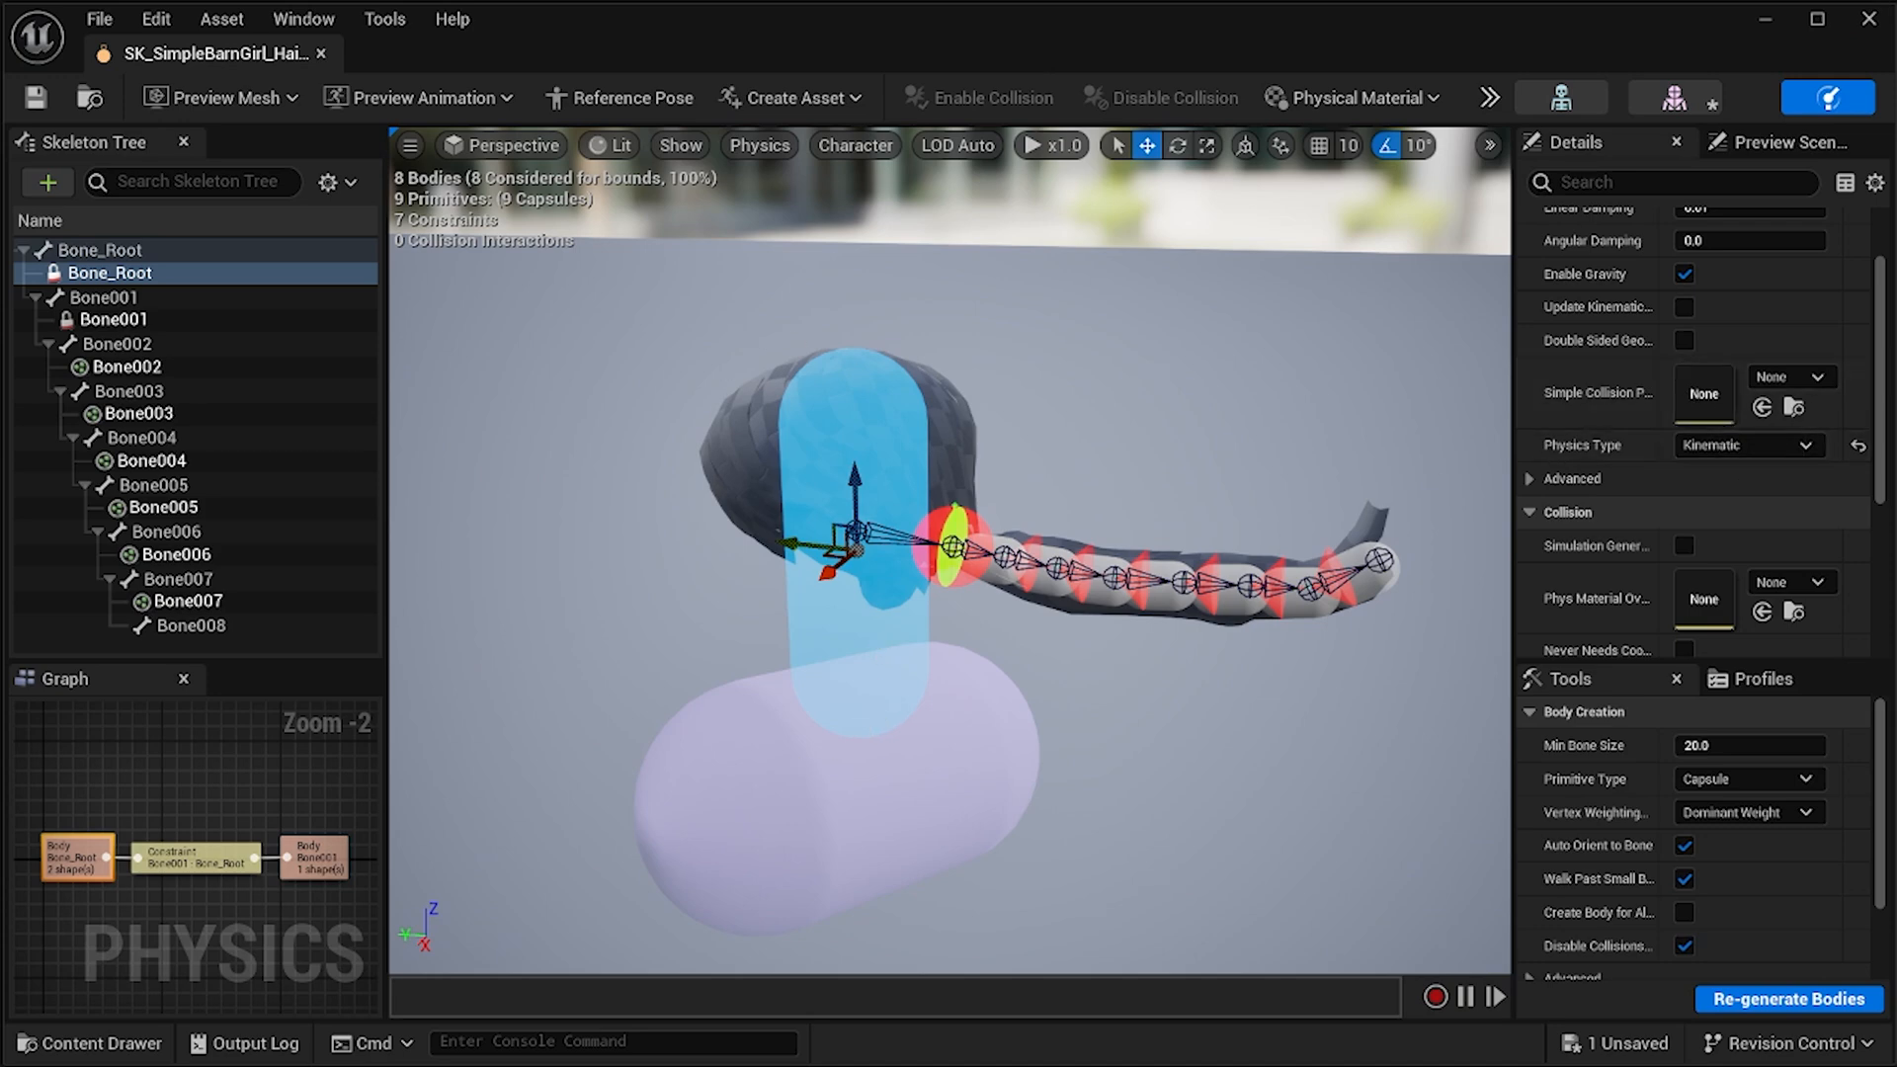
# Select the Bone_Root capsules and all hair bodies to examine their collision state and constraint graph.
pyautogui.click(845, 775)
pyautogui.click(842, 635)
pyautogui.moveTo(988, 647); pyautogui.dragTo(1049, 628, button='right')
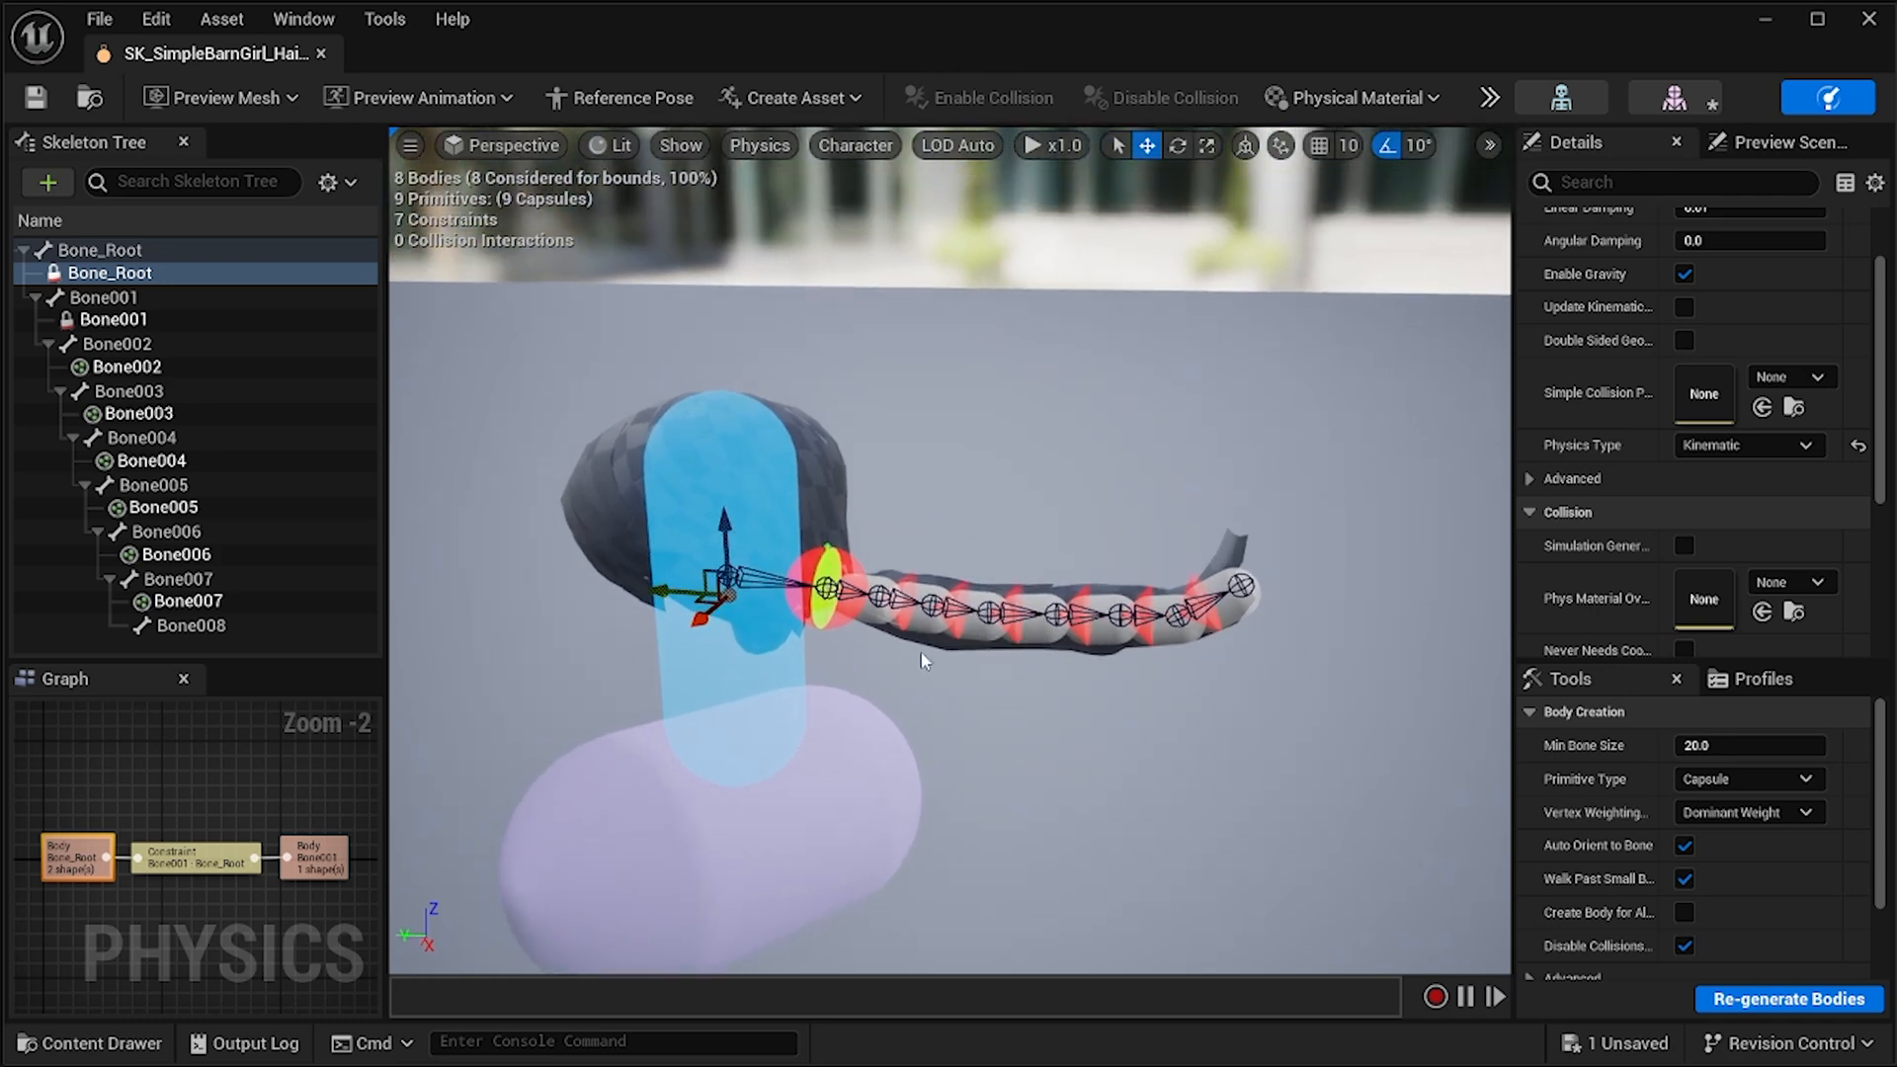
pyautogui.click(233, 803)
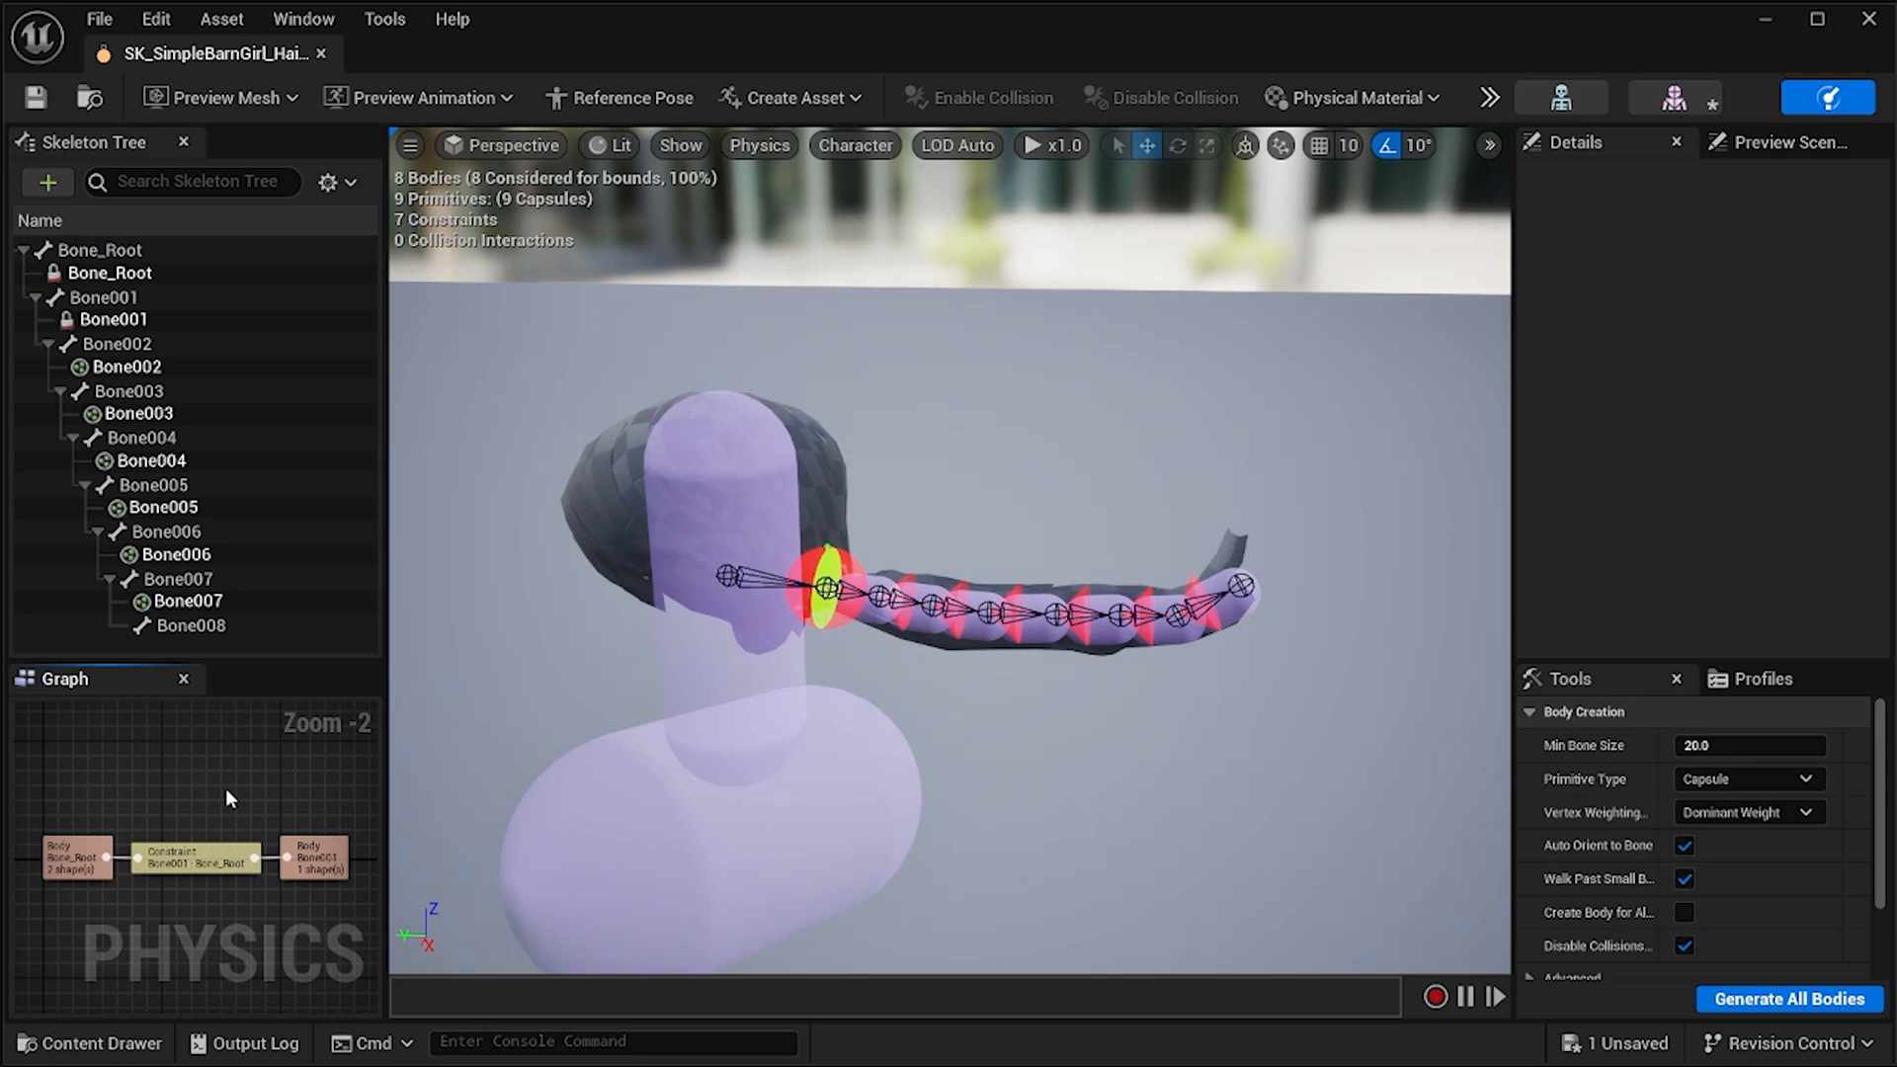
pyautogui.hotkey('ctrl', 'a')
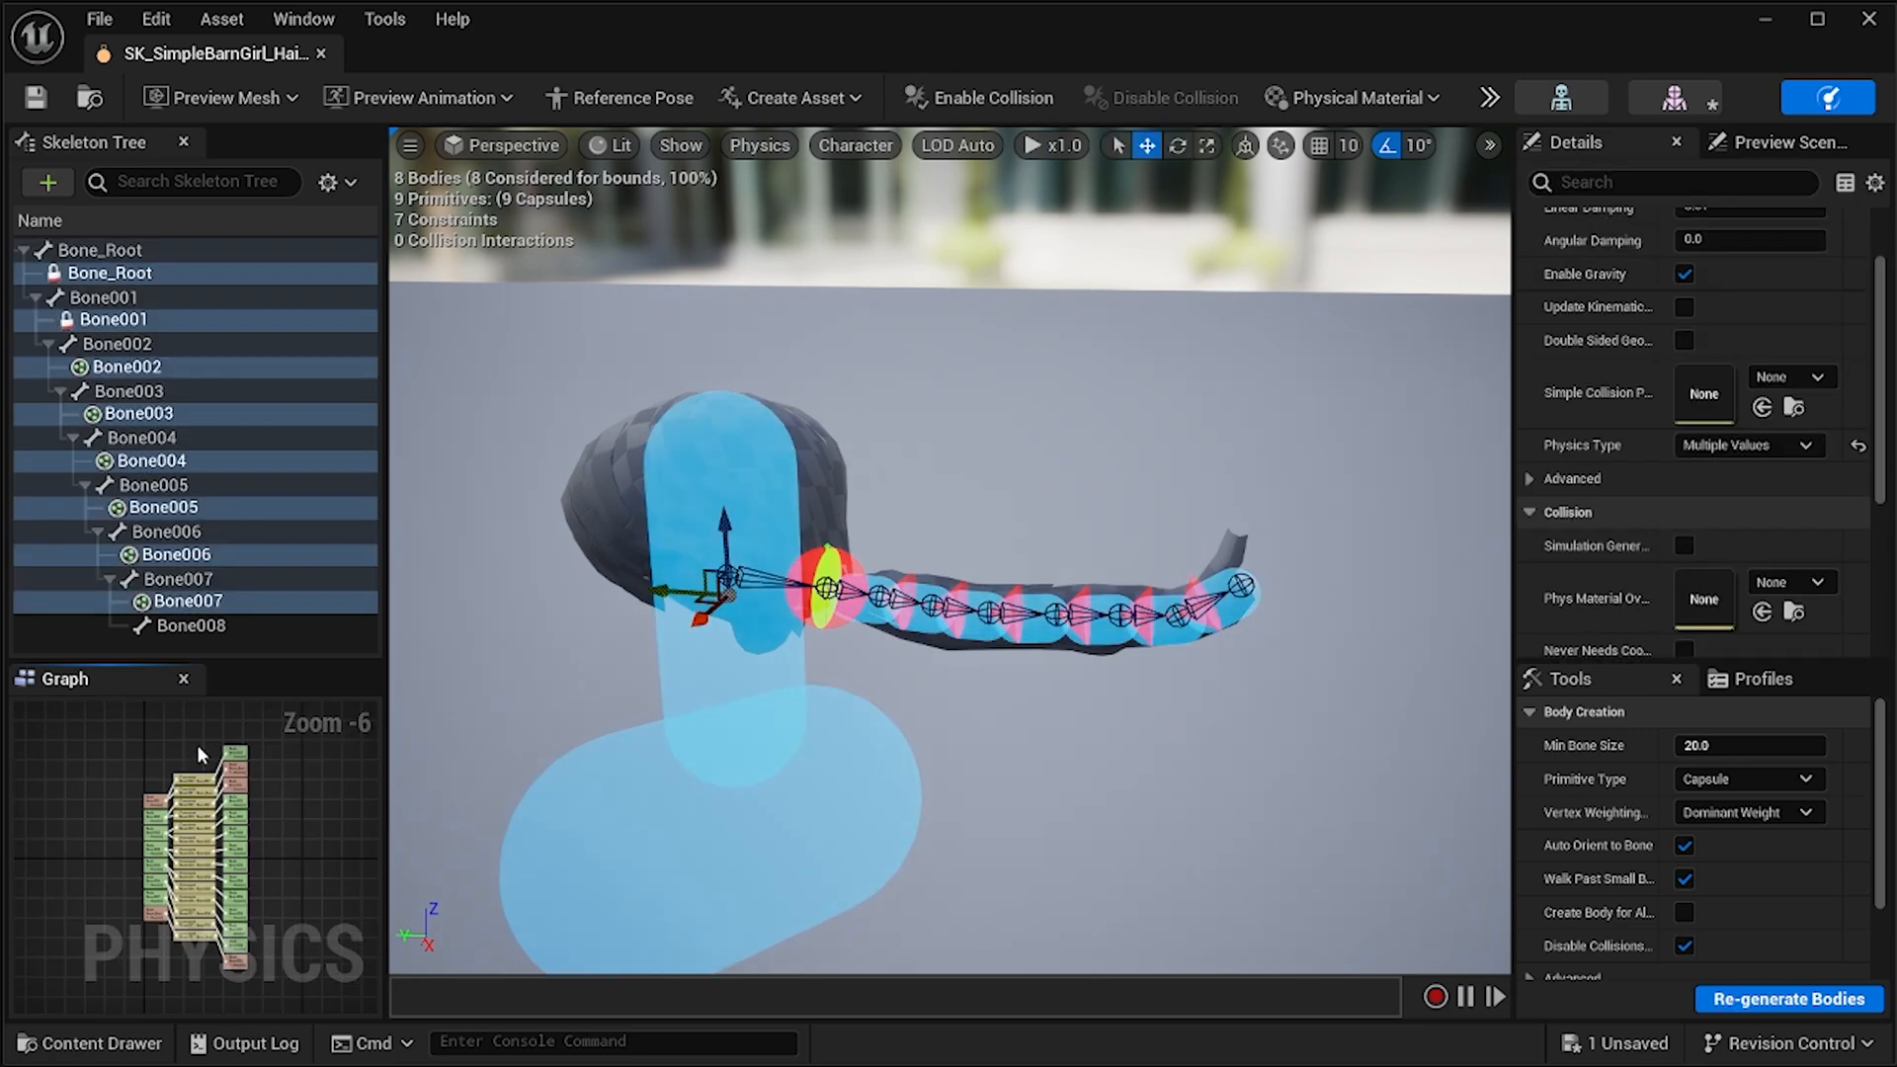
pyautogui.moveTo(253, 740); pyautogui.dragTo(246, 973)
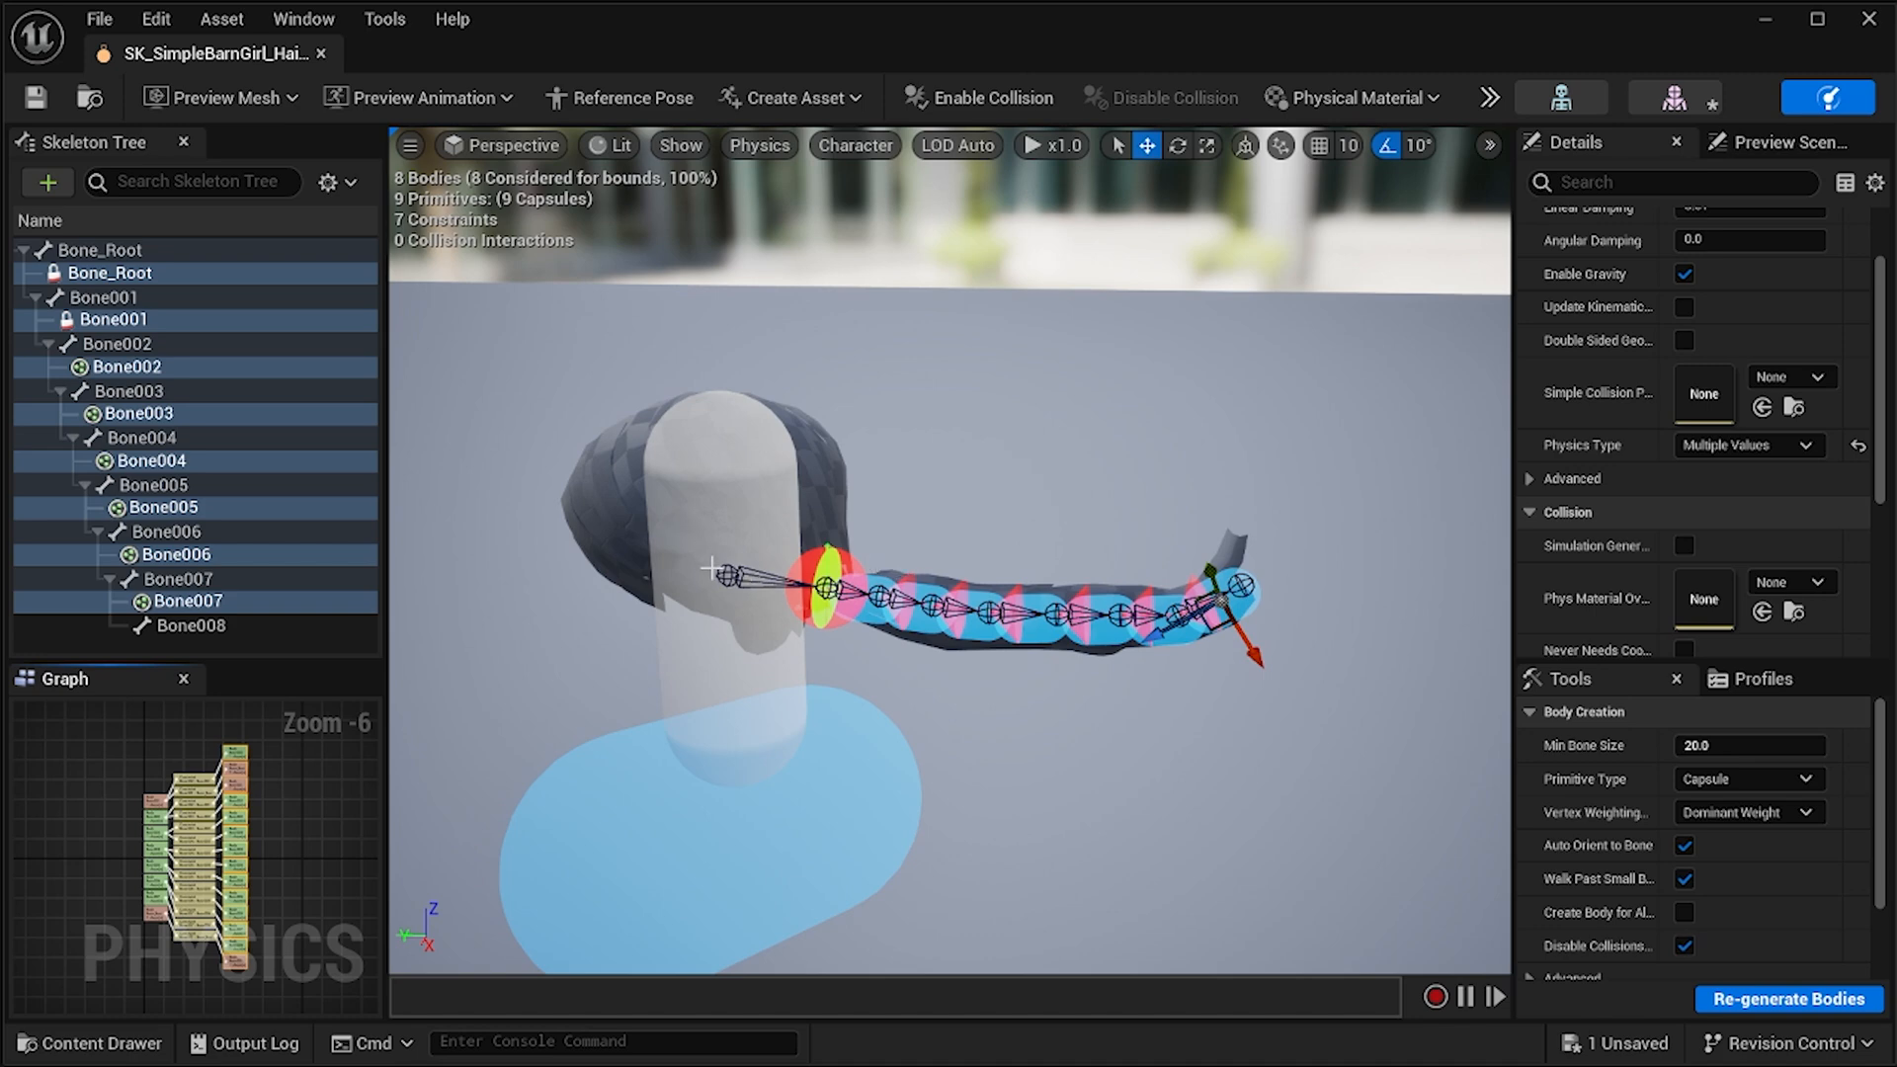
# Enable collision between the Bone_Root body and the Bone007 body at the ponytail's tip.
pyautogui.click(671, 818)
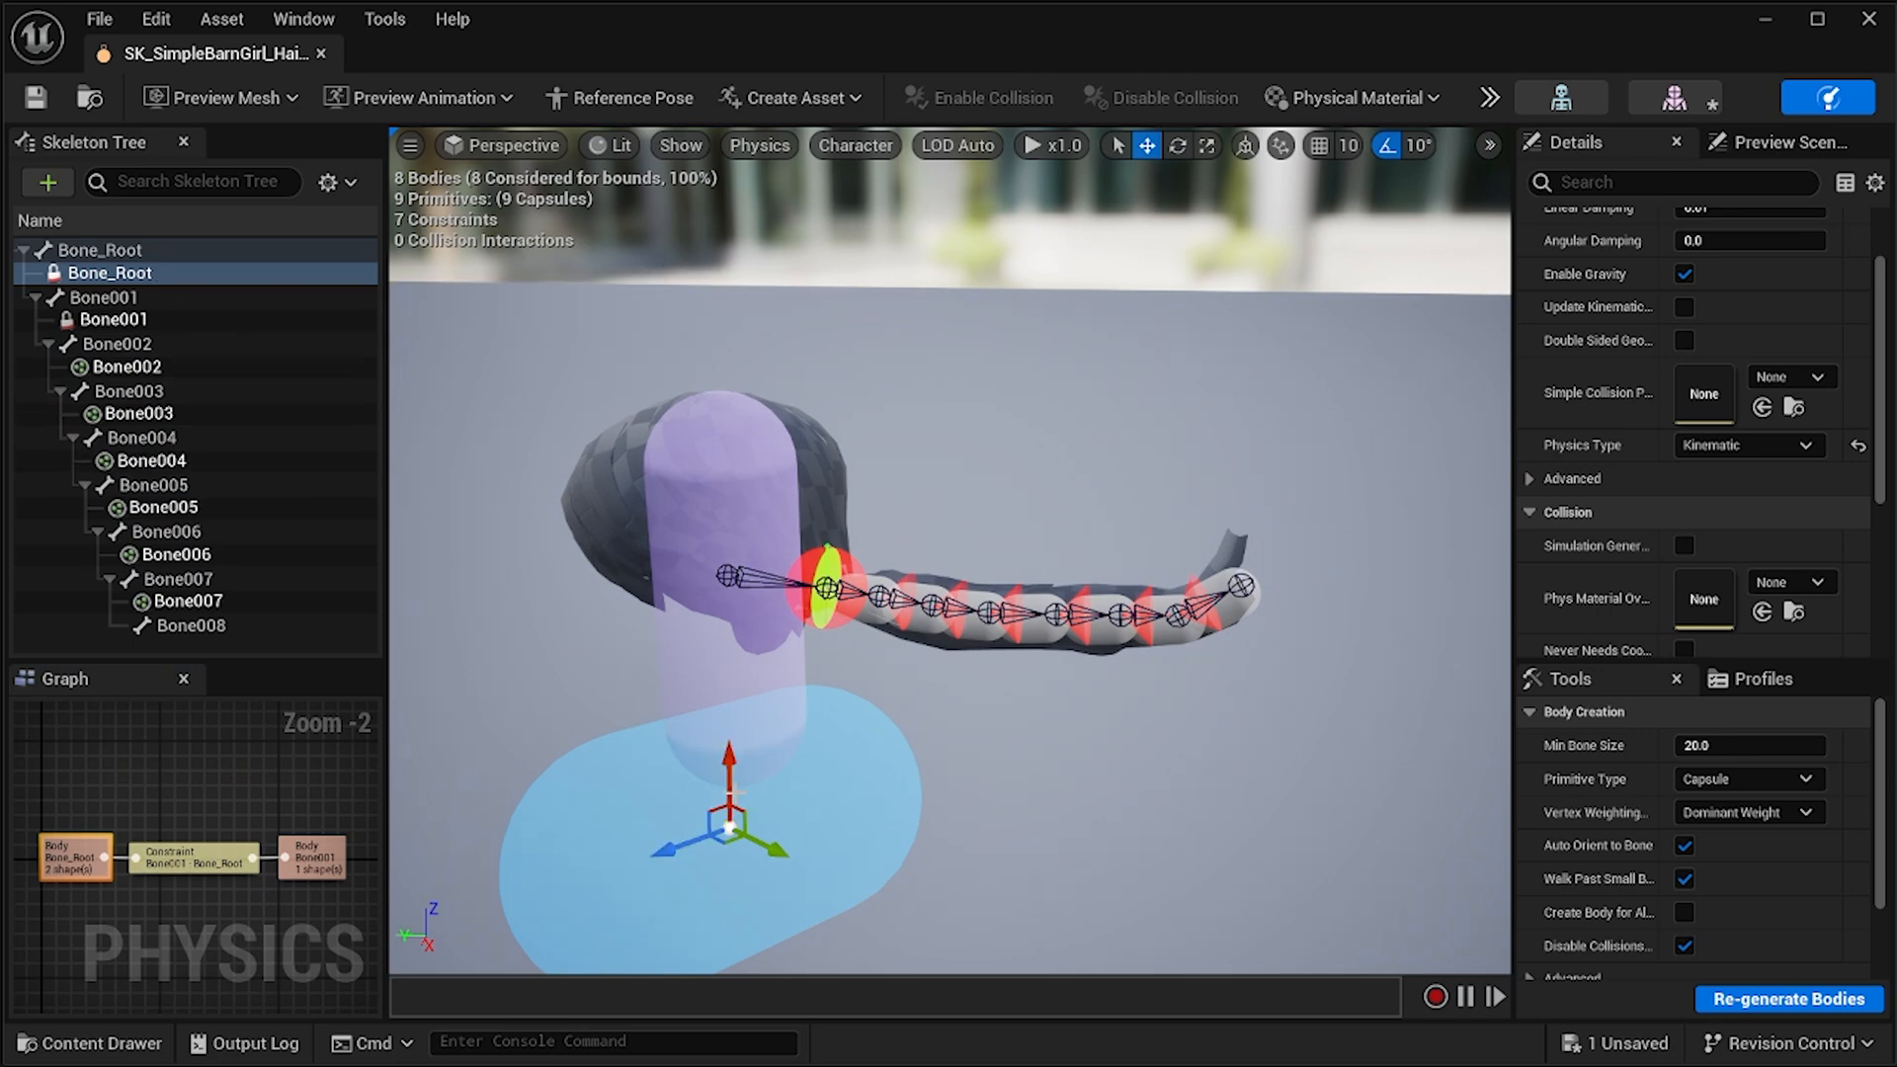
pyautogui.click(735, 682)
pyautogui.click(801, 795)
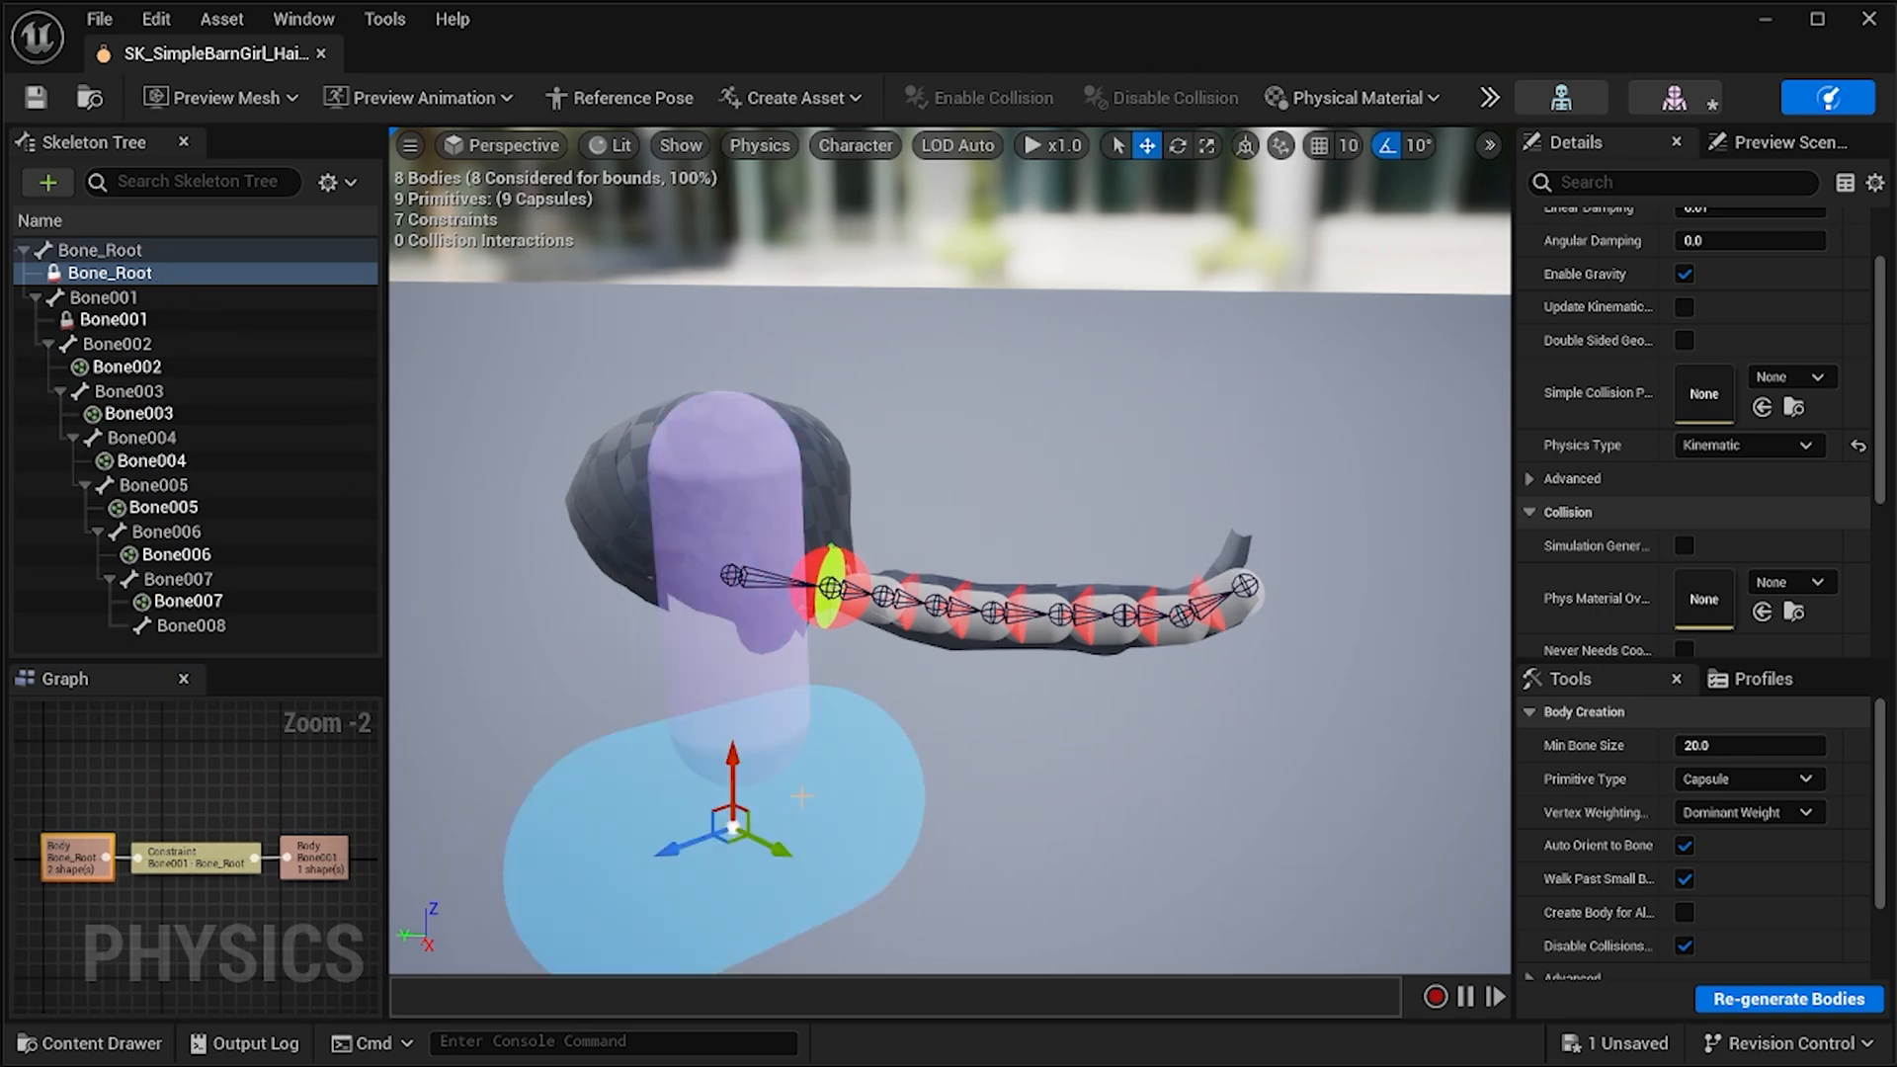
pyautogui.keyDown('ctrl'); pyautogui.click(1240, 612); pyautogui.keyUp('ctrl')
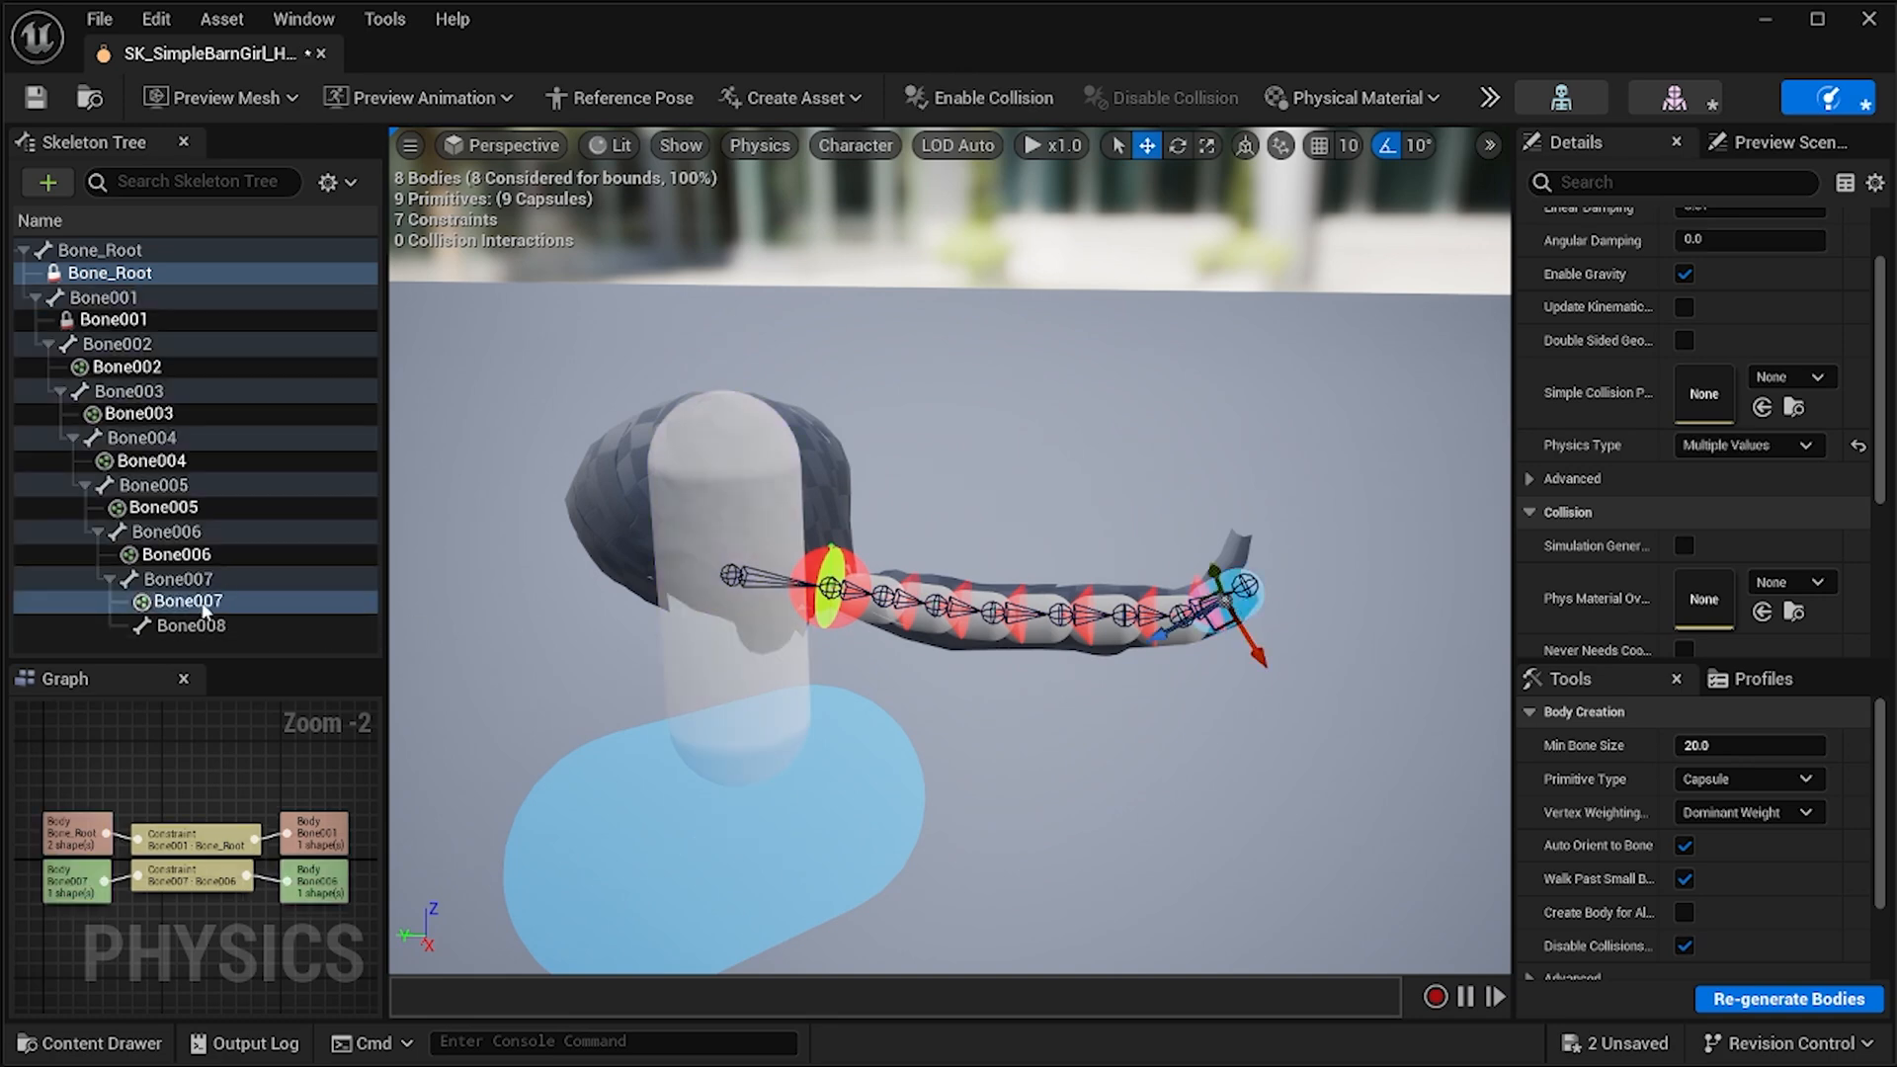
pyautogui.click(987, 99)
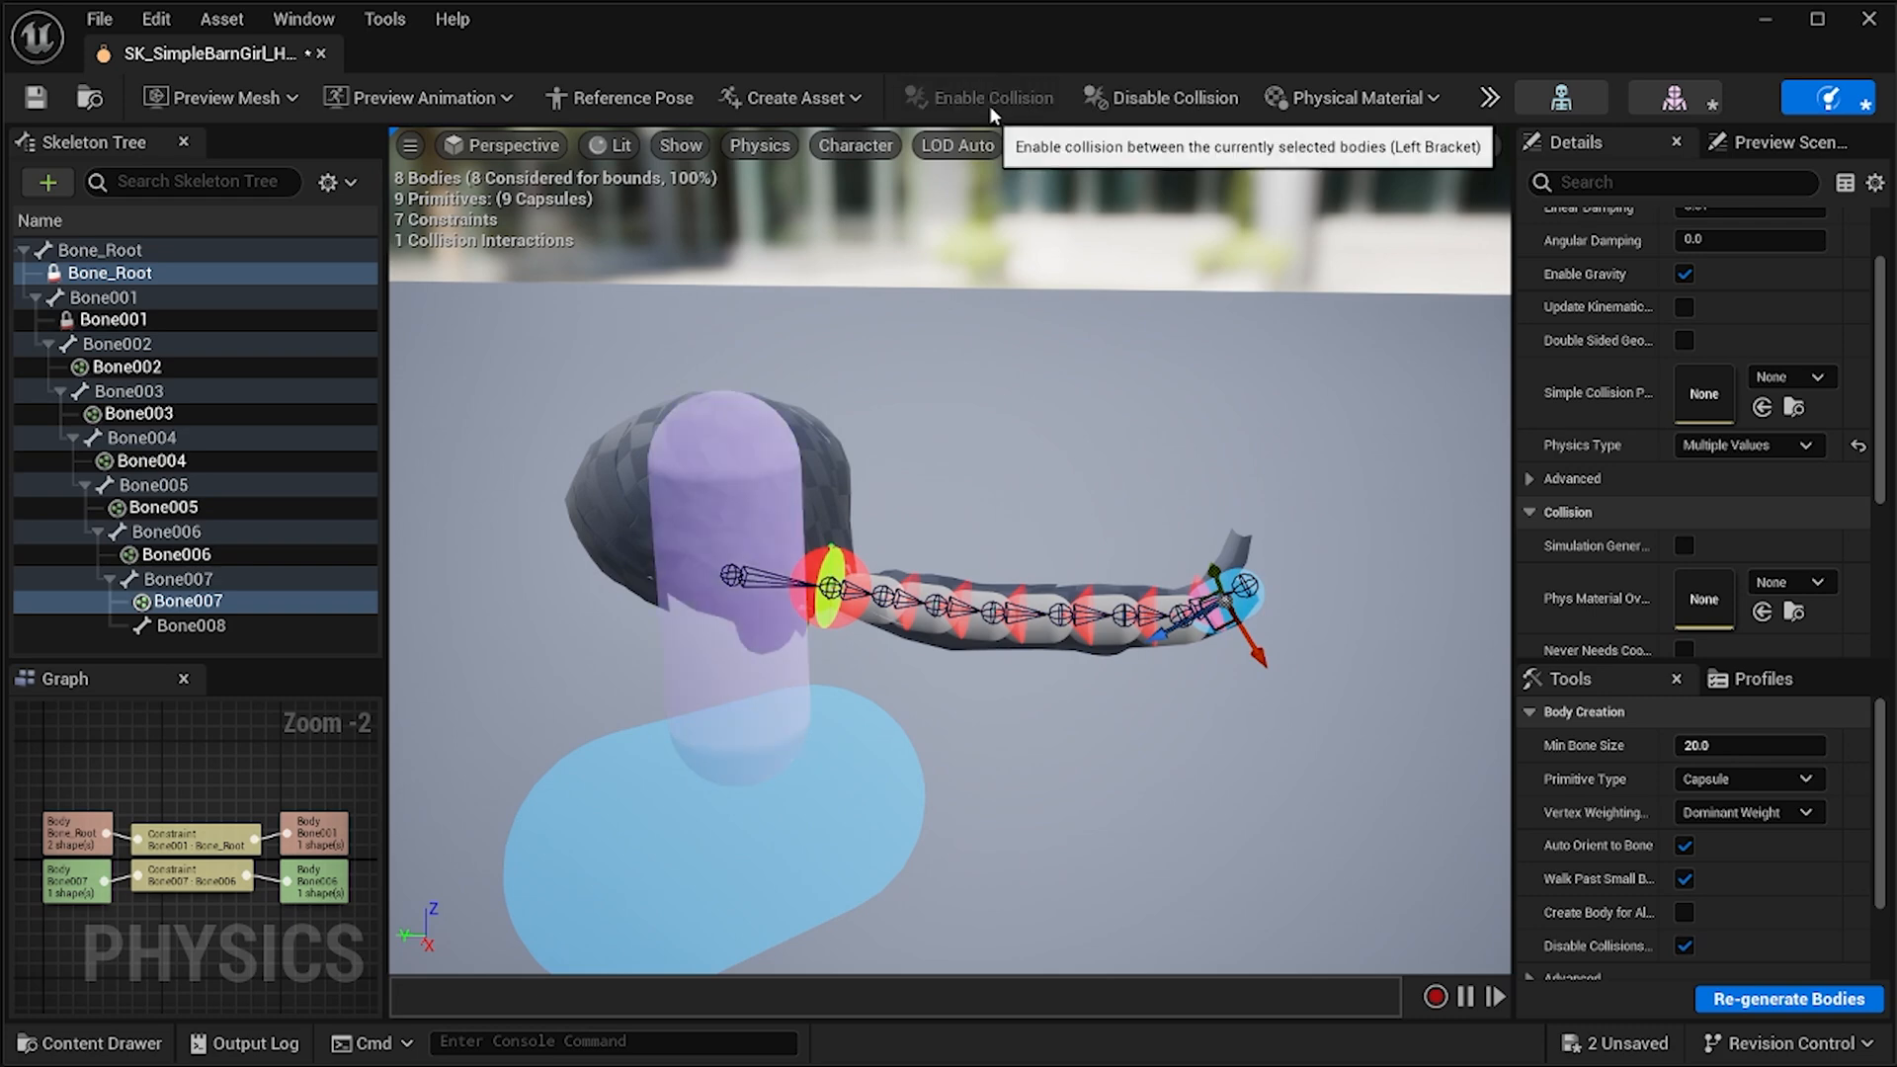
# Enable collision between Bone_Root and Bone006, and between Bone_Root and Bone005, one pair at a time.
pyautogui.keyDown('ctrl'); pyautogui.click(217, 602); pyautogui.keyUp('ctrl')
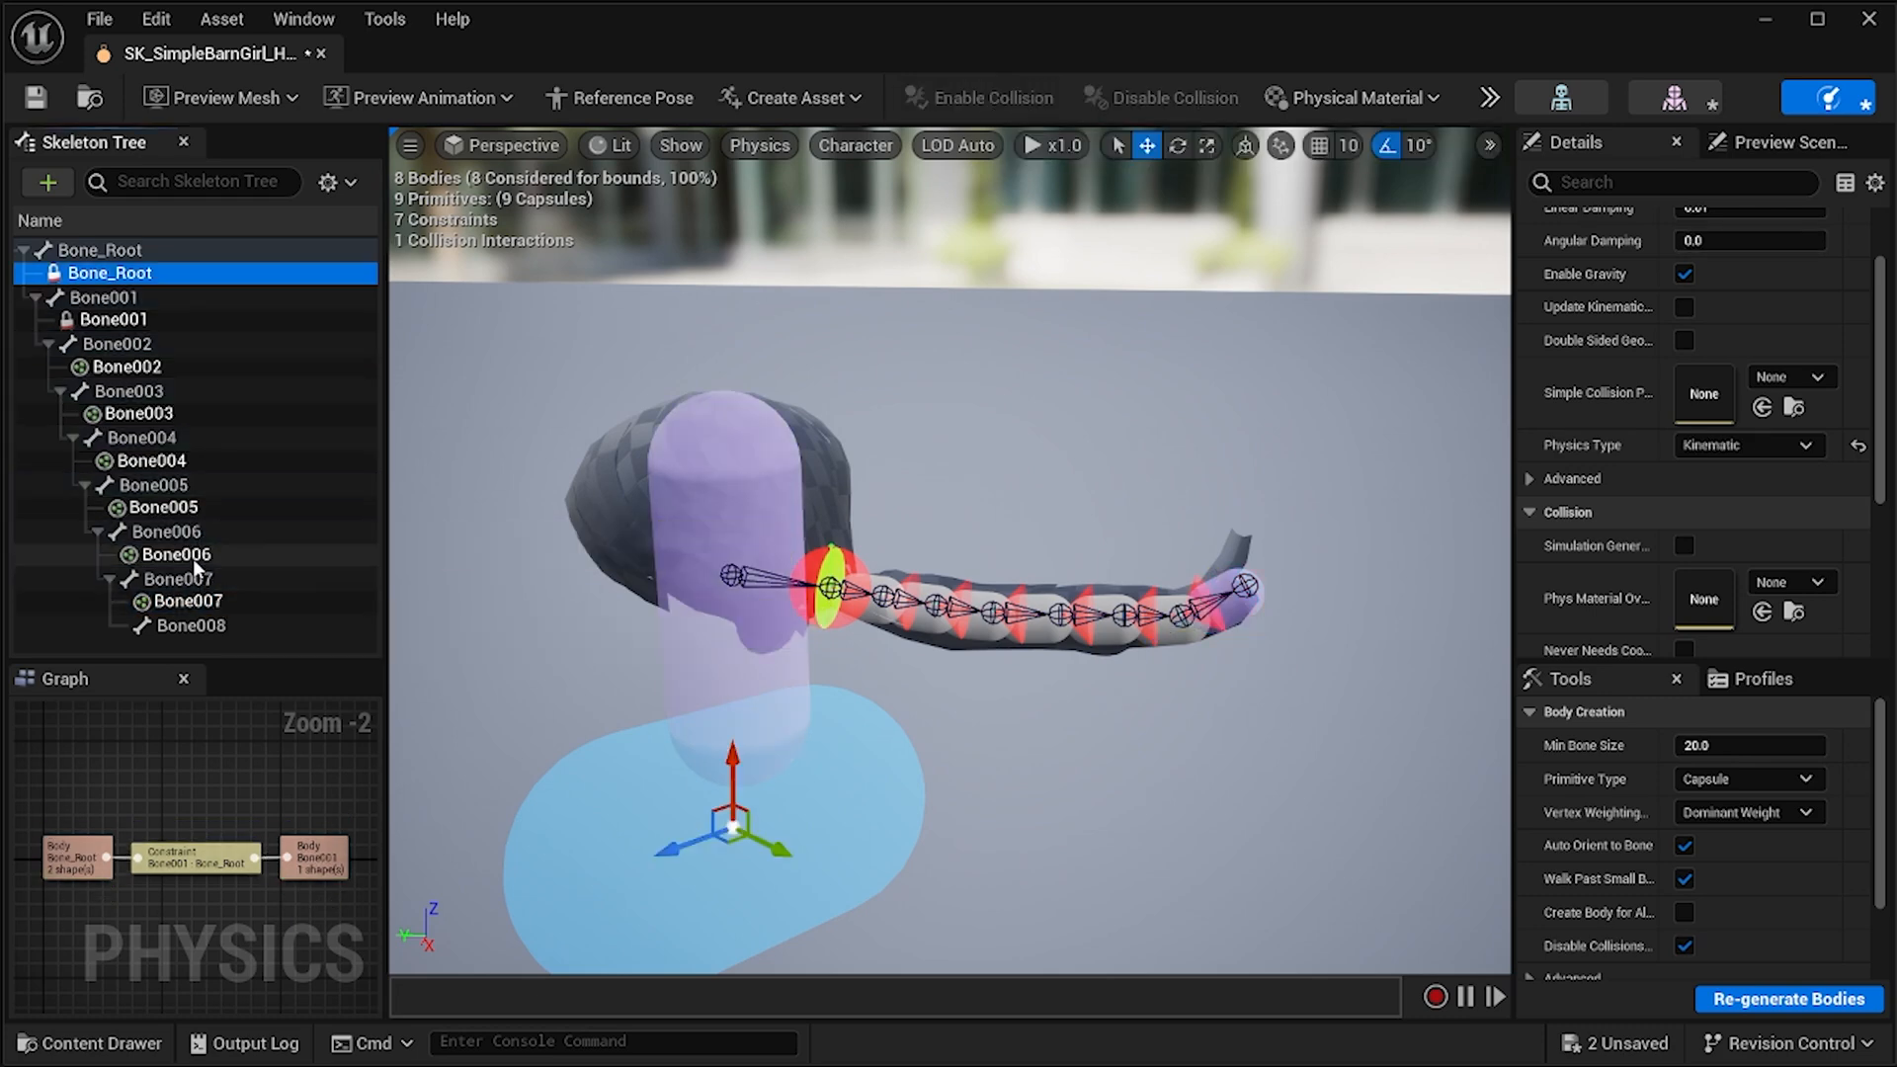
pyautogui.keyDown('ctrl'); pyautogui.click(192, 557); pyautogui.keyUp('ctrl')
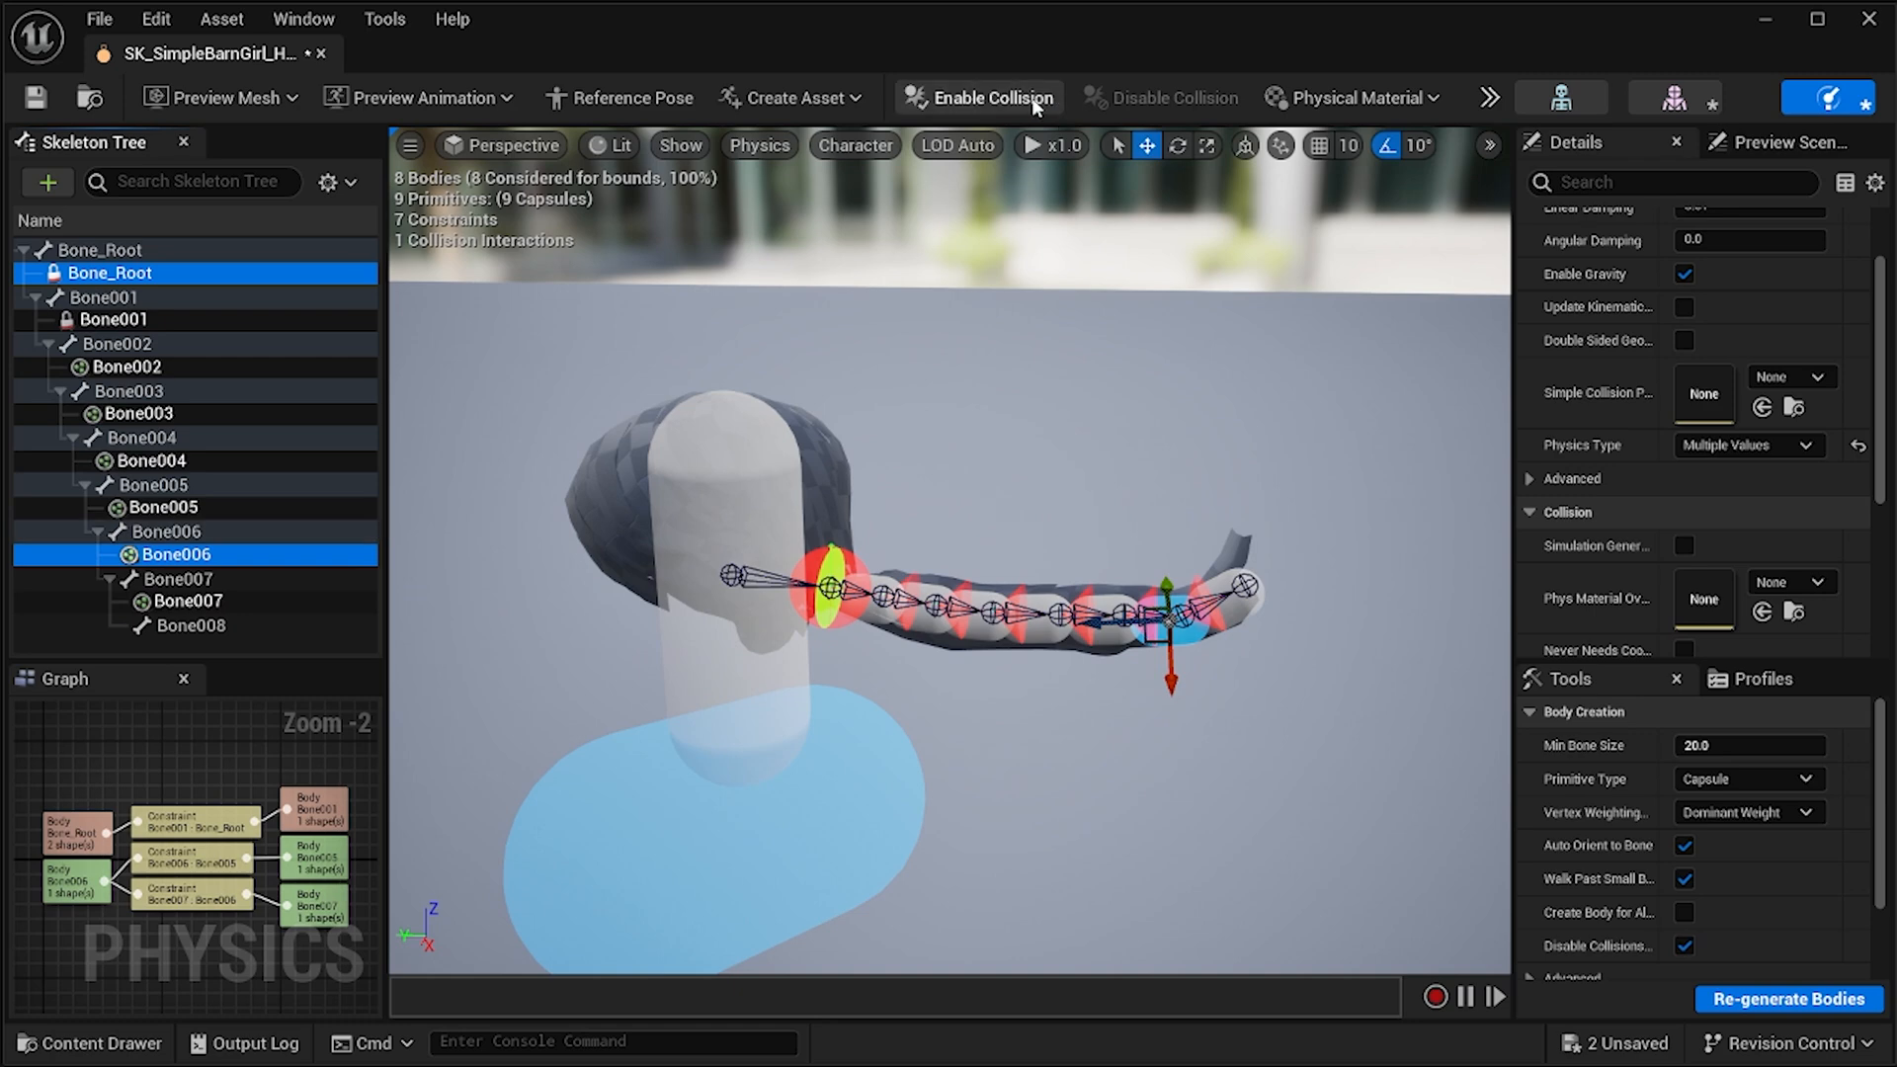
pyautogui.click(1007, 100)
pyautogui.keyDown('ctrl'); pyautogui.click(178, 554); pyautogui.keyUp('ctrl')
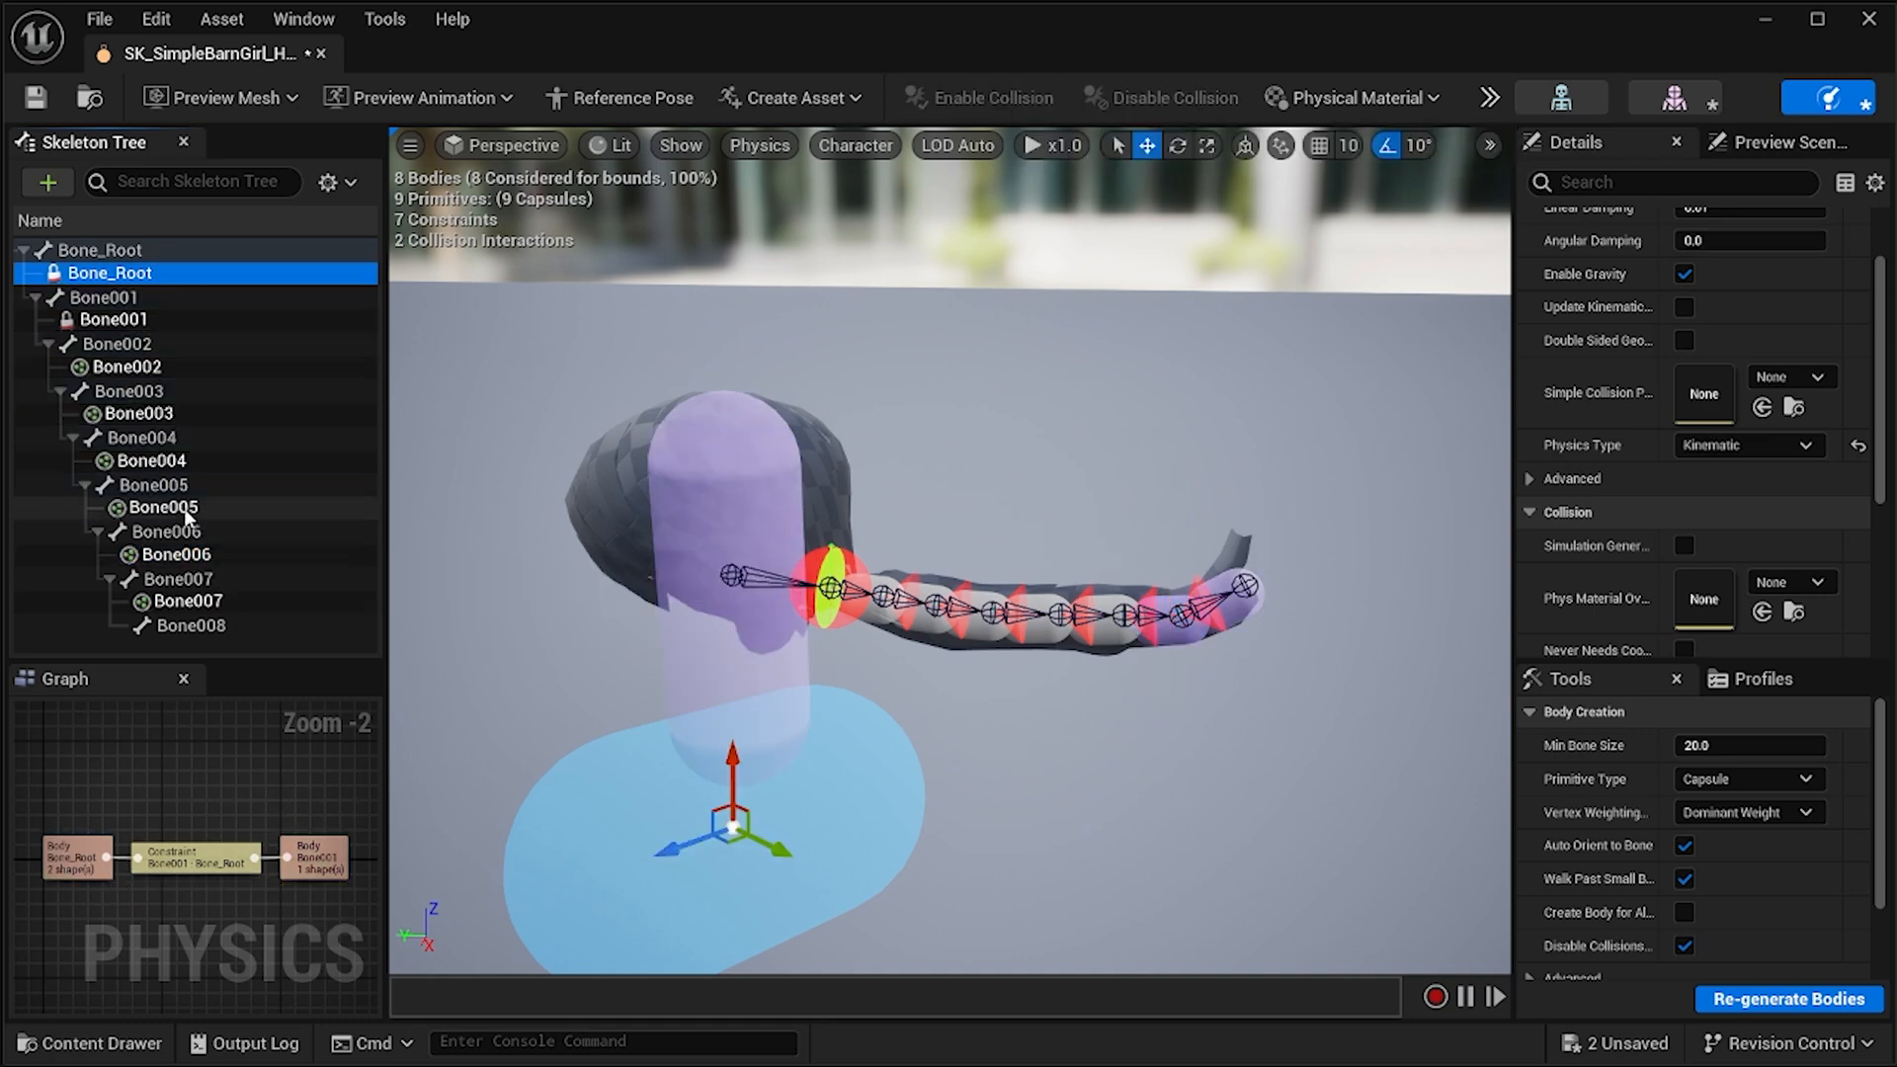
pyautogui.keyDown('ctrl'); pyautogui.click(163, 507); pyautogui.keyUp('ctrl')
pyautogui.click(978, 109)
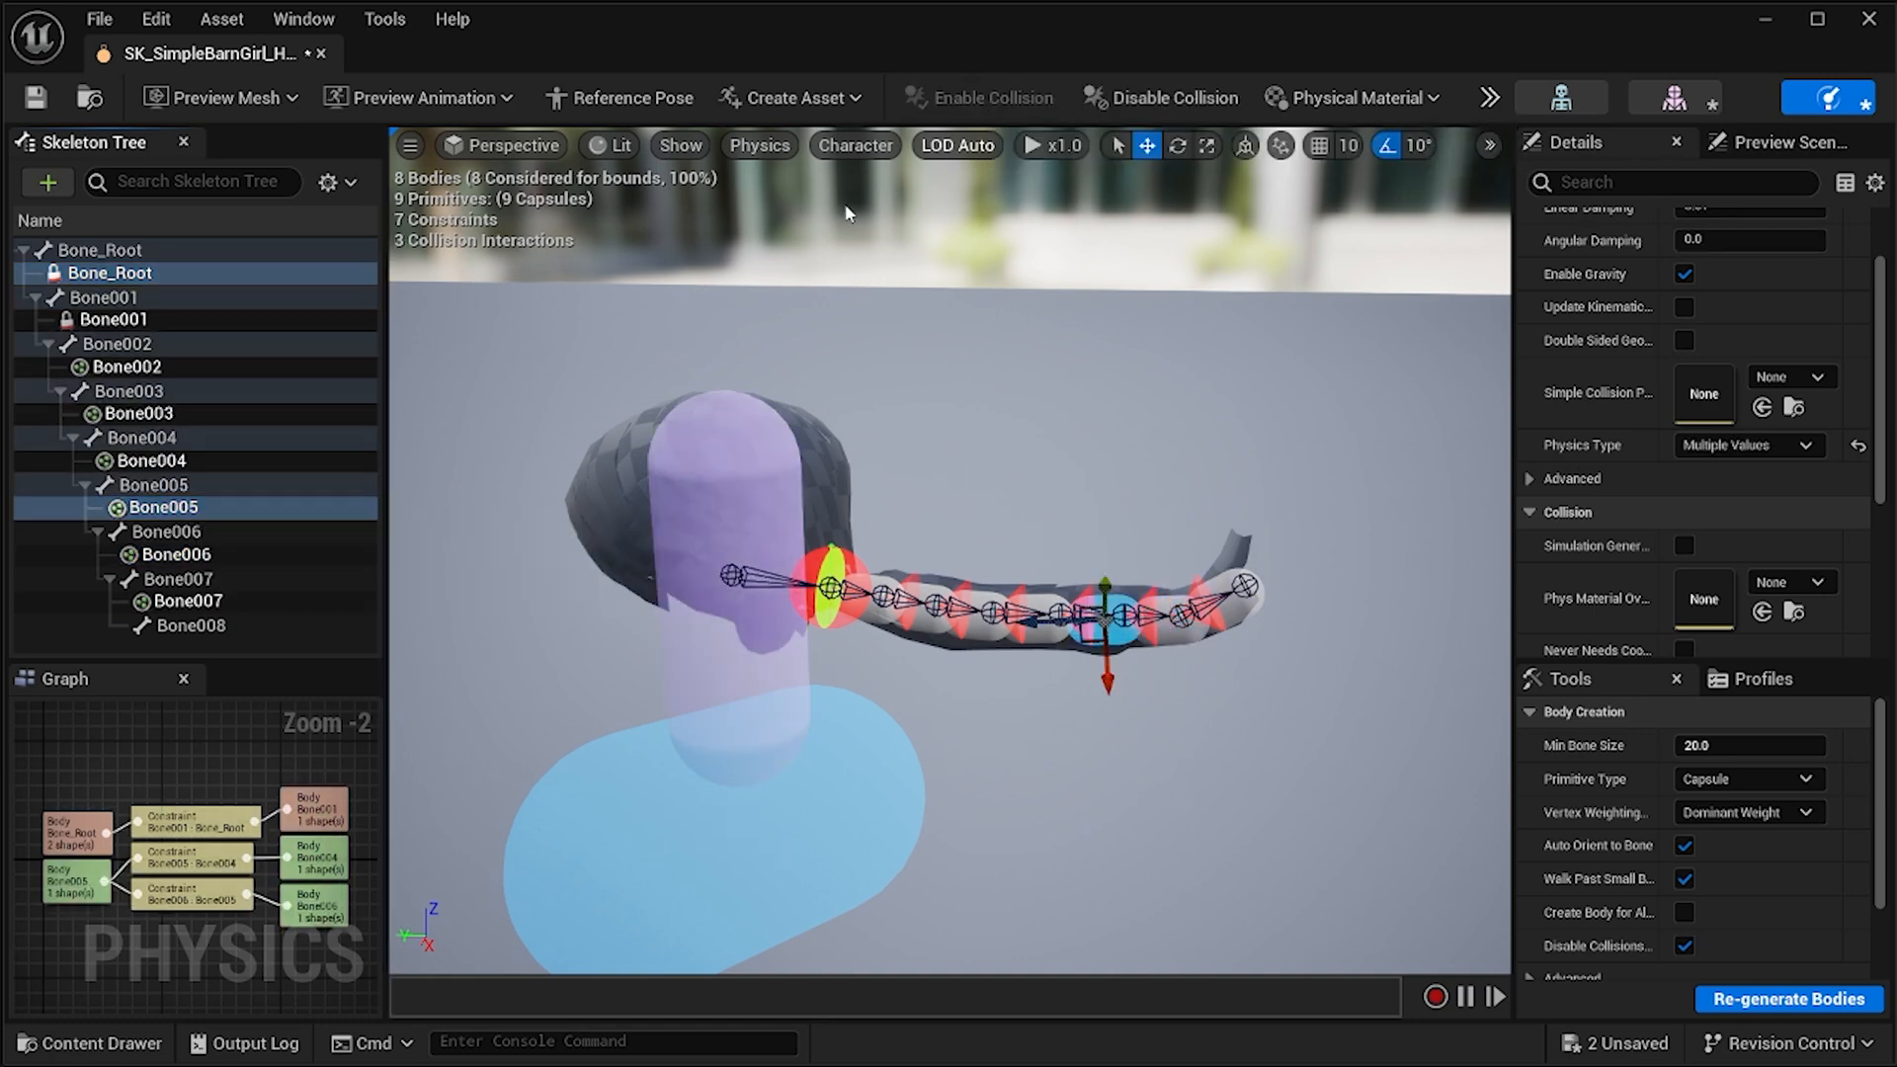
# Enable collision between Bone_Root and Bone004, and between Bone_Root and Bone003, one pair at a time.
pyautogui.keyDown('ctrl'); pyautogui.click(217, 507); pyautogui.keyUp('ctrl')
pyautogui.keyDown('ctrl'); pyautogui.click(232, 460); pyautogui.keyUp('ctrl')
pyautogui.click(993, 98)
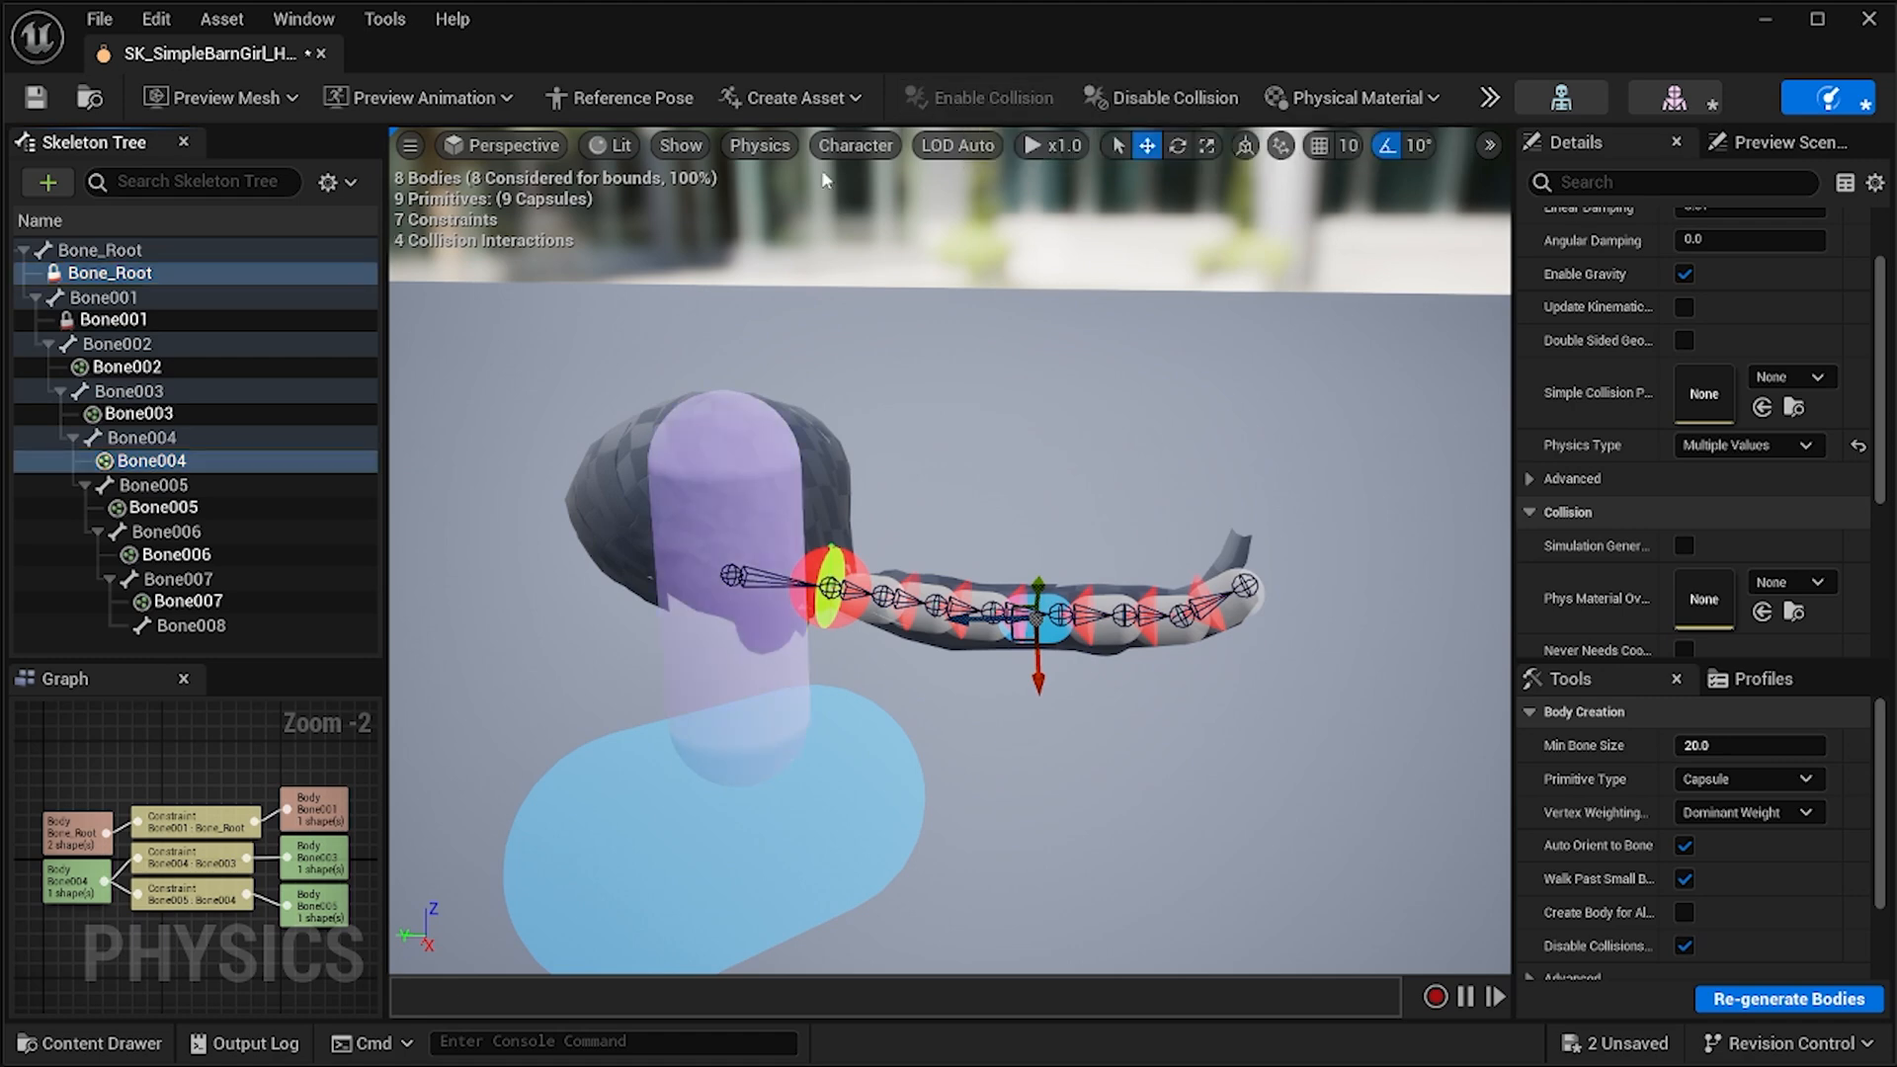
pyautogui.keyDown('ctrl'); pyautogui.click(148, 461); pyautogui.keyUp('ctrl')
pyautogui.keyDown('ctrl'); pyautogui.click(144, 415); pyautogui.keyUp('ctrl')
pyautogui.click(992, 98)
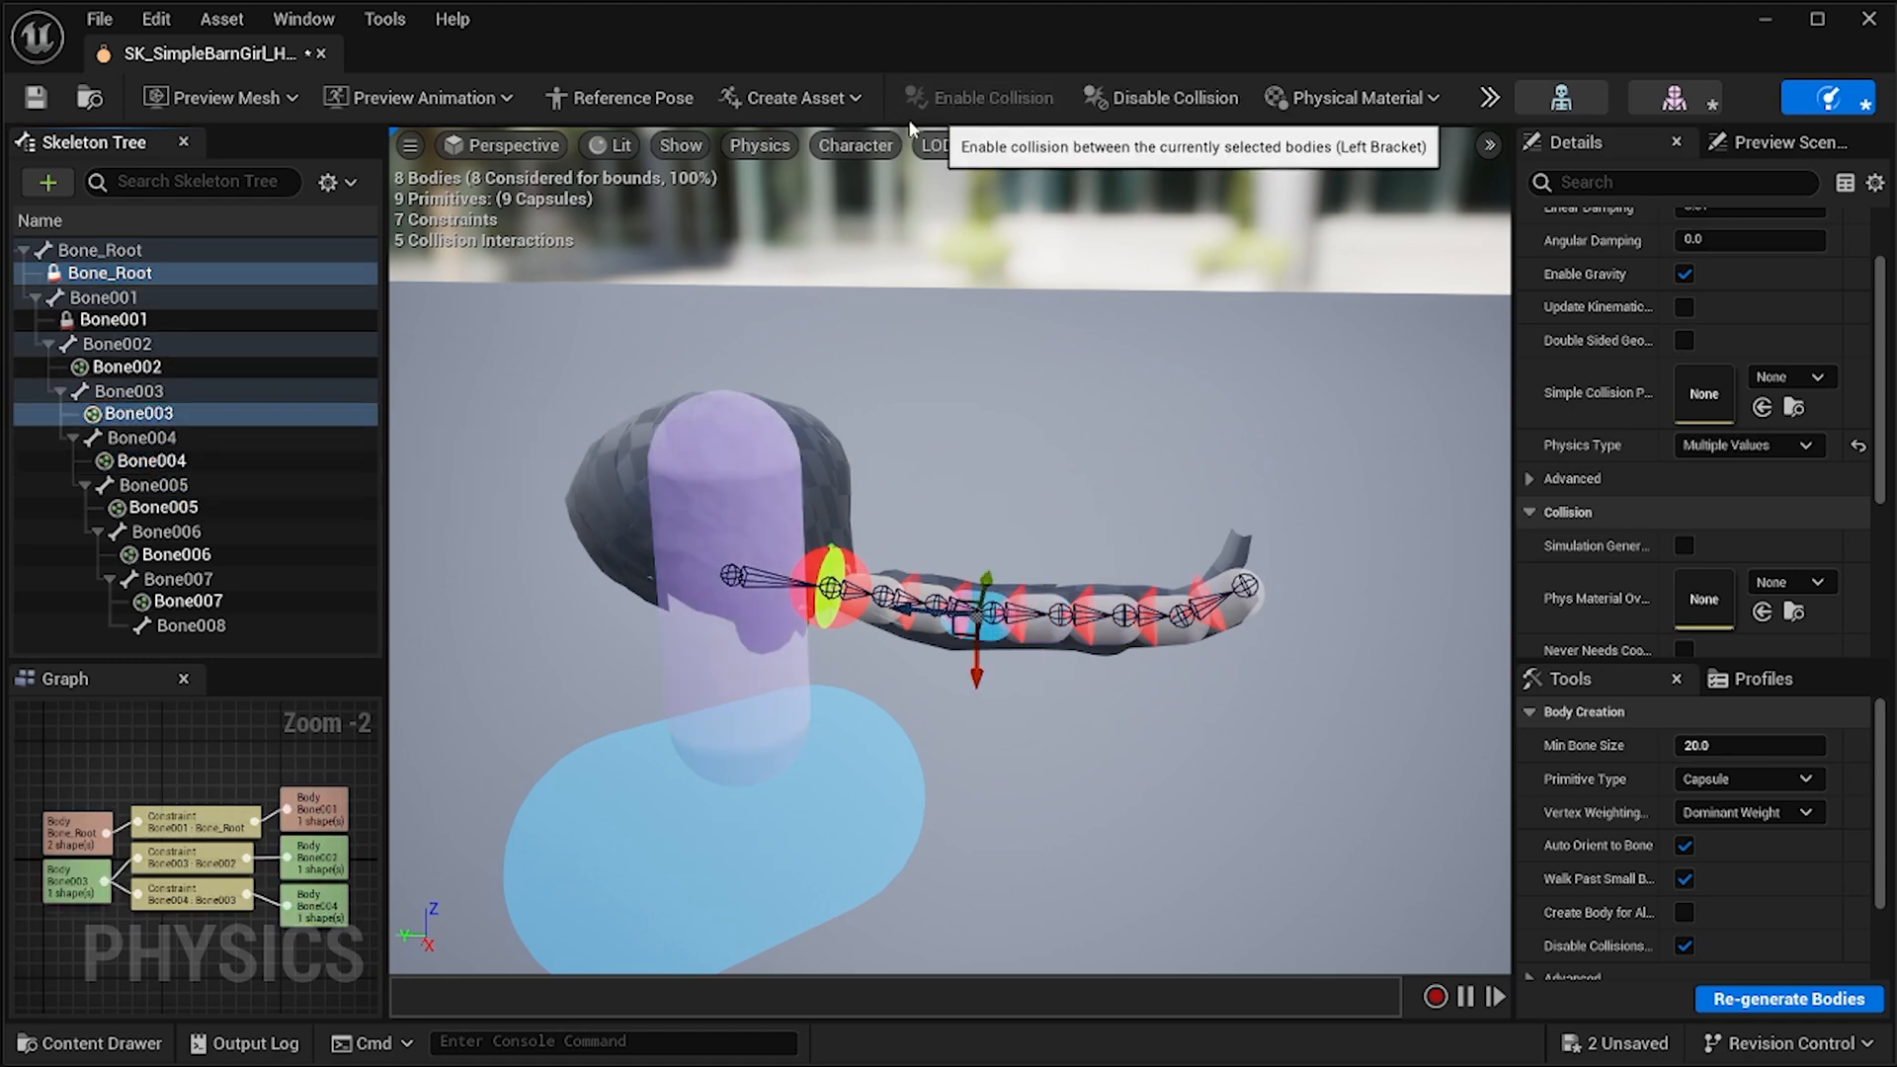
# Enable collision between Bone_Root and Bone002, clear the selection and save the hair physics asset.
pyautogui.keyDown('ctrl'); pyautogui.click(148, 413); pyautogui.keyUp('ctrl')
pyautogui.keyDown('ctrl'); pyautogui.click(127, 366); pyautogui.keyUp('ctrl')
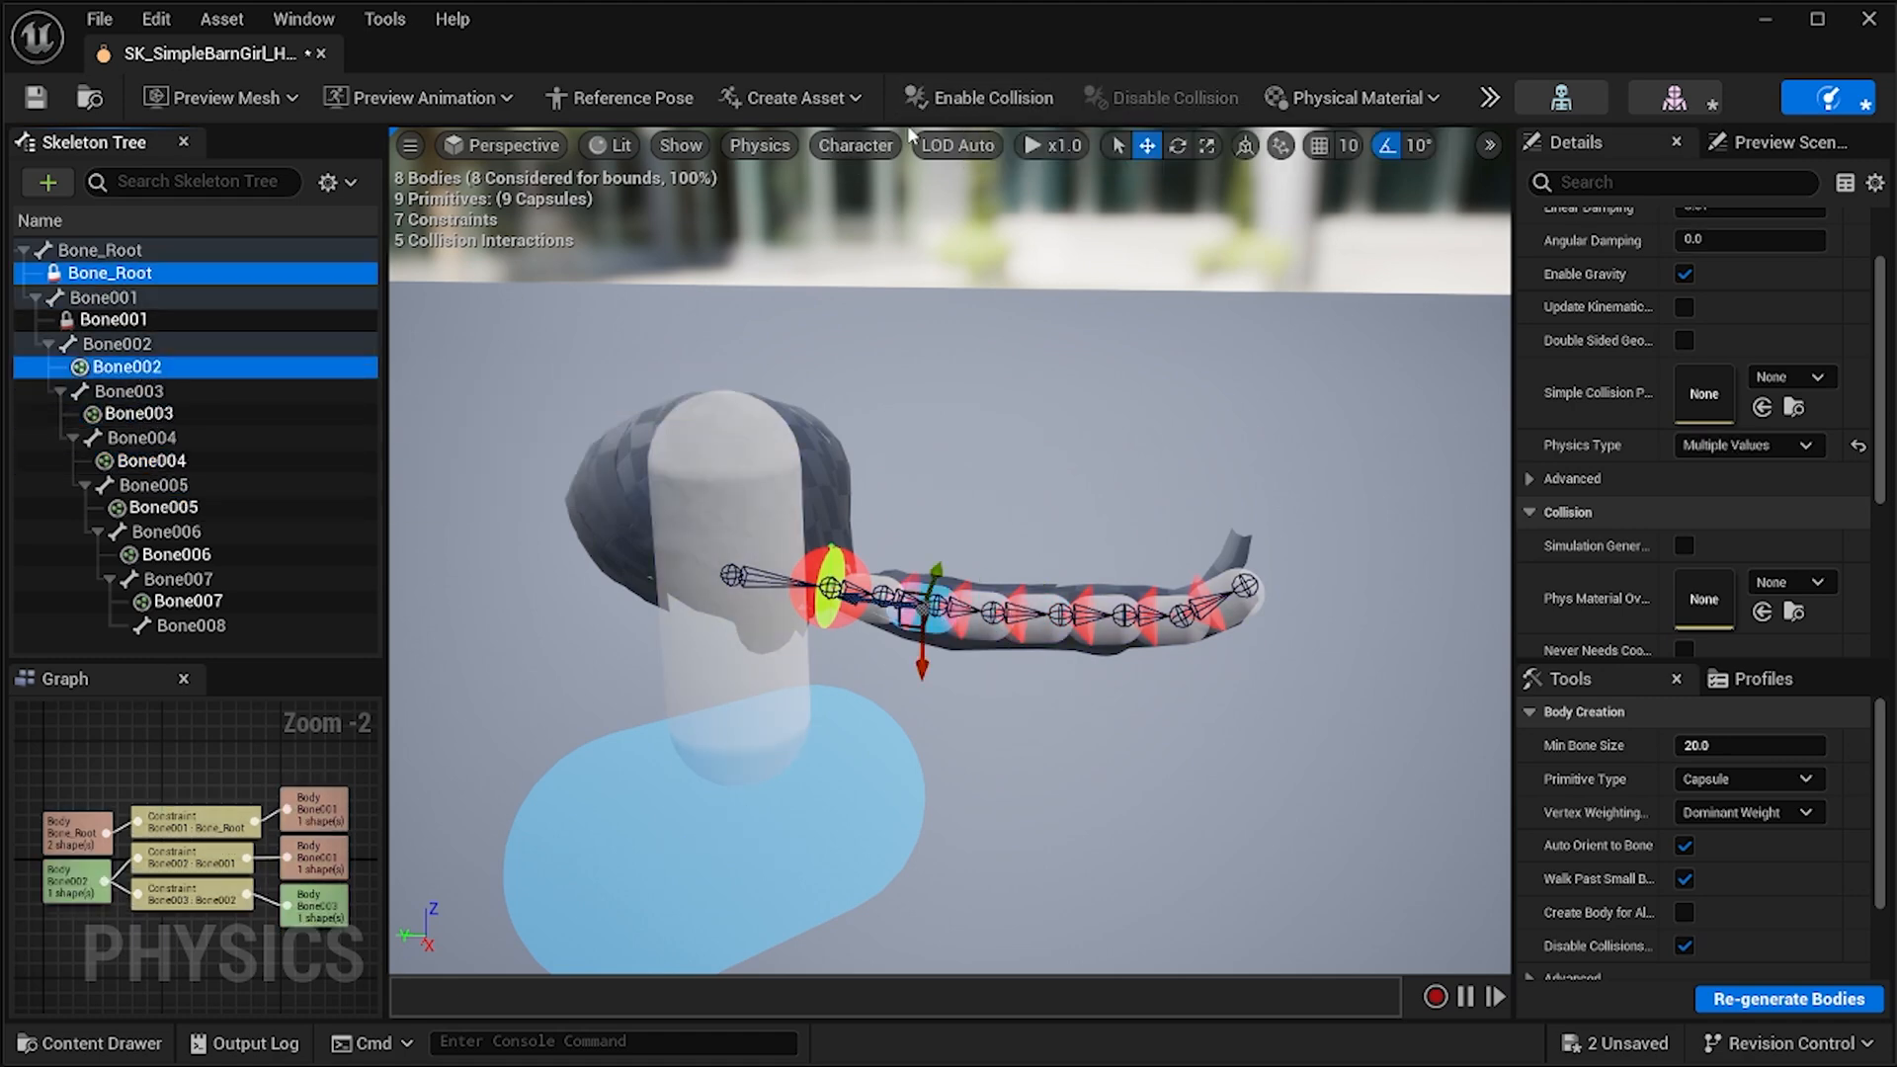
pyautogui.click(973, 99)
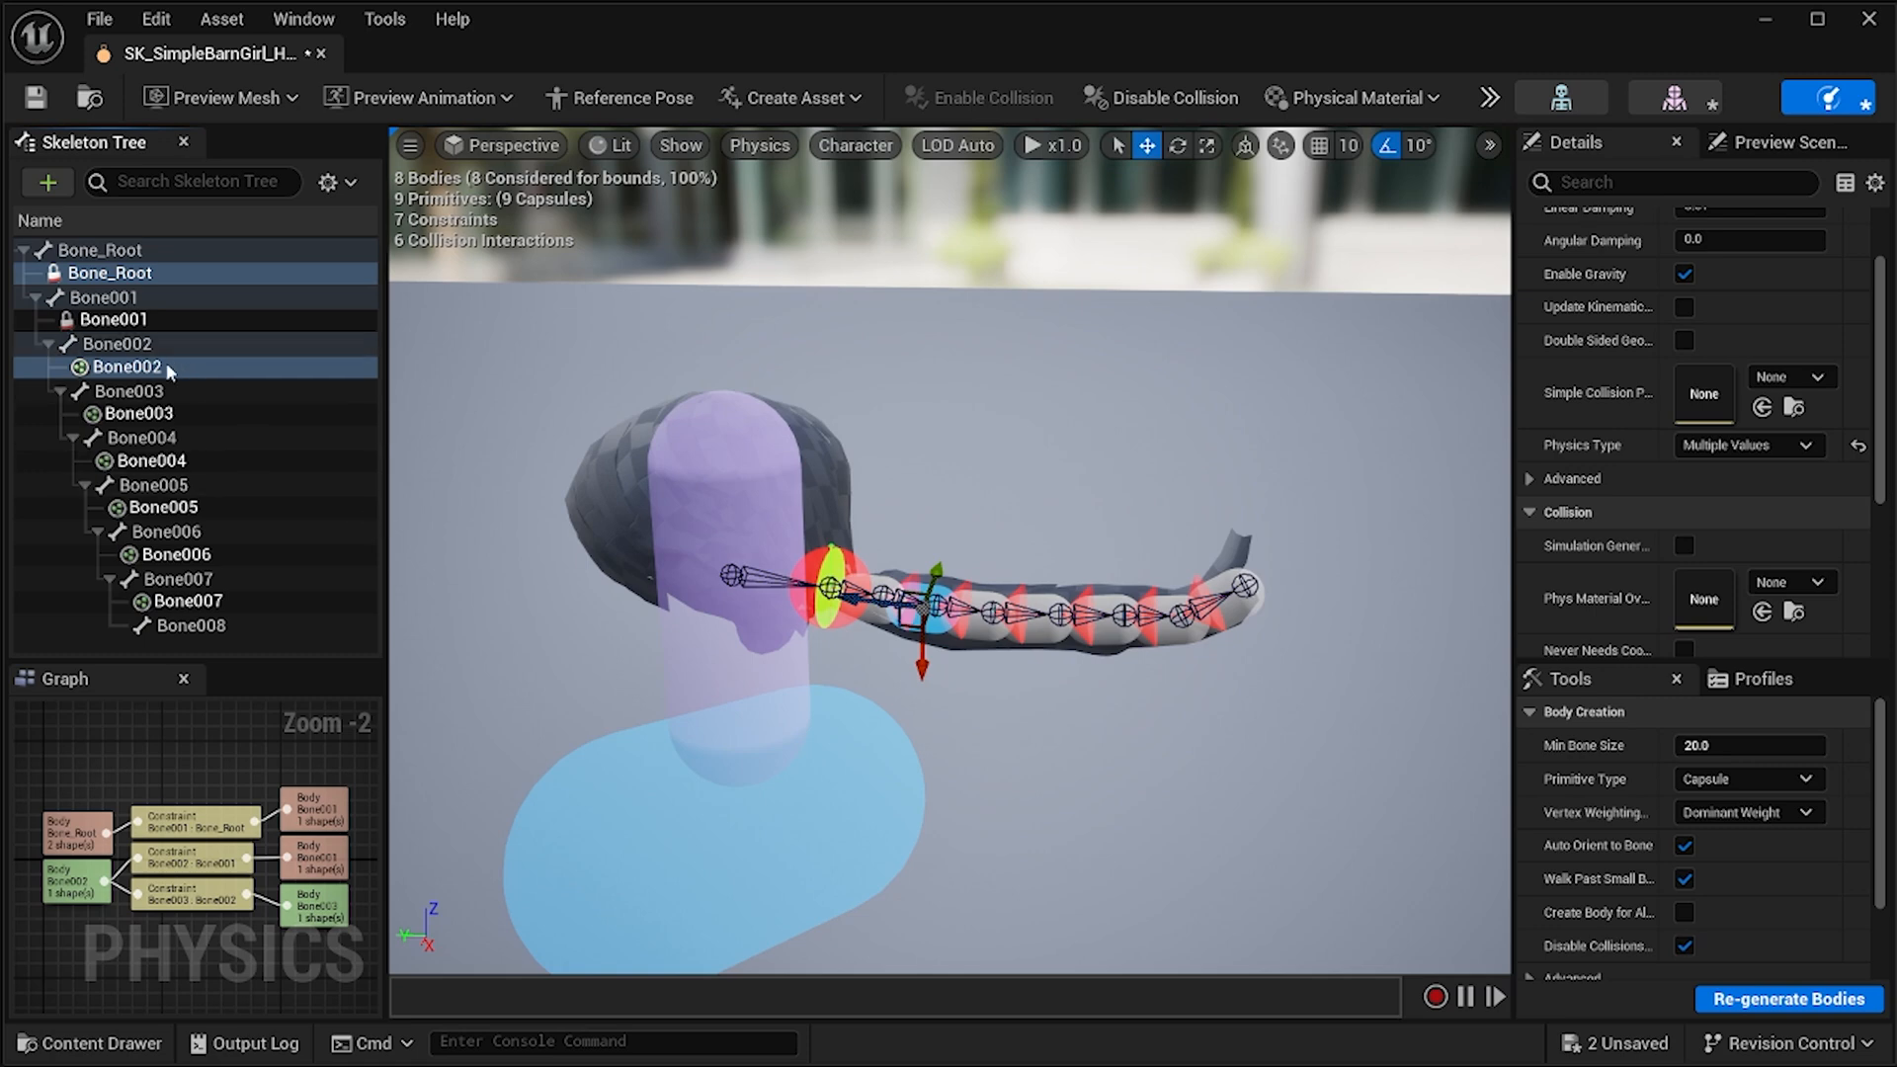
pyautogui.moveTo(893, 438); pyautogui.dragTo(889, 491, button='right')
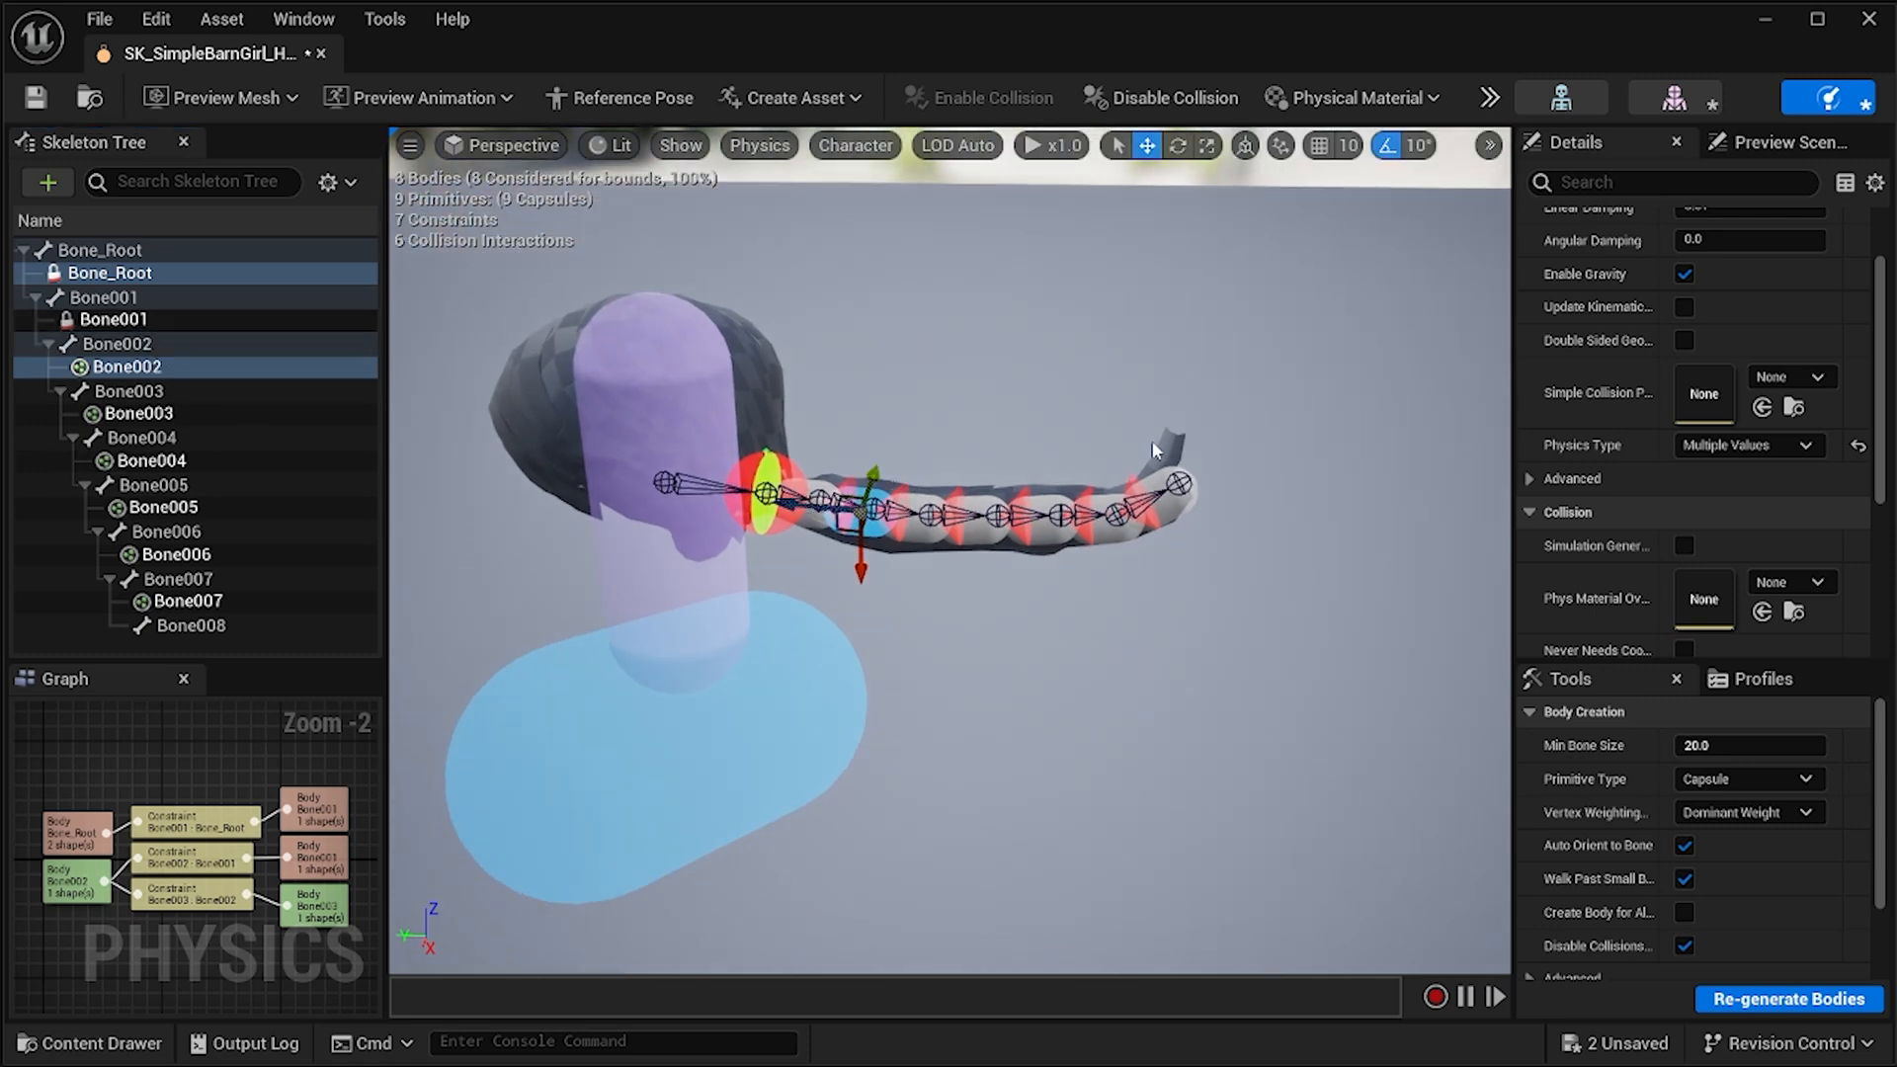
pyautogui.click(998, 622)
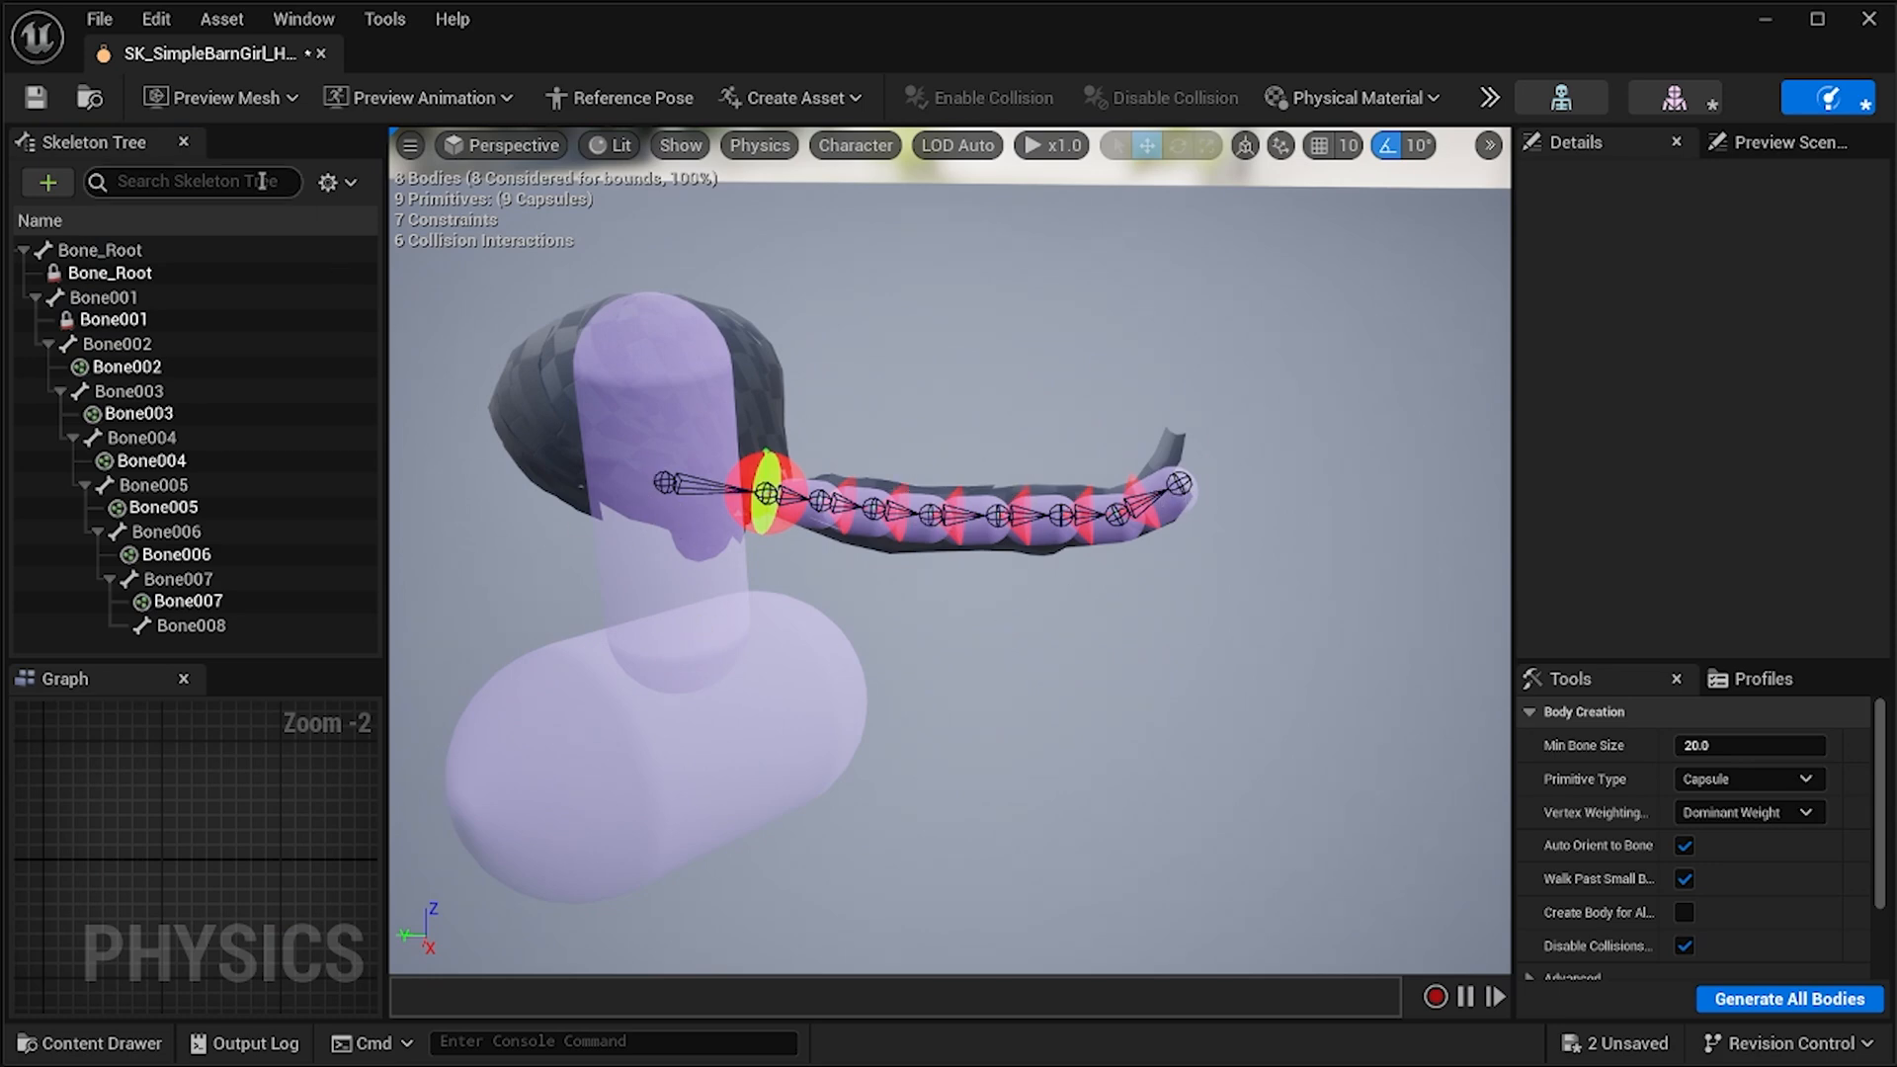
pyautogui.click(37, 99)
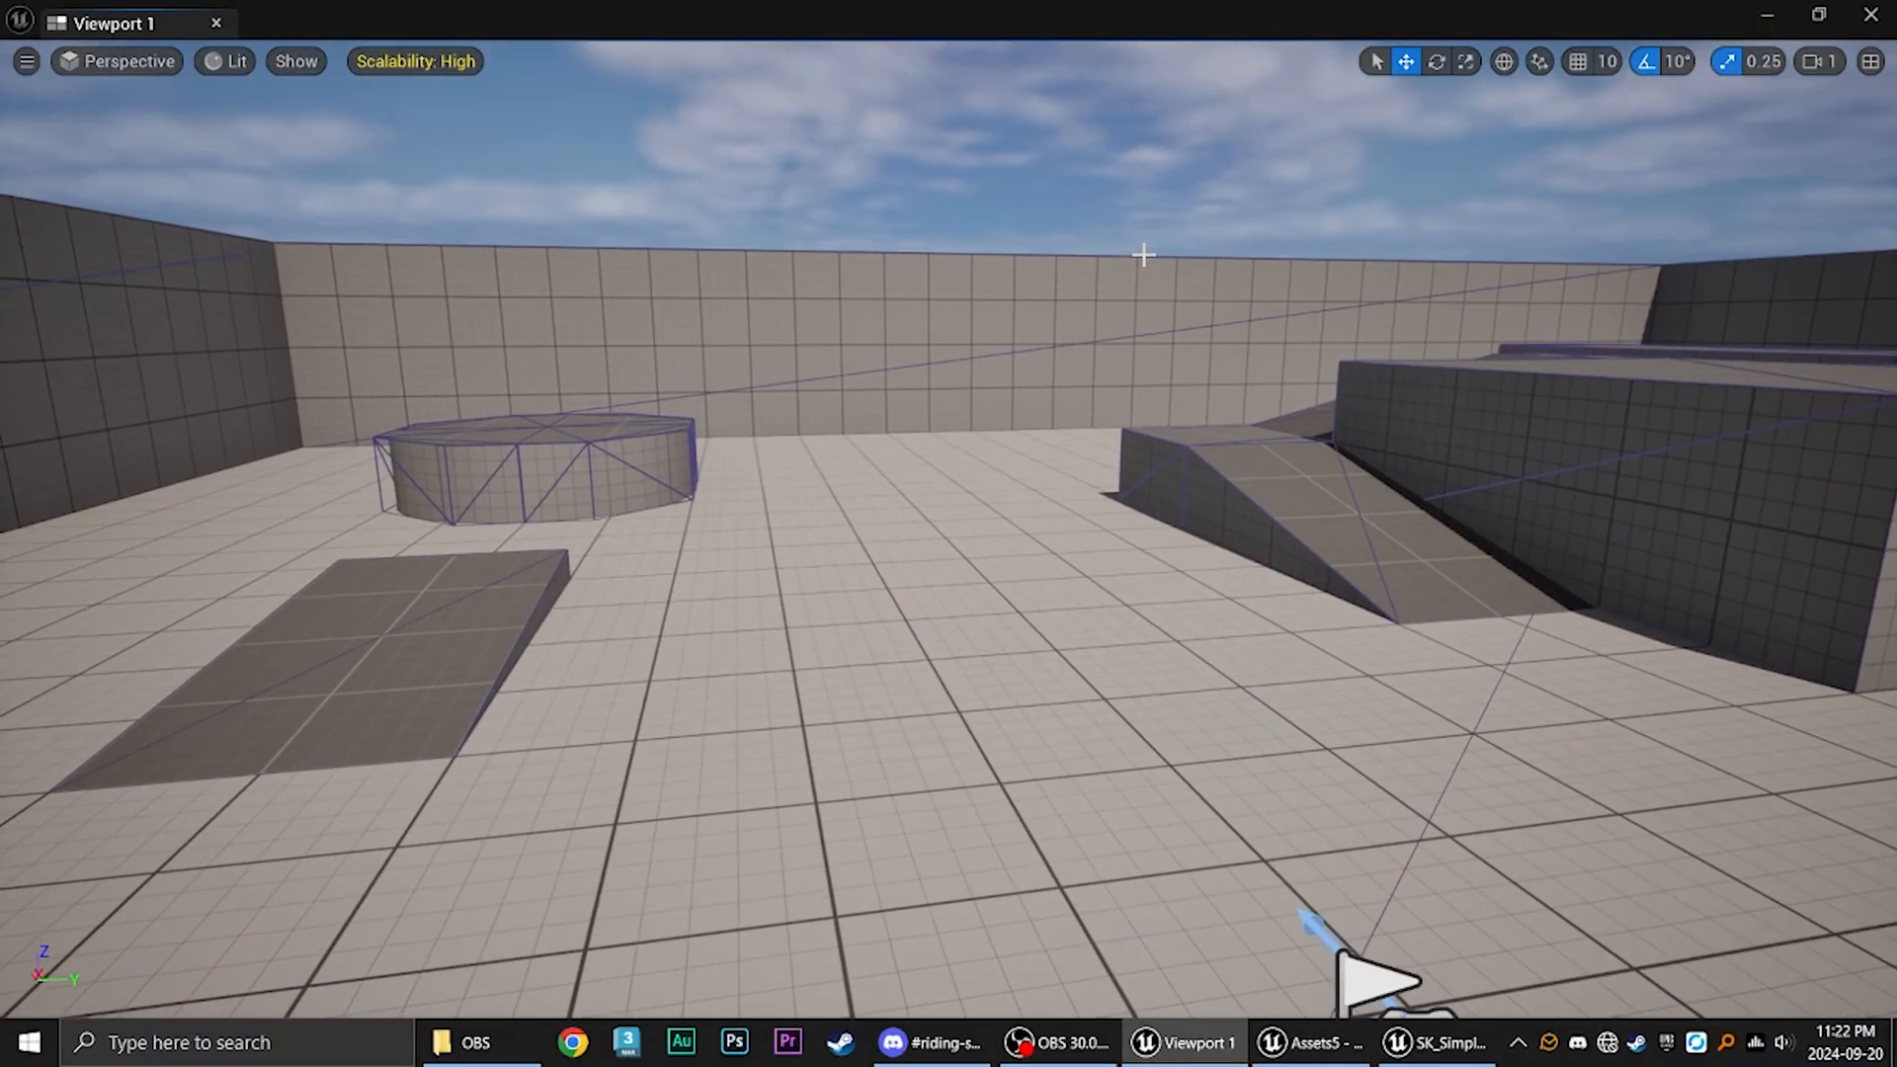
# Set the Hair component's collision response to the Hair object type to Block in BP_ThirdPersonCharacter and save the blueprint.
pyautogui.hotkey('alt', 'p')
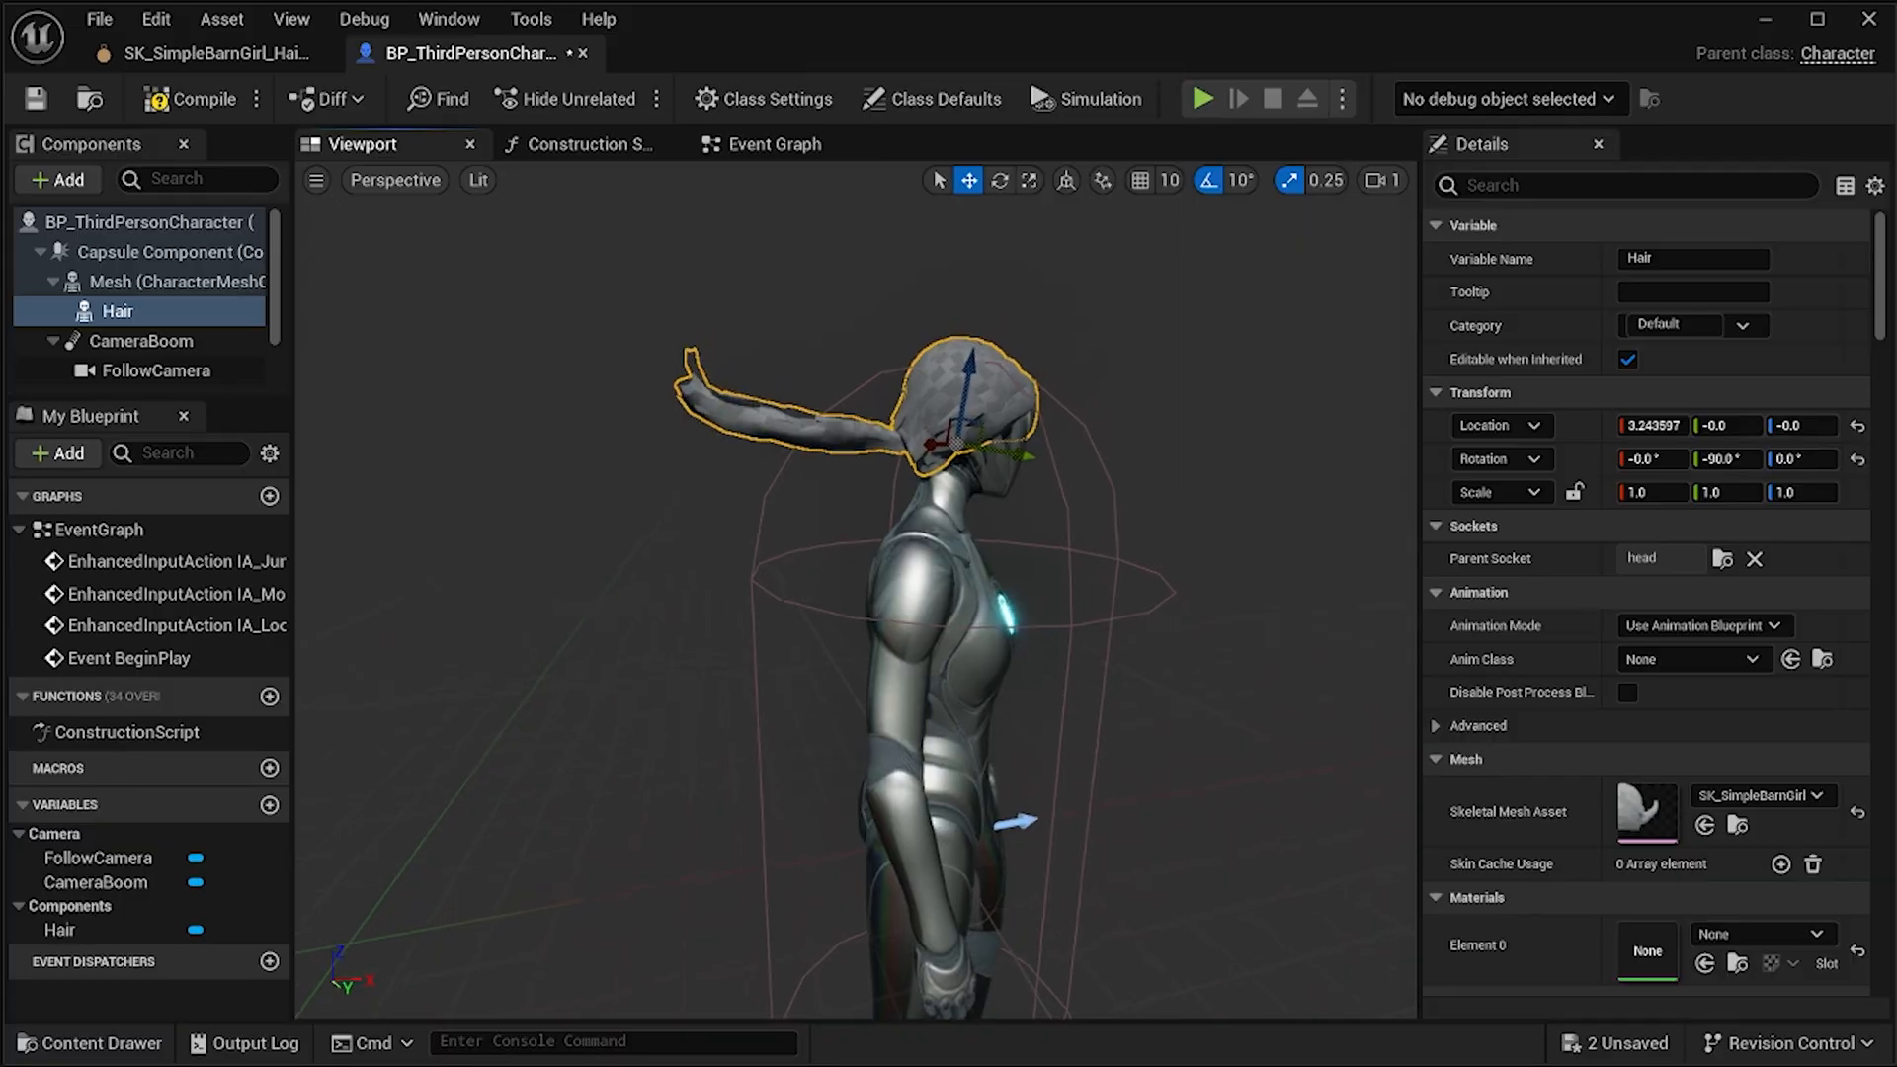
pyautogui.moveTo(991, 415); pyautogui.dragTo(1094, 312, button='middle')
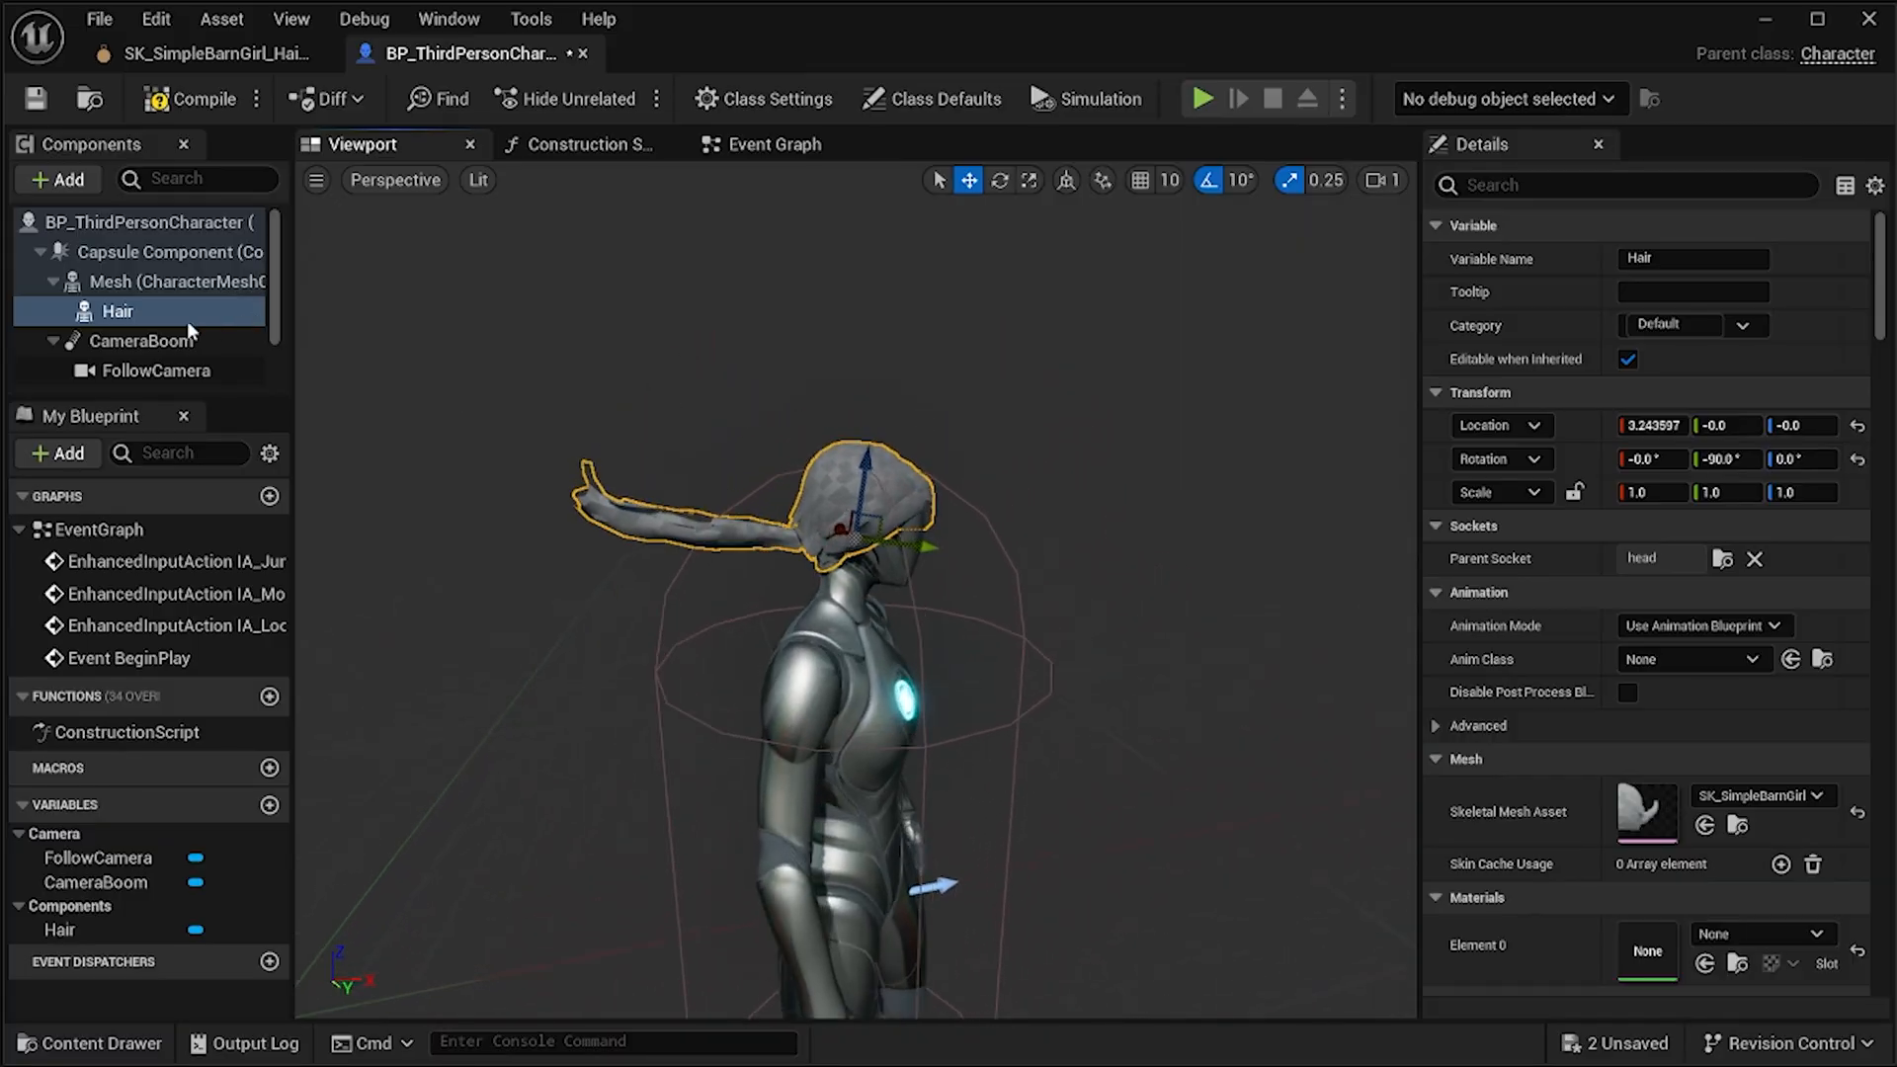
pyautogui.click(1547, 186)
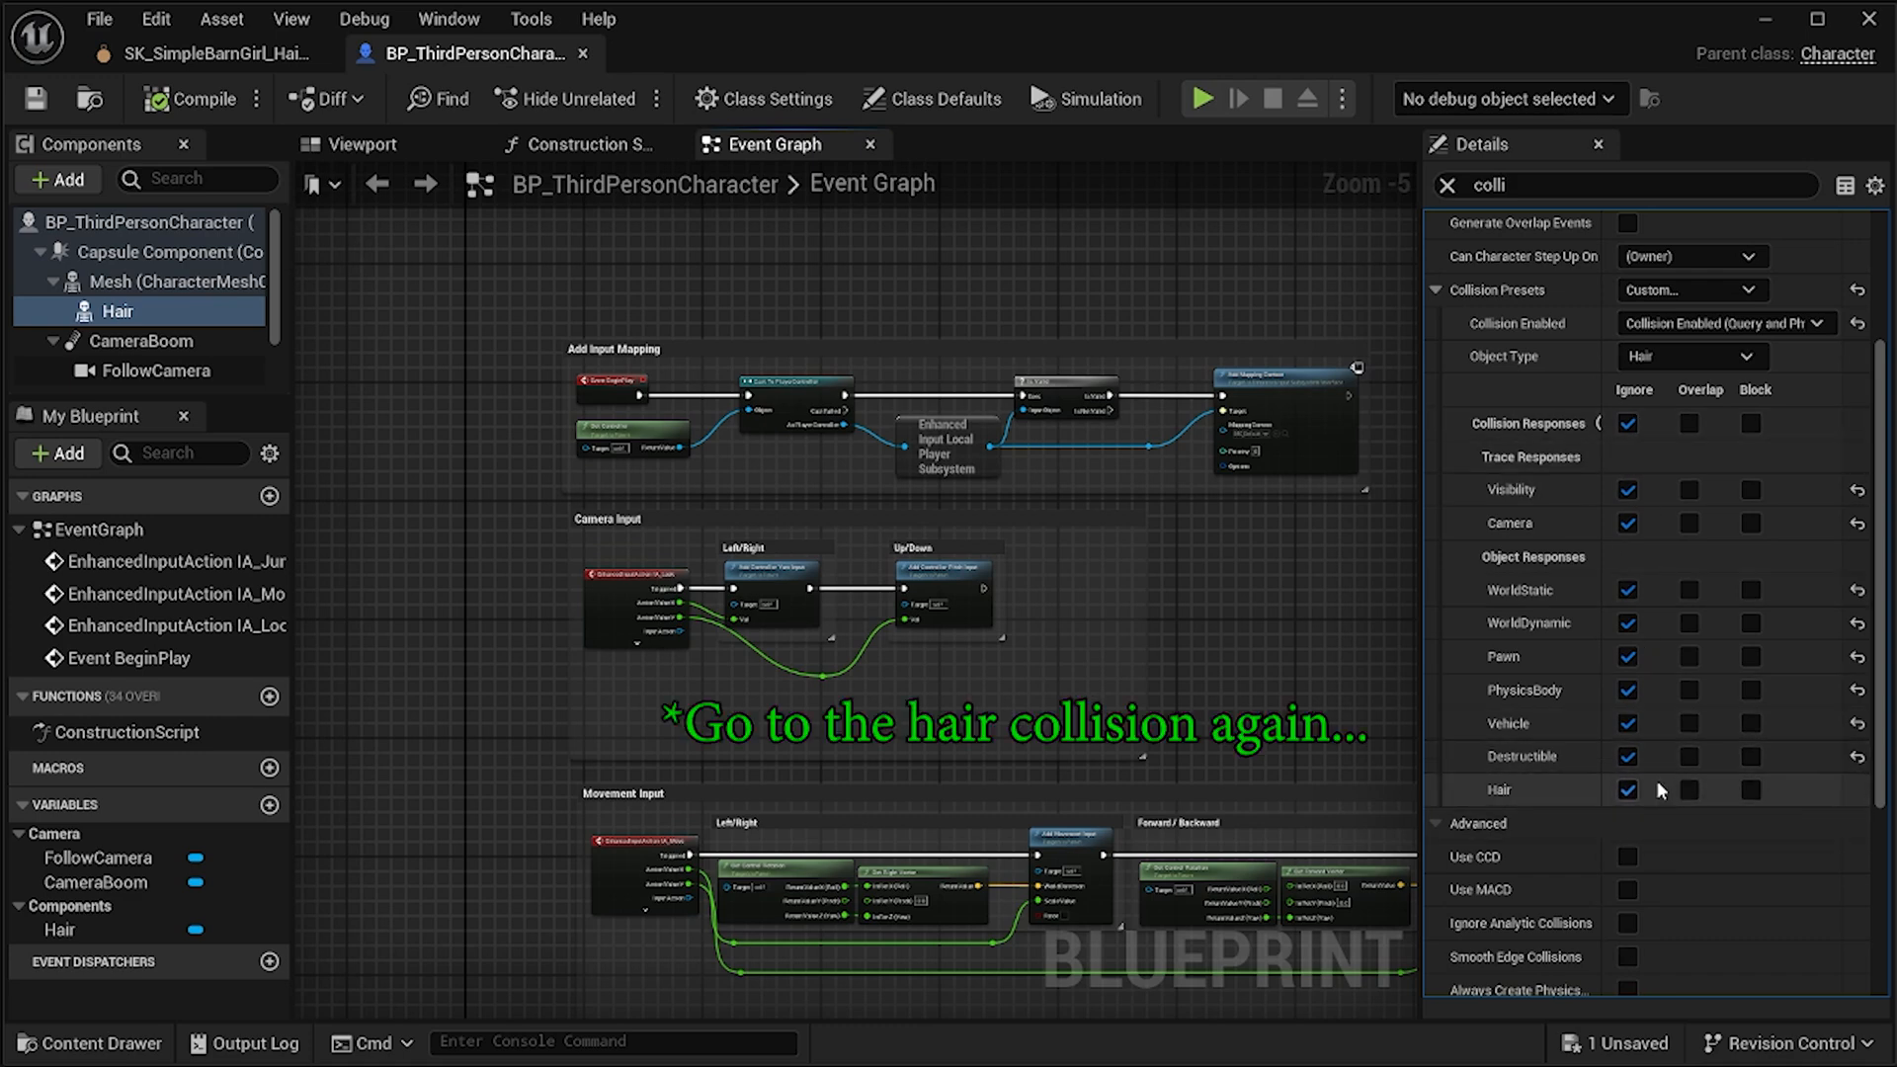
pyautogui.click(1750, 789)
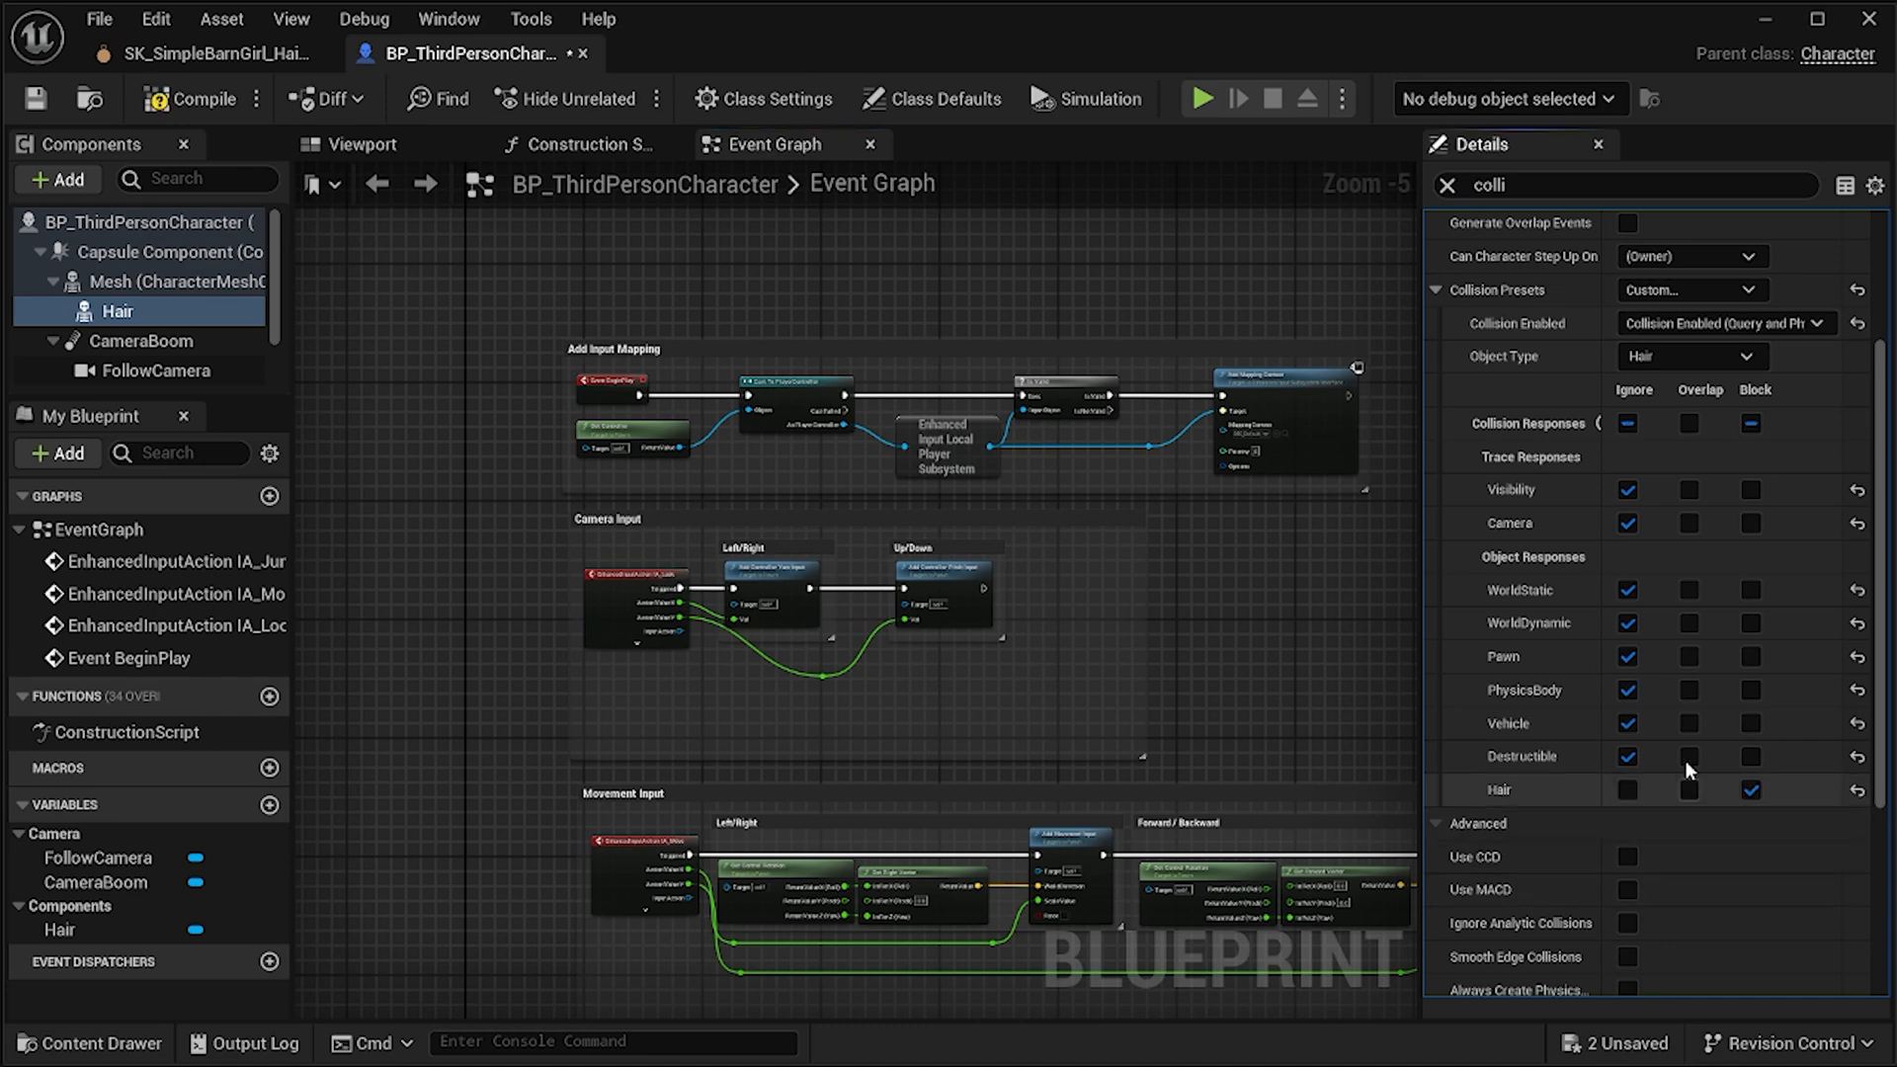
pyautogui.click(35, 97)
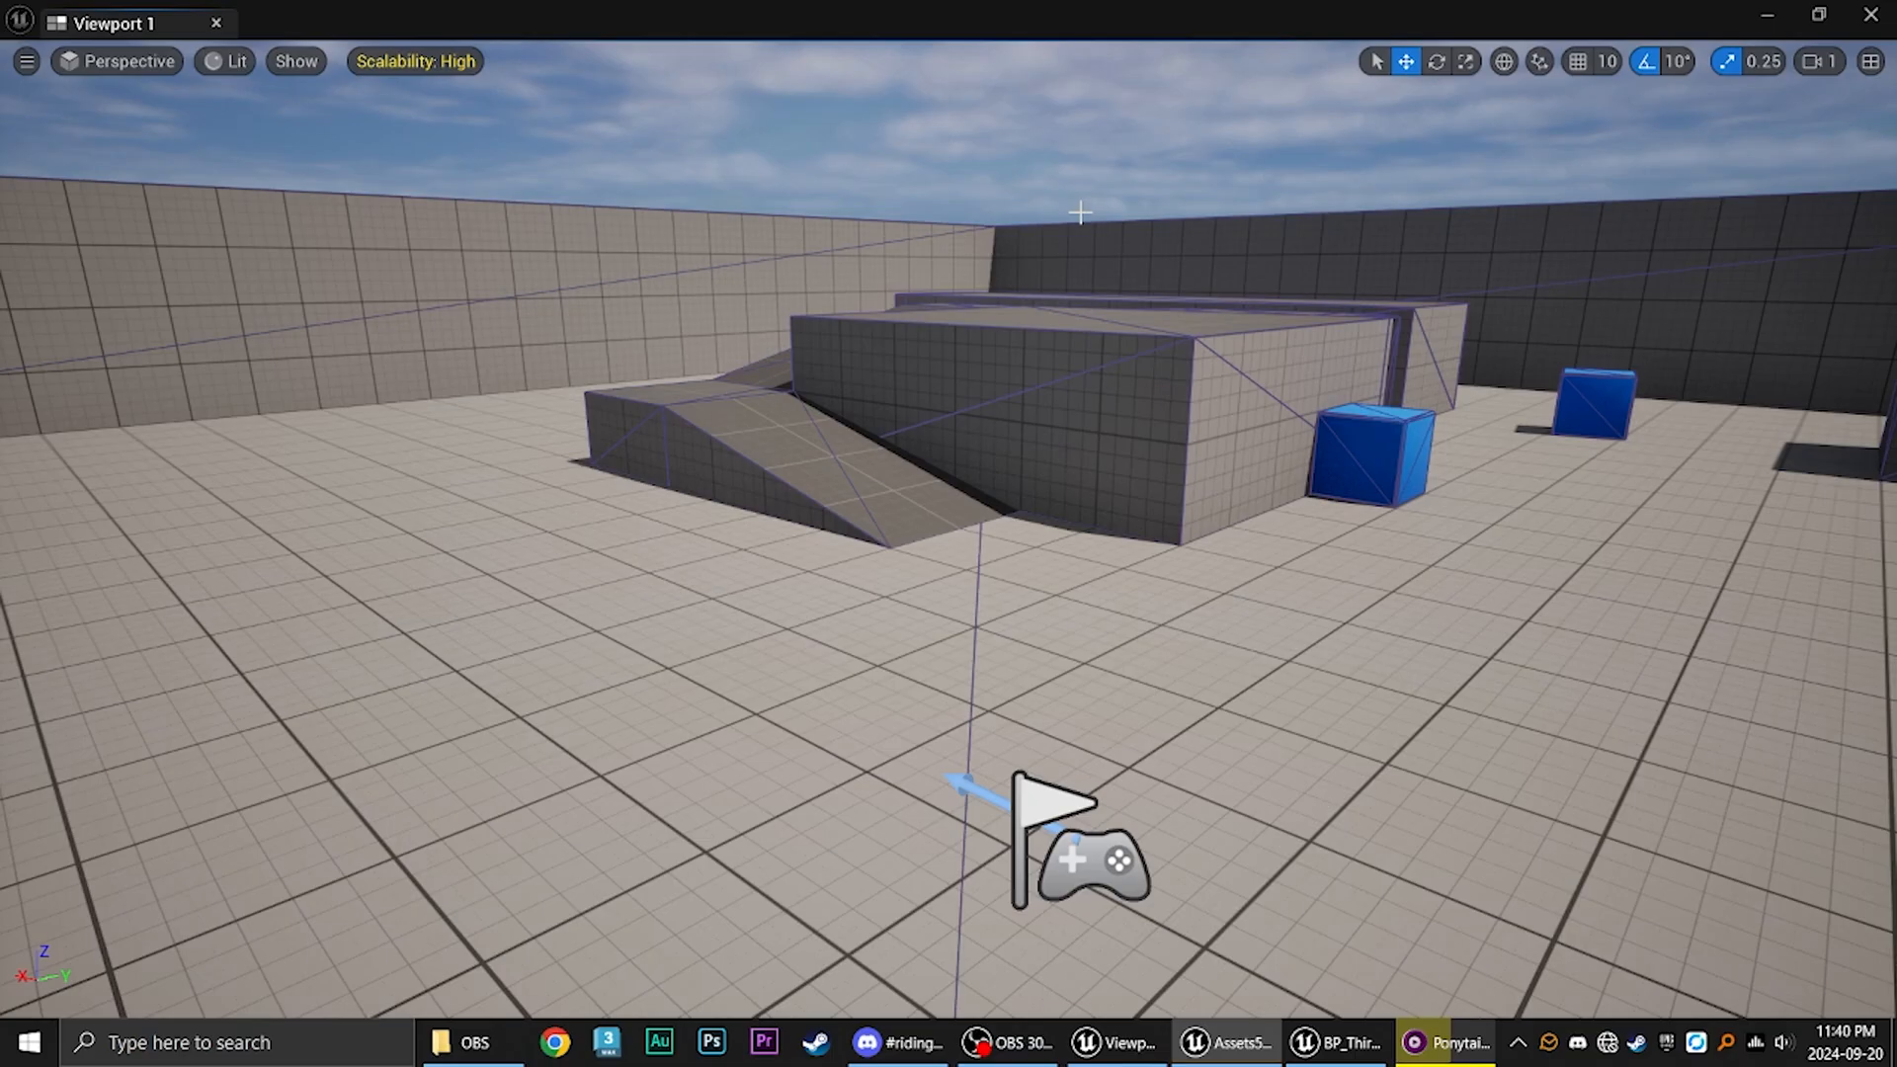
# Play the level and move the character sideways, forward and back to check how the ponytail collides with the body.
pyautogui.moveTo(1296, 403); pyautogui.dragTo(1236, 356, button='right')
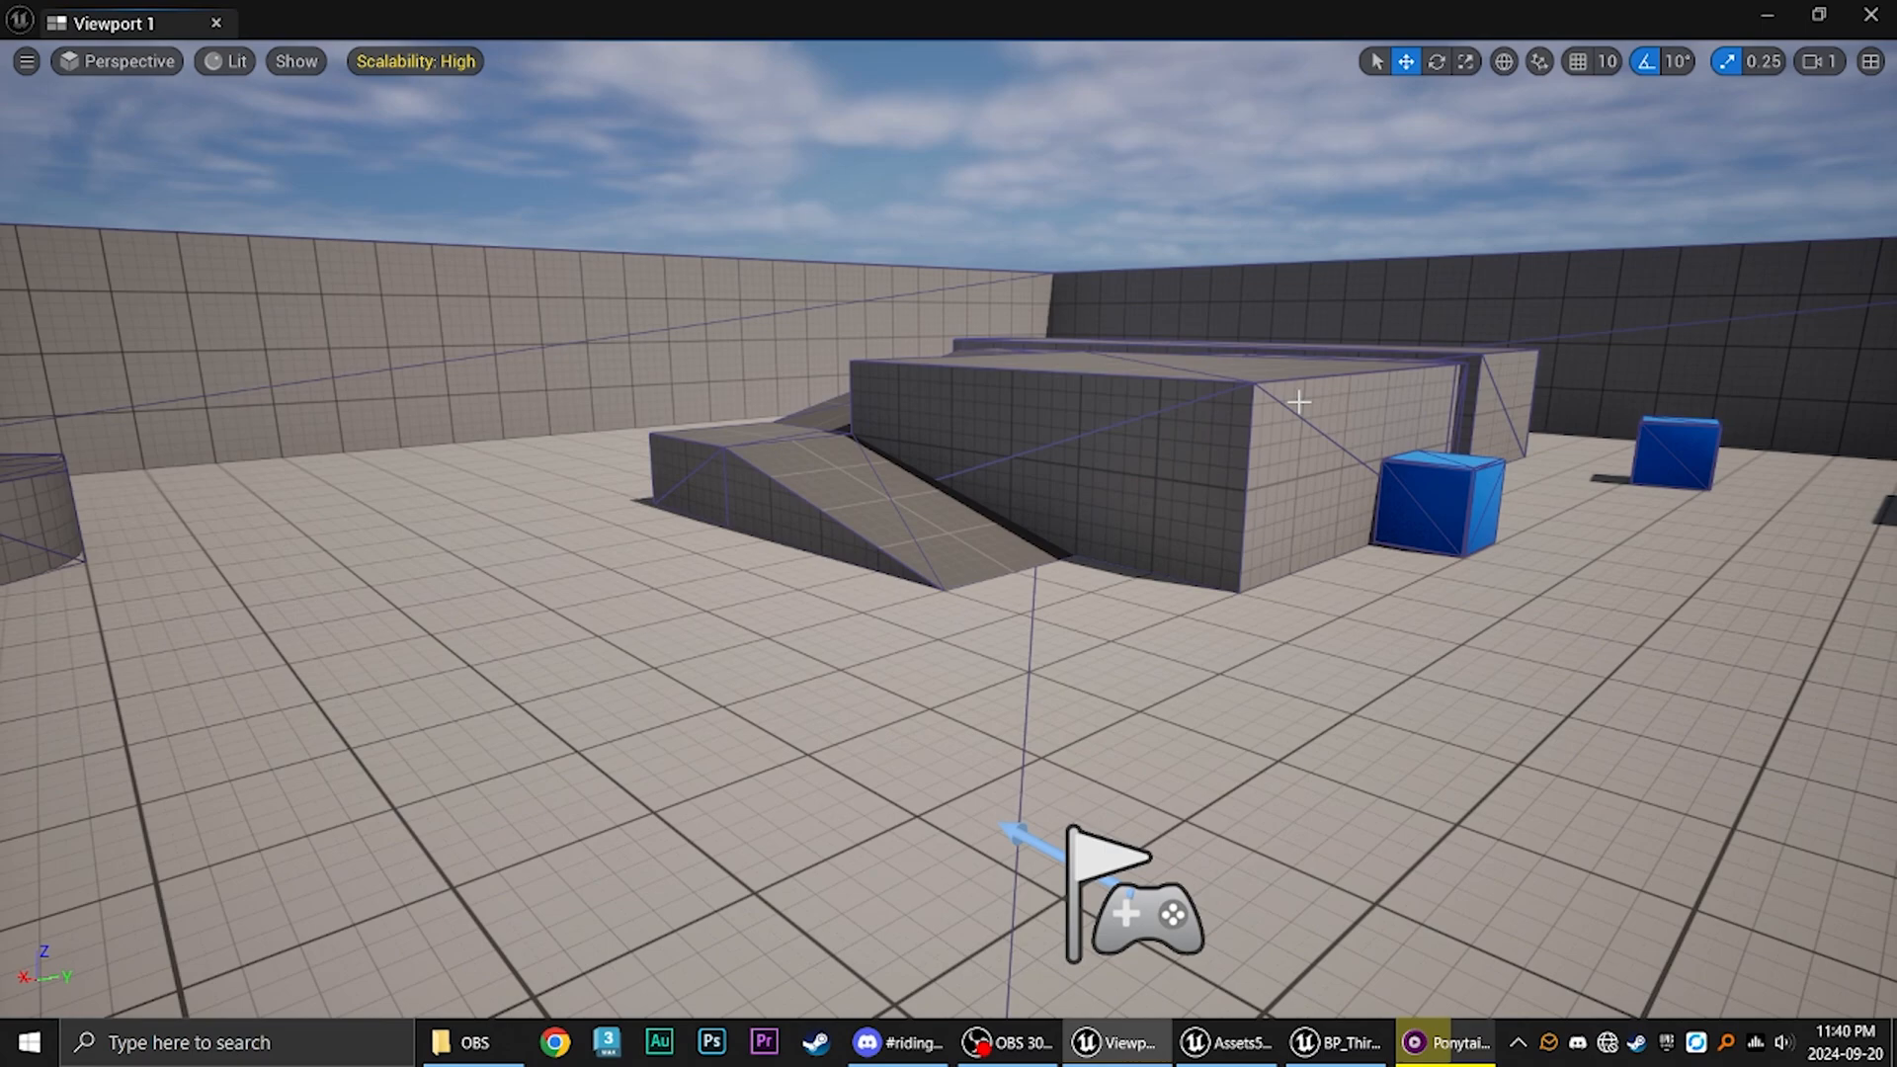
pyautogui.hotkey('alt', 'p')
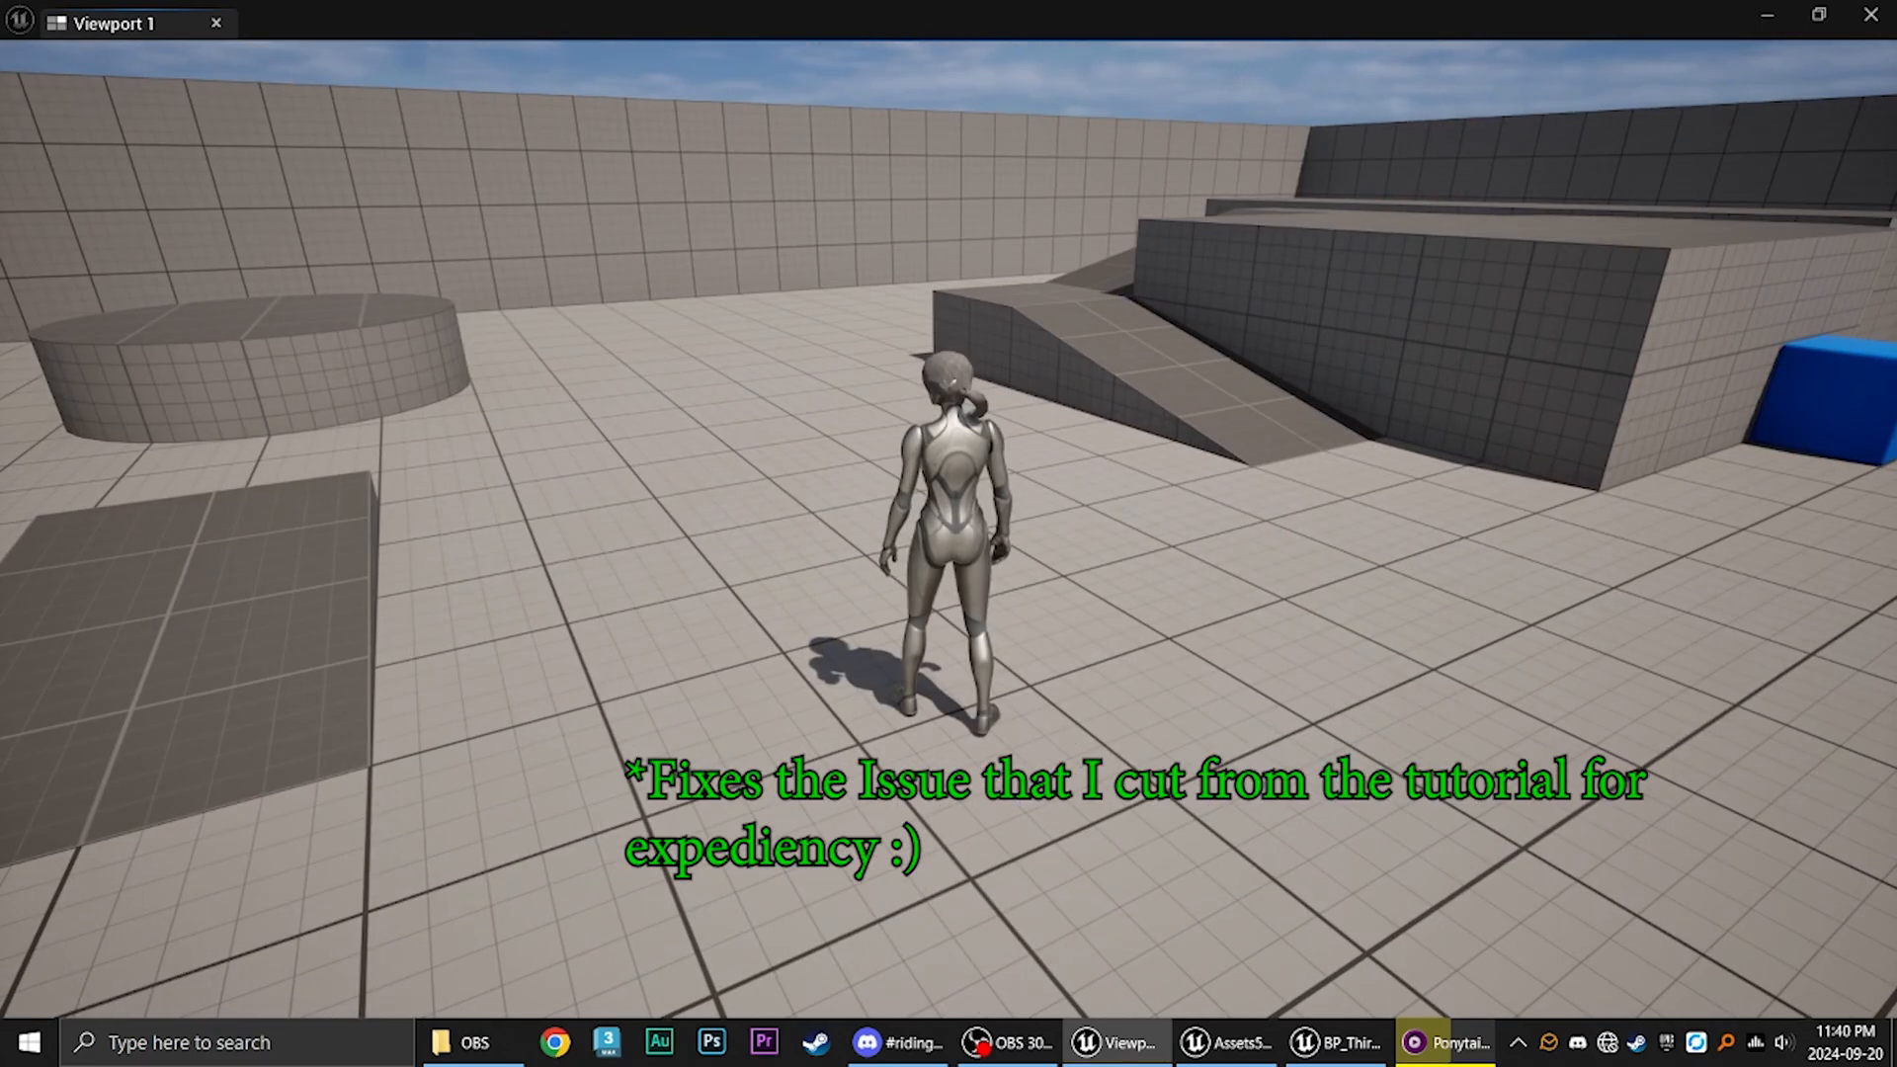
pyautogui.press('d')
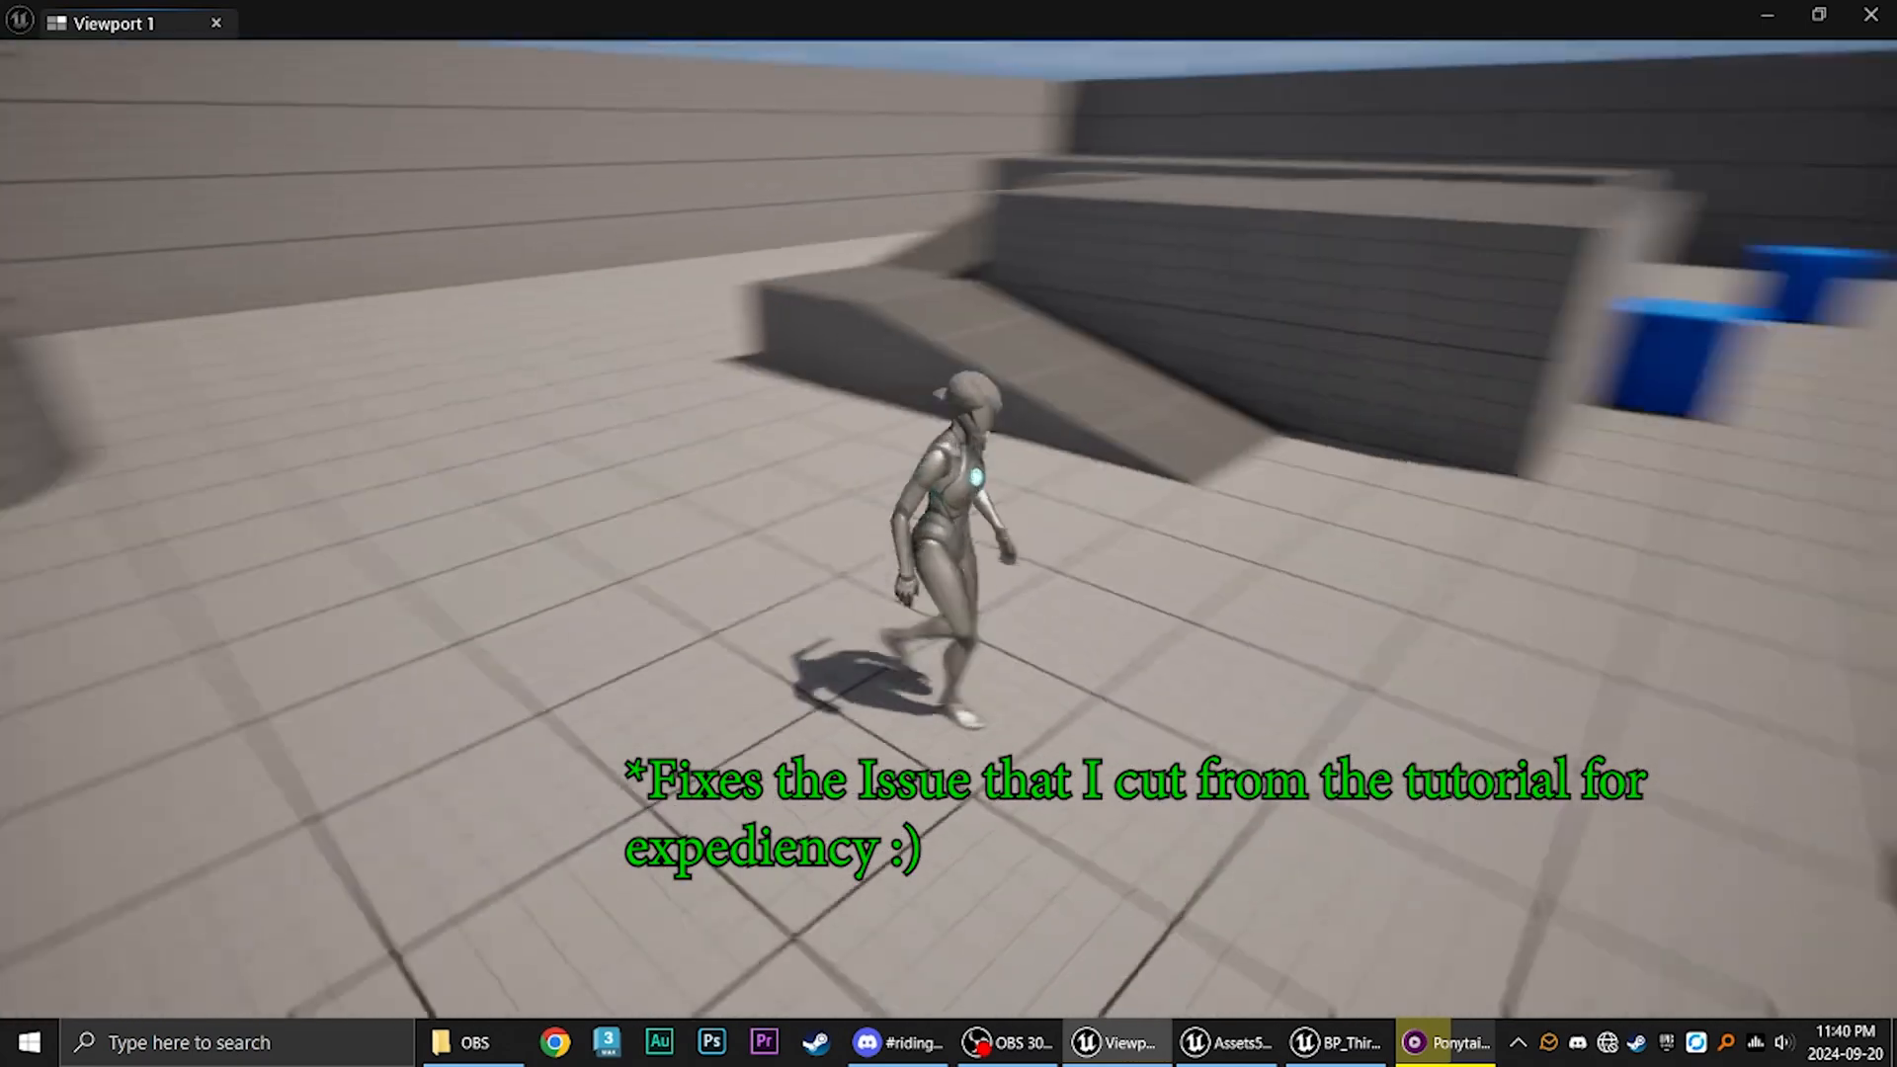
pyautogui.press('a')
pyautogui.press('d')
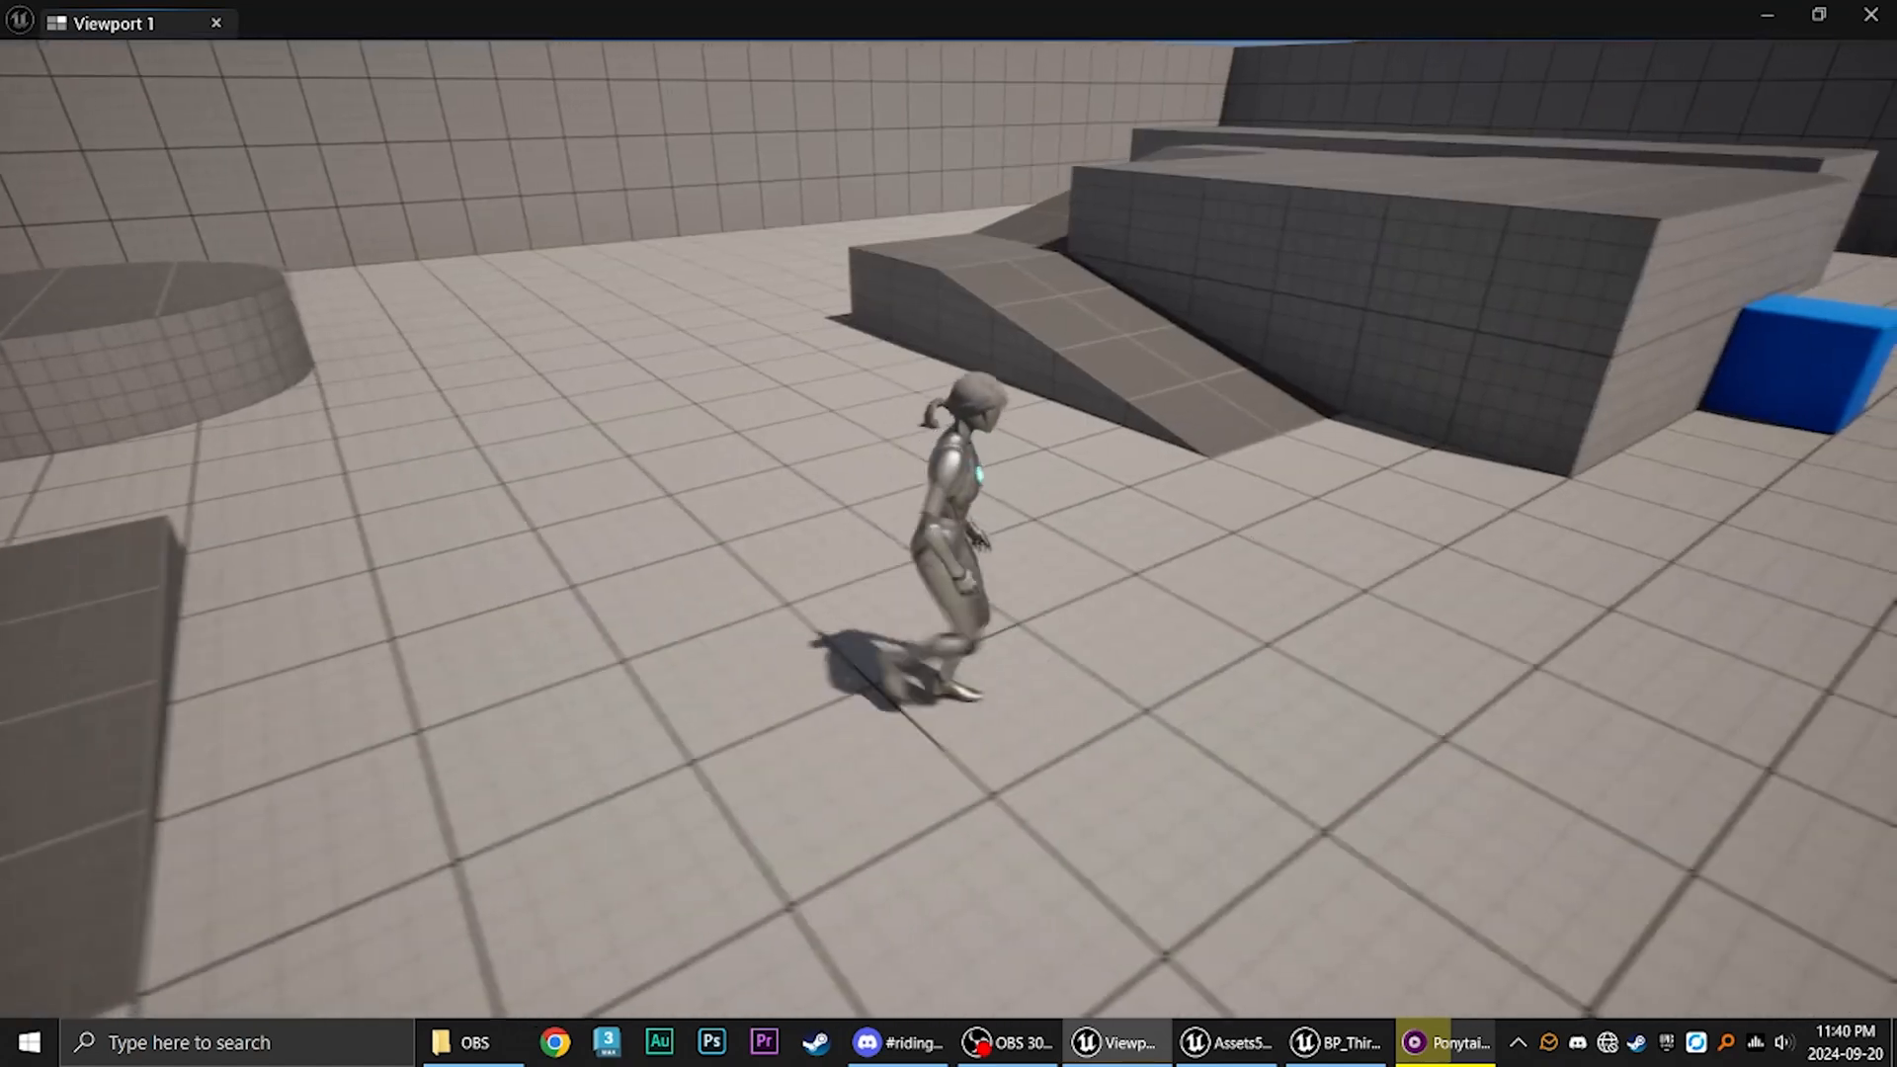
pyautogui.press('s')
pyautogui.press('w')
pyautogui.press('s')
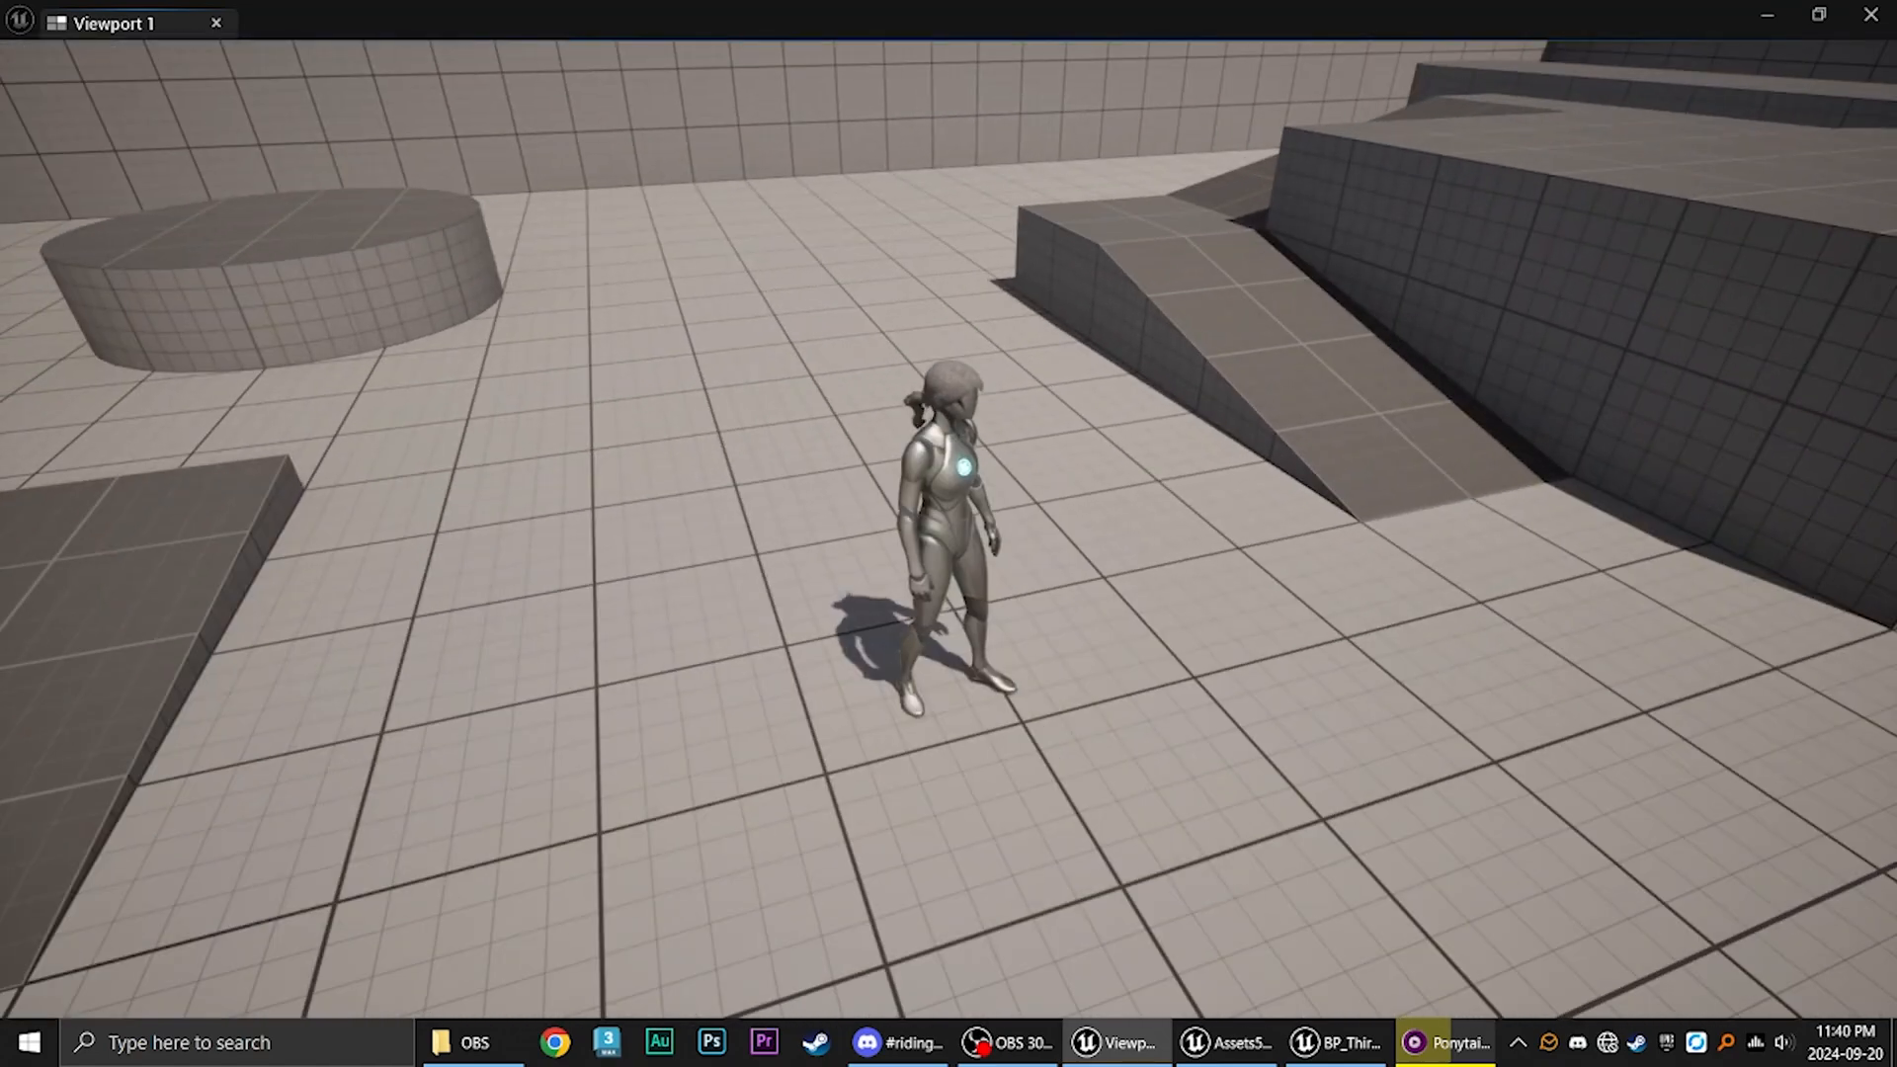
pyautogui.press('w')
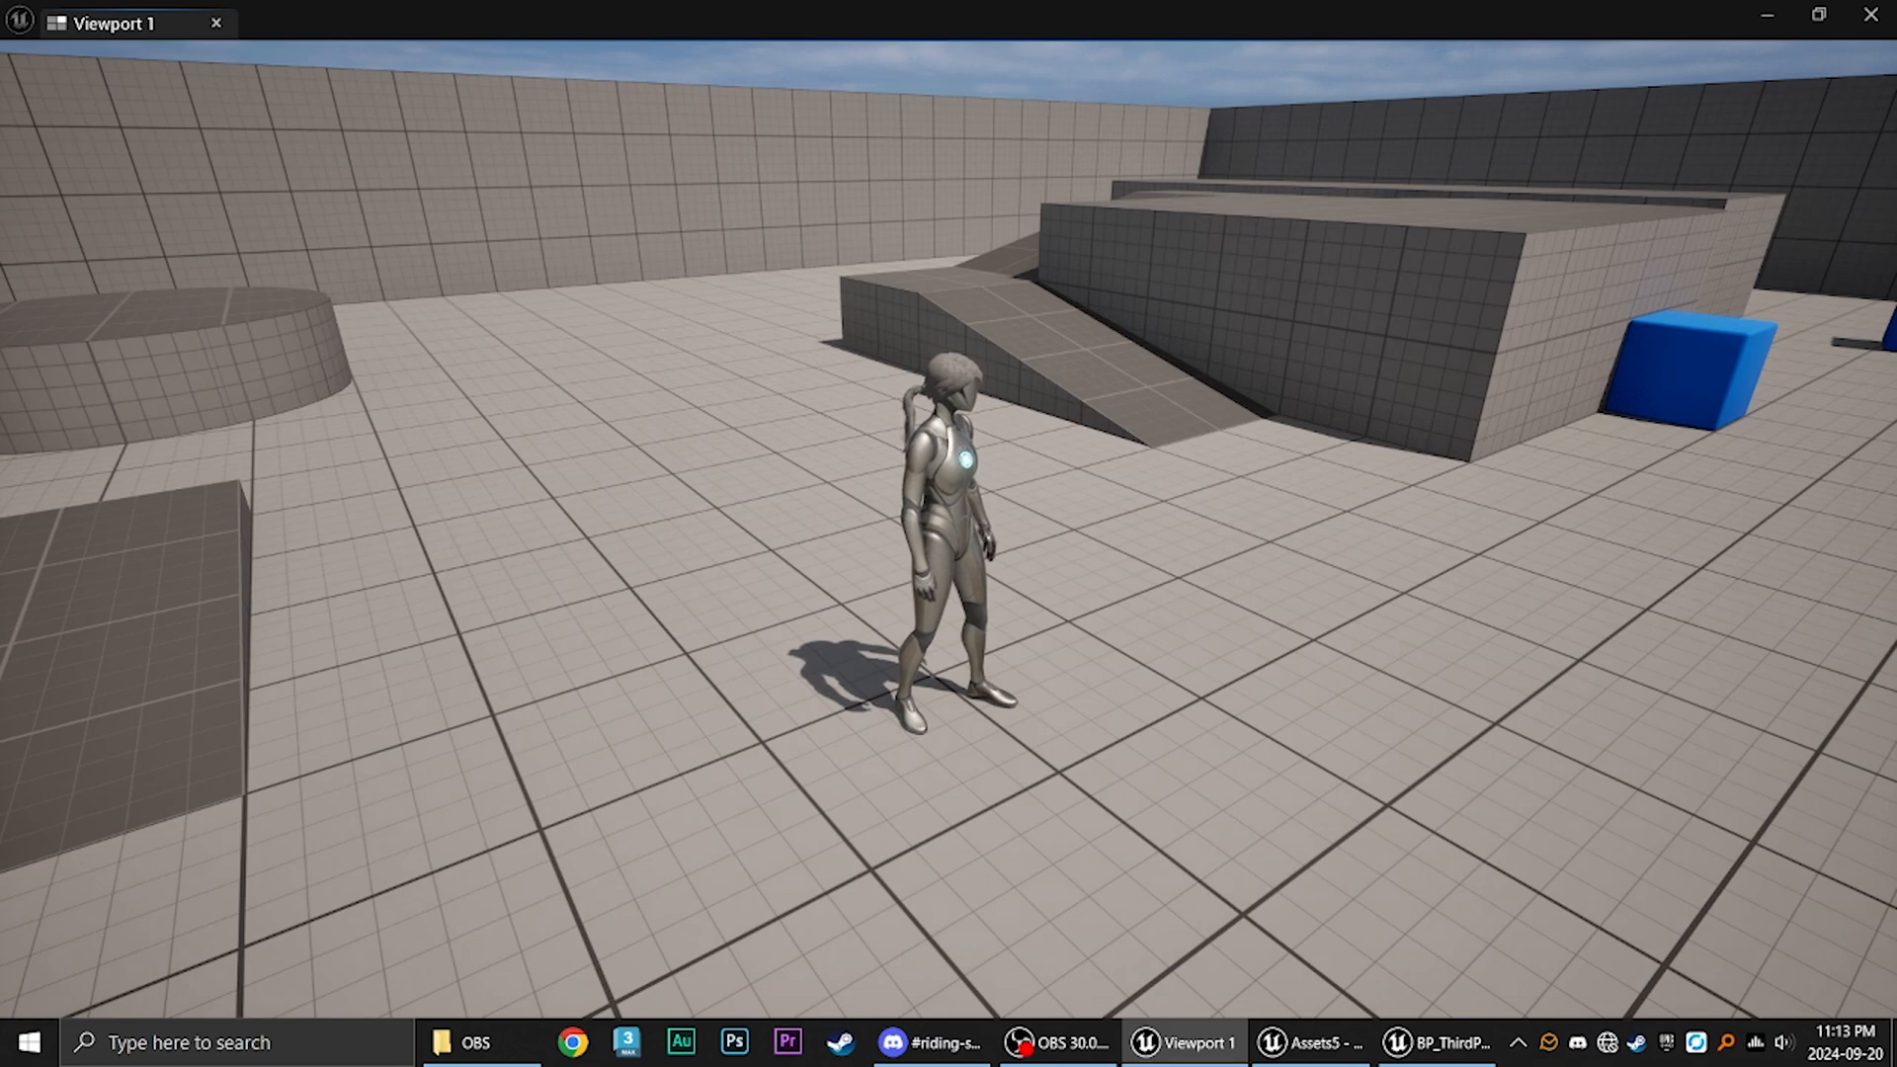
# Run the character forward and back with quick reversals, and then sideways, to examine the ponytail's swing.
pyautogui.press('w')
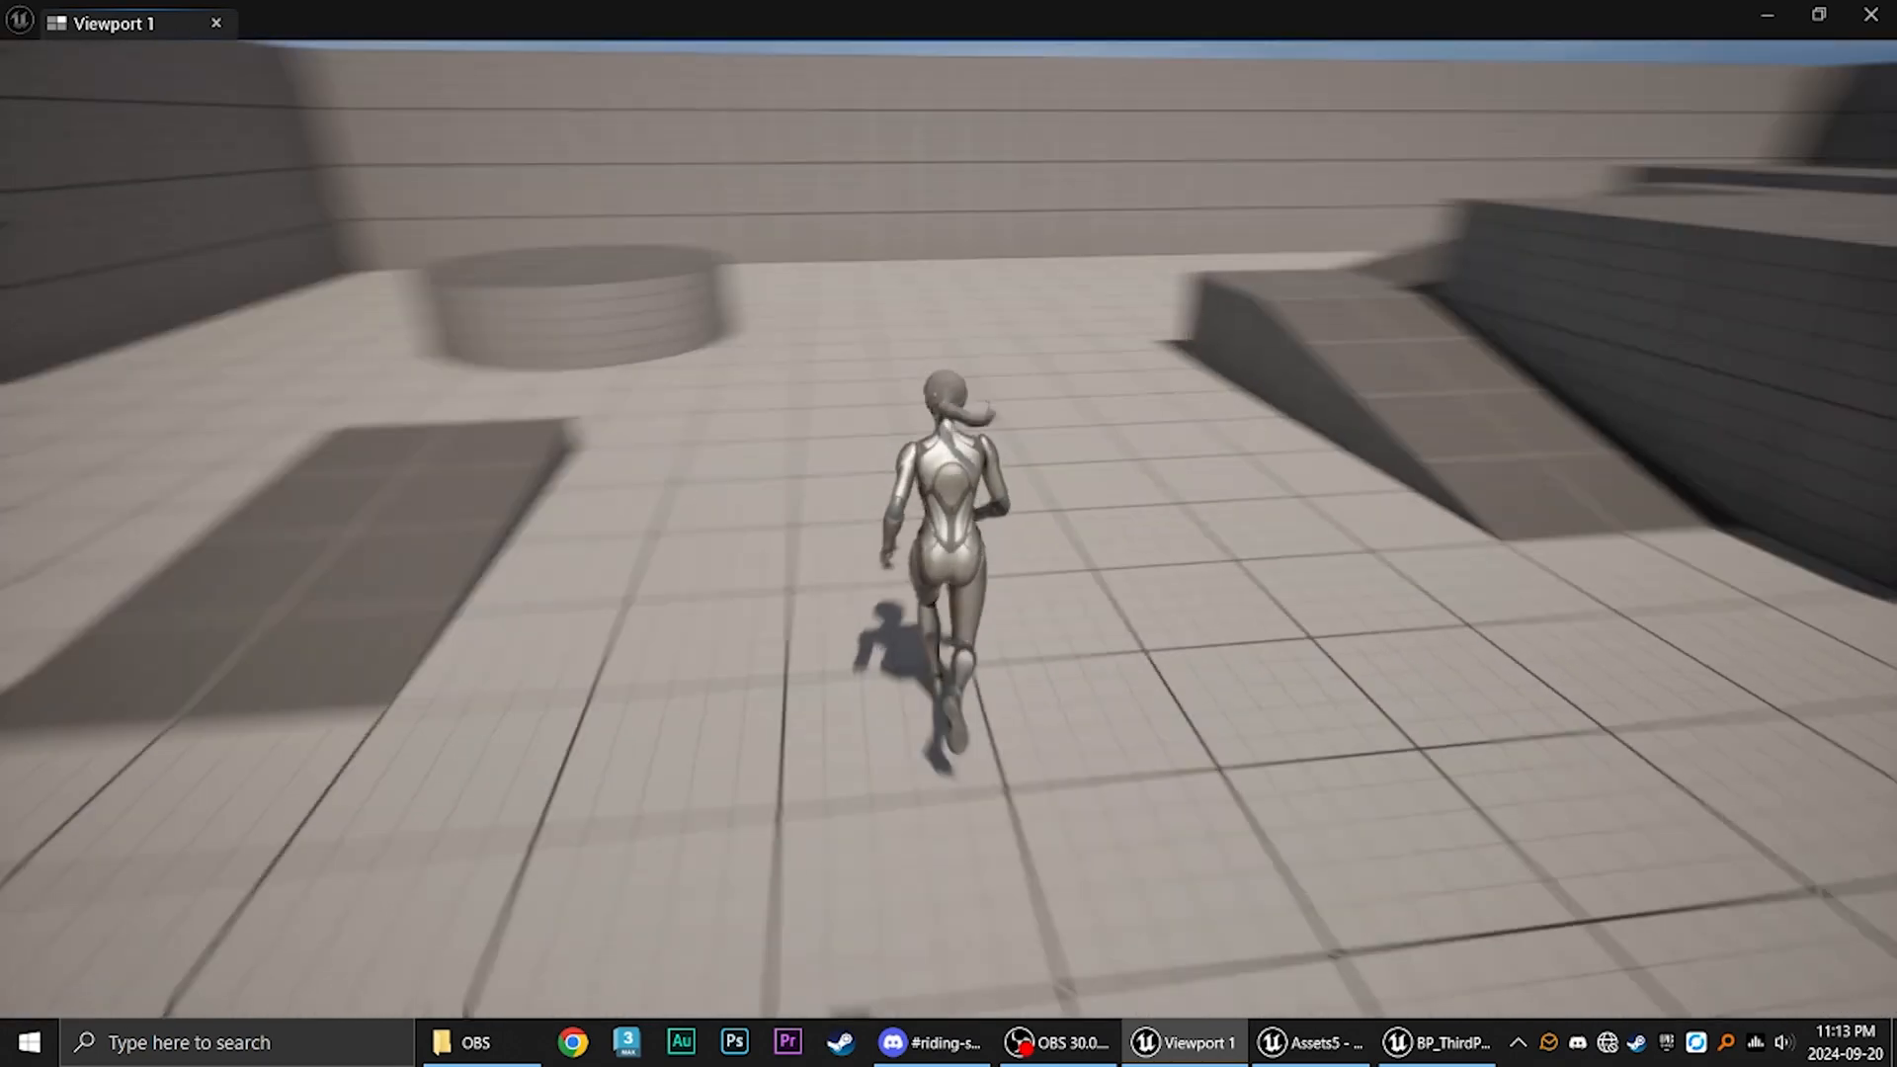
pyautogui.press('s')
pyautogui.press('w')
pyautogui.press('s')
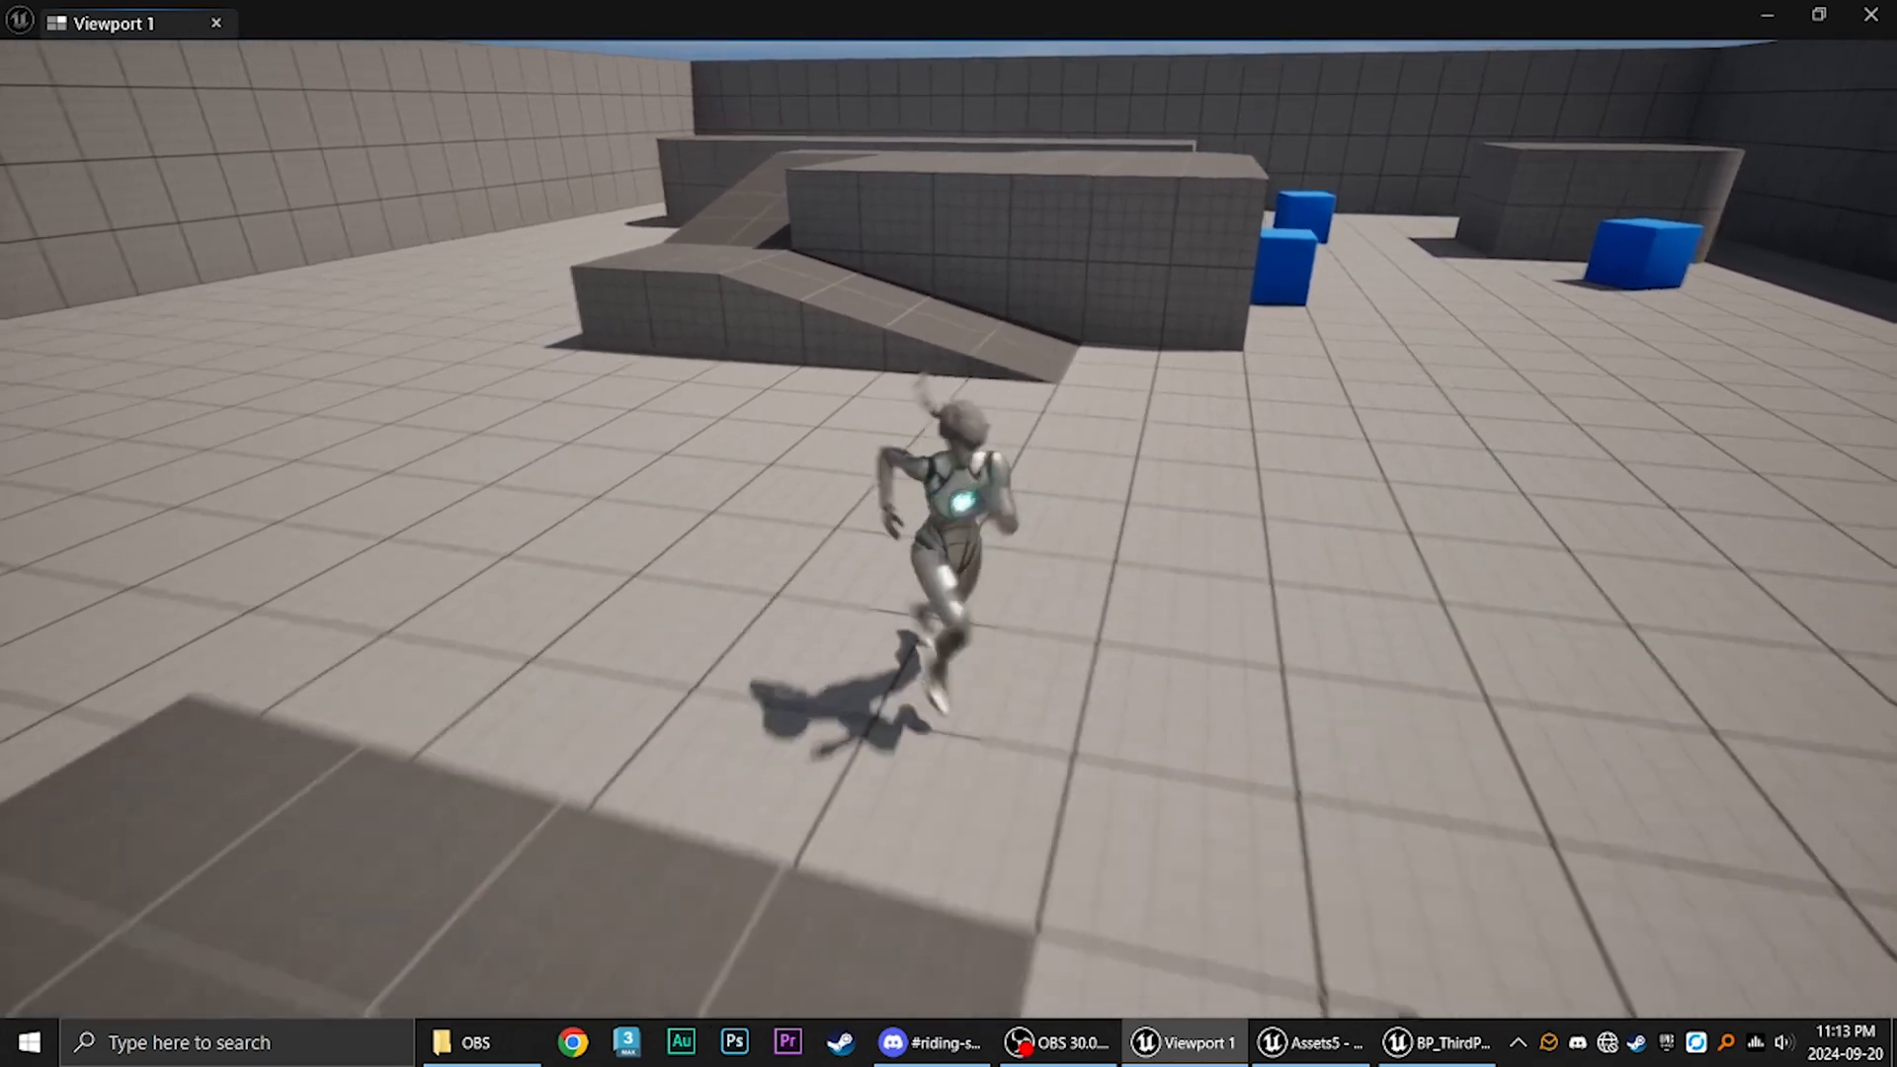
pyautogui.press('w')
pyautogui.press('s')
pyautogui.press('w')
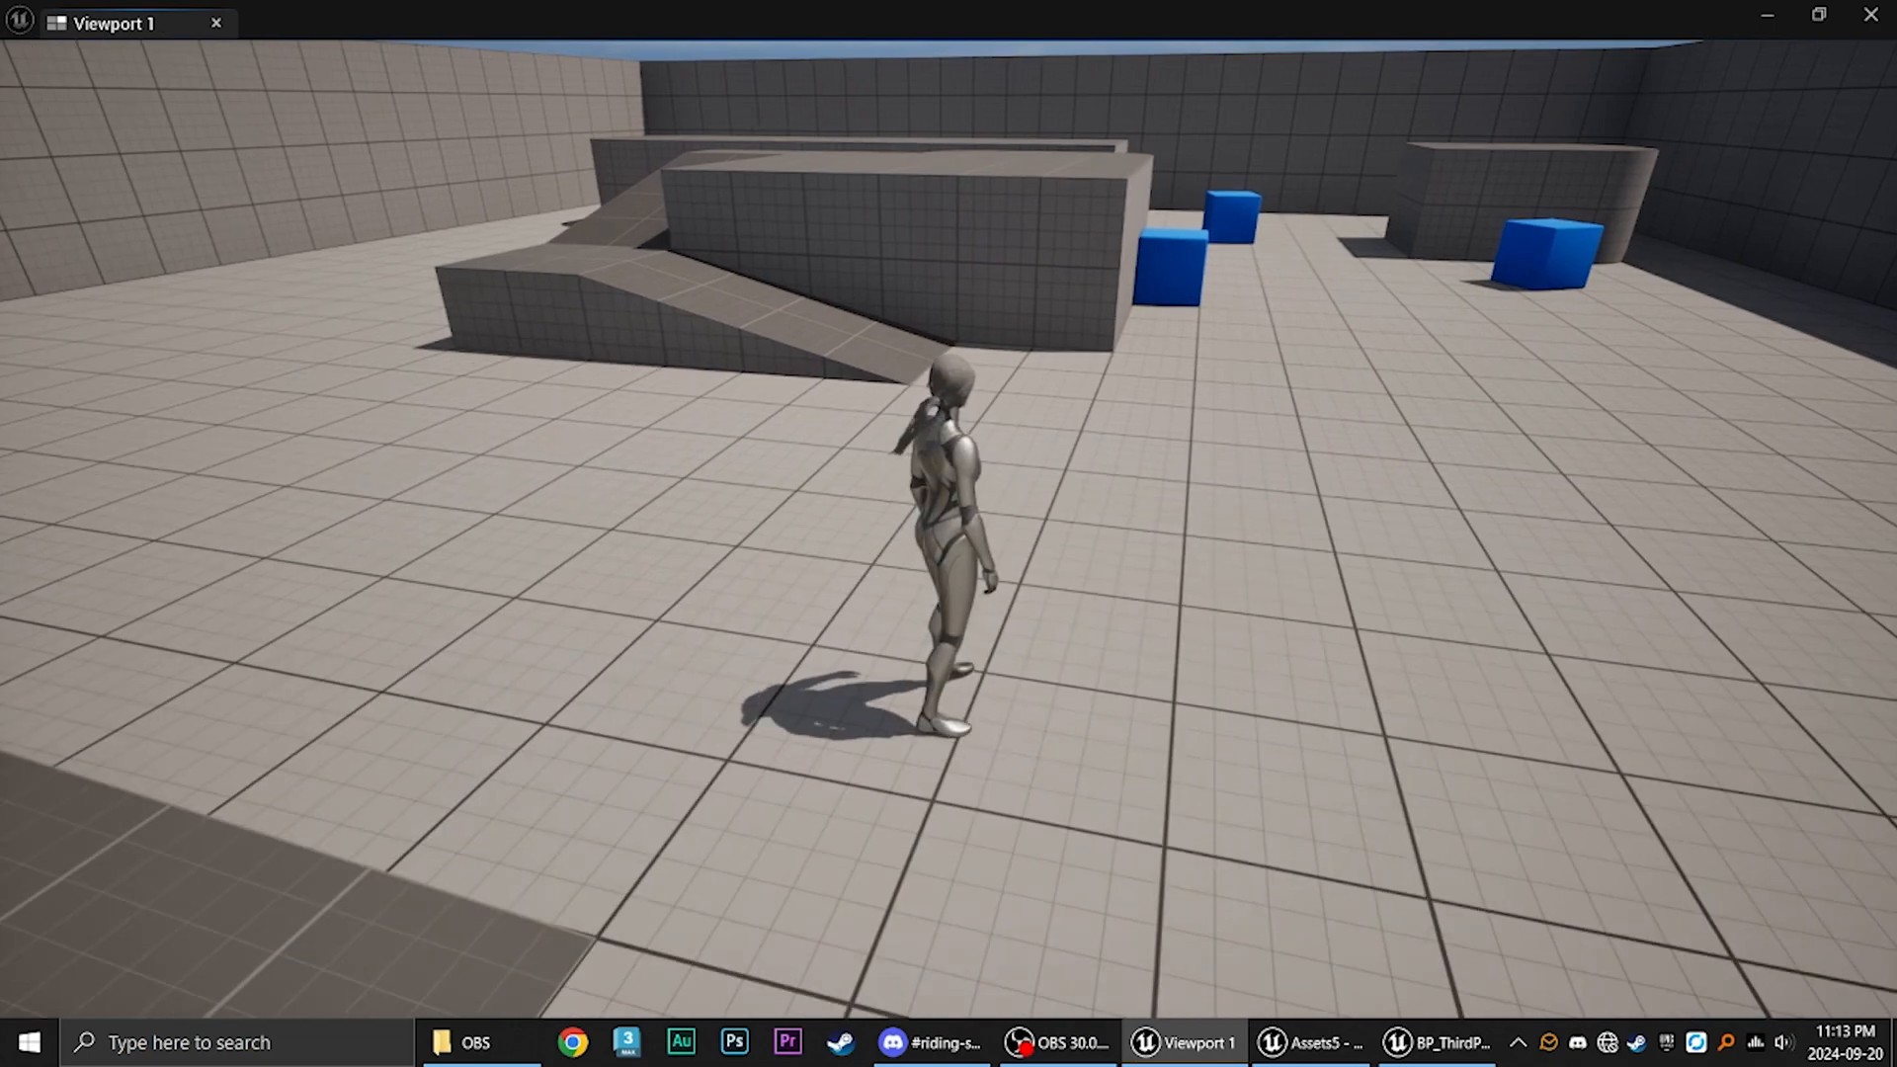
pyautogui.press('w')
pyautogui.press('d')
pyautogui.press('d')
pyautogui.press('d')
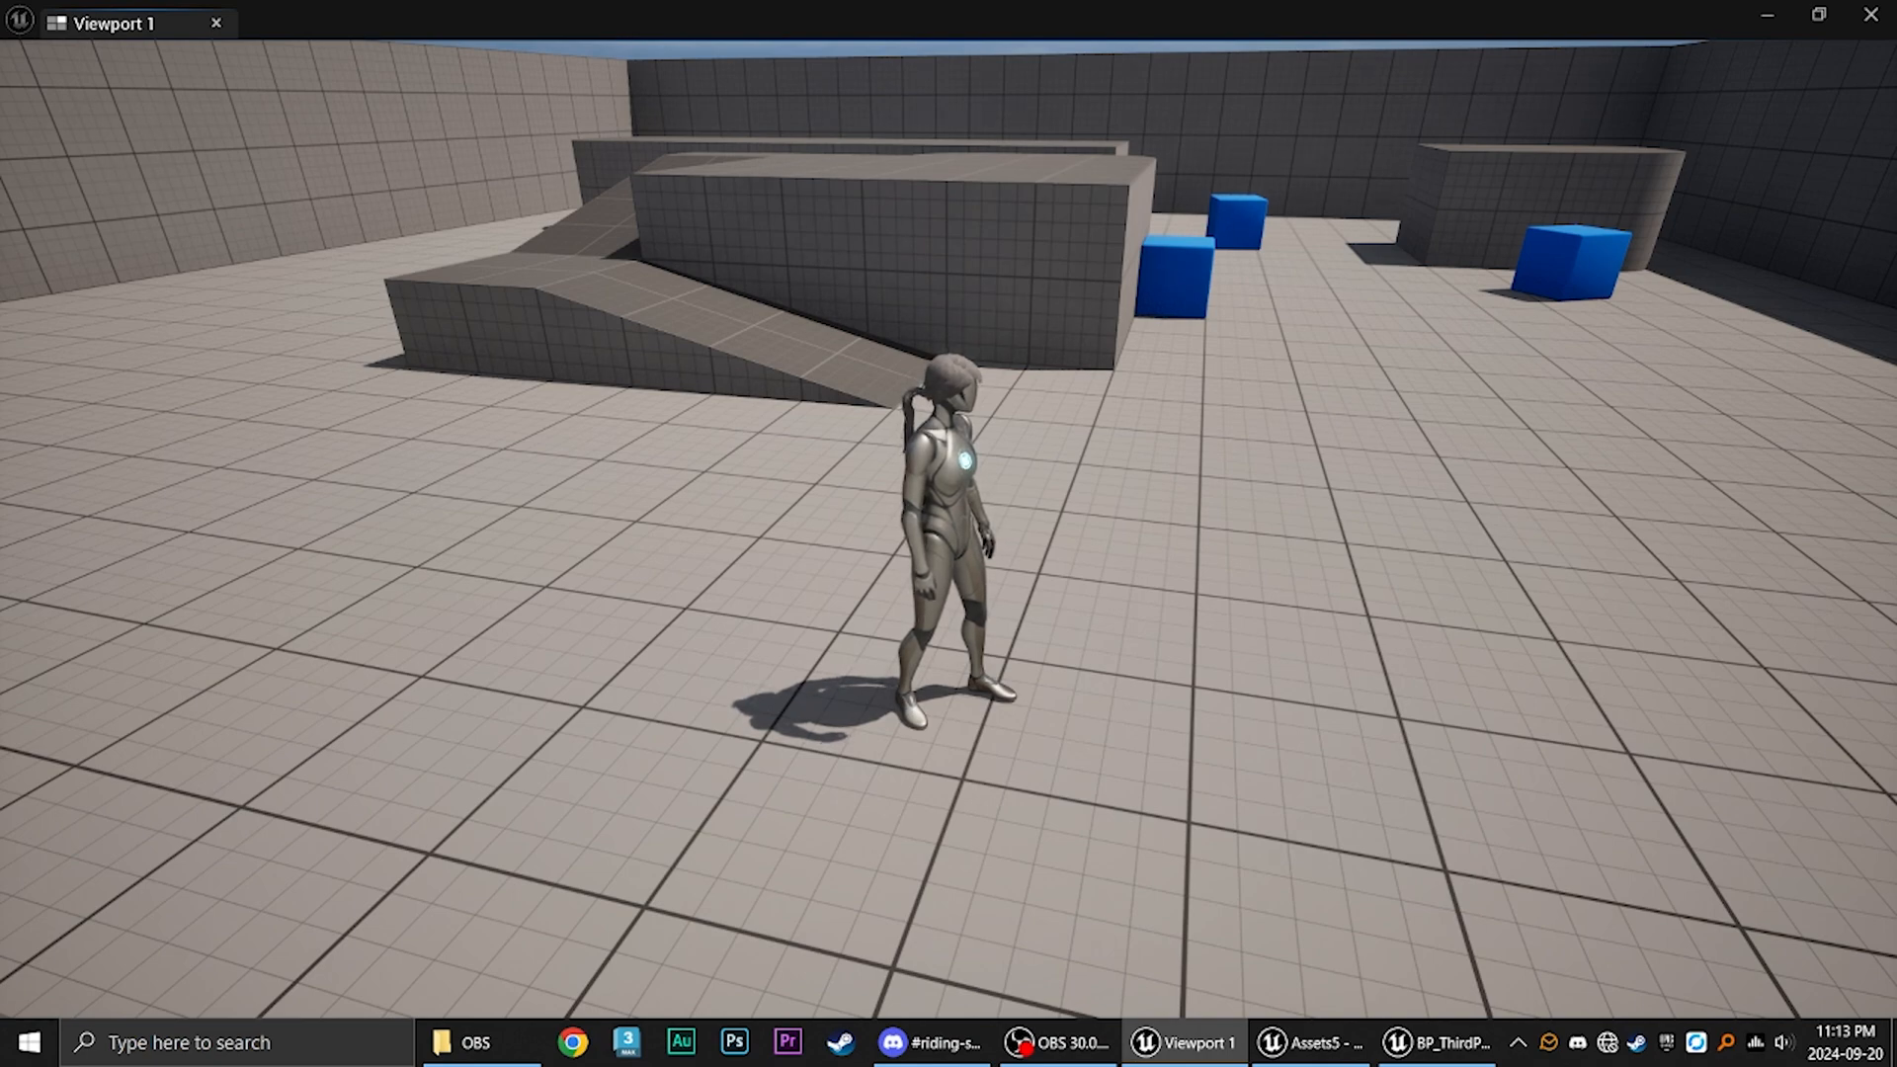
# Run the character around the level with turns in several directions to examine how the ponytail trails and settles.
pyautogui.press('w')
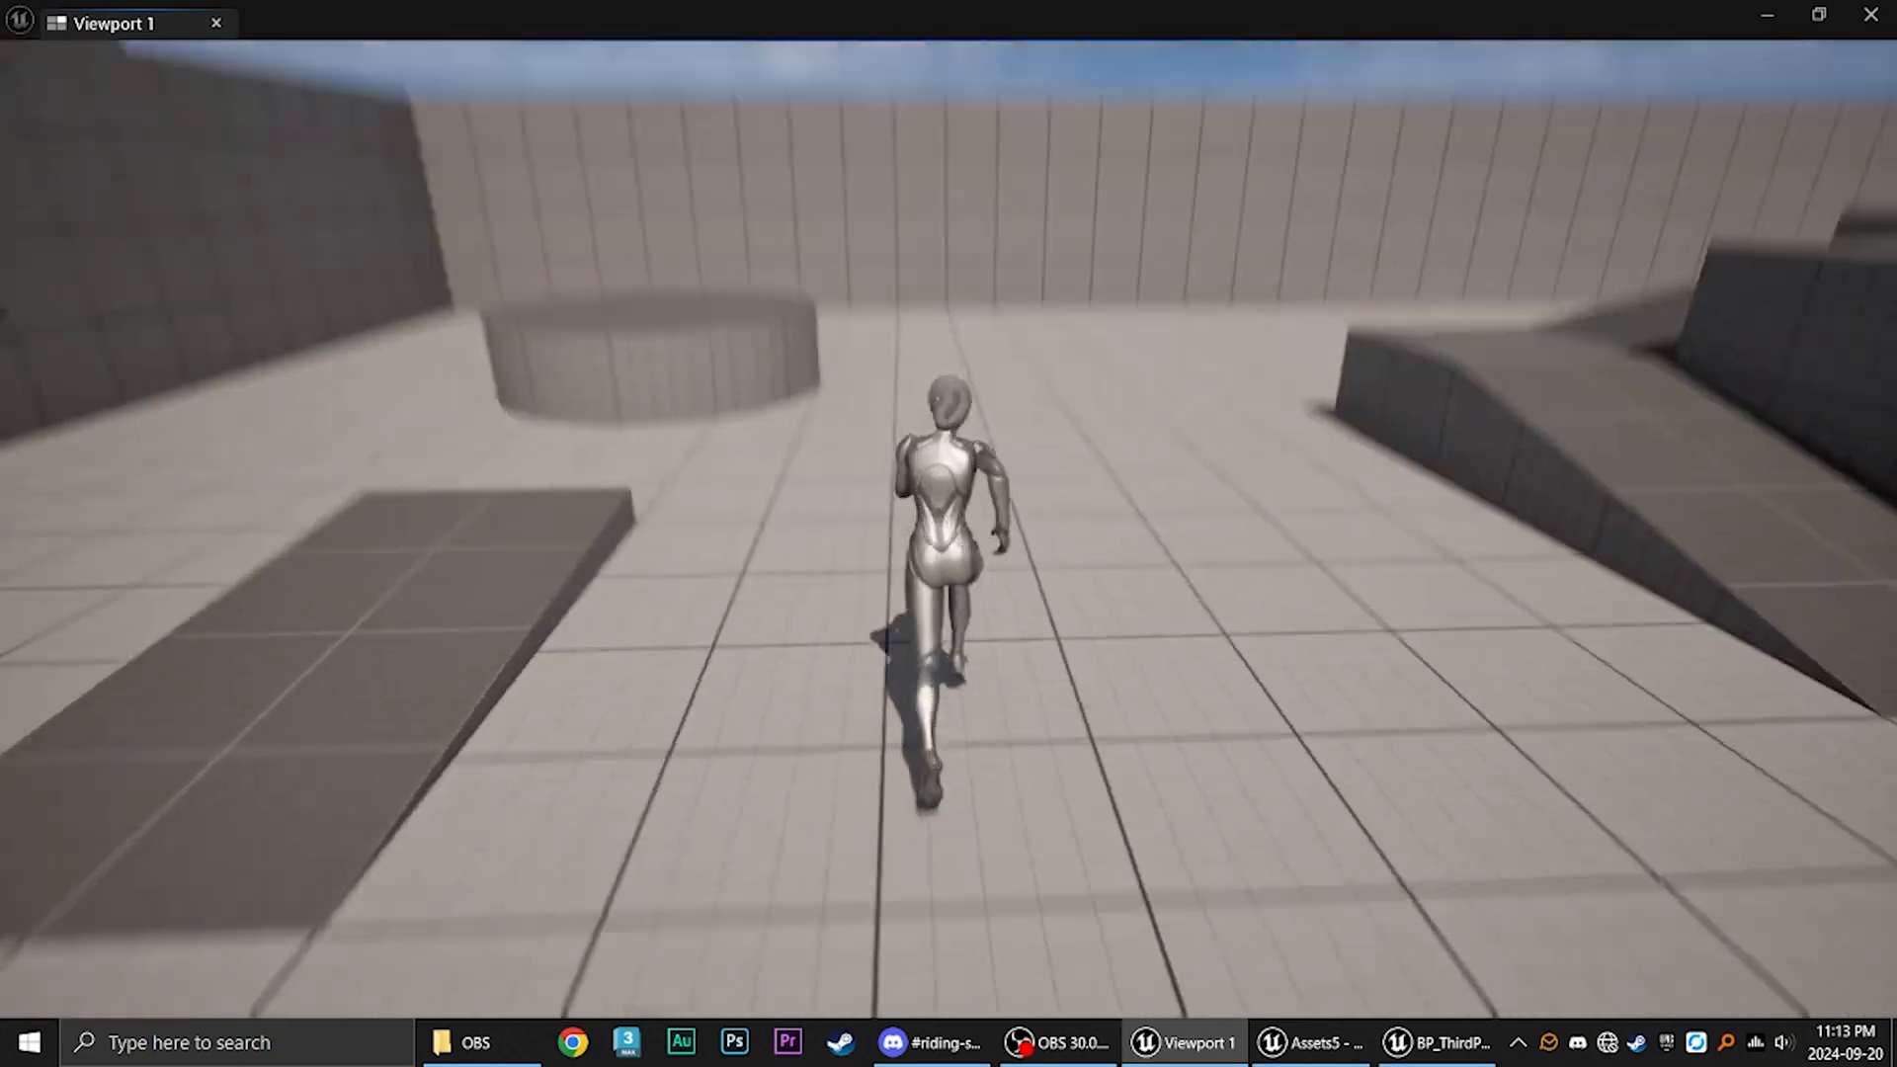
pyautogui.press('a')
pyautogui.press('d')
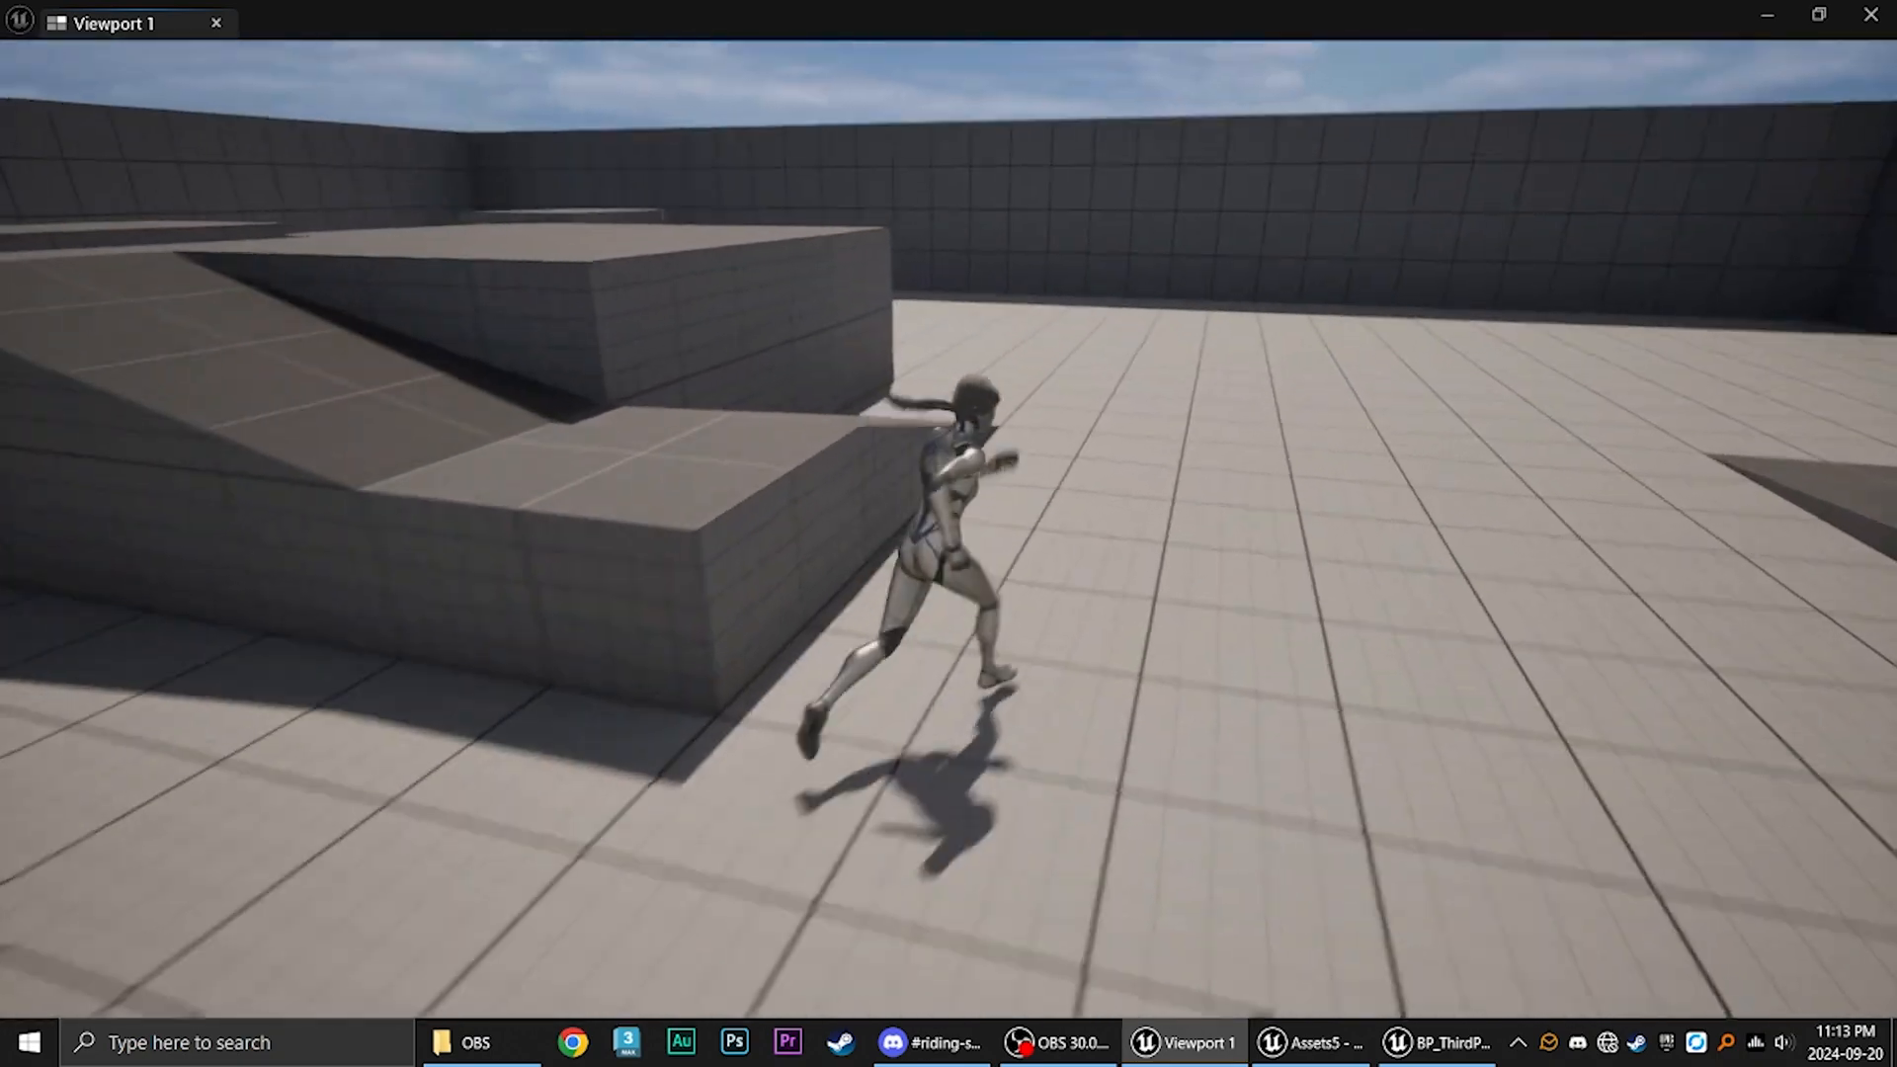
pyautogui.press('w')
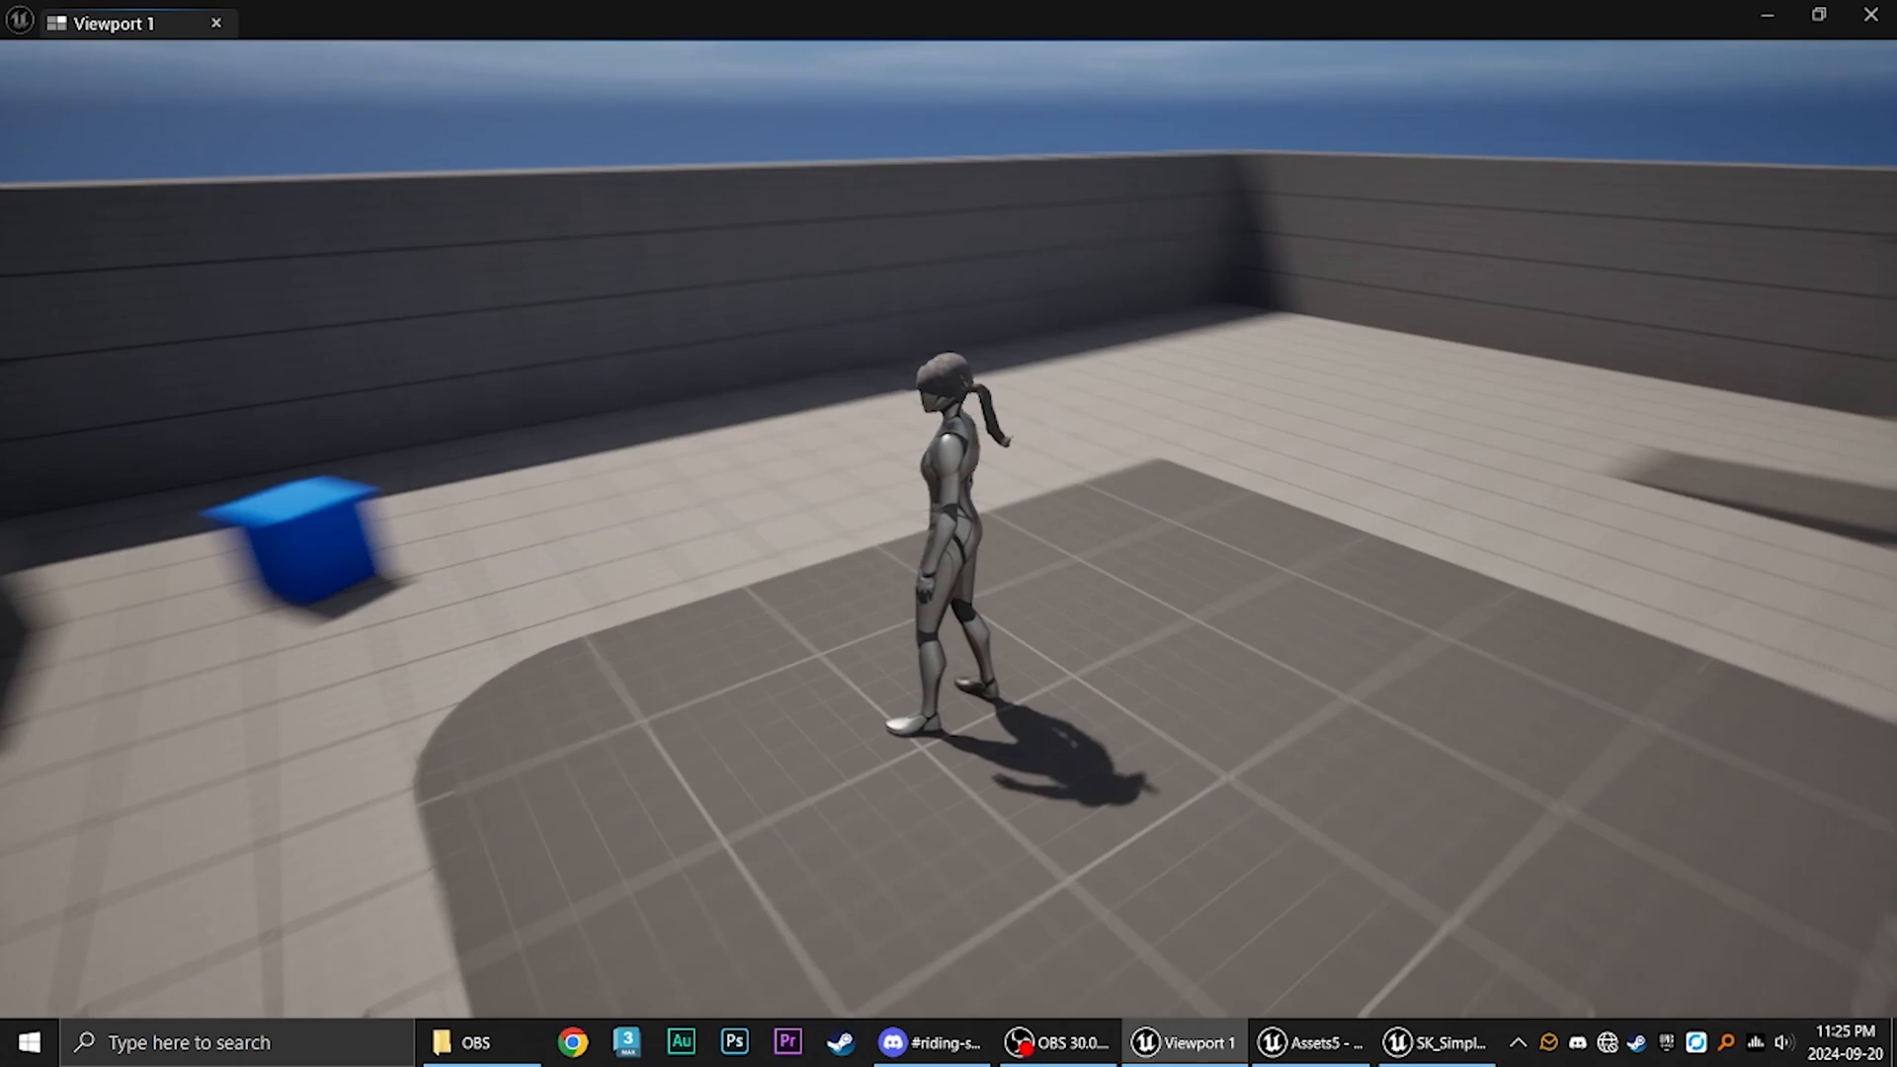
pyautogui.press('w')
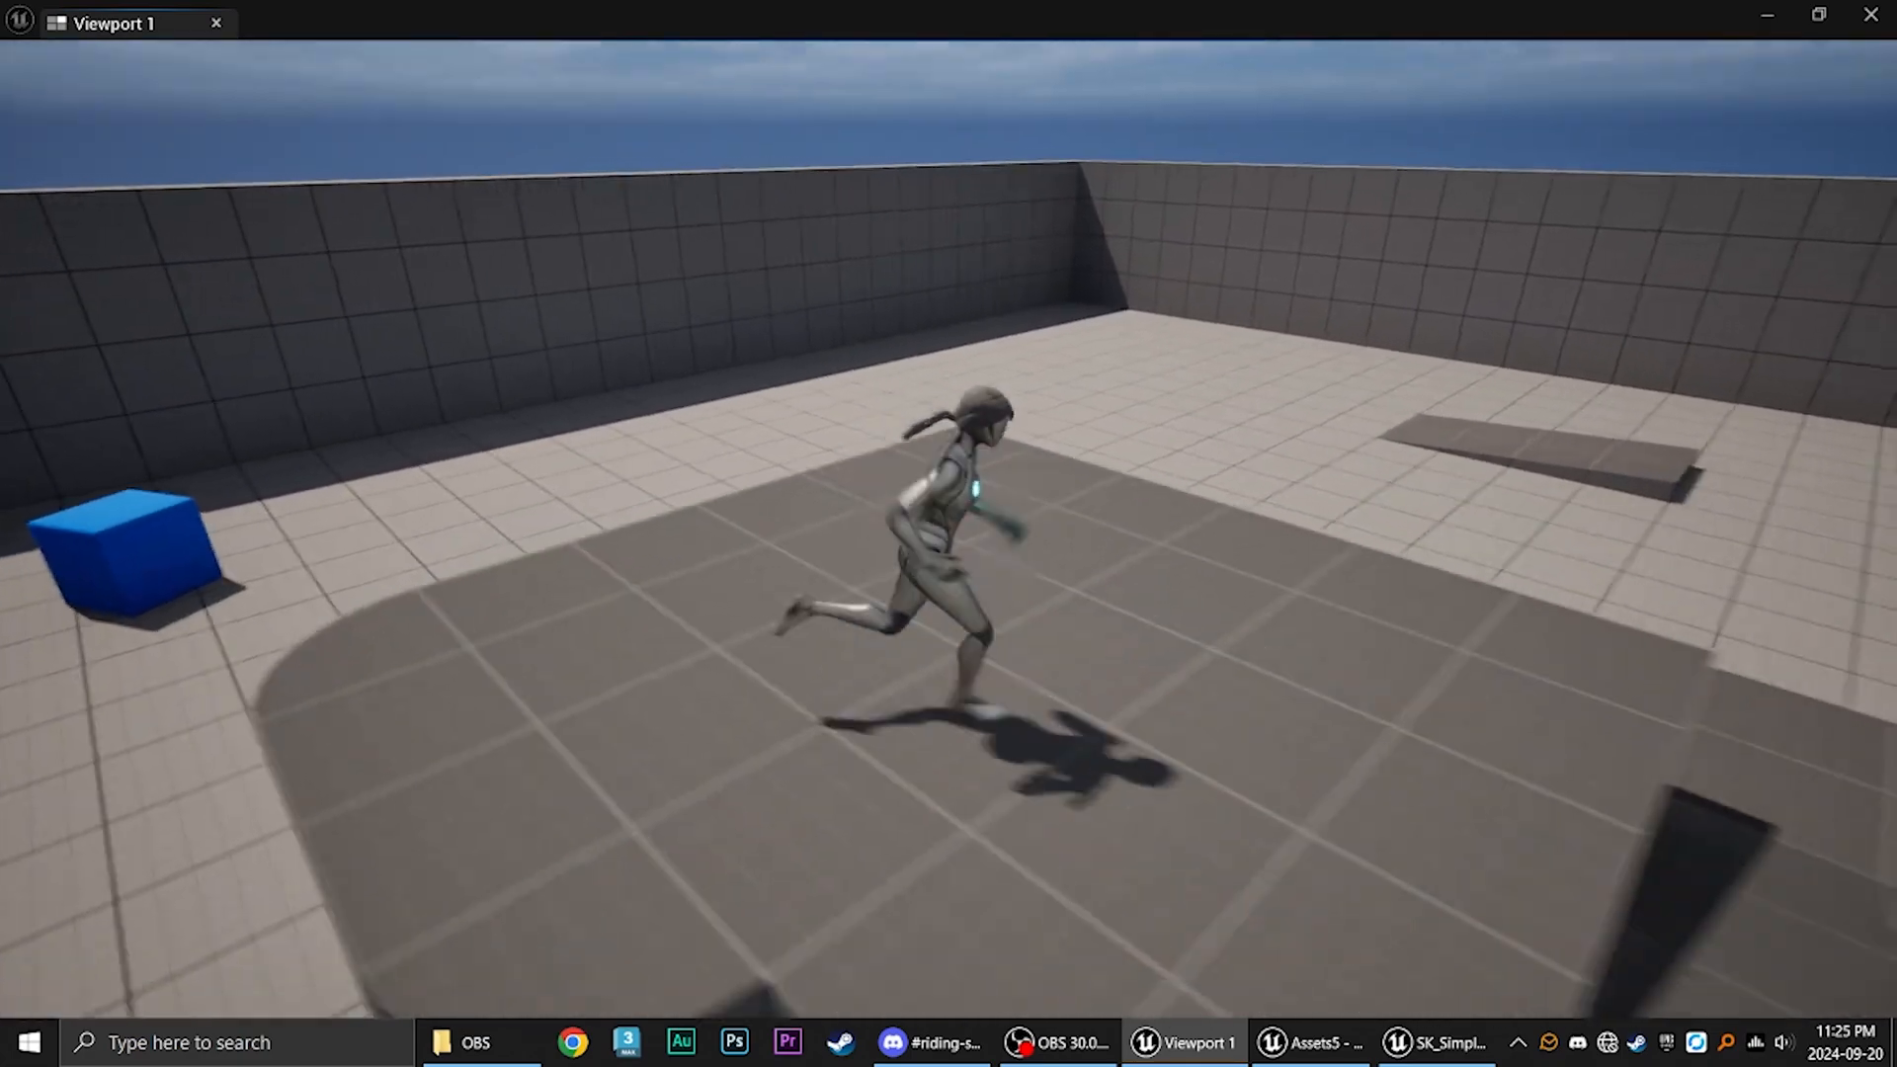
pyautogui.press('d')
pyautogui.press('s')
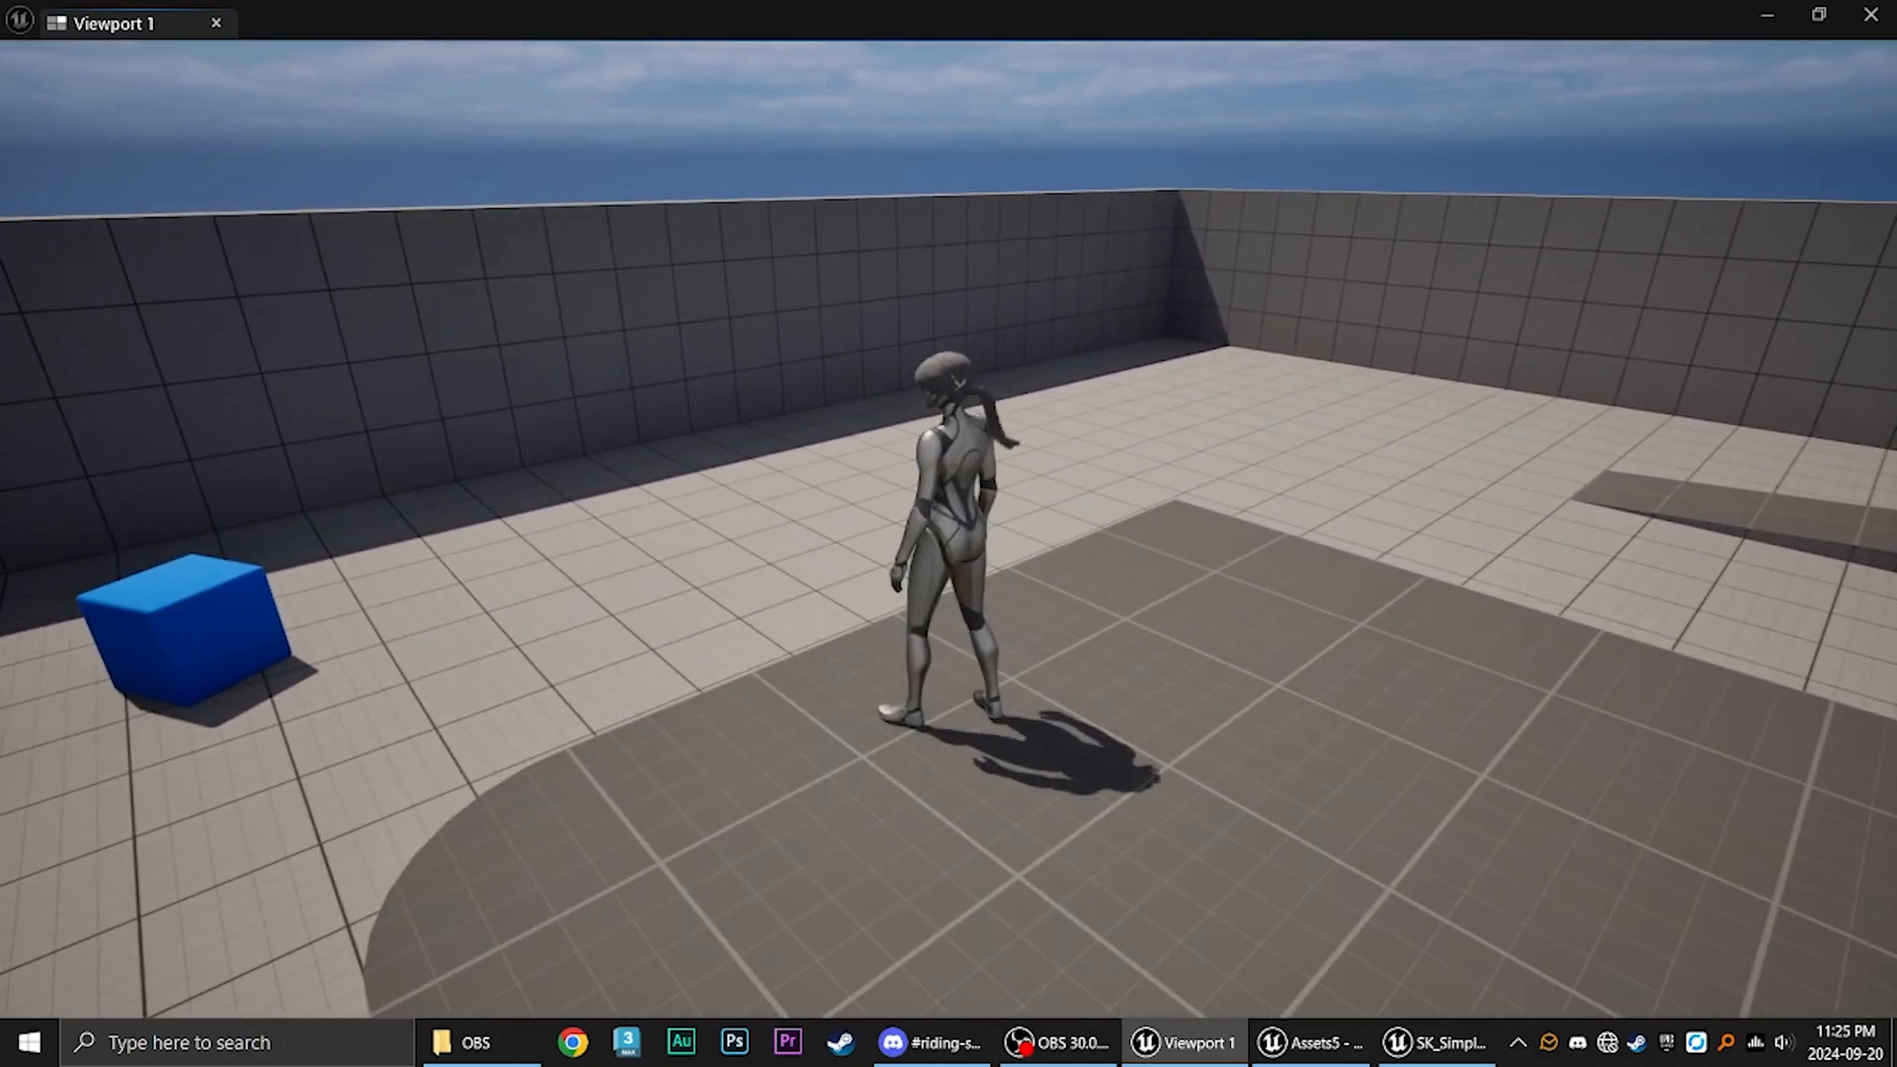
# Run and jump with the character repeatedly to examine the ponytail's physics during jumps and landings.
pyautogui.press('w')
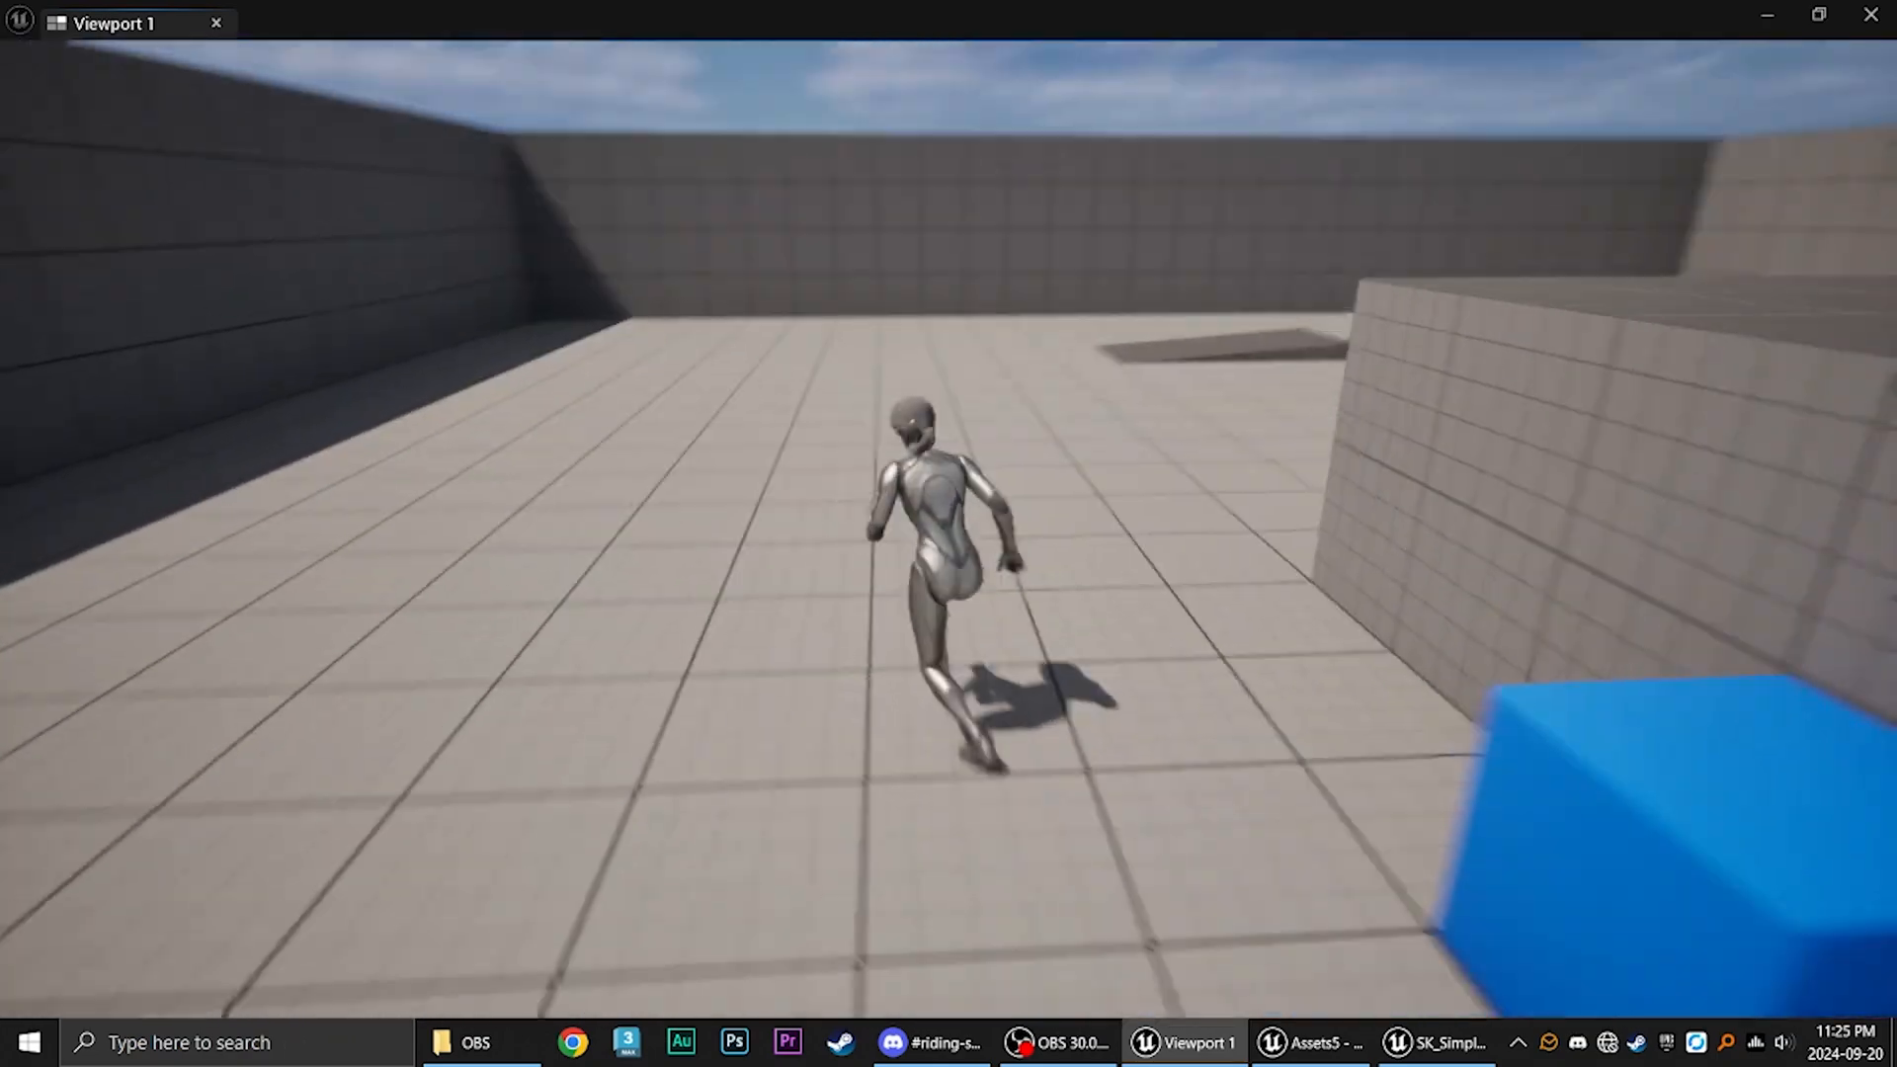
pyautogui.press('space')
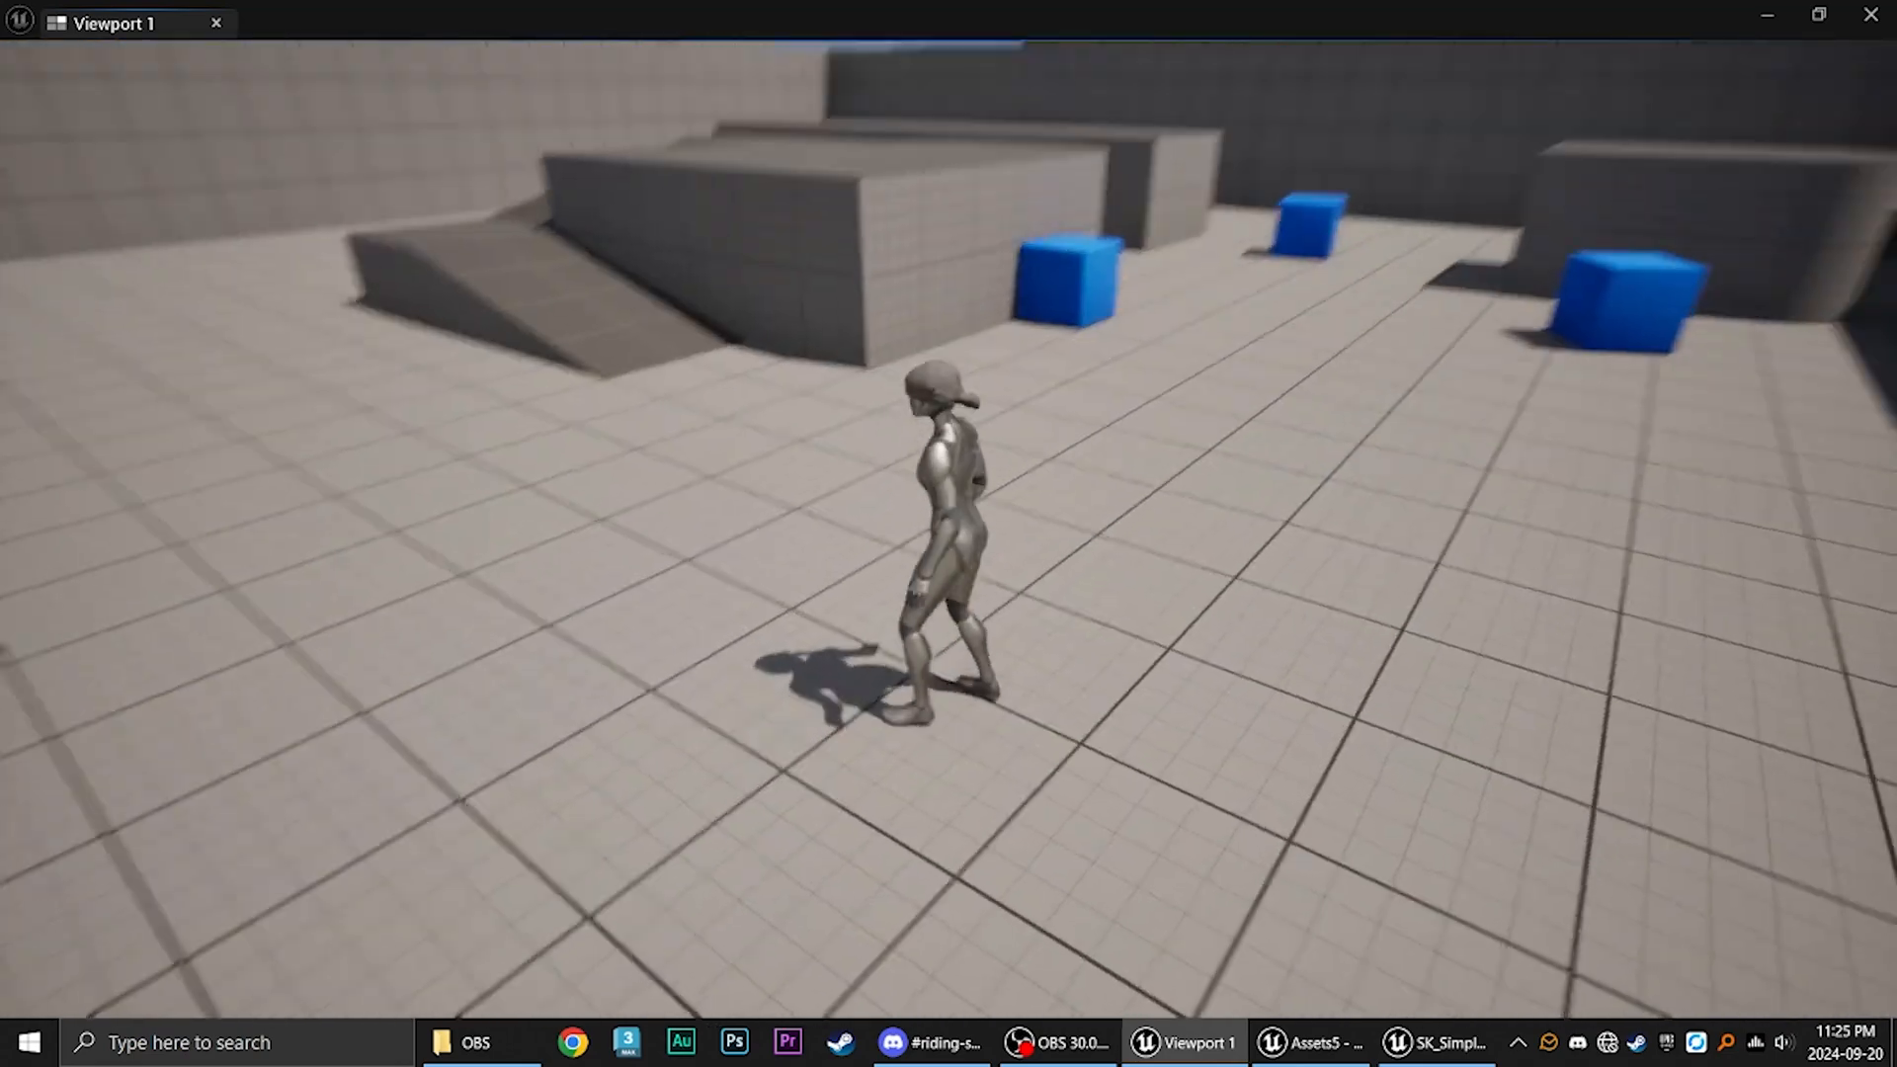
pyautogui.press('d')
pyautogui.press('space')
pyautogui.press('w')
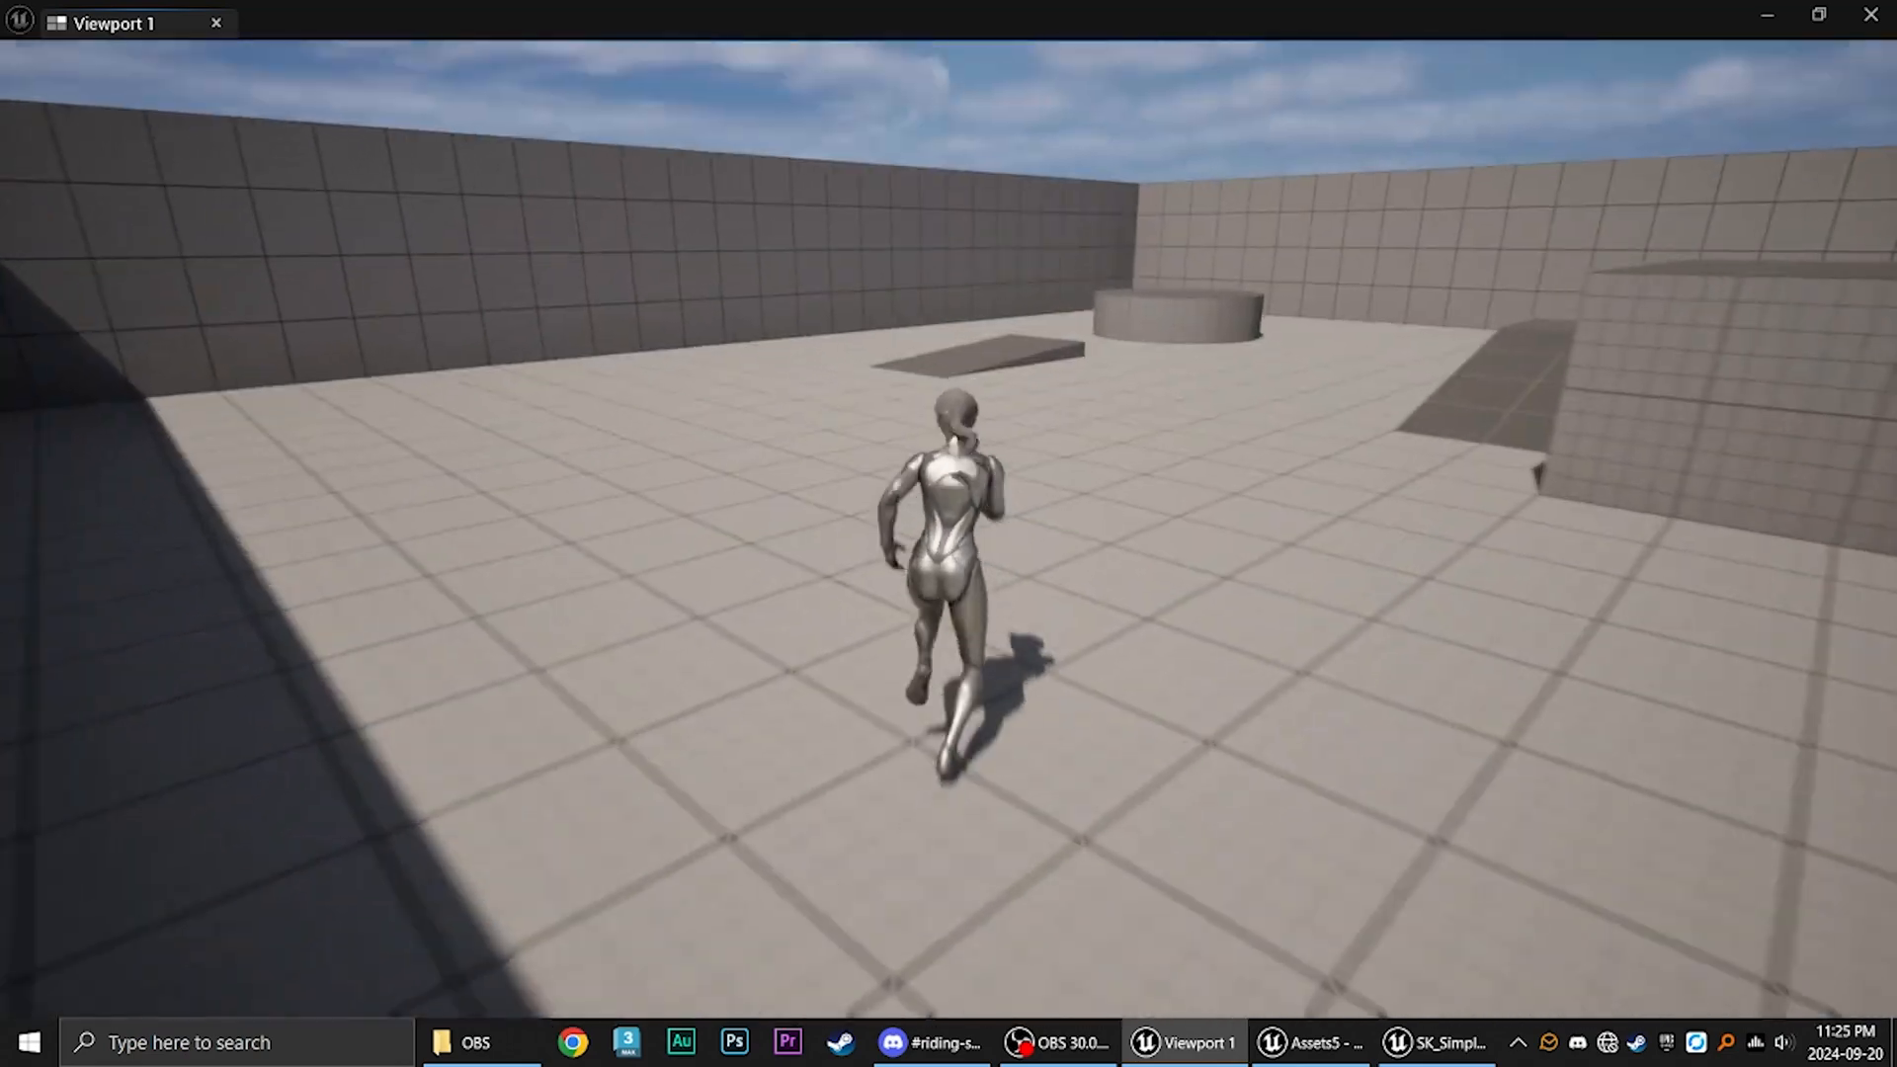
pyautogui.press('space')
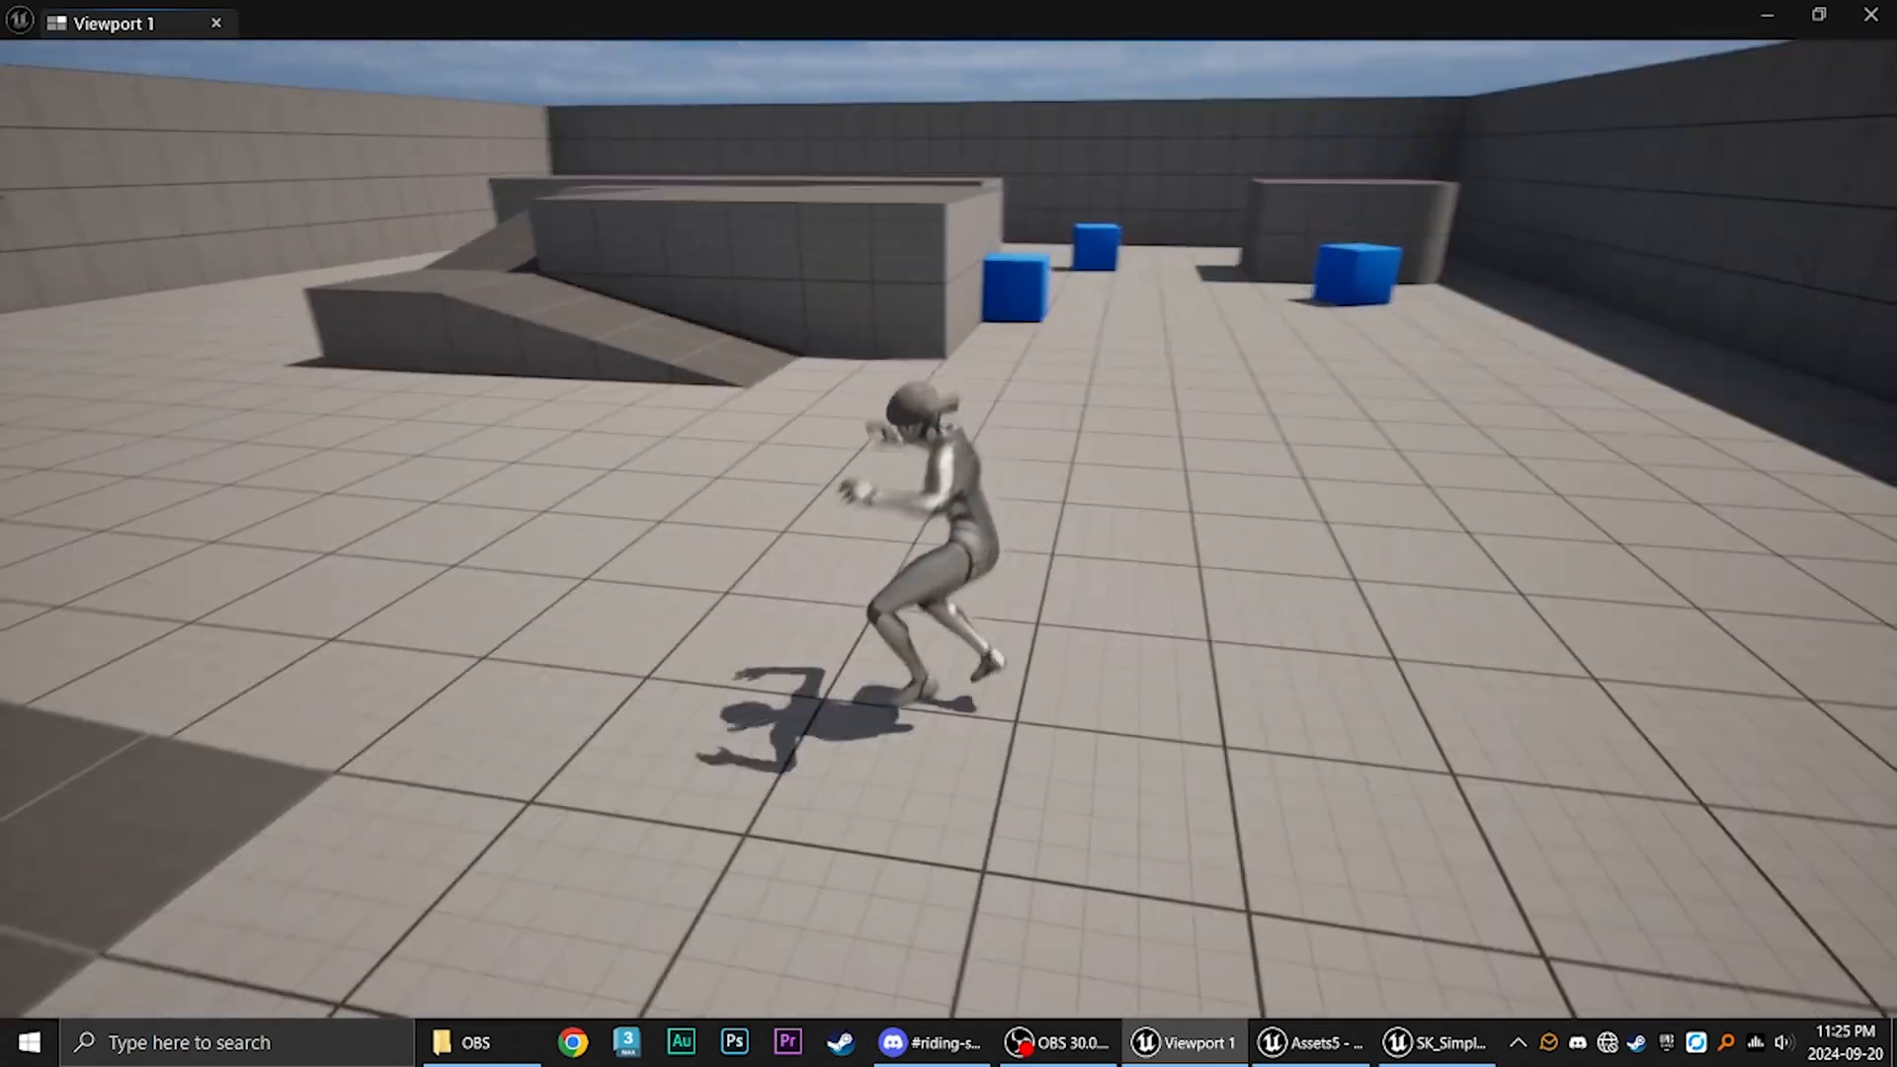
pyautogui.press('d')
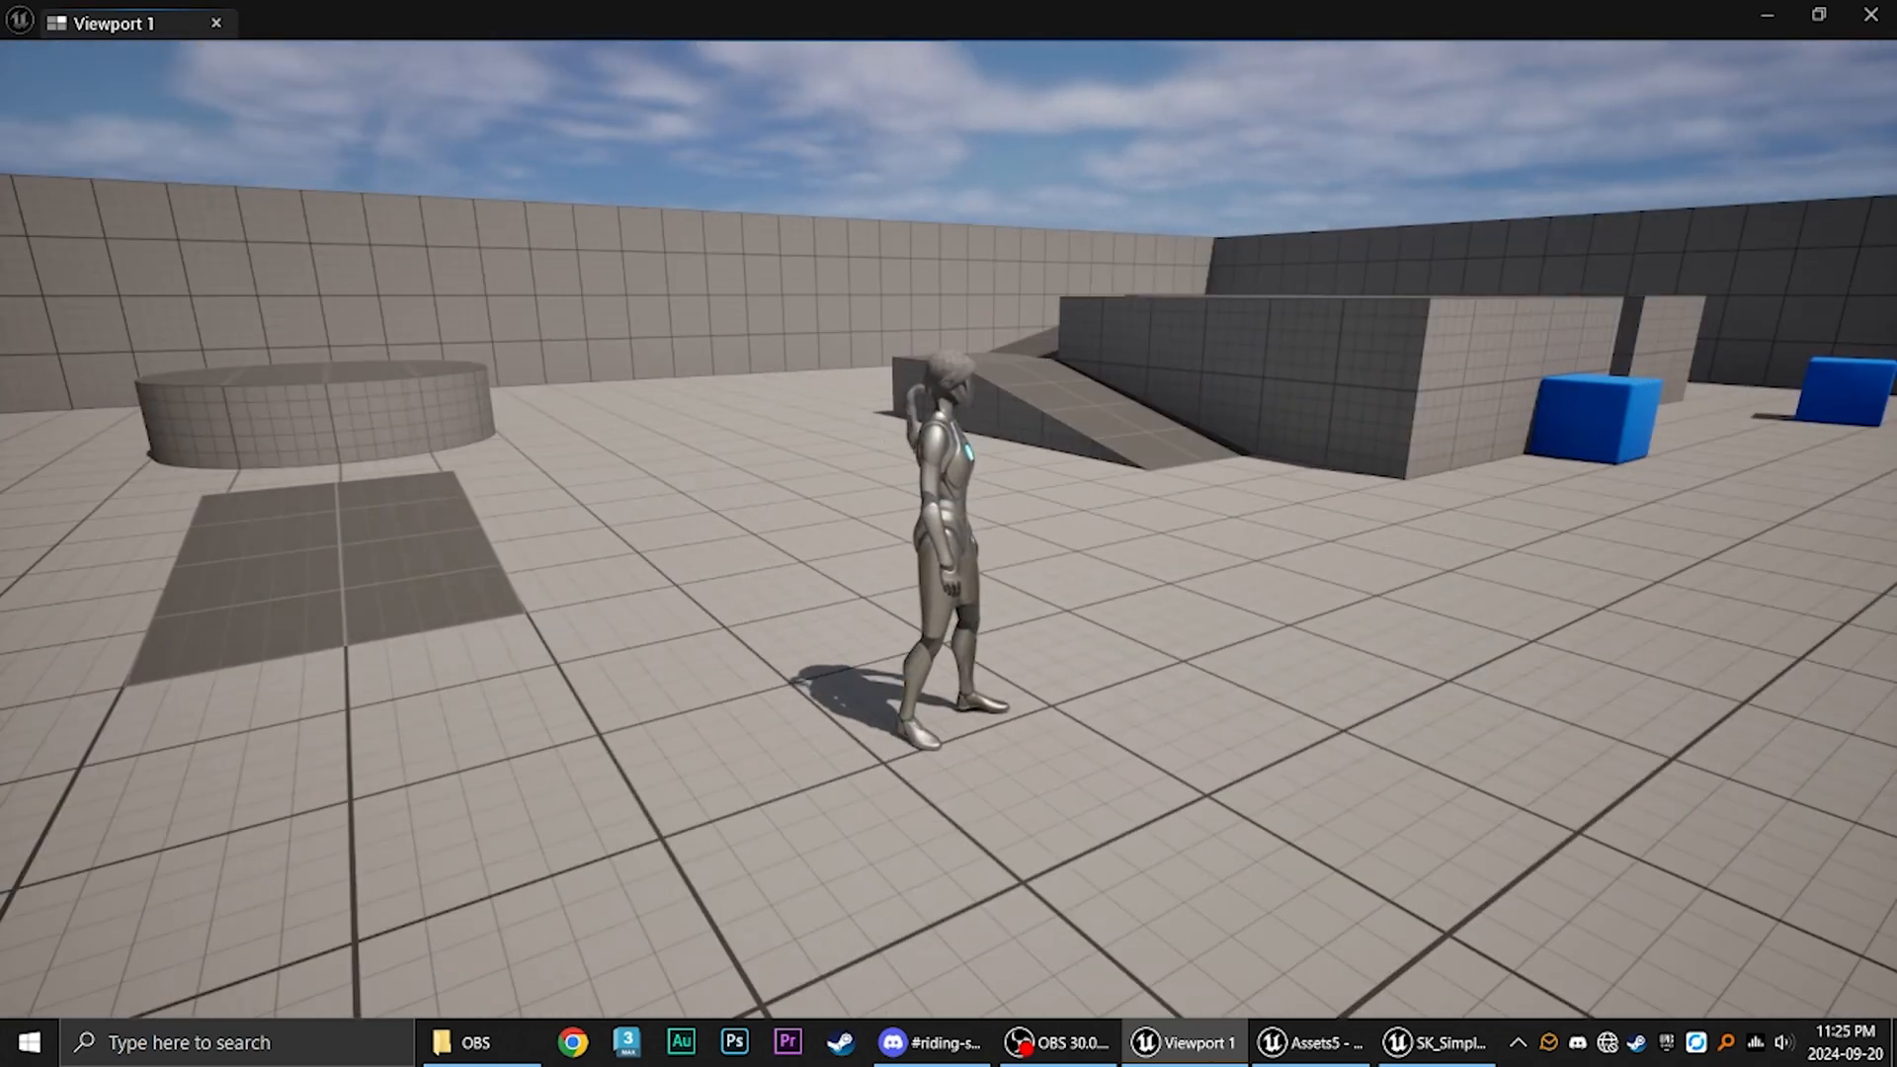